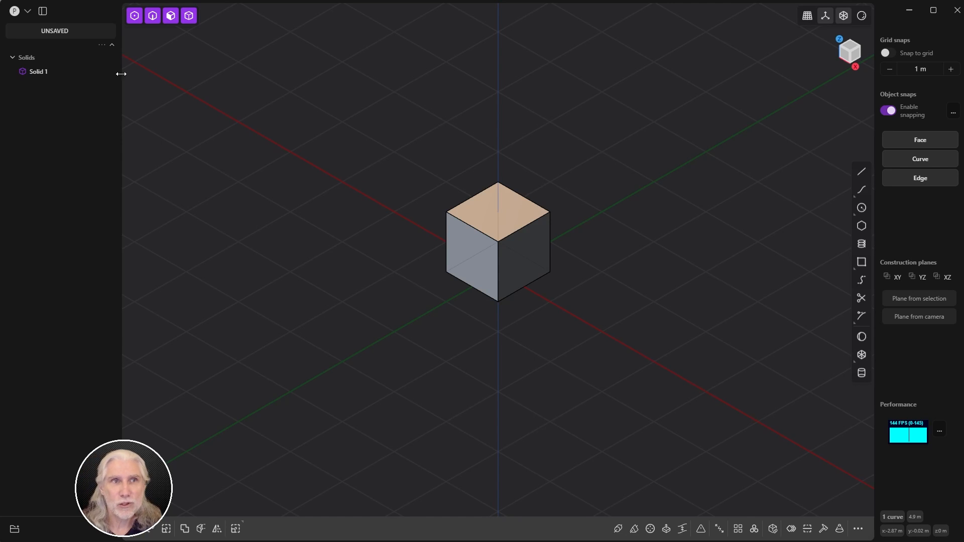
Step: Choose the Maya navigation preset (Alt+left orbit, Alt+middle pan) in Preferences
left_click(26, 12)
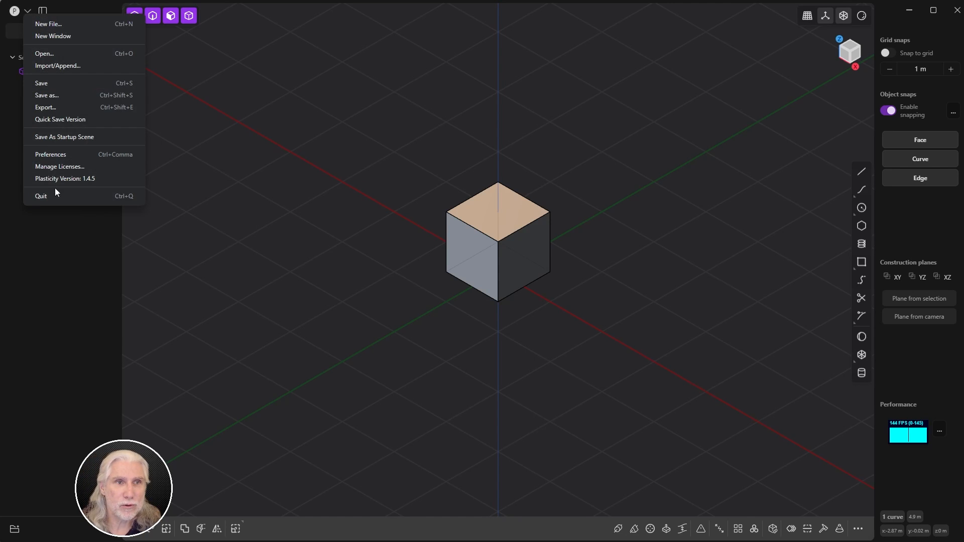
left_click(60, 156)
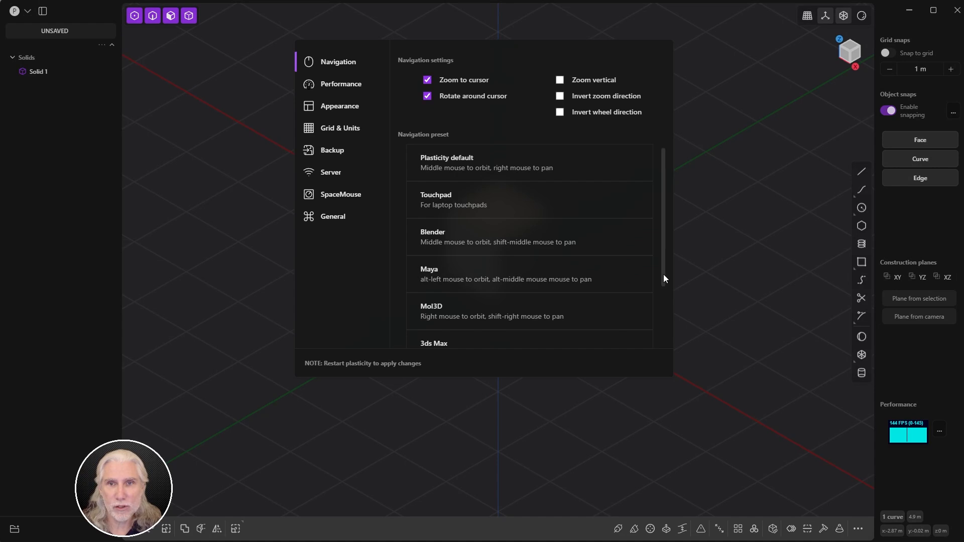
left_click_drag(663, 274, 653, 209)
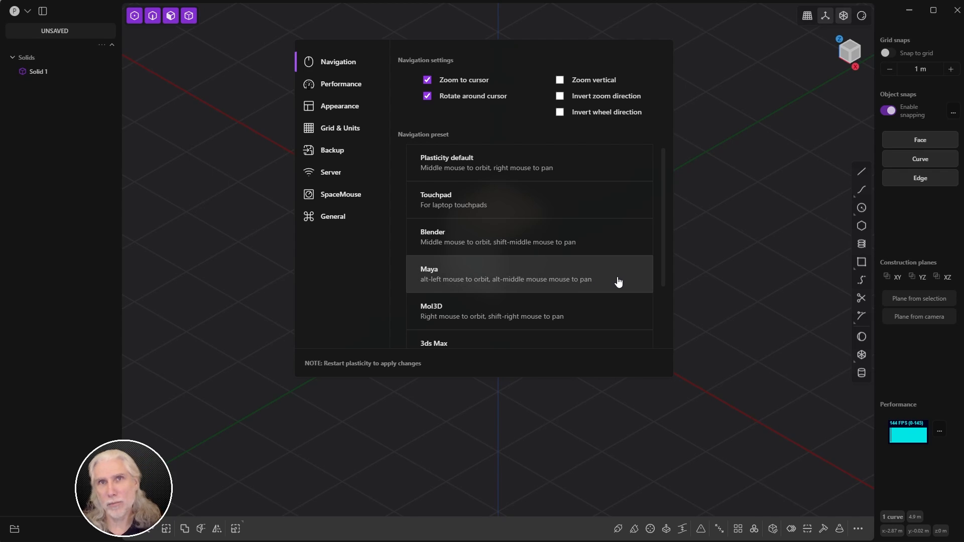
left_click_drag(659, 280, 664, 340)
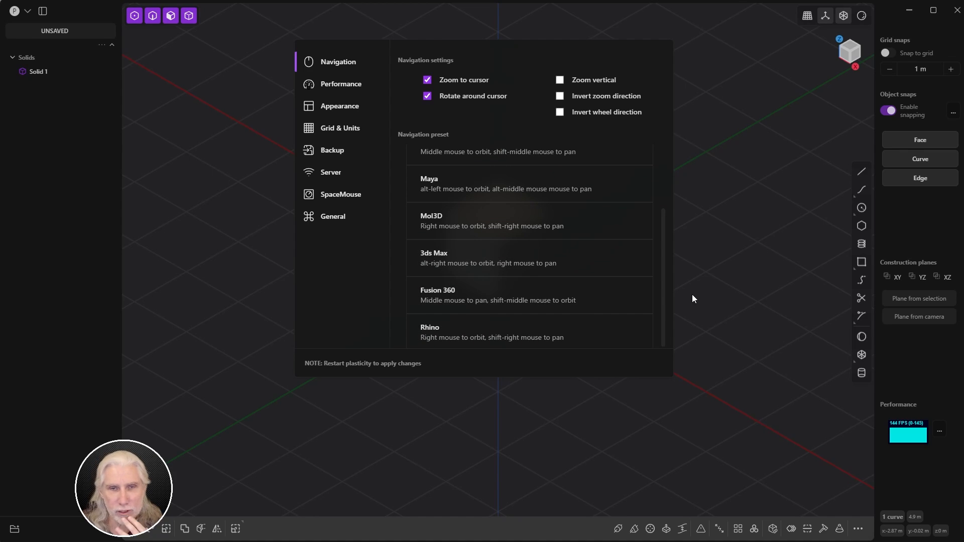
left_click(590, 188)
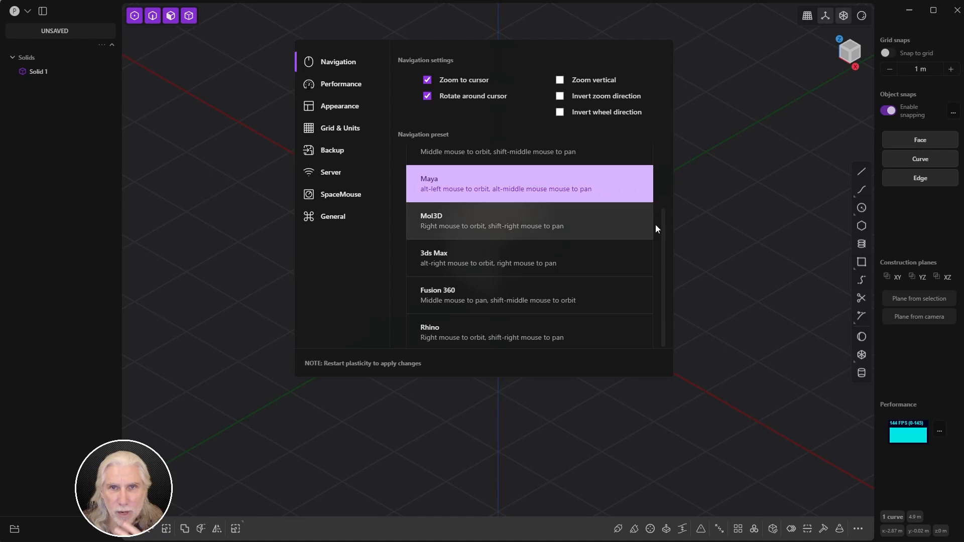
Step: Close Preferences and orbit, pan and zoom around the cube with Maya navigation
left_click(730, 274)
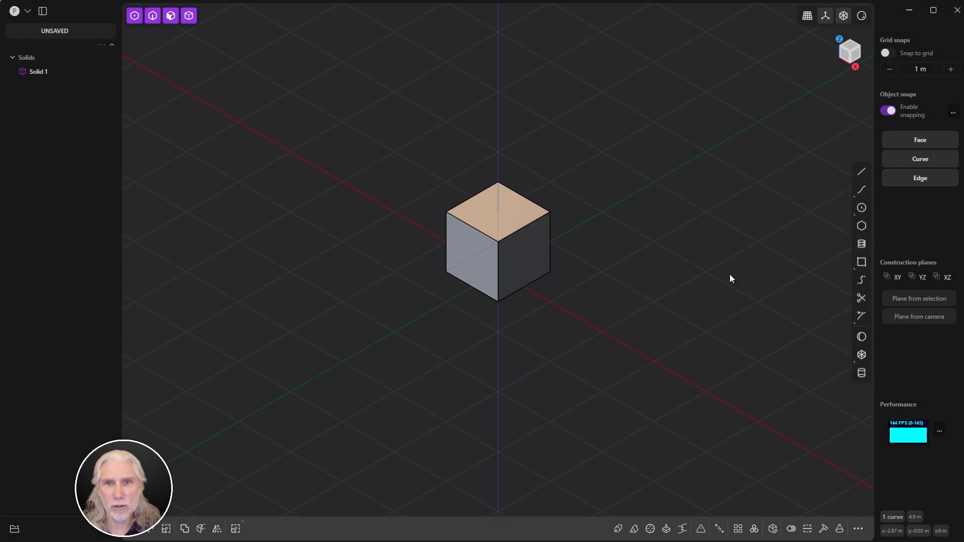
left_click_drag(573, 296, 587, 271, "alt")
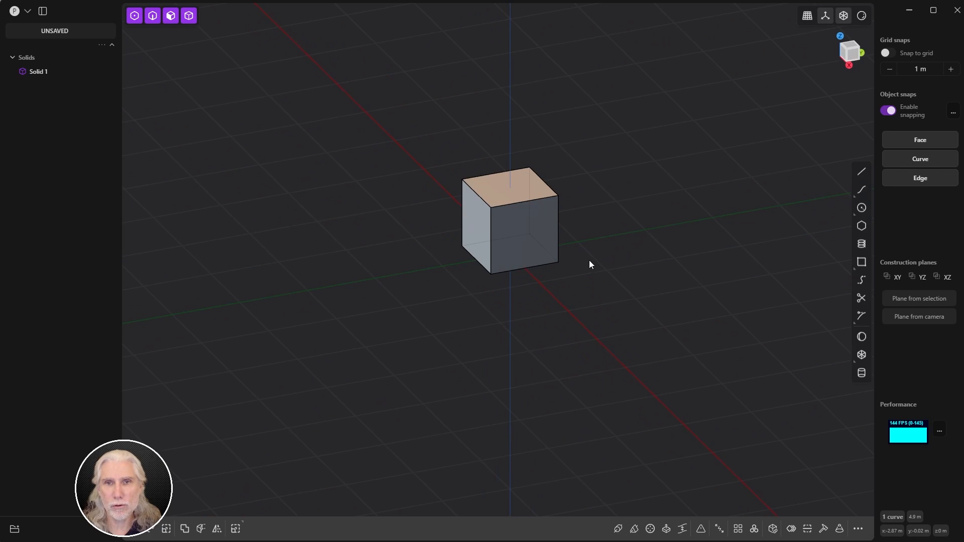
scroll(593, 264, "up", 3)
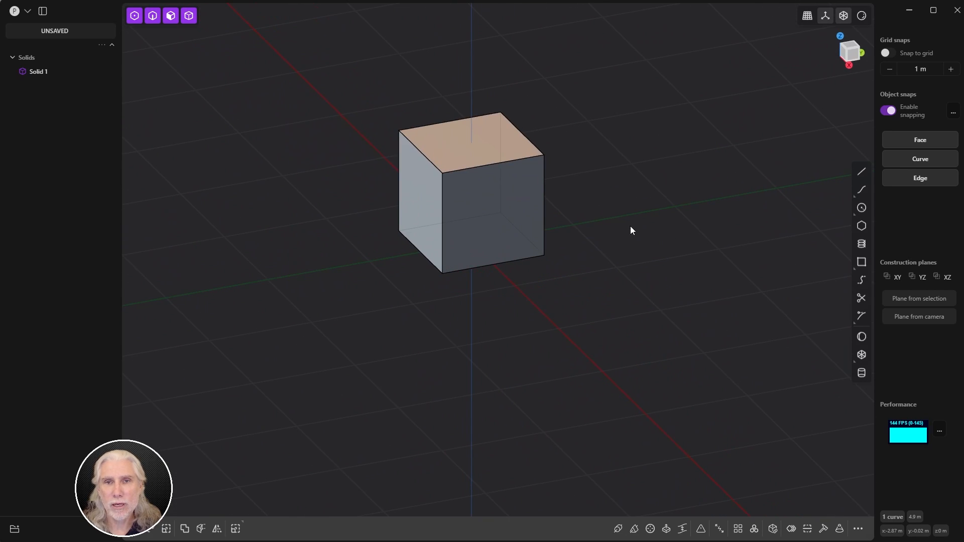
middle_click_drag(631, 230, 690, 241, "shift")
middle_click_drag(627, 236, 666, 244, "ctrl")
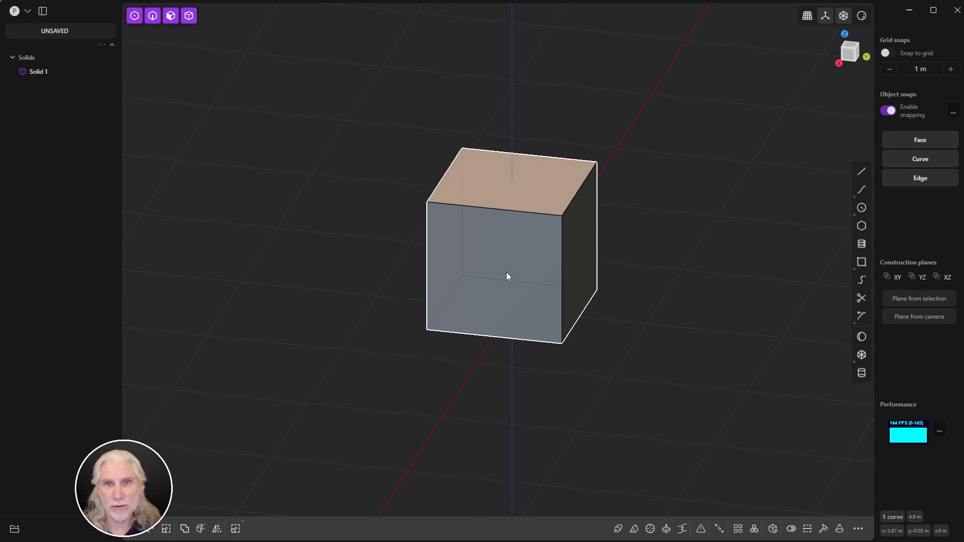
middle_click_drag(507, 273, 477, 245)
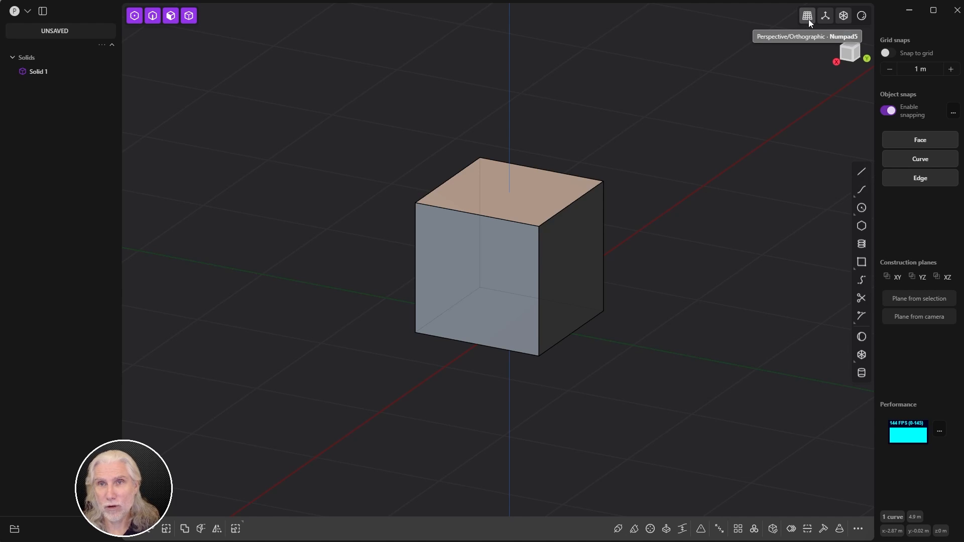
middle_click_drag(649, 287, 520, 274)
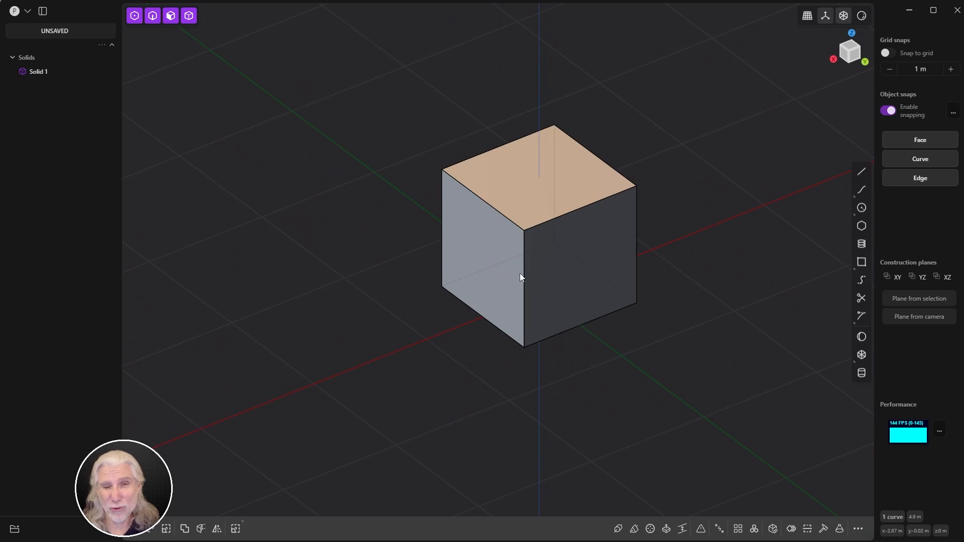
middle_click_drag(568, 242, 536, 251)
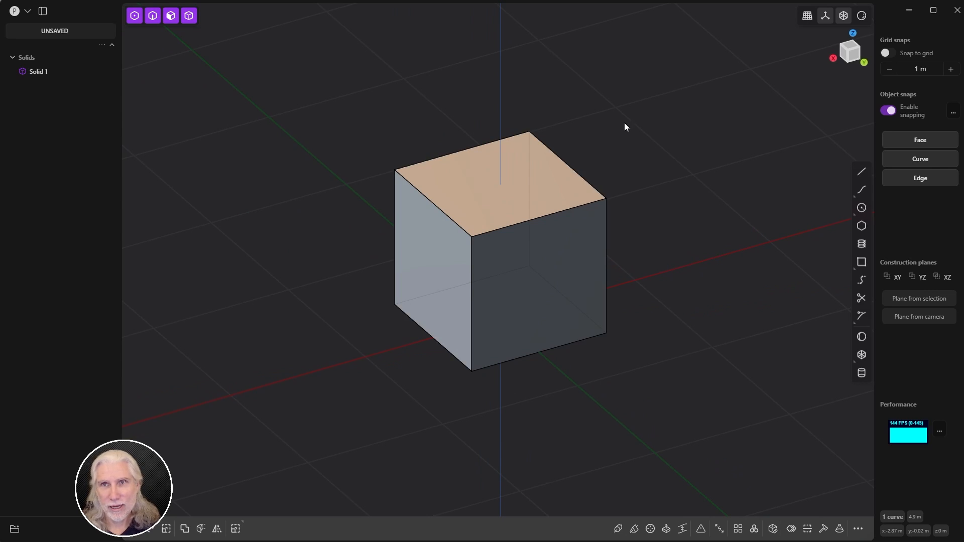
Step: Switch to perspective projection, zoom toward the cube, then return to orthographic
left_click(810, 16)
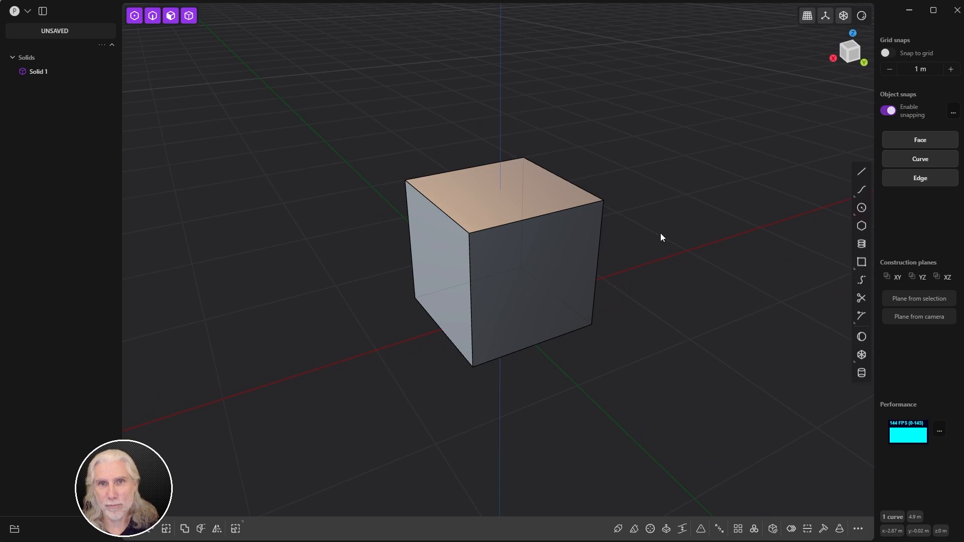
mouse_move(636, 270)
middle_mouse_down()
mouse_move(601, 230)
mouse_move(694, 252)
mouse_move(457, 285)
mouse_move(637, 258)
middle_mouse_up()
middle_click_drag(637, 259, 448, 168, "shift")
left_click(812, 15)
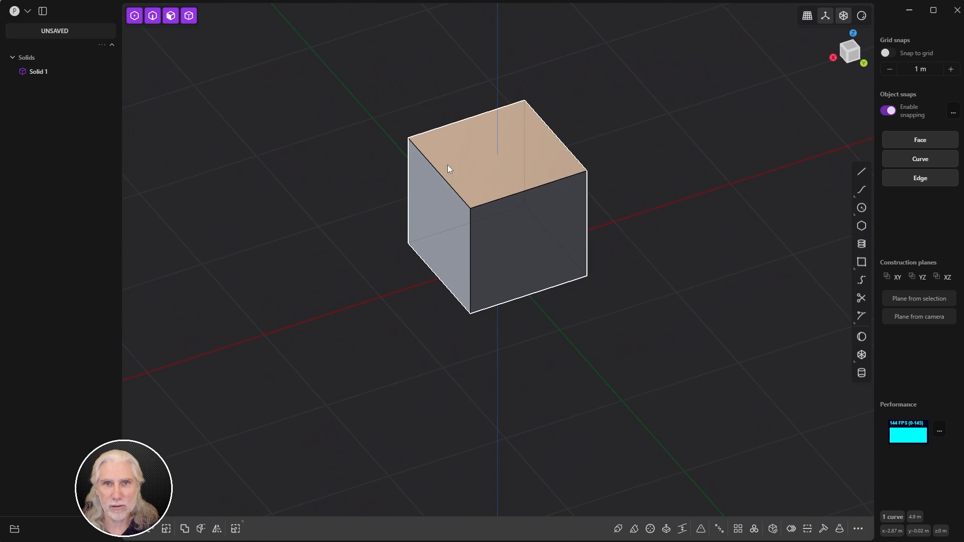
Step: Jump to the front view with the view cube and orbit to a lower frontal angle
middle_click_drag(546, 260, 713, 264)
left_click(848, 50)
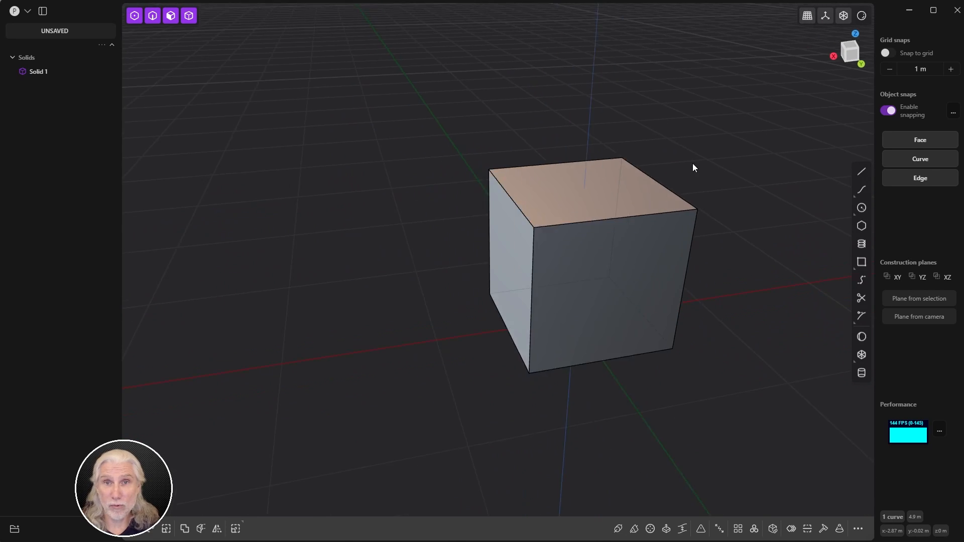
middle_click_drag(592, 167, 482, 230)
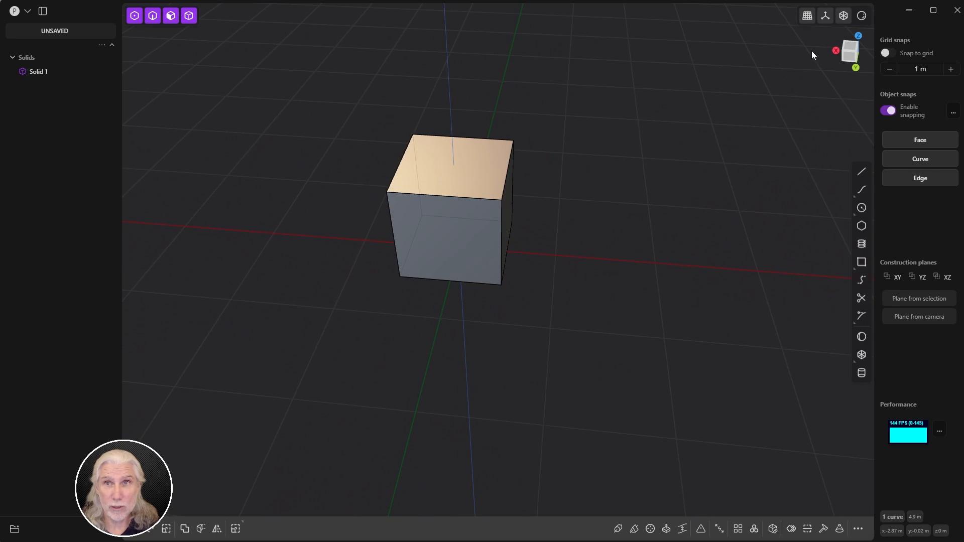
middle_click_drag(620, 187, 658, 236, "shift")
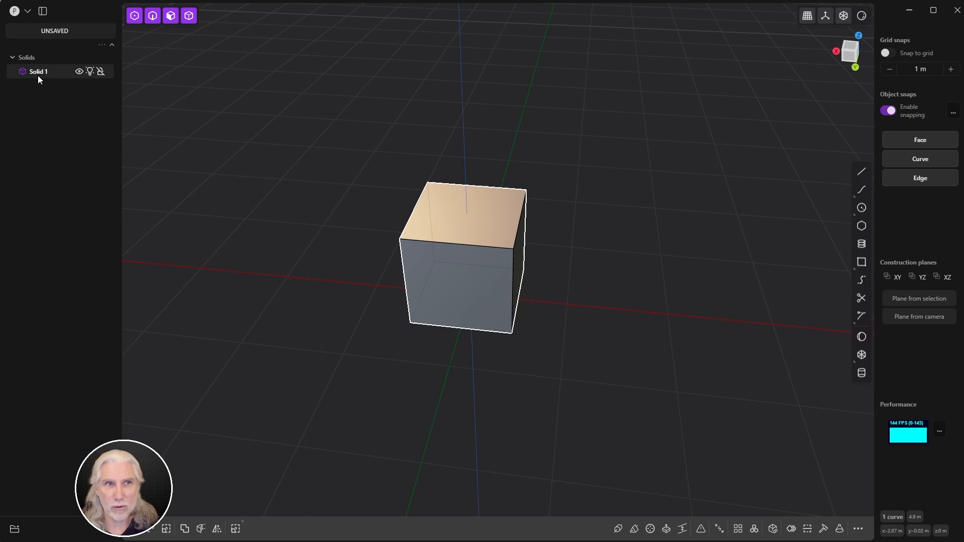
middle_click_drag(450, 286, 604, 247)
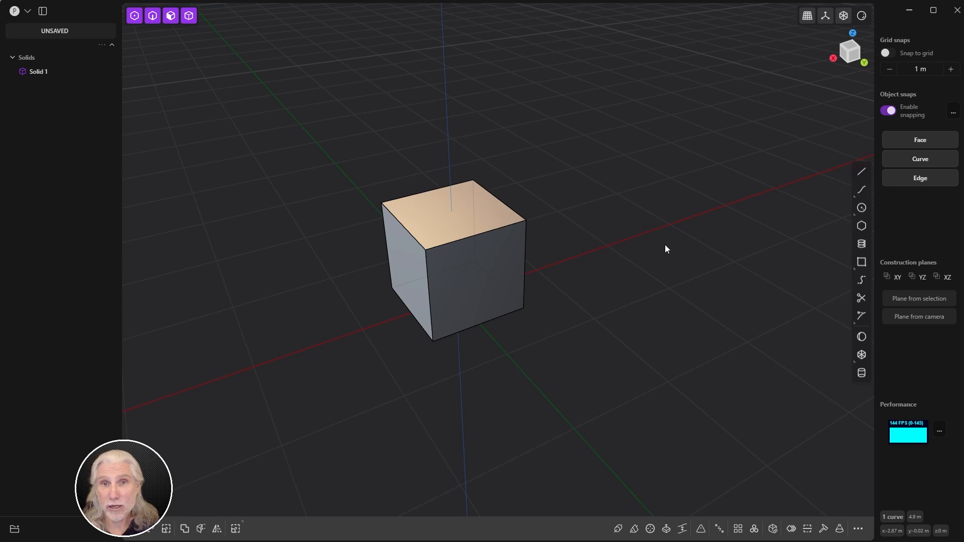
middle_click_drag(638, 104, 644, 279)
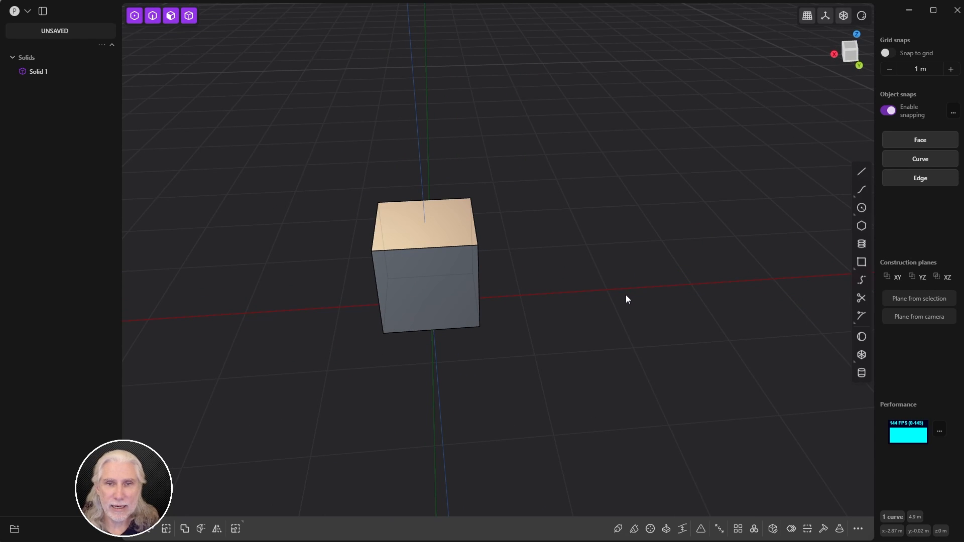
Step: Draw a five-point zig-zag line on the ground plane beside the cube, creating Polyline.001
left_click(860, 172)
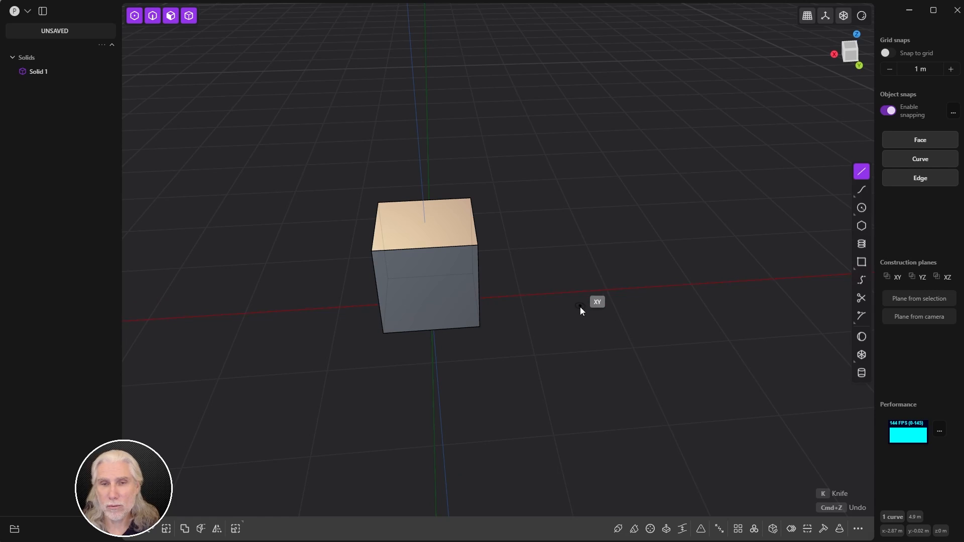
middle_click_drag(581, 310, 499, 337)
left_click(502, 328)
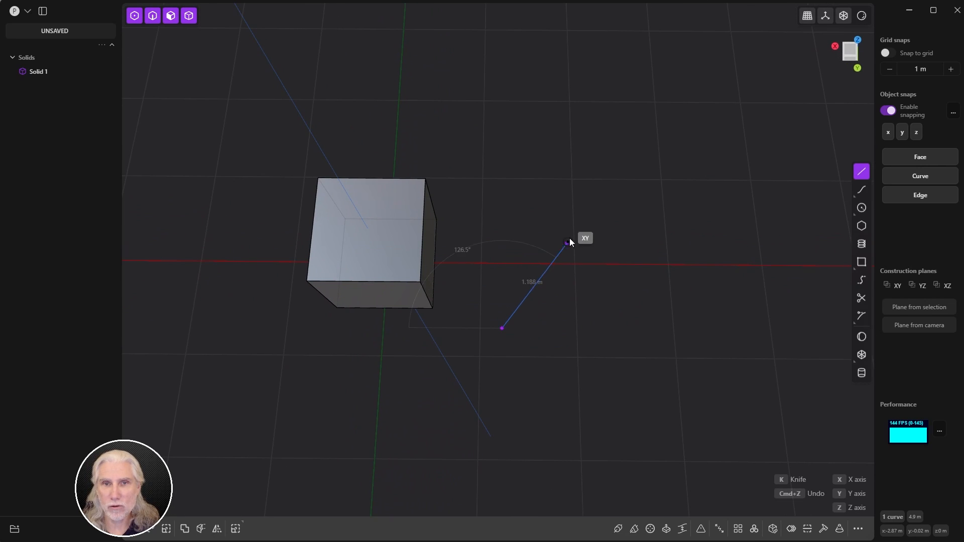
left_click(572, 237)
left_click(653, 335)
left_click(711, 252)
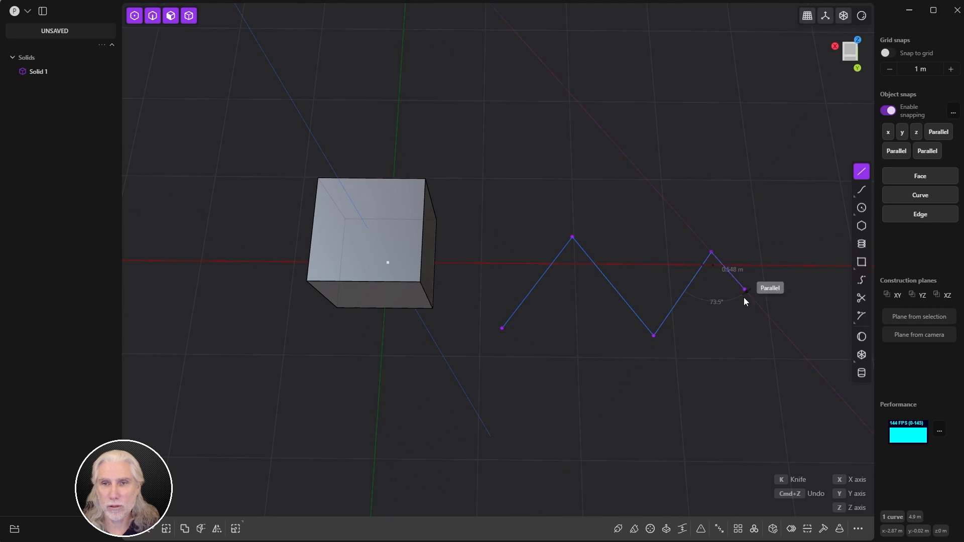
left_click(778, 340)
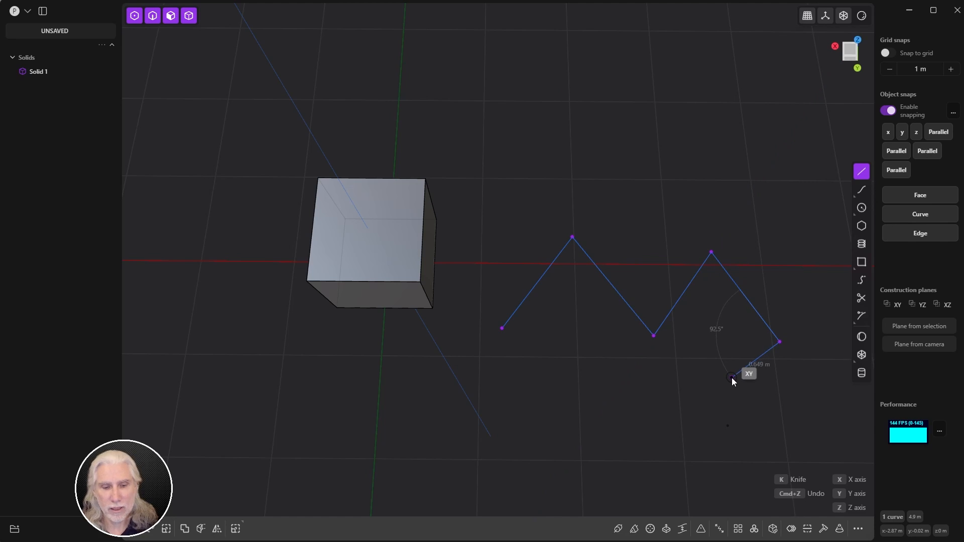
key("Return")
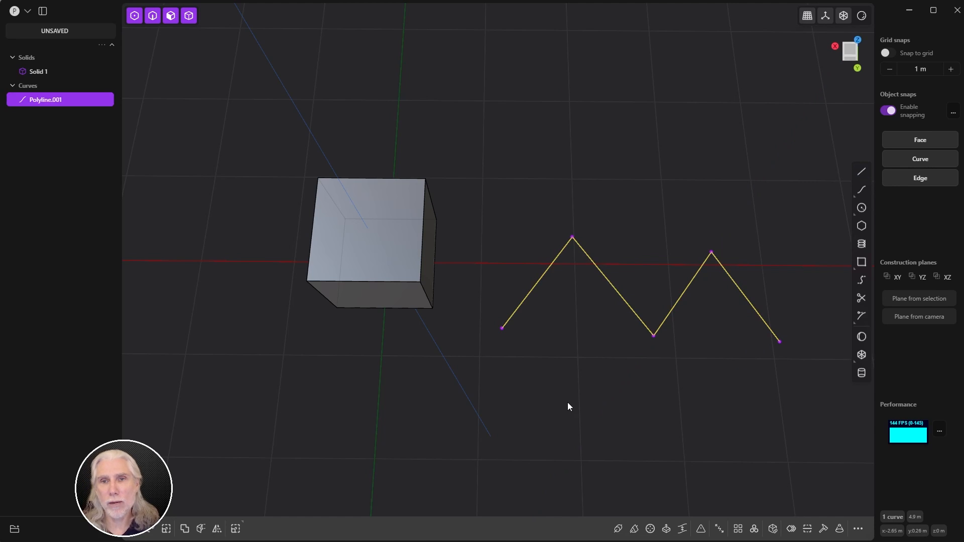
middle_click_drag(567, 403, 520, 318)
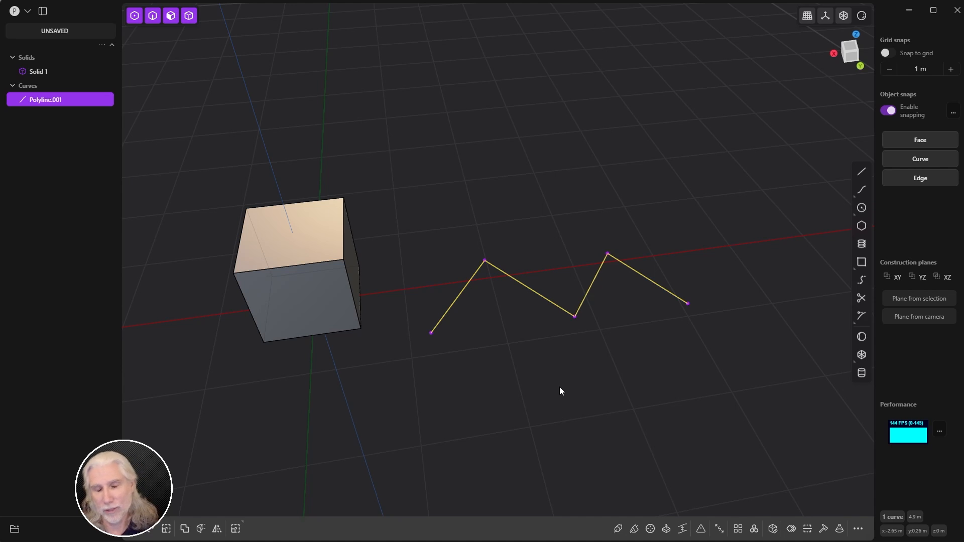
middle_click_drag(559, 387, 524, 388)
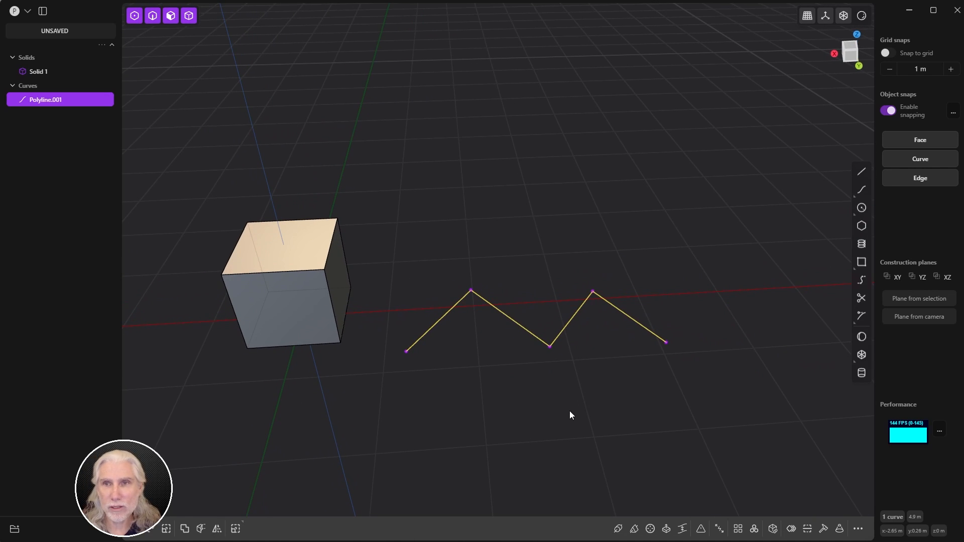
Step: Draw a circle of radius 2.042 m centred on the X axis
left_click(861, 207)
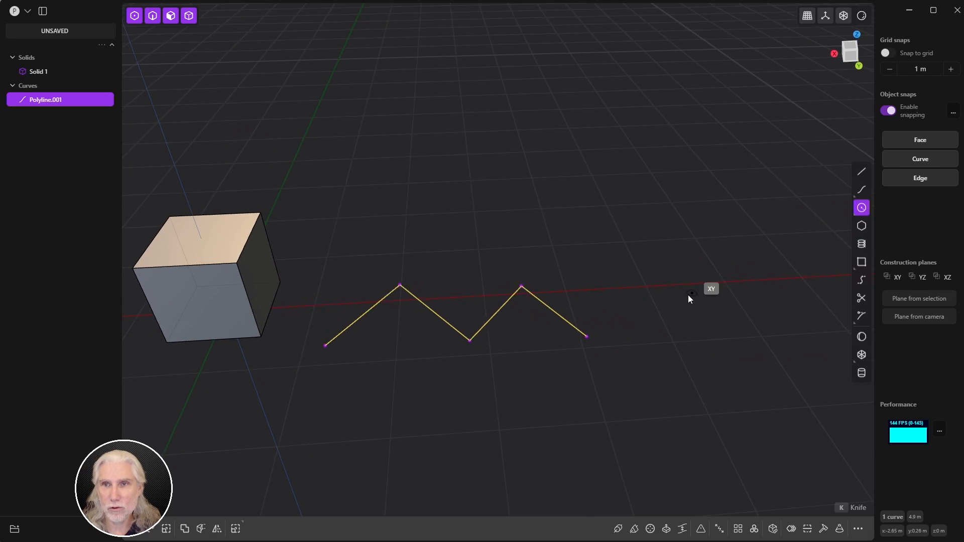
middle_click_drag(710, 286, 570, 295, "shift")
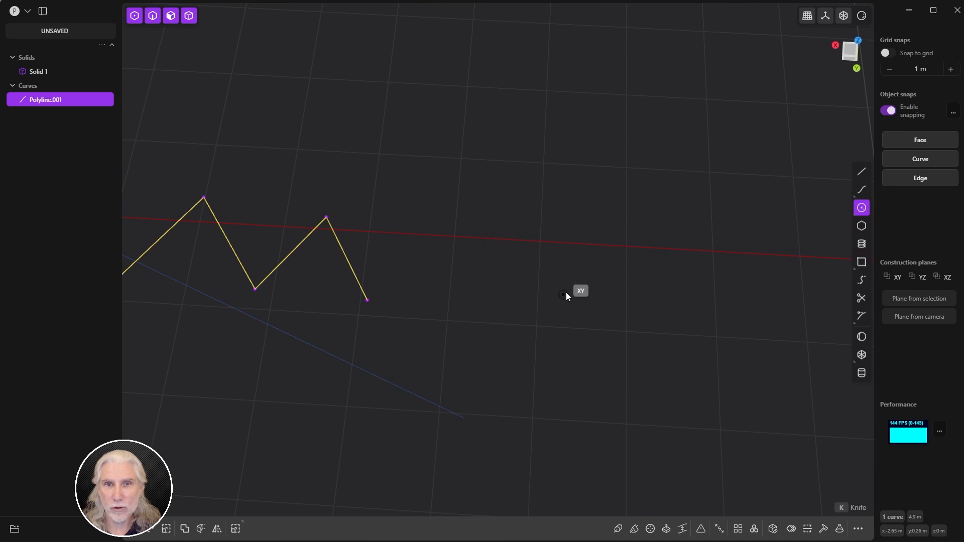
left_click(577, 245)
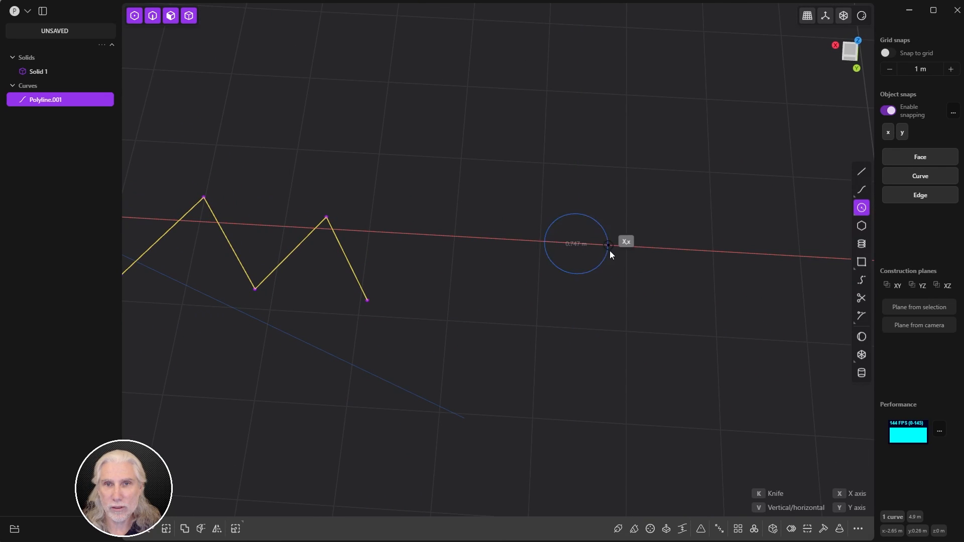
left_click(677, 327)
middle_click_drag(604, 359, 611, 287)
middle_click_drag(583, 329, 524, 345, "shift")
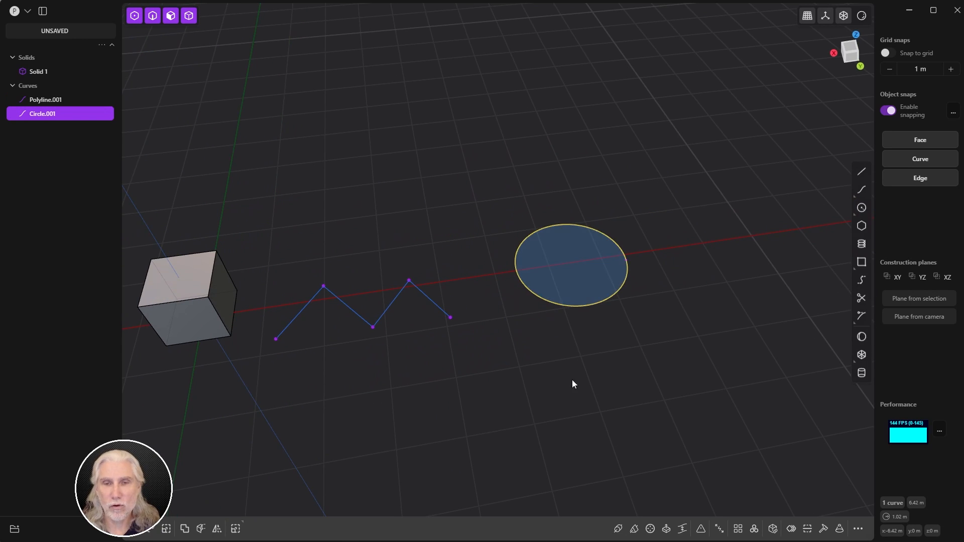
middle_click_drag(549, 423, 521, 423)
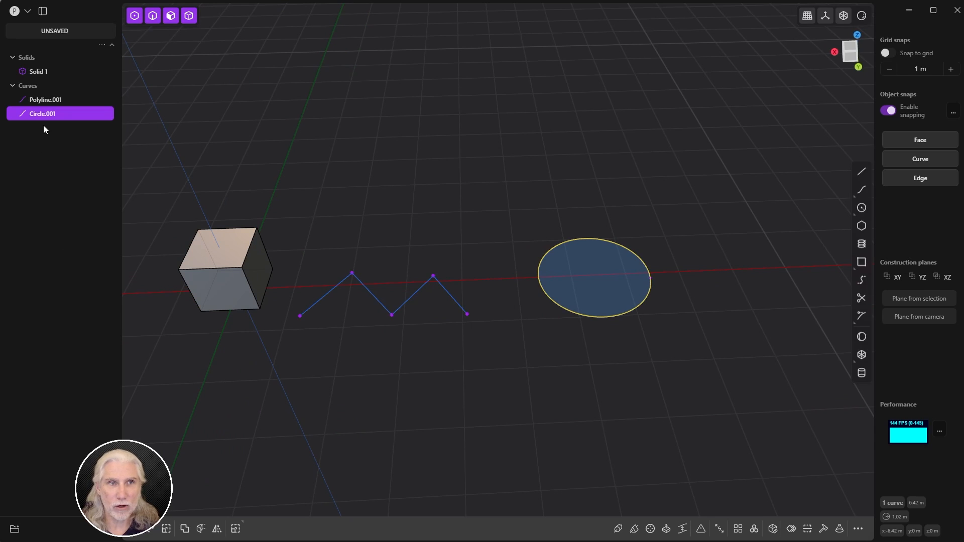
Step: Select Polyline.001, Circle.001 and Solid 1 in the outliner, then reselect the circle
left_click(55, 104)
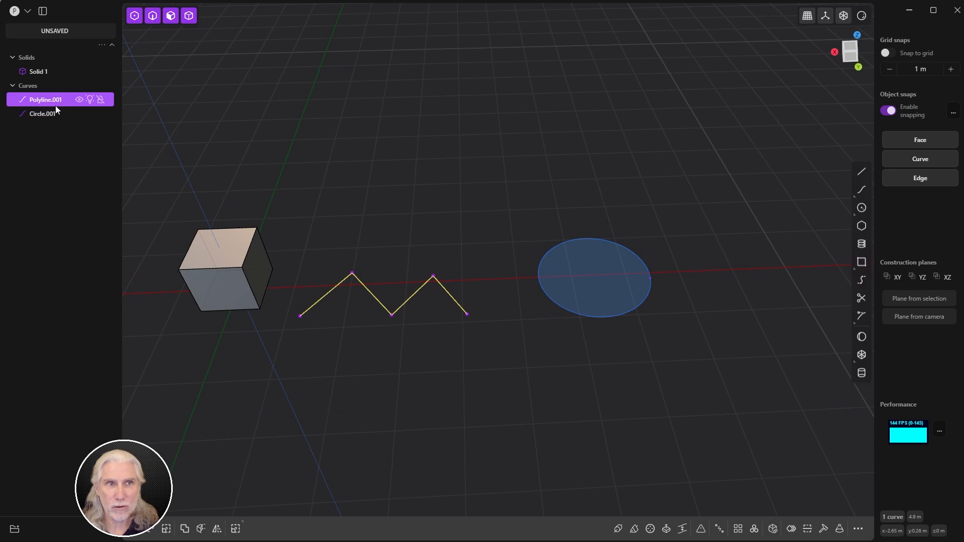
left_click(50, 114)
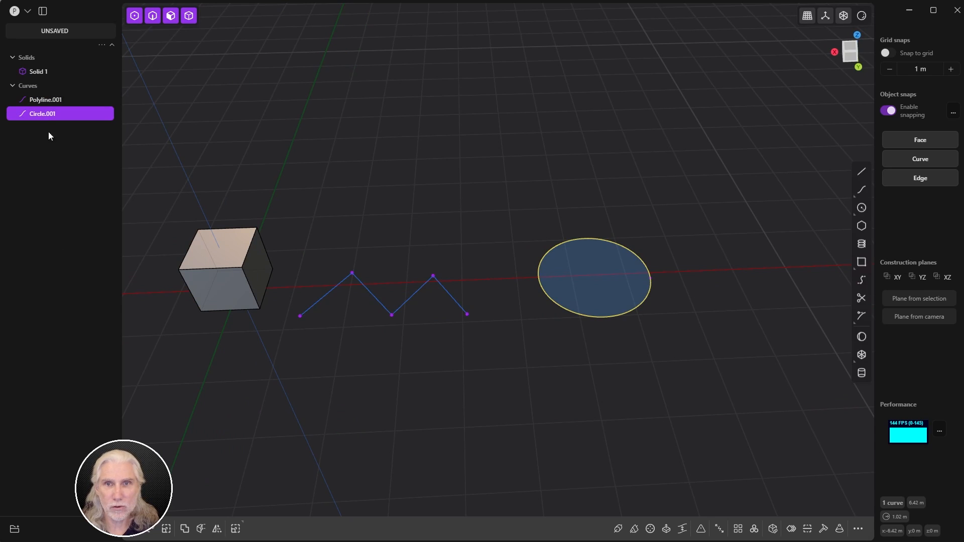
left_click(31, 74)
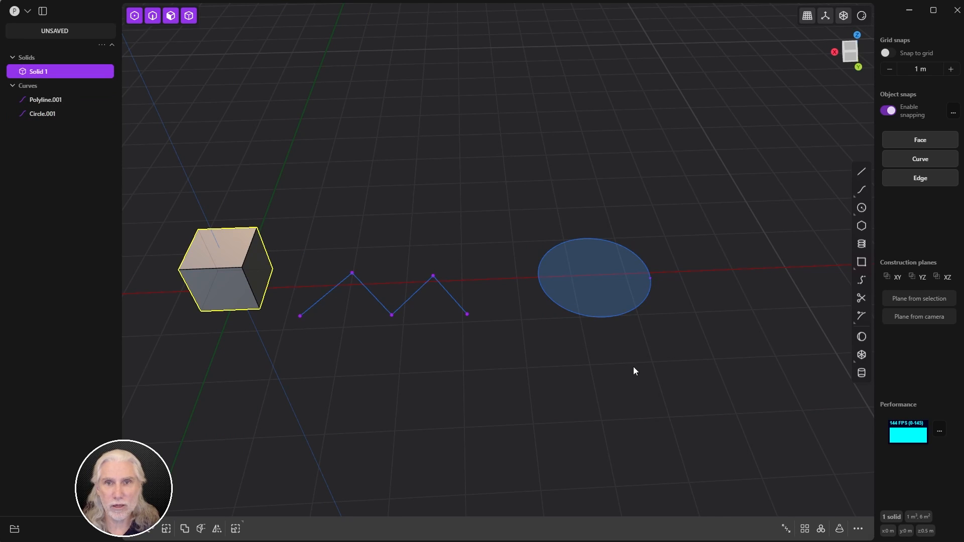
left_click(607, 317)
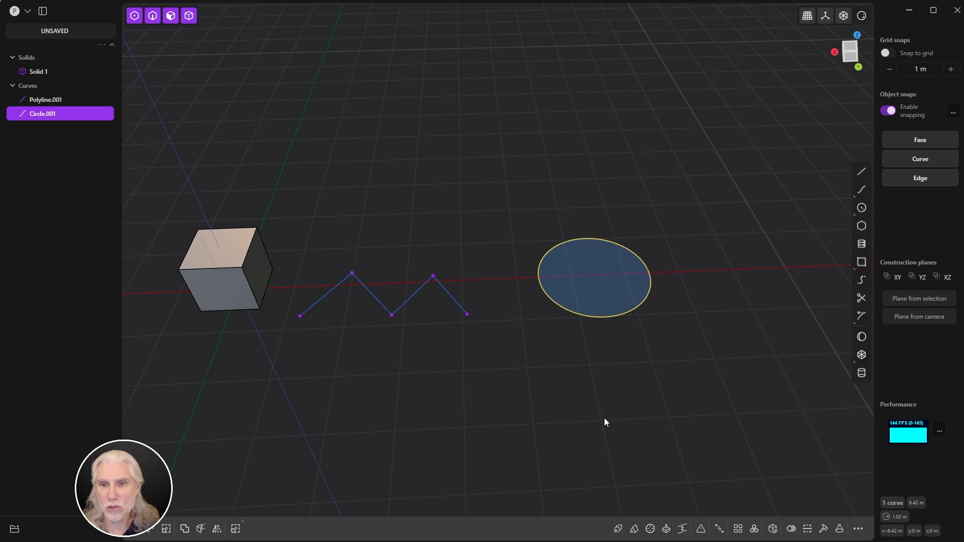
Step: Patch Circle.001 into the flat disc Sheet 4 and inspect it from several angles
left_click(772, 529)
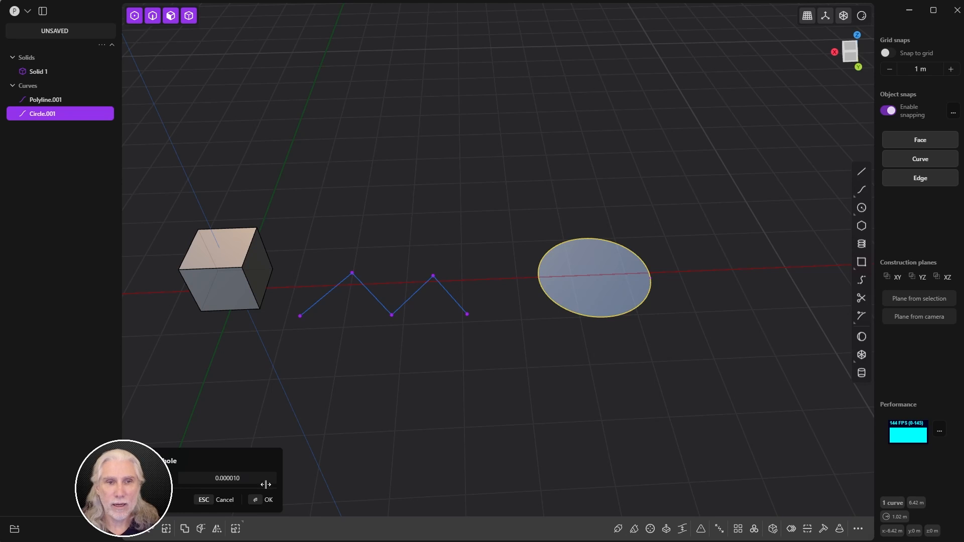
left_click(259, 500)
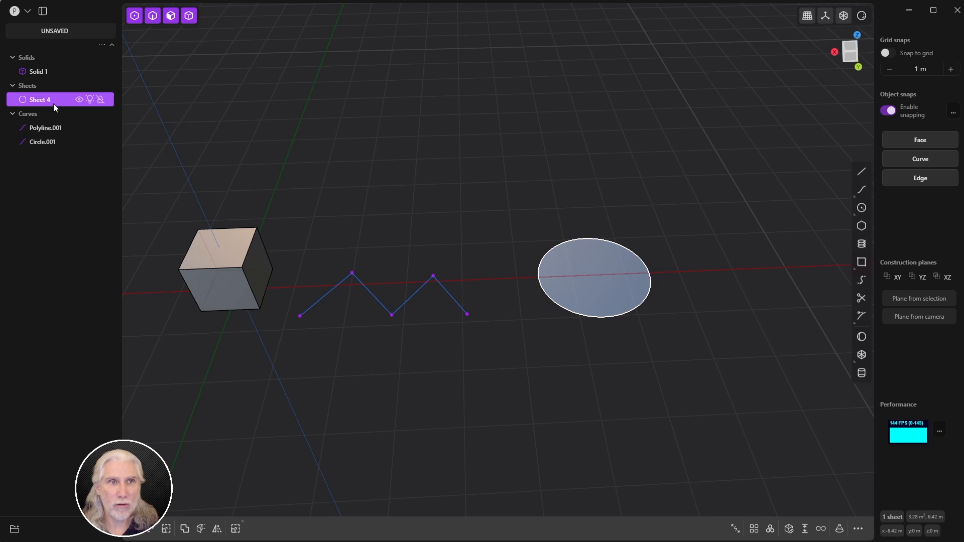
left_click(592, 375)
scroll(613, 293, "up", 5)
middle_click_drag(596, 378, 580, 278)
scroll(577, 351, "down", 4)
scroll(581, 281, "up", 4)
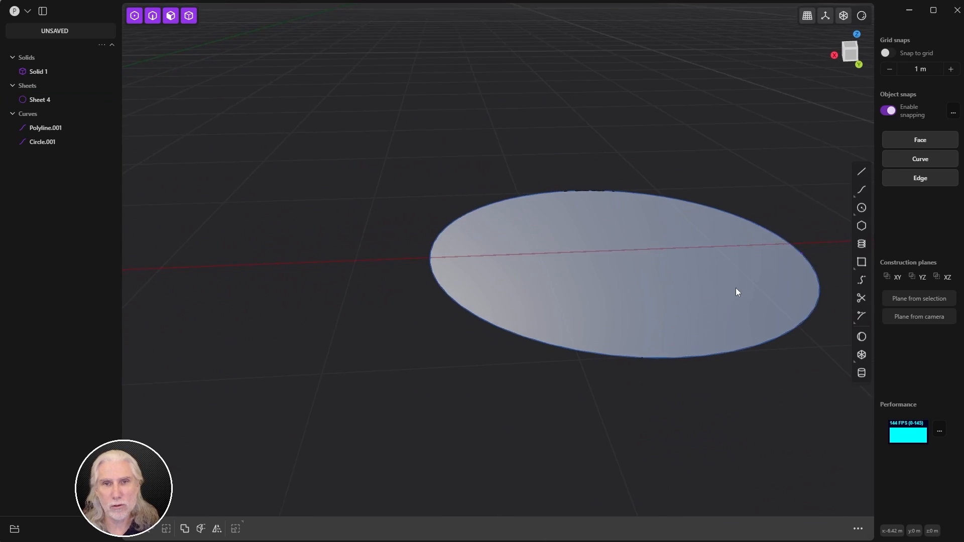
scroll(641, 321, "down", 2)
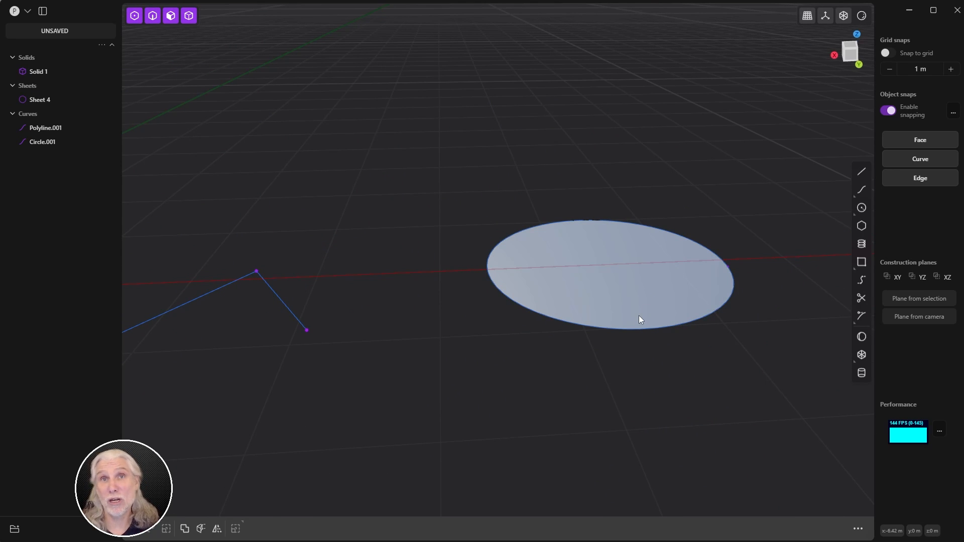
scroll(583, 389, "down", 3)
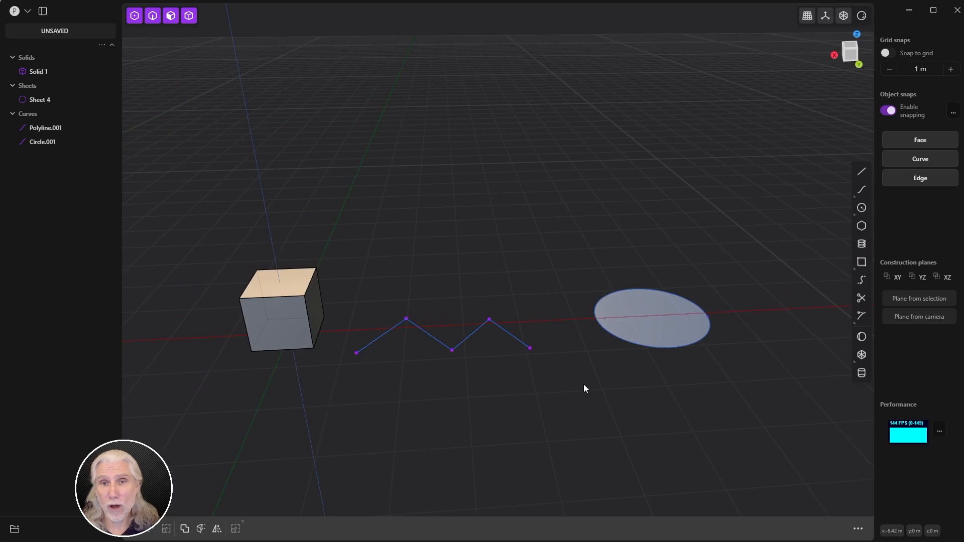
middle_click_drag(583, 389, 608, 344, "shift")
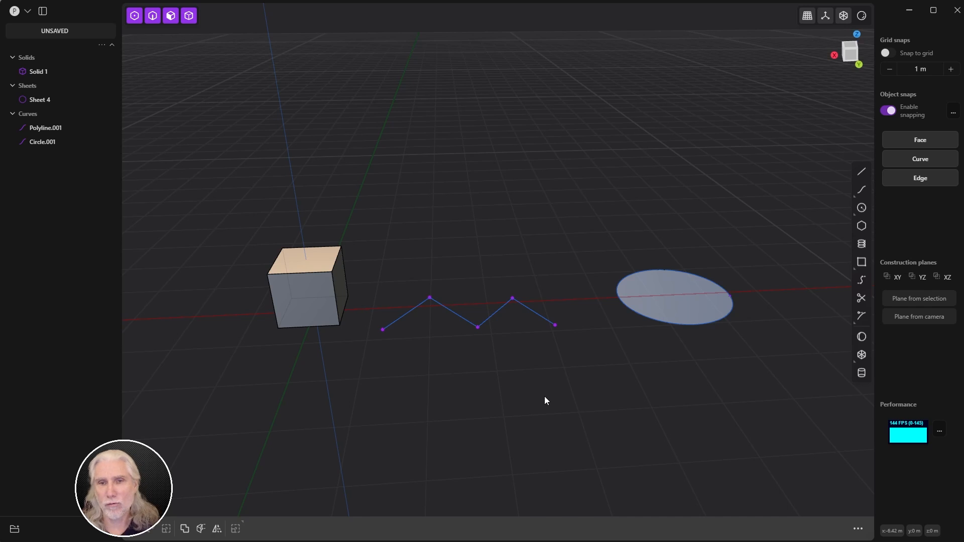
middle_click_drag(545, 397, 648, 203)
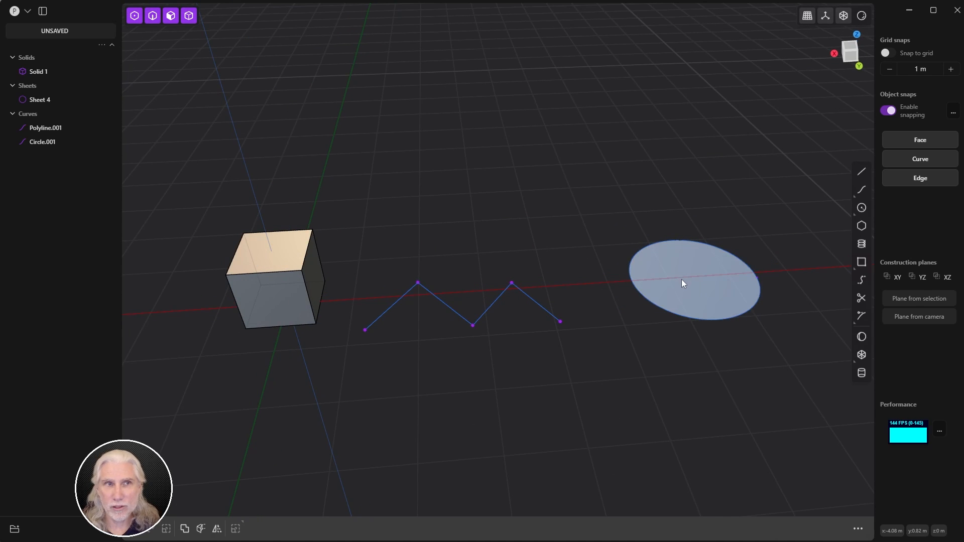
Step: Delete Circle.001 from the outliner and switch the selection mode to edges
left_click(39, 148)
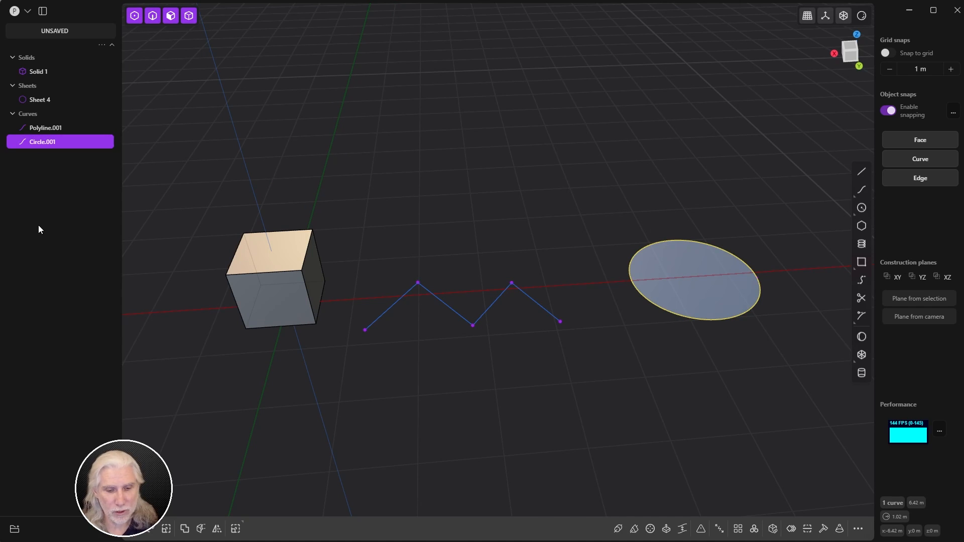
key("Delete")
middle_click_drag(562, 237, 580, 227, "shift")
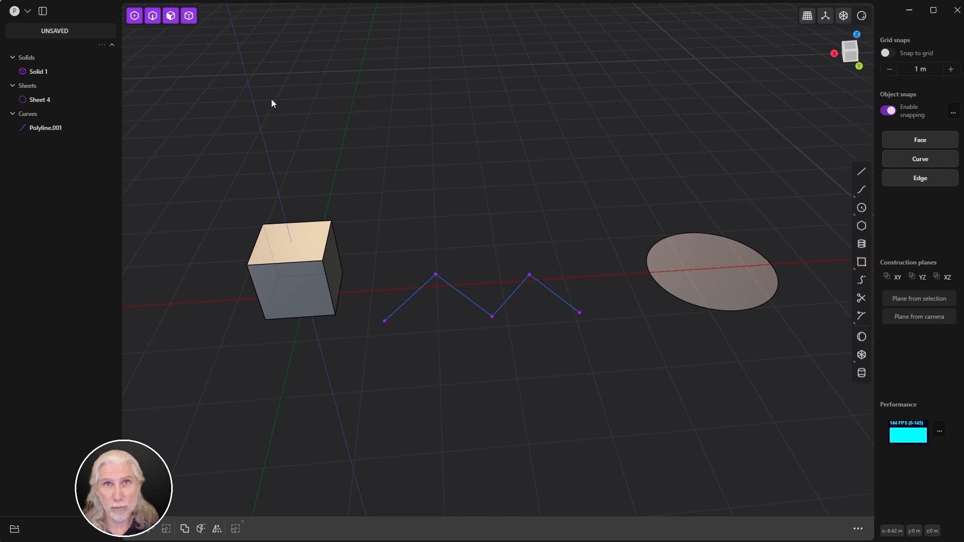
key("1")
left_click(153, 16)
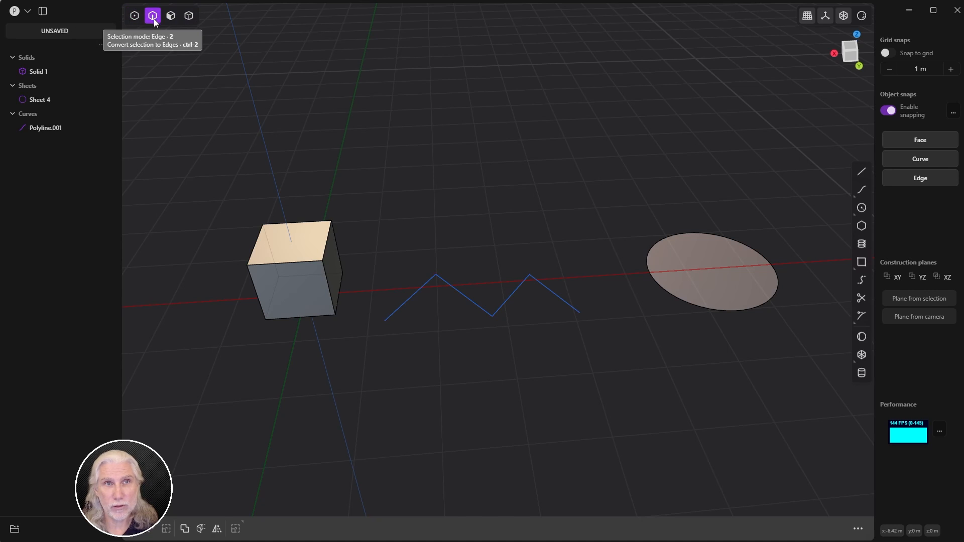
left_click(170, 15)
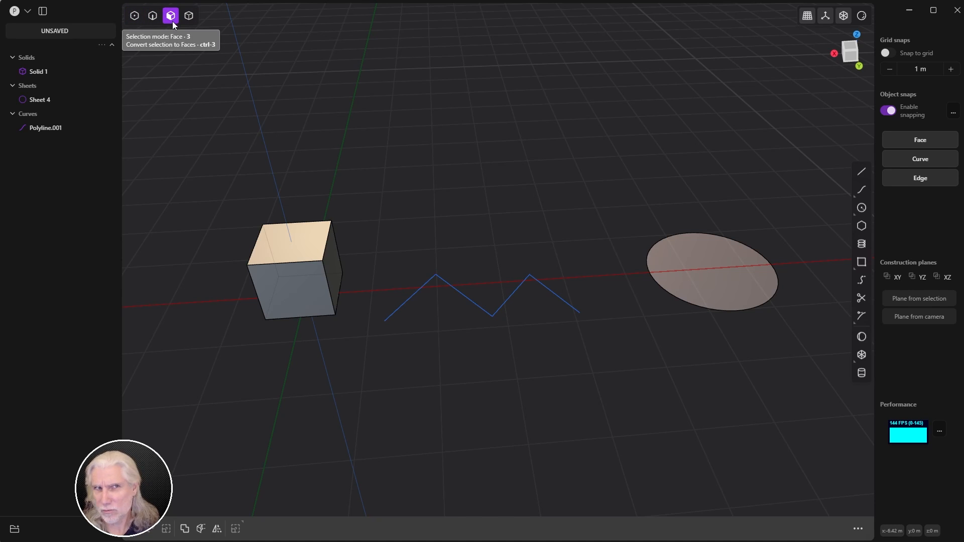
key("4")
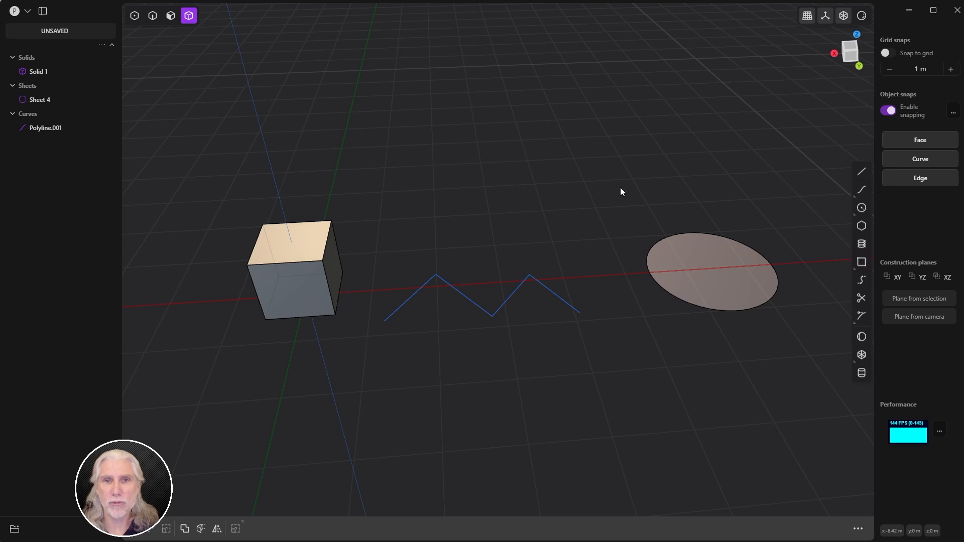
key("1")
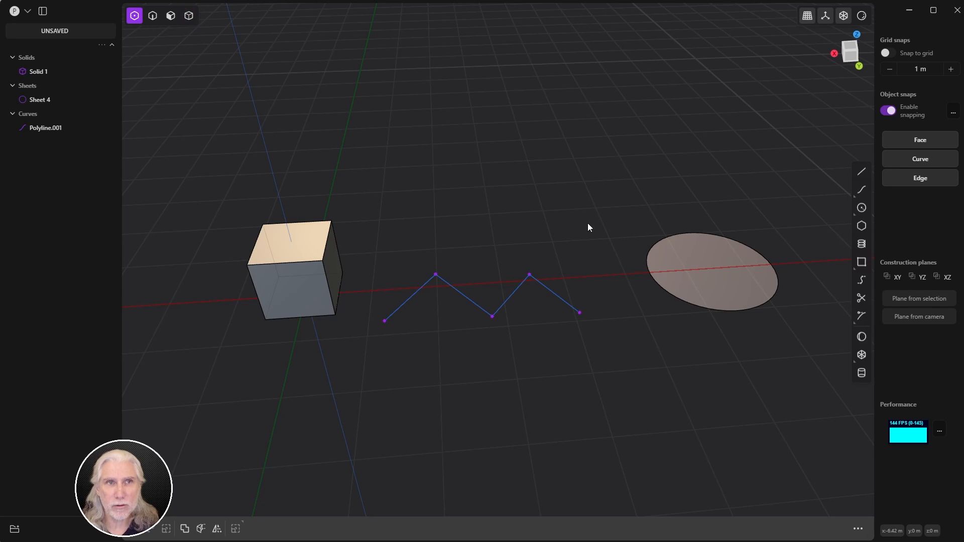
key("5")
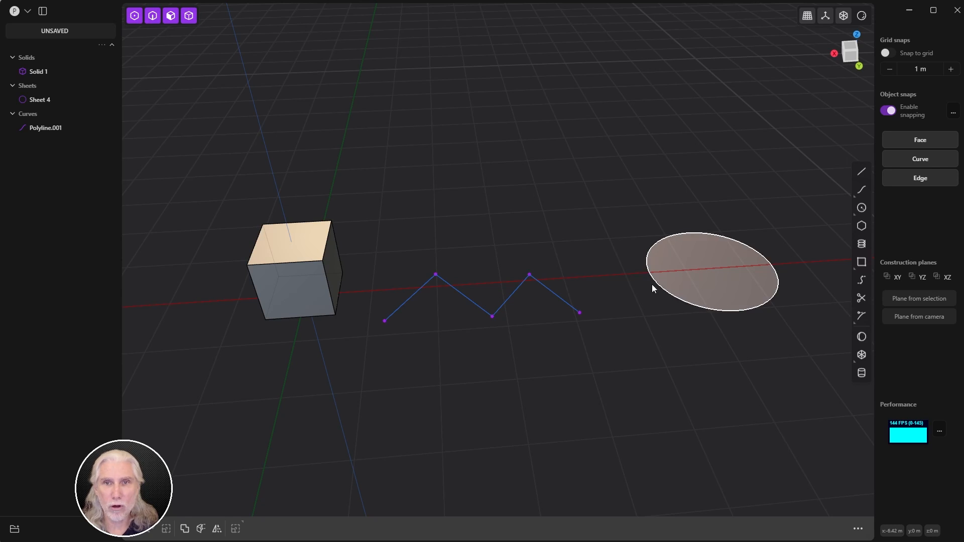
left_click(285, 315)
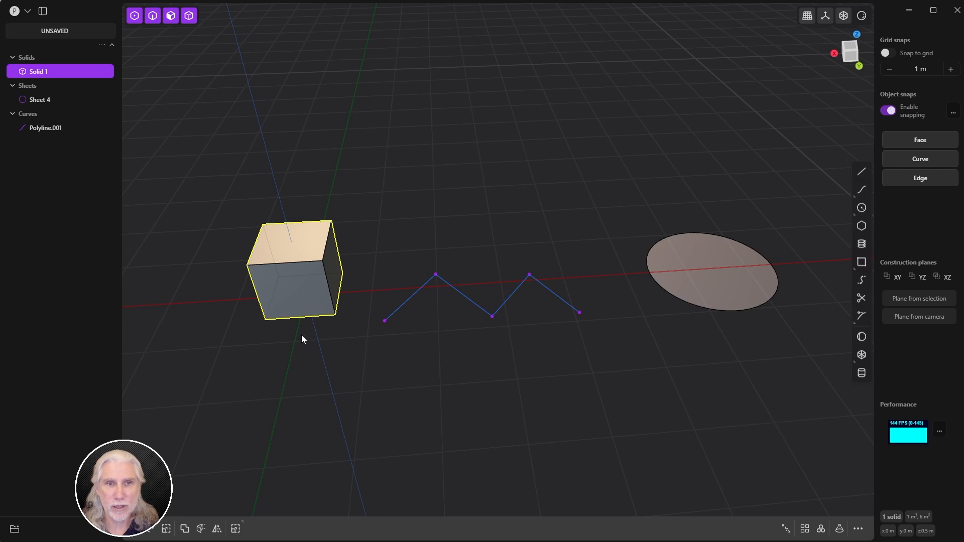
left_click(395, 312)
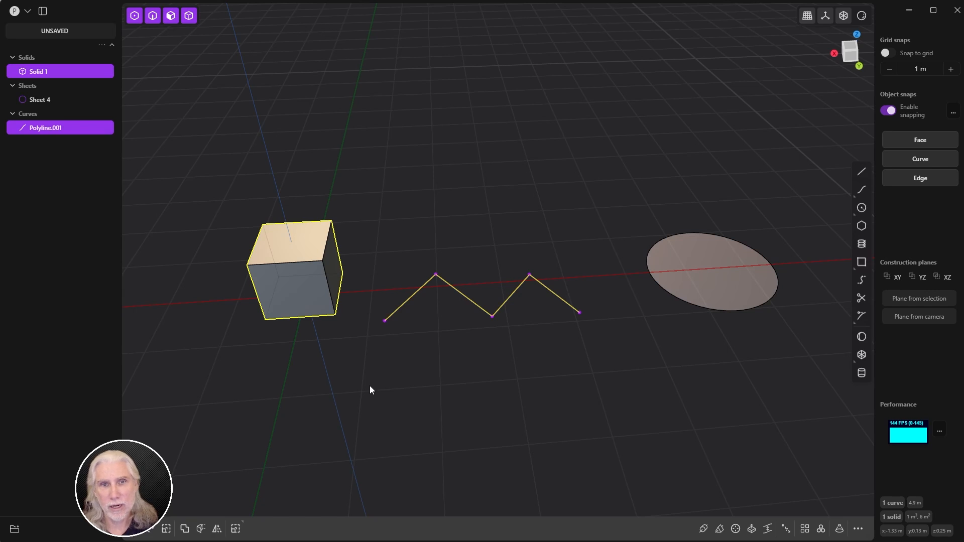
left_click(362, 380)
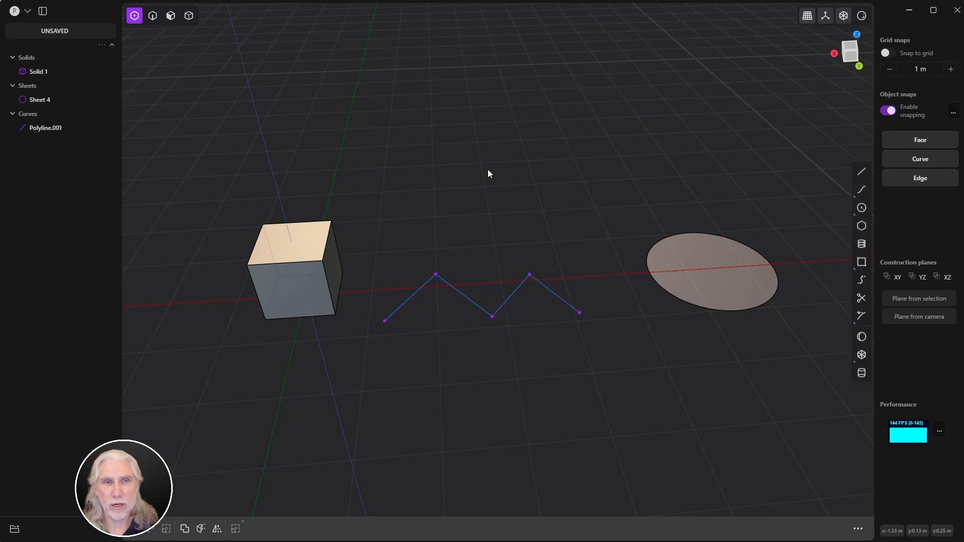
left_click_drag(404, 284, 595, 367)
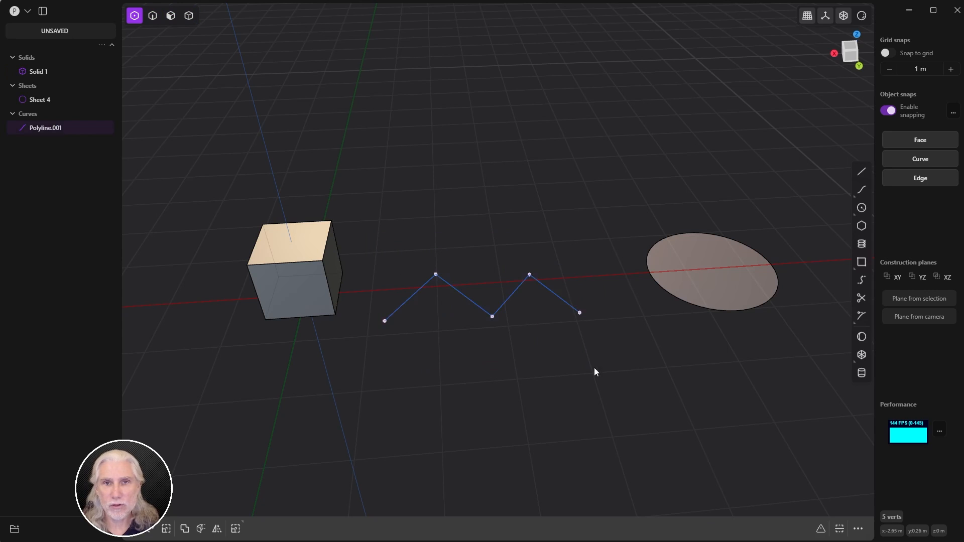
left_click_drag(376, 238, 624, 376)
left_click_drag(619, 207, 790, 335)
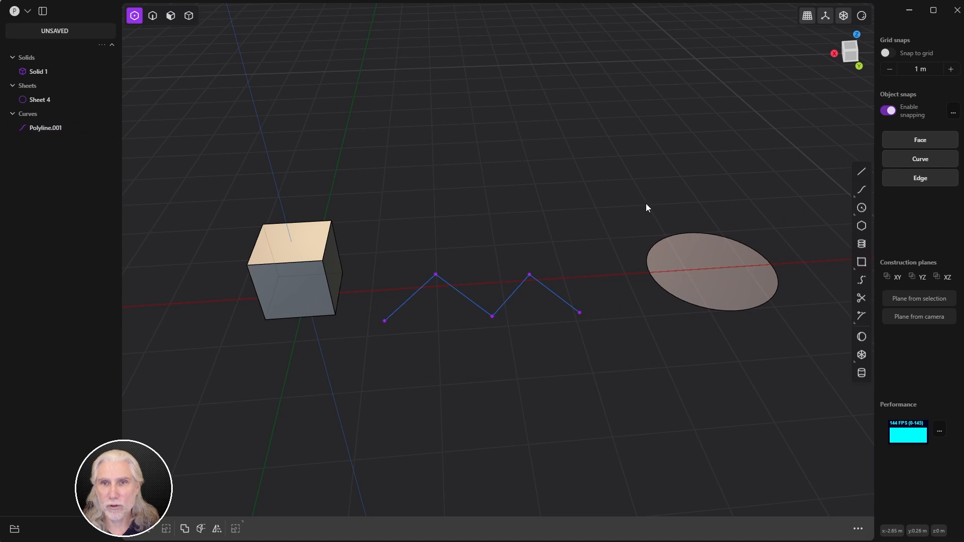
left_click_drag(645, 203, 816, 355)
left_click_drag(172, 189, 365, 335)
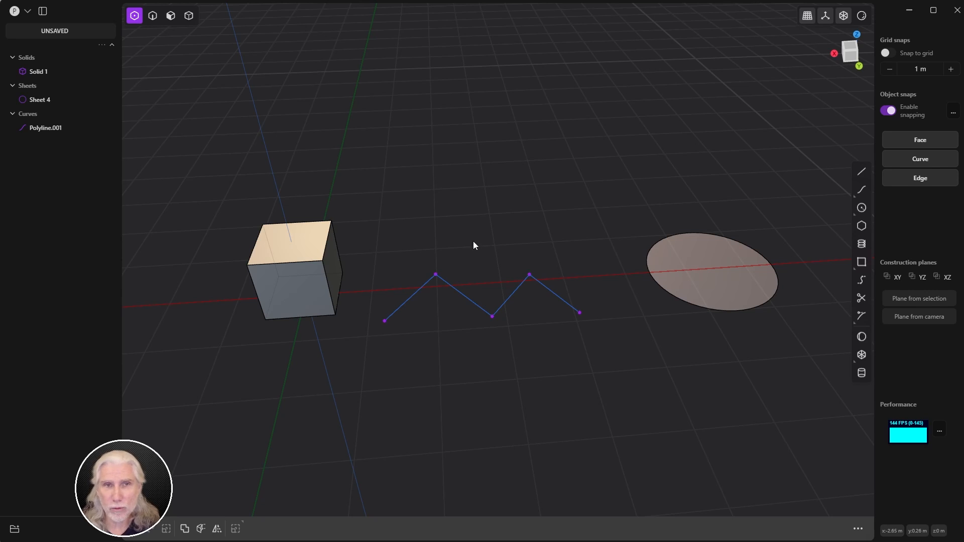
left_click_drag(409, 180, 309, 233)
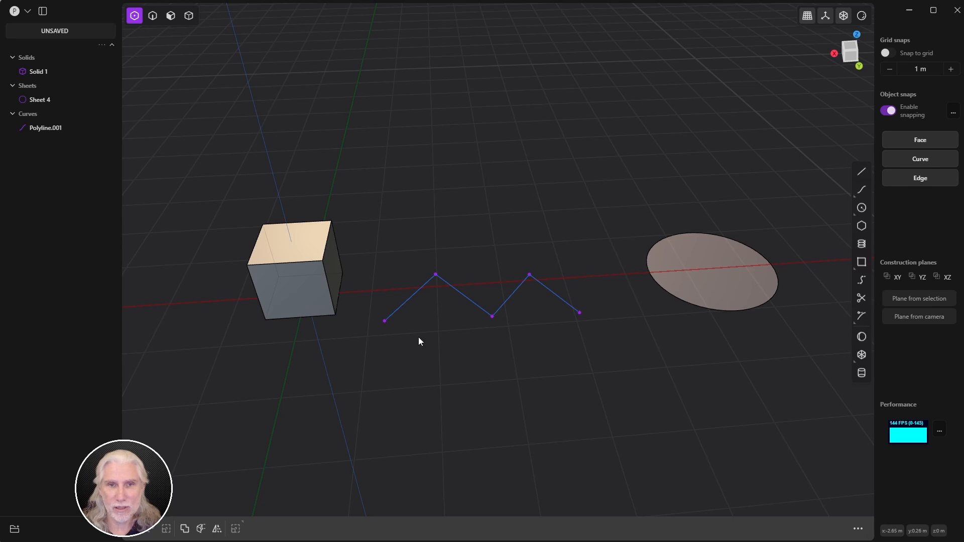
left_click_drag(374, 358, 599, 241)
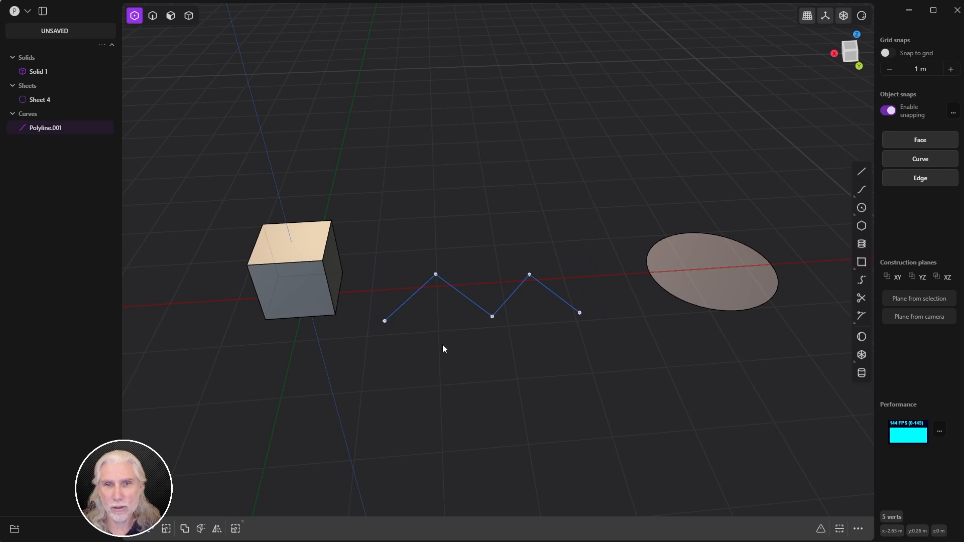
left_click(431, 365)
key("2")
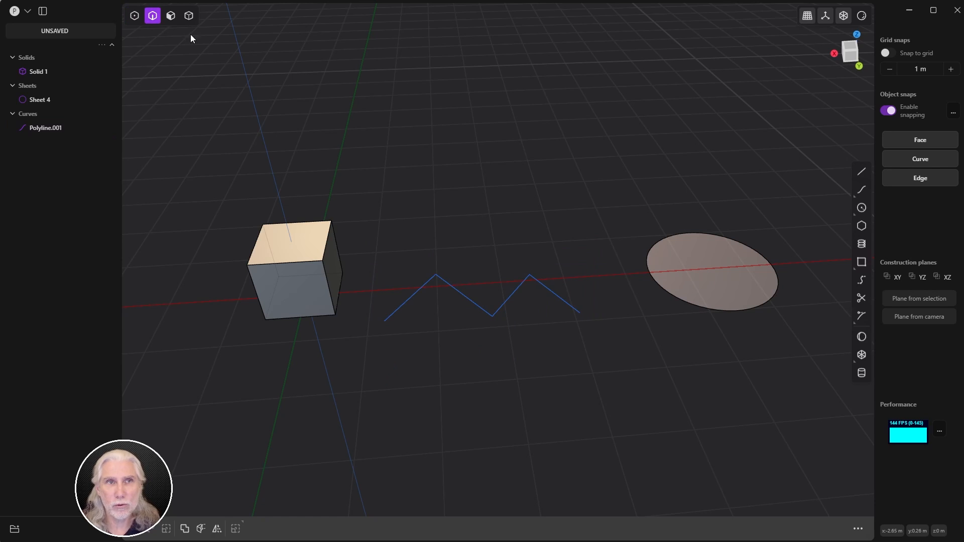
left_click(474, 309)
middle_click_drag(492, 267, 537, 266)
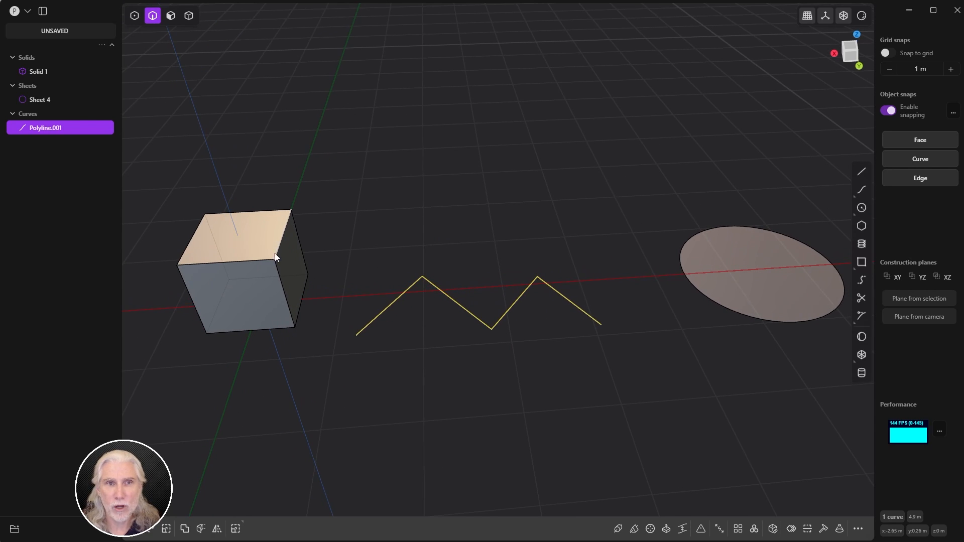
left_click(258, 262)
left_click(277, 272)
left_click_drag(332, 174, 152, 350)
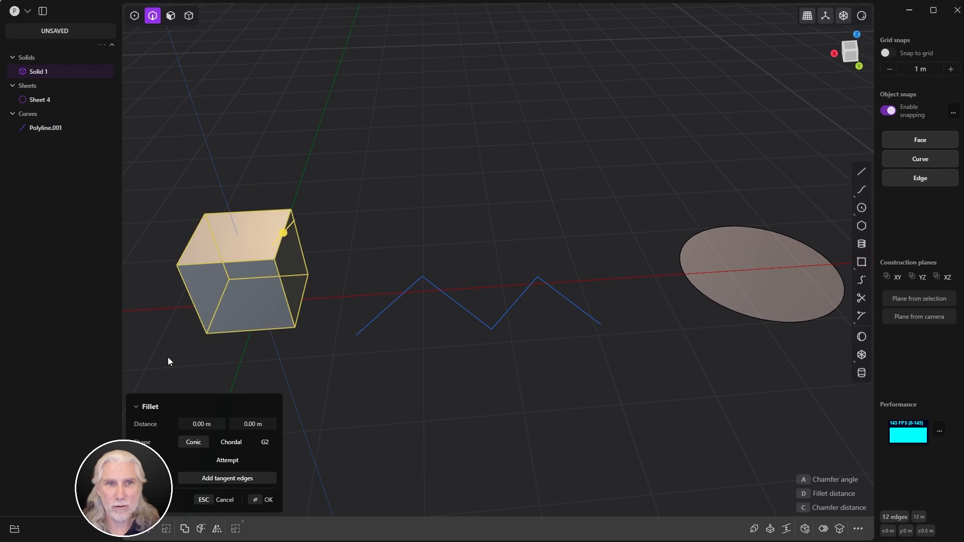
left_click(453, 199)
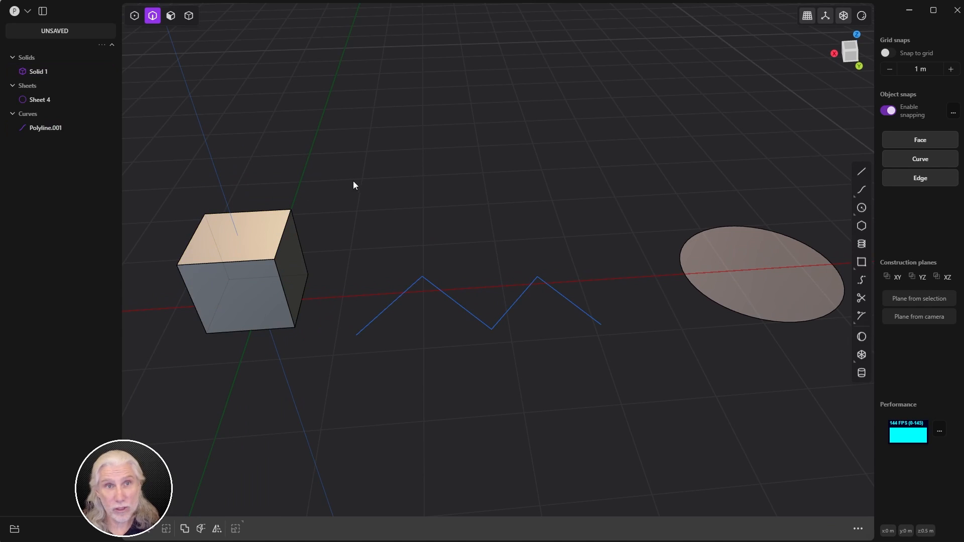
left_click_drag(353, 181, 146, 362)
left_click(346, 281)
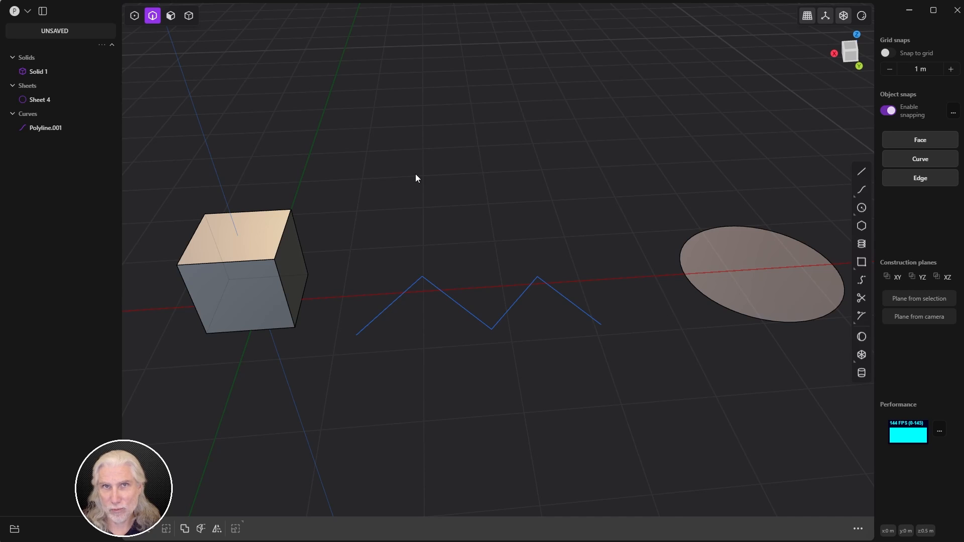
key("q")
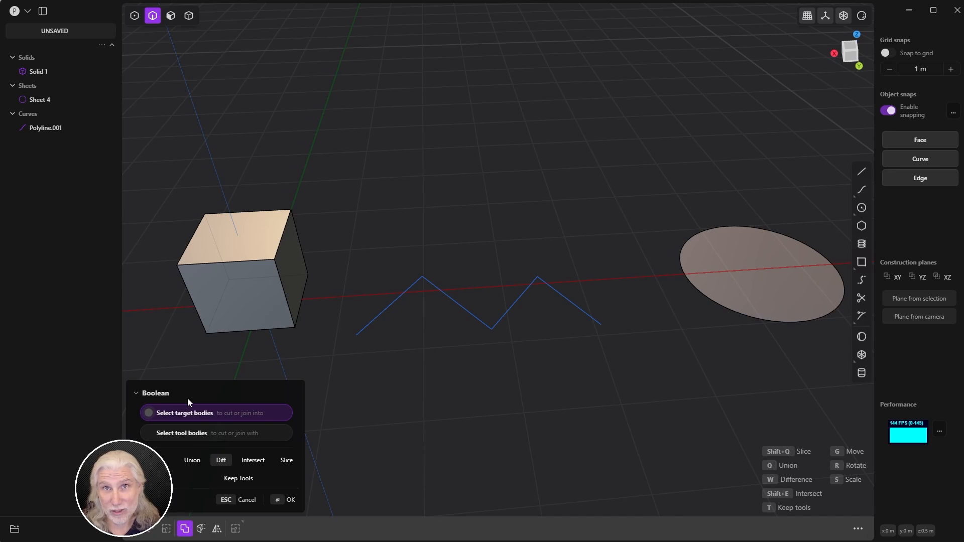
left_click(225, 503)
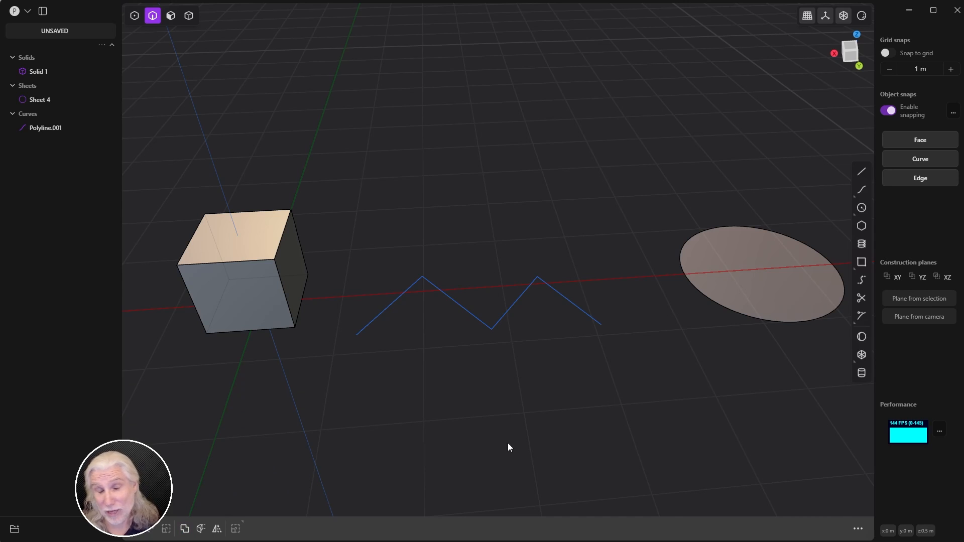
key("q")
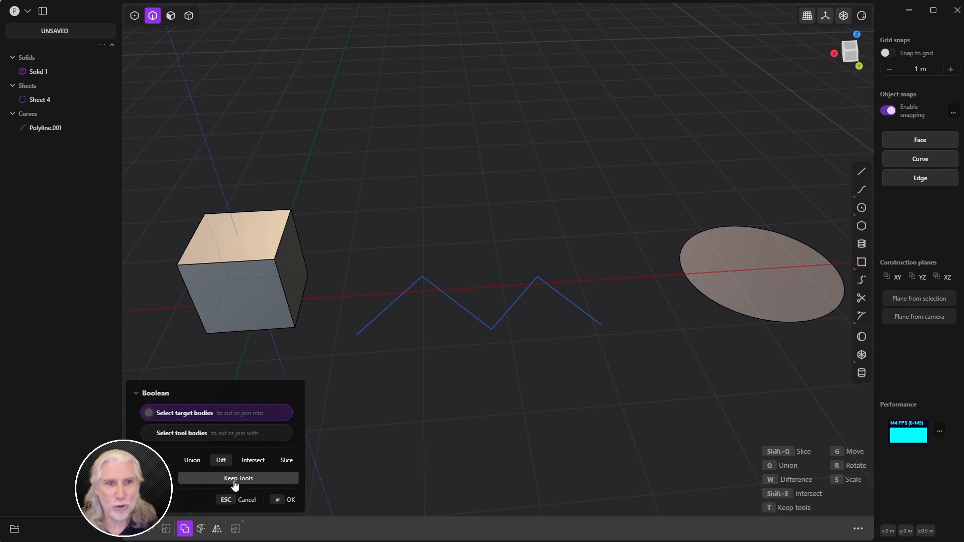
left_click(225, 499)
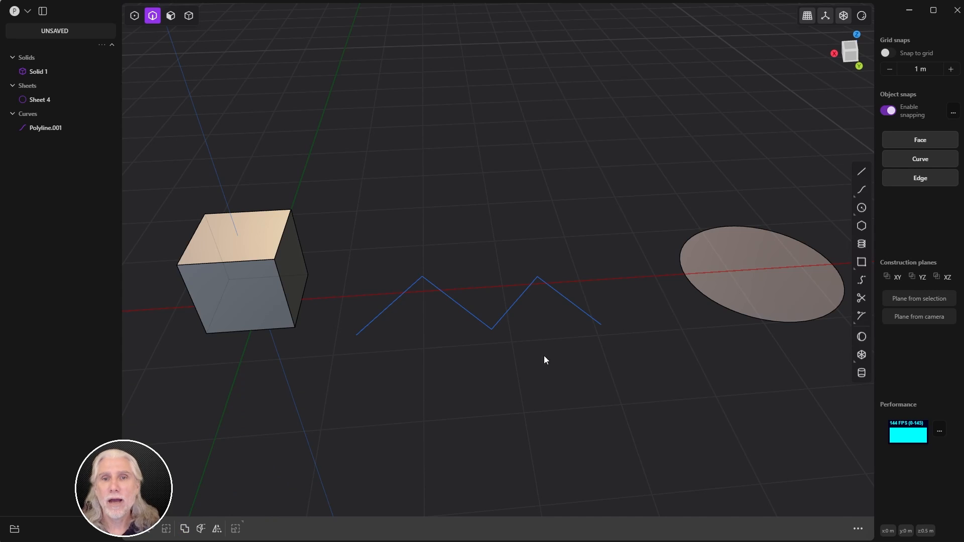
scroll(544, 356, "down", 3)
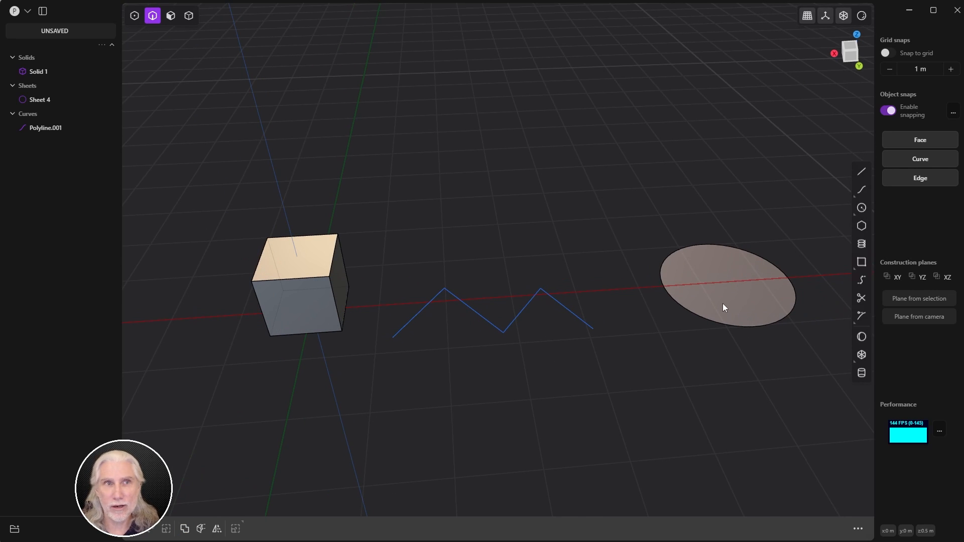
key("3")
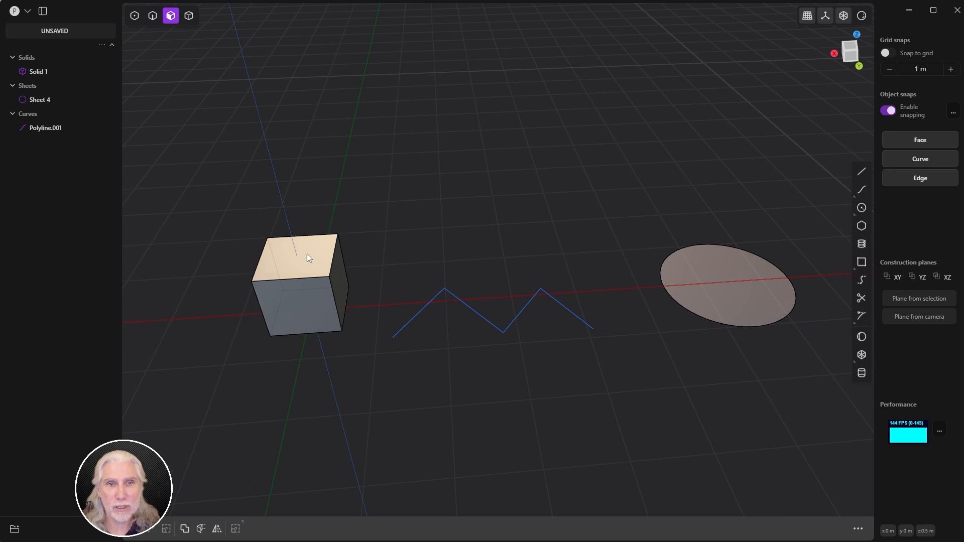
scroll(330, 258, "up", 4)
left_click(300, 338)
middle_click_drag(389, 355, 312, 323)
left_click(516, 354)
left_click(491, 295)
left_click_drag(368, 216, 628, 444)
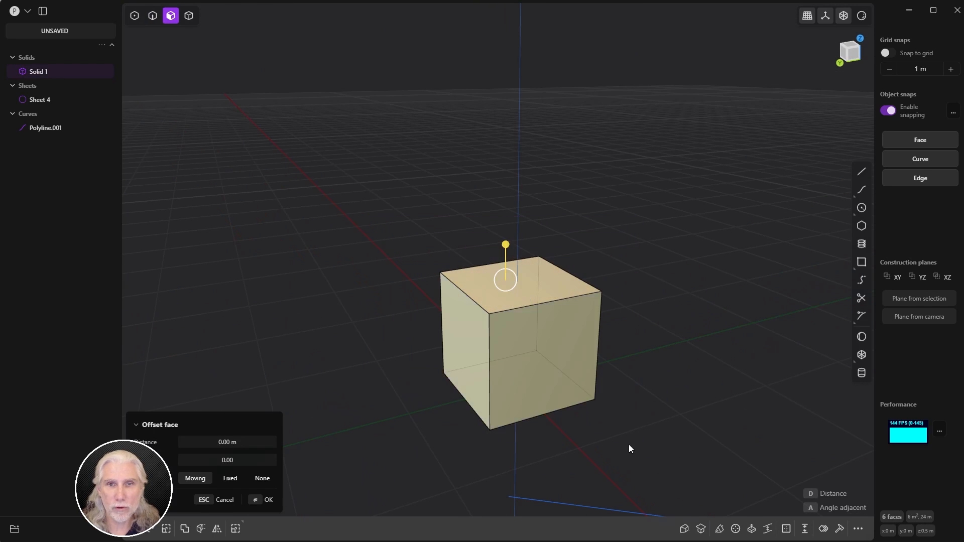
left_click(685, 365)
left_click(528, 271)
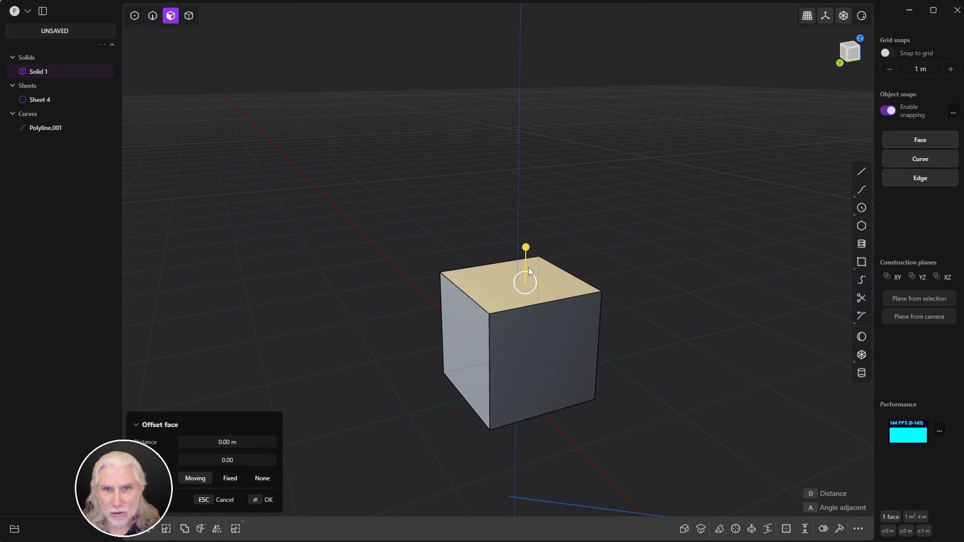
left_click(380, 424)
left_click(545, 374)
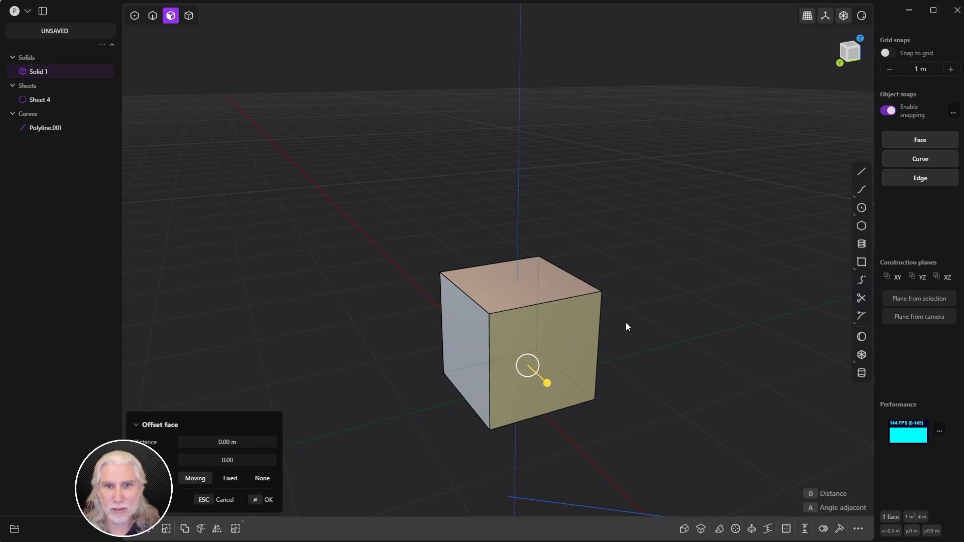
key("2")
left_click(542, 304)
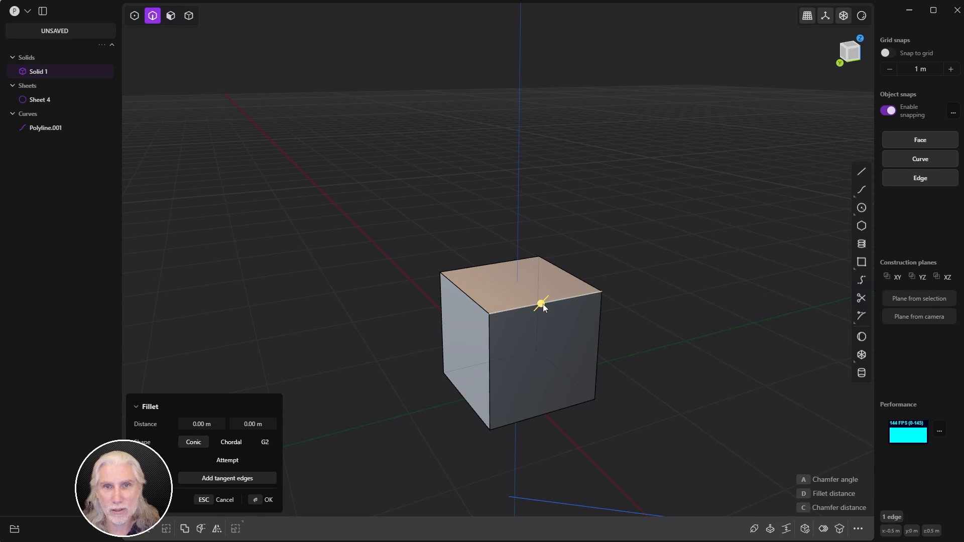
mouse_move(545, 306)
left_mouse_down()
mouse_move(559, 291)
mouse_move(570, 300)
mouse_move(532, 318)
mouse_move(572, 287)
mouse_move(562, 281)
mouse_move(522, 326)
mouse_move(542, 324)
left_mouse_up()
key("Escape")
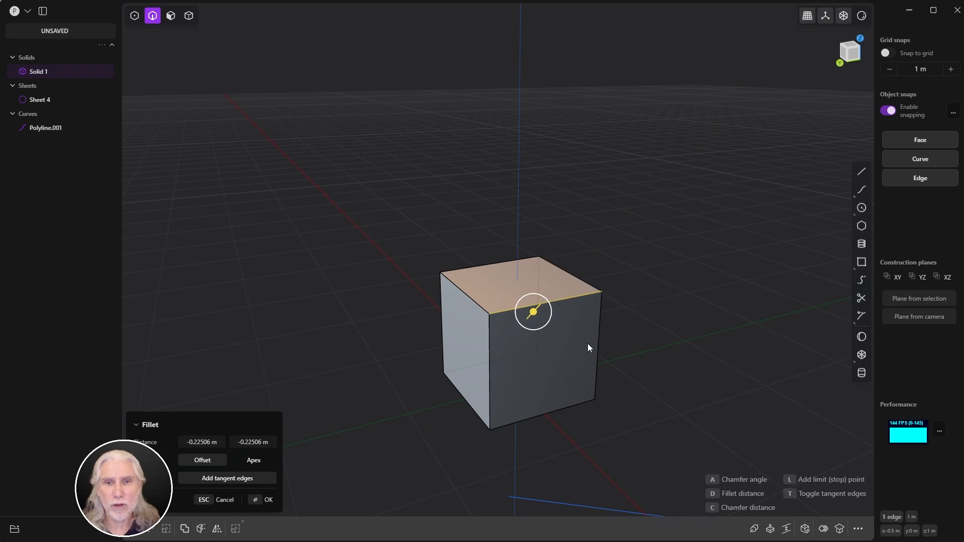
middle_click_drag(682, 317, 455, 286, "shift")
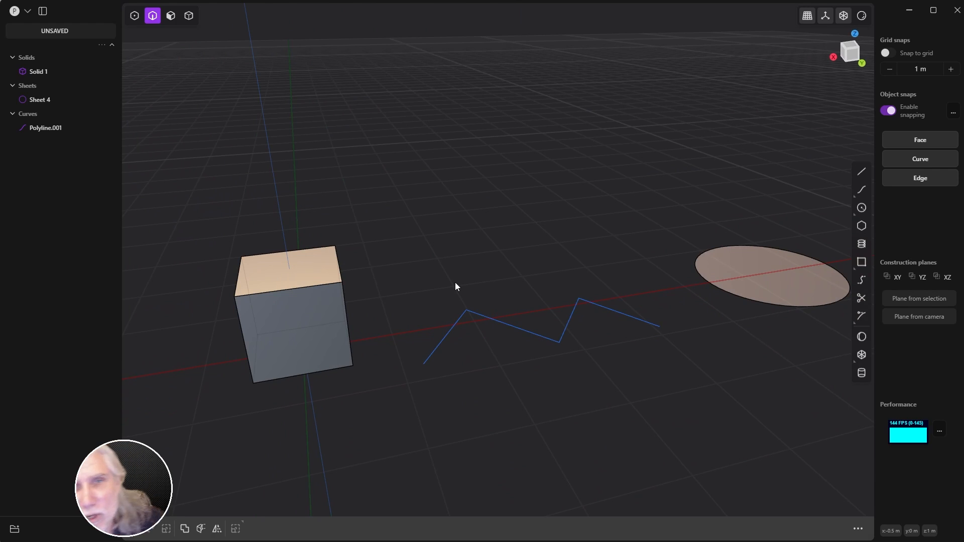
Step: Try a -0.372 m fillet on the cube's top-front edge, then cancel it
left_click(310, 286)
key("f")
middle_click_drag(306, 317, 329, 314)
left_click_drag(286, 286, 310, 308)
key("Escape")
Step: Try lowering the cube's top face about 0.43 m in face mode, then cancel
left_click(377, 367)
key("3")
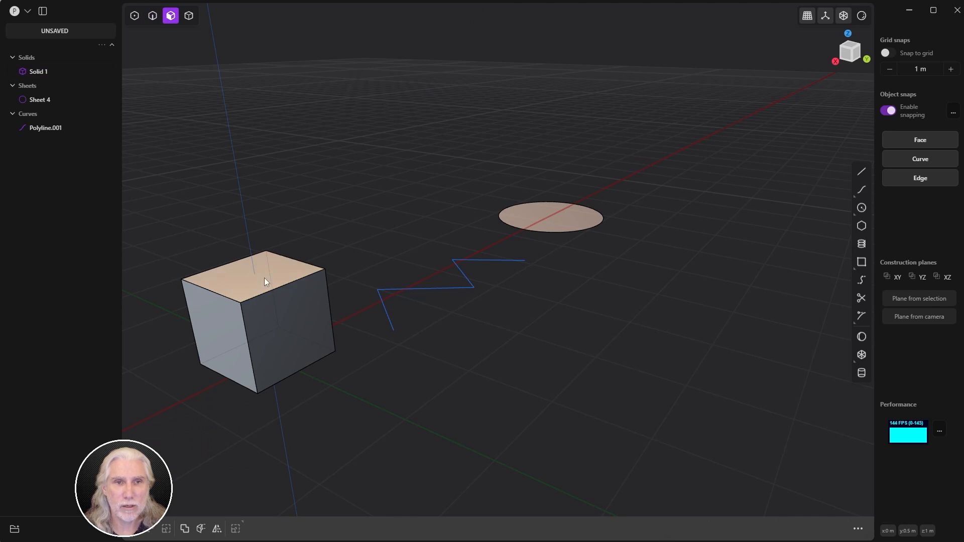
left_click(264, 279)
middle_click_drag(264, 278, 367, 273)
left_click_drag(351, 217, 355, 255)
key("Escape")
Step: Try offsetting the ellipse sheet's face about -0.11 m, then cancel
middle_click_drag(607, 241, 670, 274)
left_click(671, 270)
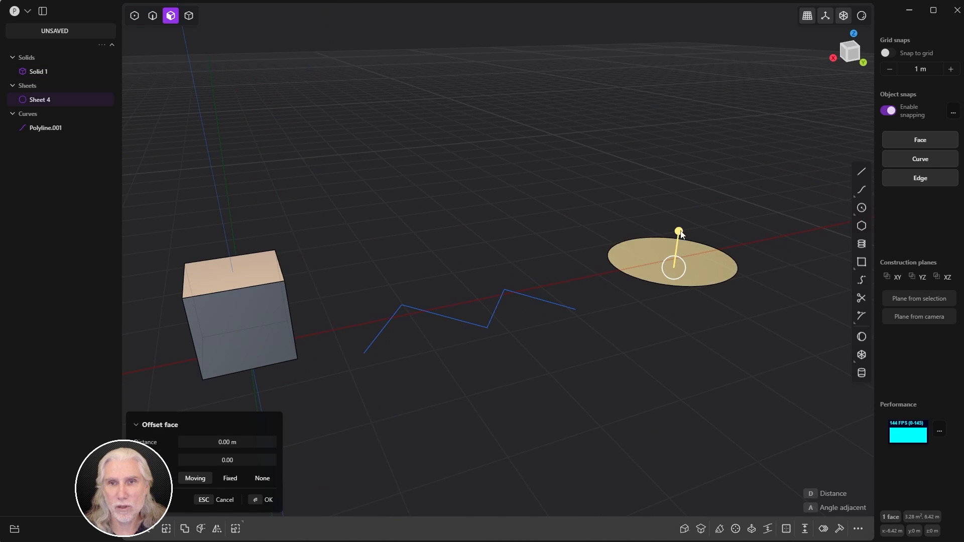
mouse_move(681, 232)
left_mouse_down()
mouse_move(690, 180)
mouse_move(700, 190)
mouse_move(690, 242)
left_mouse_up()
key("Escape")
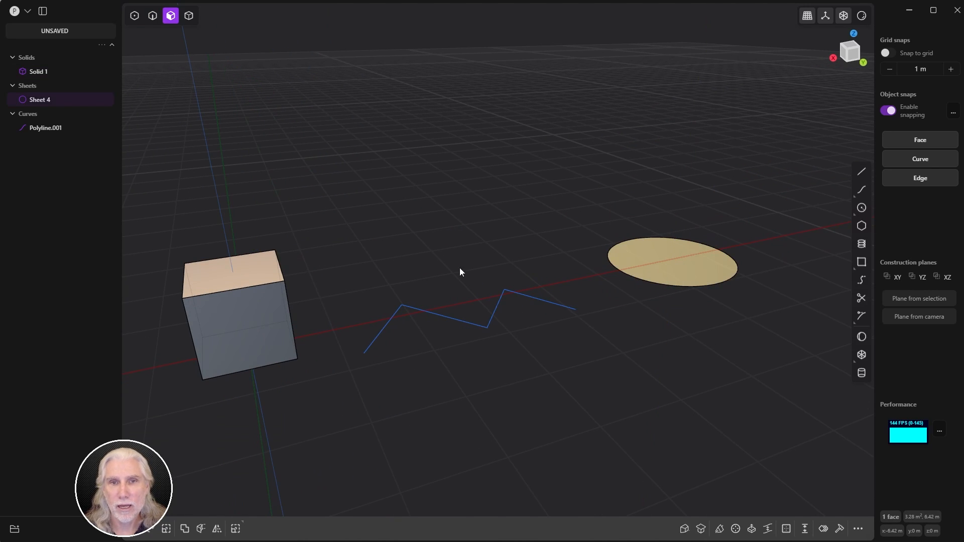
Step: Attempt to box-select the polyline, then switch to solid selection mode with 4
left_click_drag(317, 253, 577, 397)
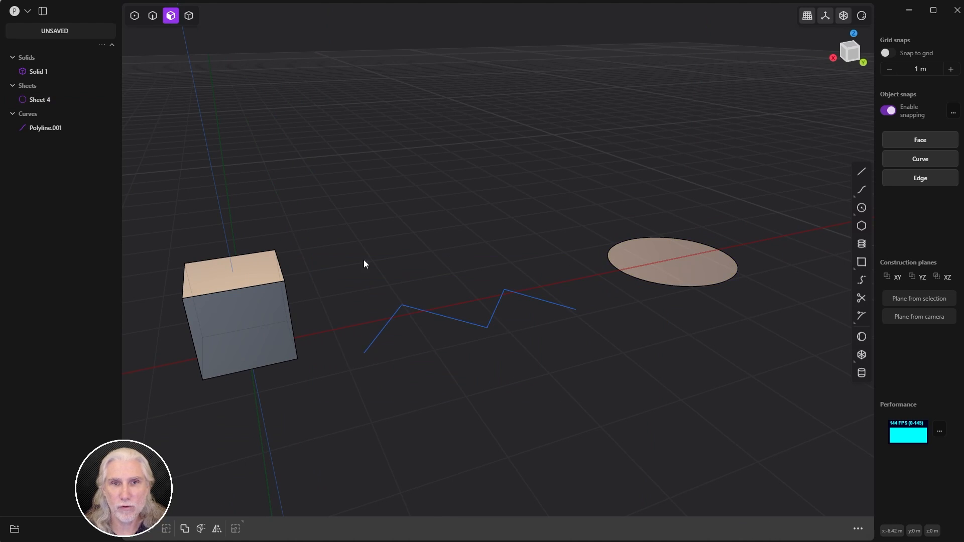
left_click_drag(346, 269, 602, 392)
left_click_drag(364, 249, 594, 384)
key("4")
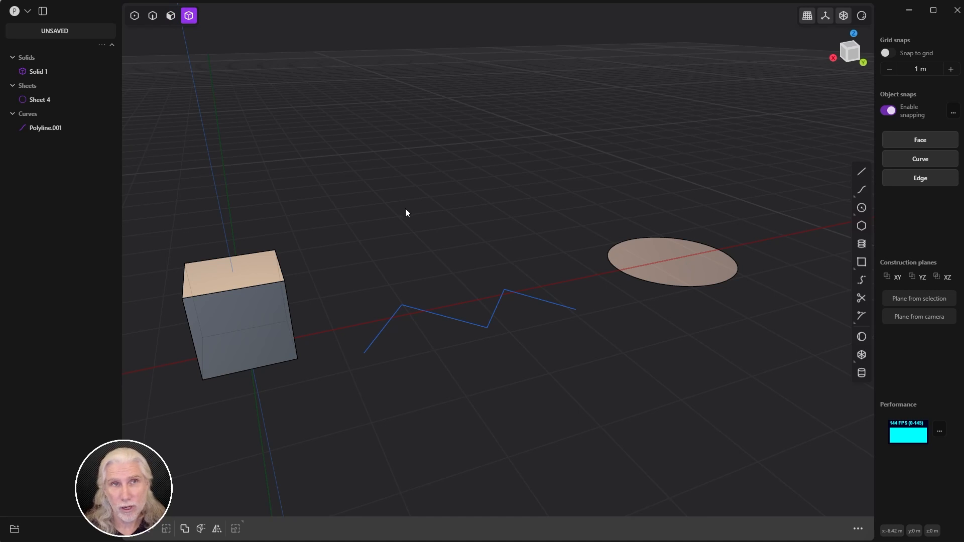
left_click(251, 346)
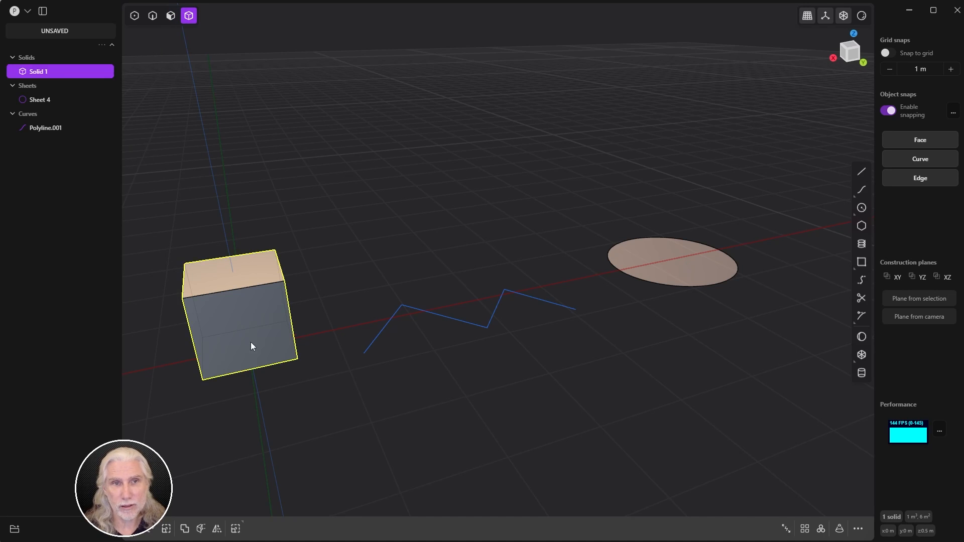
left_click(670, 276)
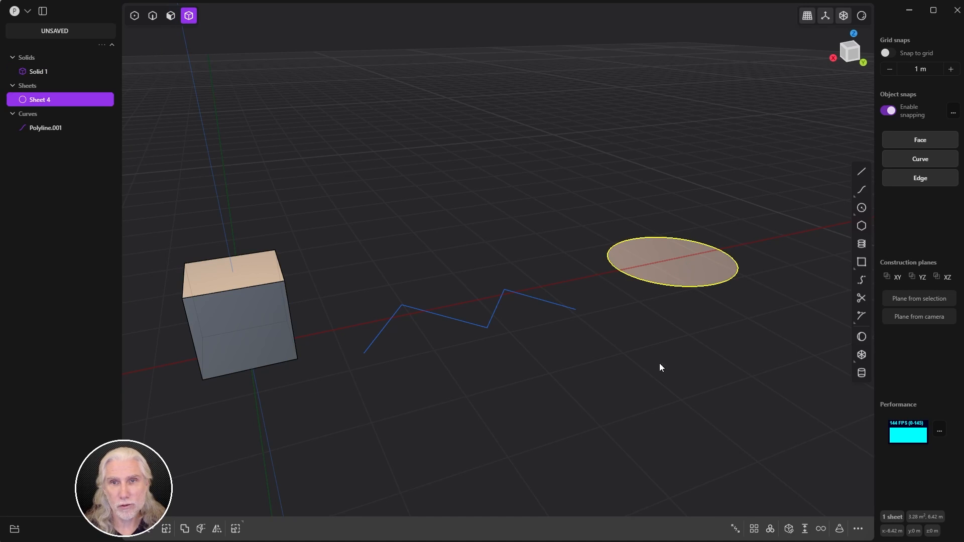
left_click(547, 304)
left_click_drag(548, 273, 353, 422)
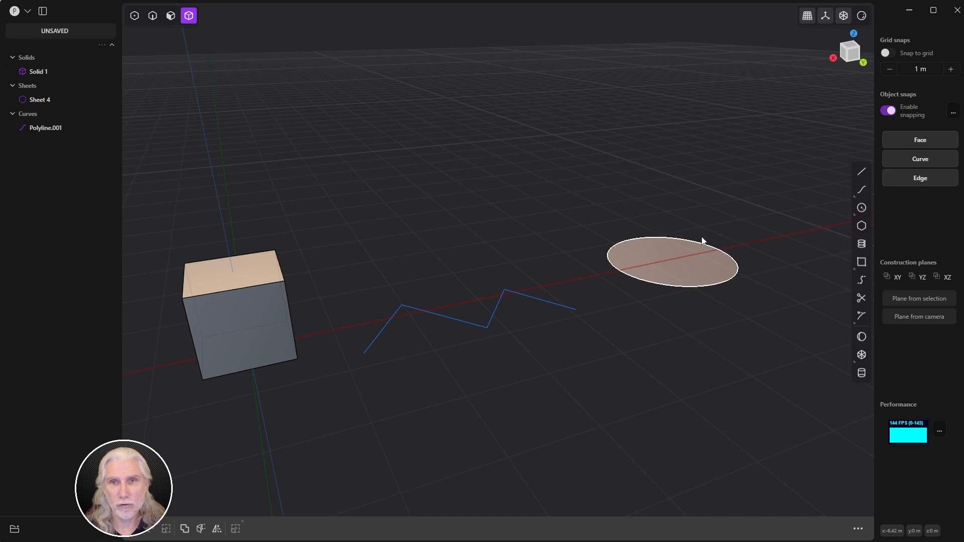
left_click_drag(755, 197, 527, 339)
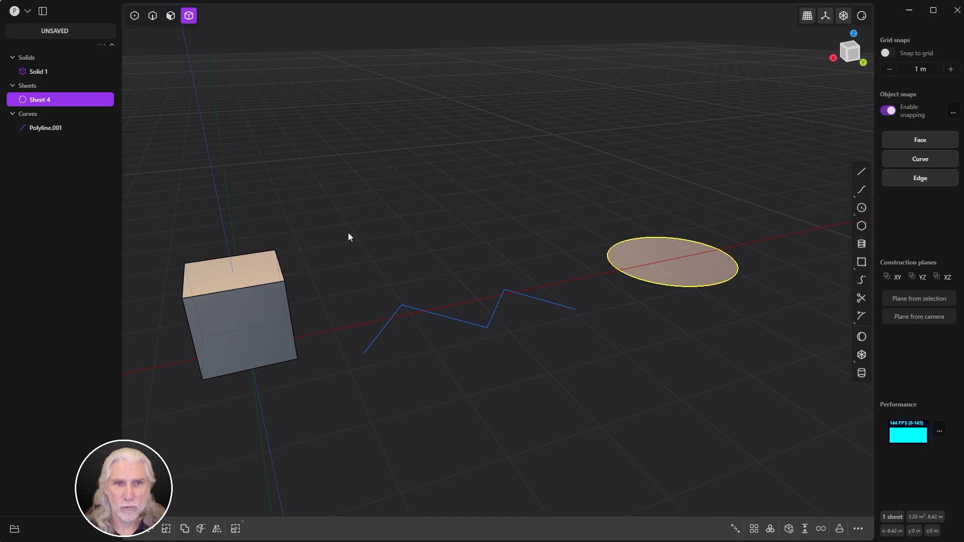
left_click_drag(350, 236, 188, 351)
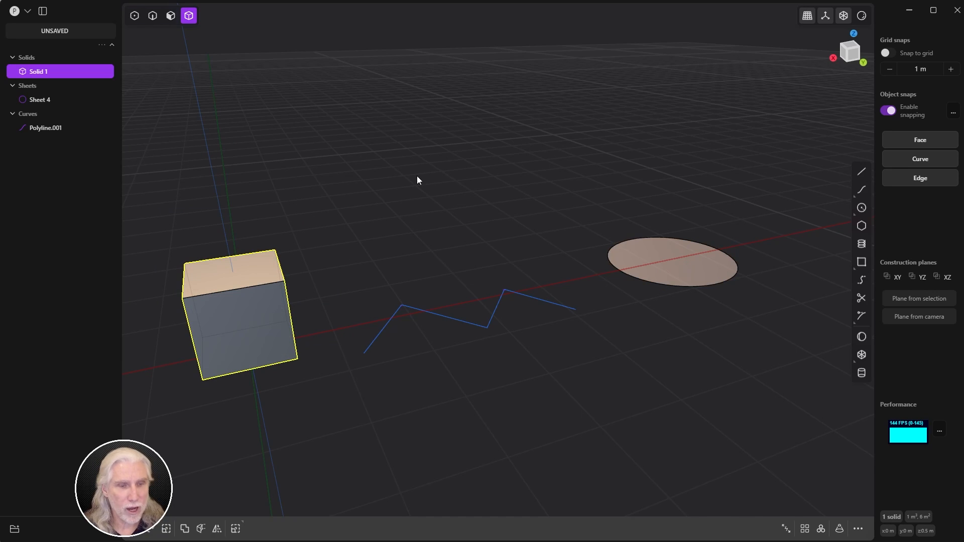
key("5")
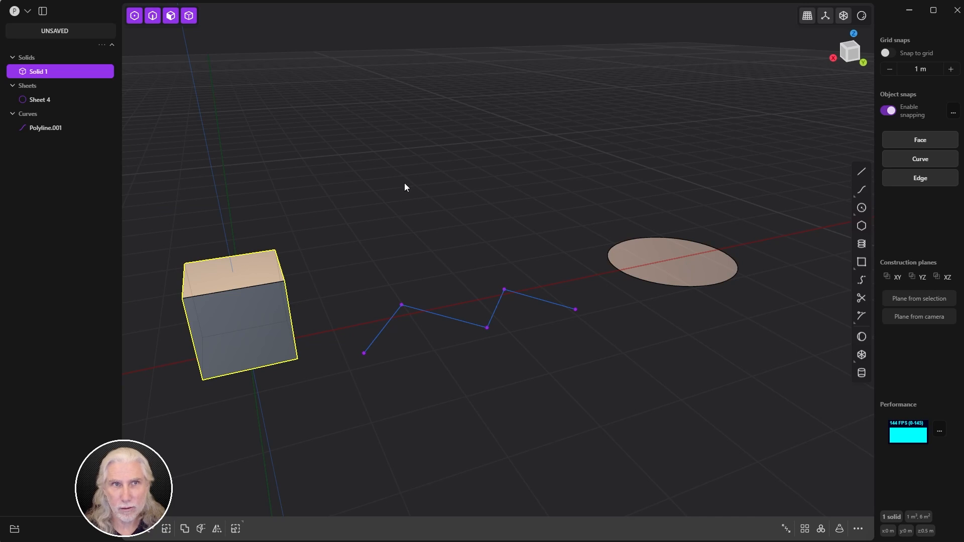
left_click_drag(153, 151, 788, 426)
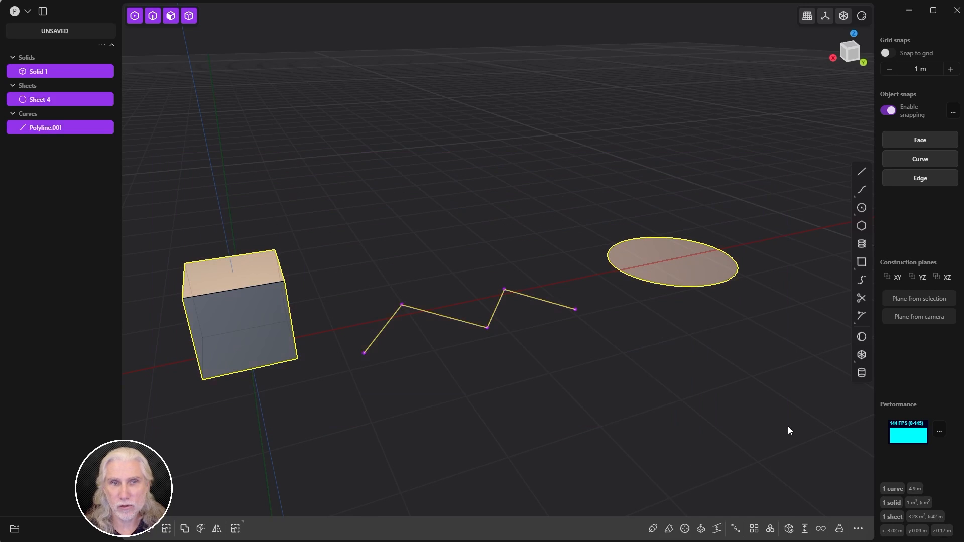
left_click(331, 318)
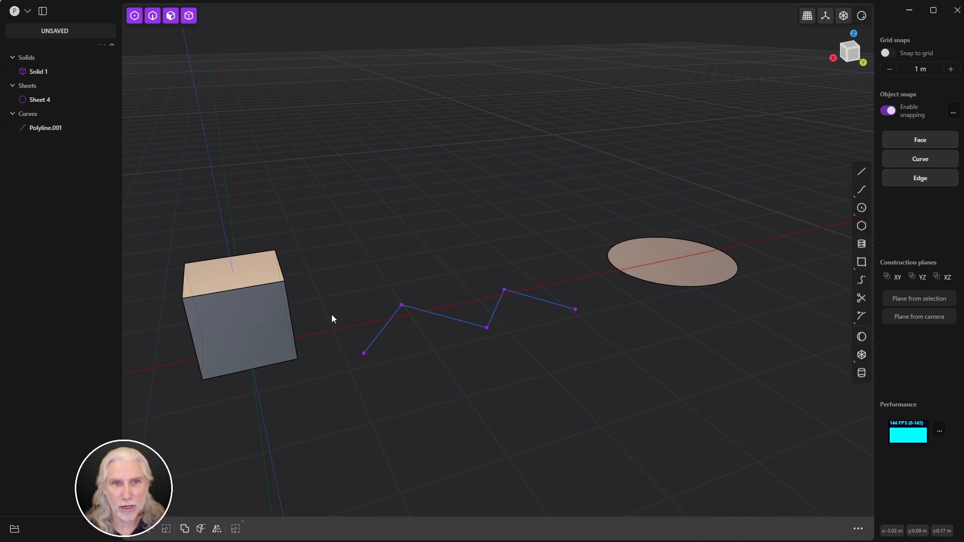
left_click(269, 321)
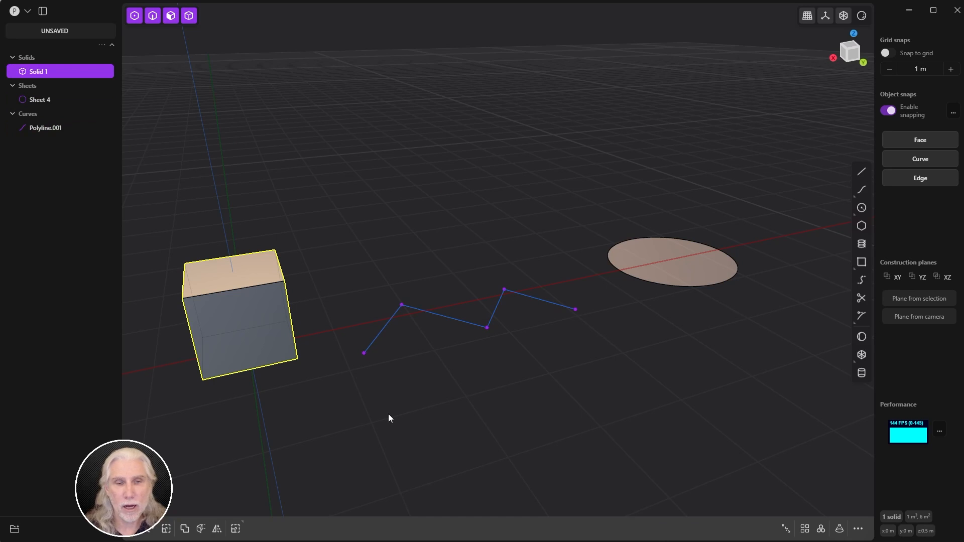
left_click(465, 321)
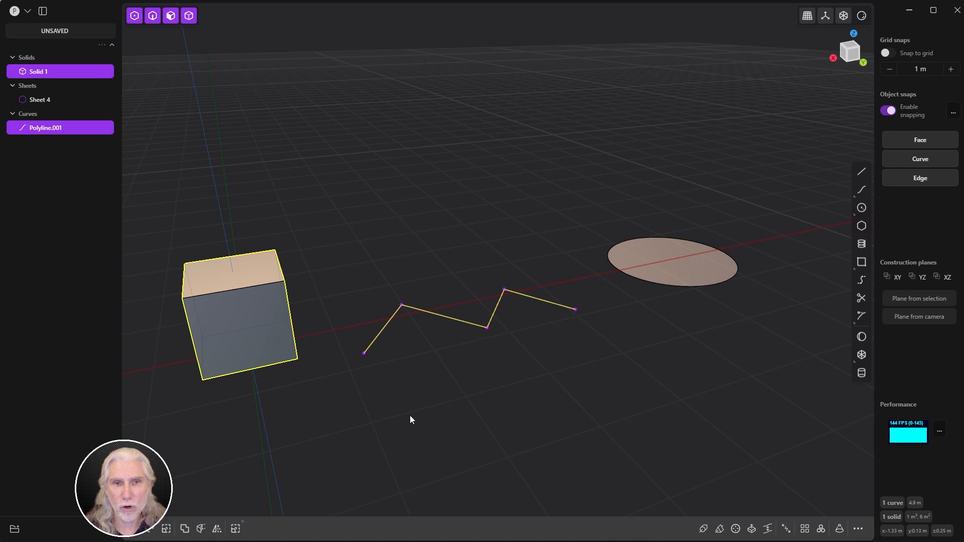
left_click(379, 262)
left_click(674, 262)
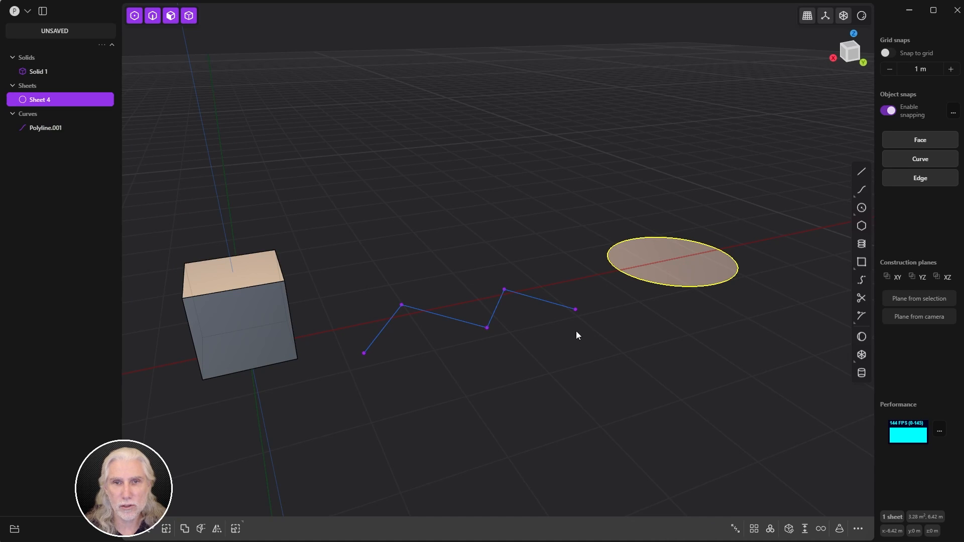
left_click_drag(602, 299, 602, 300)
left_click(493, 305)
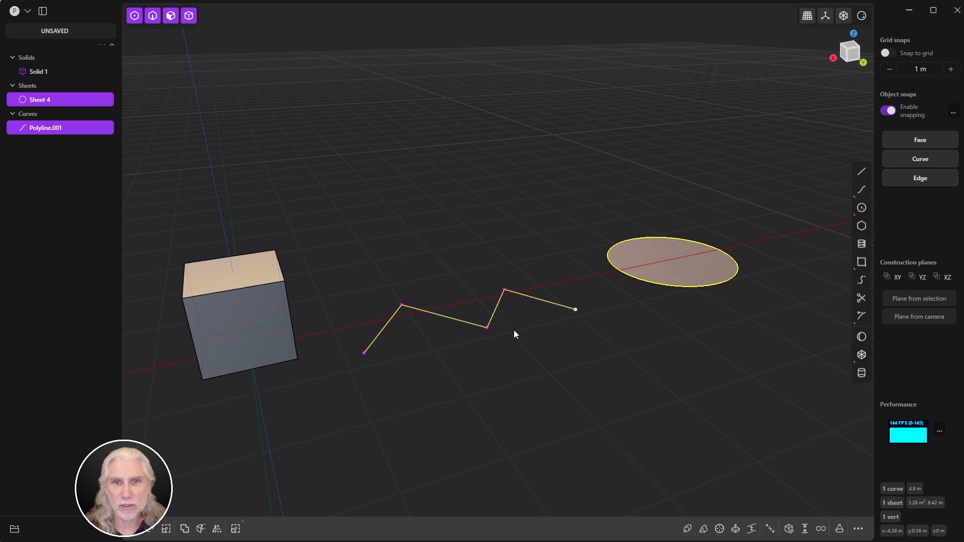
left_click(547, 303, "shift")
left_click(495, 327, "shift")
left_click_drag(484, 271, 572, 322)
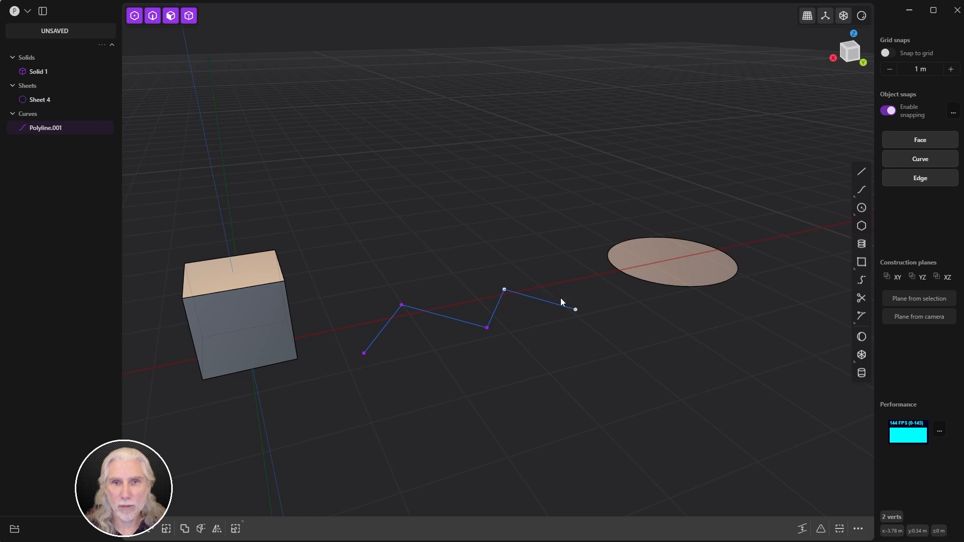
left_click(673, 266, "shift")
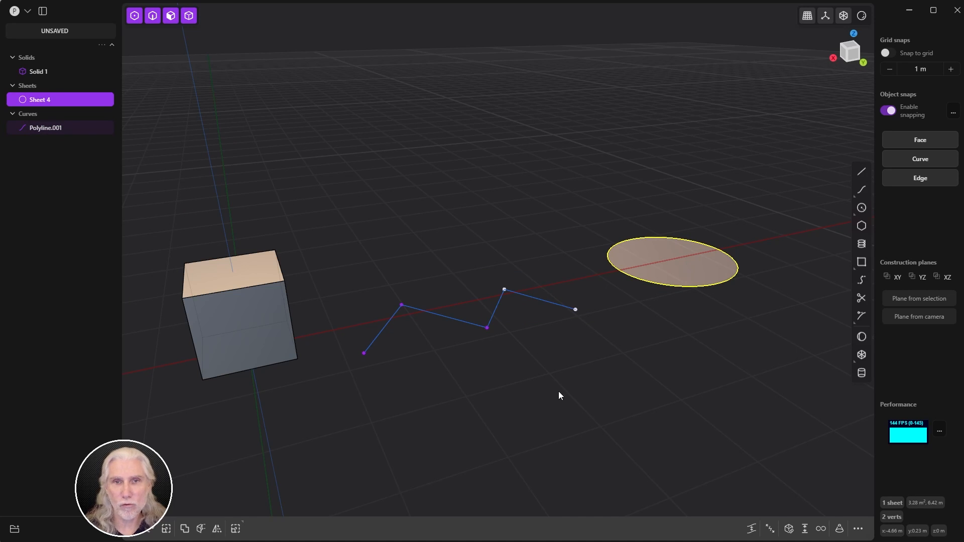
left_click(580, 407)
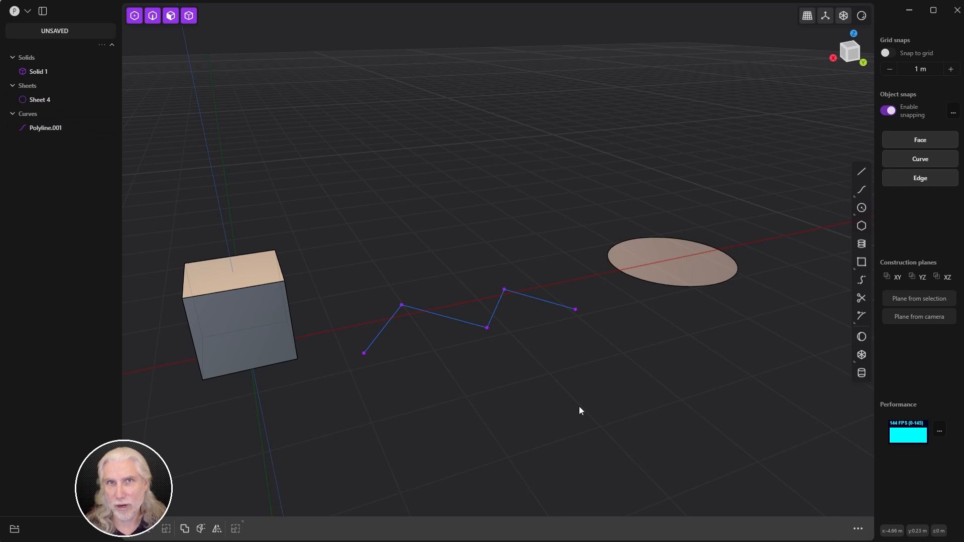
left_click(251, 276)
key("1")
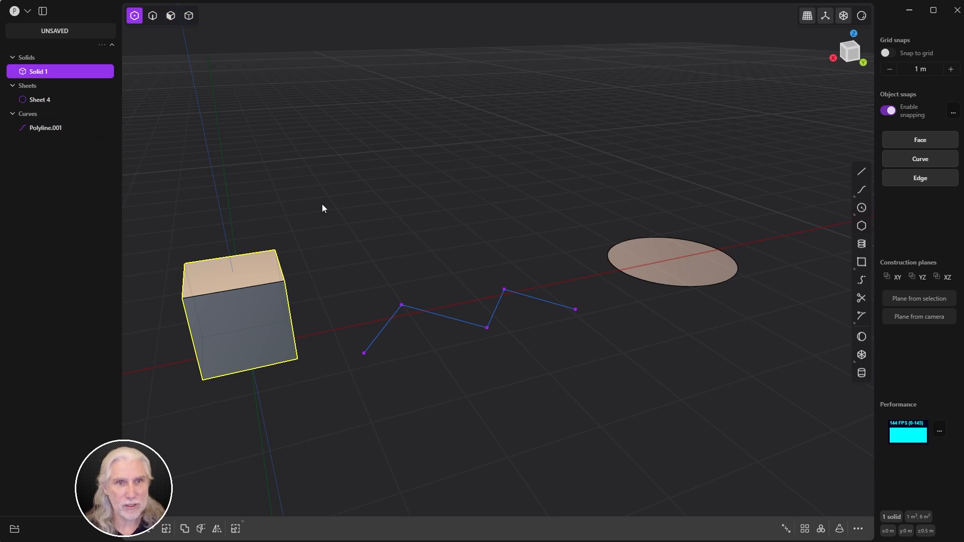
left_click_drag(312, 199, 164, 319)
left_click_drag(335, 218, 142, 323)
left_click_drag(354, 183, 142, 324)
left_click_drag(347, 213, 140, 347)
left_click_drag(349, 204, 177, 305)
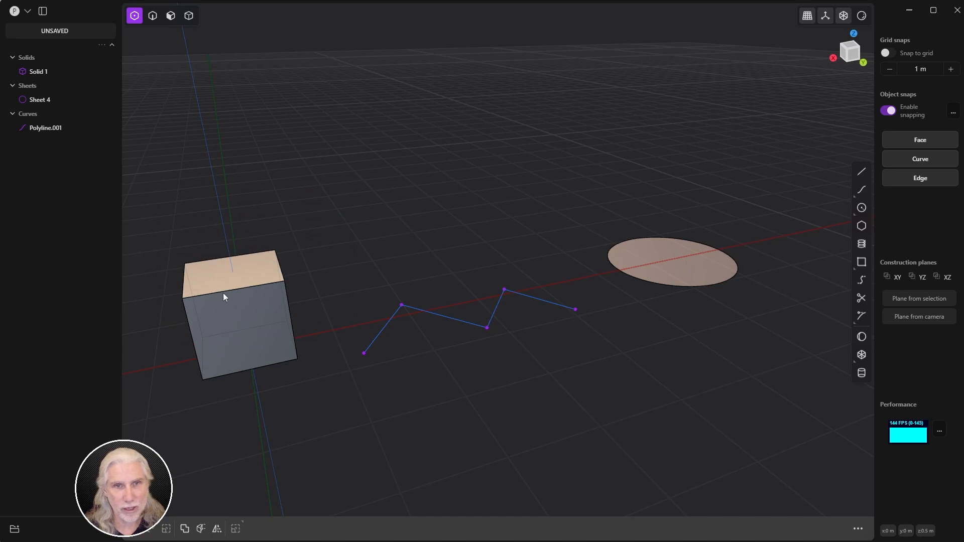
middle_click_drag(454, 224, 588, 268)
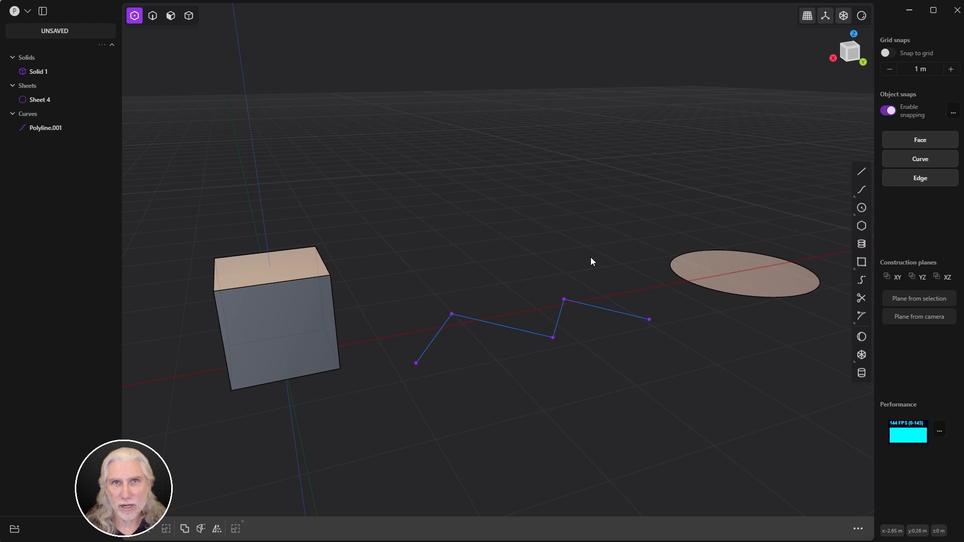
key("3")
left_click(272, 272)
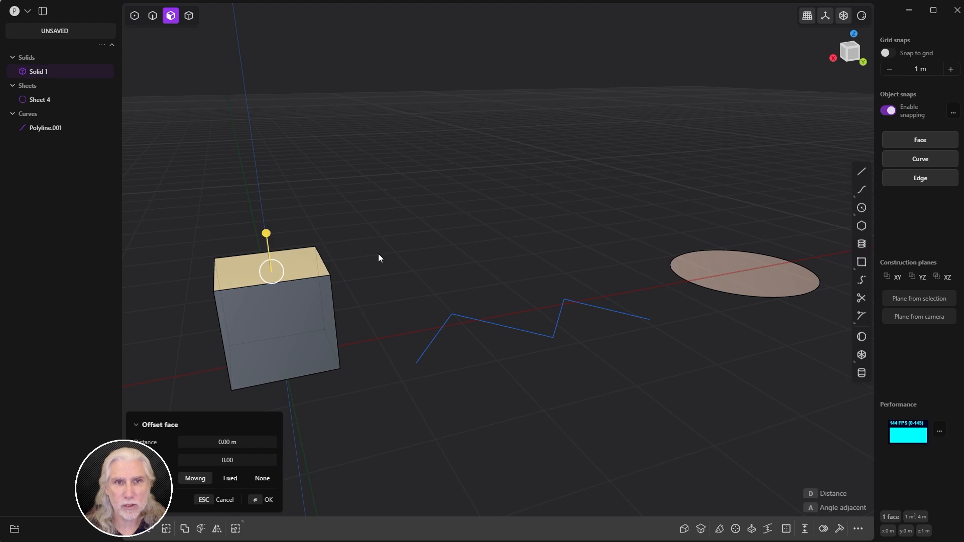
middle_click_drag(379, 254, 409, 230)
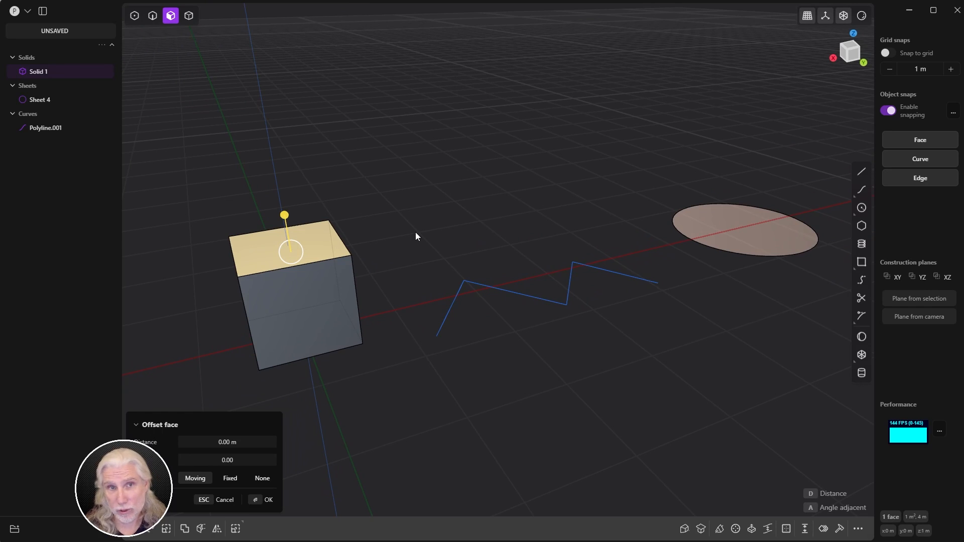
key("f")
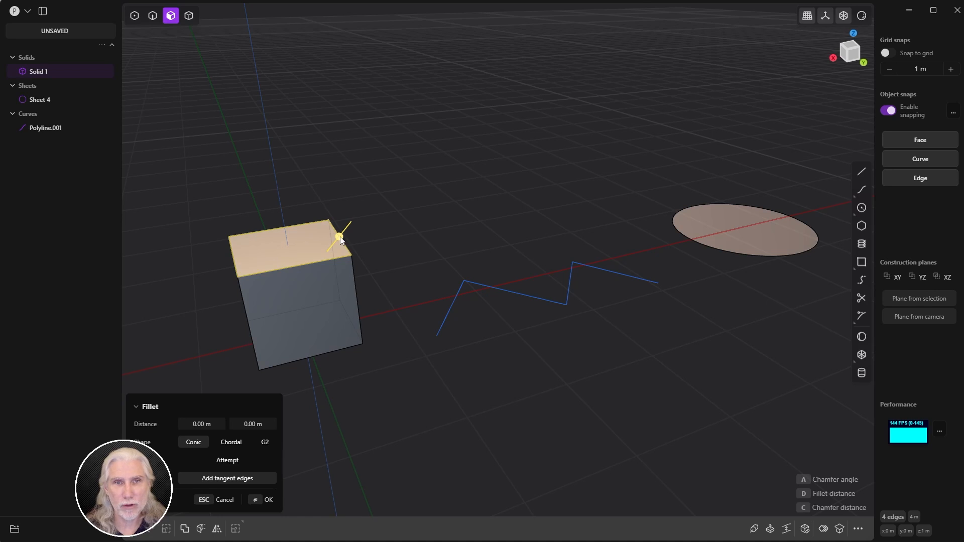
left_click_drag(341, 241, 367, 223)
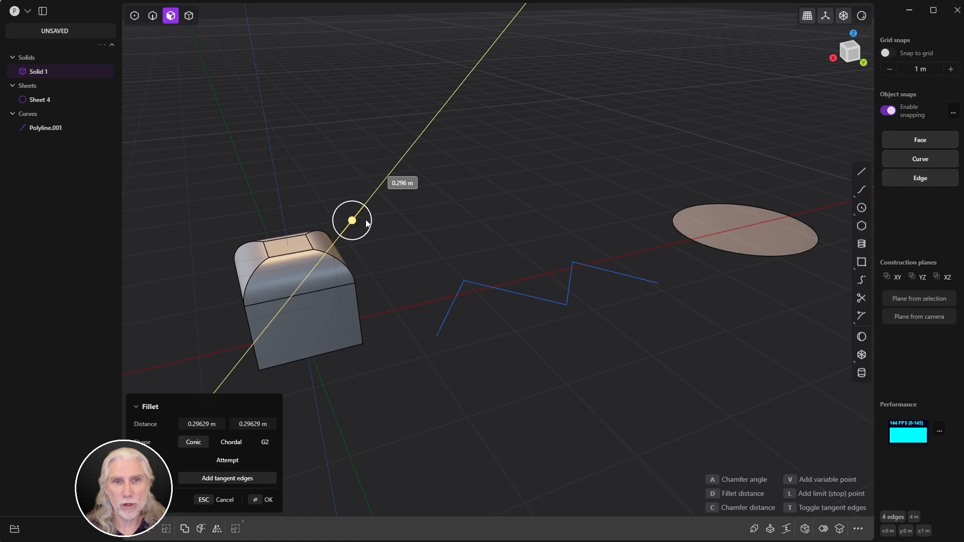
key("Escape")
key("Escape")
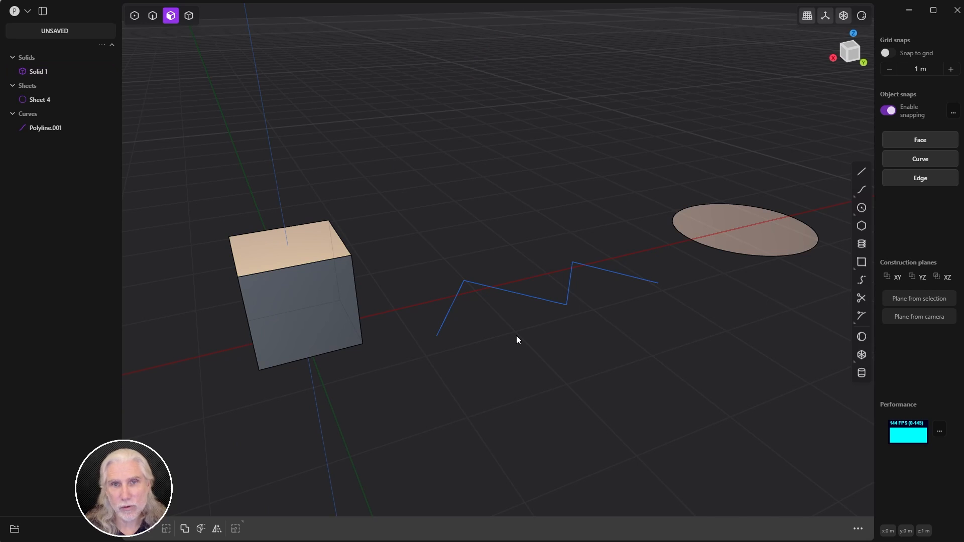
key("2")
left_click(538, 300)
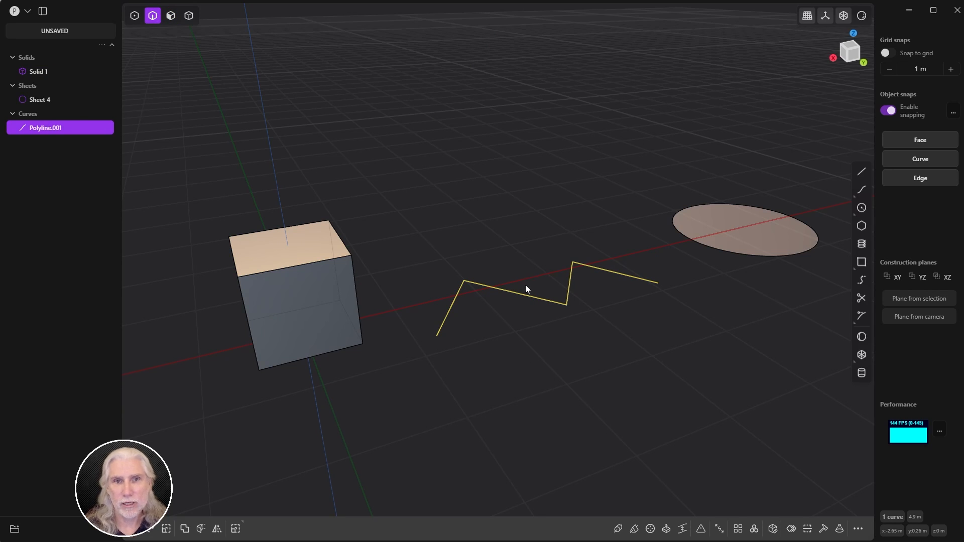
key("Escape")
key("3")
left_click(309, 347)
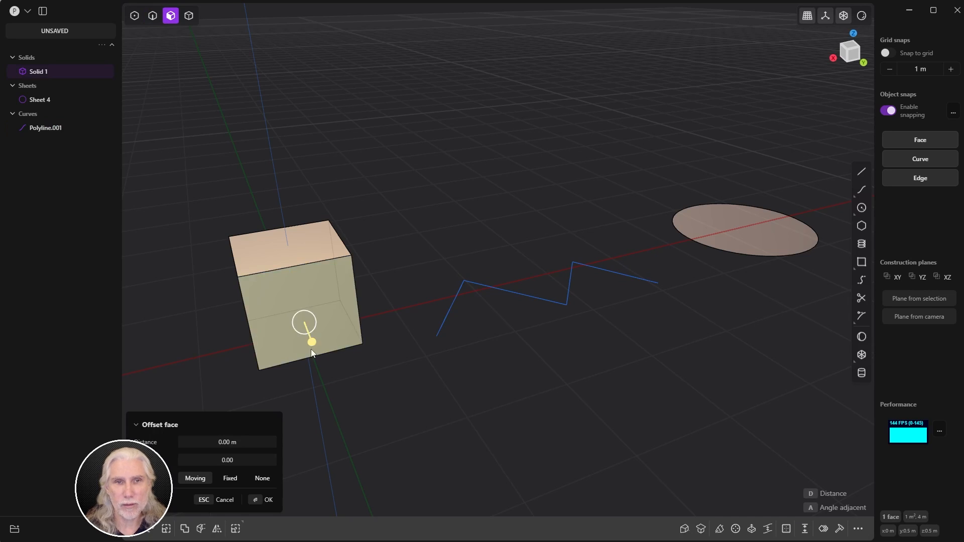
middle_click_drag(312, 347, 404, 357)
key("b")
key("Escape")
key("shift+1")
key("shift+2")
key("shift+4")
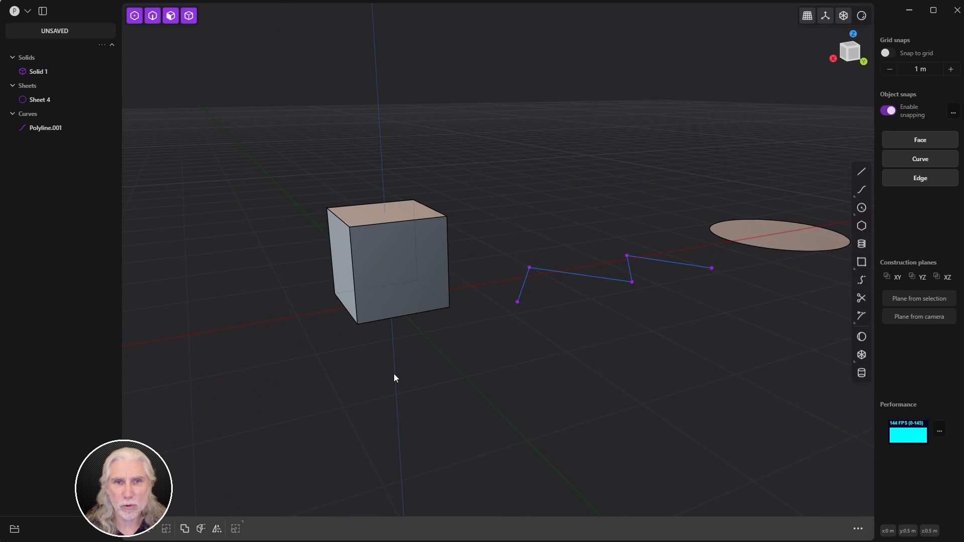
left_click(405, 301)
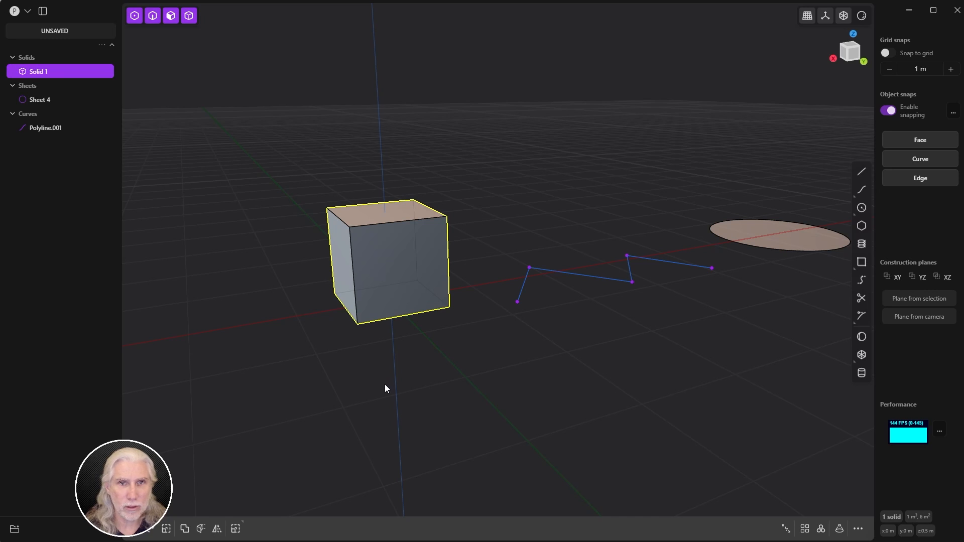
key("b")
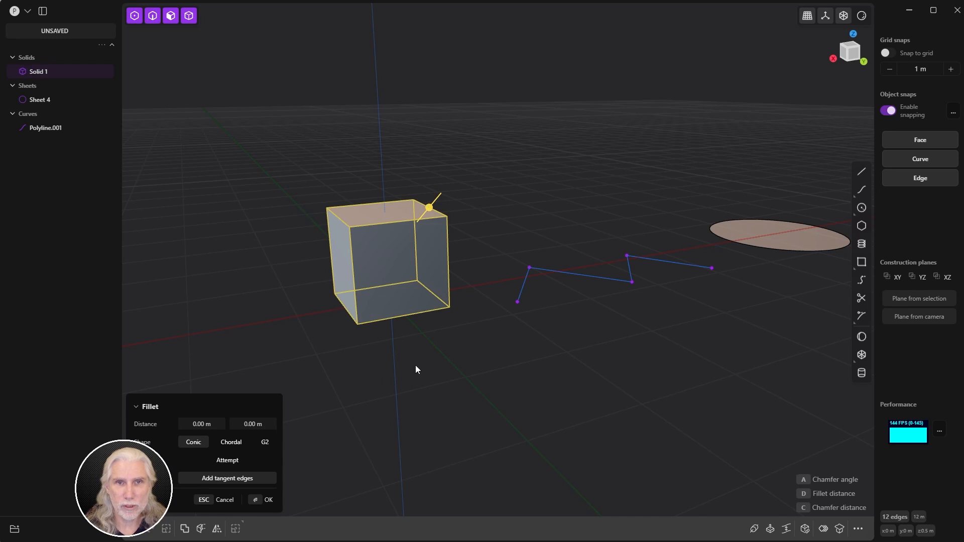
middle_click_drag(415, 365, 377, 388)
key("Escape")
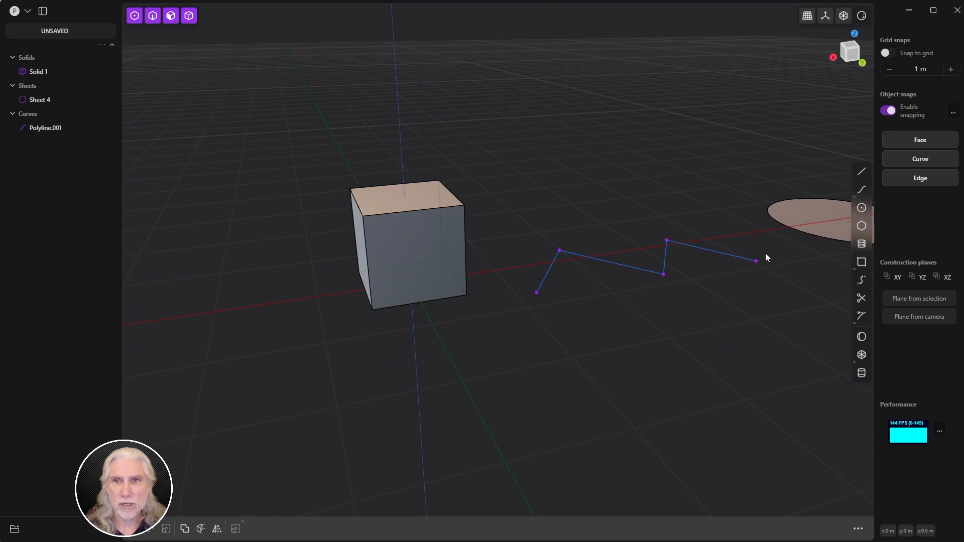
mouse_move(766, 256)
middle_mouse_down()
mouse_move(654, 340)
mouse_move(747, 258)
middle_mouse_up()
left_click(747, 258)
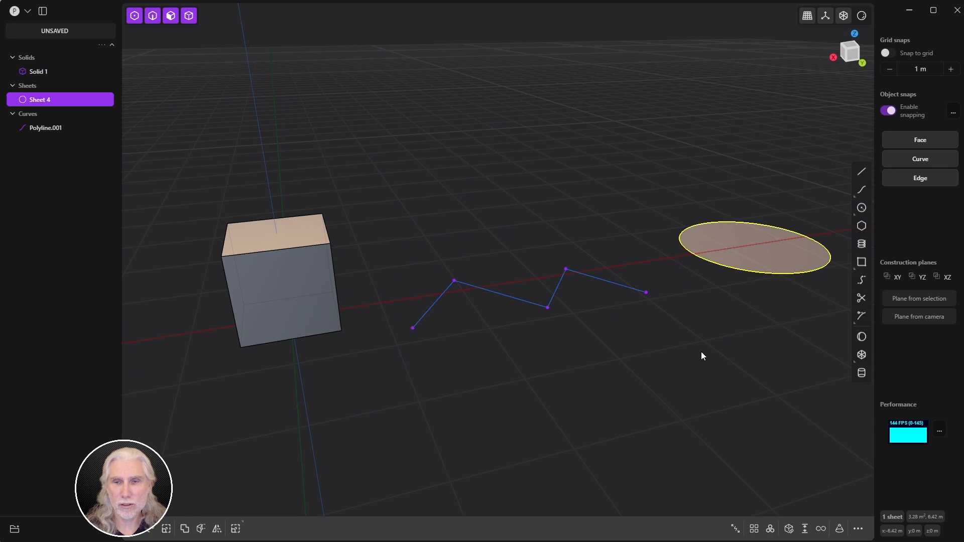
key("e")
mouse_move(687, 256)
left_mouse_down()
mouse_move(649, 256)
mouse_move(714, 252)
mouse_move(669, 252)
mouse_move(698, 252)
left_mouse_up()
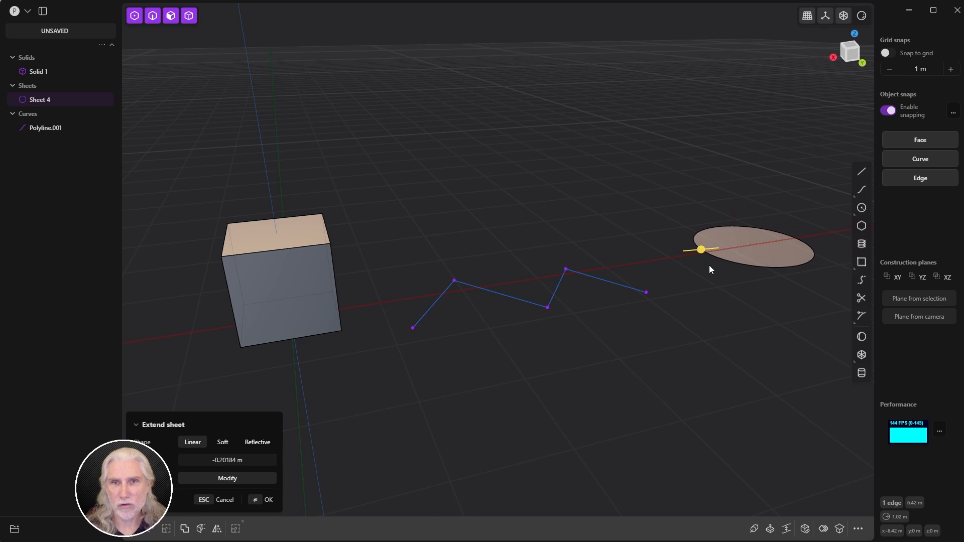
key("3")
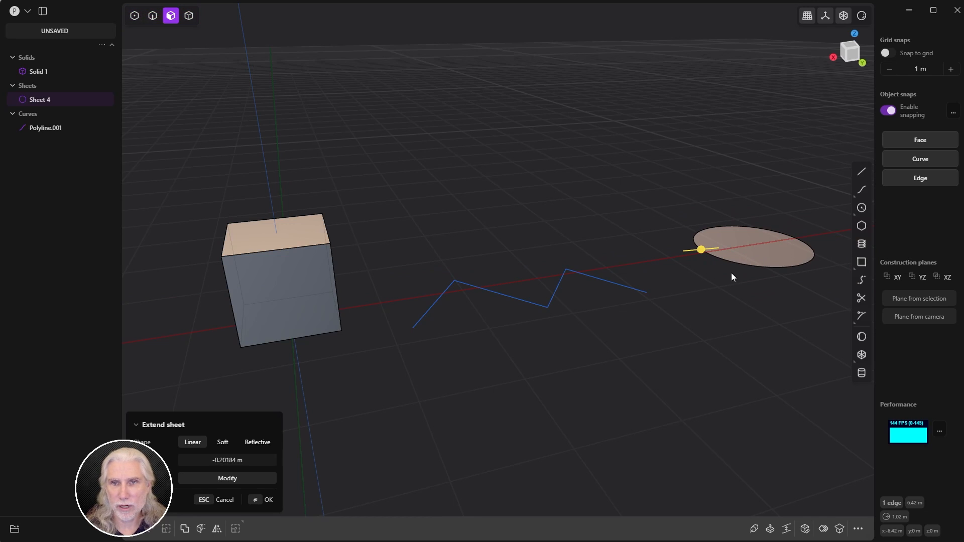
left_click(220, 503)
left_click(775, 253)
left_click_drag(782, 220, 789, 182)
key("Escape")
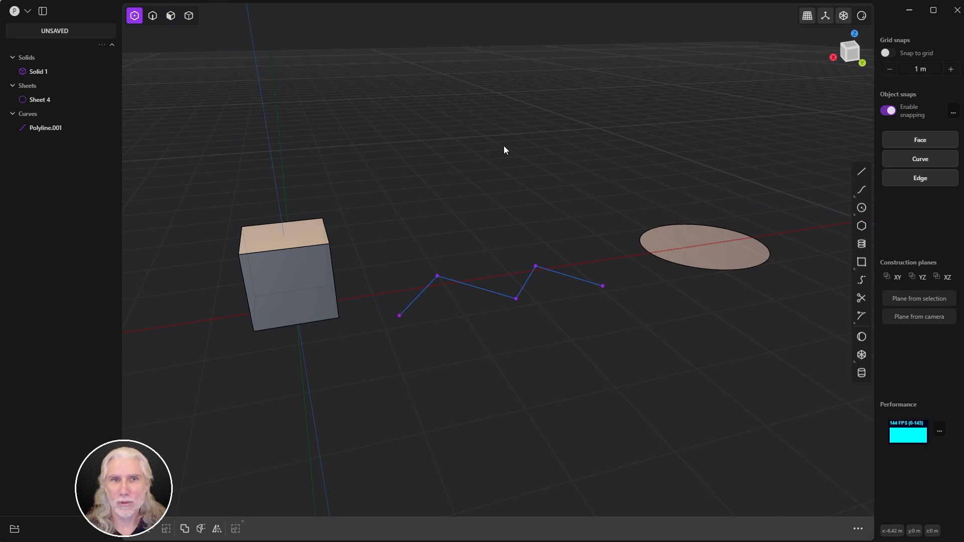
Step: Start a new file, confirm clearing the scene, and switch to perspective view
left_click(29, 11)
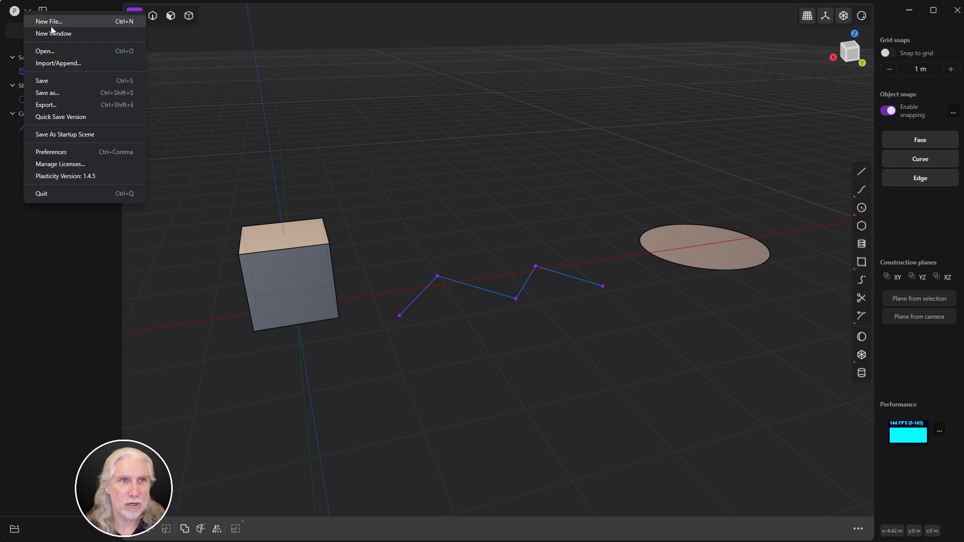
left_click(50, 21)
left_click(508, 265)
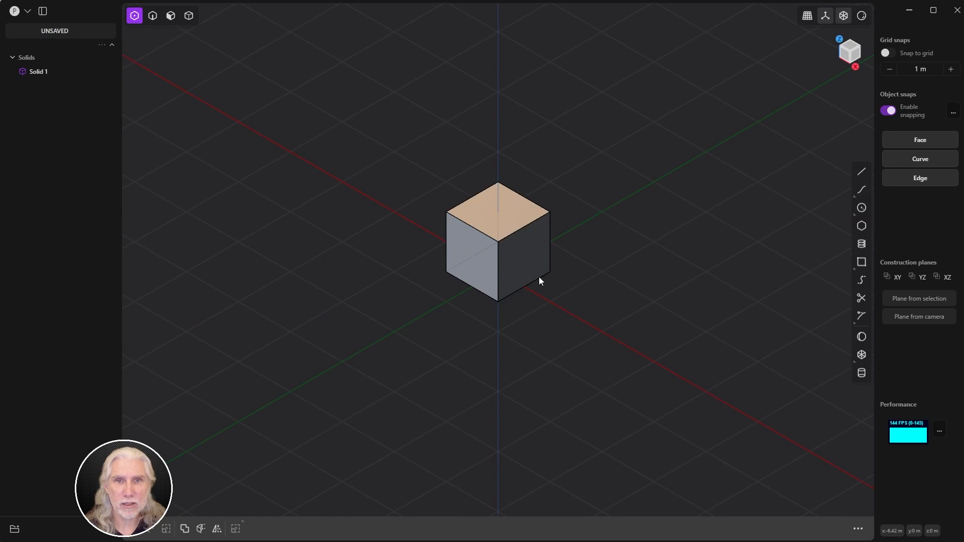
left_click(808, 19)
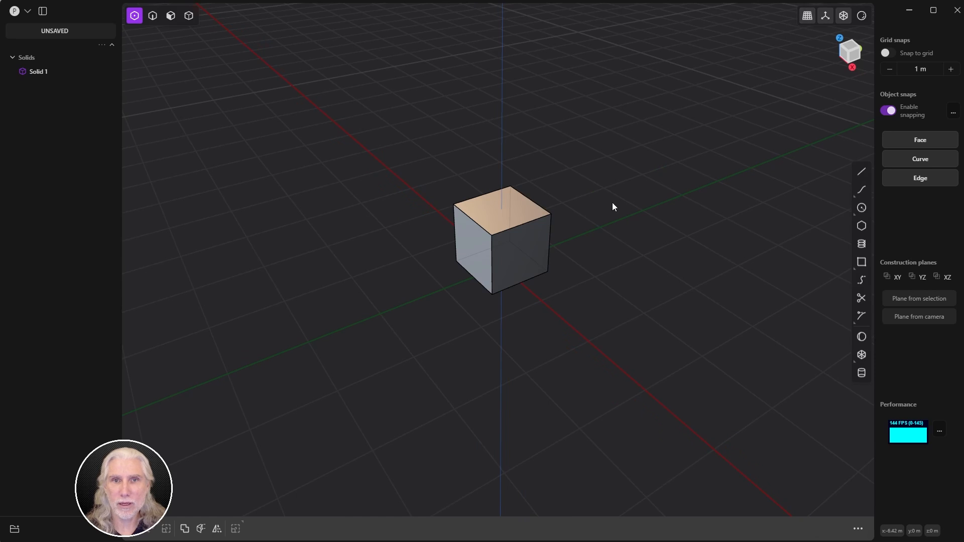
scroll(662, 199, "up", 5)
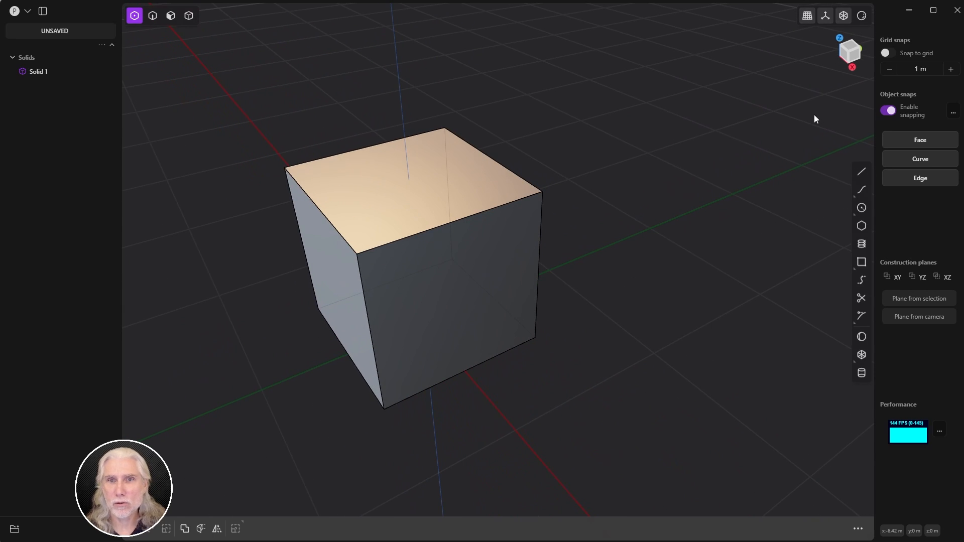
Step: Reduce the grid snap increment from 1 m to 0.05 m and reframe the cube
left_click(889, 70)
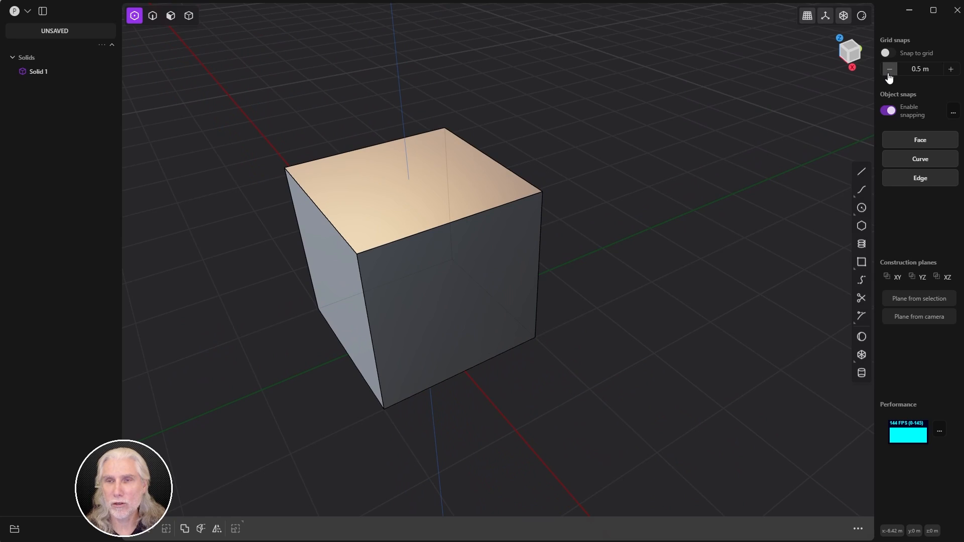
left_click(889, 72)
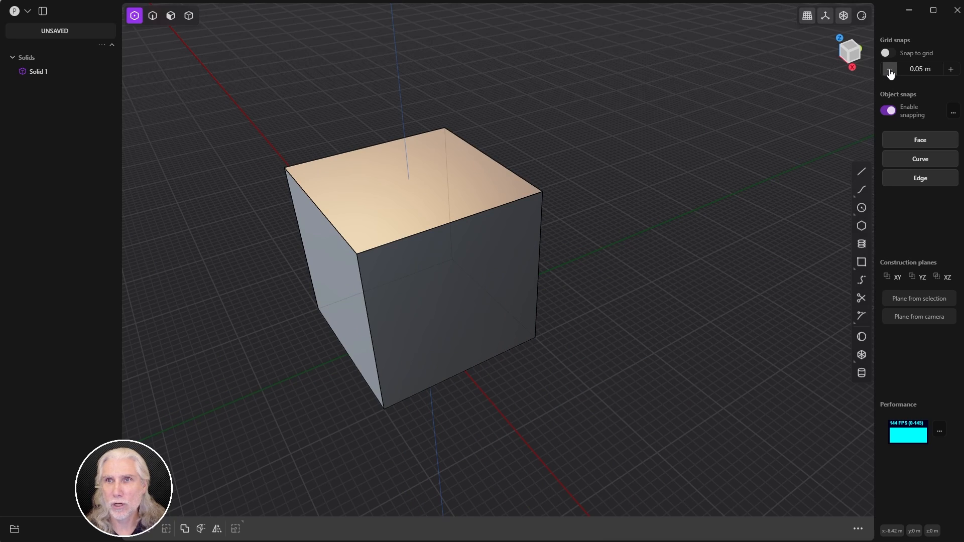
scroll(643, 183, "down", 3)
scroll(699, 183, "up", 5)
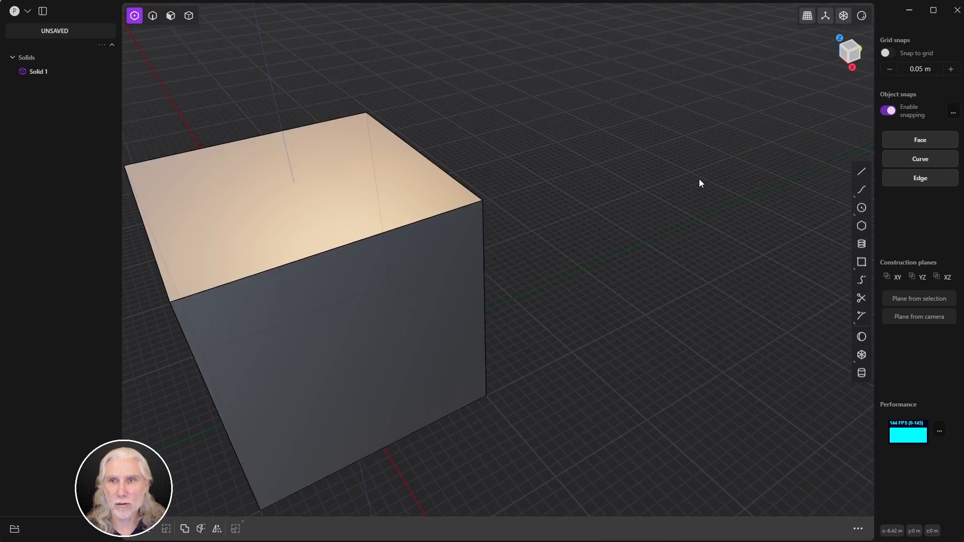
scroll(626, 191, "down", 2)
middle_click_drag(625, 188, 621, 213, "shift")
scroll(634, 191, "down", 5)
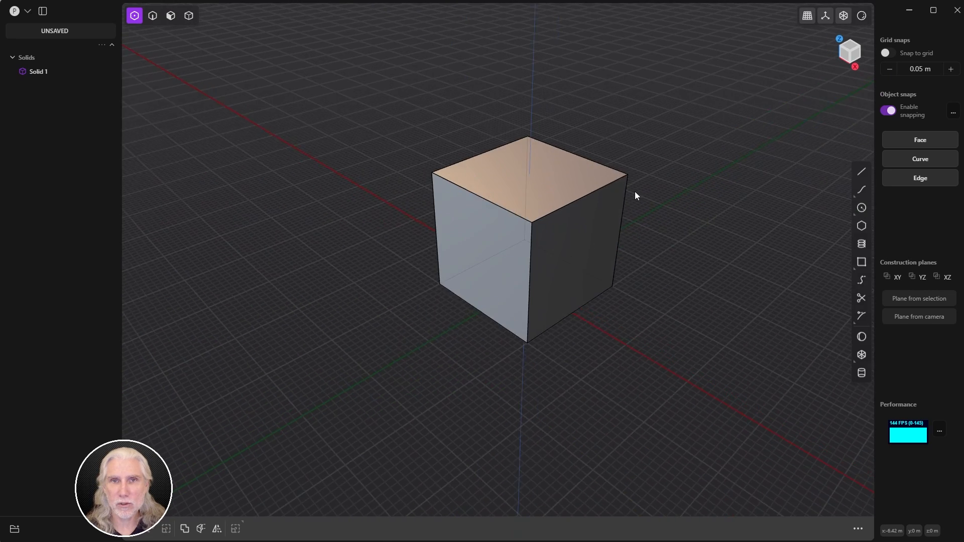
scroll(661, 193, "up", 4)
scroll(658, 191, "down", 2)
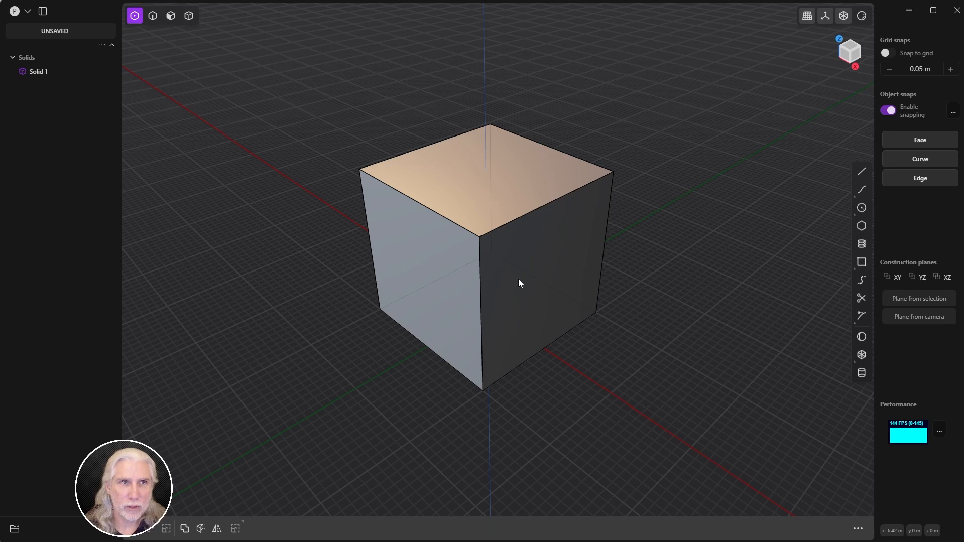
Step: Select the cube Solid 1 in solid mode and delete it, leaving an empty grid
key("4")
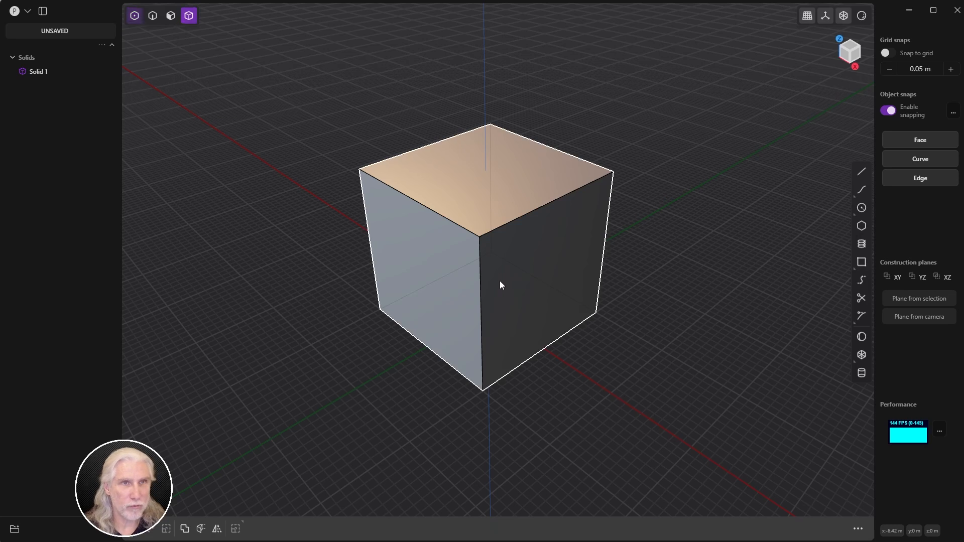
left_click(519, 288)
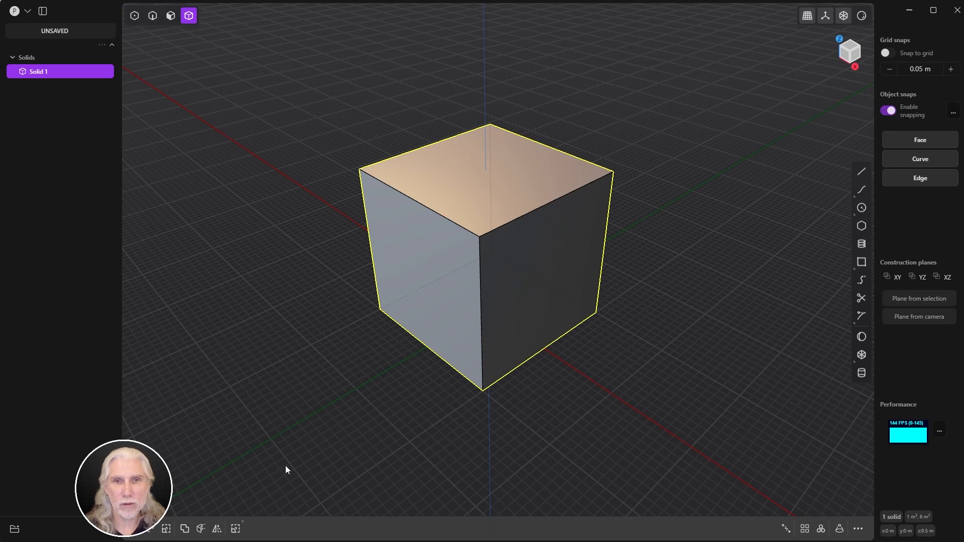
key("Delete")
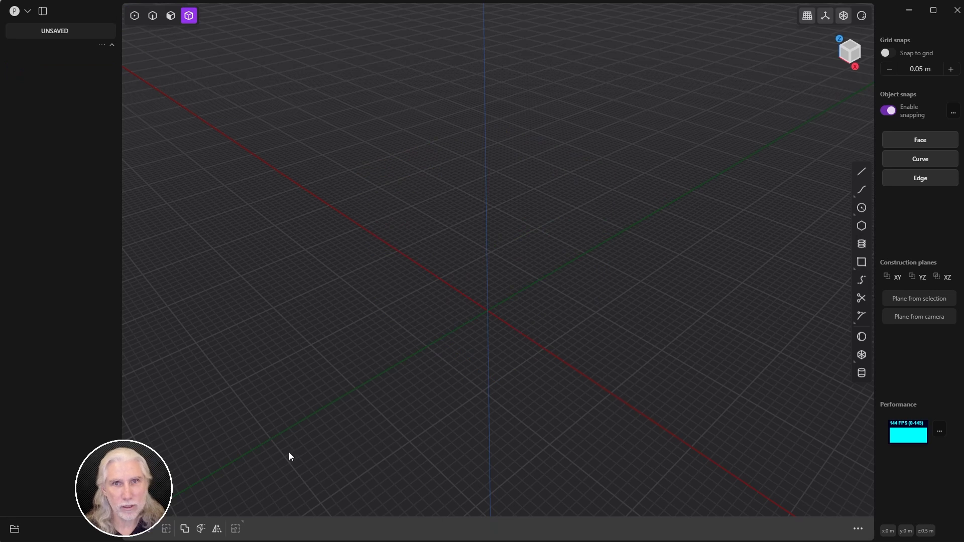
middle_click_drag(406, 271, 433, 211)
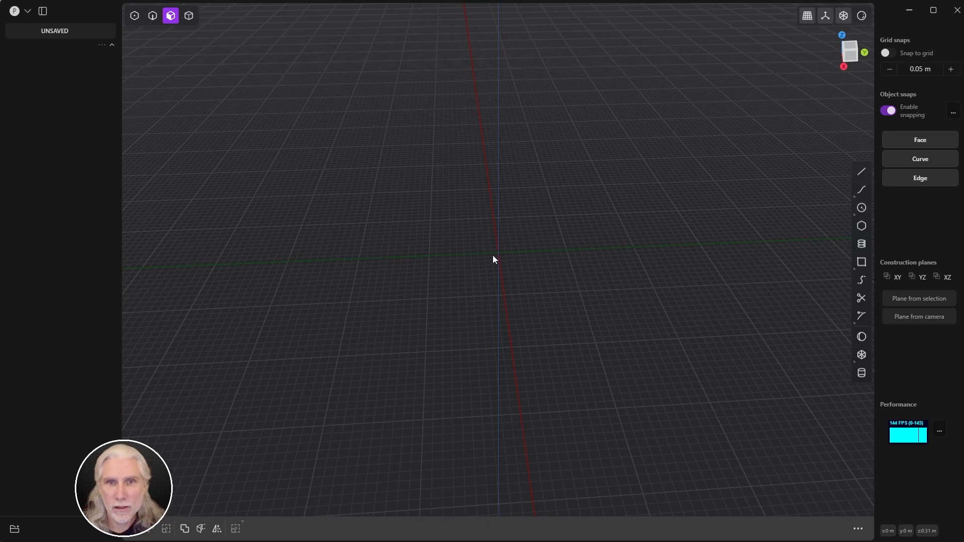
middle_click_drag(493, 259, 610, 254)
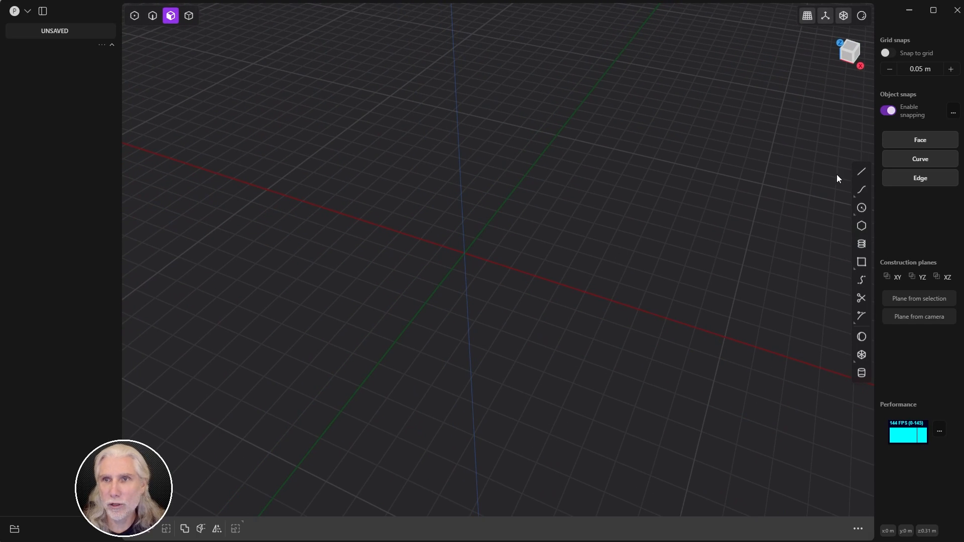
Step: Start the Cylinder tool and place its base centre at the origin
left_click(858, 373)
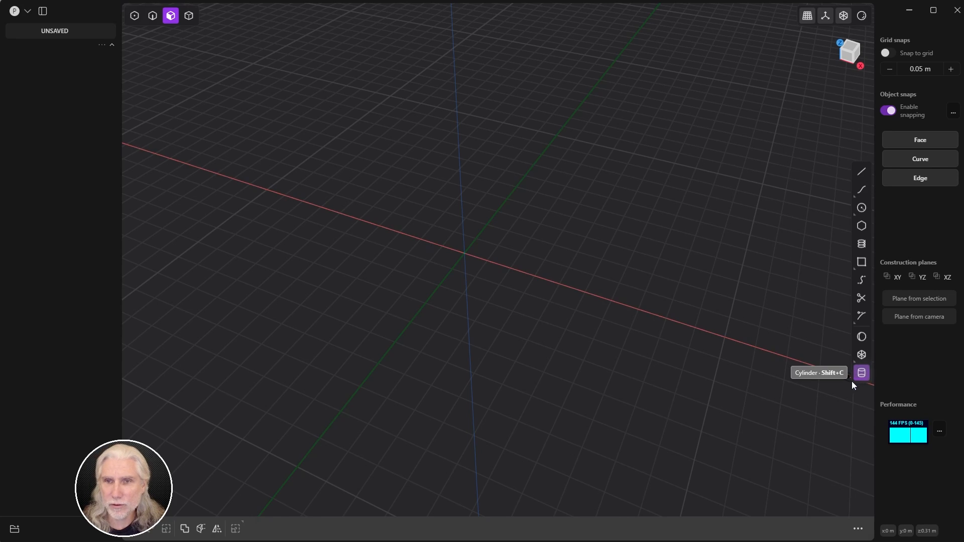
left_click(465, 252)
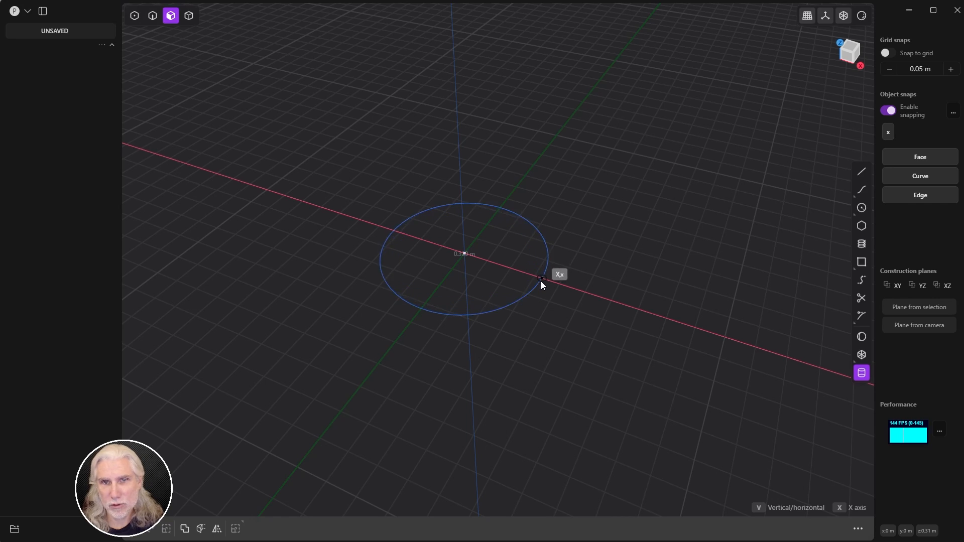
Step: Fix the cylinder's base circle and enter a 0.2 m radius and 0.5 m height
left_click(541, 280)
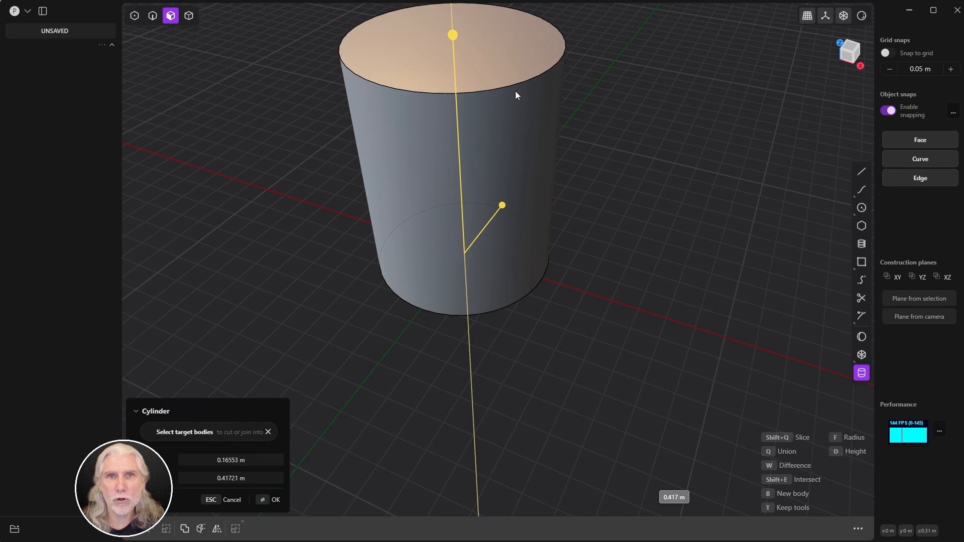
middle_click_drag(634, 188, 506, 221)
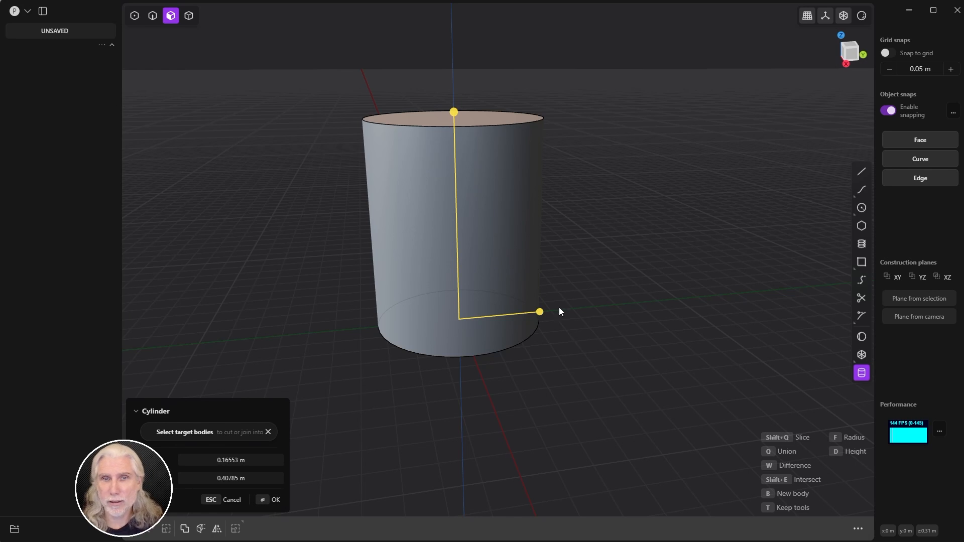
left_click_drag(539, 312, 508, 317)
left_click_drag(453, 113, 455, 117)
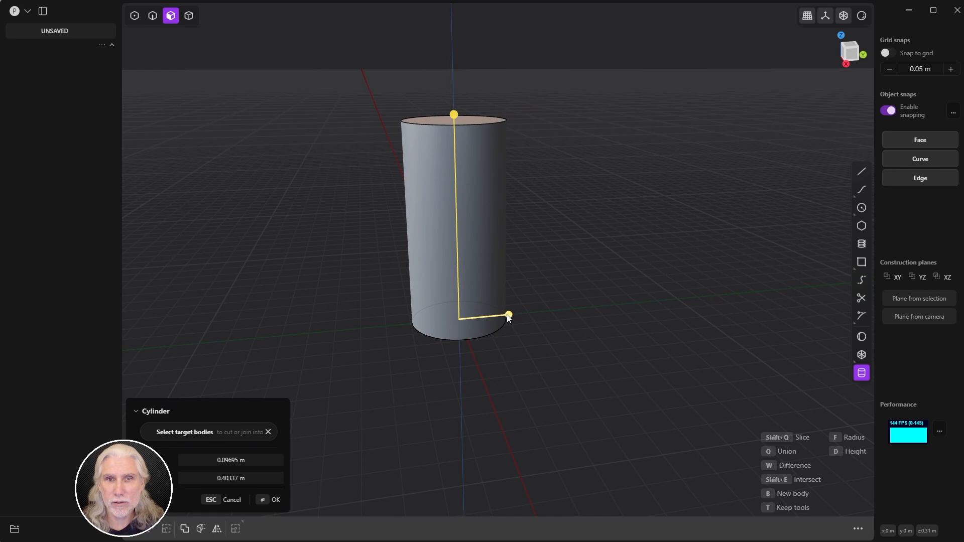
left_click_drag(508, 315, 546, 310)
left_click(259, 458)
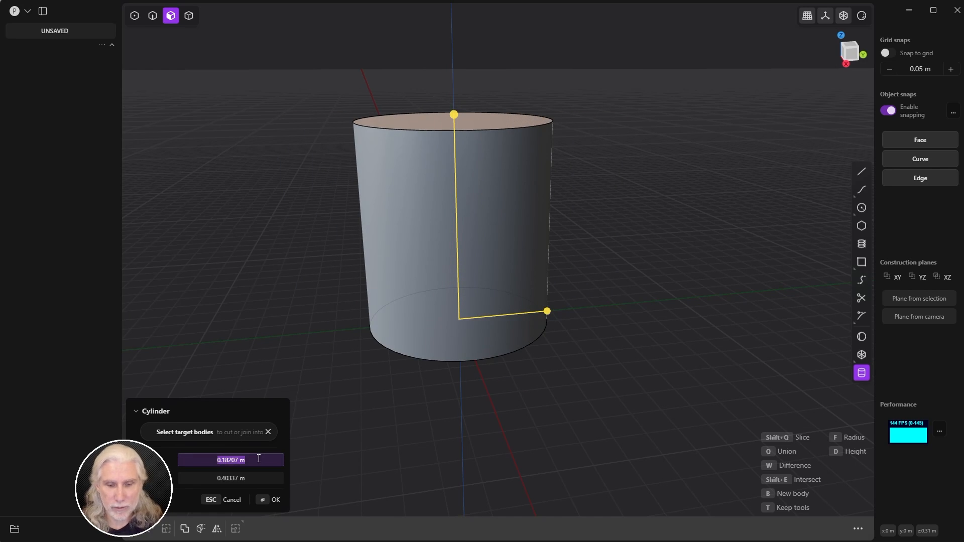
type("0.2")
key("Tab")
type("0.5")
key("Tab")
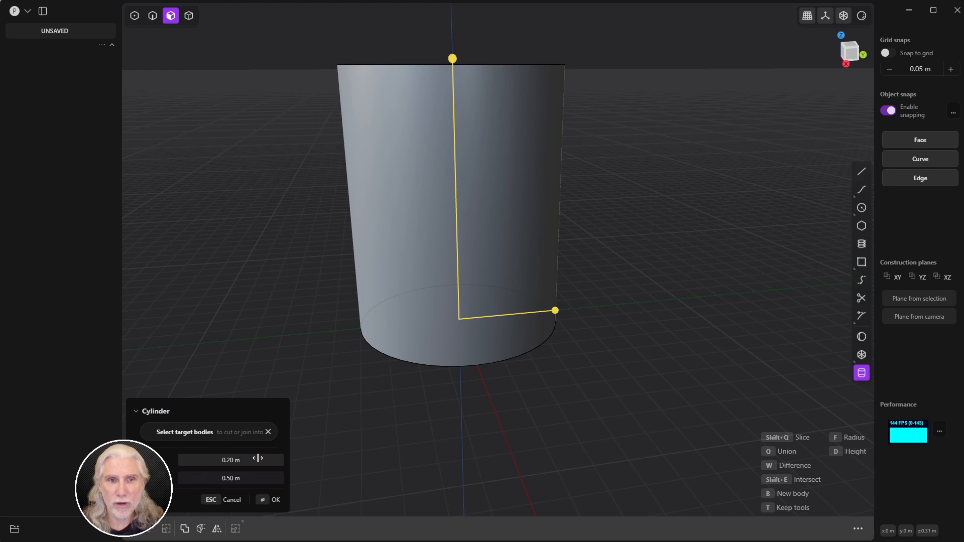
middle_click_drag(482, 231, 486, 274)
scroll(612, 257, "down", 4)
middle_click_drag(577, 300, 544, 236)
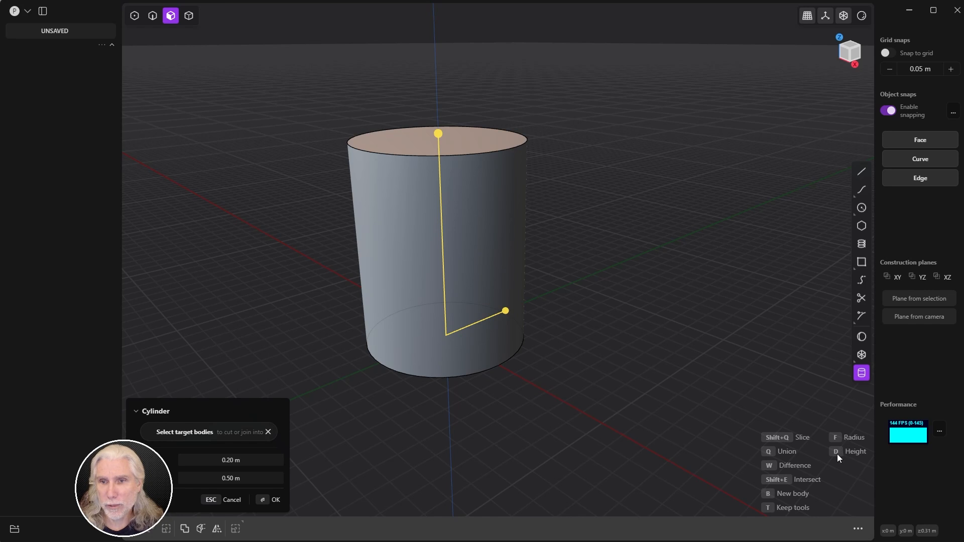
middle_click_drag(588, 303, 614, 327, "shift")
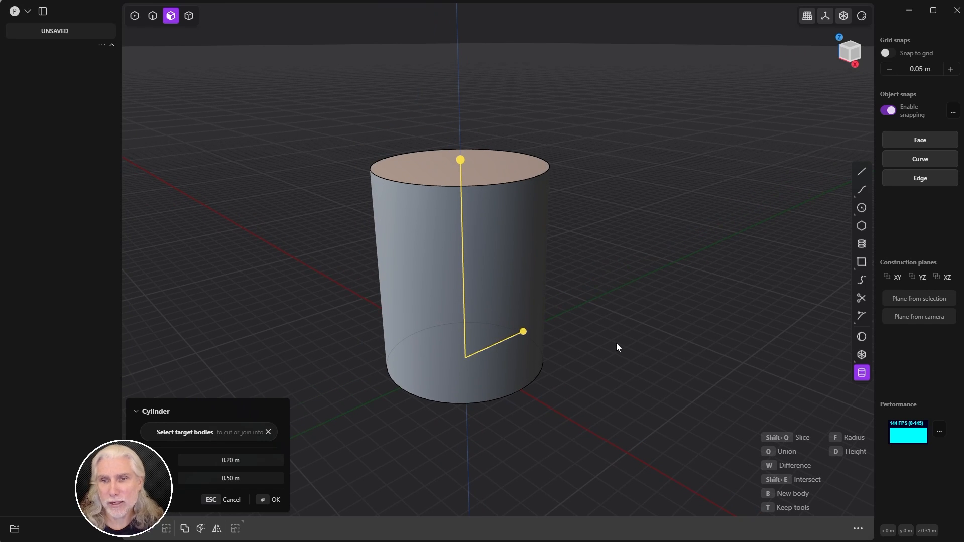
Step: Re-enter radius 0.2 and height 0.5, then confirm to create Cylinder.001
key("f")
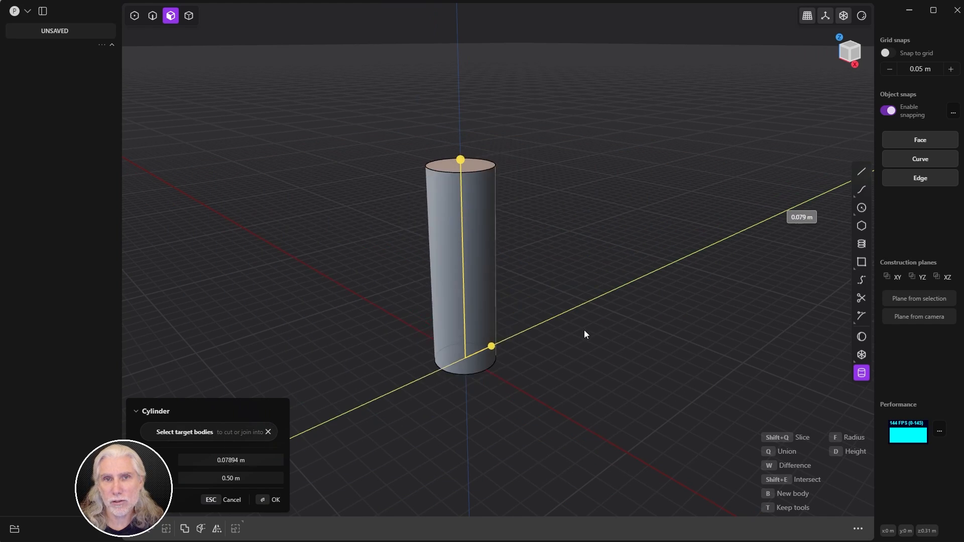
key("d")
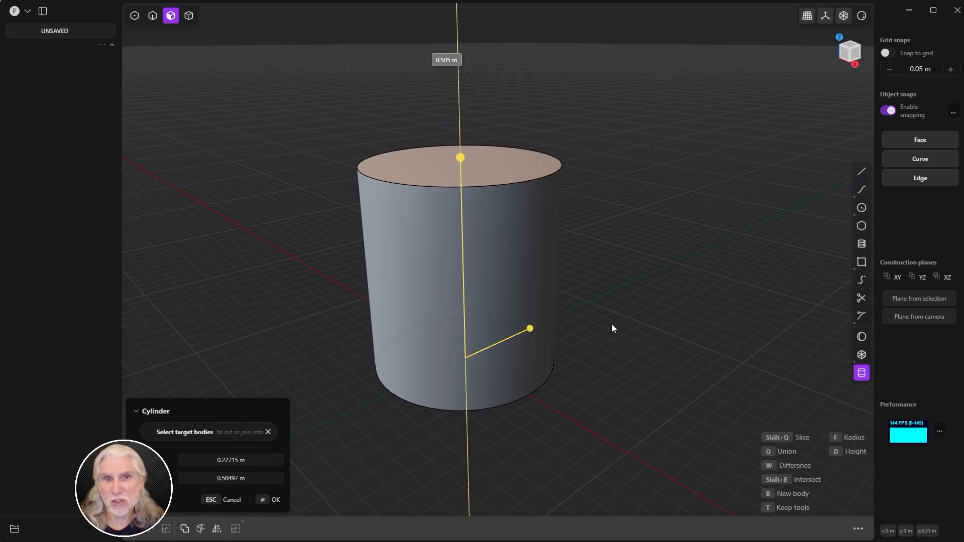
key("f")
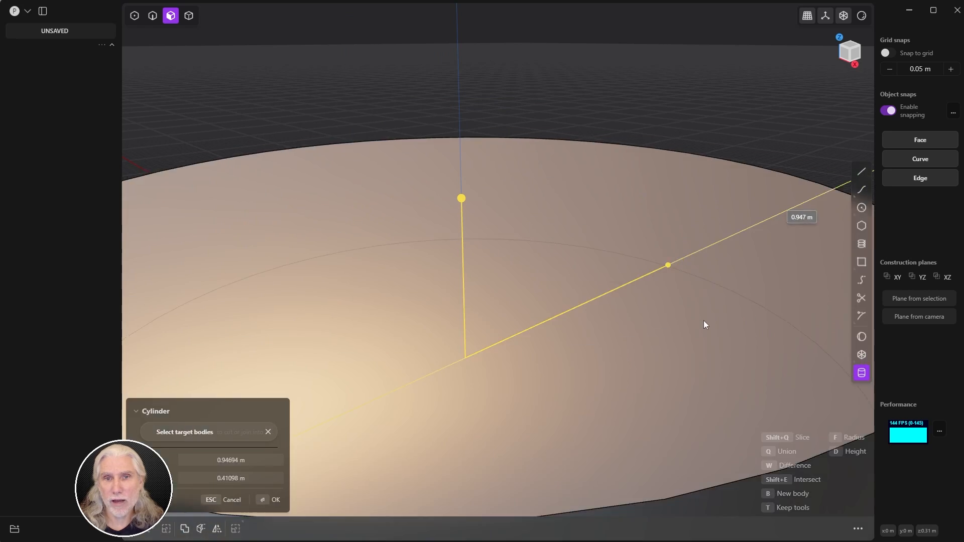
key("d")
key("f")
key("d")
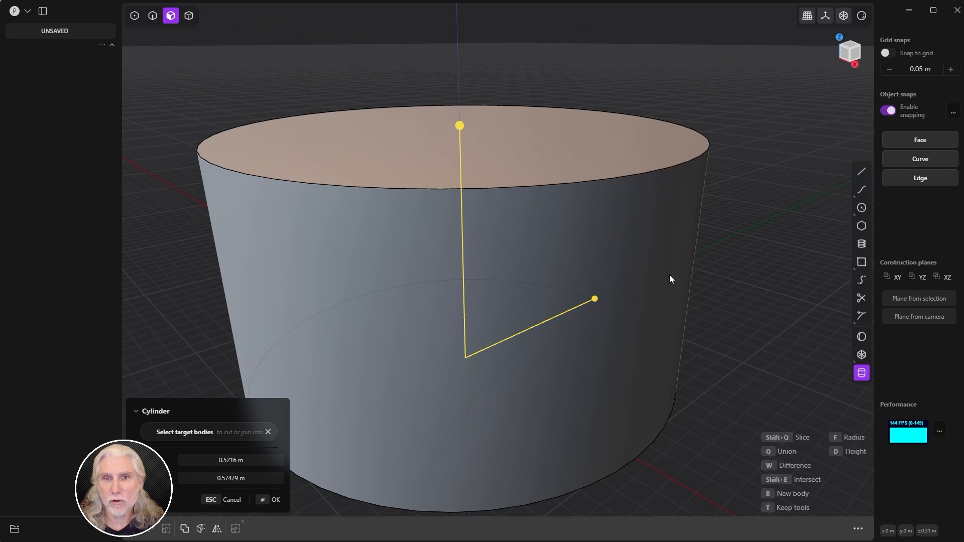
scroll(669, 275, "down", 5)
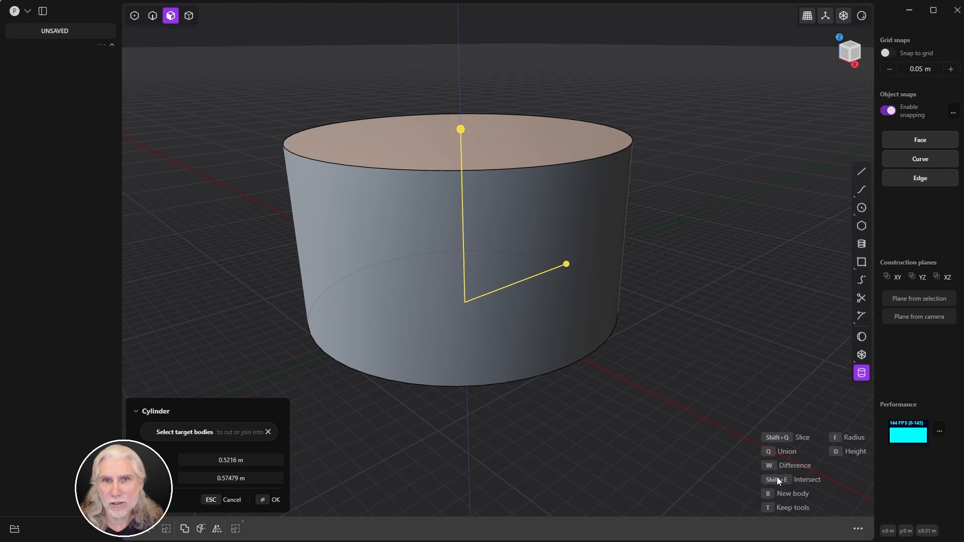
left_click(258, 461)
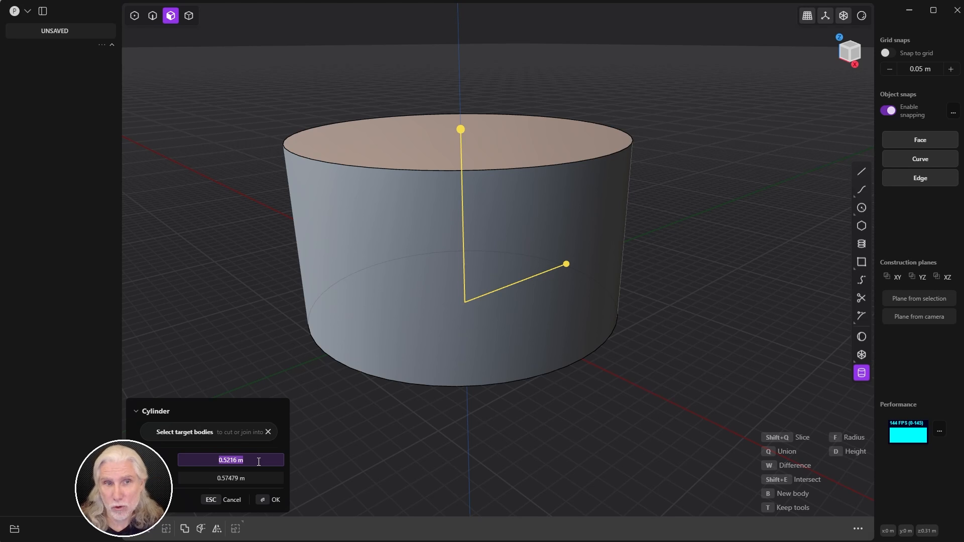
type("0.2")
key("Tab")
type("0.5")
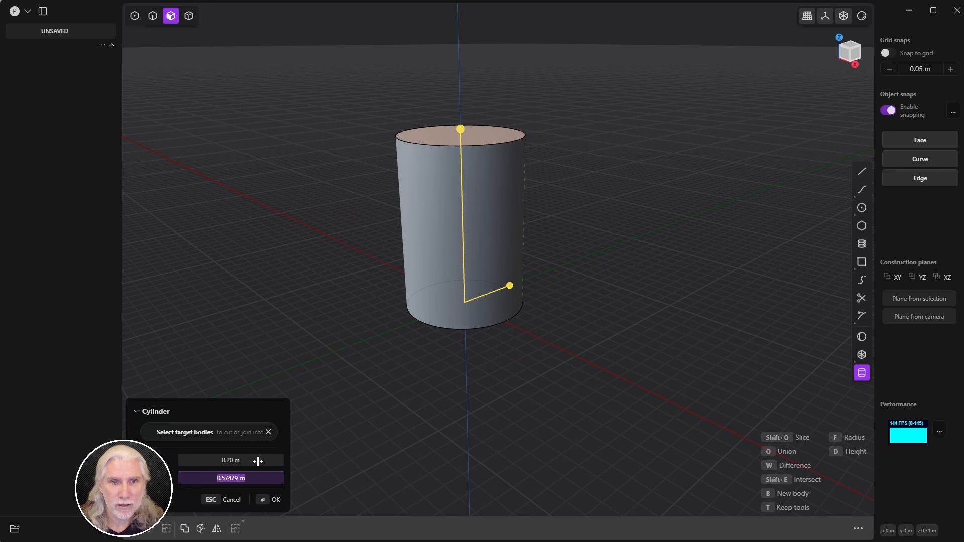
key("Tab")
left_click(269, 499)
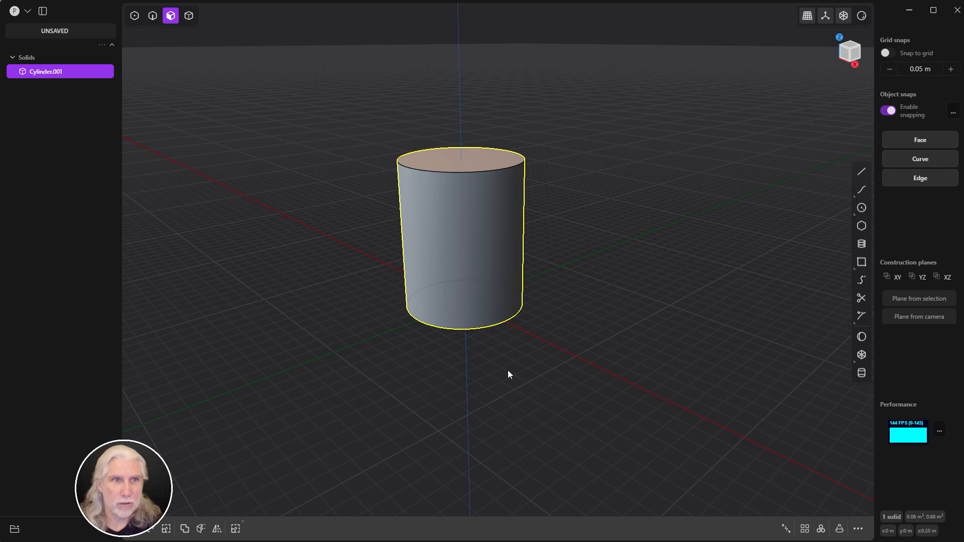
Step: Offset the cylinder's top face upward about 0.025 m
key("f")
middle_click_drag(653, 207, 659, 179)
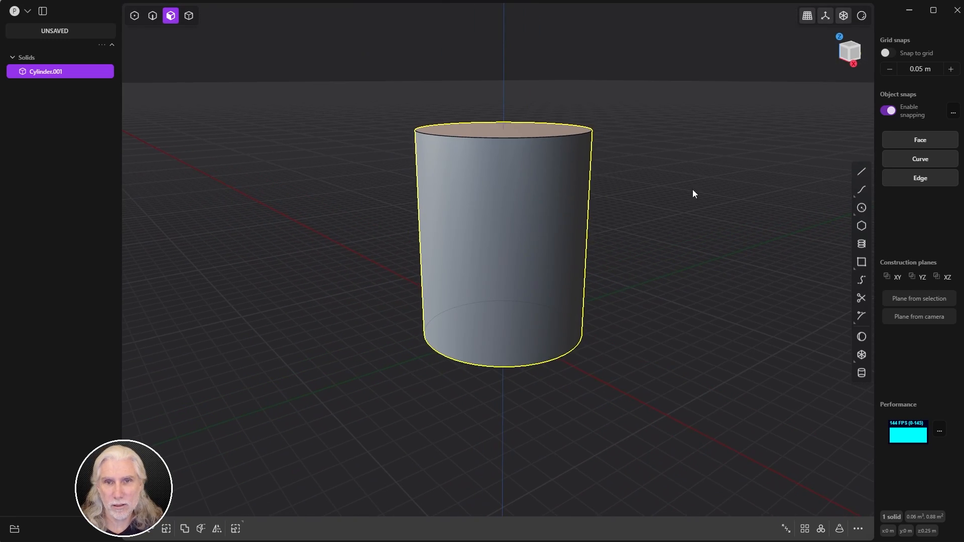
left_click(680, 332)
middle_click_drag(669, 243, 639, 262)
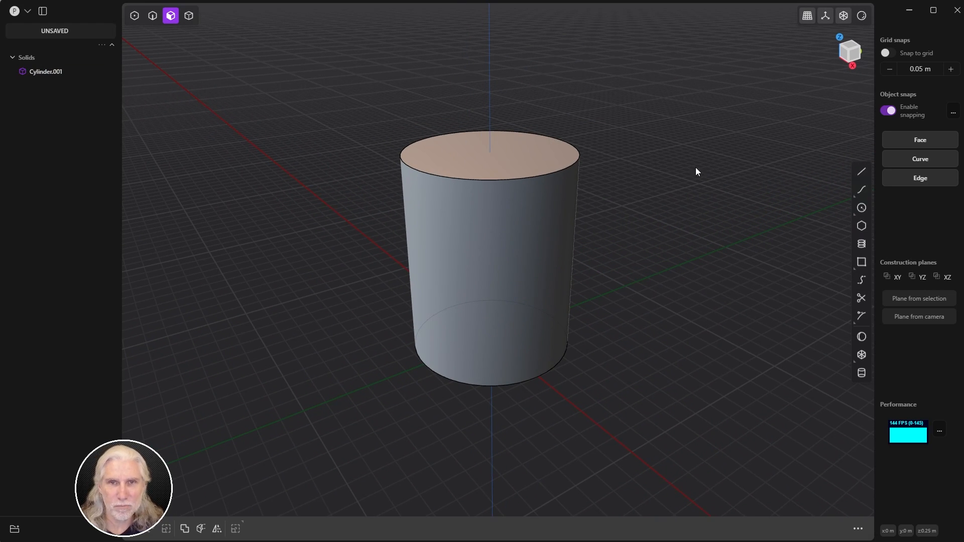
key("2")
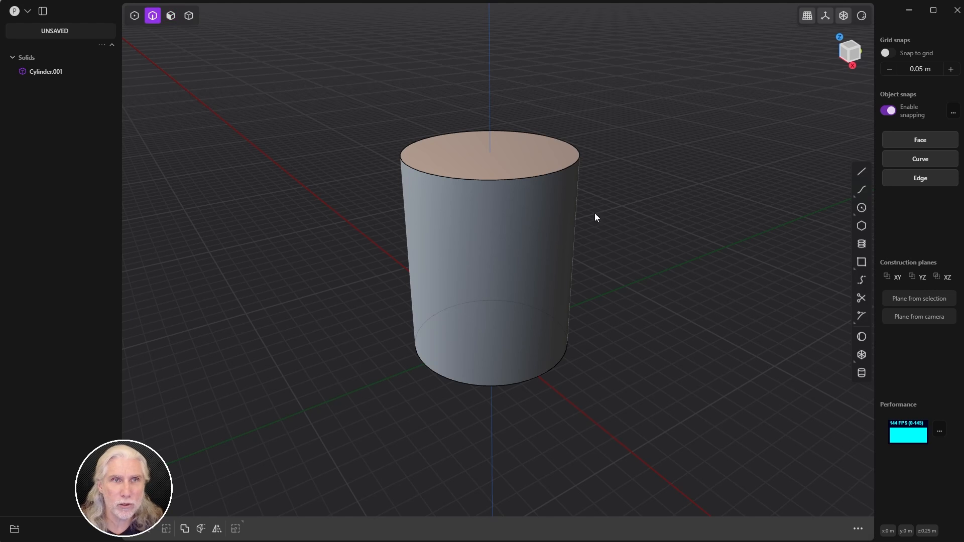
left_click(539, 175)
middle_click_drag(470, 203, 507, 197)
scroll(507, 197, "up", 3)
middle_click_drag(657, 177, 727, 160, "shift")
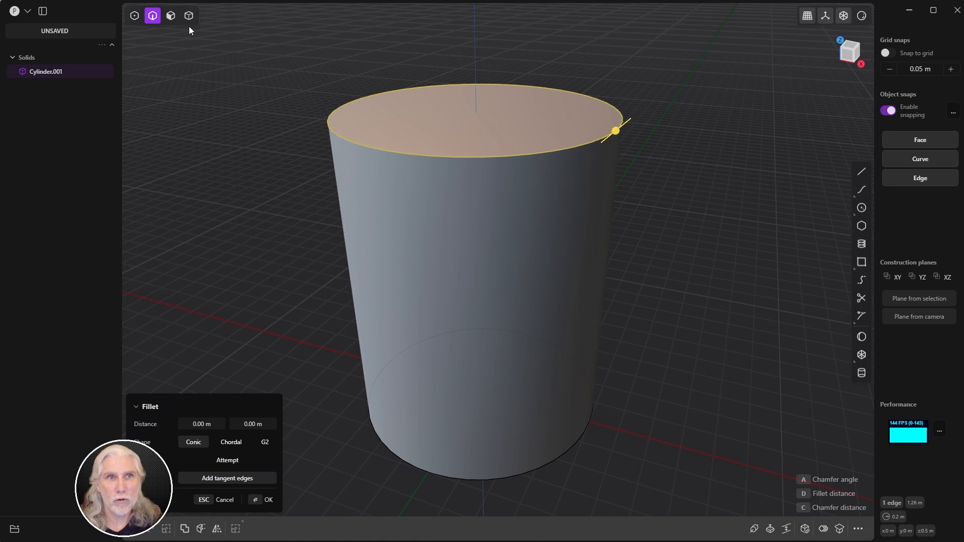
left_click(171, 16)
left_click(436, 132)
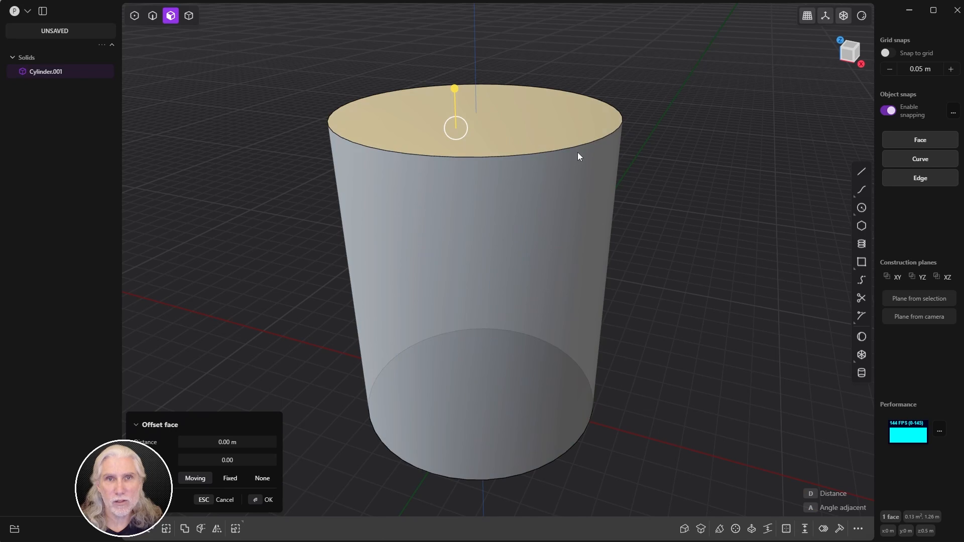
left_click_drag(456, 90, 457, 67)
key("Return")
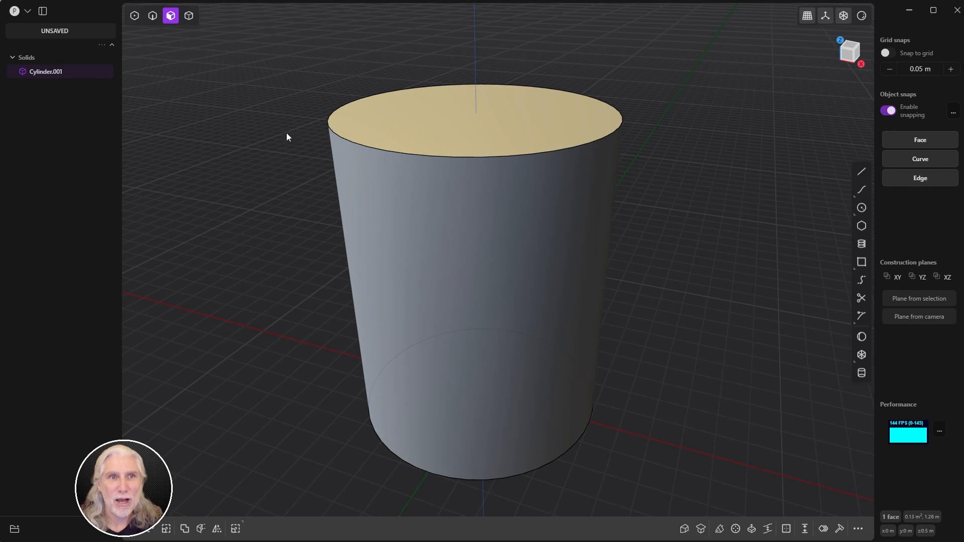
Step: Fillet the top circular rim edge, sizing it to 0.01882 m
key("2")
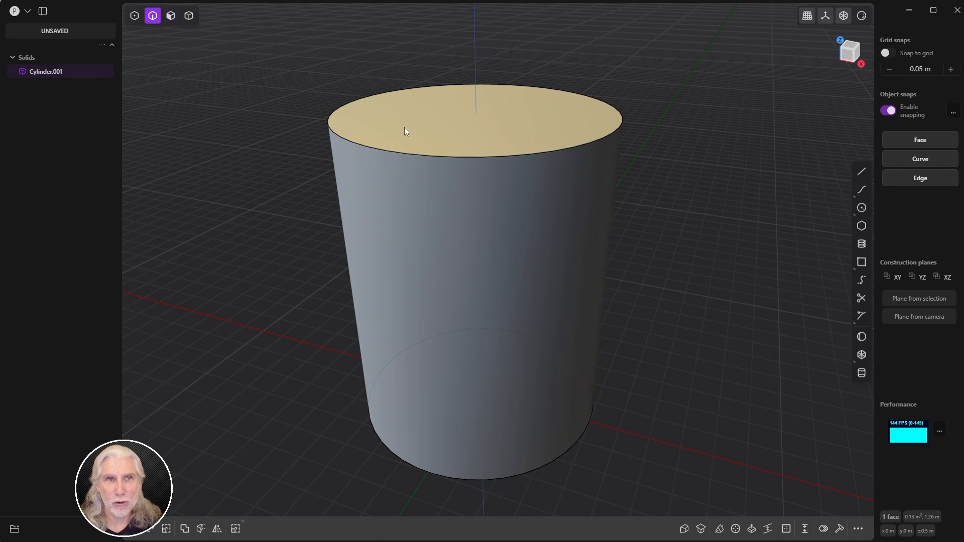
left_click(505, 157)
key("f")
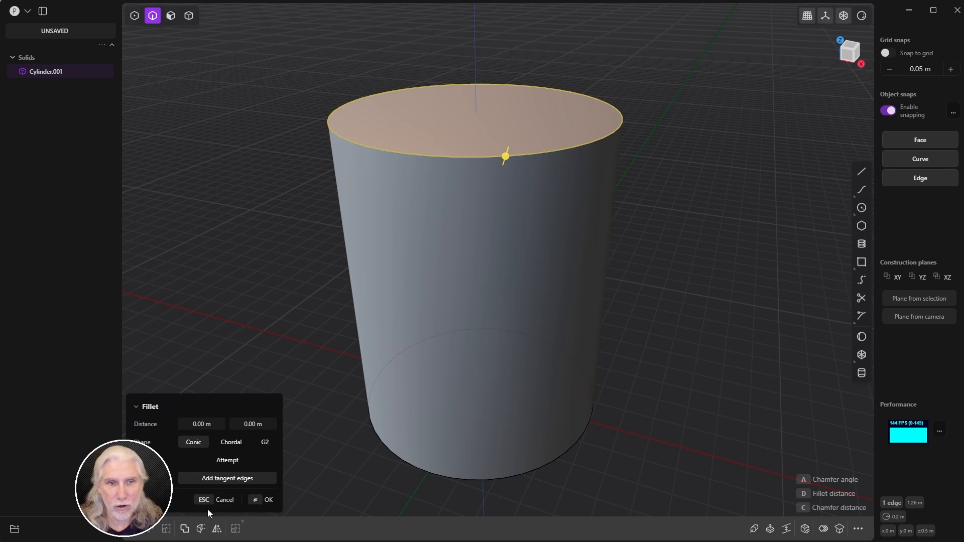
key("Escape")
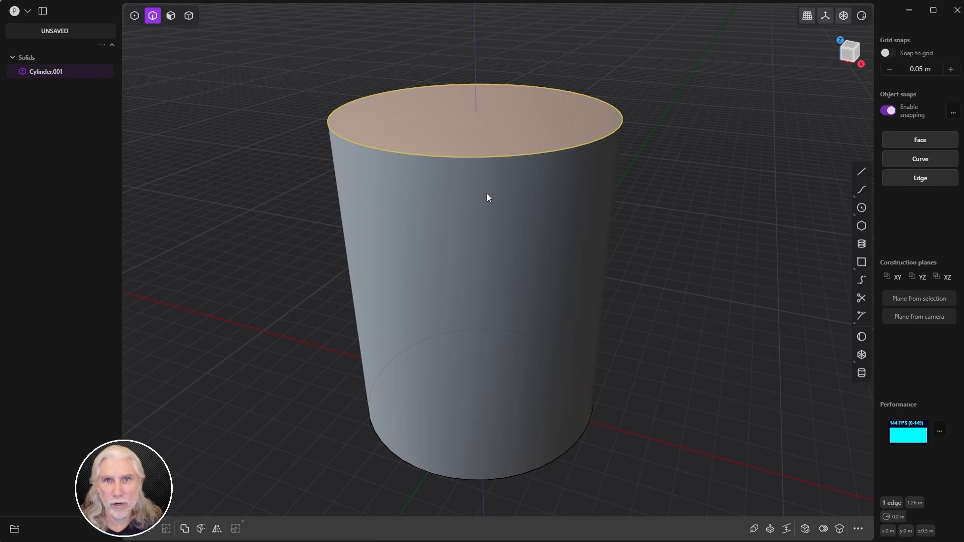
key("f")
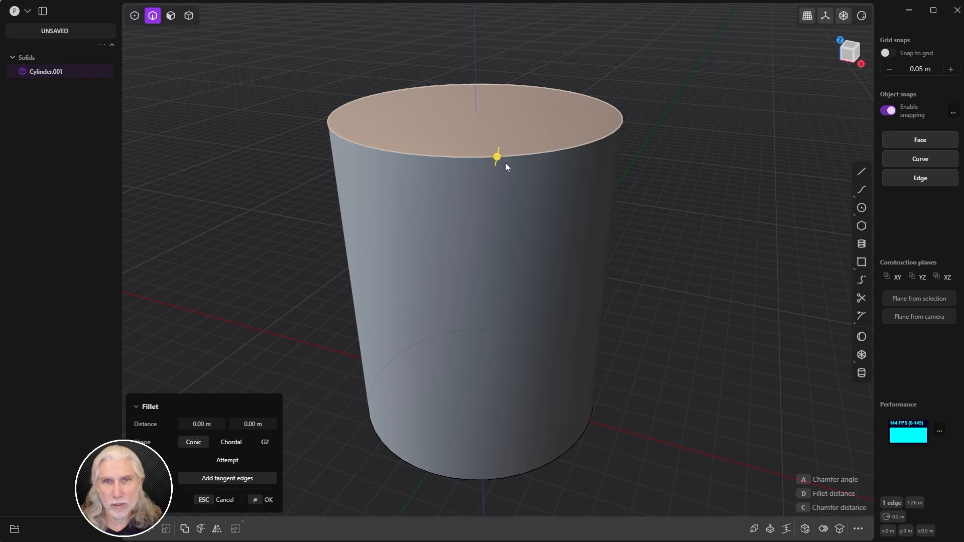
left_click_drag(498, 158, 477, 159)
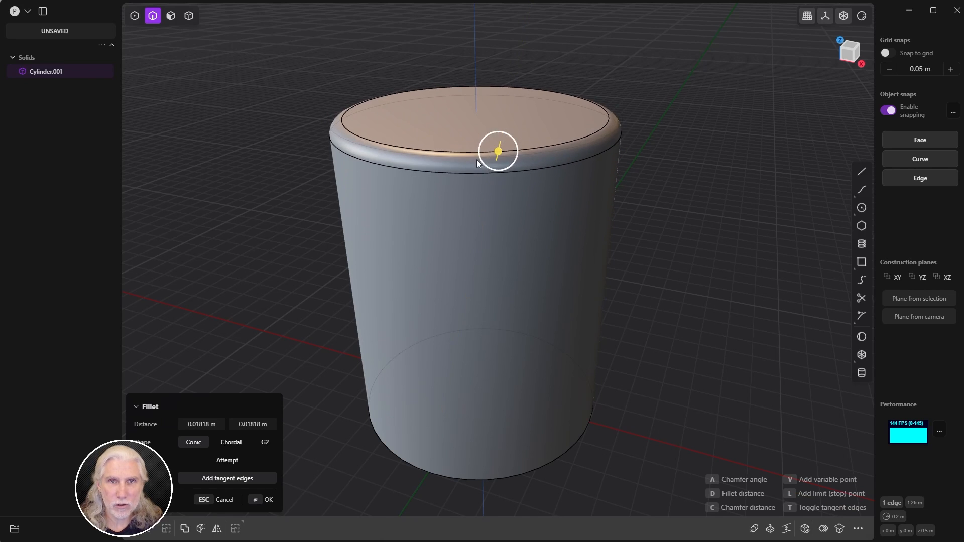
middle_click_drag(477, 158, 507, 98)
left_click_drag(507, 98, 504, 99)
middle_click_drag(504, 98, 493, 145)
Step: Confirm the top fillet and start filleting the bottom rim edge, dragging it larger
key("Return")
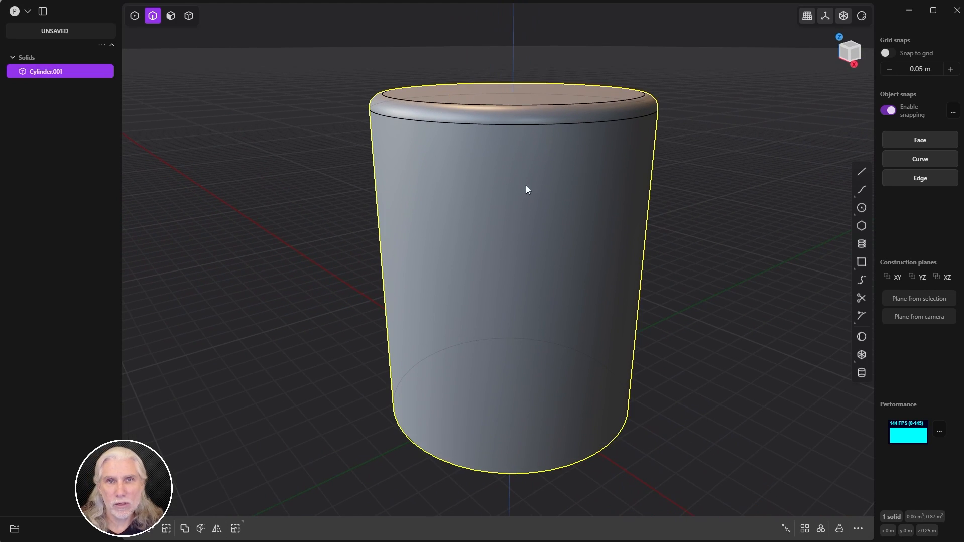
middle_click_drag(685, 242, 688, 246)
middle_click_drag(742, 224, 652, 184)
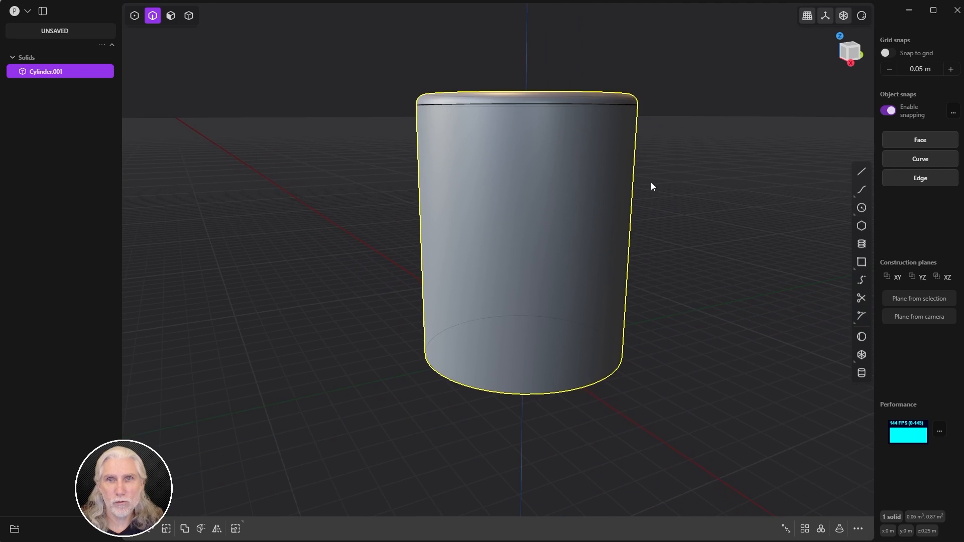
left_click(556, 390)
key("f")
middle_click_drag(557, 390, 712, 243)
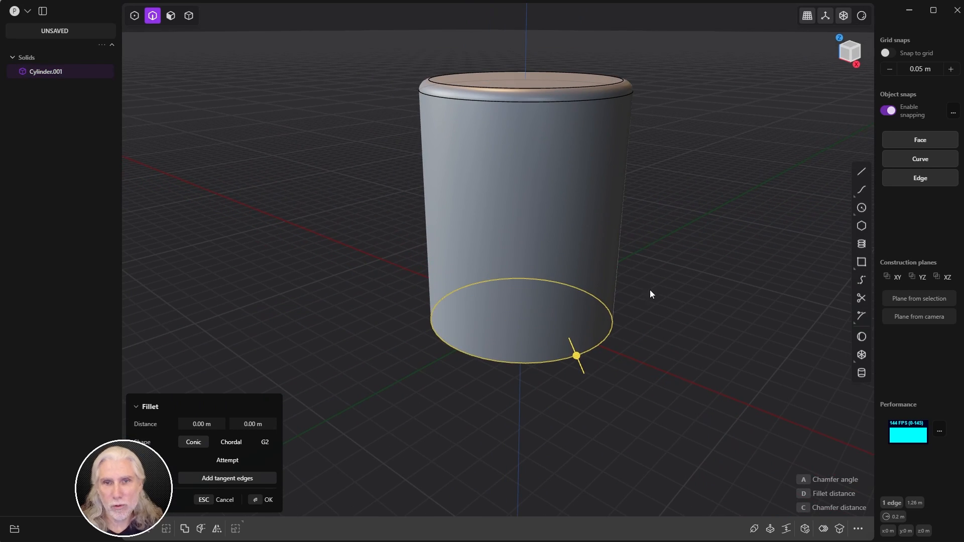
middle_click_drag(650, 291, 673, 293)
left_click_drag(571, 366, 582, 390)
middle_click_drag(582, 390, 581, 411)
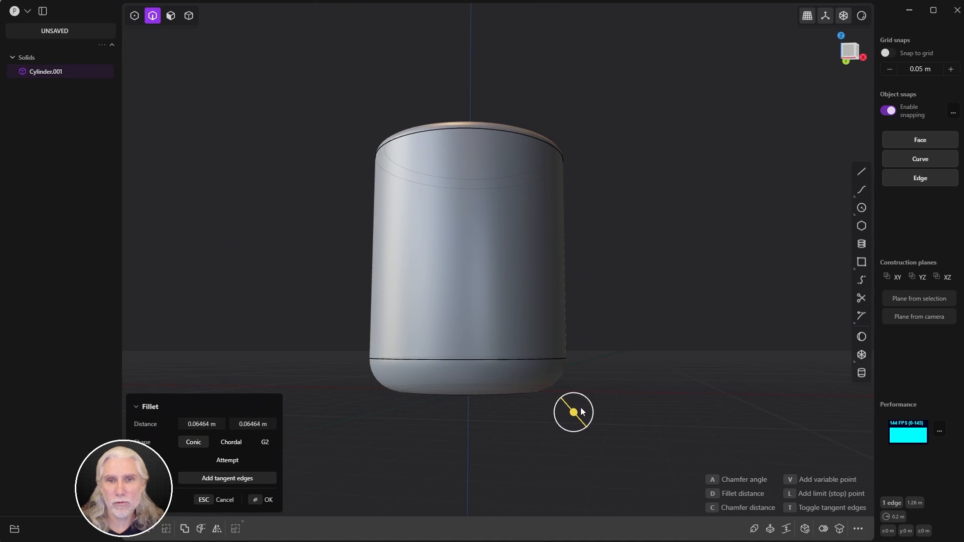
mouse_move(582, 411)
left_mouse_down()
mouse_move(574, 403)
mouse_move(584, 417)
left_mouse_up()
middle_click_drag(581, 256, 562, 284)
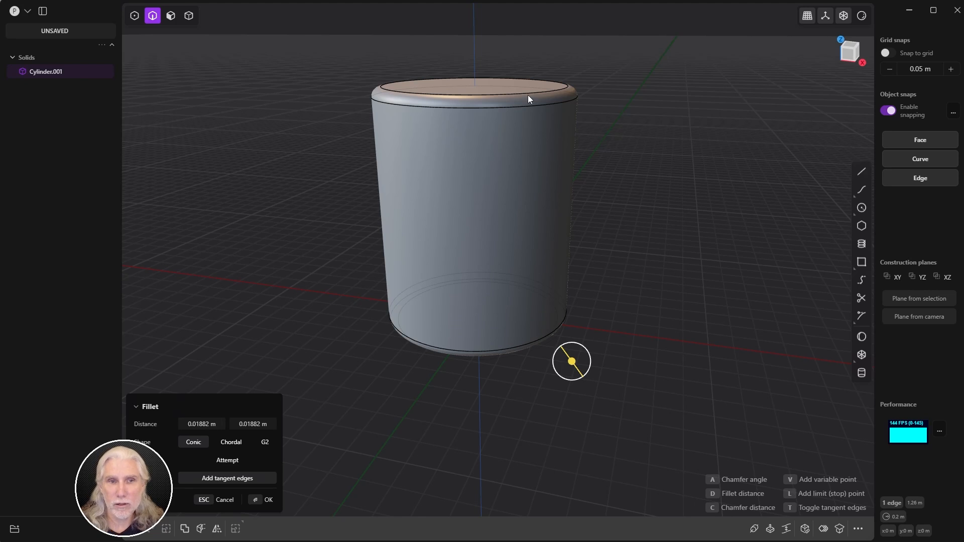
Step: Revert the bottom rim fillet to 0.01882 m and confirm it
middle_click_drag(529, 95, 373, 424)
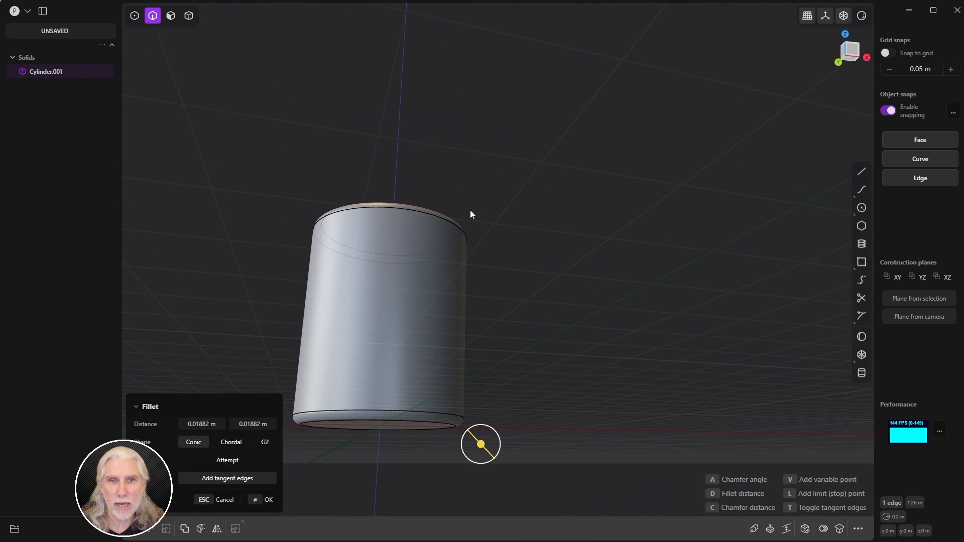
middle_click_drag(471, 214, 468, 280)
mouse_move(511, 284)
left_mouse_down()
mouse_move(507, 277)
mouse_move(523, 279)
left_mouse_up()
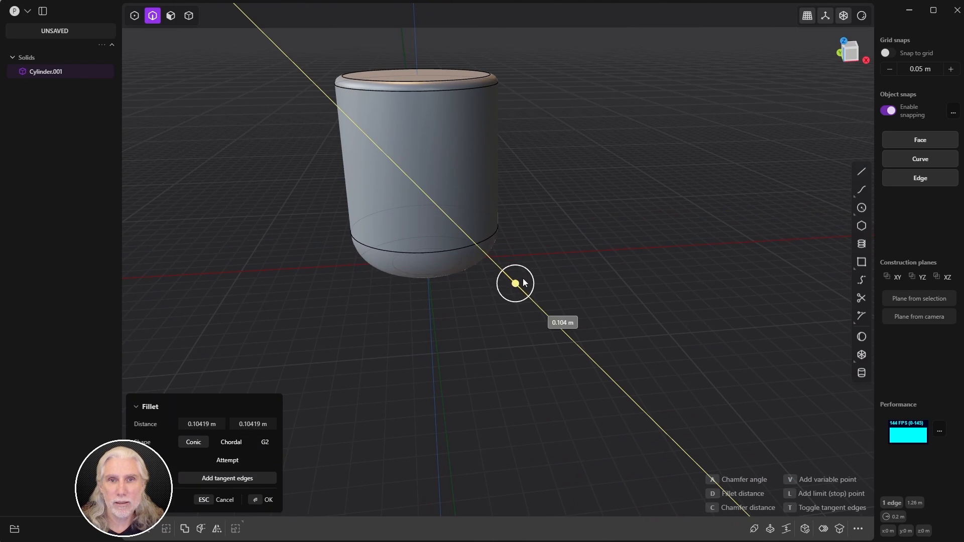
middle_click_drag(523, 280, 461, 297)
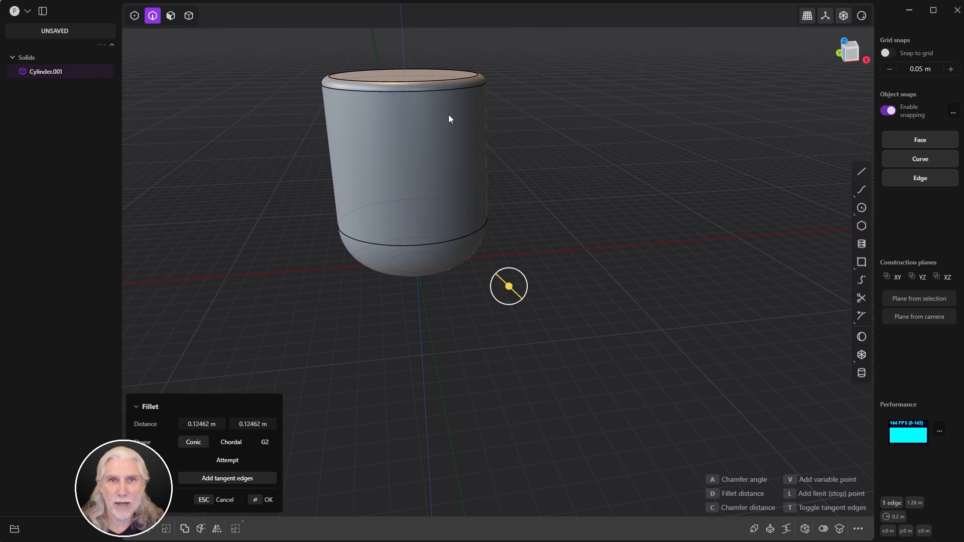
key("ctrl+z")
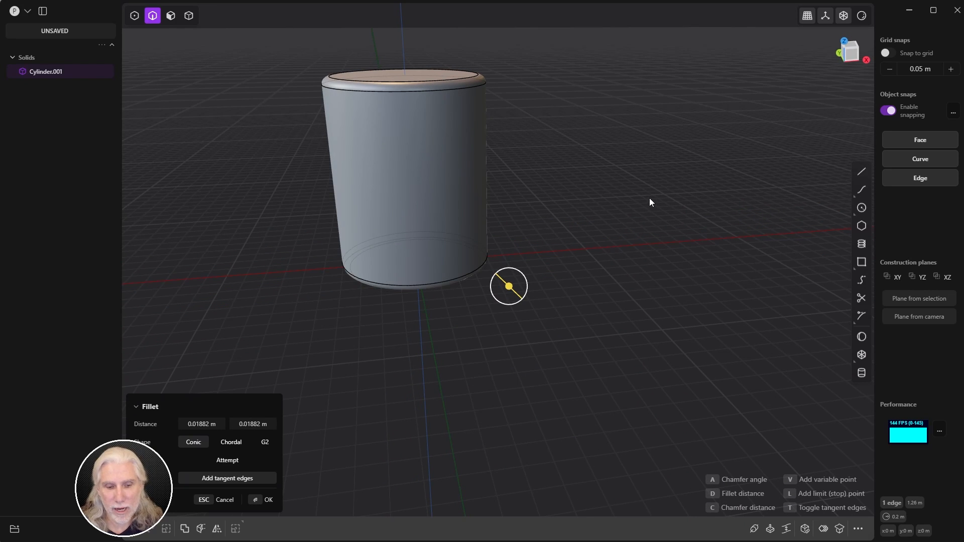
key("Return")
Step: Deselect the cylinder, reframe the view, and begin a new sphere
left_click(577, 226)
middle_click_drag(571, 236, 598, 298, "shift")
scroll(583, 245, "up", 5)
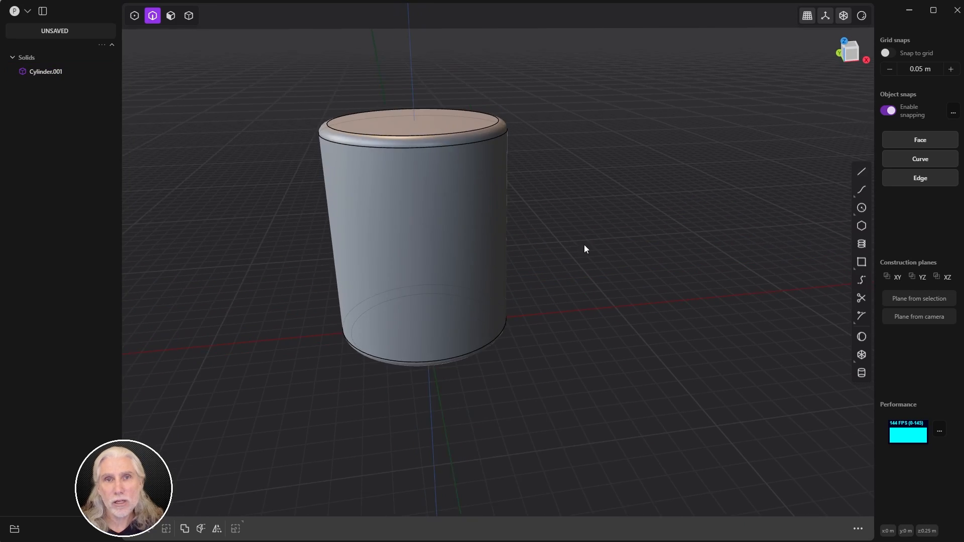
middle_click_drag(600, 243, 609, 259, "shift")
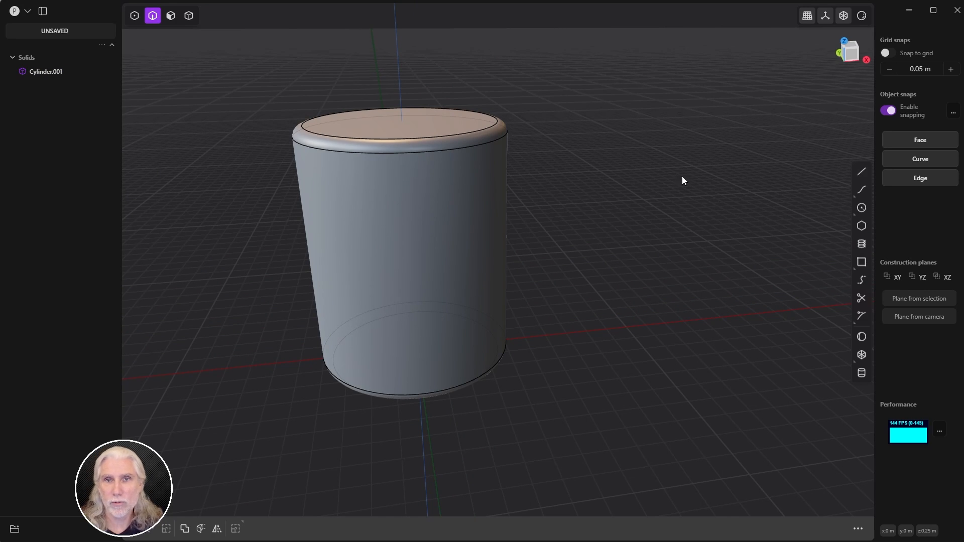
middle_click_drag(681, 178, 621, 232)
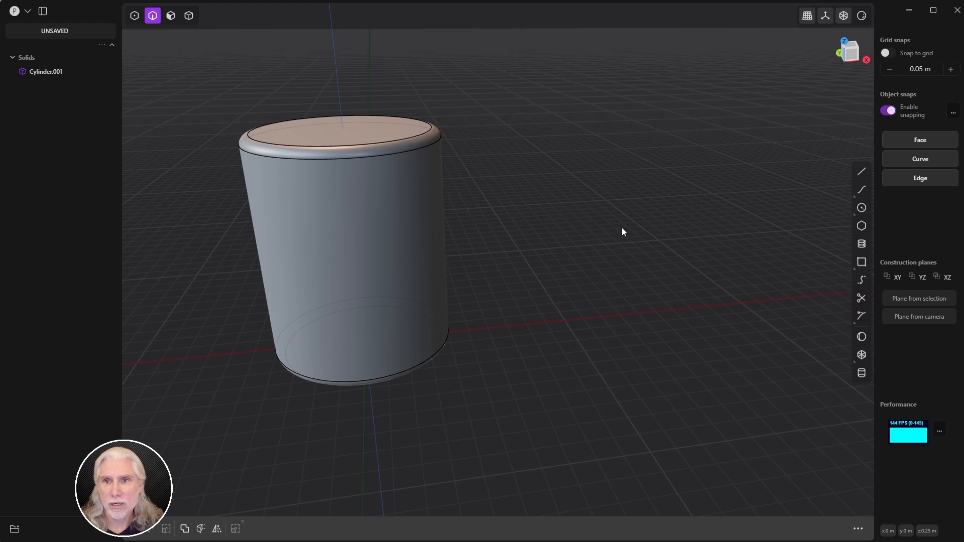
left_click(861, 340)
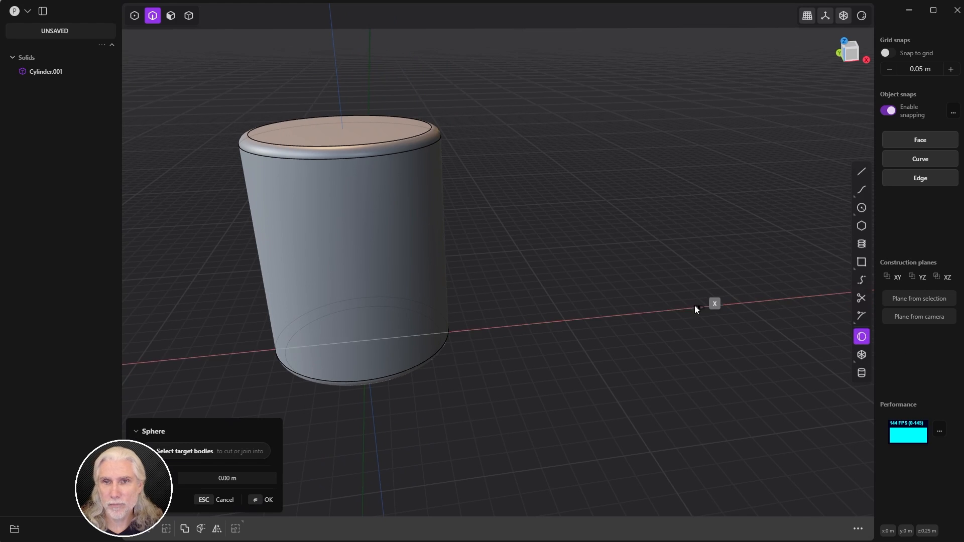
Step: Place Sphere.001 on the X axis beside the cylinder with a 0.2 m radius
middle_click_drag(707, 304, 577, 286)
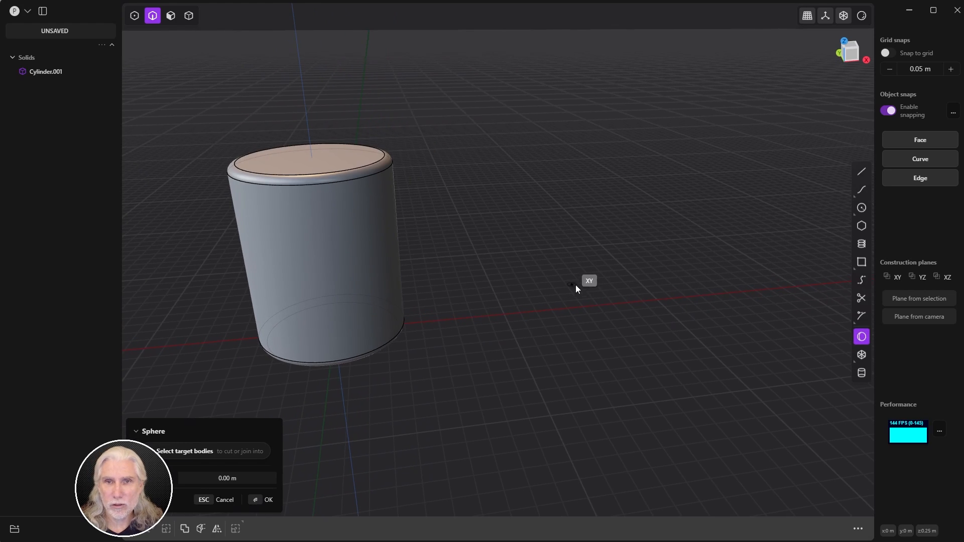
left_click(602, 303)
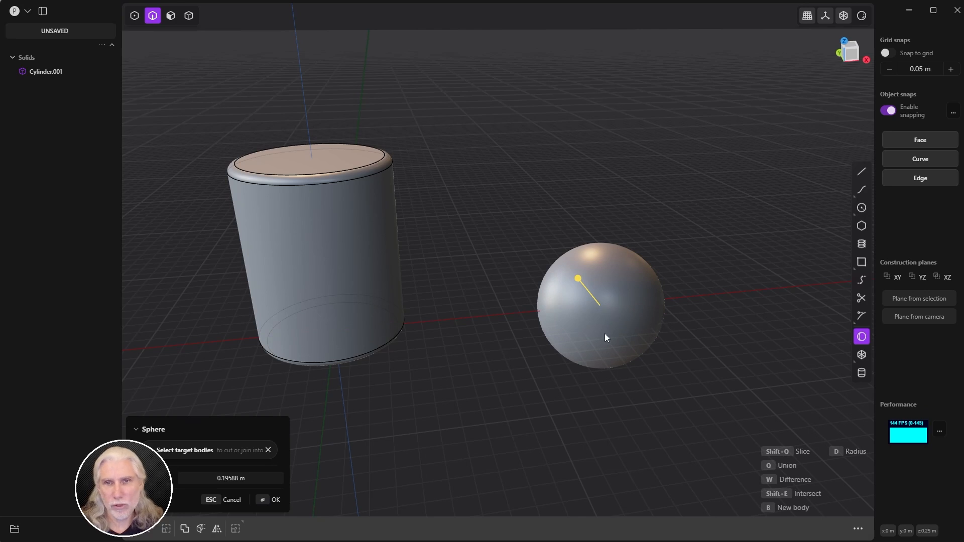
left_click(269, 476)
type("0.2")
key("Return")
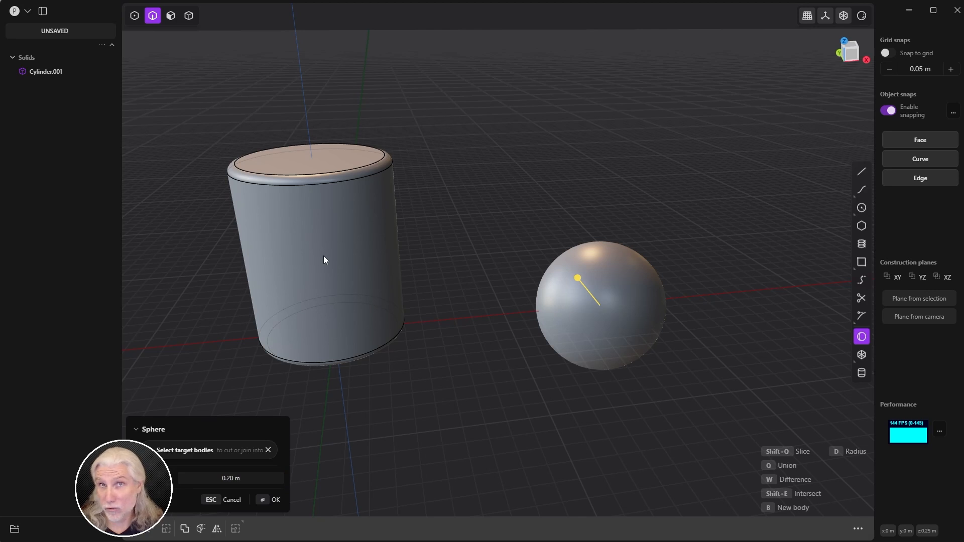
left_click(273, 499)
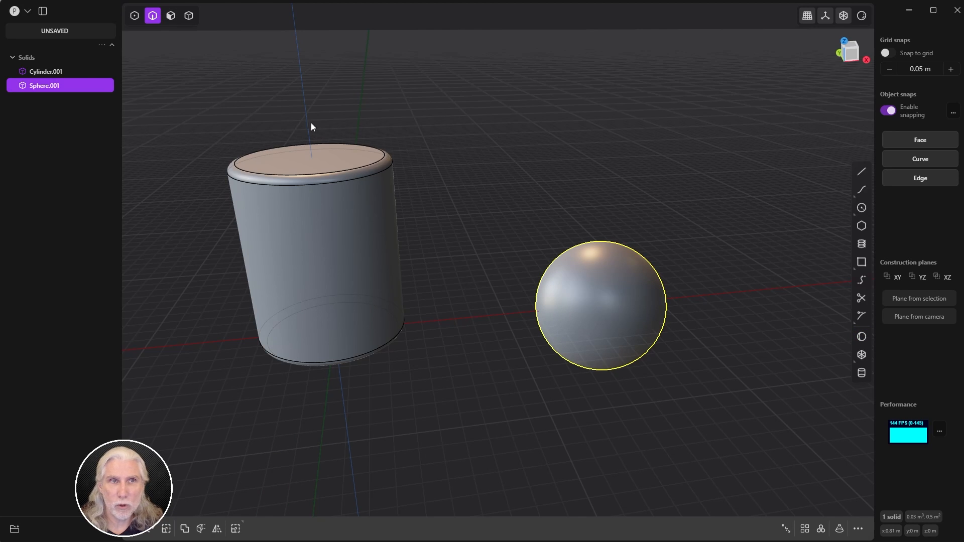
left_click(170, 16)
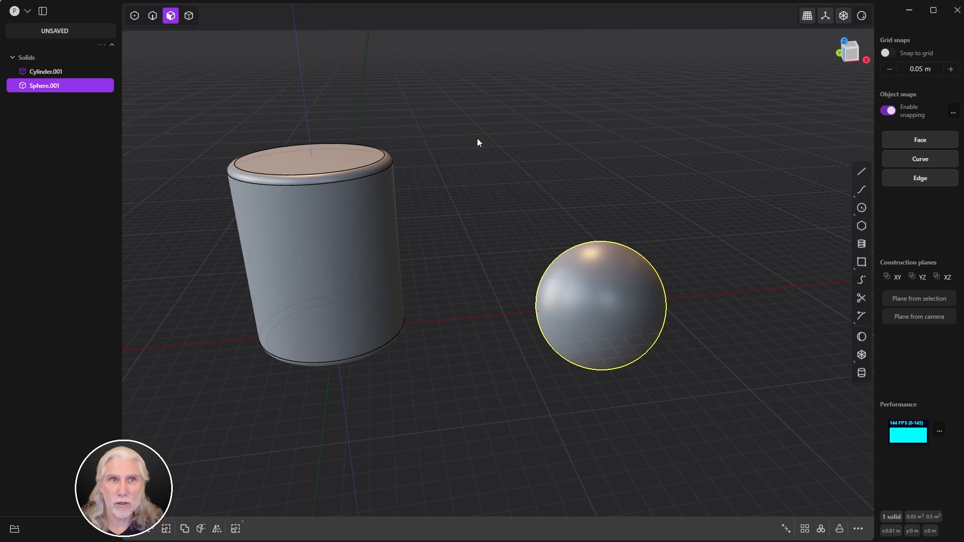
Step: Raise the cylinder's top face into a dome of about 0.170 m
left_click(360, 170)
left_click_drag(373, 144, 380, 117)
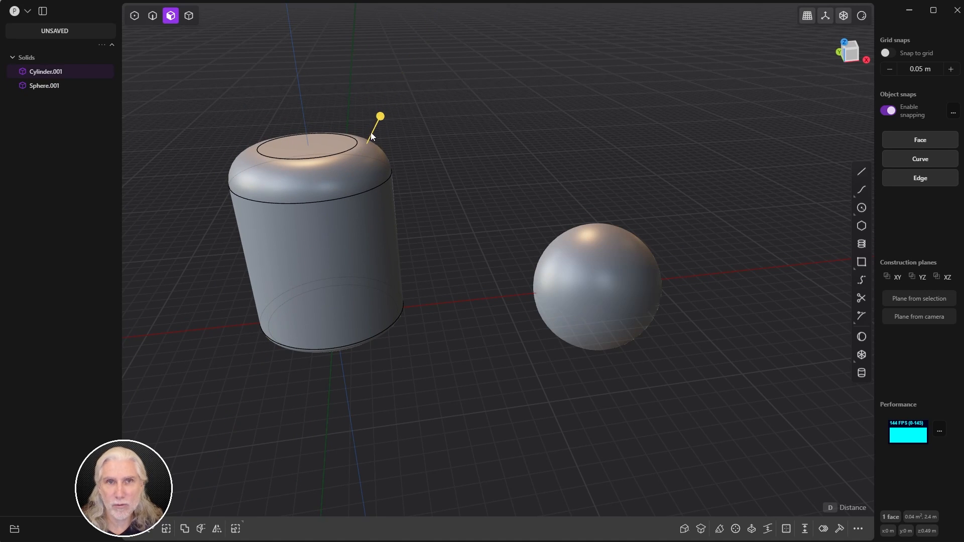
left_click_drag(381, 118, 405, 103)
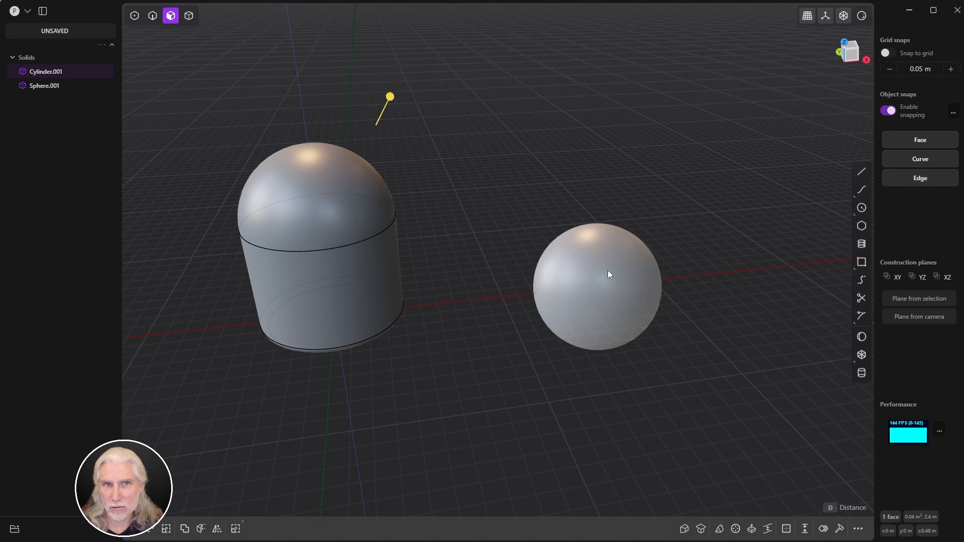
middle_click_drag(341, 291, 426, 256)
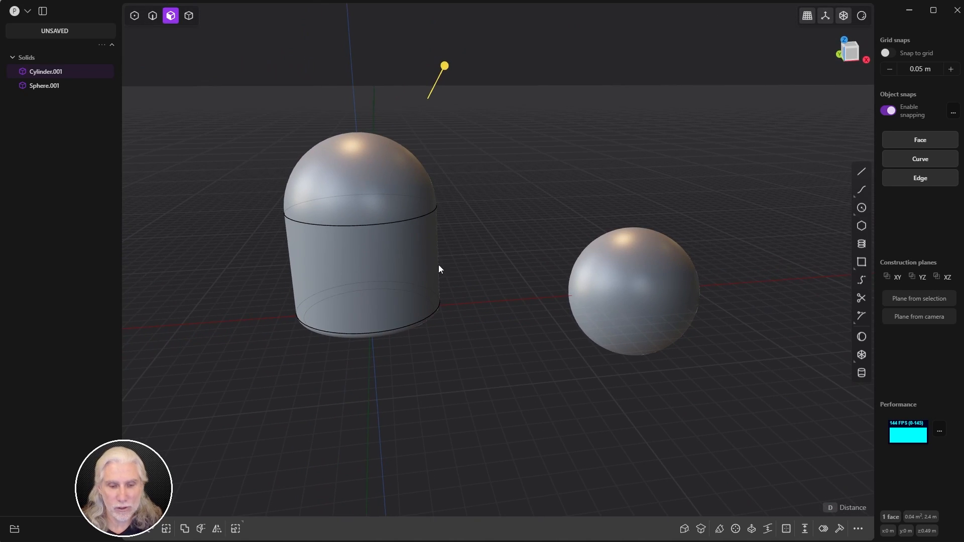
Step: Cancel the measurement, switch to whole-body selection and select the sphere
right_click(467, 242)
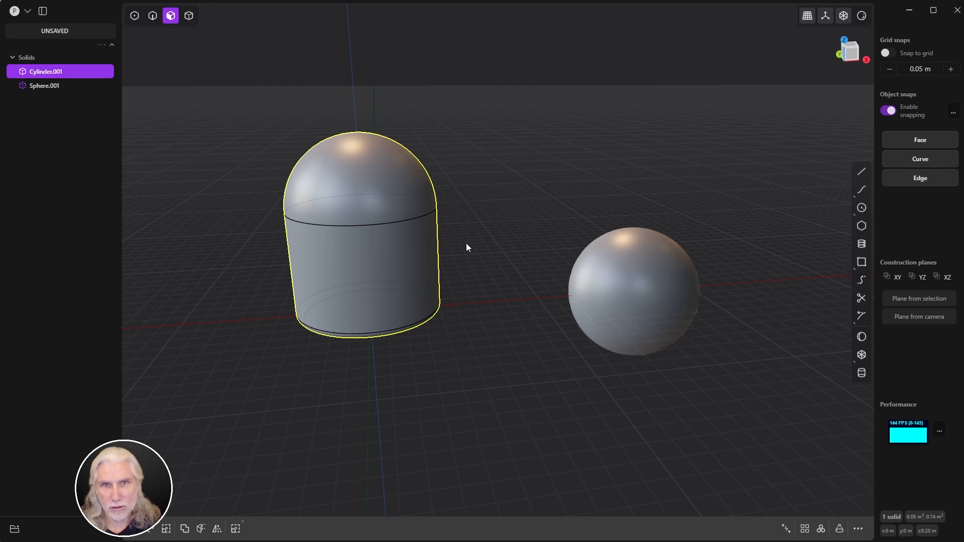
left_click(189, 16)
left_click(645, 305)
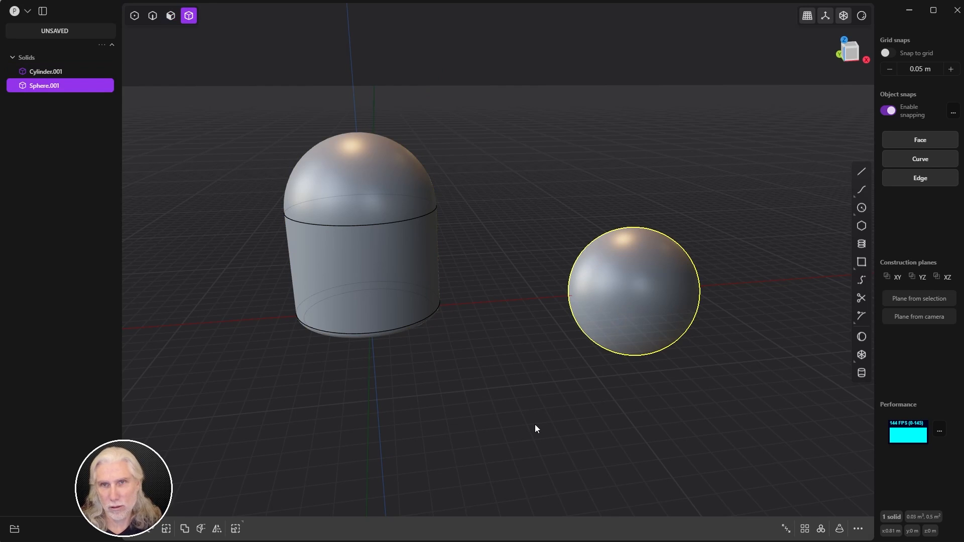
Step: Delete the sphere, leaving only the domed cylinder
key("Delete")
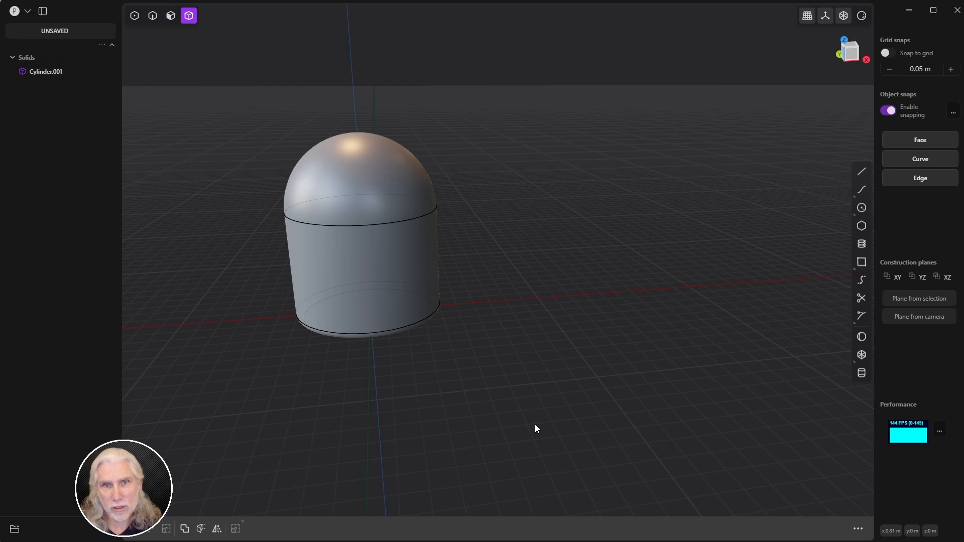
key("KP_1")
middle_click_drag(504, 312, 529, 312)
mouse_move(573, 297)
middle_mouse_down()
mouse_move(592, 316)
mouse_move(550, 265)
mouse_move(525, 318)
mouse_move(493, 335)
mouse_move(566, 294)
mouse_move(626, 283)
mouse_move(603, 287)
mouse_move(520, 256)
mouse_move(503, 338)
mouse_move(520, 340)
mouse_move(631, 280)
middle_mouse_up()
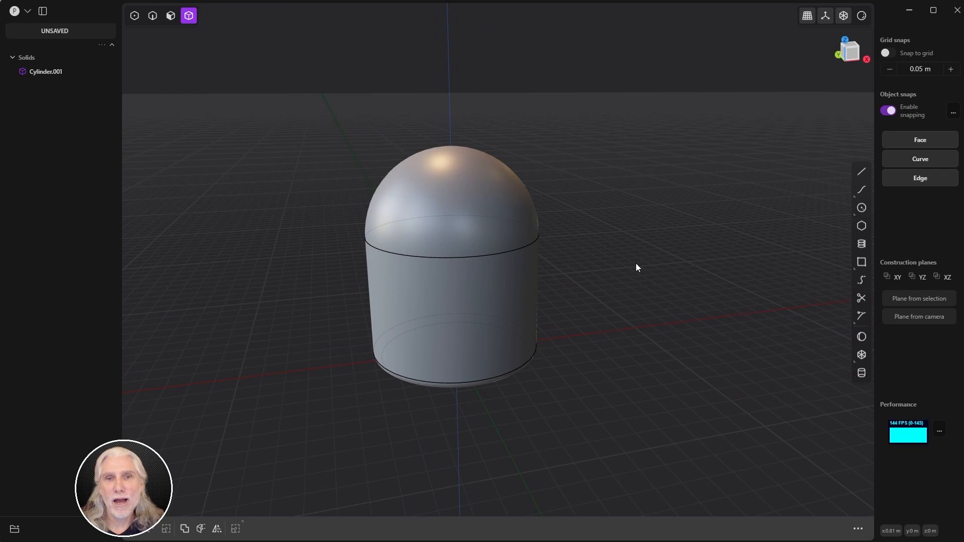
Step: Select the dome face and start Offset Face, cancelling the first attempt and restarting
key("3")
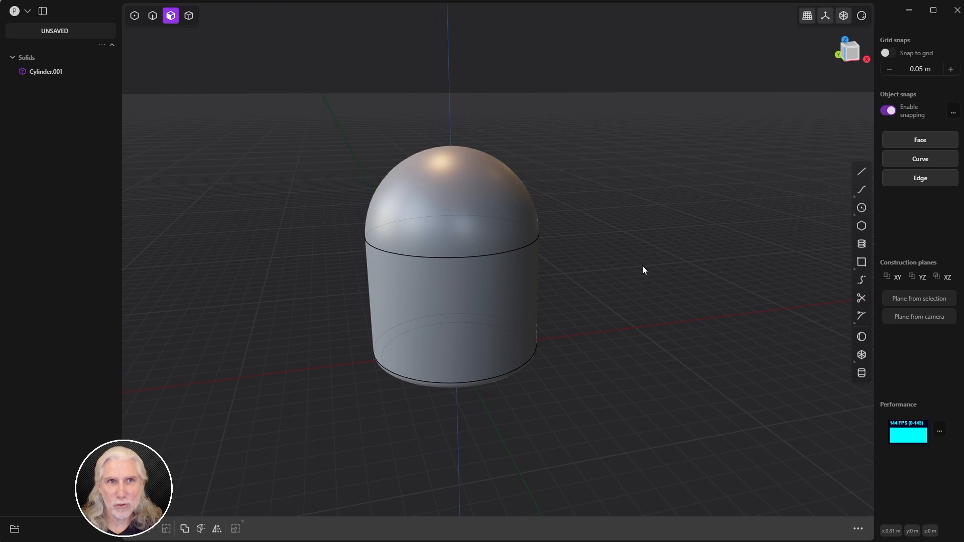
left_click(485, 221)
key("o")
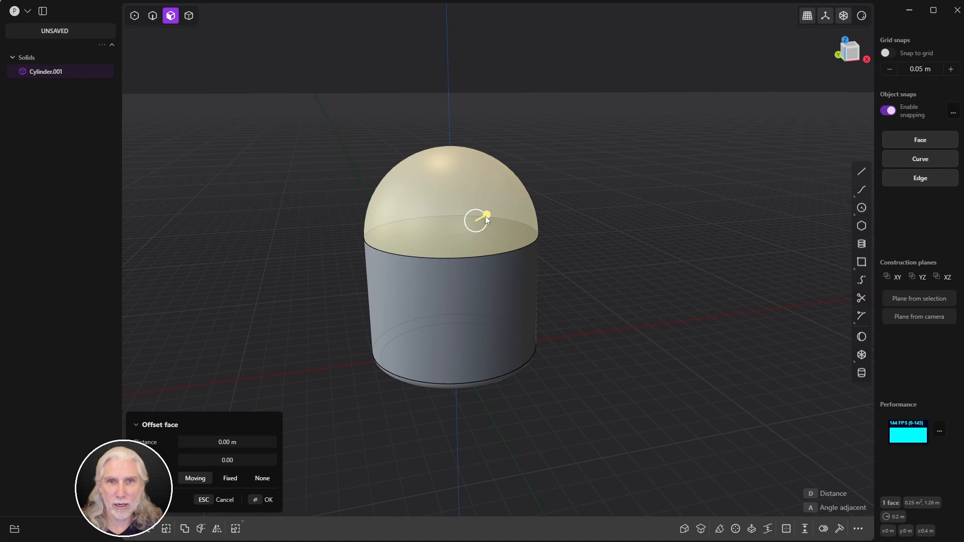
left_click_drag(486, 216, 518, 198)
key("Escape")
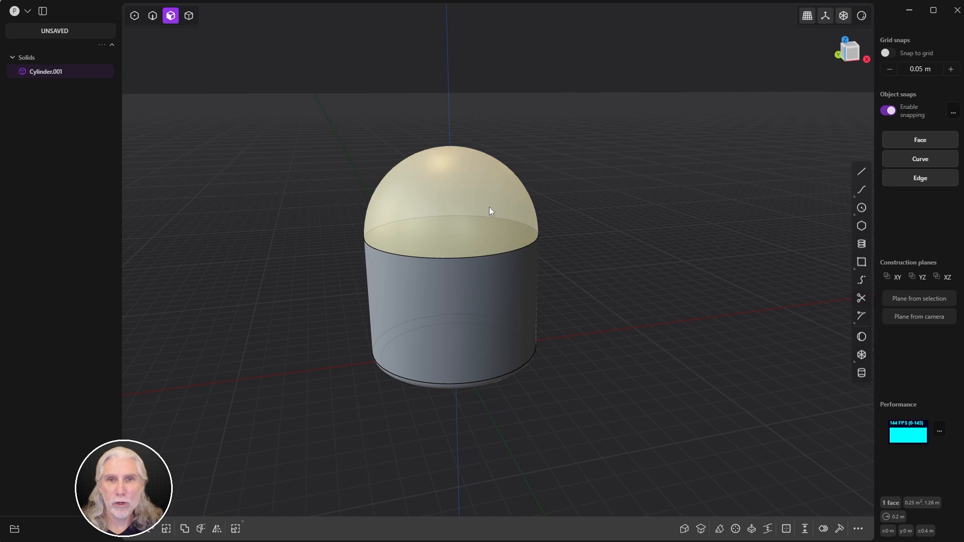
key("o")
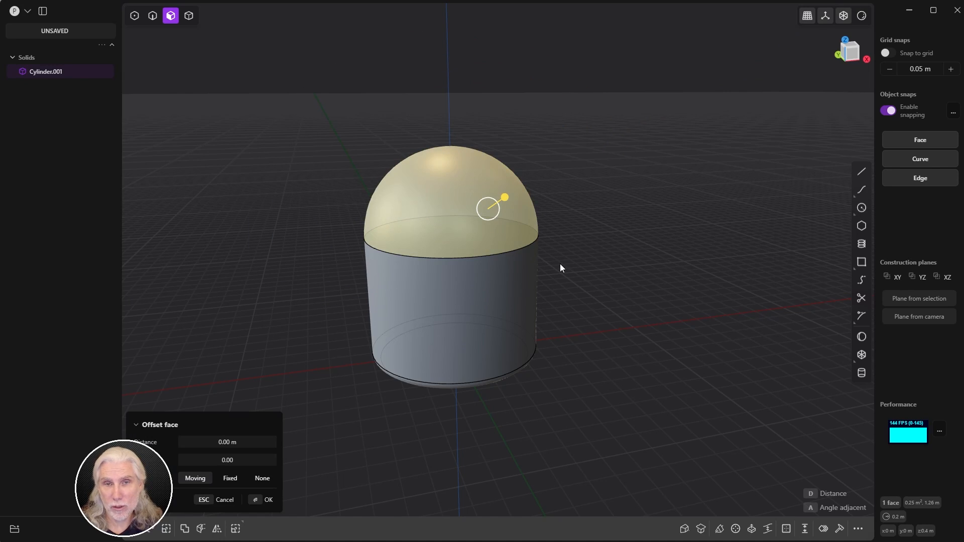
key("g")
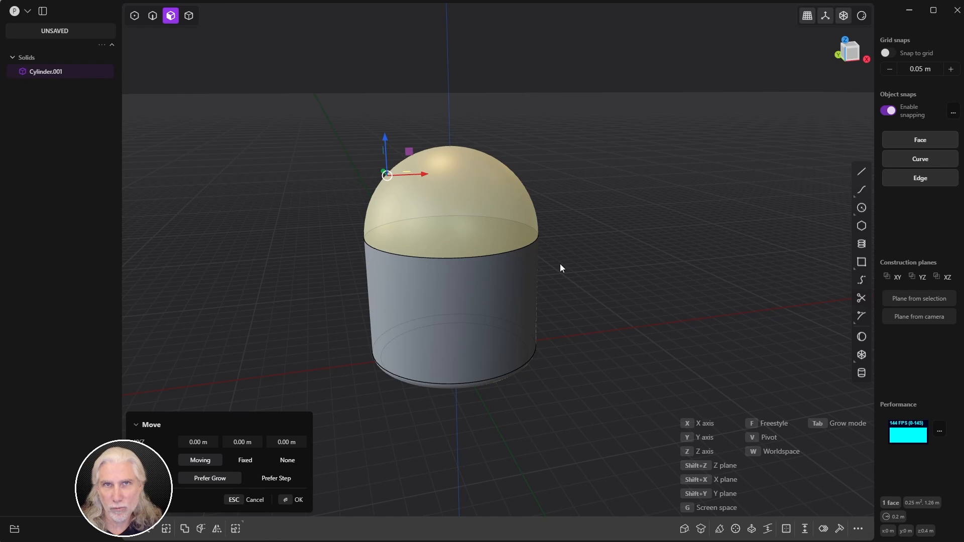
Step: Move the dome face straight up along Z about 0.19 m and confirm
mouse_move(620, 210)
middle_mouse_down()
mouse_move(682, 195)
mouse_move(620, 217)
middle_mouse_up()
middle_click_drag(585, 217, 543, 245, "shift")
mouse_move(415, 181)
left_mouse_down()
mouse_move(409, 113)
mouse_move(404, 193)
mouse_move(416, 176)
left_mouse_up()
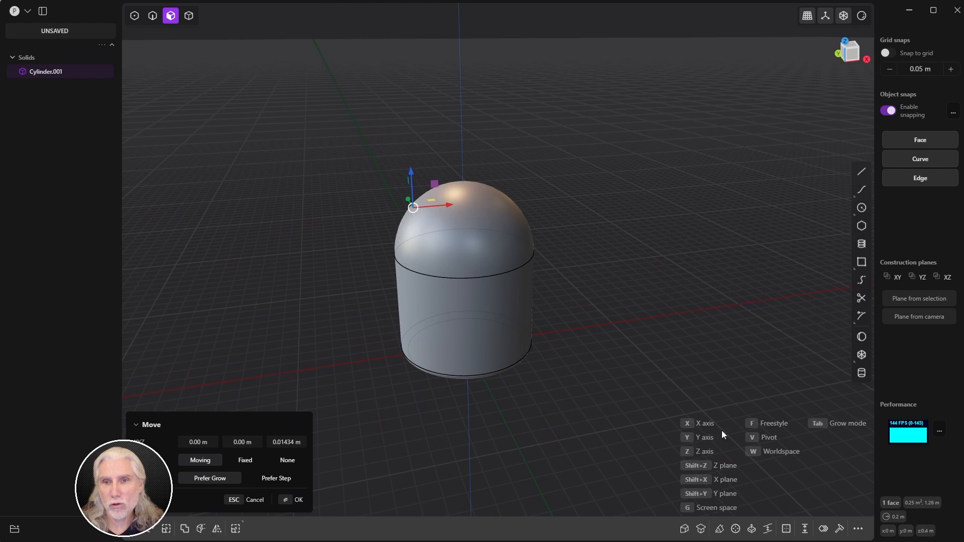
key("z")
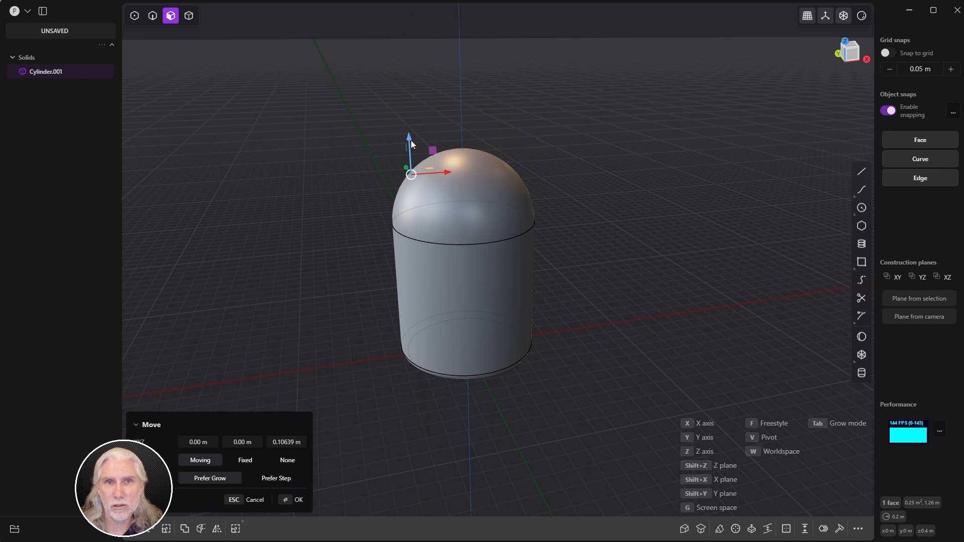
left_click_drag(410, 141, 407, 121)
middle_click_drag(444, 248, 445, 217)
left_click_drag(417, 126, 414, 118)
middle_click_drag(414, 119, 390, 170)
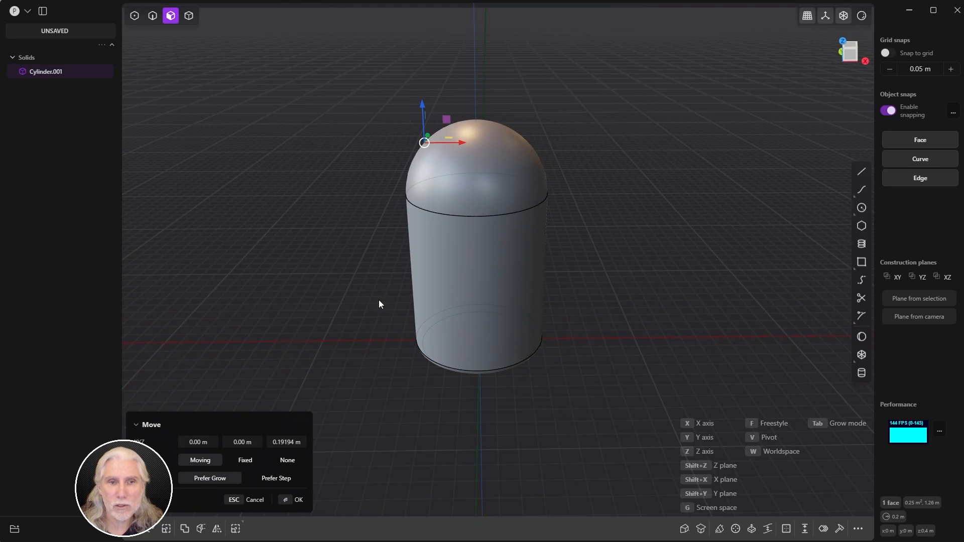
left_click(287, 503)
middle_click_drag(332, 433, 335, 416)
Step: Deselect the dome and inspect the capsule from the right and back views
left_click(269, 503)
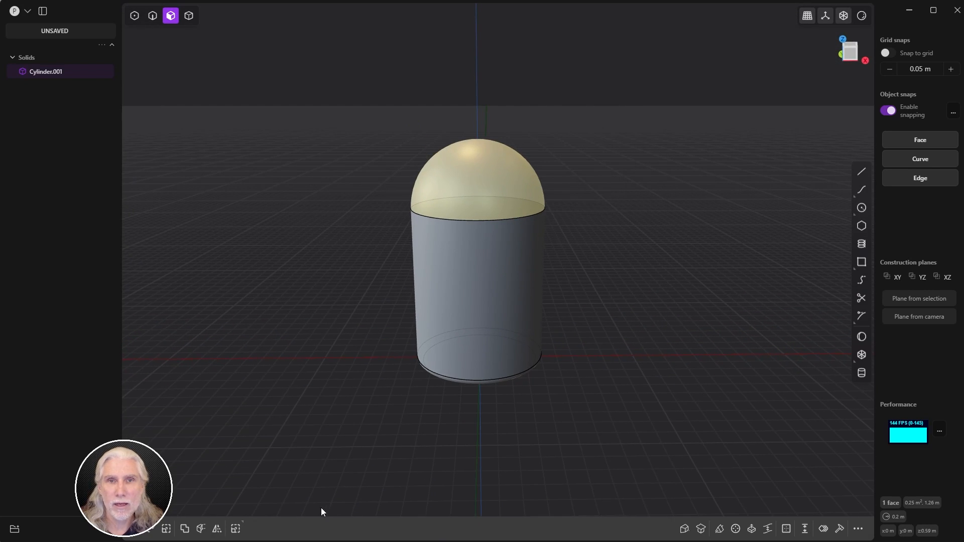
left_click(369, 462)
middle_click_drag(370, 462, 705, 342)
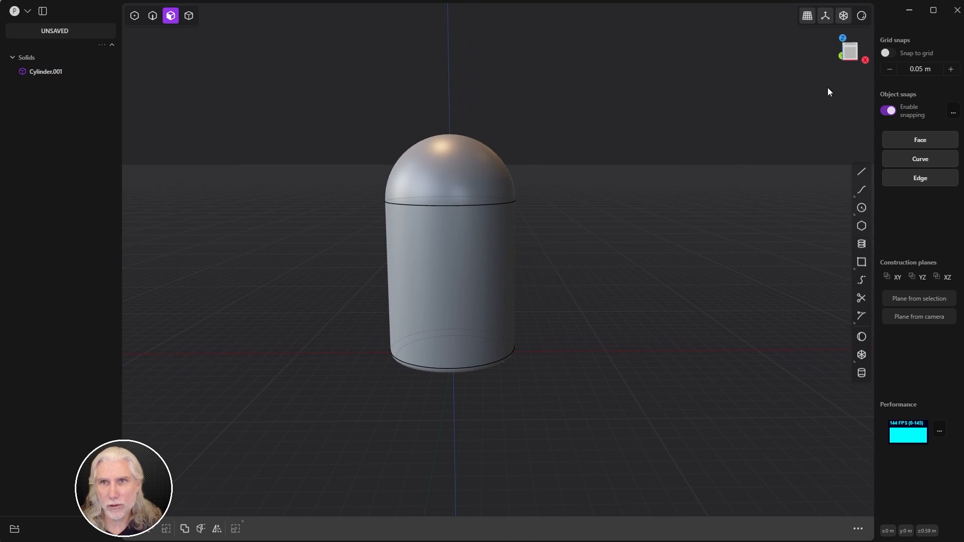
left_click(864, 60)
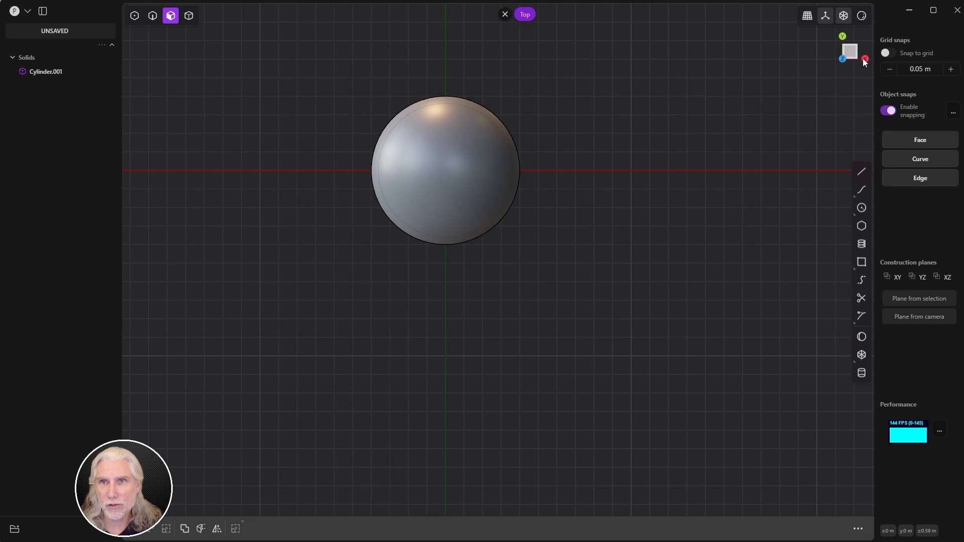
left_click(857, 63)
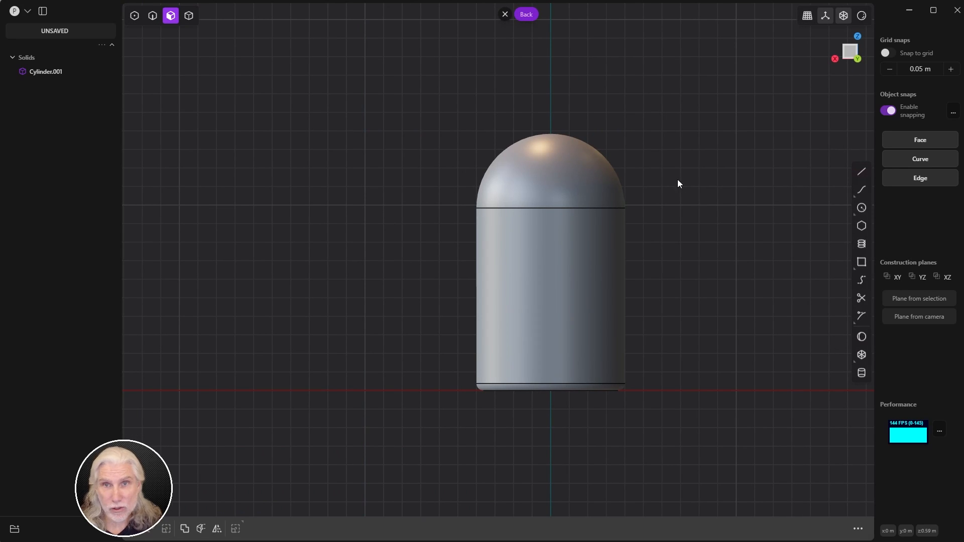
middle_click_drag(678, 183, 633, 172)
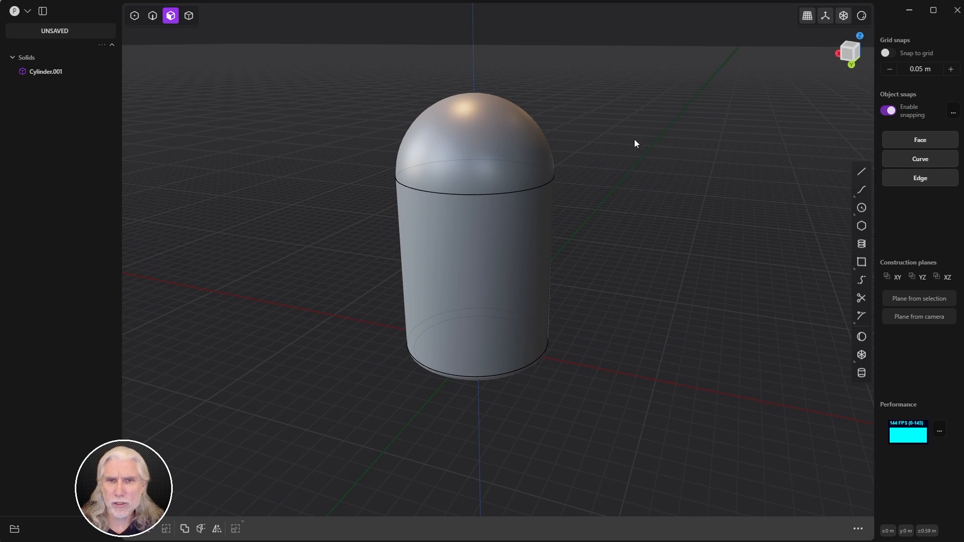
middle_click_drag(634, 140, 662, 303)
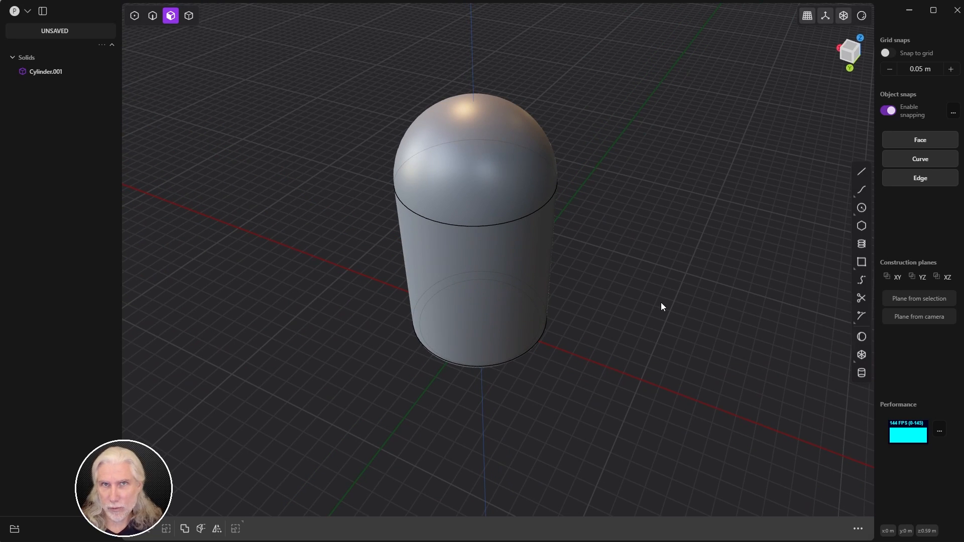
middle_click_drag(662, 303, 685, 298)
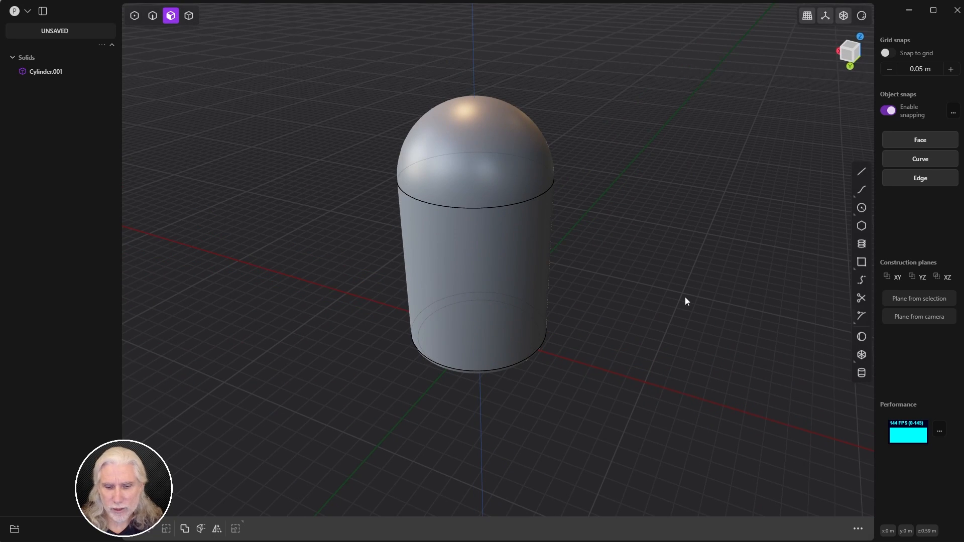
Step: Cycle through the Right, Front, Back and Left orthographic views, ending on Right
key("KP_3")
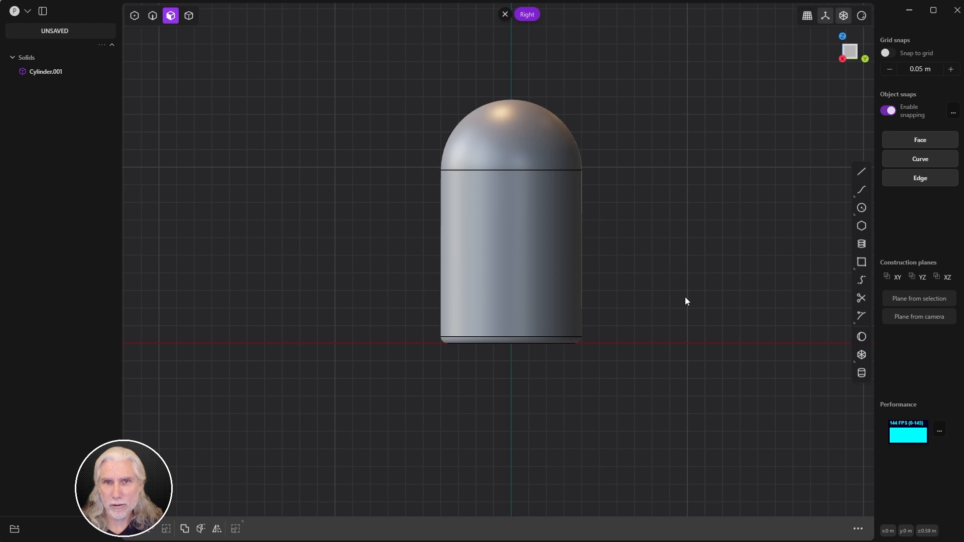
key("KP_1")
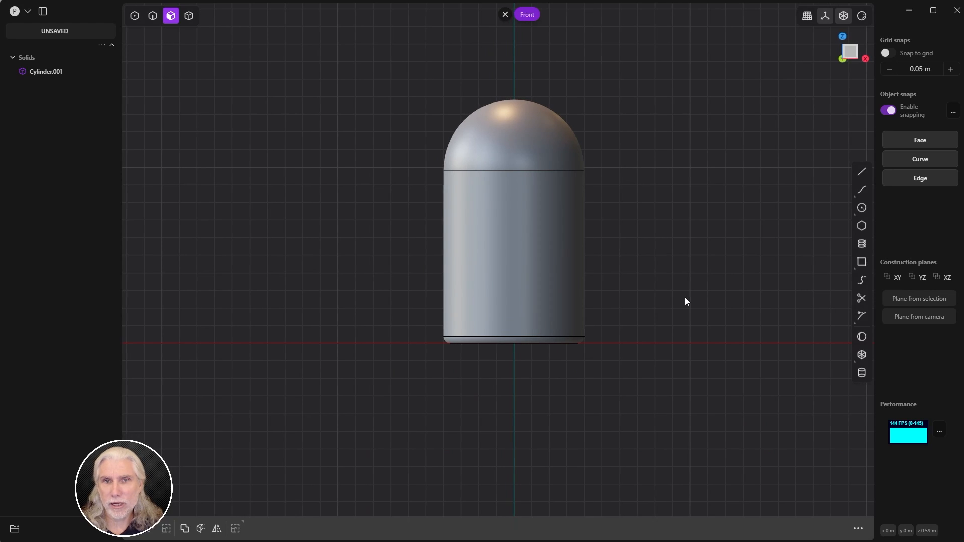
key("KP_3")
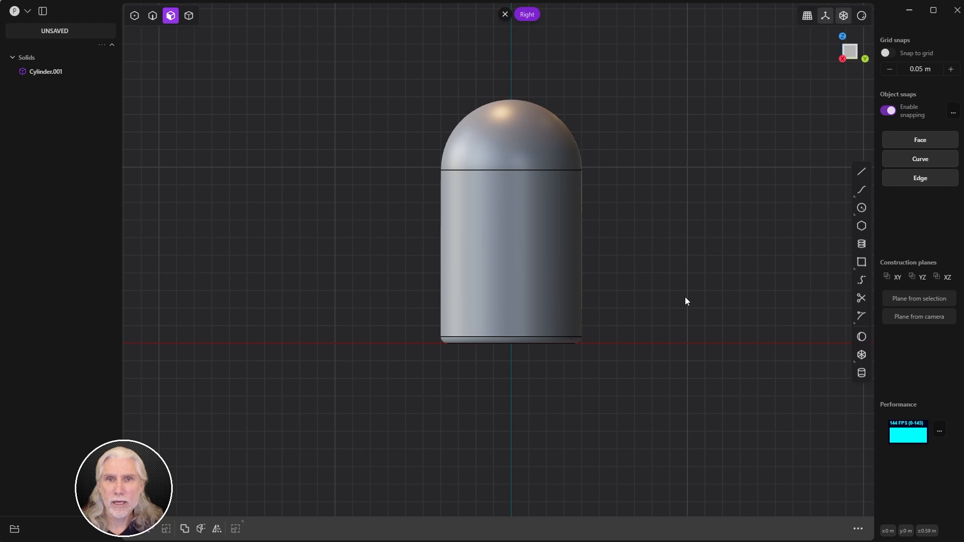
key("ctrl+KP_1")
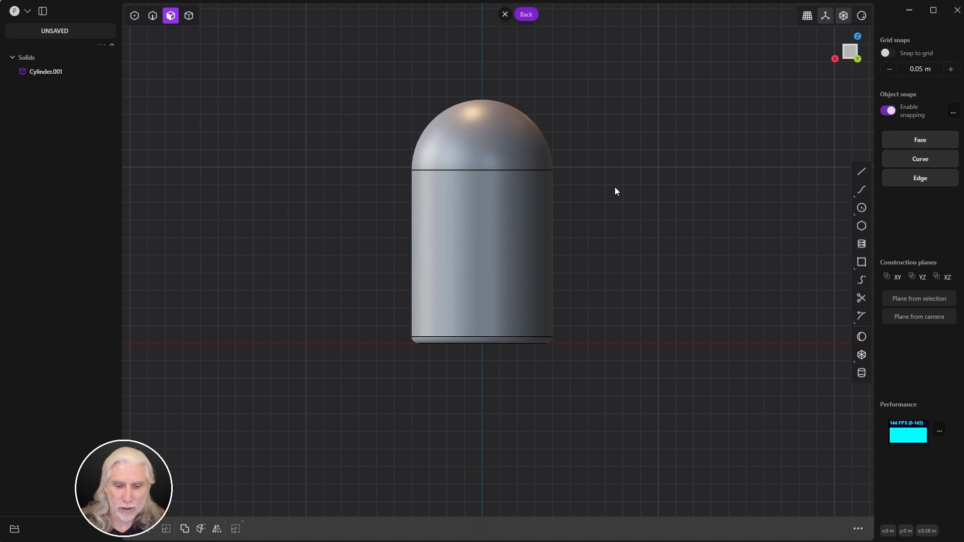
key("ctrl+KP_3")
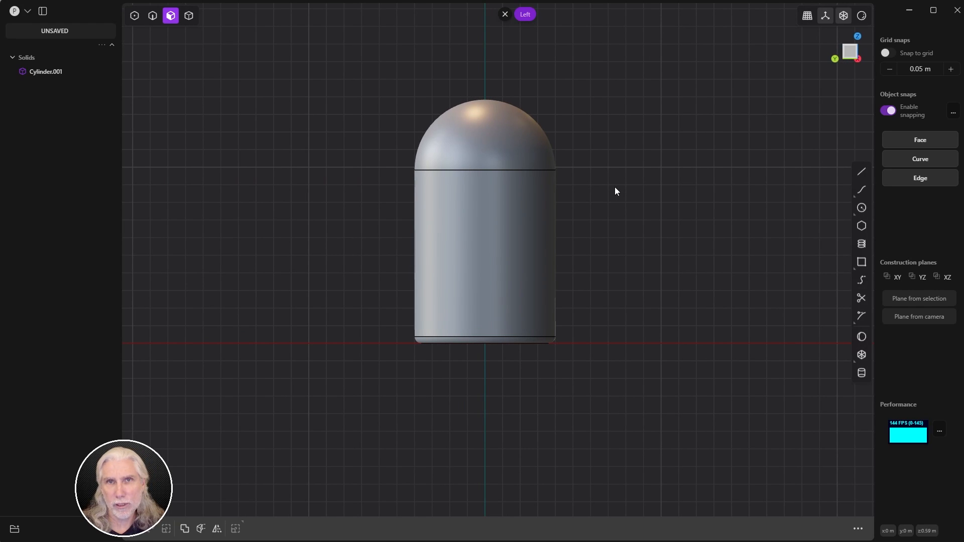
key("KP_3")
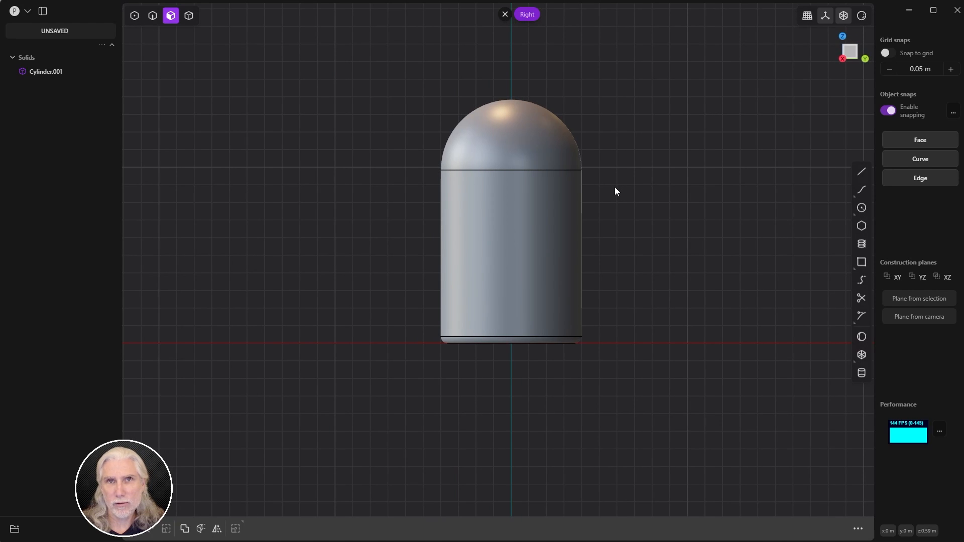
key("ctrl+KP_3")
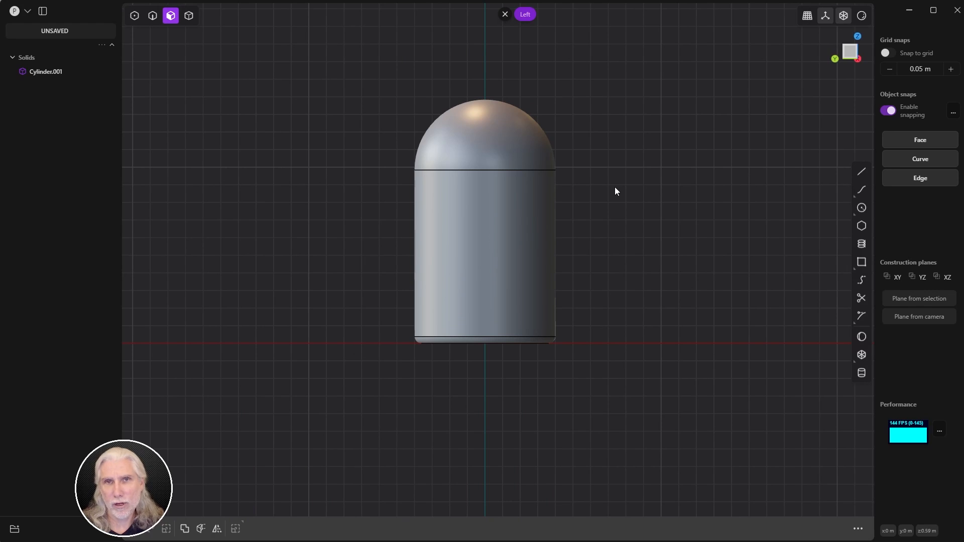
key("KP_1")
key("ctrl+KP_1")
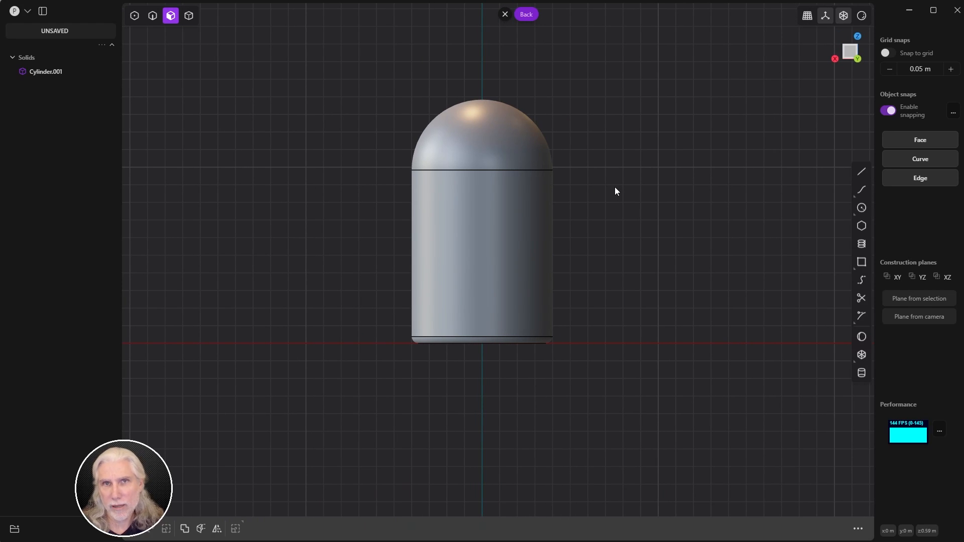
key("KP_3")
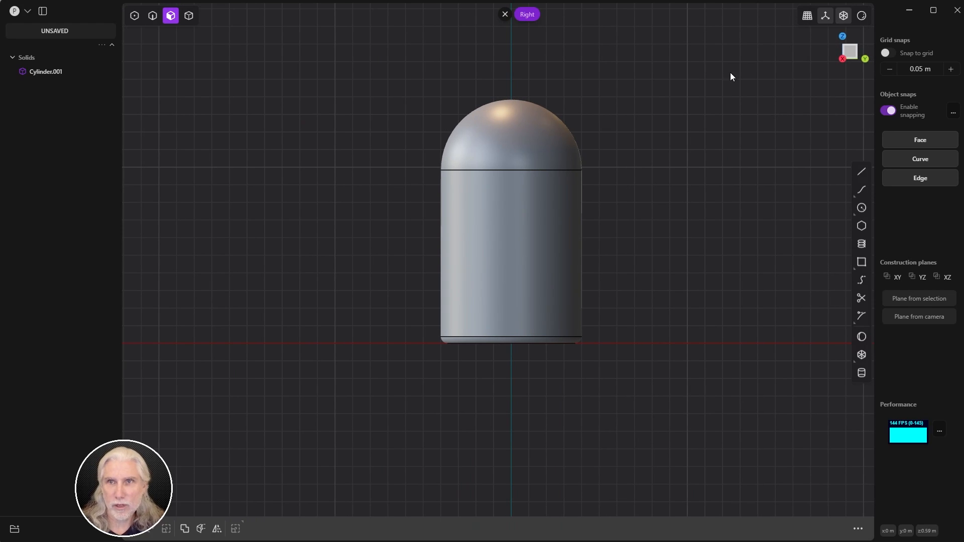
Step: In the Right view, draw horizontal Line.001 across the dome near its top, past both sides
left_click(517, 16)
left_click(836, 61)
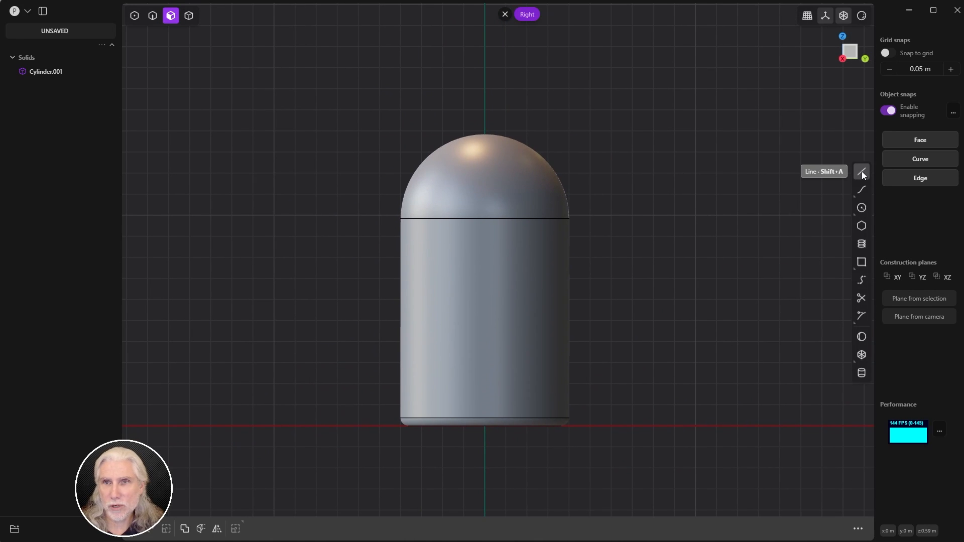
left_click(860, 172)
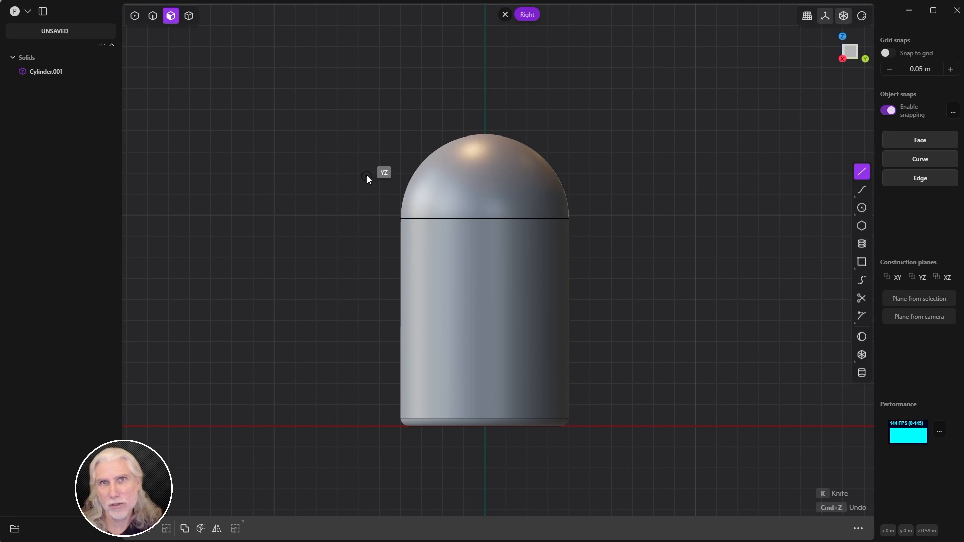
left_click(356, 166)
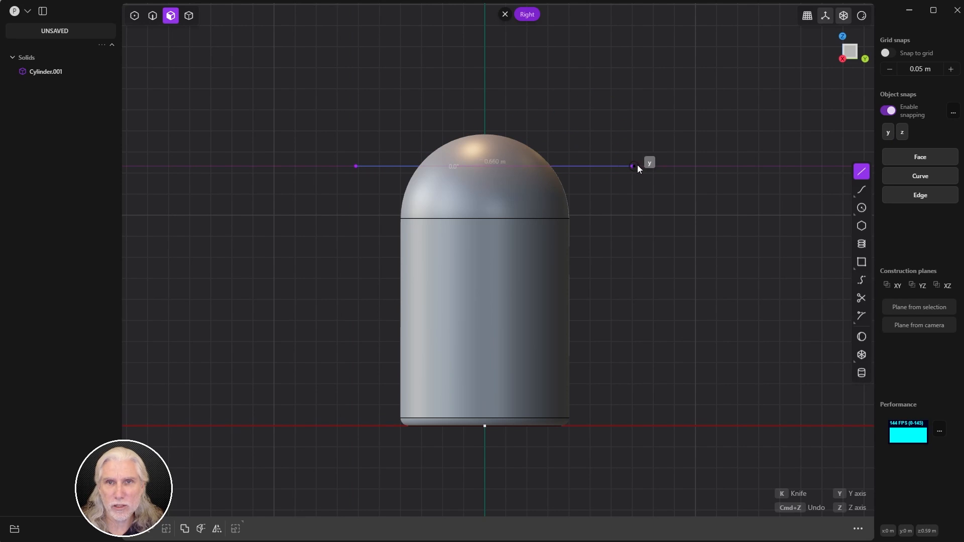
left_click(621, 166)
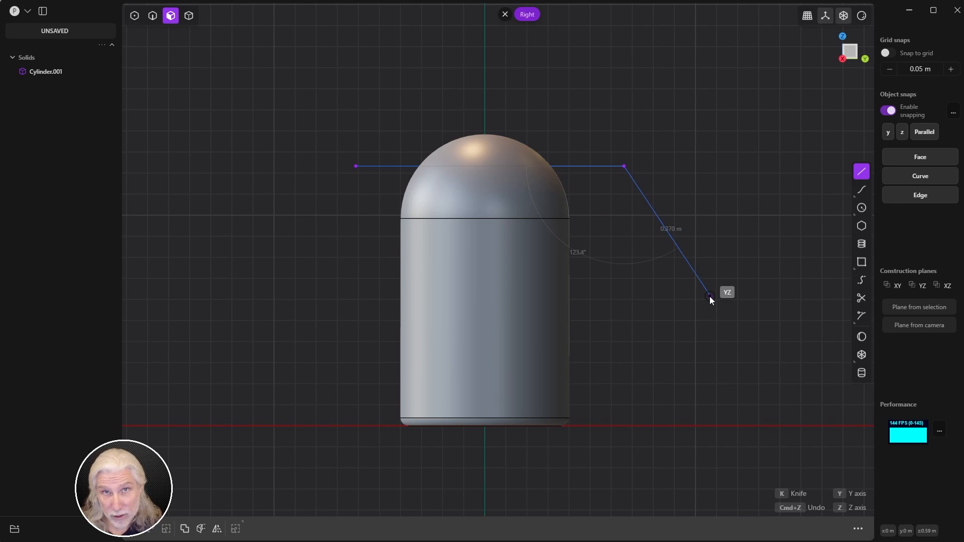
right_click(707, 264)
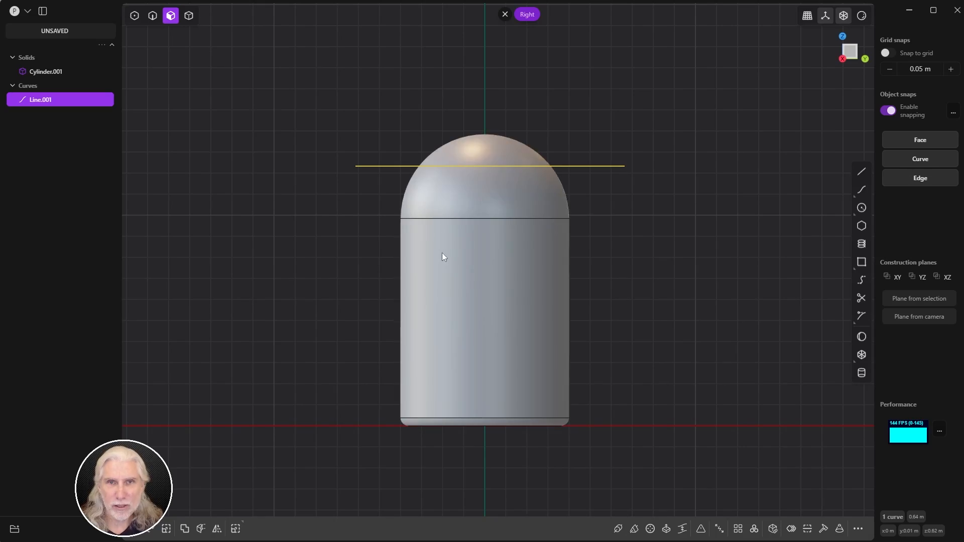
middle_click_drag(355, 249, 686, 181)
middle_click_drag(635, 198, 568, 164)
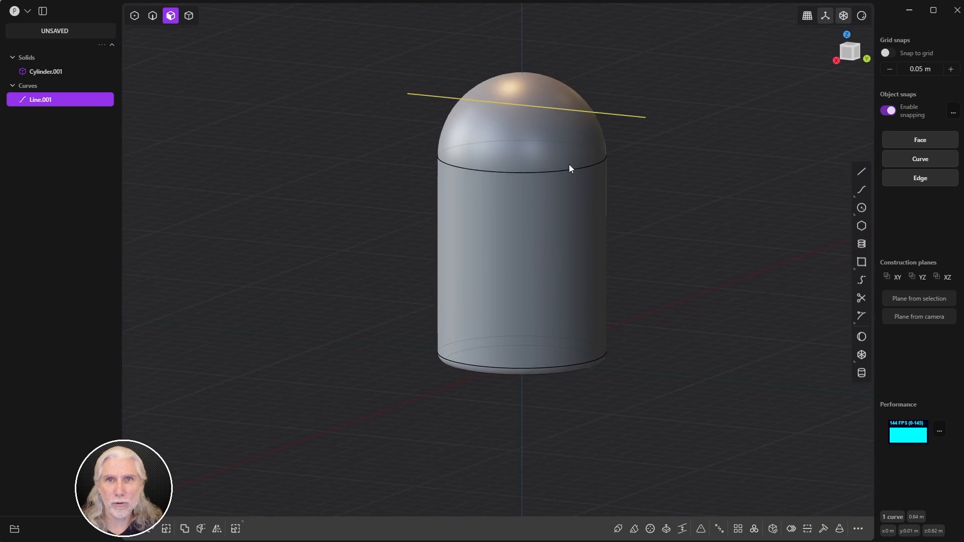
left_click(843, 57)
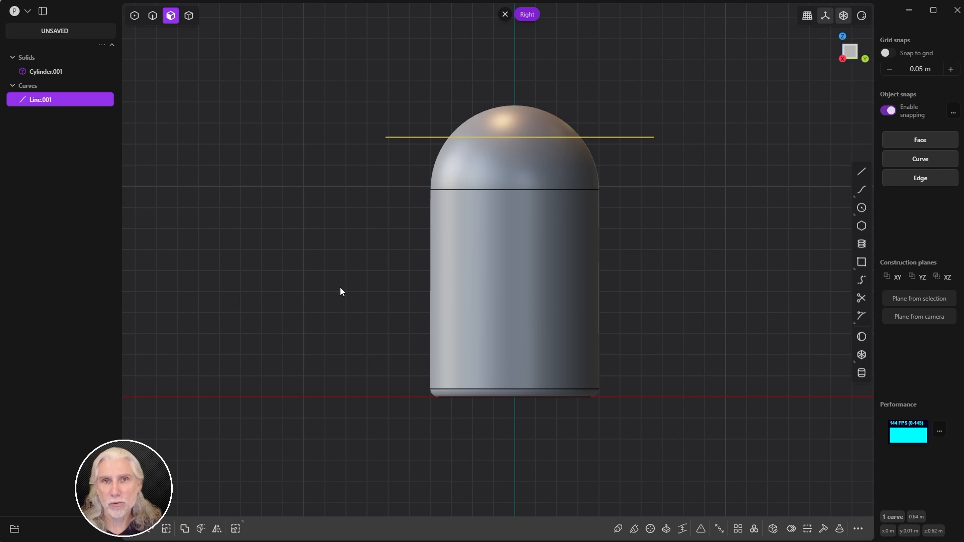
Step: Cut the cylinder with Line.001, splitting off the dome's top cap
key("c")
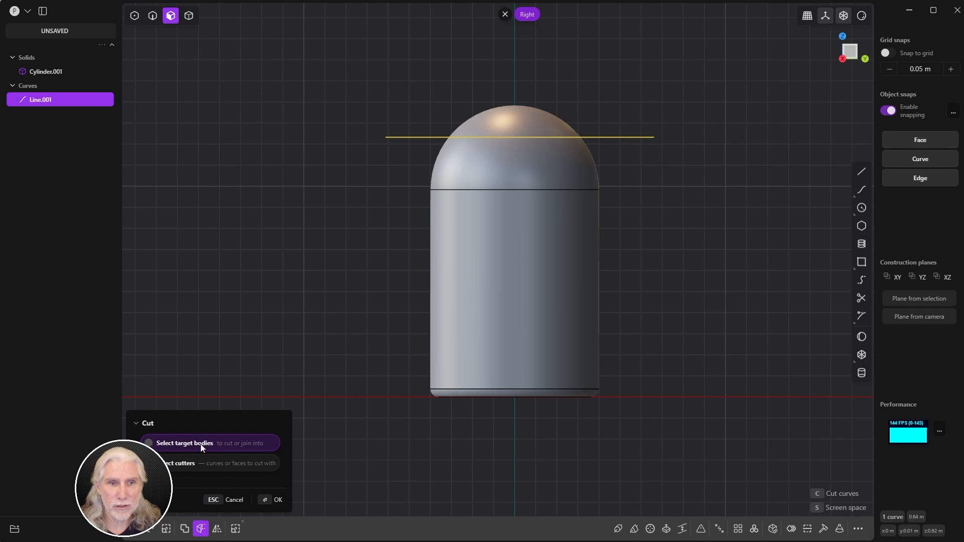
left_click(497, 270)
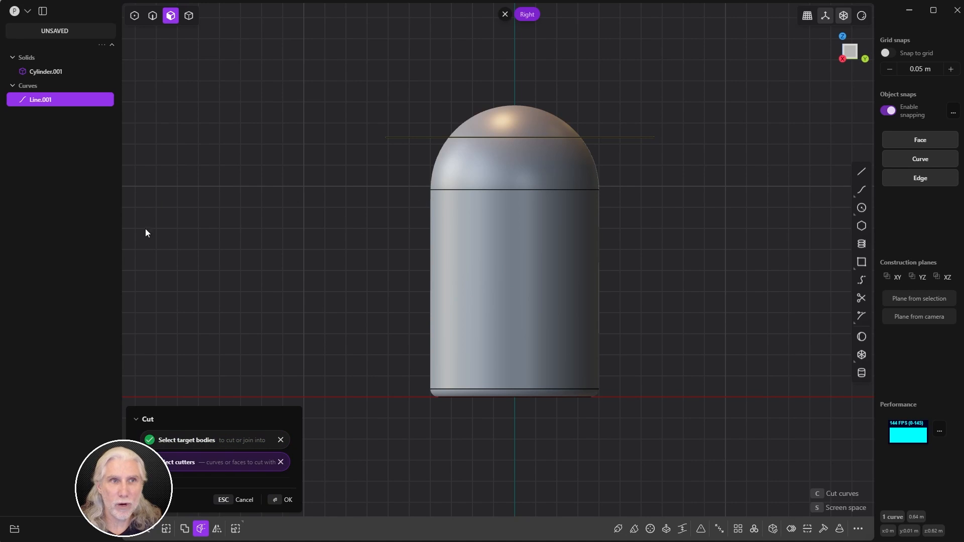
left_click(280, 500)
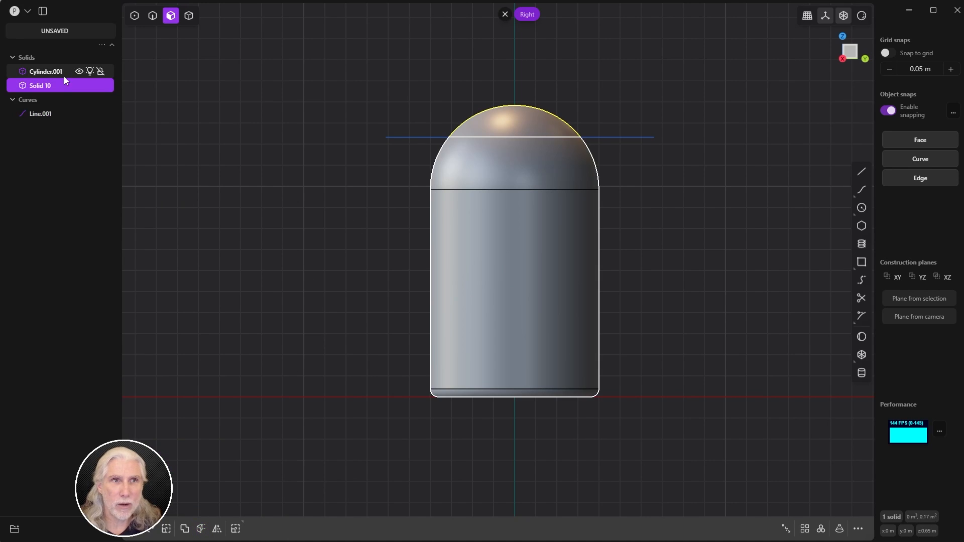
Step: Select the separated dome cap, Solid 10, as a whole solid
left_click(523, 120)
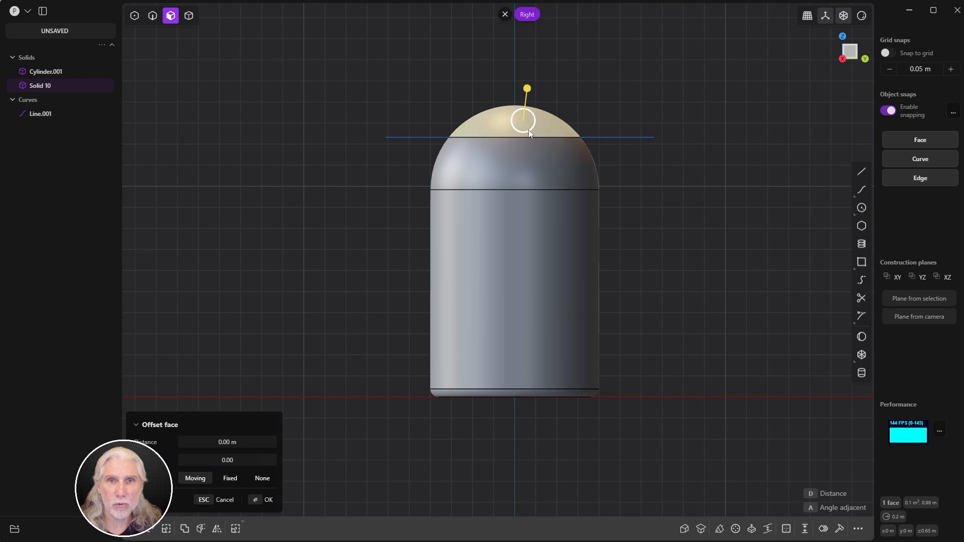
key("5")
key("4")
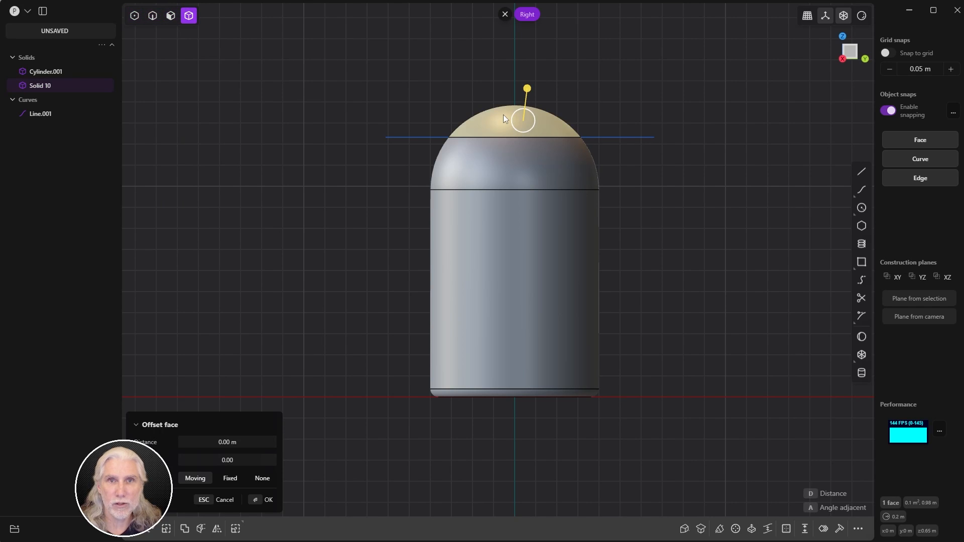
key("Escape")
left_click(507, 121)
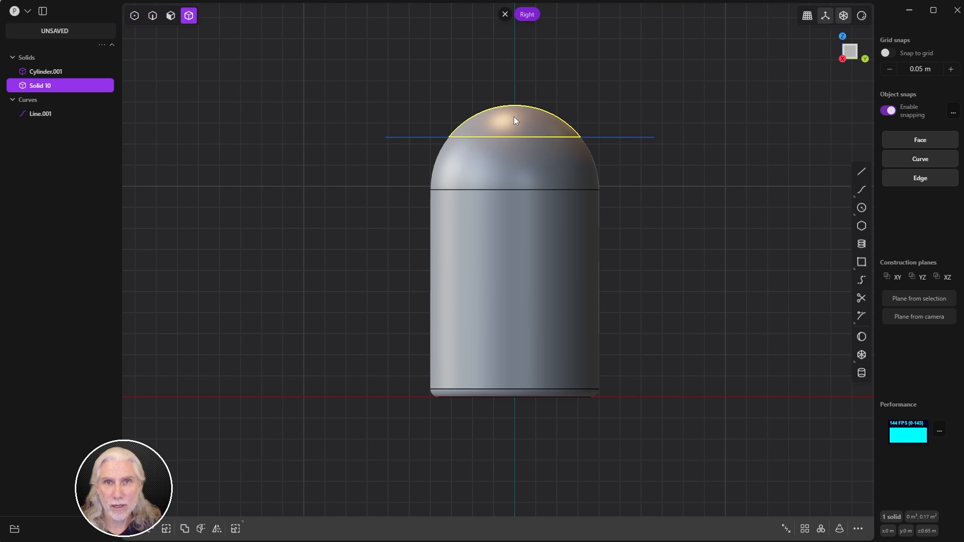
Step: Move the dome cap up and away to inspect the cylinder's cut top face
key("g")
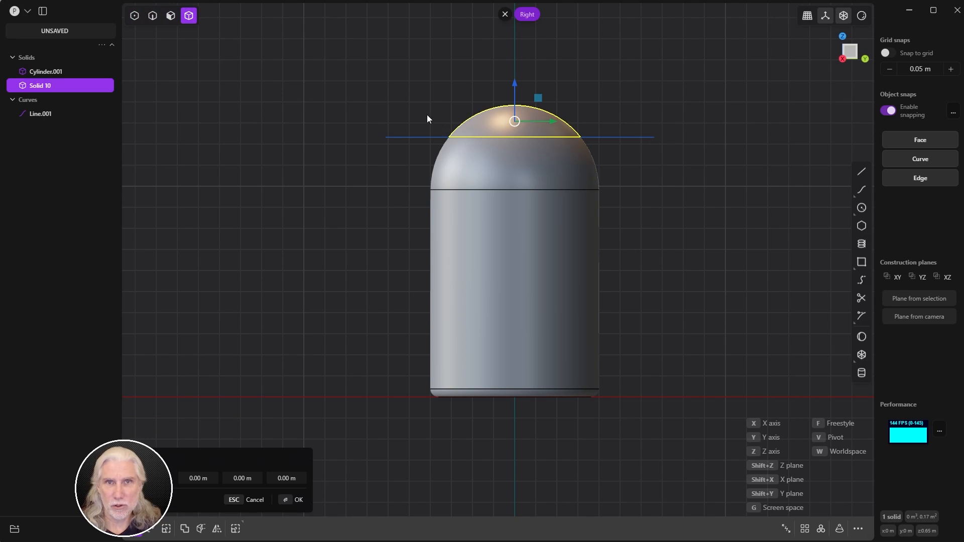
left_click_drag(514, 121, 408, 78)
middle_click_drag(460, 167, 483, 200)
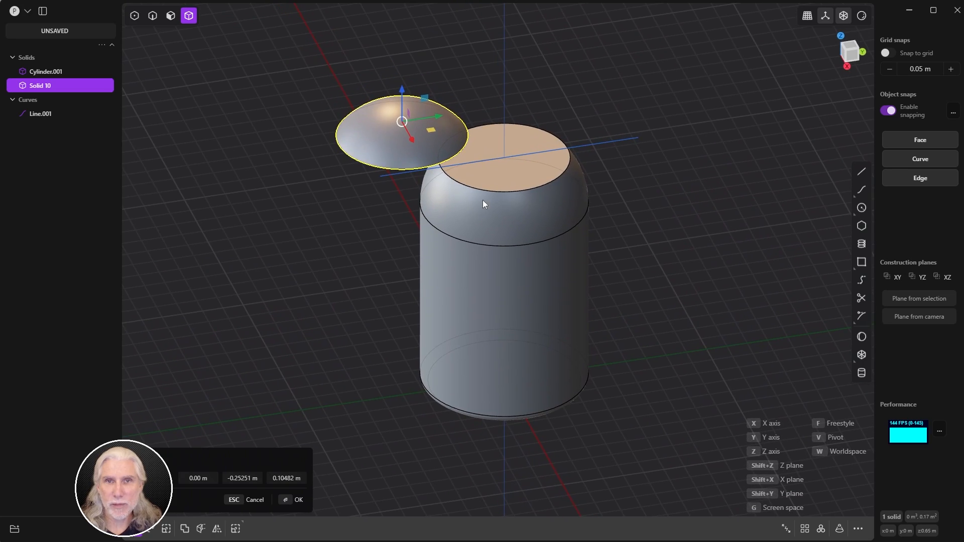
left_click(809, 18)
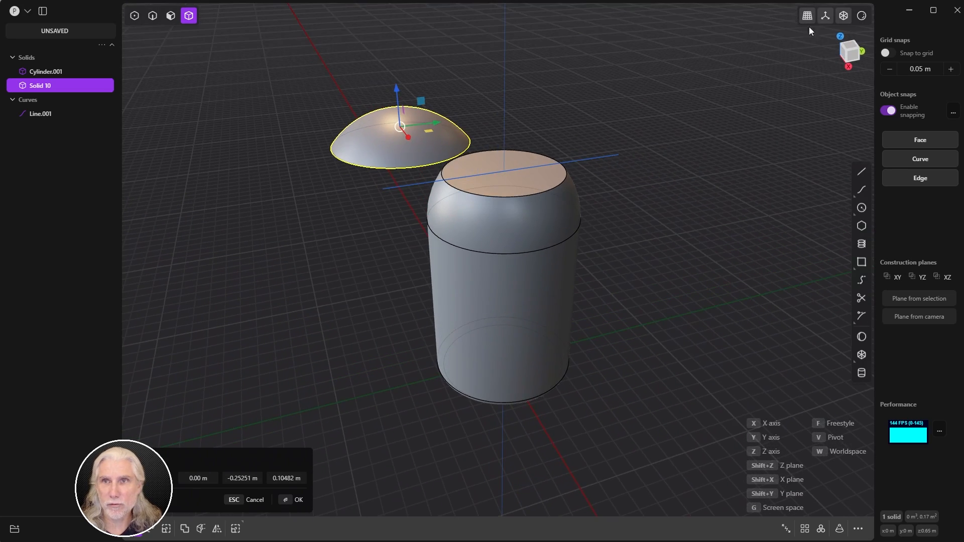
middle_click_drag(628, 168, 576, 155)
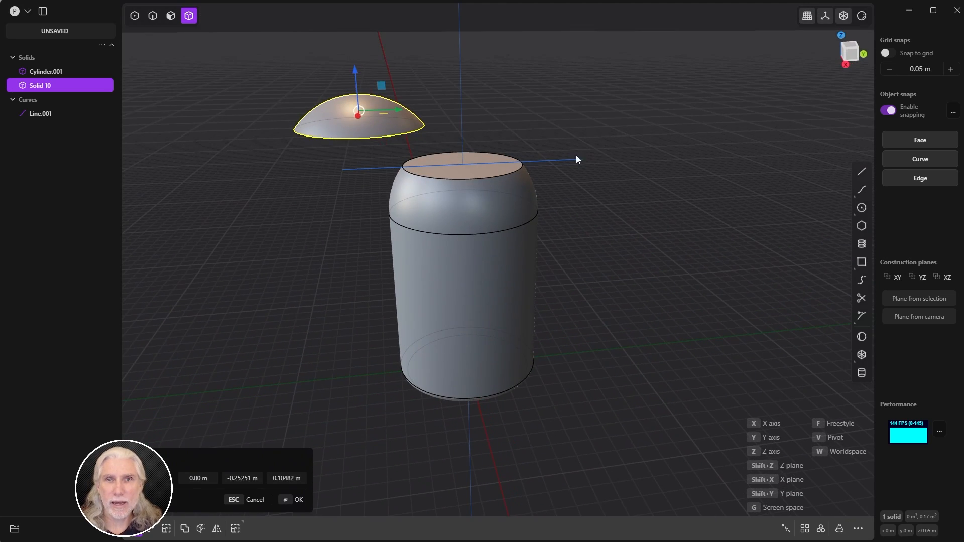
left_click_drag(359, 110, 331, 109)
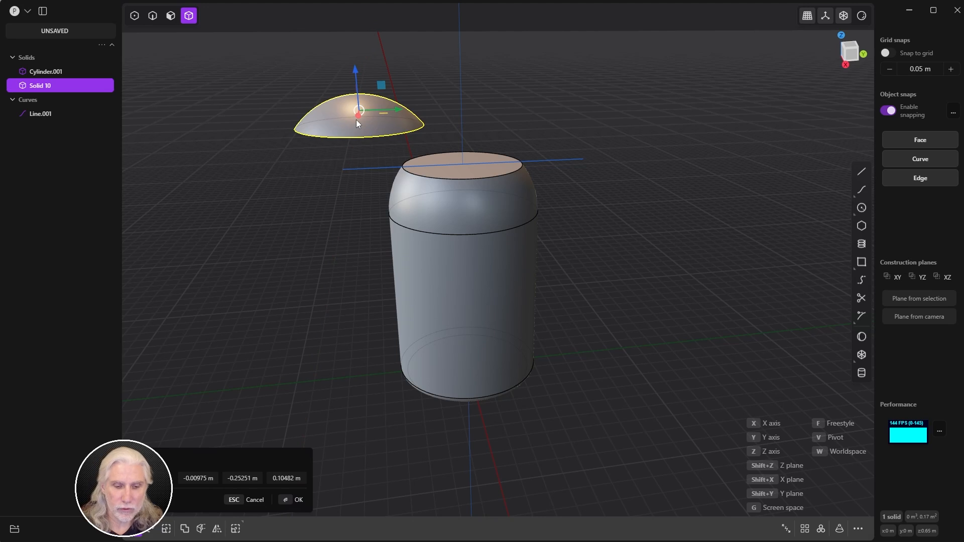
Step: Delete the cap Solid 10 and the cutting line Line.001
key("Delete")
middle_click_drag(474, 262, 513, 264, "shift")
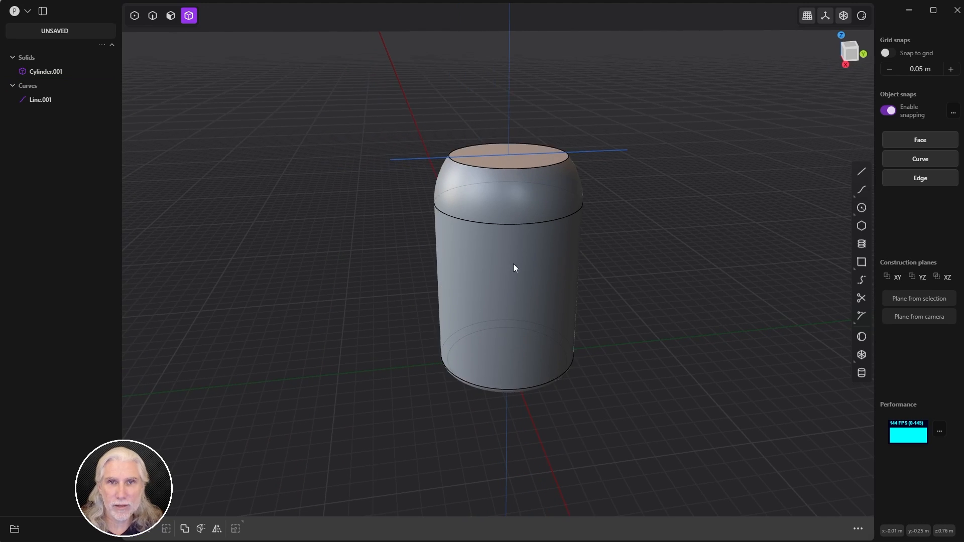
left_click(64, 99)
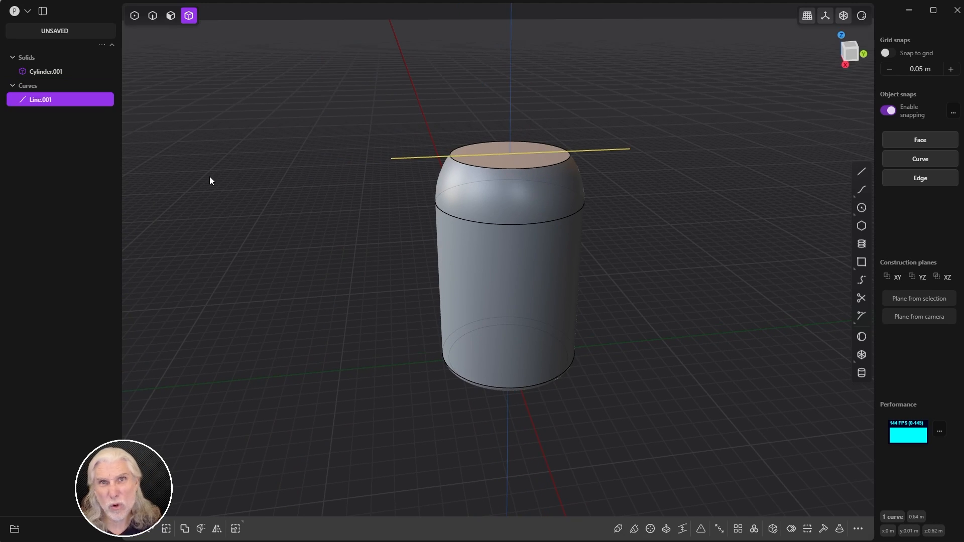
key("Delete")
middle_click_drag(545, 307, 522, 293)
scroll(513, 265, "up", 3)
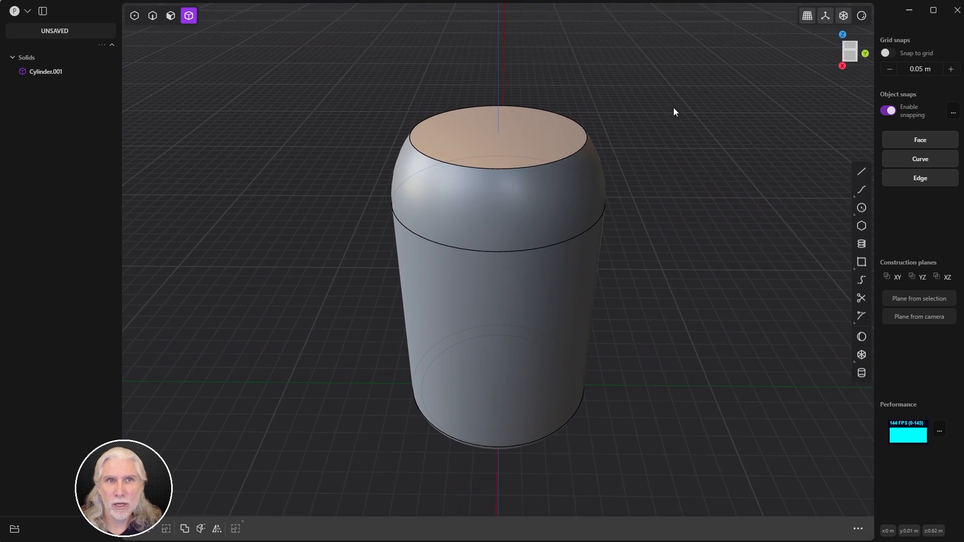
Step: Select Cylinder.001's flat top face and begin an inward offset curve of about 0.054 m
key("3")
left_click(505, 138)
key("o")
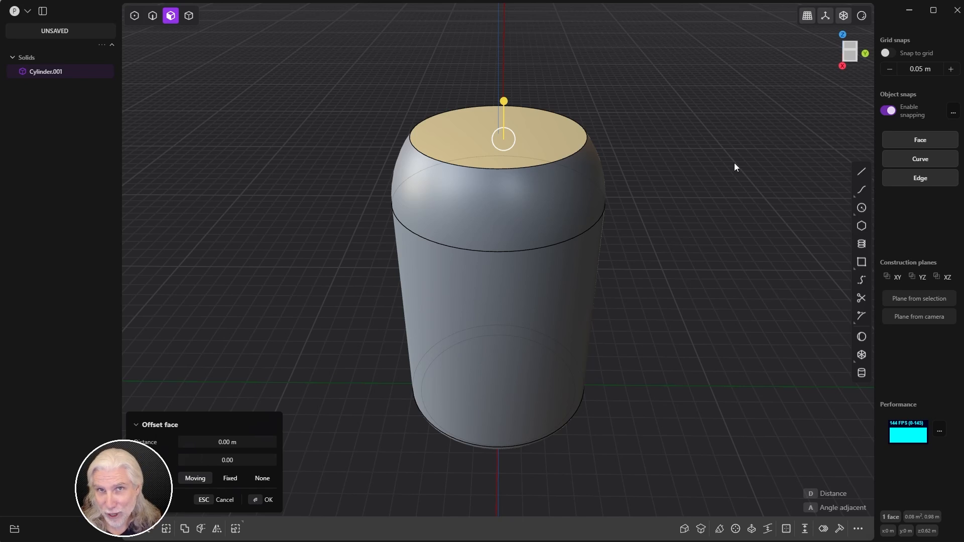
key("o")
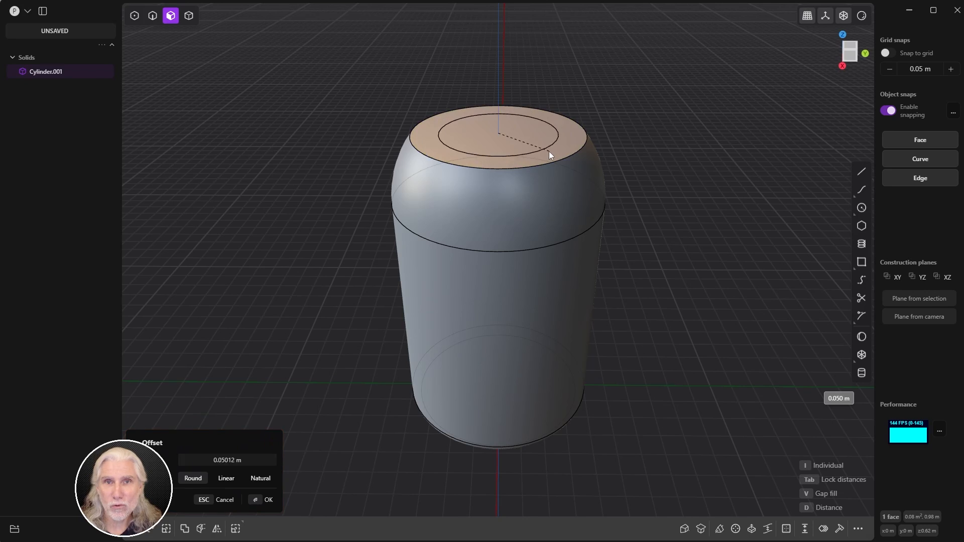
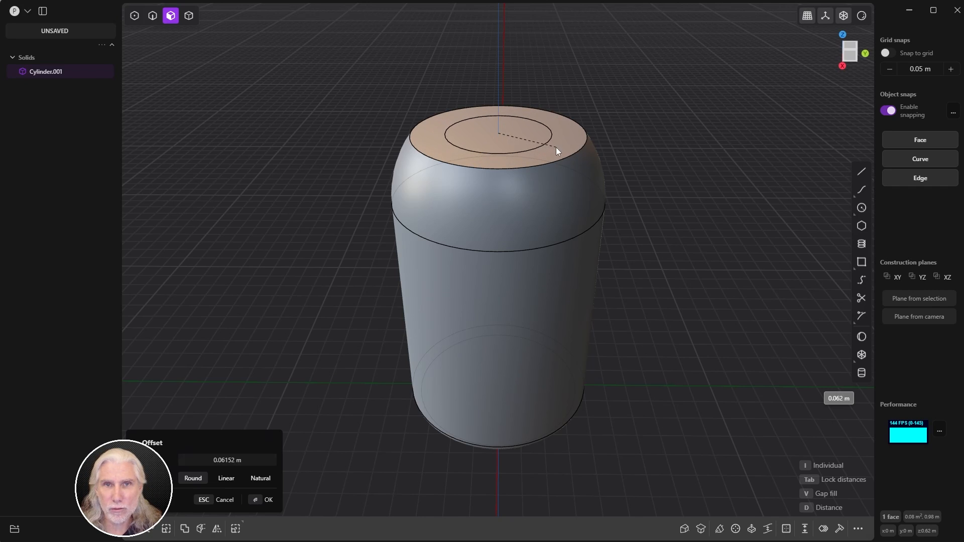
Step: Inset a circle on the cylinder's top and sink its inner face about -0.13 m into a recess
left_click(562, 147)
right_click(564, 149)
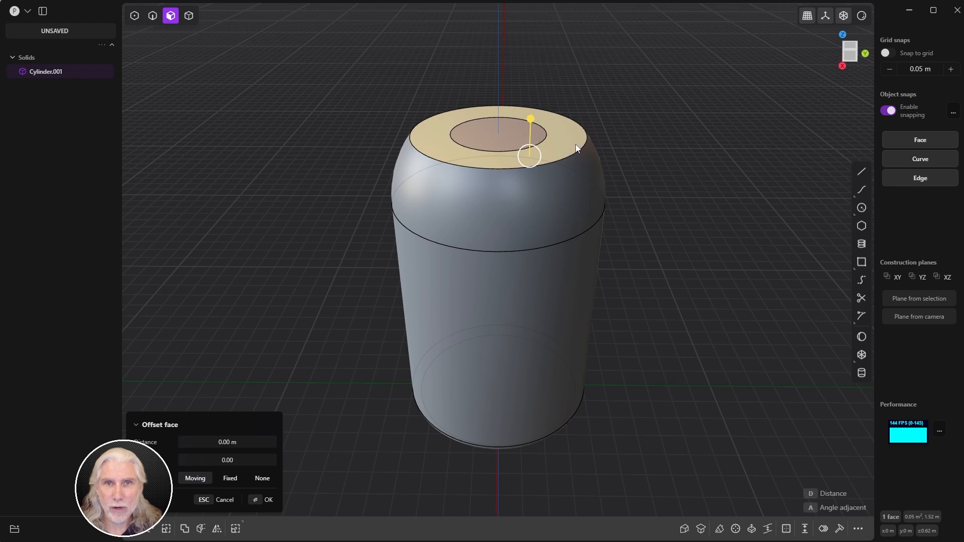
middle_click_drag(601, 148, 648, 165)
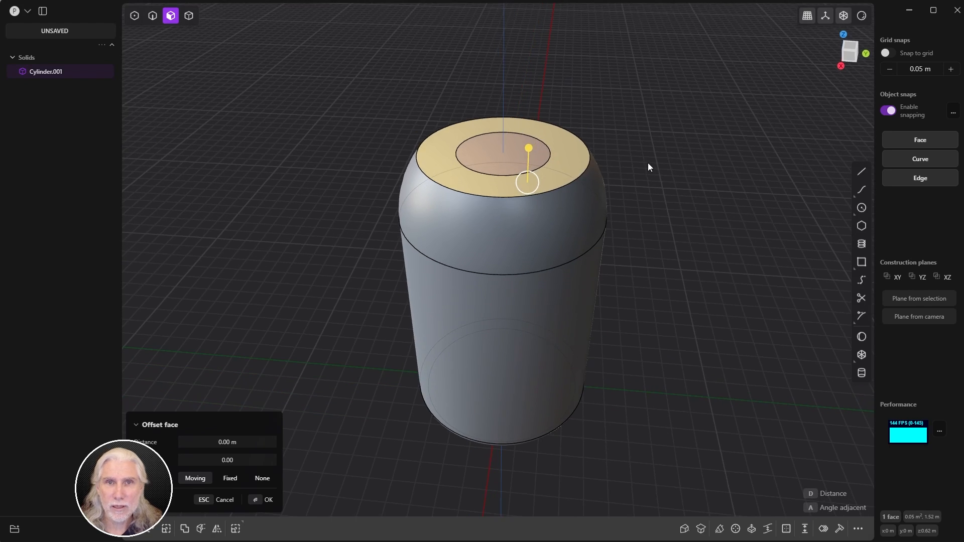
left_click(505, 157)
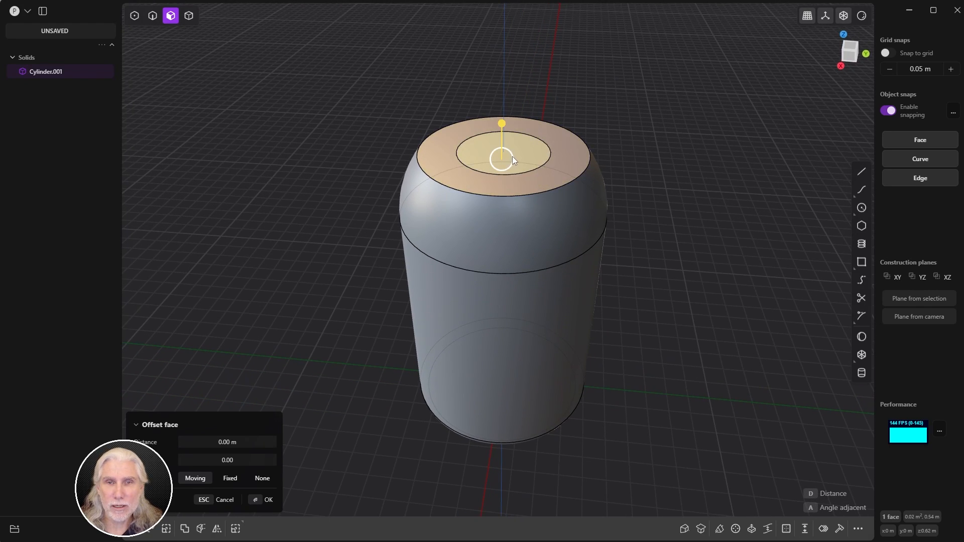
left_click_drag(501, 124, 496, 190)
middle_click_drag(595, 163, 621, 165)
key("Return")
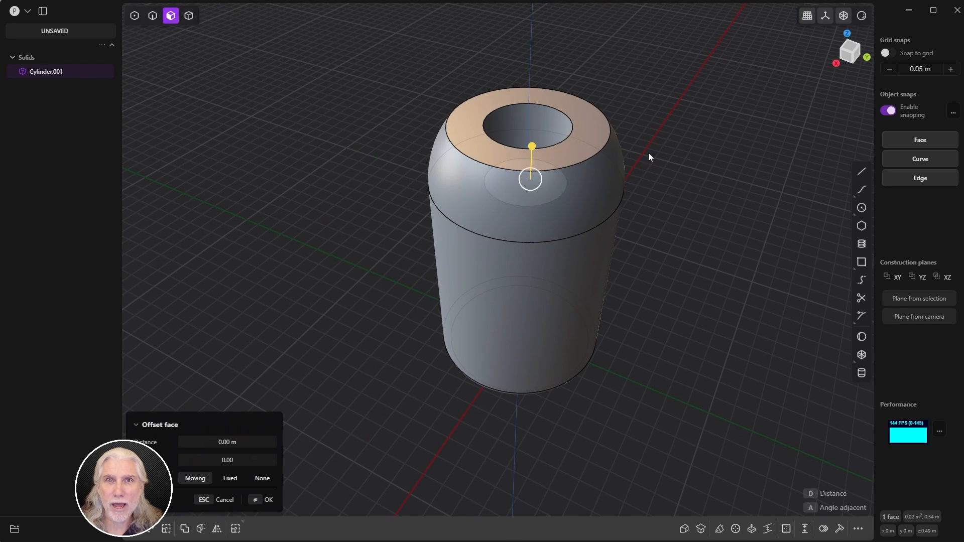
key("Escape")
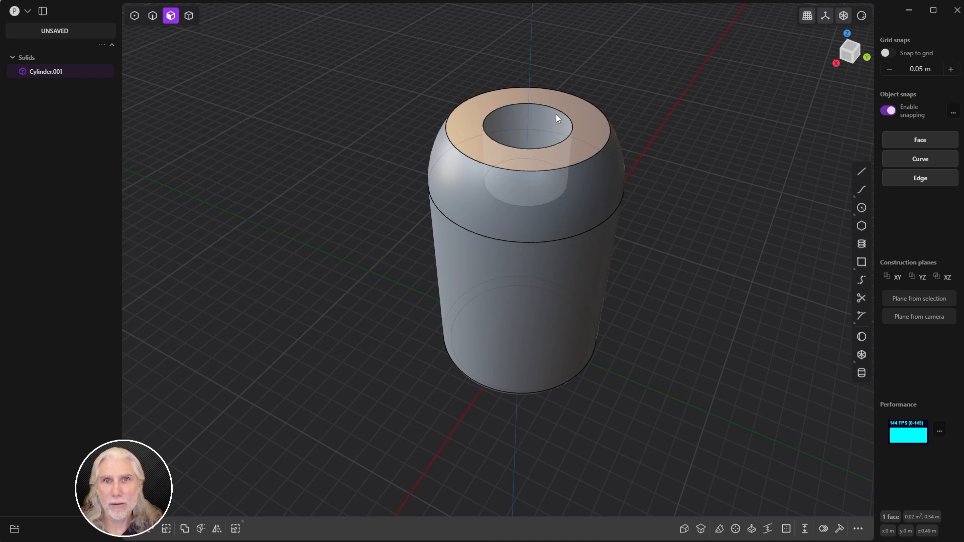
scroll(572, 139, "up", 3)
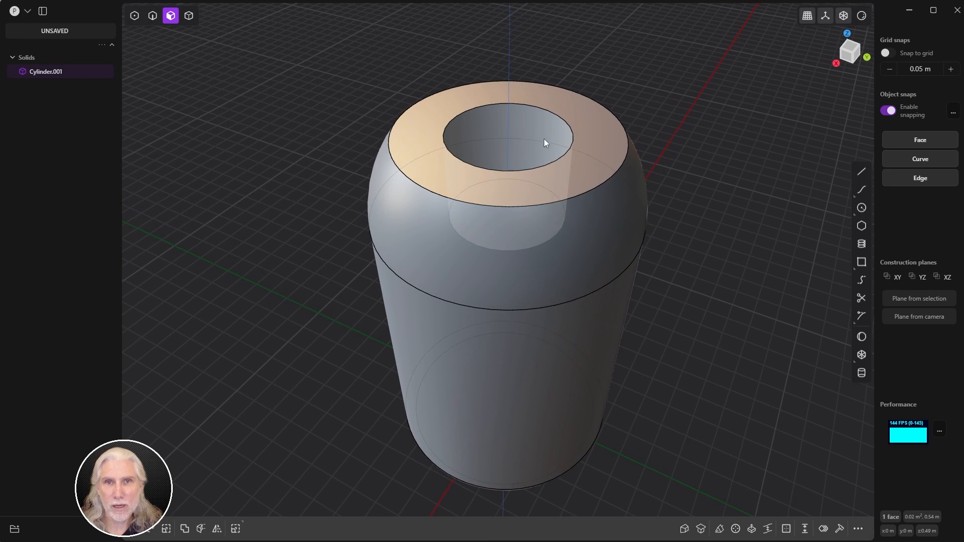
Step: Fillet the recess rim edge with a negative distance of about -0.057 m to flare it outward
key("2")
left_click(537, 107)
key("b")
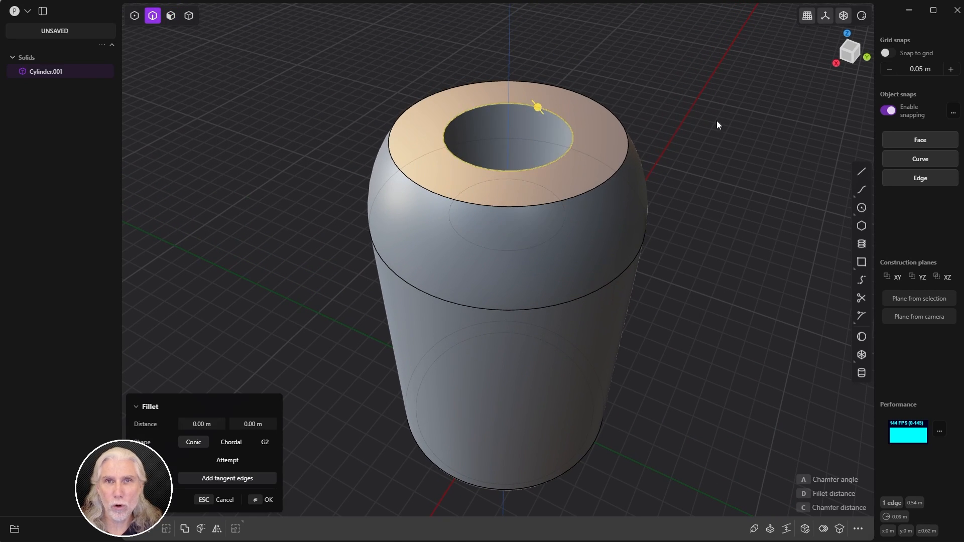
middle_click_drag(680, 148, 604, 147)
scroll(672, 137, "down", 2)
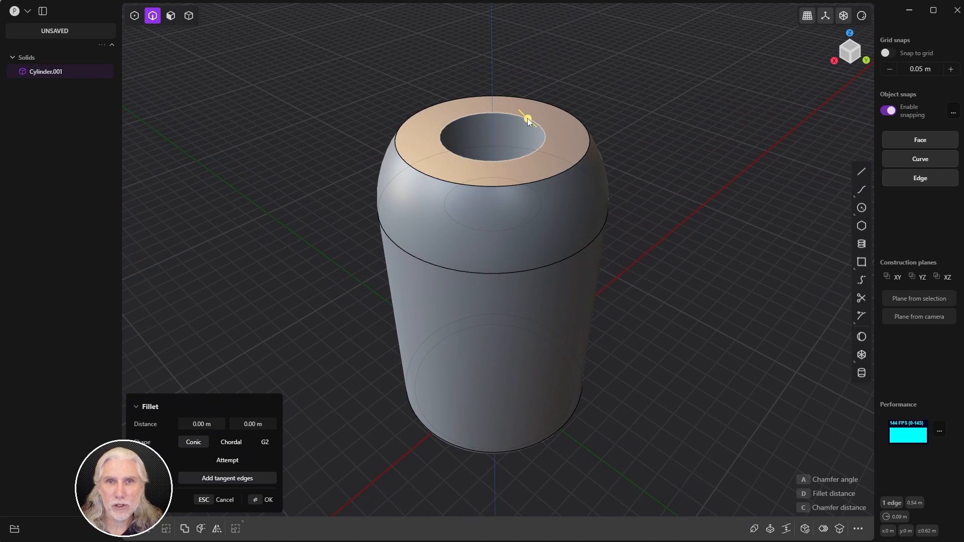
left_click_drag(528, 118, 598, 122)
scroll(477, 140, "up", 5)
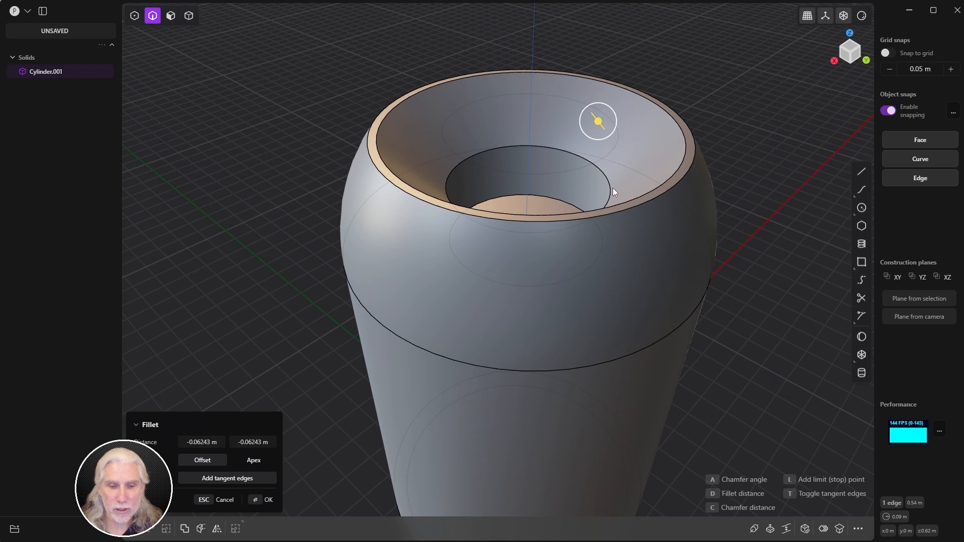
key("Return")
Step: Select the floor face of the recess
middle_click_drag(592, 155, 505, 181)
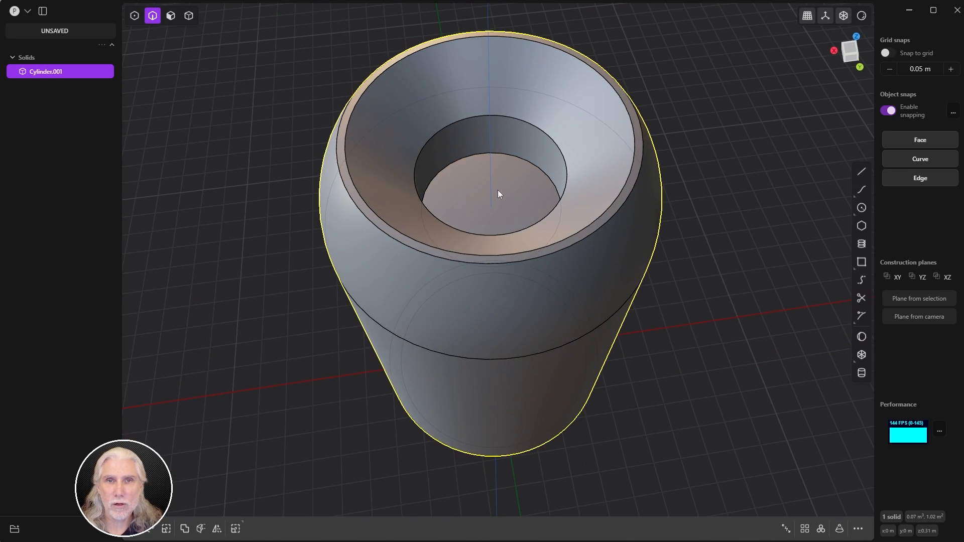
key("3")
left_click(495, 189)
Step: Offset a circle of about 0.023 m inside the recess floor and select its inner disk
middle_click_drag(502, 192, 538, 184)
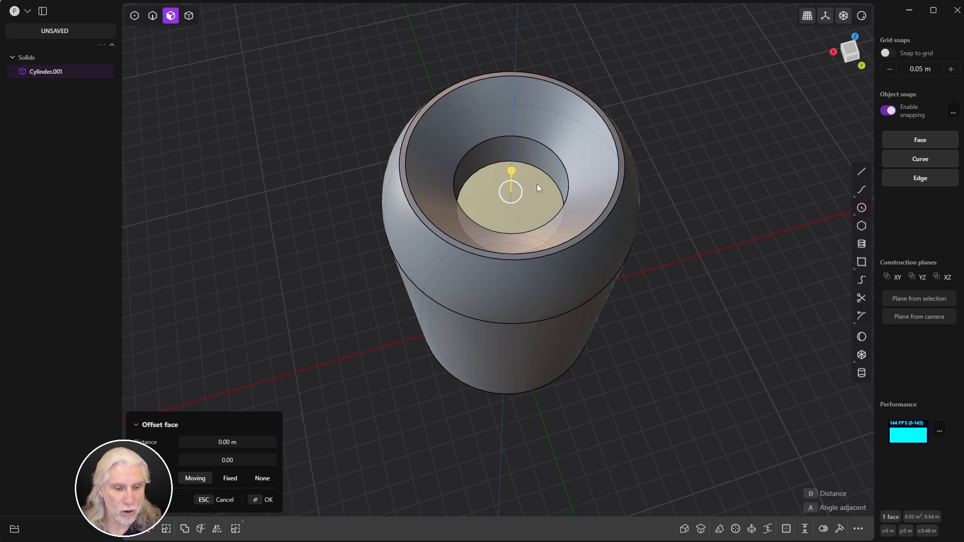
key("o")
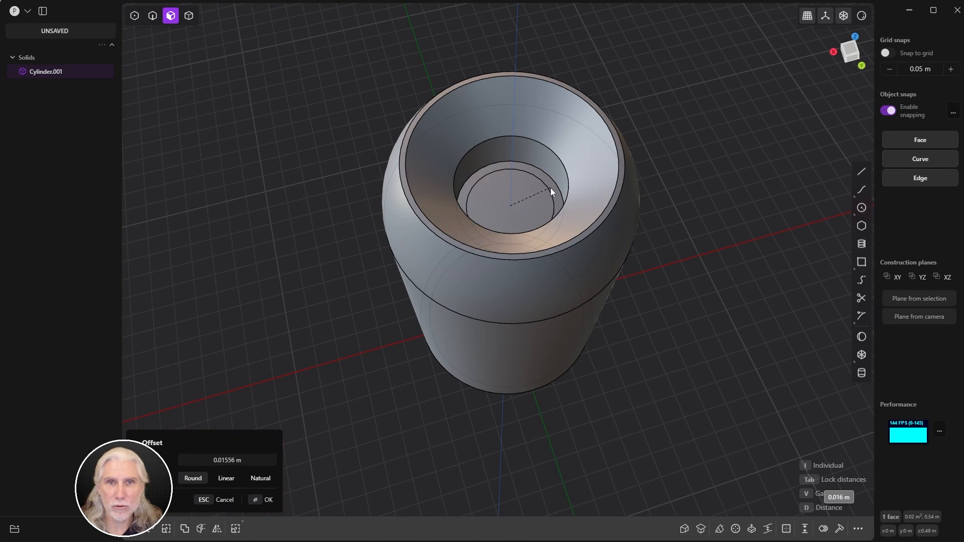
left_click(554, 188)
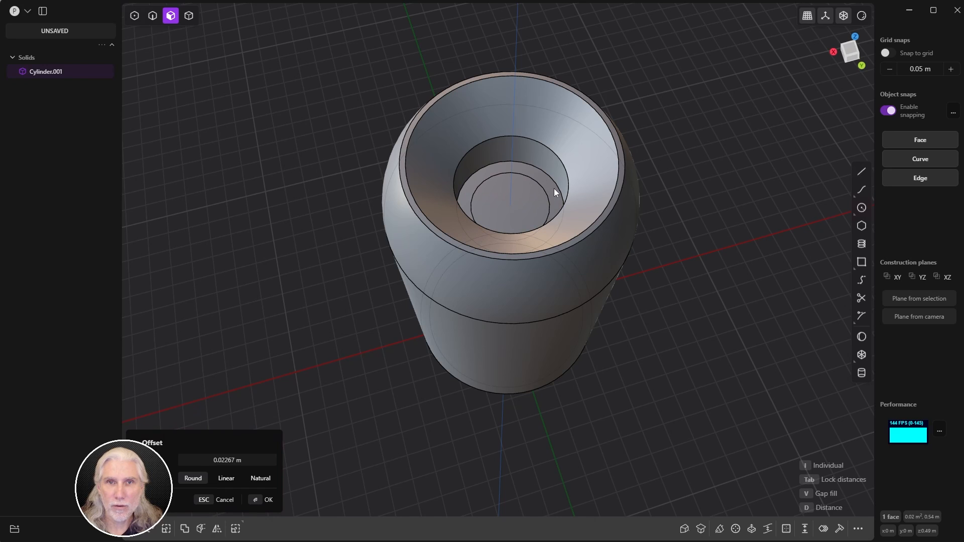
left_click(523, 200)
Step: Raise the floor disk about 0.18 m into a post standing above the rim
left_click_drag(526, 181, 527, 141)
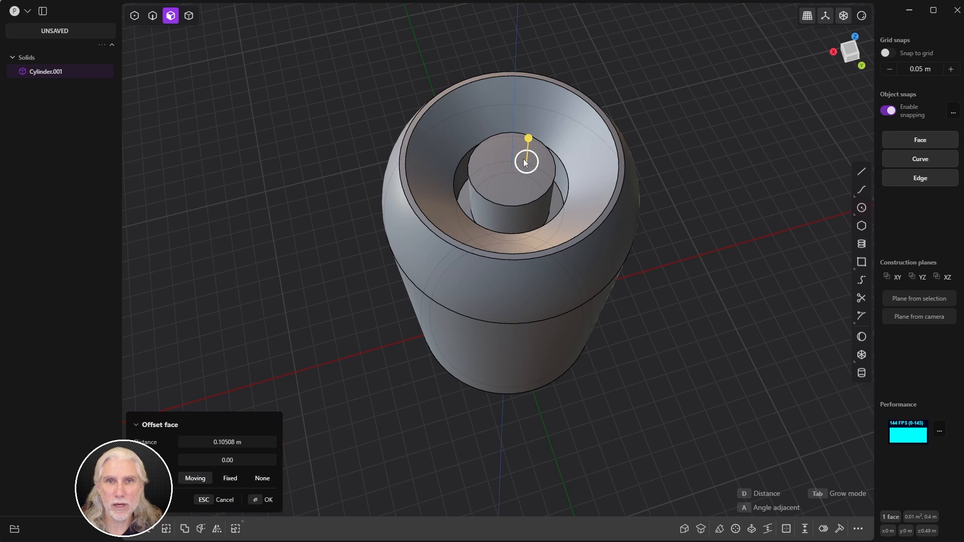
middle_click_drag(526, 213, 519, 152)
left_click_drag(520, 153, 521, 99)
middle_click_drag(520, 102, 391, 154)
middle_click_drag(494, 251, 514, 168)
left_click(836, 59)
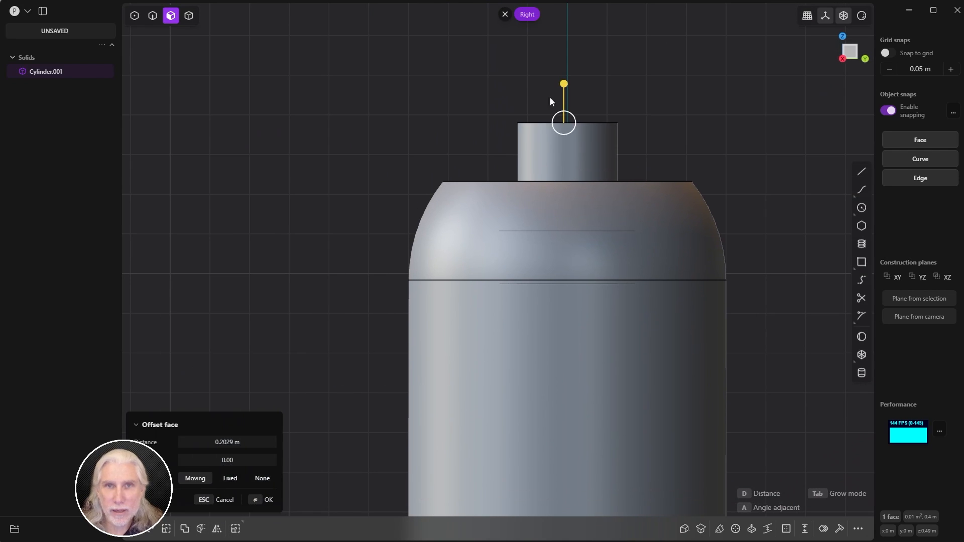
mouse_move(563, 85)
left_mouse_down()
mouse_move(556, 139)
mouse_move(557, 103)
left_mouse_up()
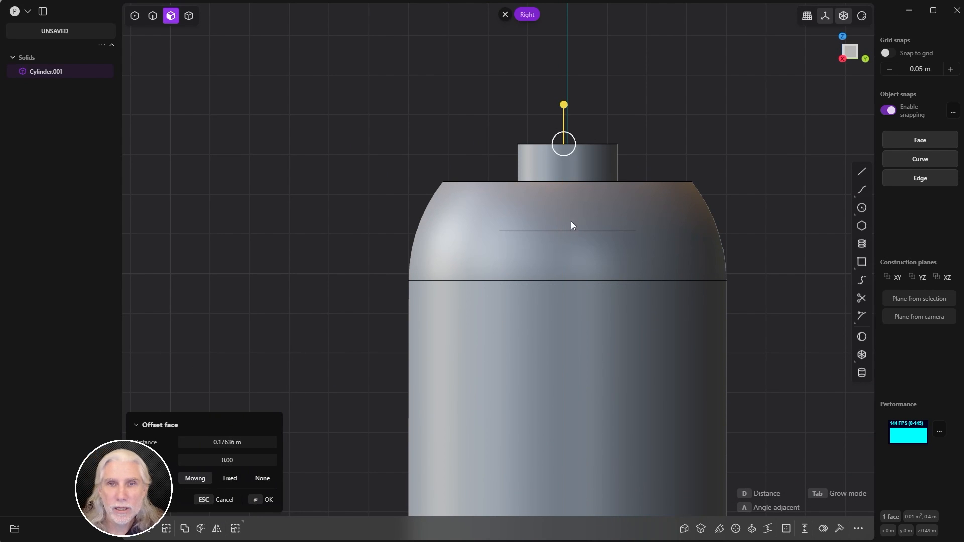
middle_click_drag(546, 215, 647, 220)
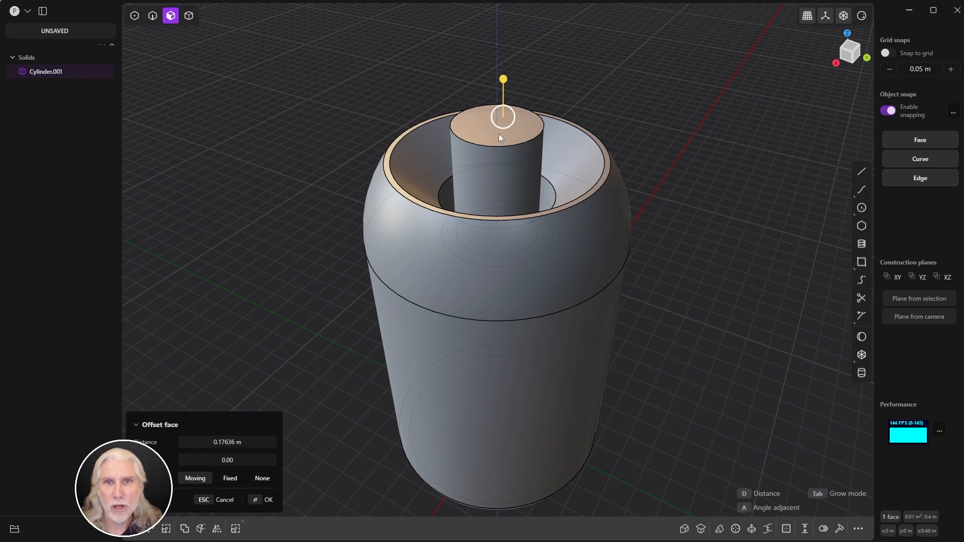
left_click(274, 499)
middle_click_drag(318, 342, 318, 321)
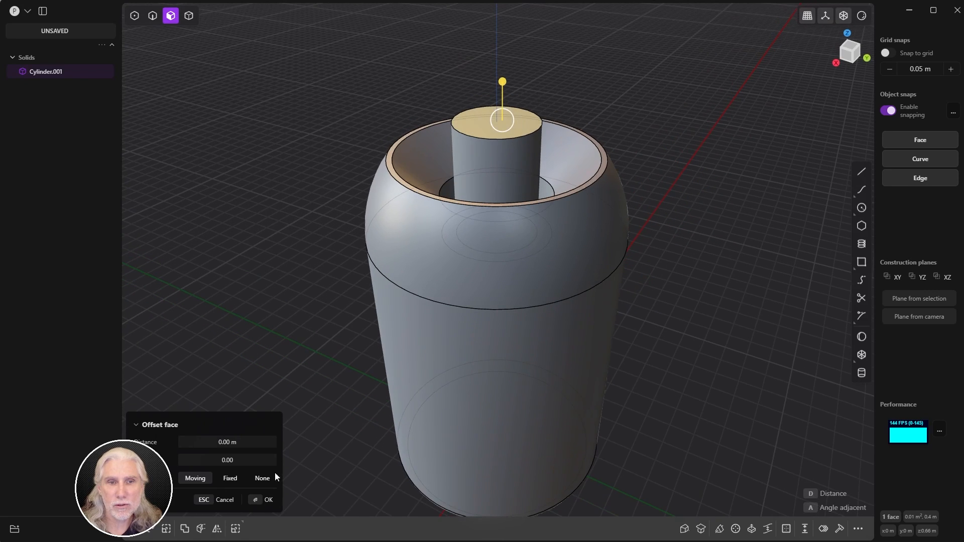
left_click(266, 499)
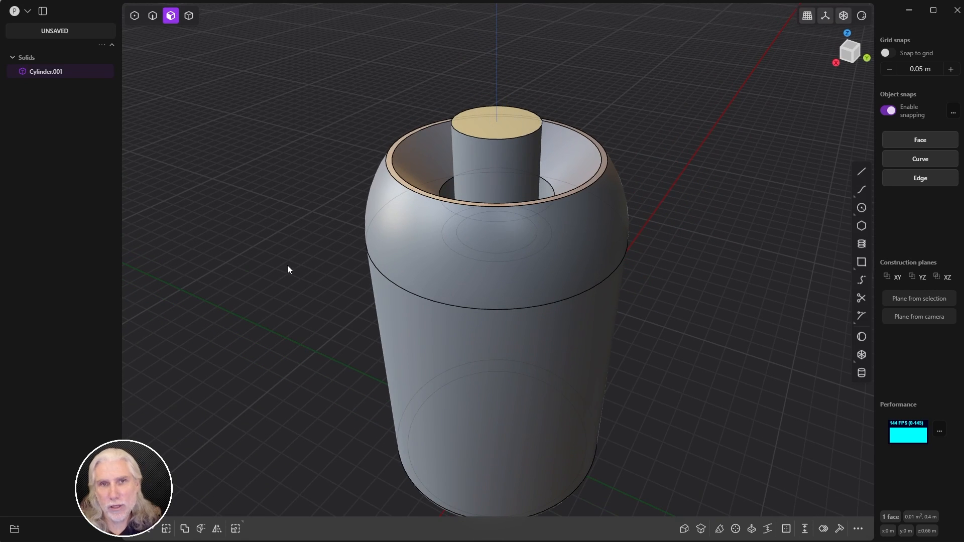
Step: Match the post's top face to the cup rim's top surface so it sits at rim level
left_click(701, 530)
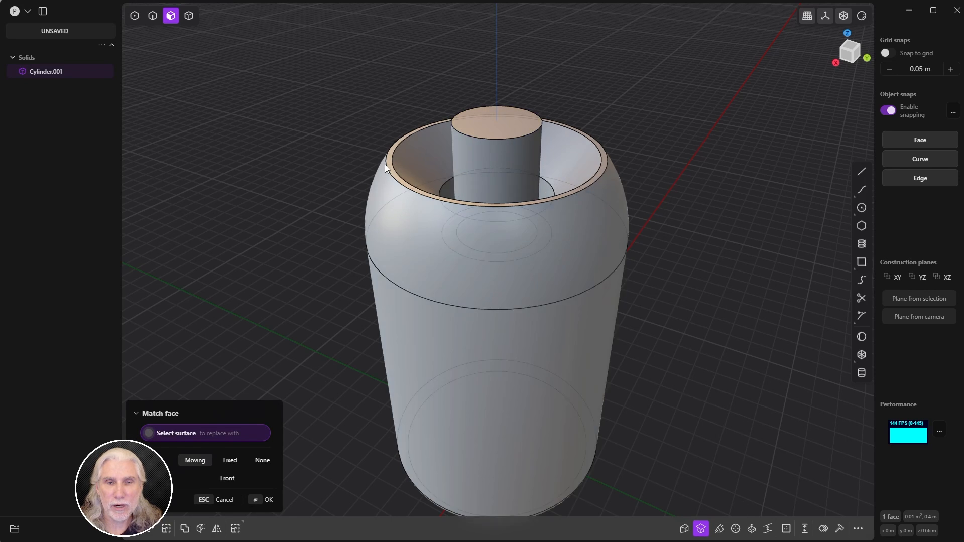
scroll(384, 164, "up", 6)
scroll(371, 227, "down", 5)
left_click(368, 224)
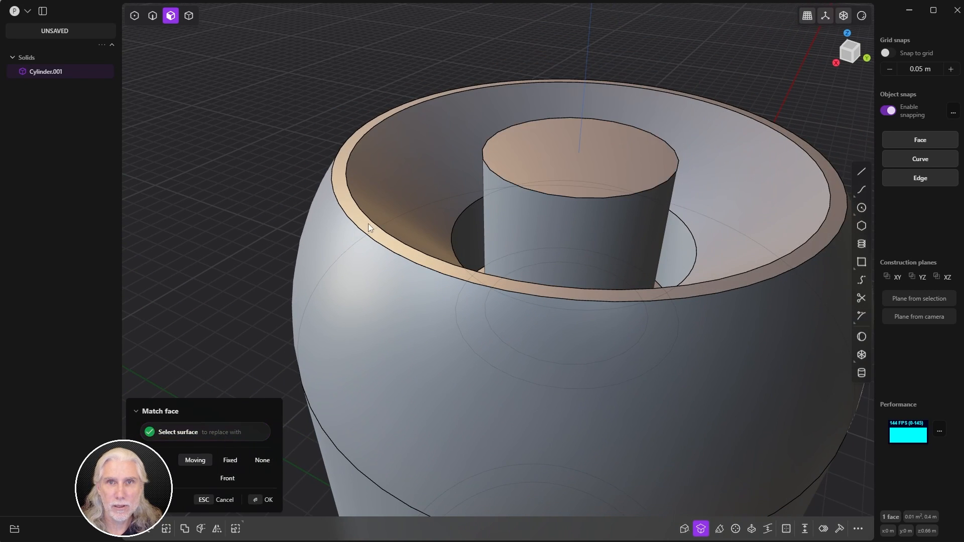
middle_click_drag(369, 224, 551, 271)
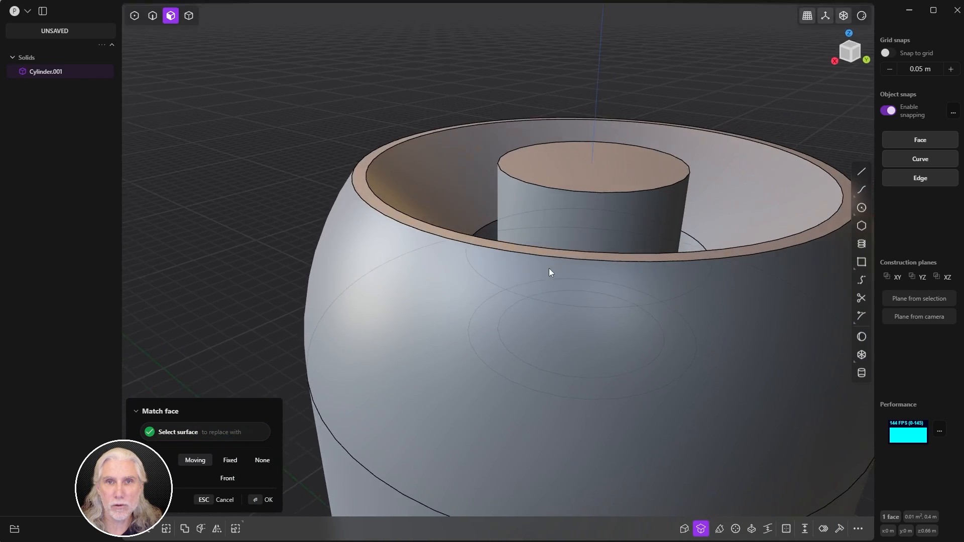
scroll(545, 237, "down", 4)
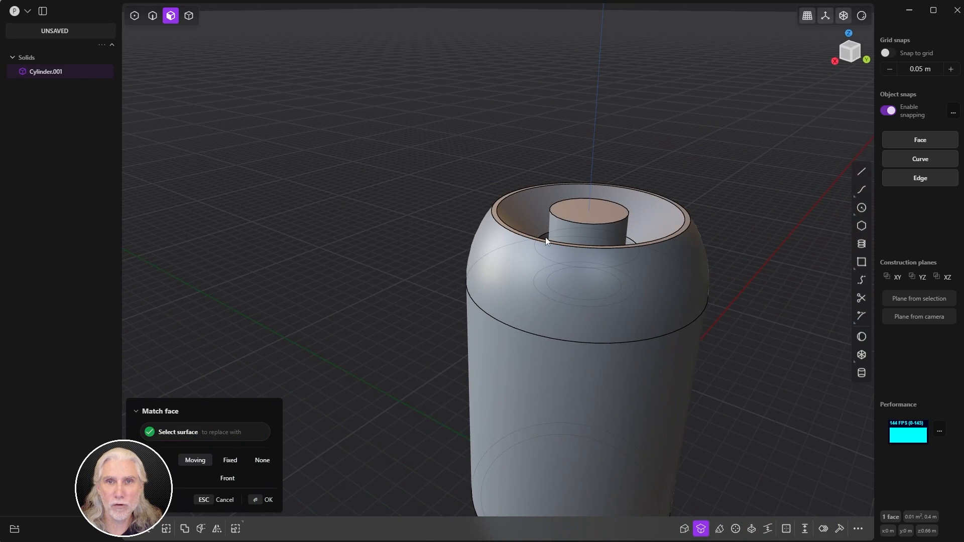
left_click(266, 500)
middle_click_drag(450, 323, 326, 332)
left_click(266, 498)
left_click(308, 389)
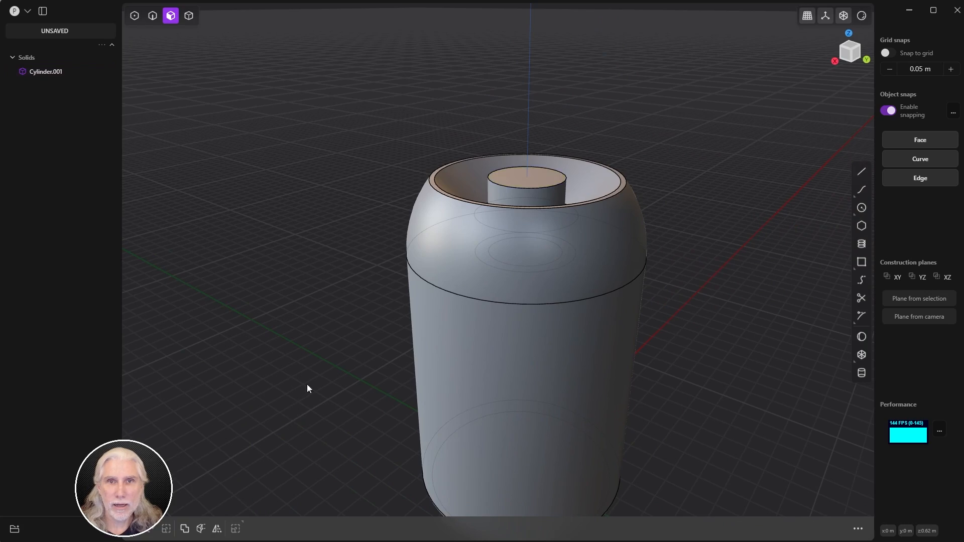
middle_click_drag(308, 389, 434, 304)
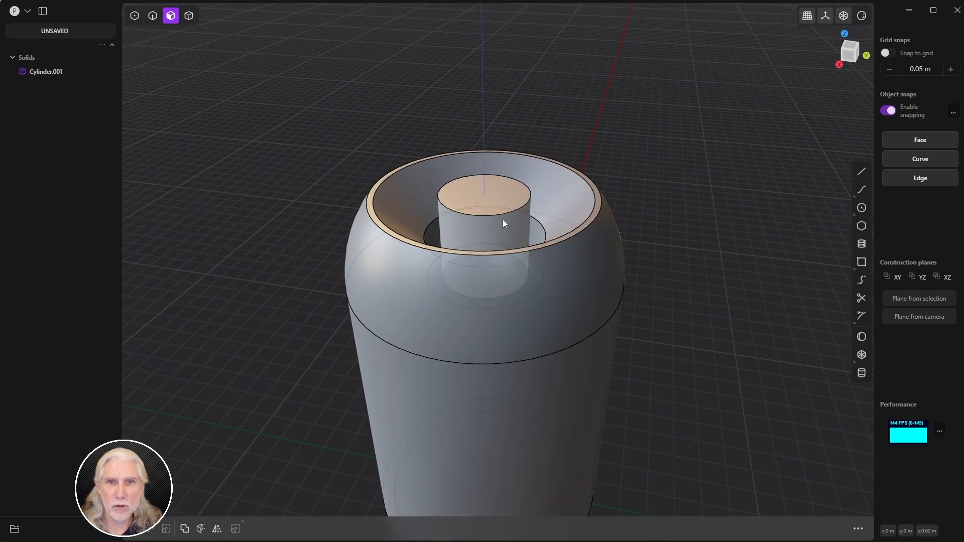
Step: Fillet the post's top edge by about 0.044 m into a domed cap, then deselect
key("2")
left_click(495, 214)
key("f")
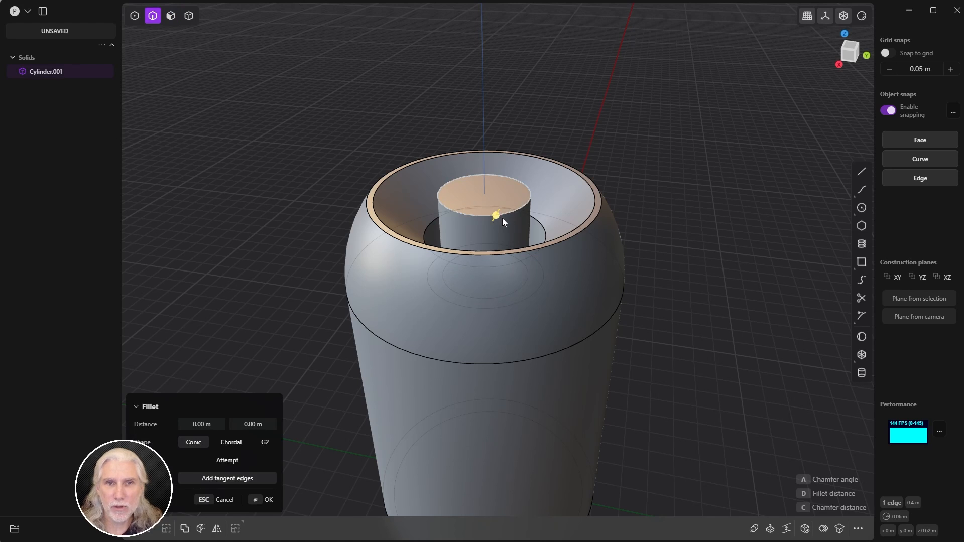
scroll(495, 199, "up", 4)
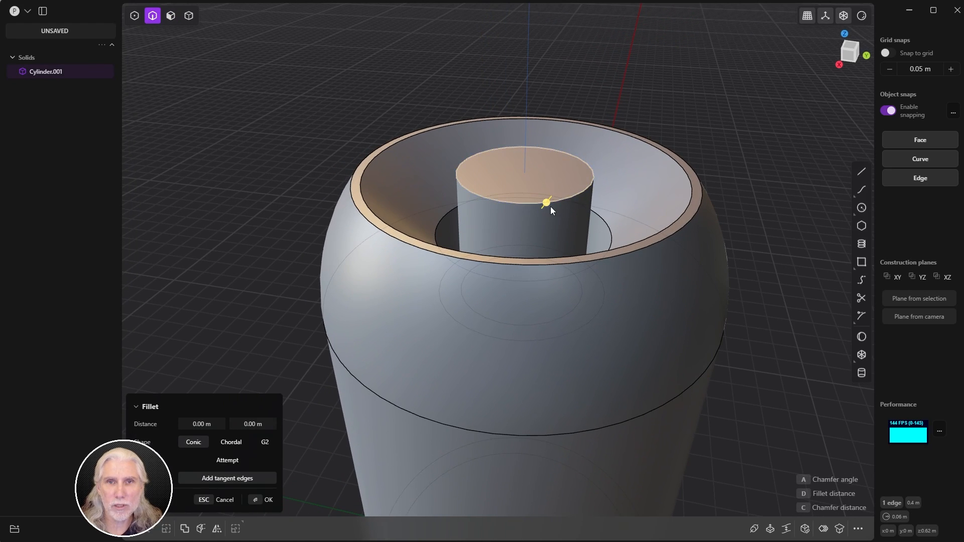
left_click_drag(546, 203, 542, 171)
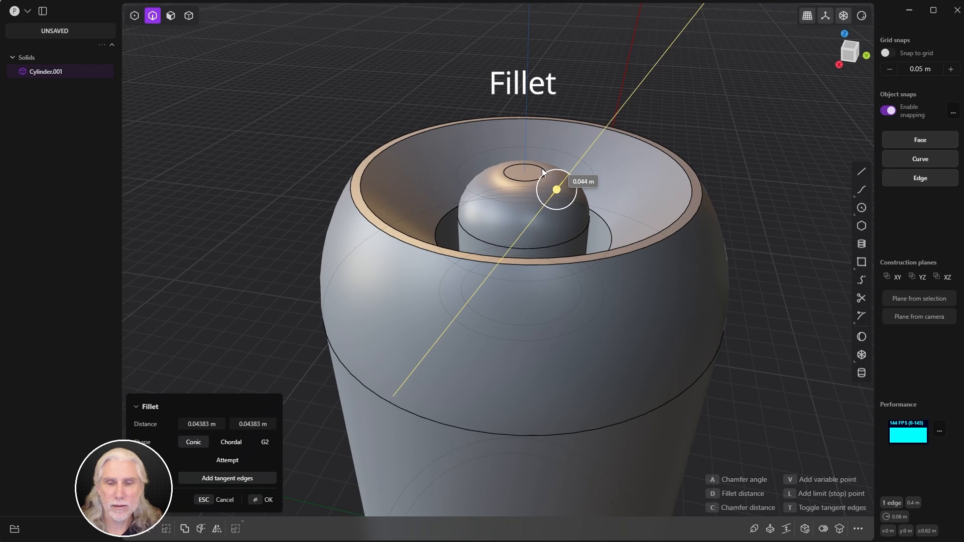
key("Return")
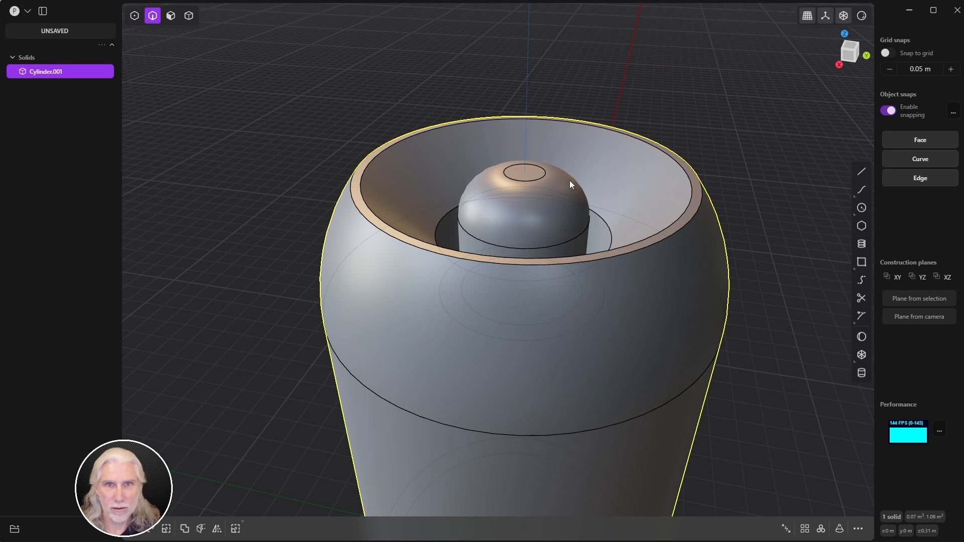
middle_click_drag(755, 115, 751, 152)
left_click(771, 153)
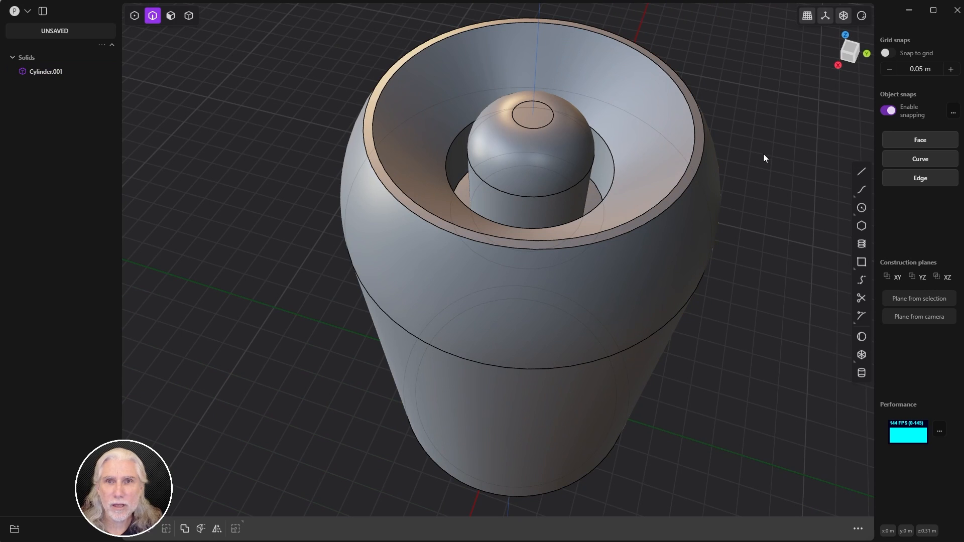
Step: Try a fillet on the inner hole's two circular edges, then abandon it
key("3")
key("slash")
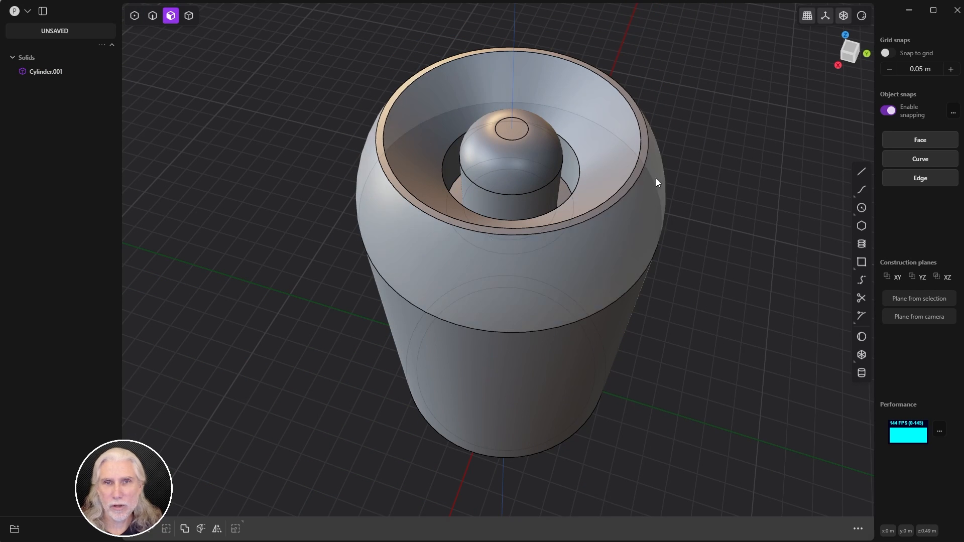
middle_click_drag(656, 179, 548, 215)
scroll(548, 215, "up", 5)
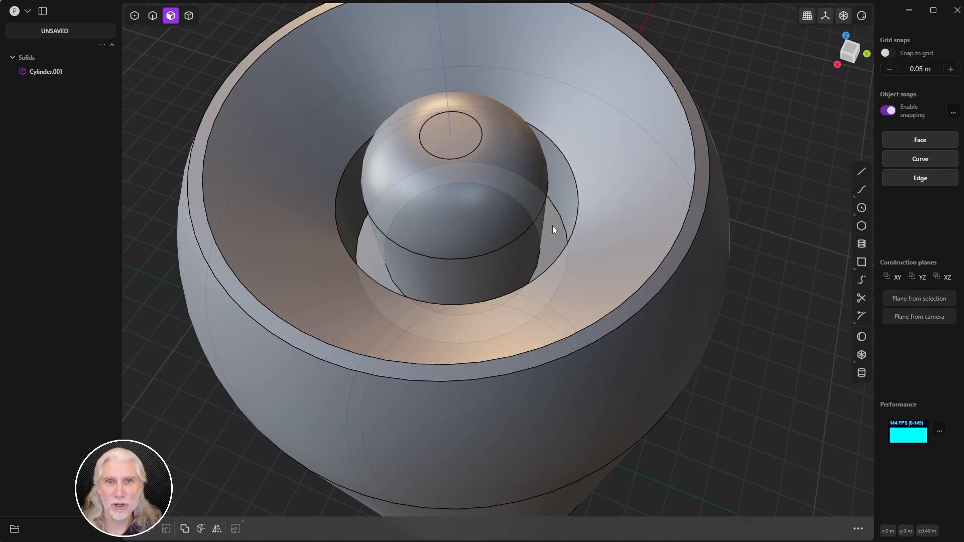
key("2")
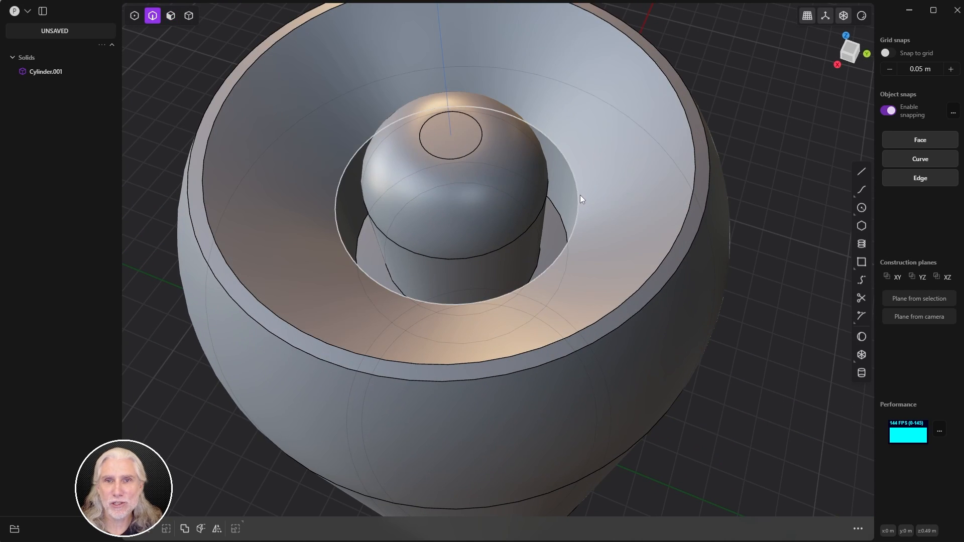
left_click(579, 194)
key("f")
left_click(556, 211)
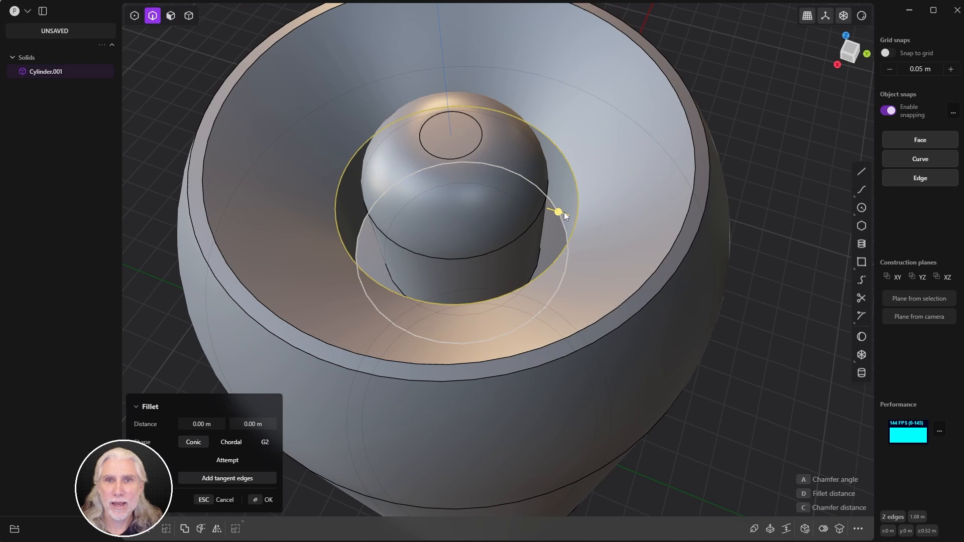
left_click_drag(563, 212, 687, 183)
key("Escape")
key("Escape")
key("Escape")
Step: Fillet the cylinder's upper rim edge to about -0.097 m, thinning the lip
left_click(576, 195)
key("b")
scroll(687, 183, "down", 5)
middle_click_drag(619, 195, 496, 222)
left_click_drag(671, 288, 677, 296)
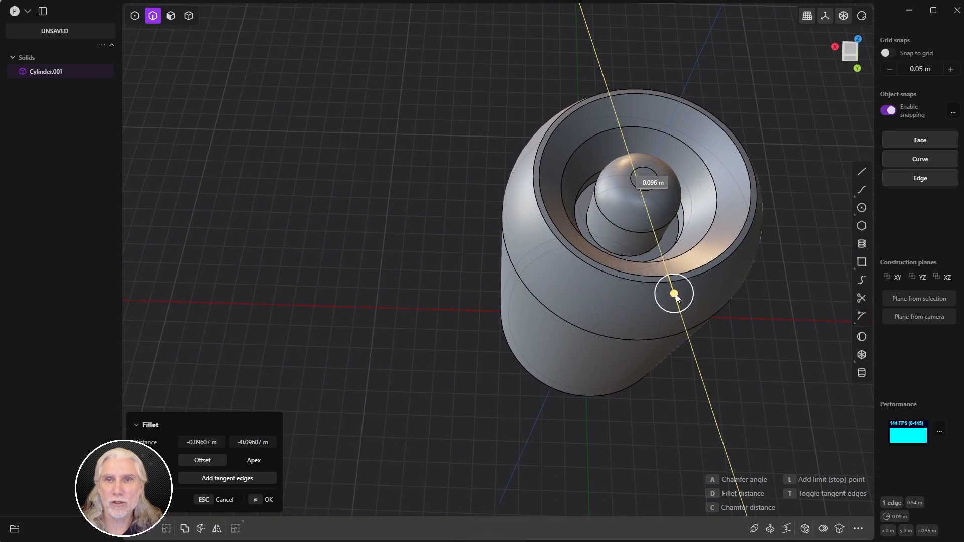
middle_click_drag(676, 296, 675, 269)
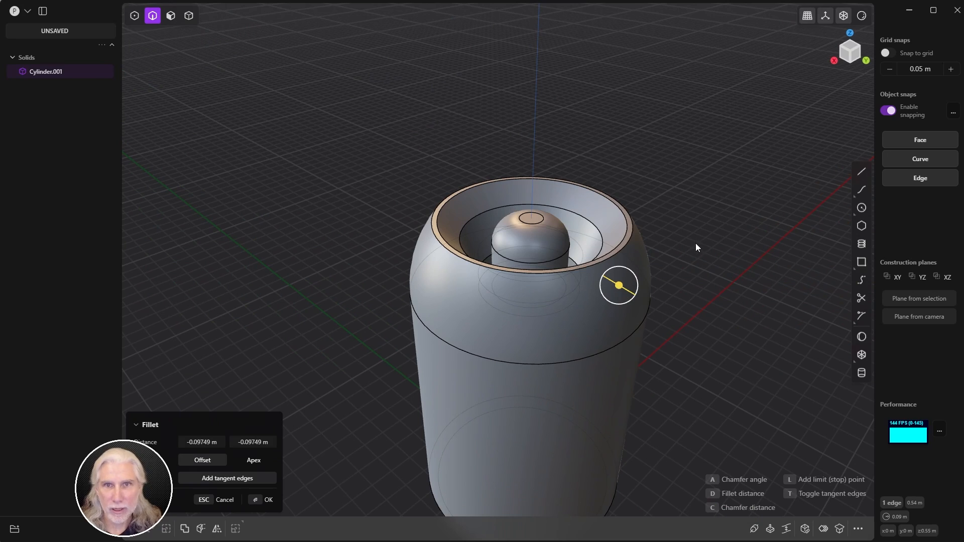
key("Return")
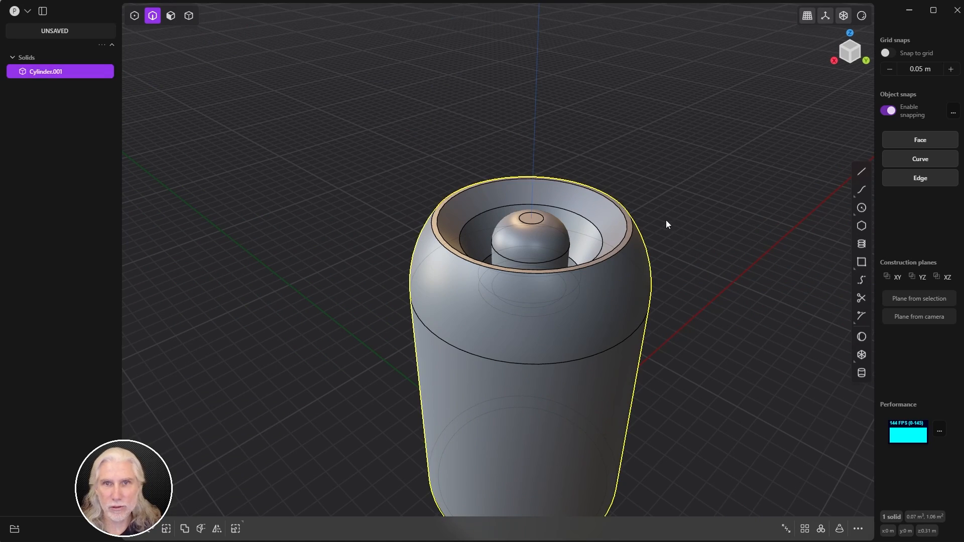
middle_click_drag(667, 221, 661, 326)
left_click(607, 208)
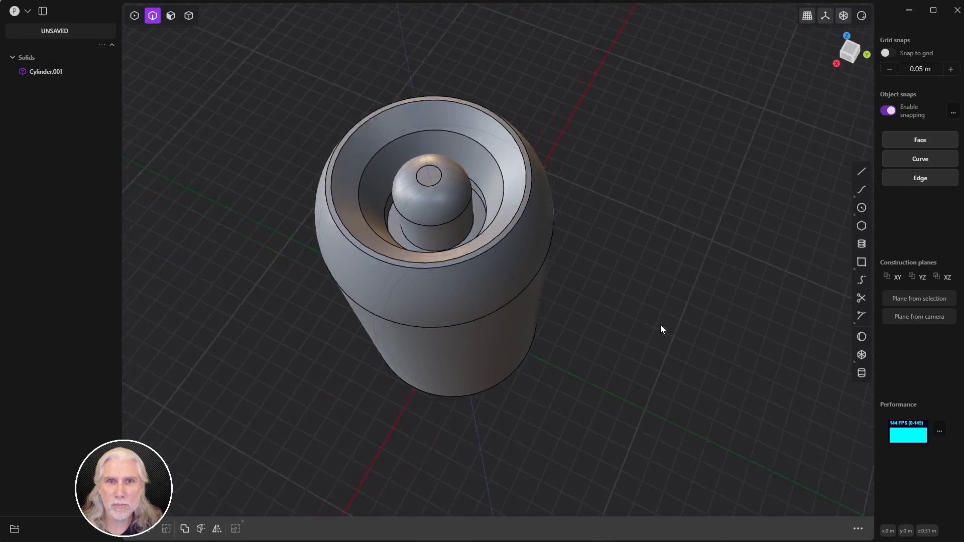
Step: Switch to the orthographic Right view, centre Cylinder.001, and hide it
scroll(444, 194, "up", 4)
scroll(441, 208, "down", 2)
mouse_move(440, 207)
middle_mouse_down()
mouse_move(454, 251)
mouse_move(456, 218)
middle_mouse_up()
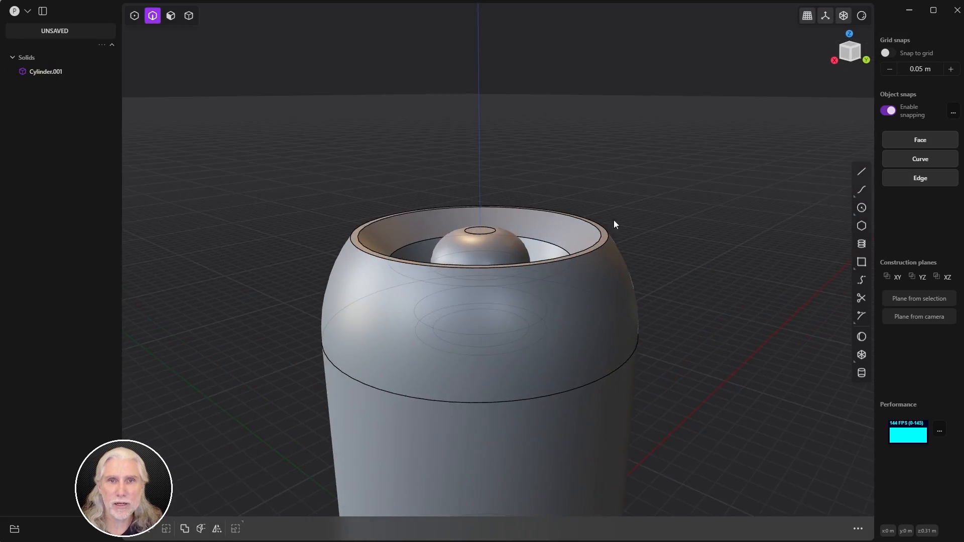
scroll(610, 211, "down", 5)
middle_click_drag(609, 210, 555, 131, "shift")
middle_click_drag(524, 321, 528, 282)
scroll(527, 282, "up", 2)
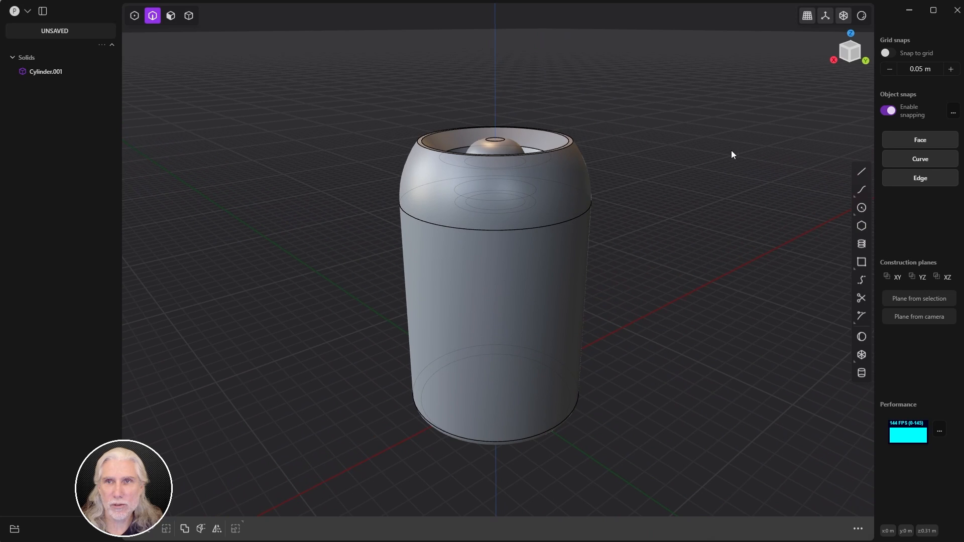
left_click(833, 61)
middle_click_drag(636, 202, 682, 158, "shift")
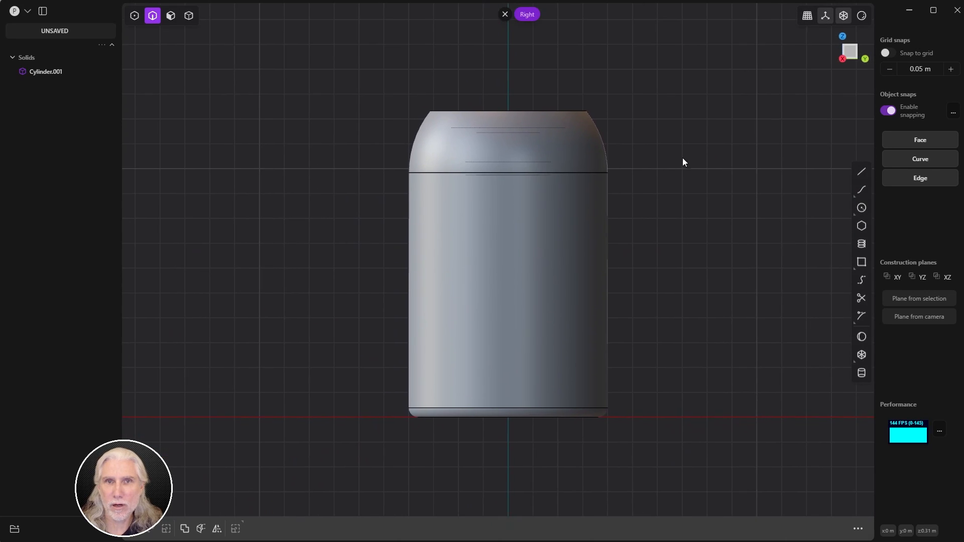
scroll(658, 167, "up", 1)
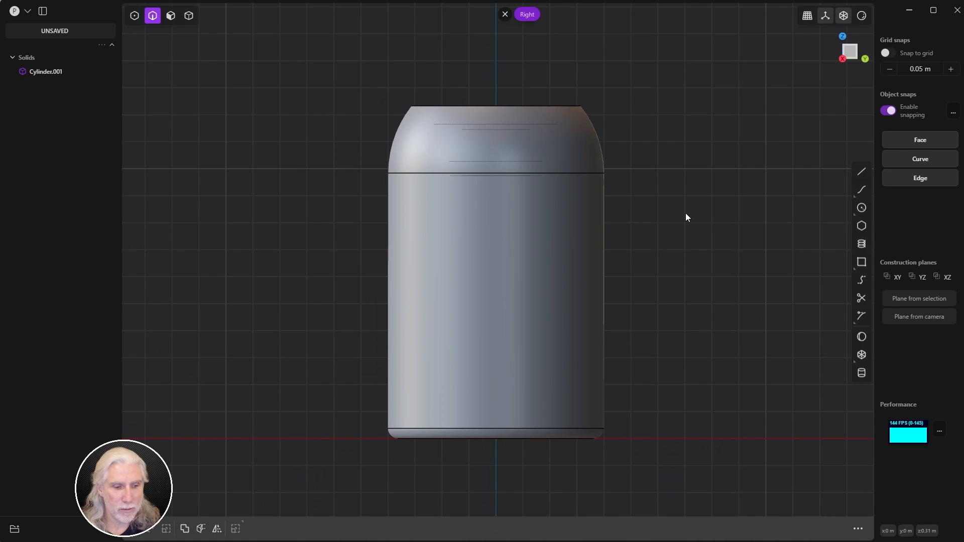
key("h")
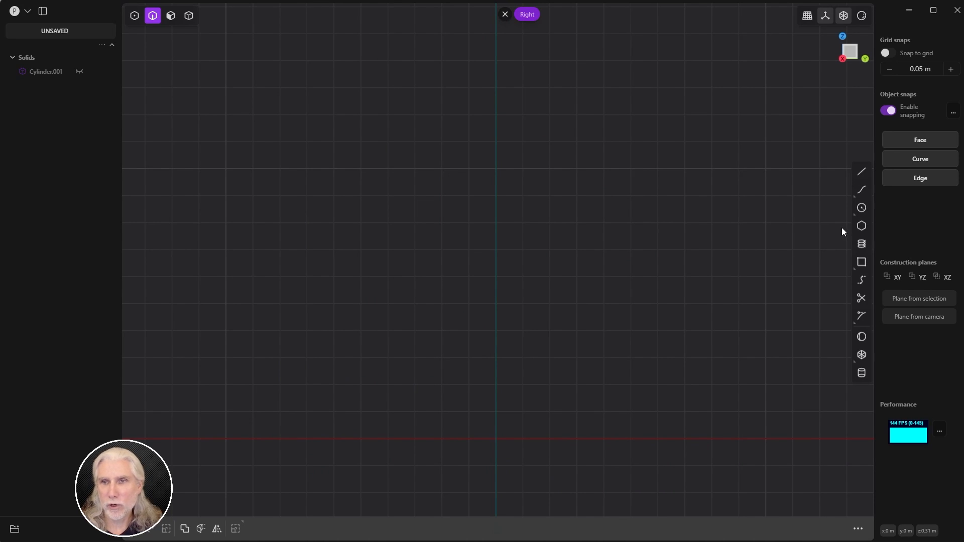
Step: With grid snapping on, draw a 0.3 m by 0.45 m rectangle on the YZ plane
left_click(862, 263)
left_click(860, 266)
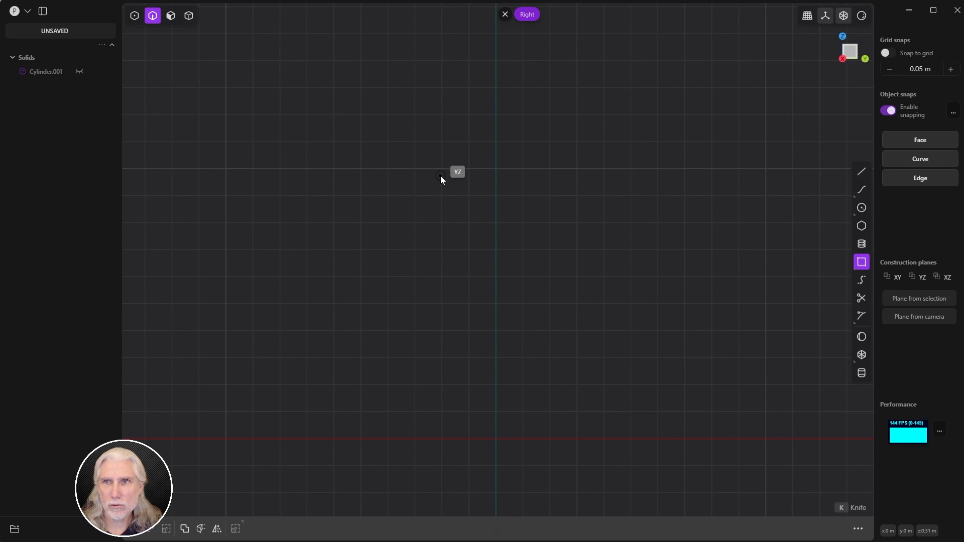
left_click(899, 53)
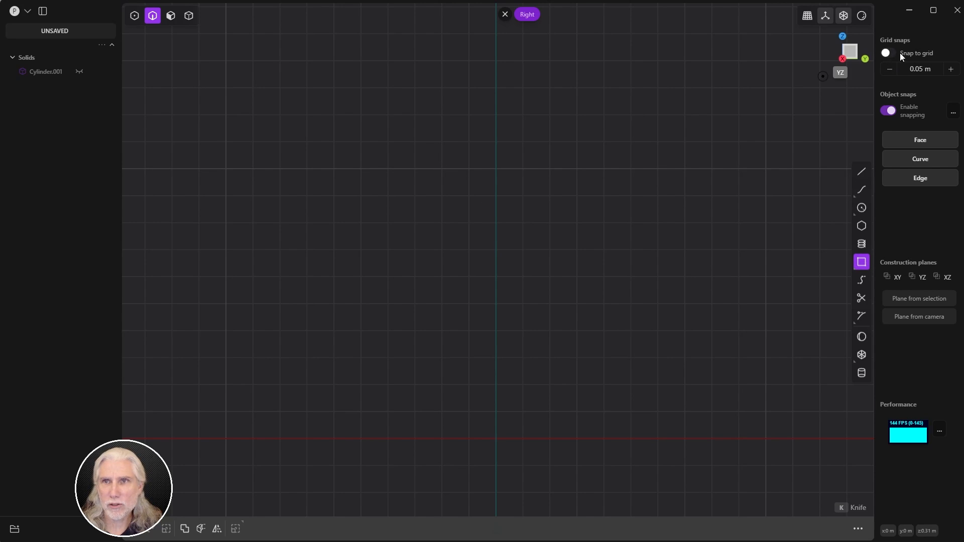
left_click(416, 169)
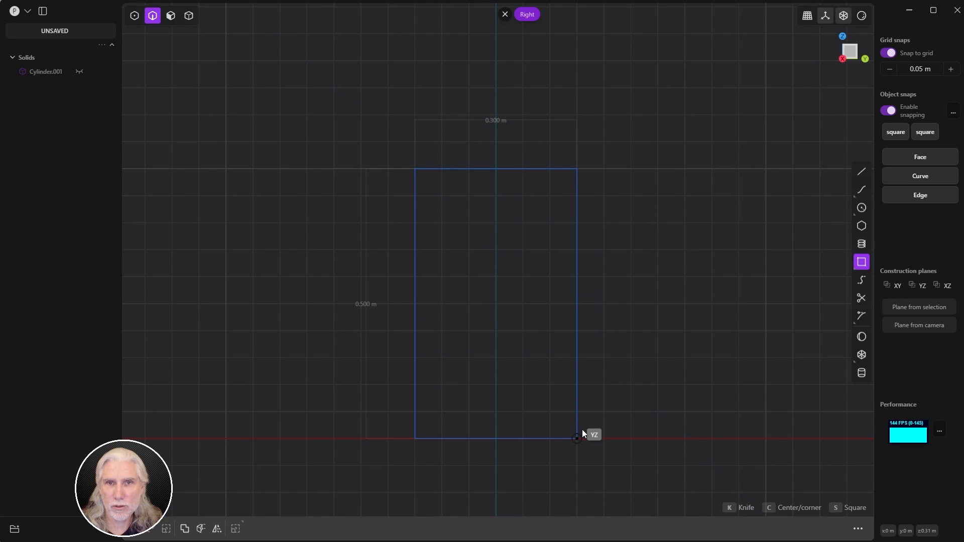
left_click(579, 409)
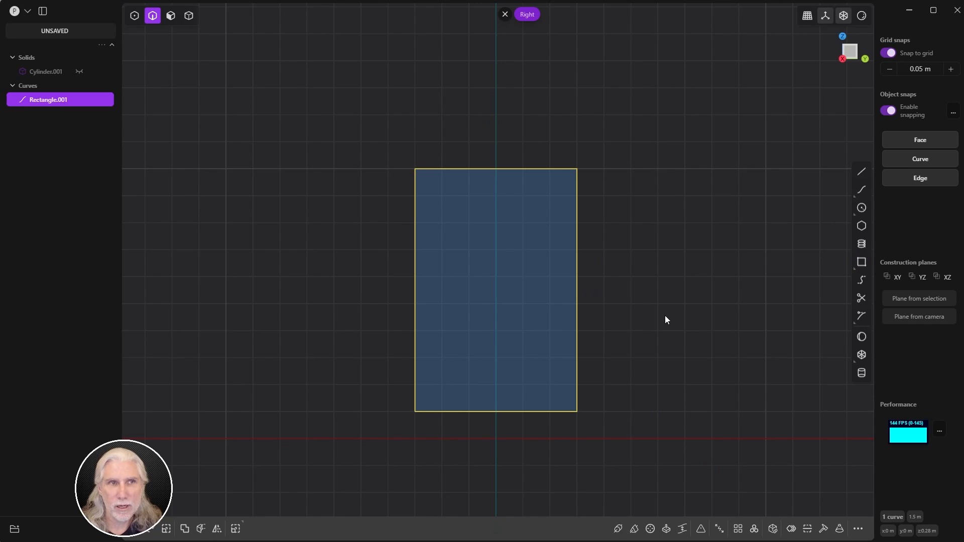
Step: Unhide the cylinder, scale the rectangle to about half size, and nudge it upward
key("alt+h")
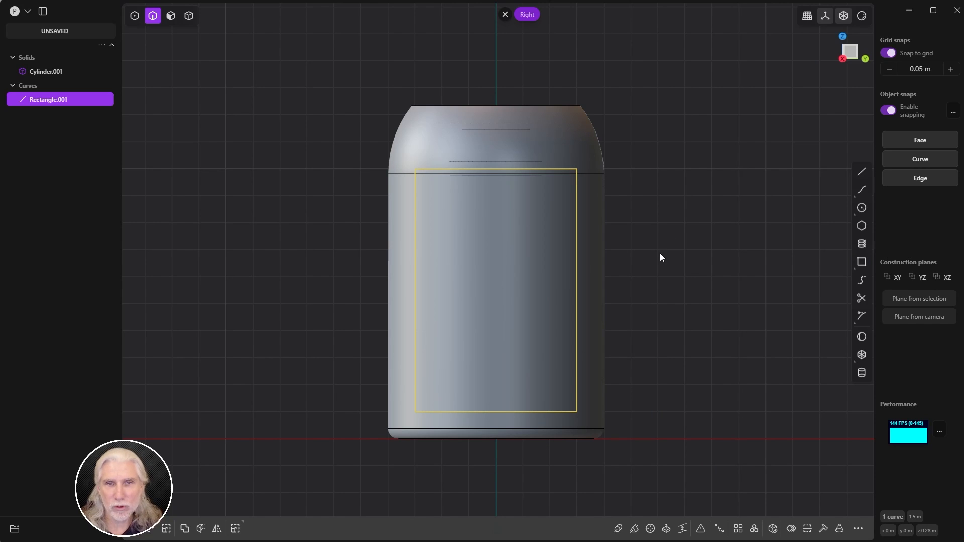
key("s")
left_click_drag(520, 267, 496, 227)
left_click(888, 53)
key("g")
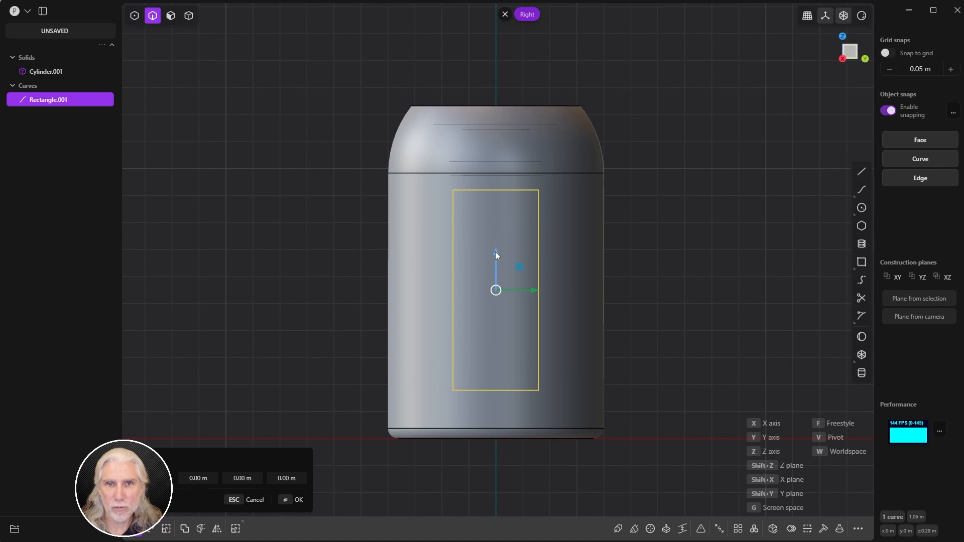
left_click_drag(495, 254, 494, 260)
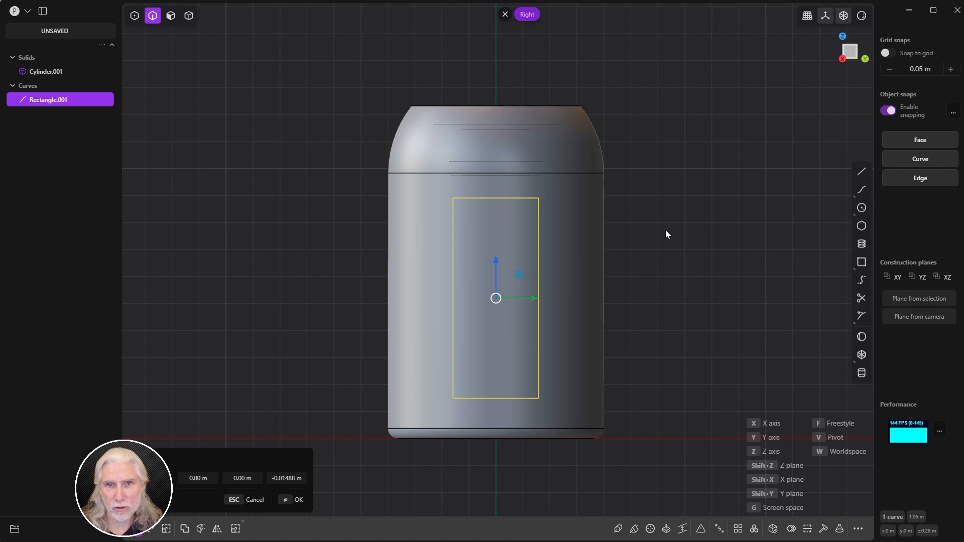
Step: Fine-tune the rectangle's height into a narrow upright panel, then hide the cylinder again
key("r")
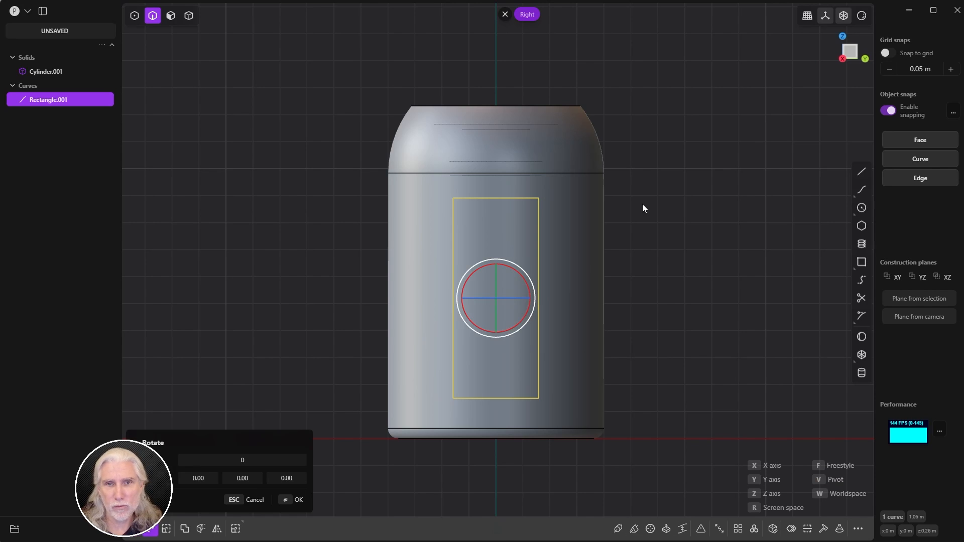
key("f")
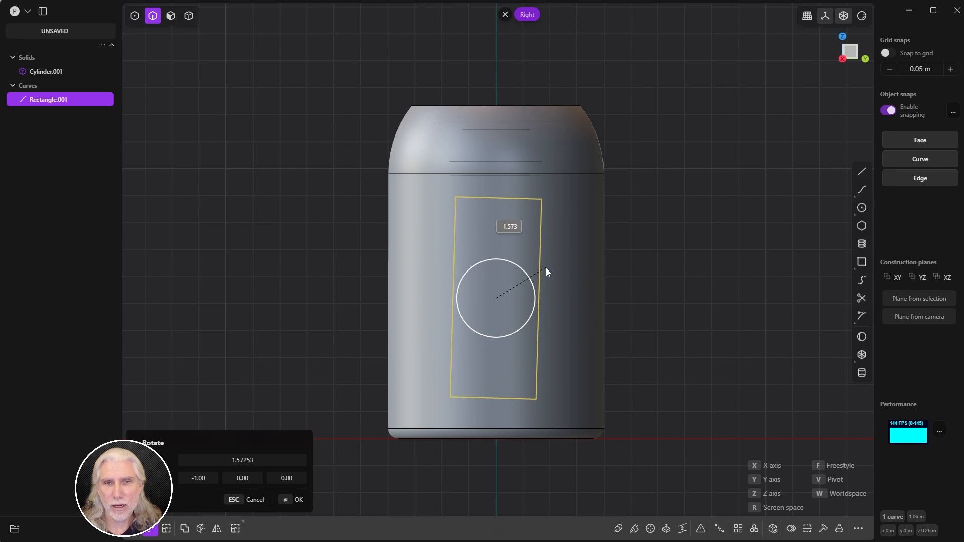
key("x")
key("Escape")
key("s")
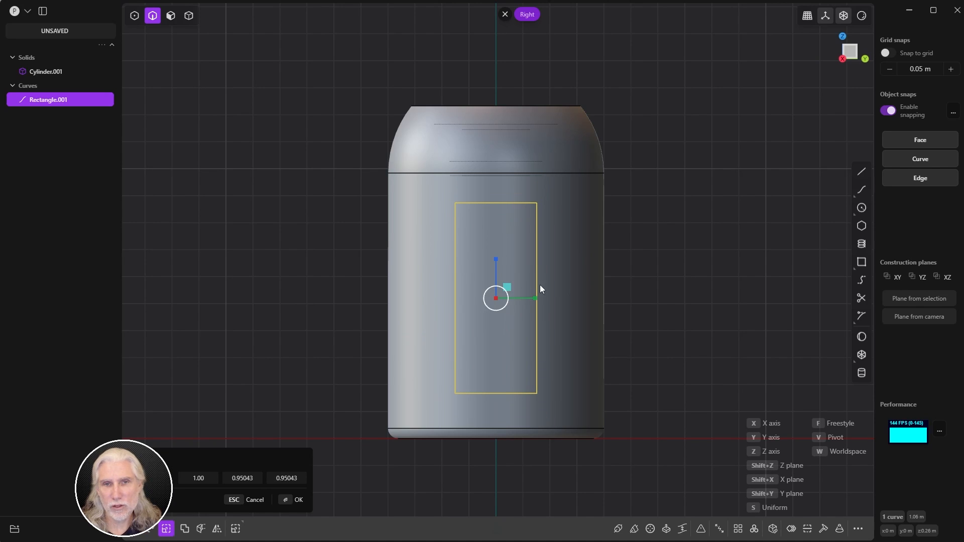
left_click_drag(496, 257, 496, 258)
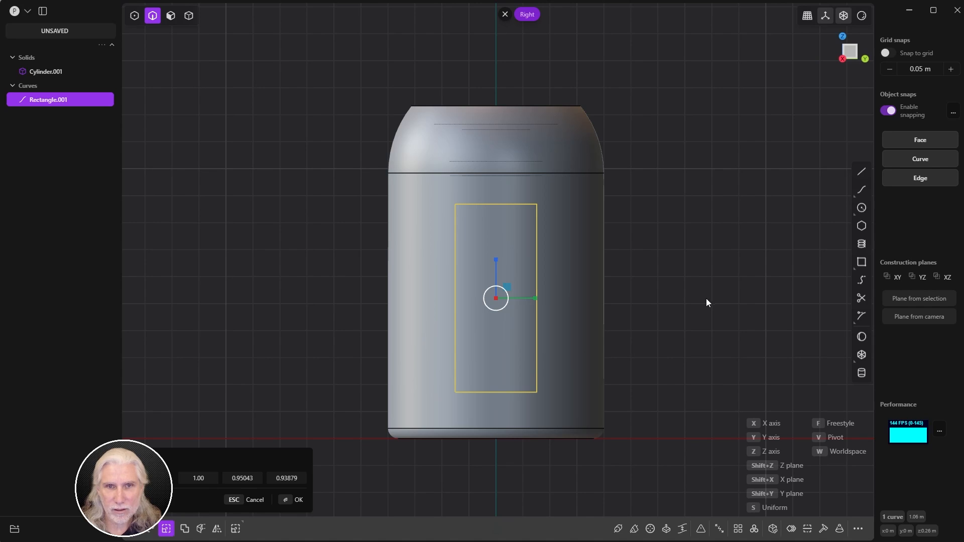
left_click(284, 500)
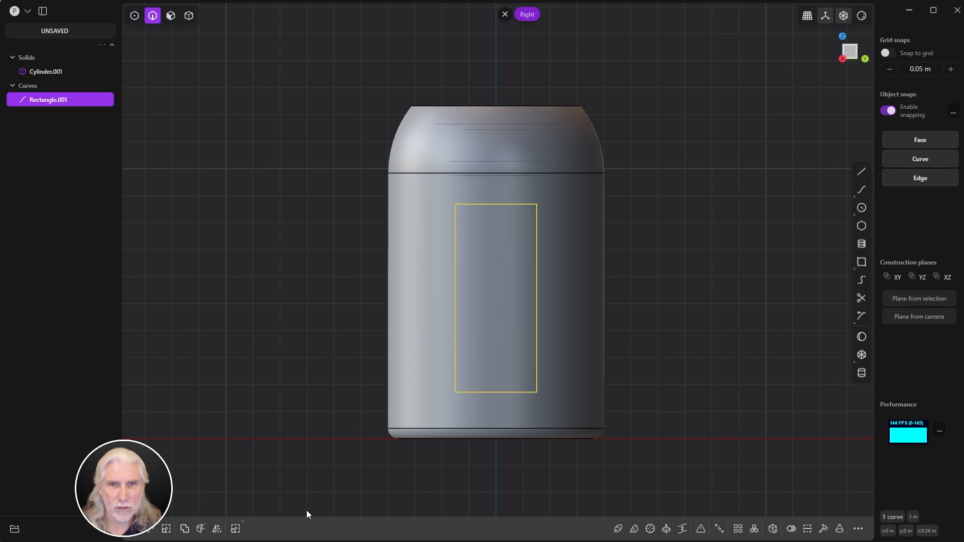
key("shift+h")
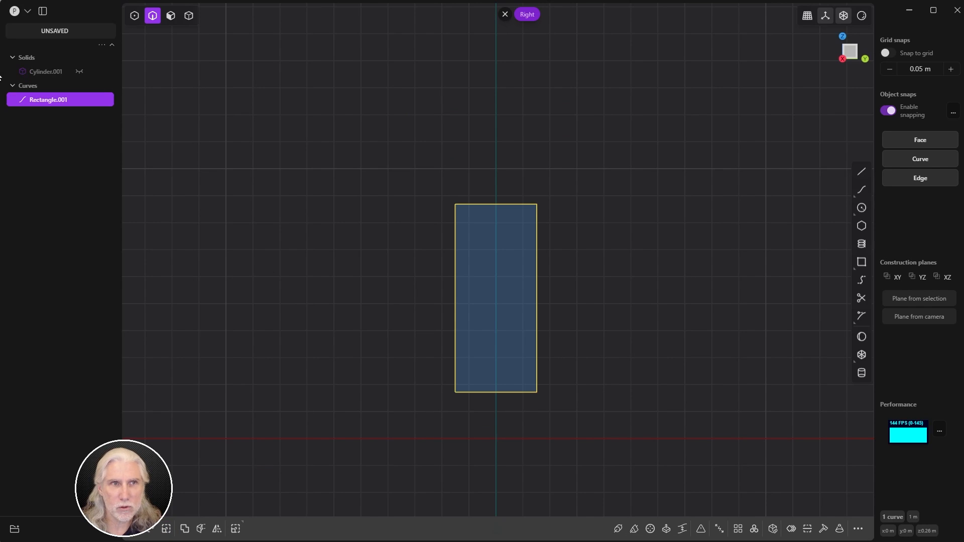
Step: Draw a three-point arc across the rectangle's top corners, bulging upward as a semicircular cap
scroll(556, 271, "up", 3)
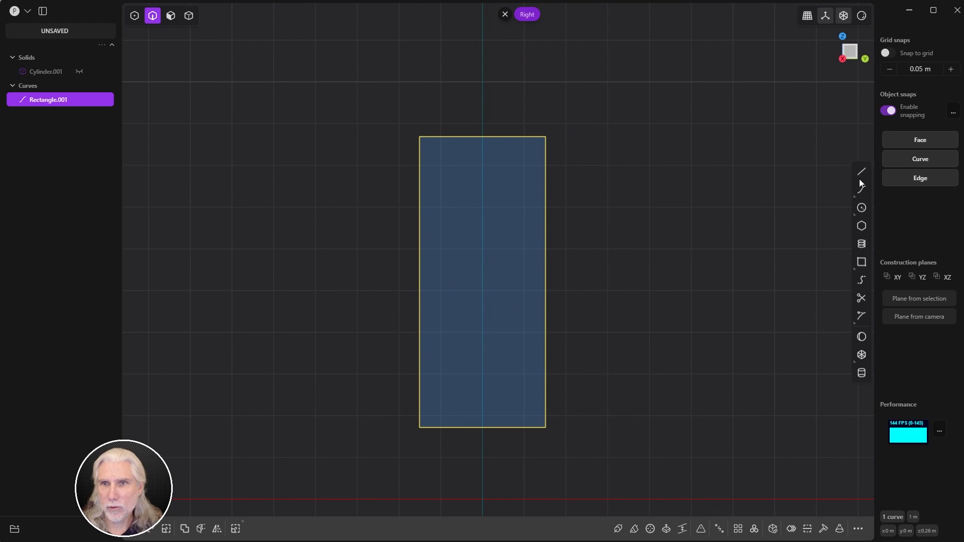
mouse_move(862, 209)
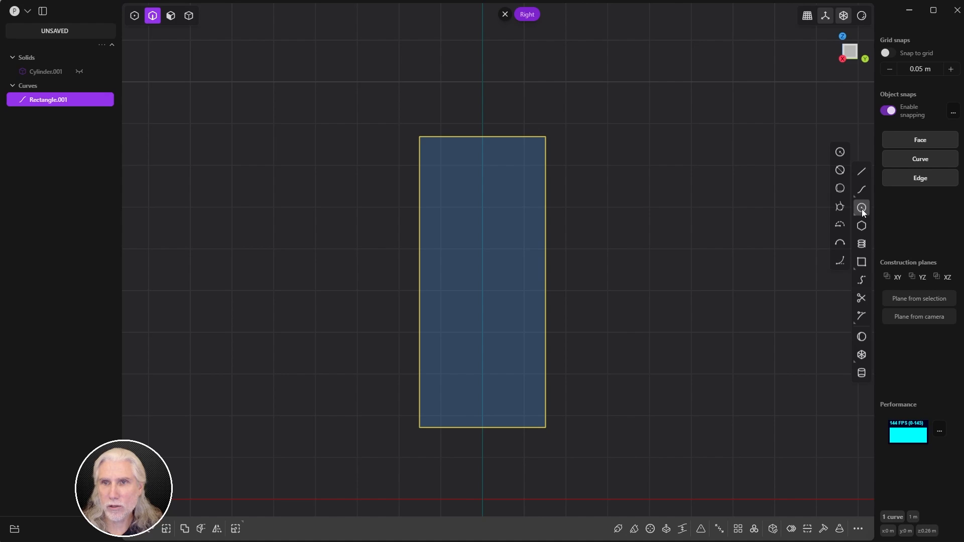
left_click(840, 243)
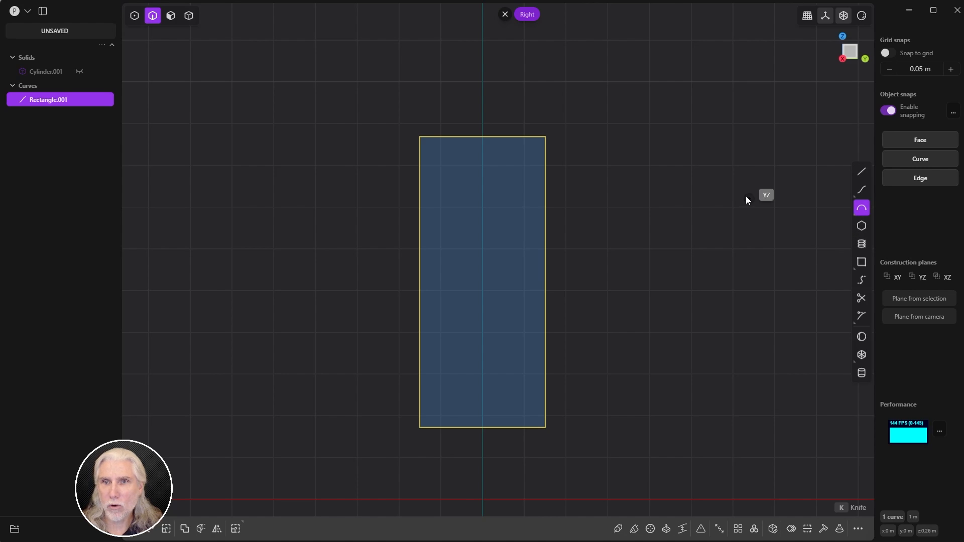
scroll(667, 151, "down", 2)
middle_click_drag(656, 155, 633, 183)
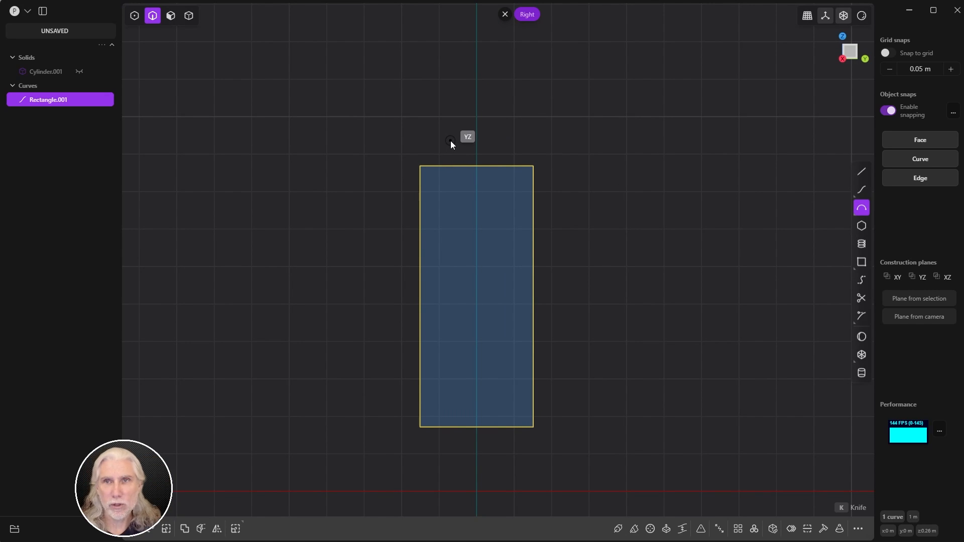
left_click(419, 166)
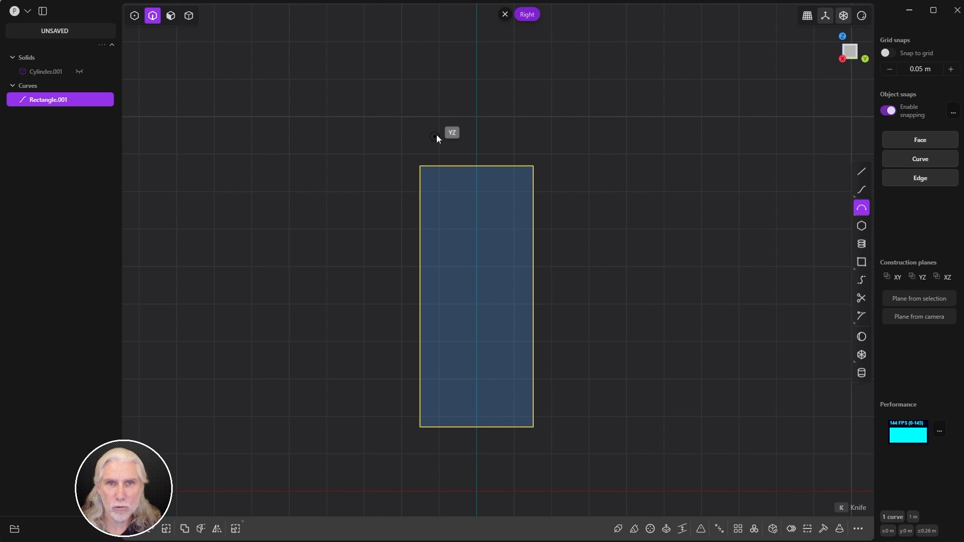
left_click(536, 163)
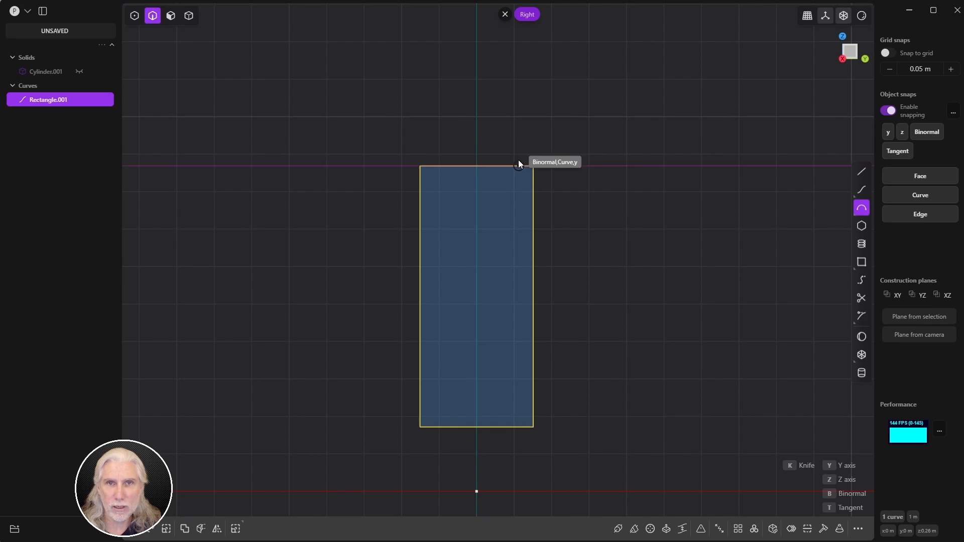
left_click(498, 124)
scroll(592, 156, "down", 3)
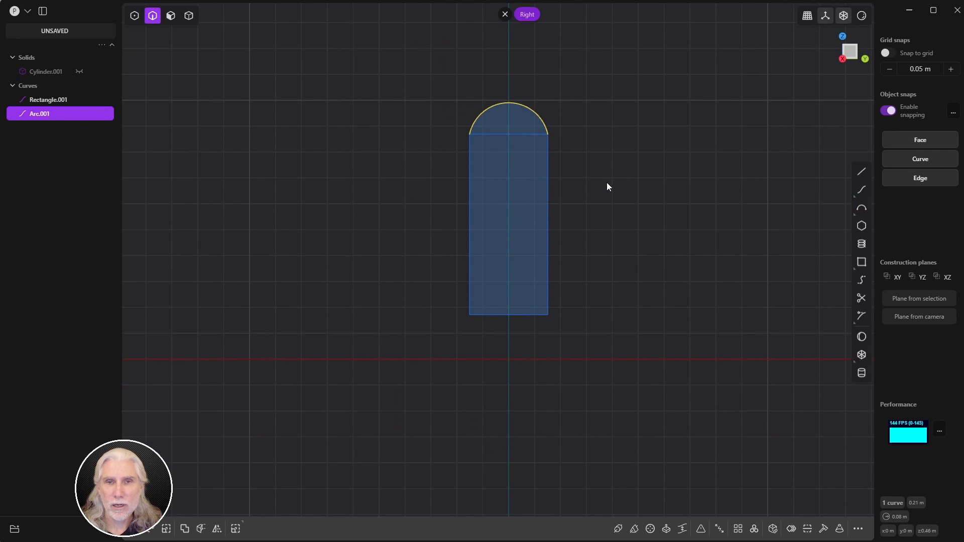
middle_click_drag(607, 183, 566, 216)
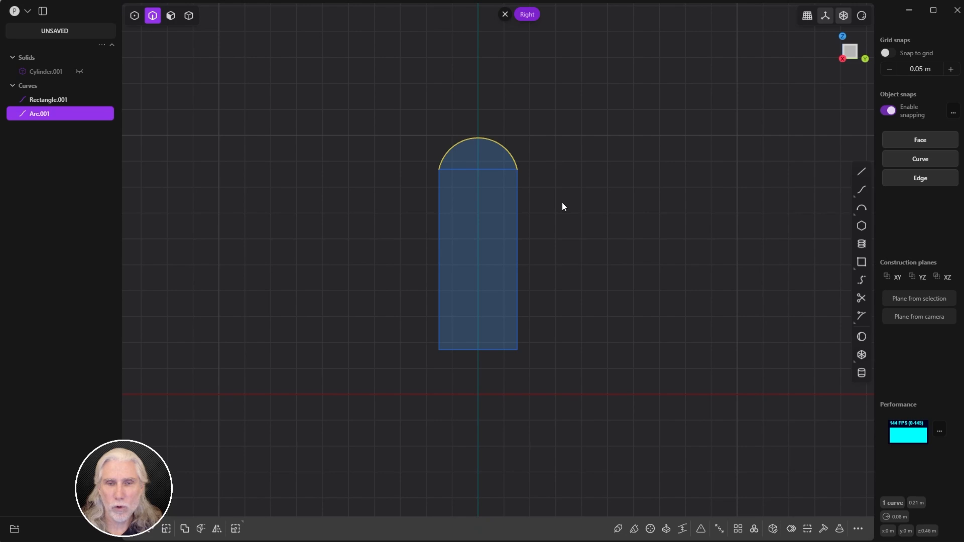
left_click(585, 210)
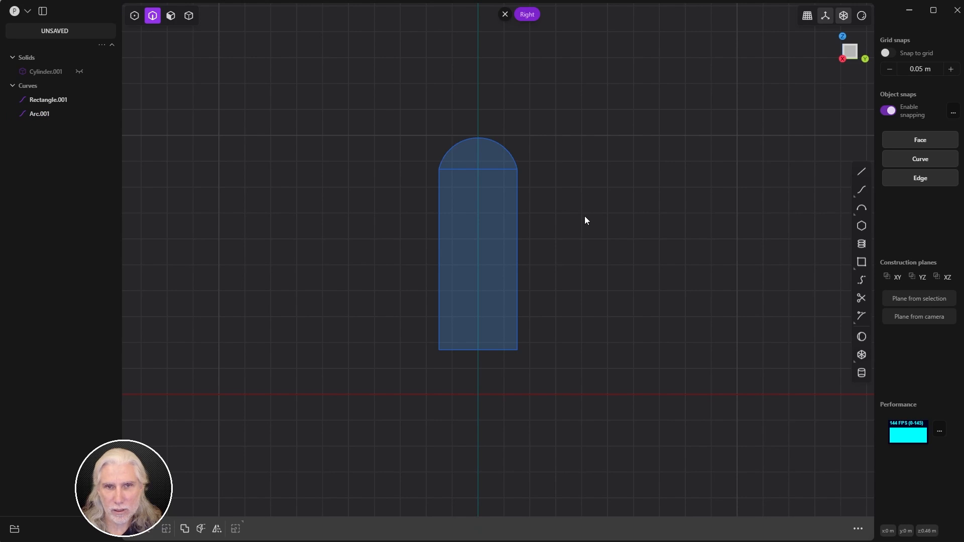
Step: Raise the rectangle's two bottom corners about 0.17 m along Z
key("1")
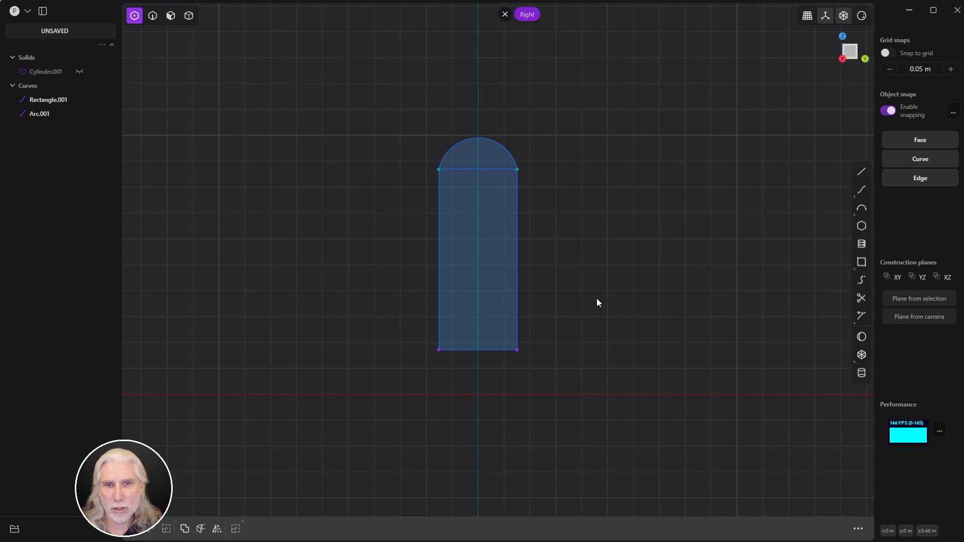
left_click_drag(587, 316, 516, 351)
key("g")
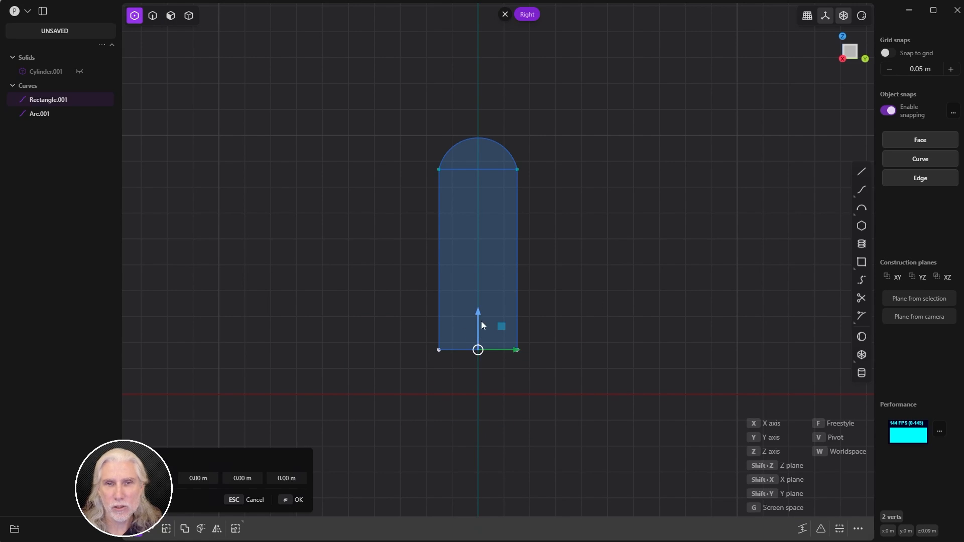
left_click_drag(480, 311, 481, 249)
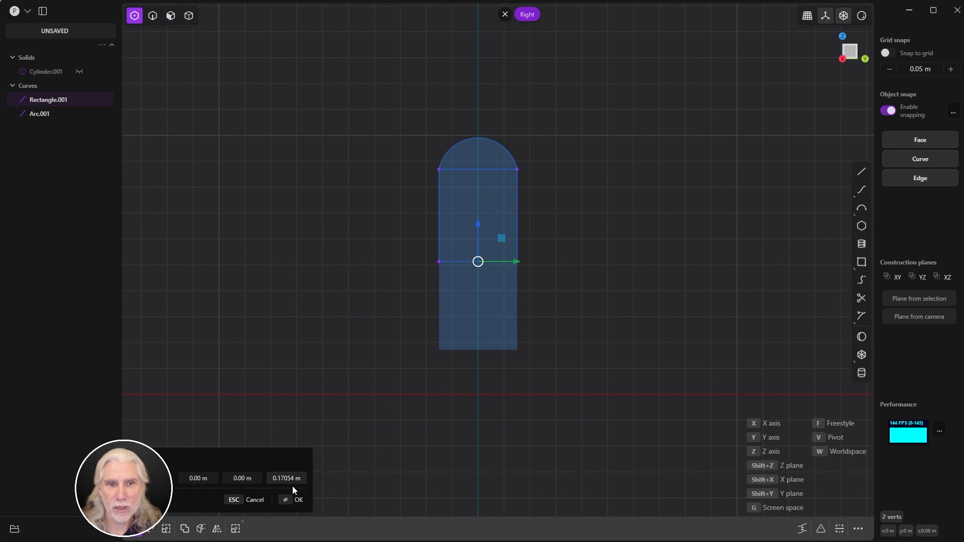
left_click(294, 499)
Step: Return to curve selection and select both the rectangle and the arc
left_click(367, 420)
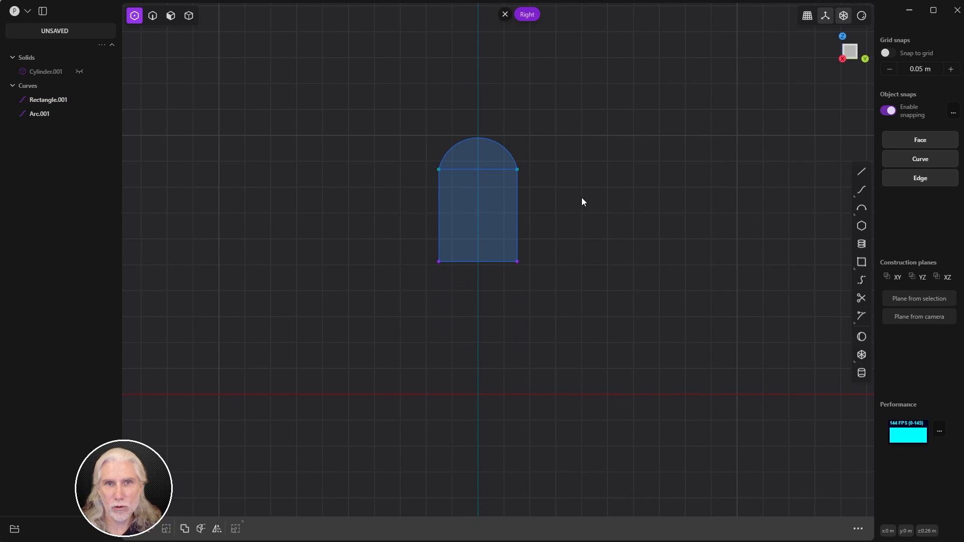
key("2")
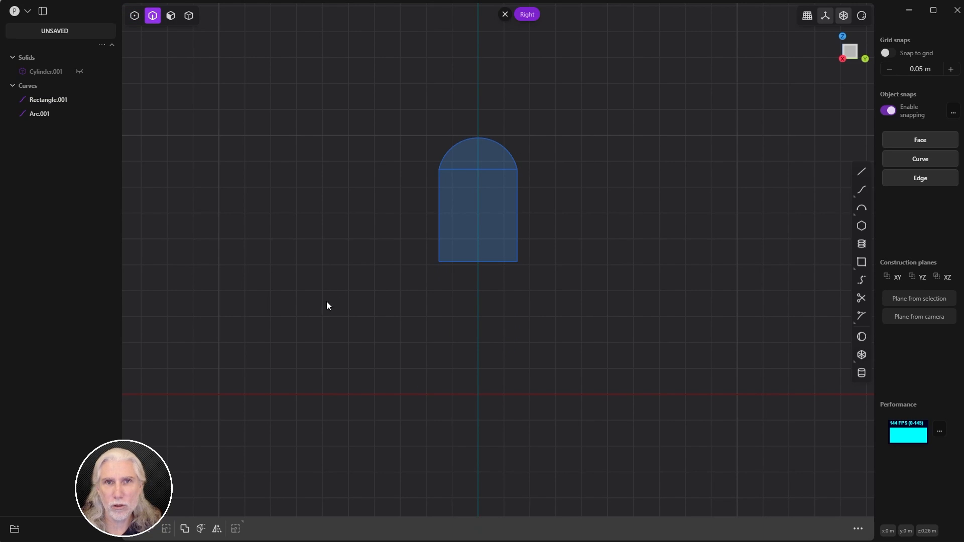
left_click_drag(414, 282, 566, 128)
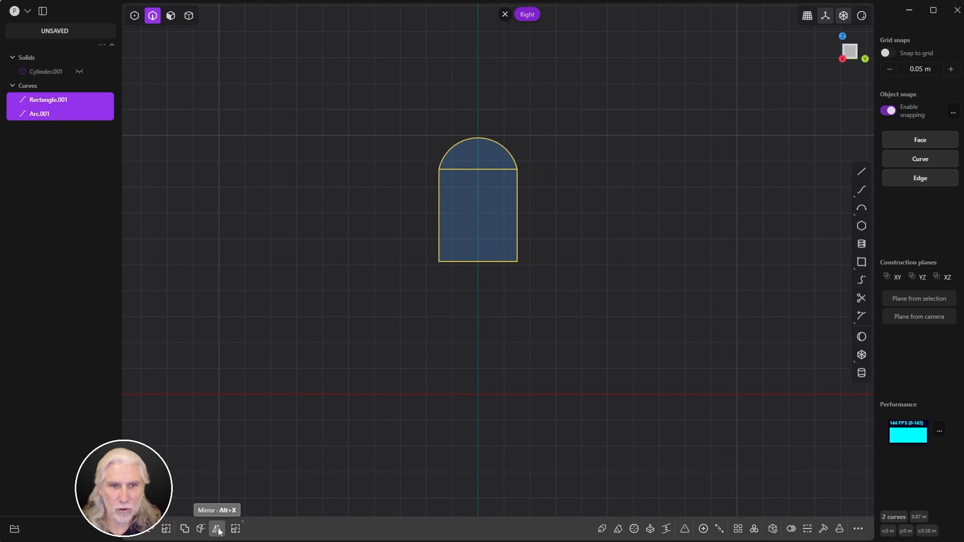
Step: Preview mirroring the curves downward across the origin, then cancel it
key("alt+x")
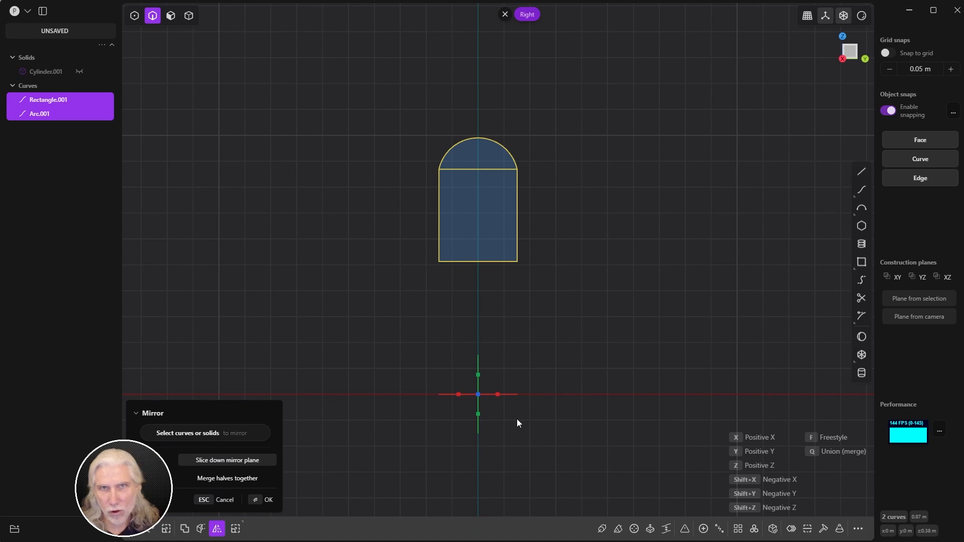
scroll(634, 254, "down", 4)
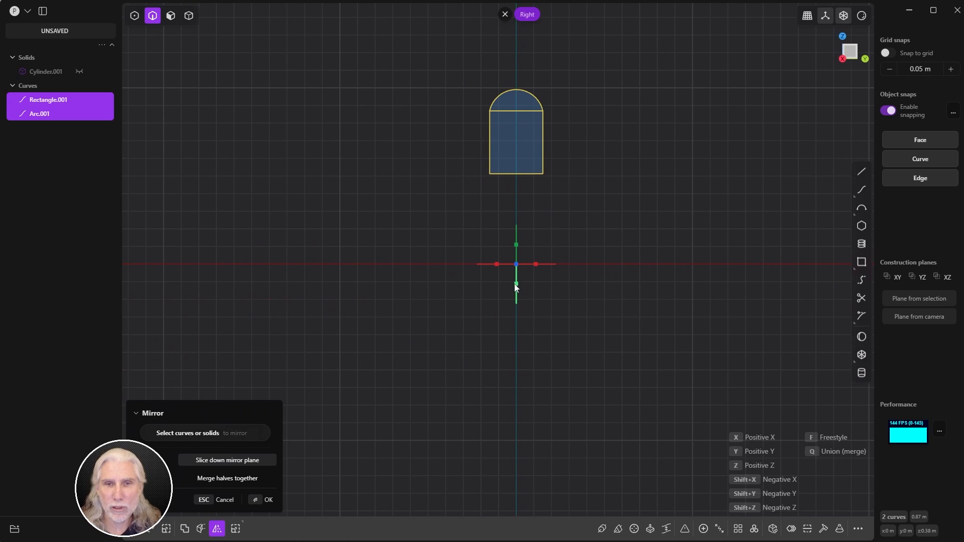
left_click(517, 285)
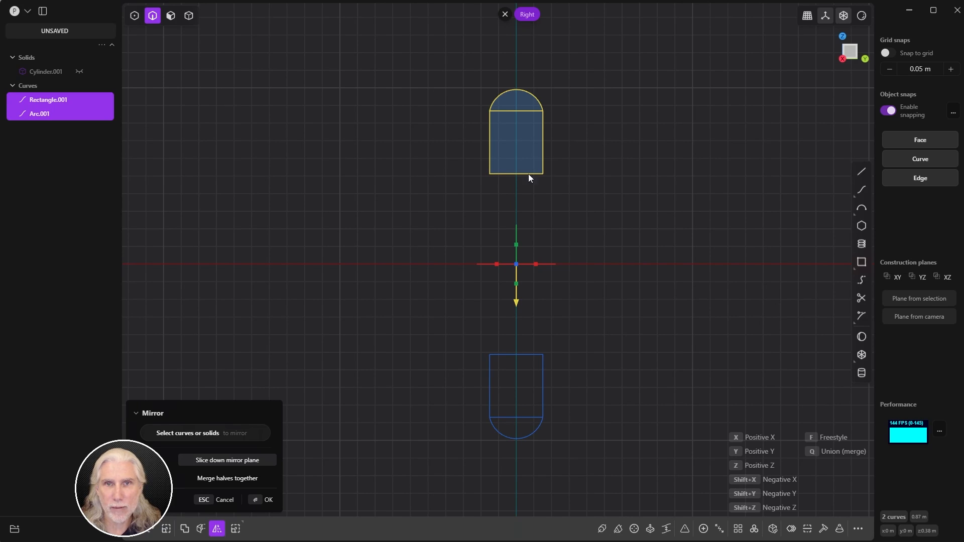
key("Escape")
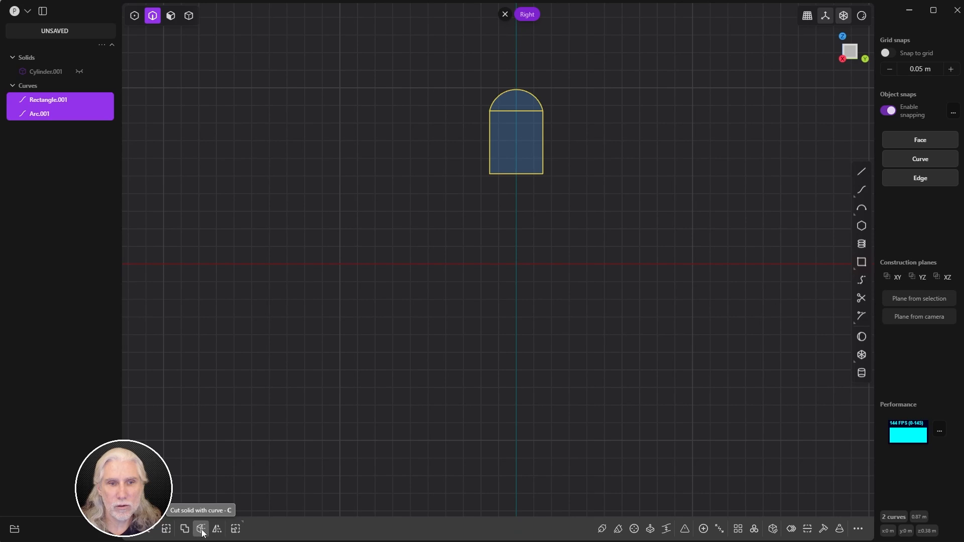
Step: Mirror the arched shape with a Freestyle plane through its bottom-left and bottom-right corners
left_click(217, 529)
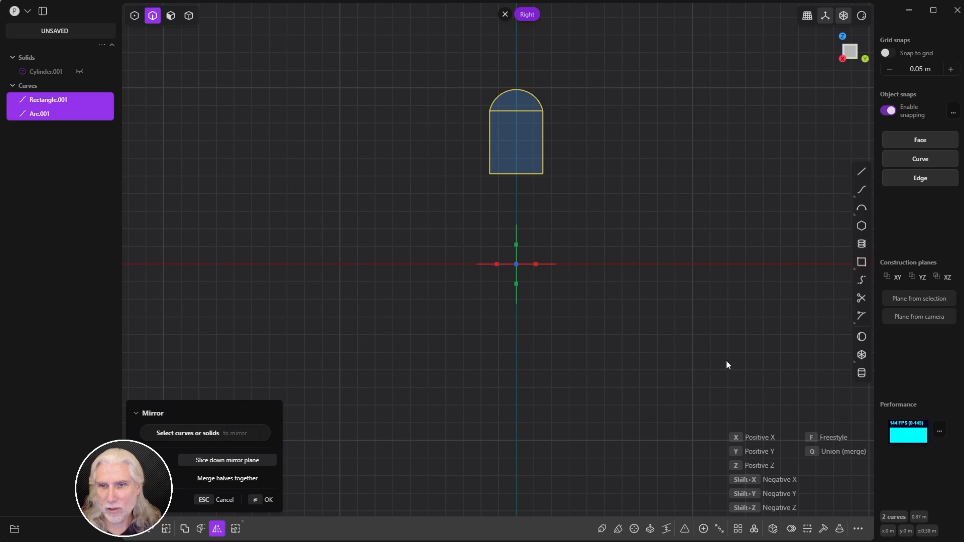
scroll(617, 184, "up", 5)
right_click_drag(593, 211, 619, 294)
key("f")
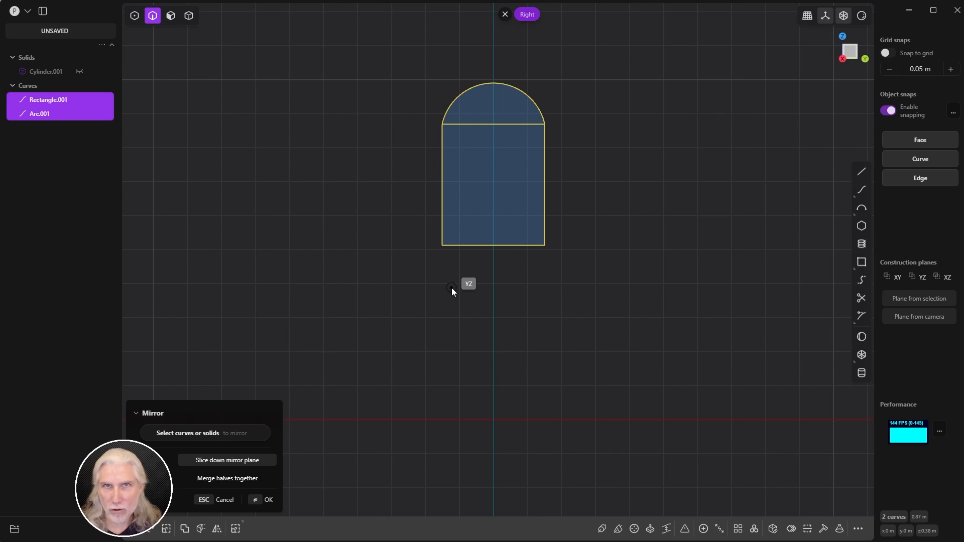
left_click(442, 245)
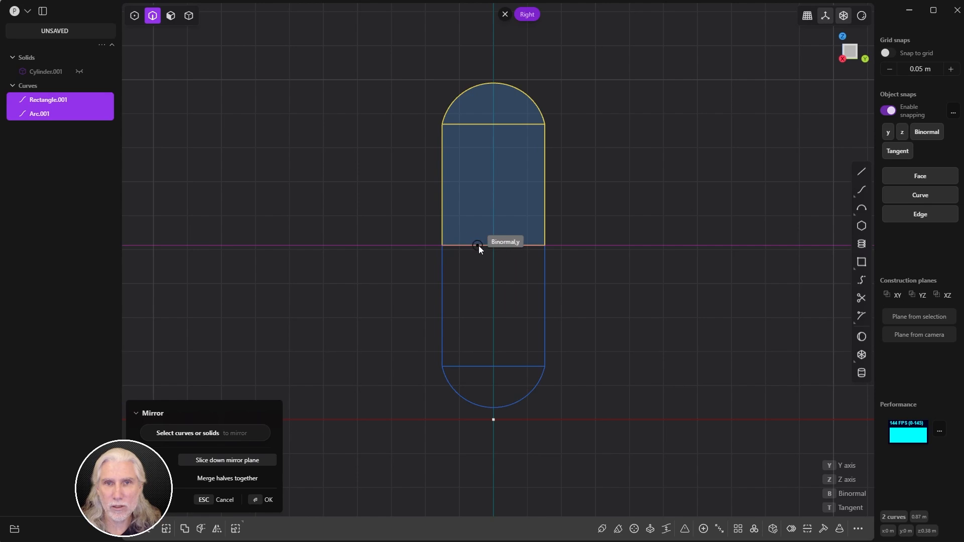
left_click(544, 245)
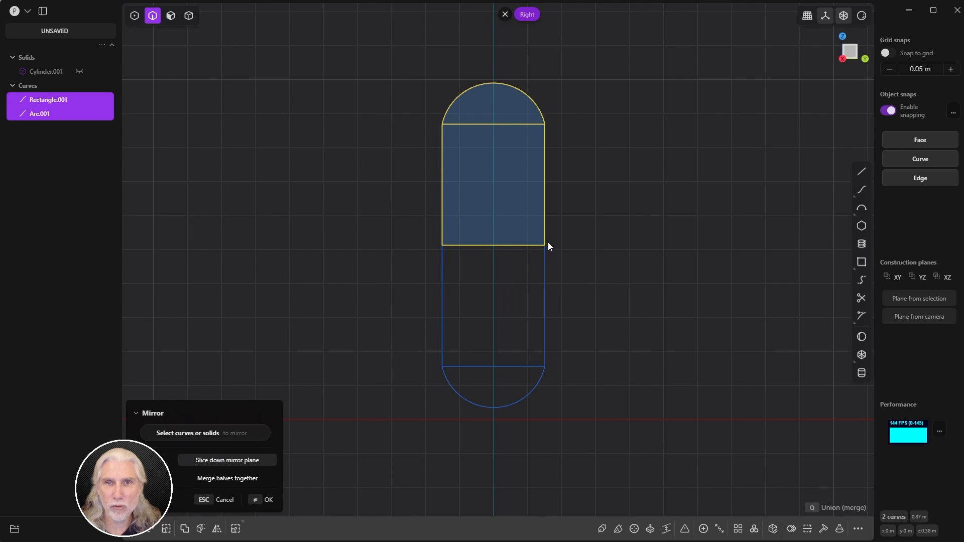
left_click(266, 499)
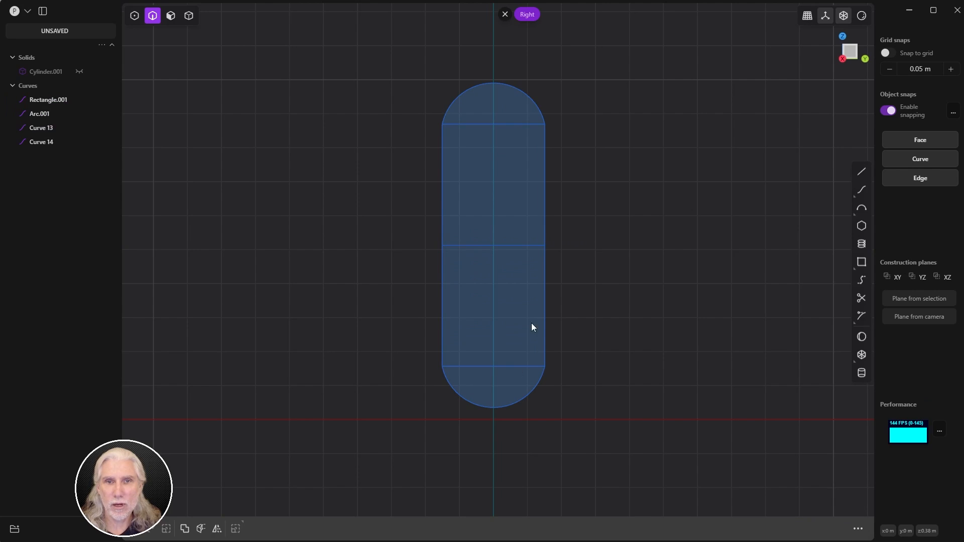
Step: Hide the grid and trim away the upper, lower and middle horizontal lines
scroll(623, 215, "down", 1)
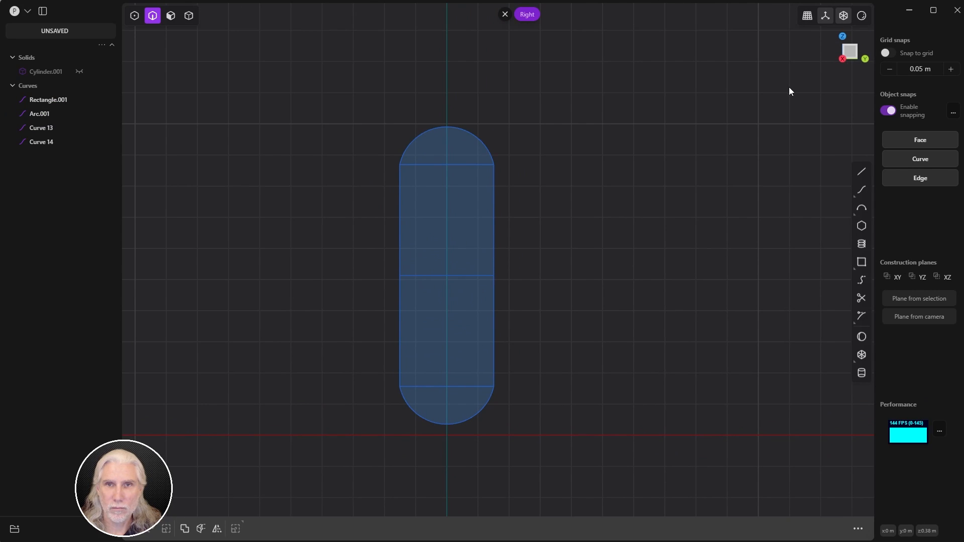
left_click(824, 16)
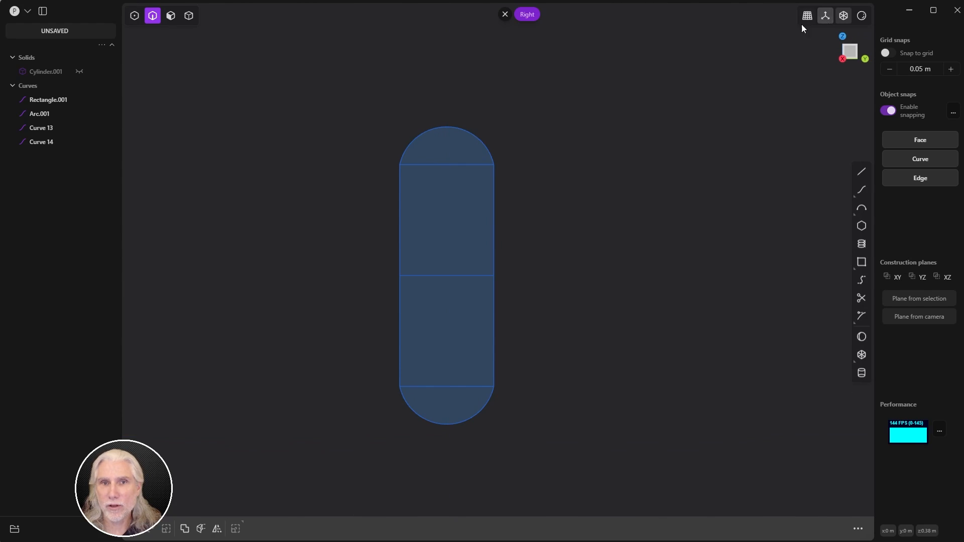
scroll(599, 182, "up", 2)
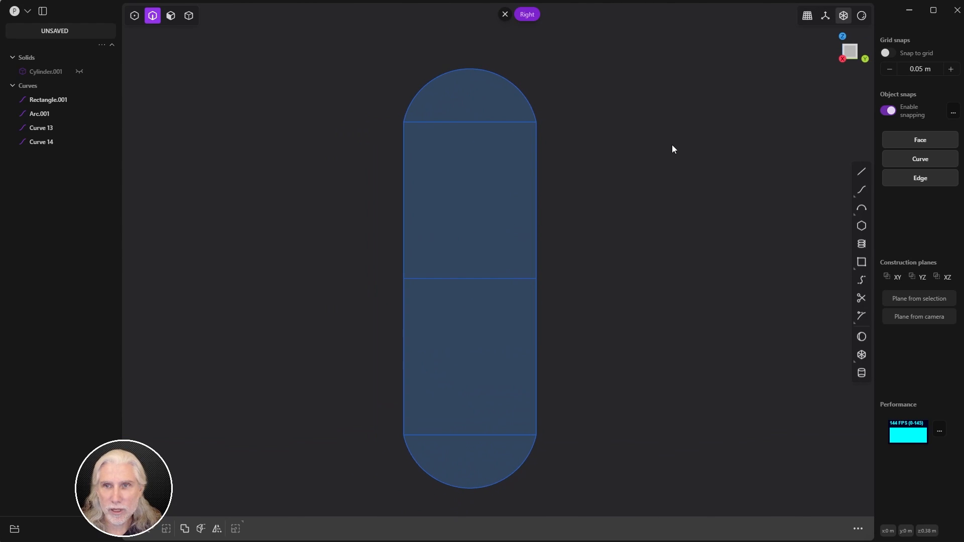
key("t")
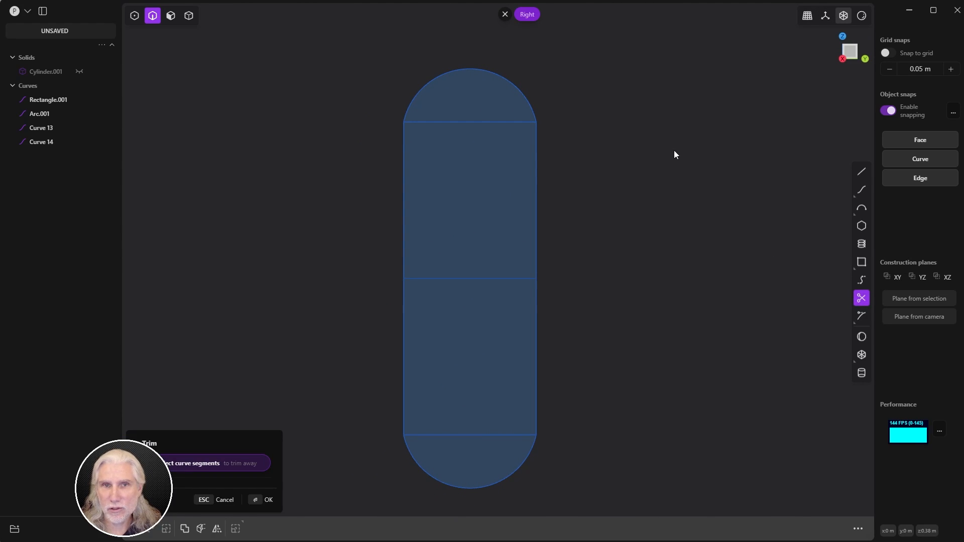
left_click(479, 122)
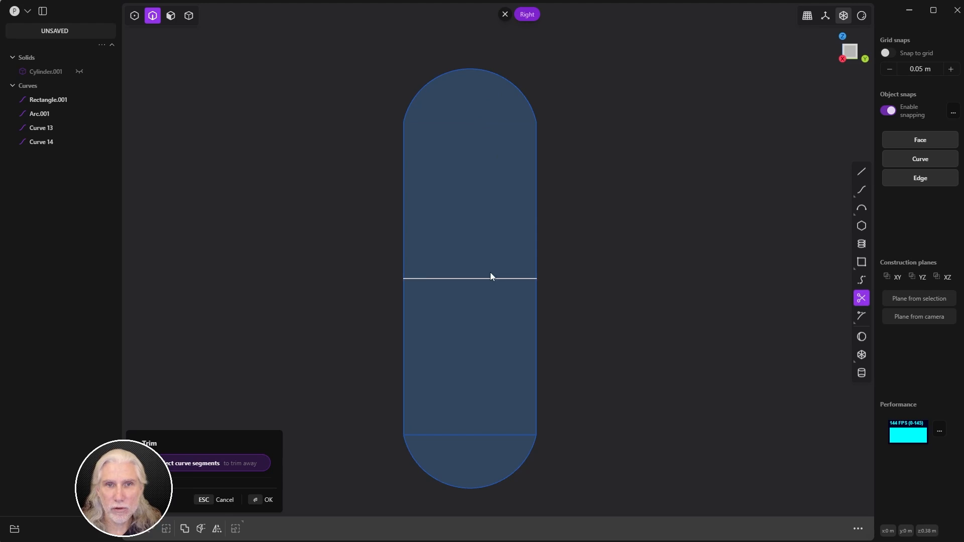
left_click(469, 435)
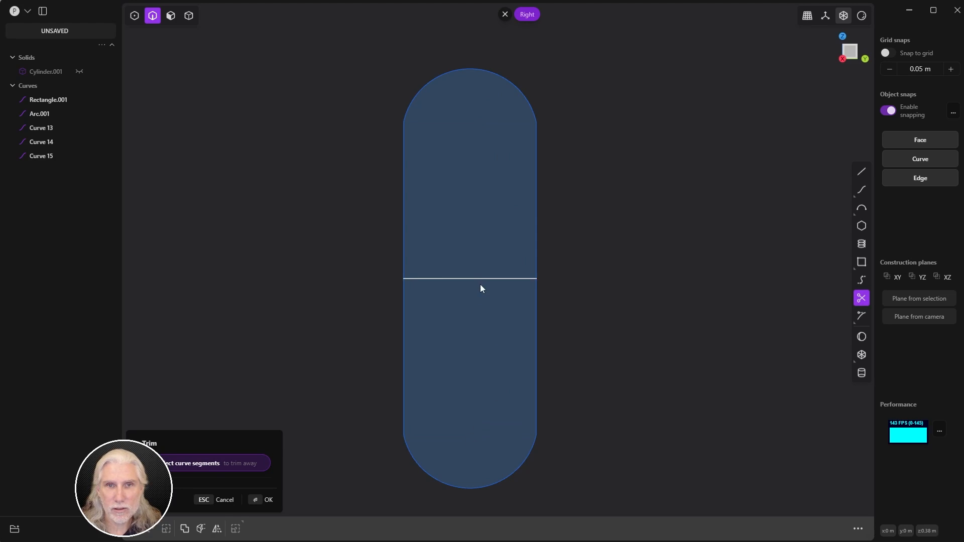
left_click(480, 281)
left_click(258, 500)
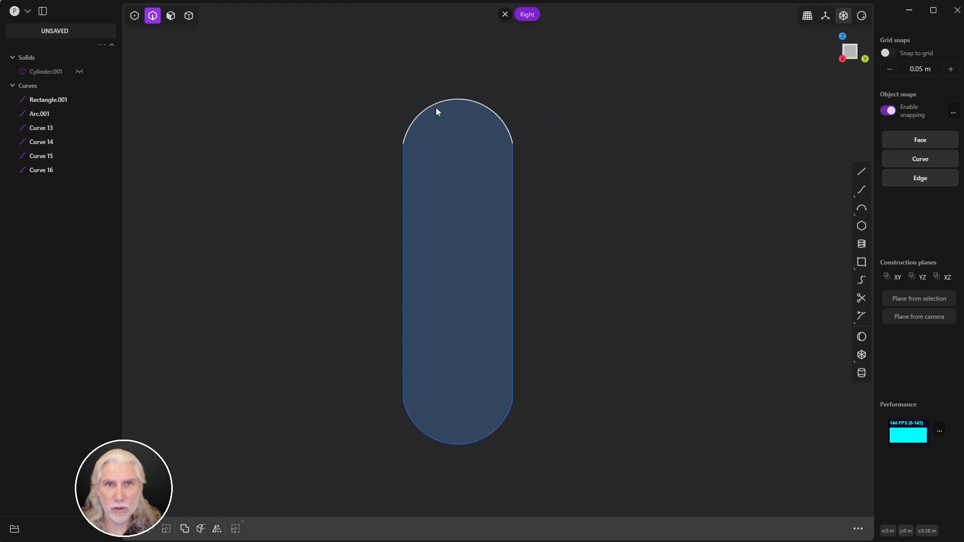
Step: Check the outline by selecting its side segments, then all its control points
left_click(402, 179)
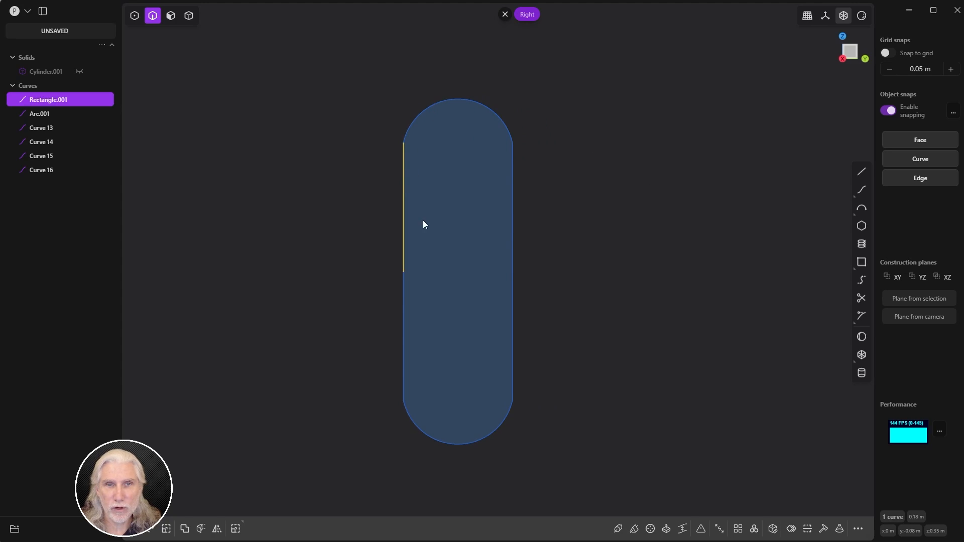
left_click(512, 332, "shift")
left_click(574, 279)
key("1")
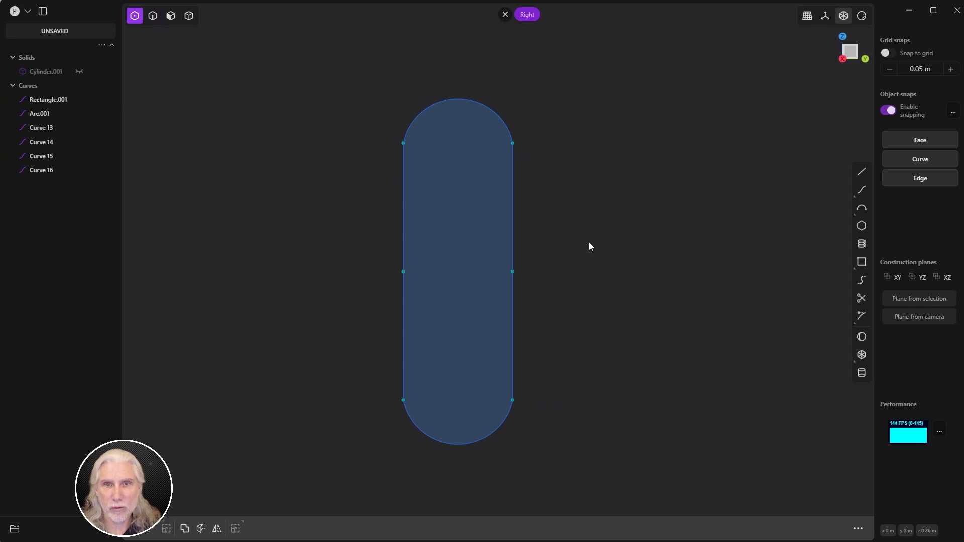
left_click_drag(323, 77, 607, 476)
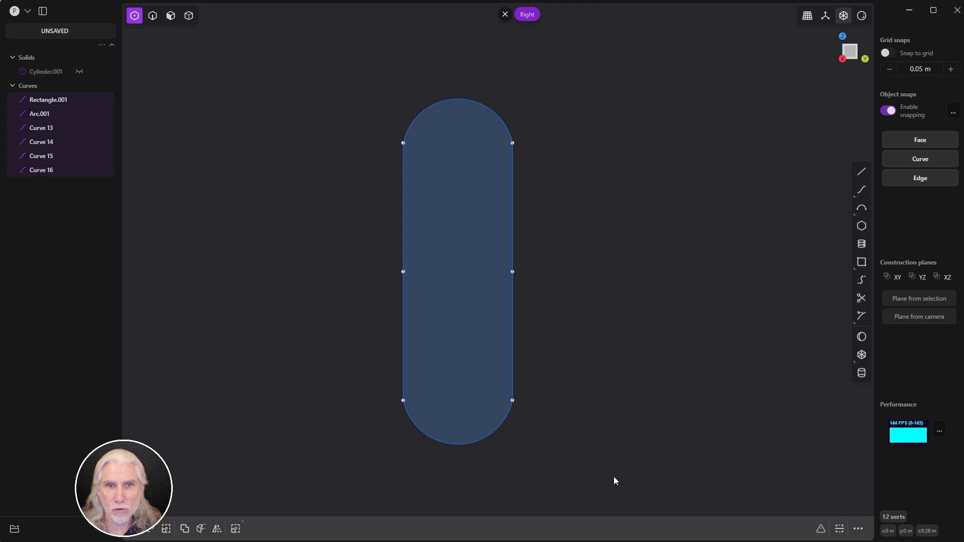
left_click(693, 278)
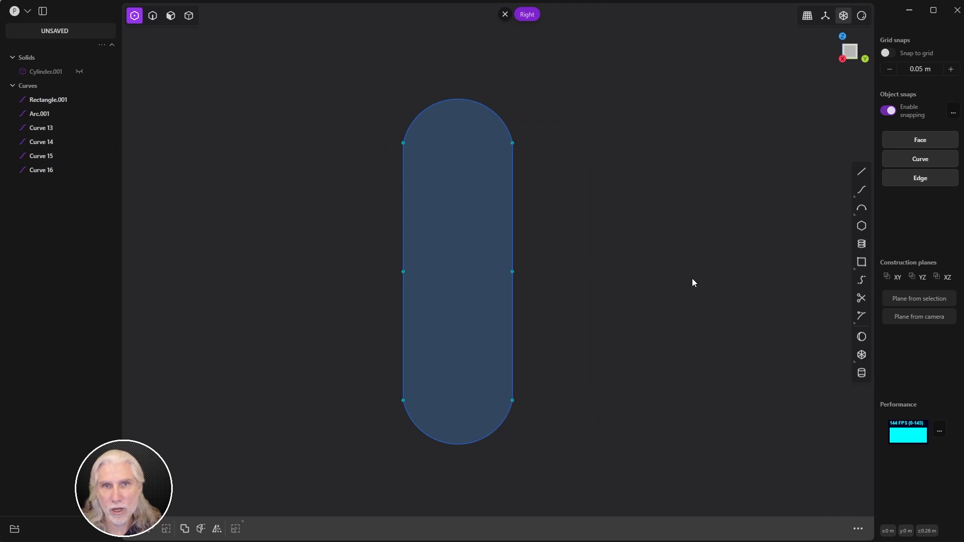
Step: In curve mode, check individual edges, then box-select all six capsule curves
key("2")
left_click(406, 214)
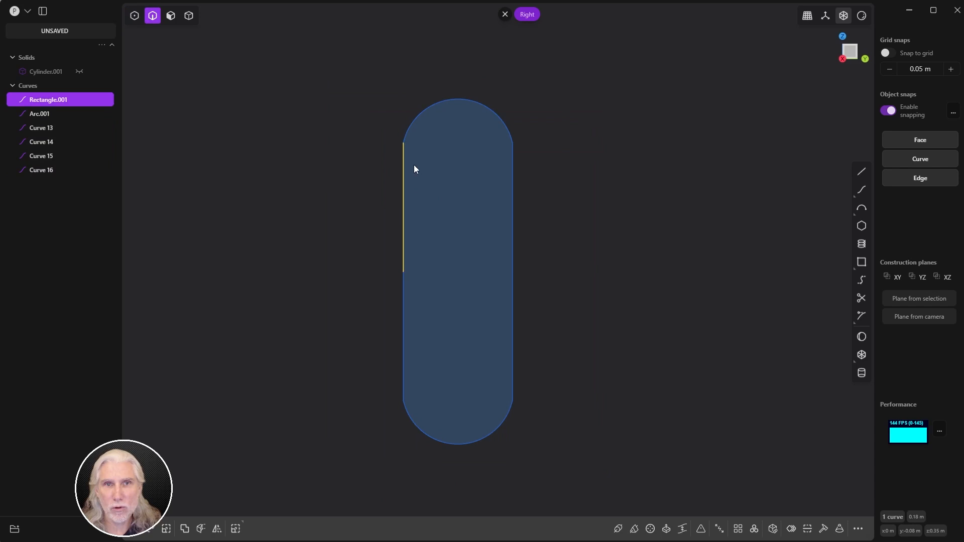
left_click(406, 134, "shift")
left_click(511, 166, "shift")
left_click(512, 331, "shift")
left_click(704, 311)
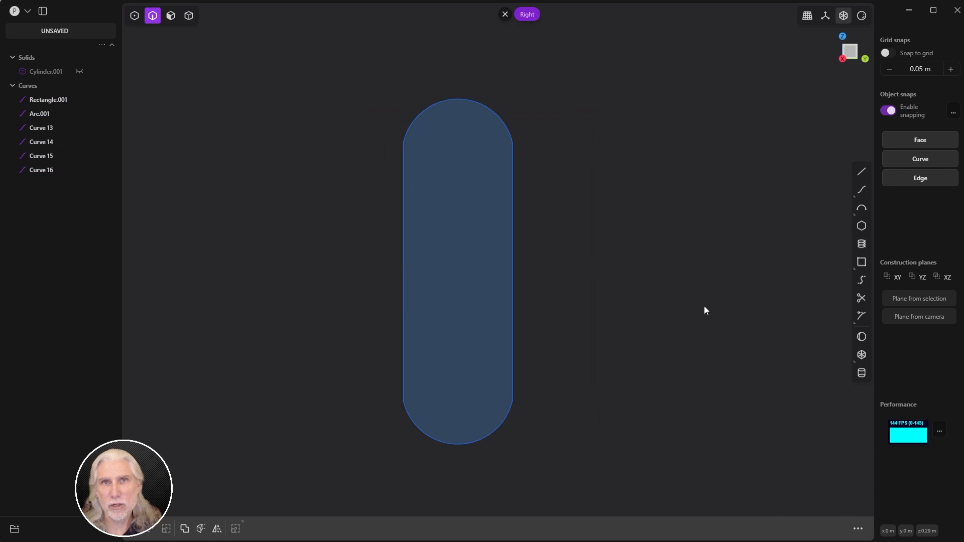
left_click_drag(286, 62, 654, 486)
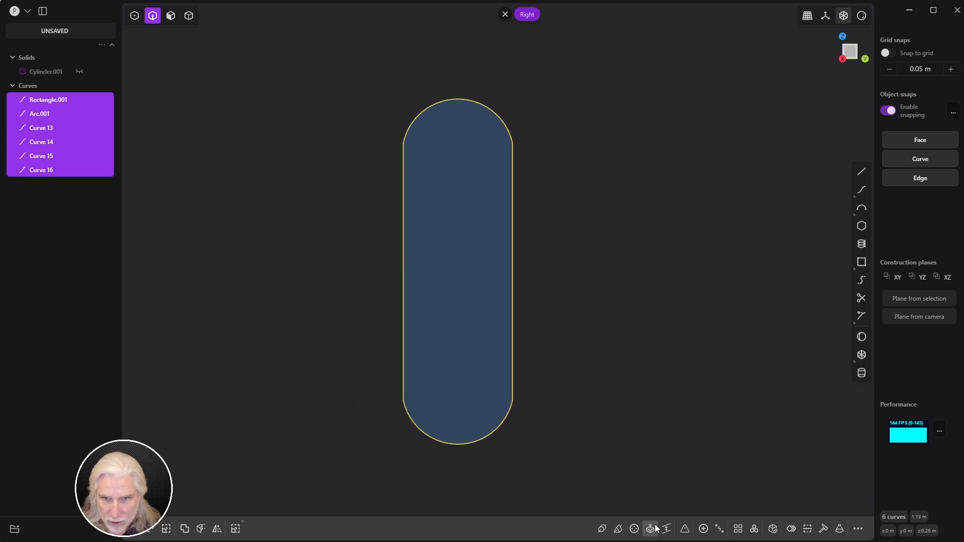
Step: Join the six curves into Rectangle.001, show the grid again, and orbit into perspective
left_click(702, 531)
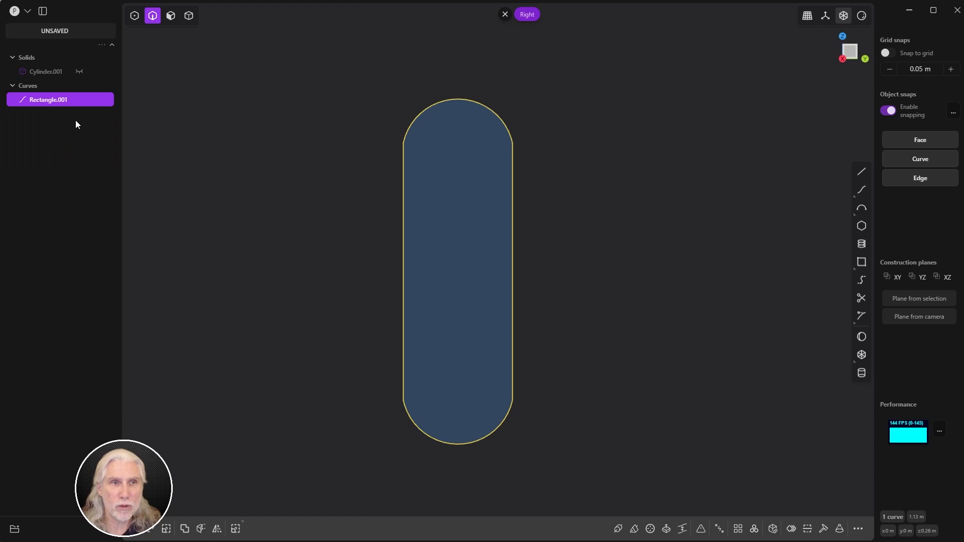
key("ctrl+z")
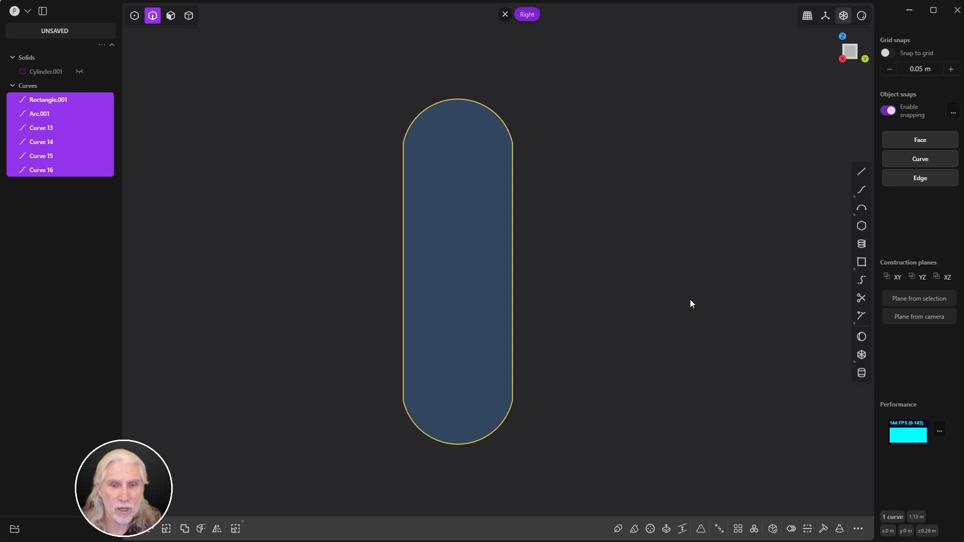
key("ctrl+shift+z")
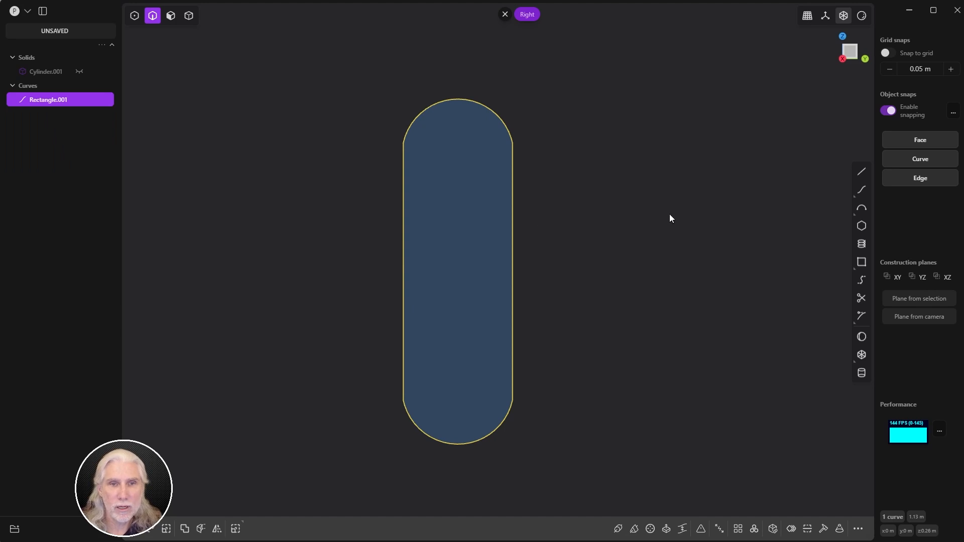
left_click(823, 22)
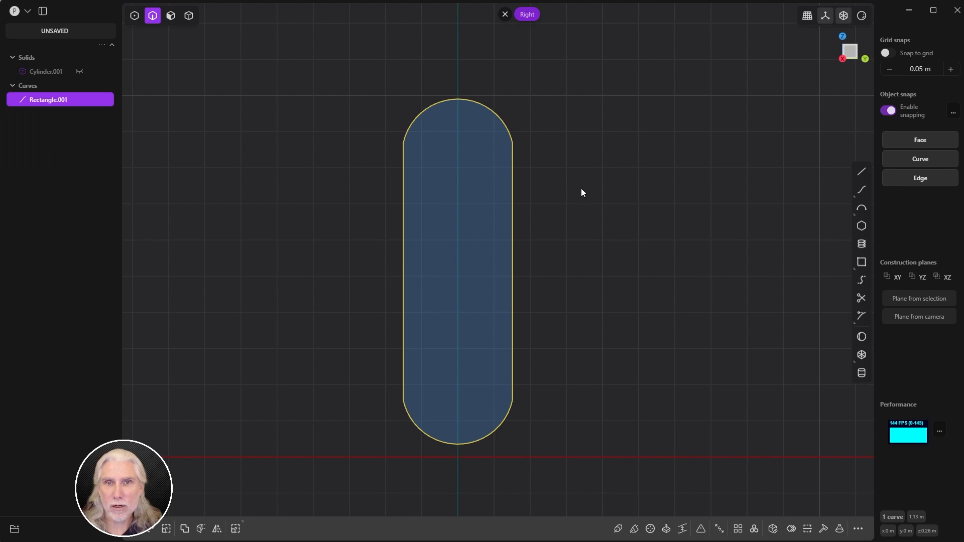
middle_click_drag(582, 192, 640, 211)
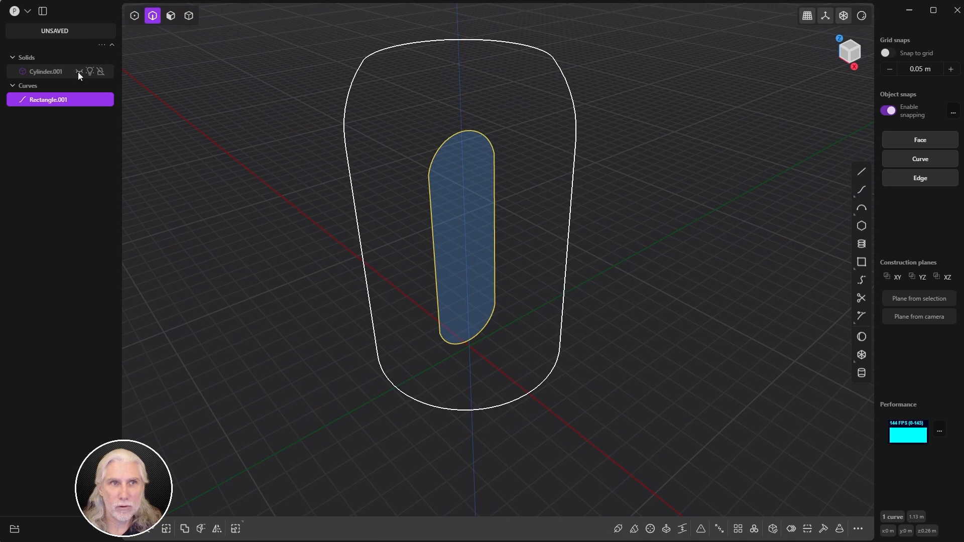
Step: Unhide Cylinder.001 and move the capsule outline about 0.29 m along X
key("alt+h")
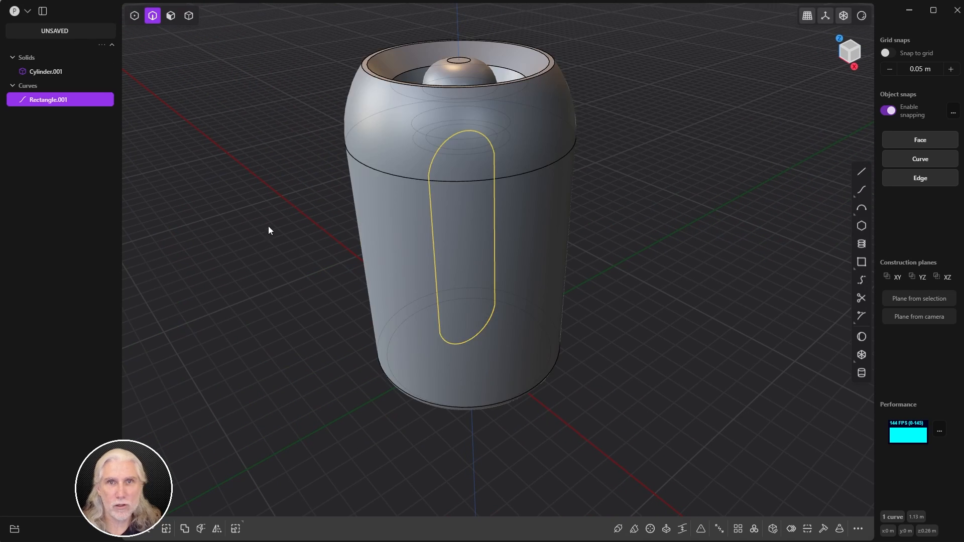
middle_click_drag(269, 229, 334, 270)
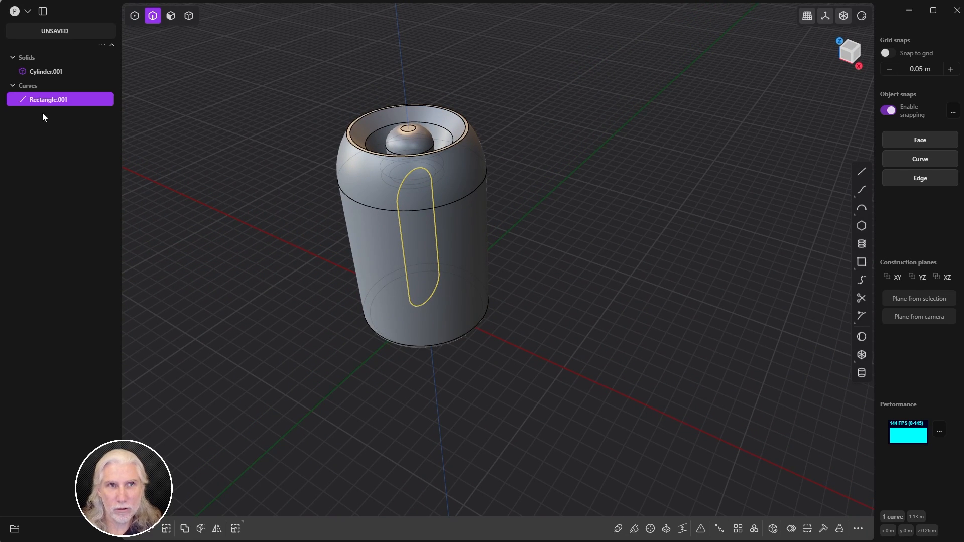
key("g")
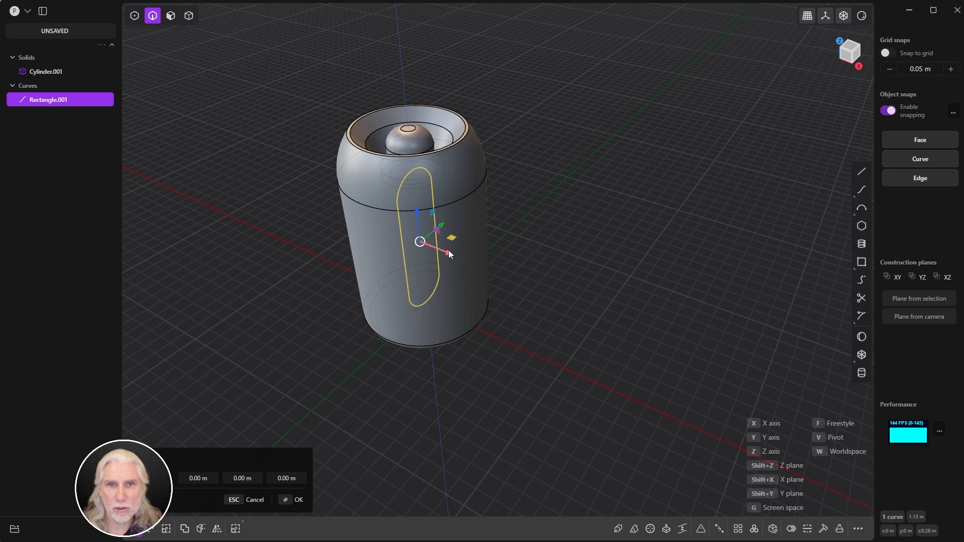
left_click_drag(450, 252, 537, 290)
middle_click_drag(460, 299, 525, 270)
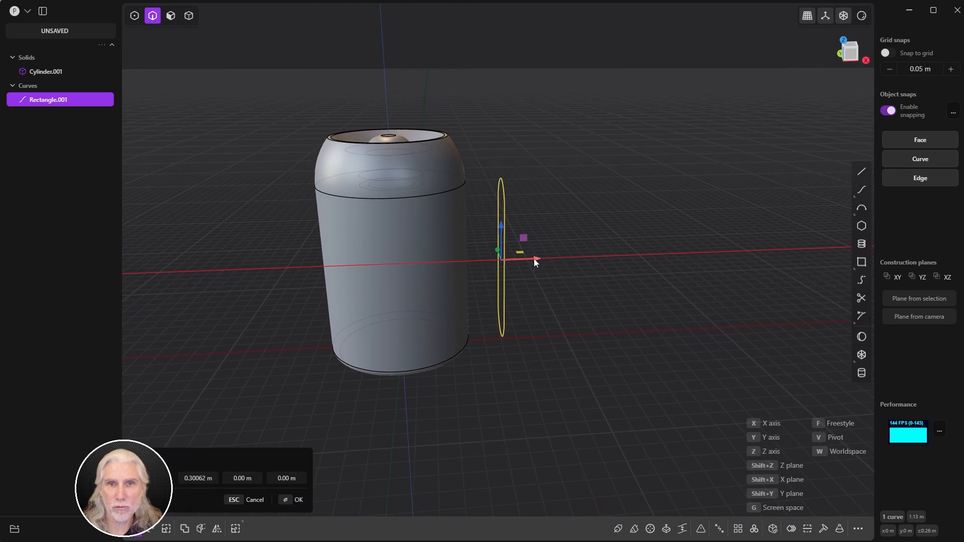
middle_click_drag(586, 262, 665, 336)
left_click(299, 500)
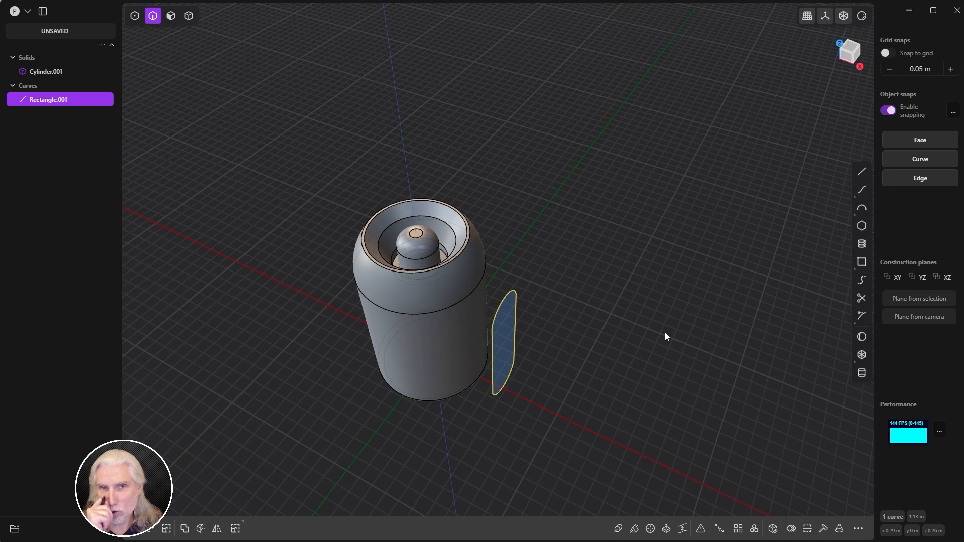
middle_click_drag(624, 272, 700, 228)
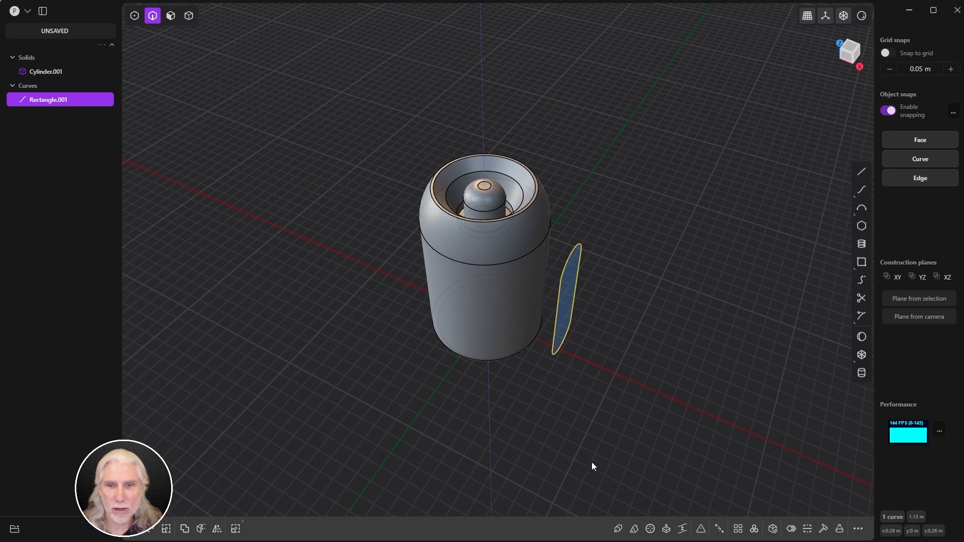
Step: Radially array the capsule outline into 4 copies centred on the can's top centre
left_click(754, 529)
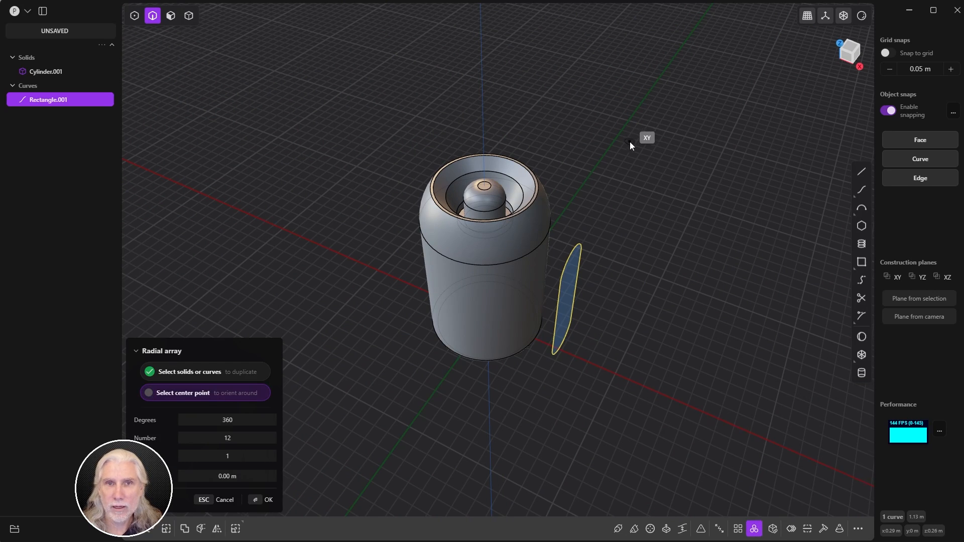
middle_click_drag(631, 144, 641, 254)
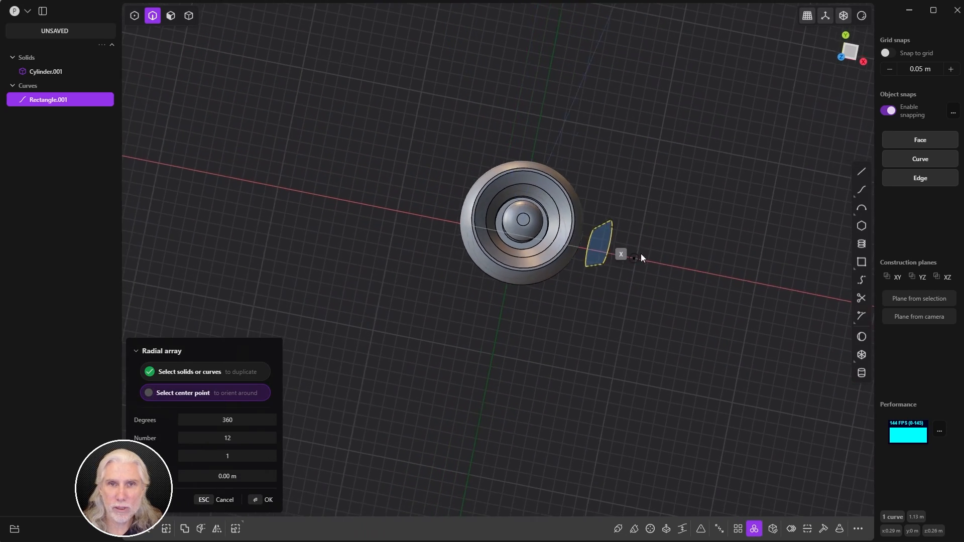
scroll(640, 254, "up", 3)
scroll(502, 221, "up", 3)
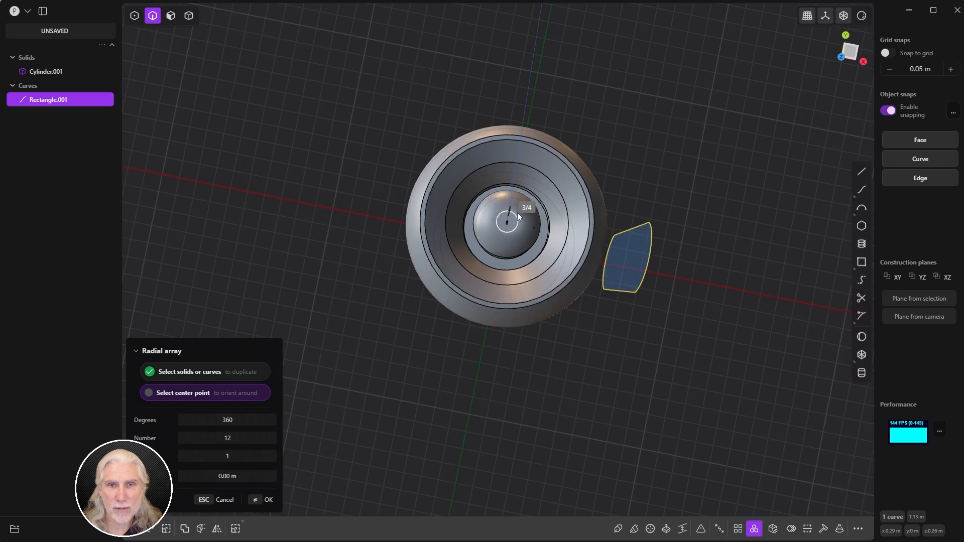
left_click(510, 229)
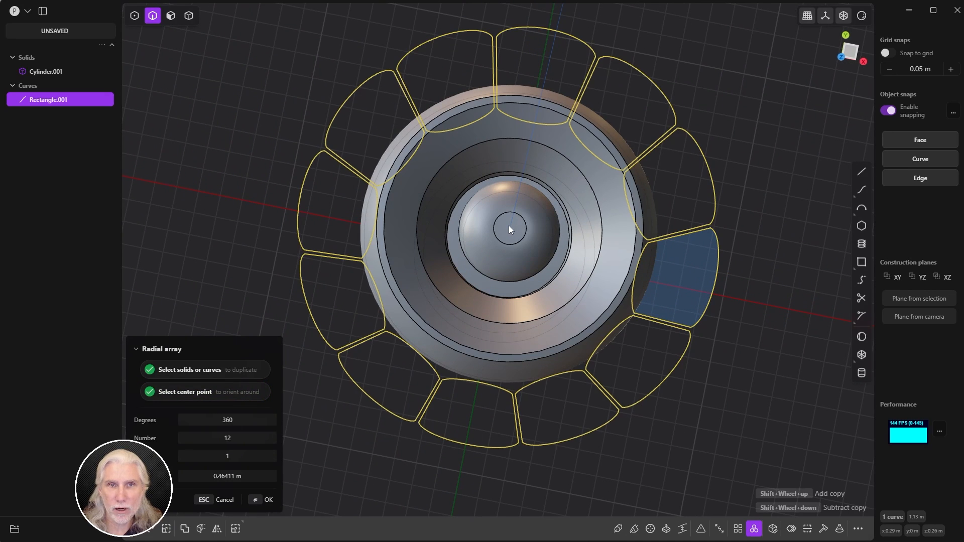
left_click(245, 438)
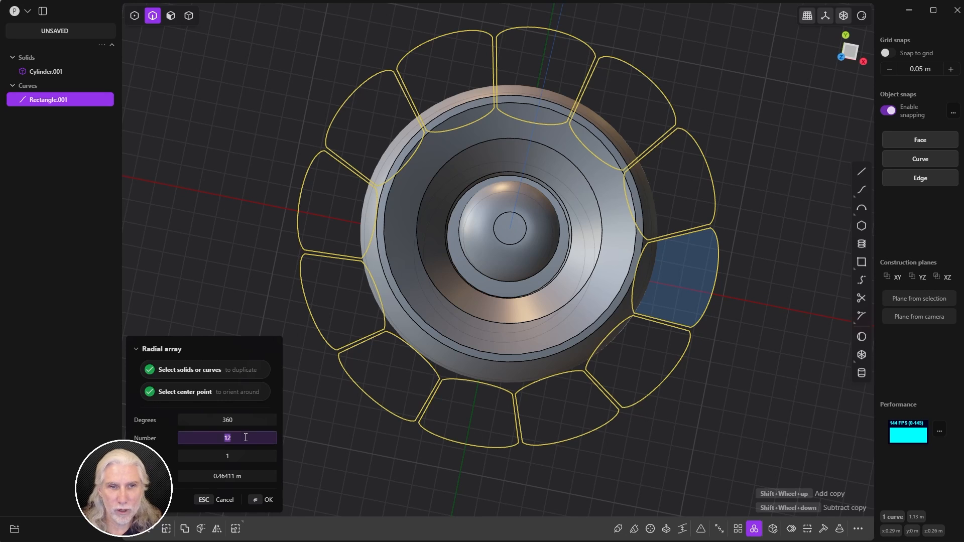
type("4")
key("Return")
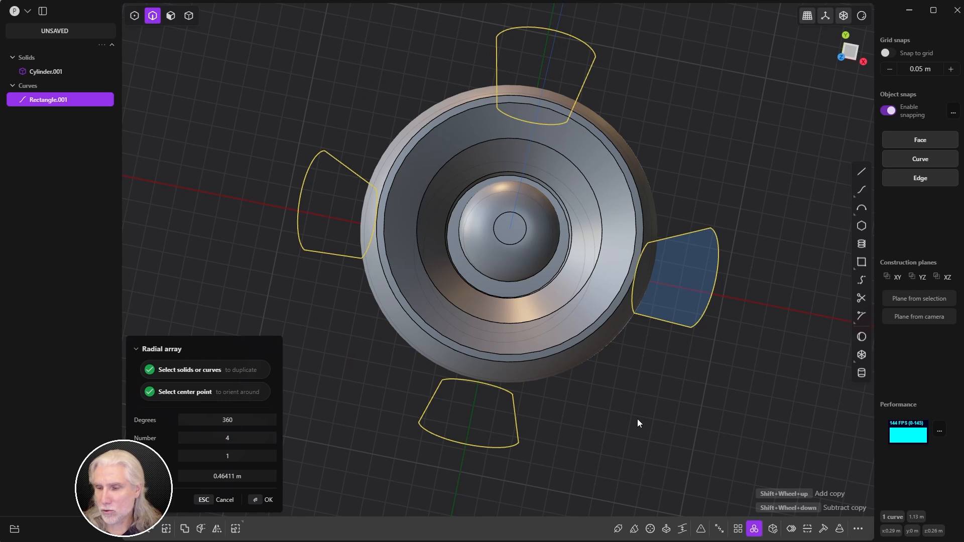
scroll(638, 423, "up", 6, "shift")
scroll(637, 424, "down", 6, "shift")
scroll(638, 423, "up", 2, "shift")
scroll(637, 423, "down", 4, "shift")
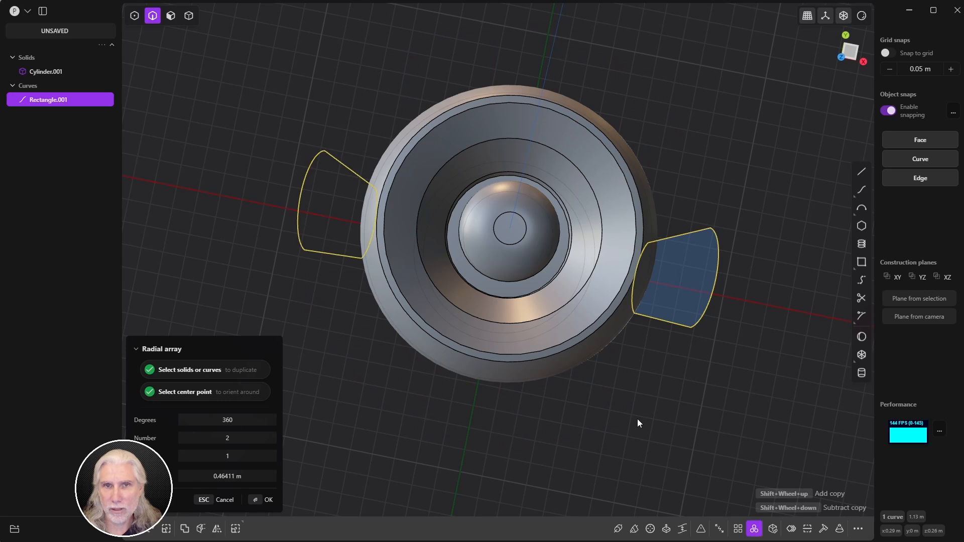
scroll(638, 423, "up", 2, "shift")
scroll(638, 423, "down", 1, "shift")
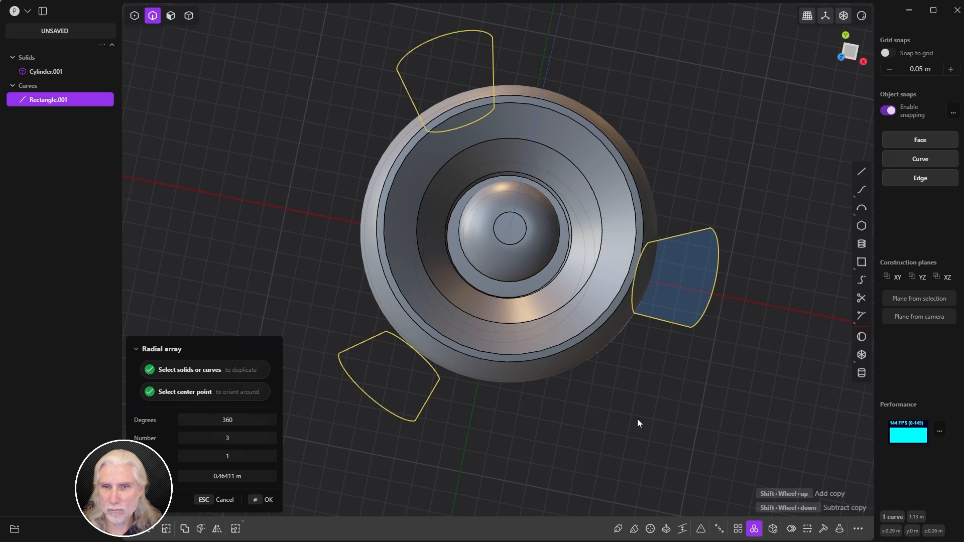
scroll(638, 422, "up", 2, "shift")
scroll(637, 423, "down", 1, "shift")
scroll(637, 423, "up", 1, "shift")
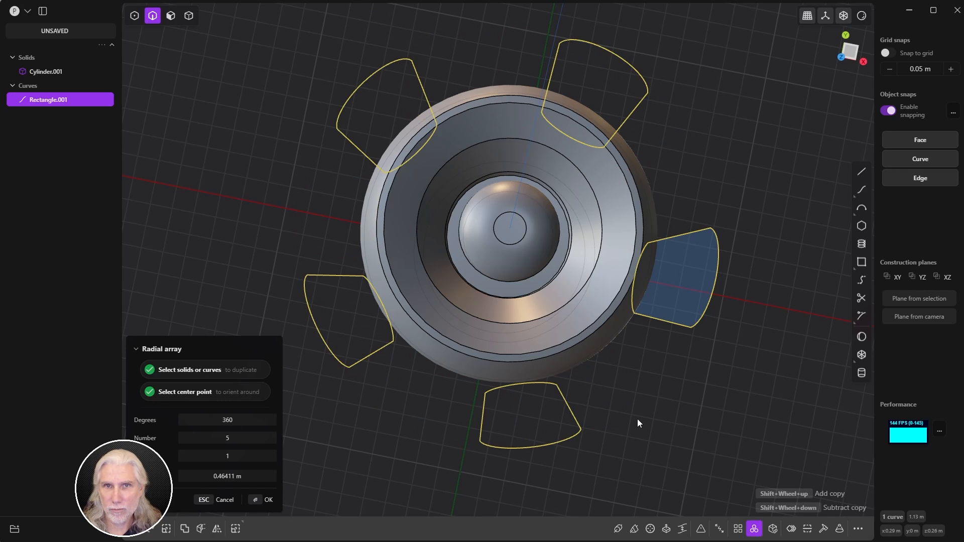
scroll(638, 422, "up", 1, "shift")
scroll(637, 423, "down", 2, "shift")
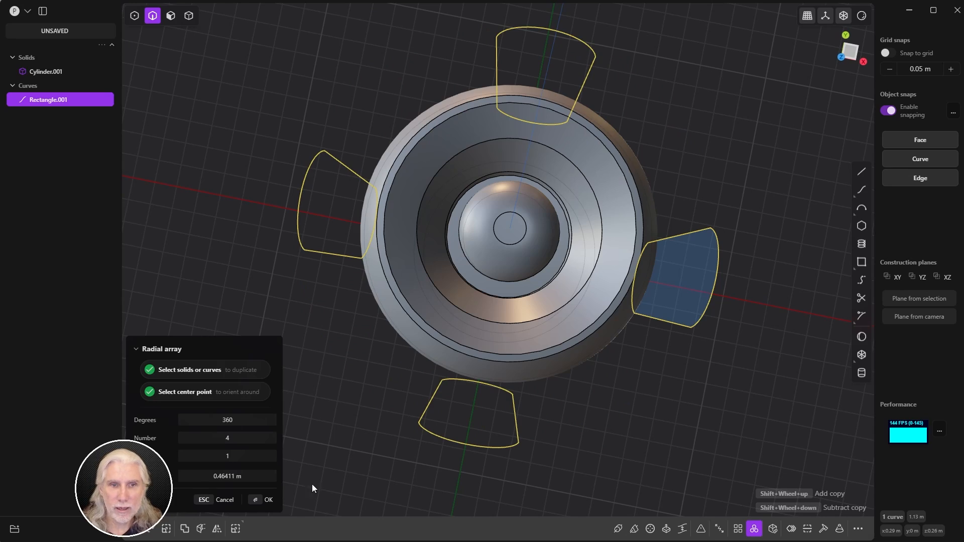
left_click(262, 499)
middle_click_drag(260, 497, 551, 315)
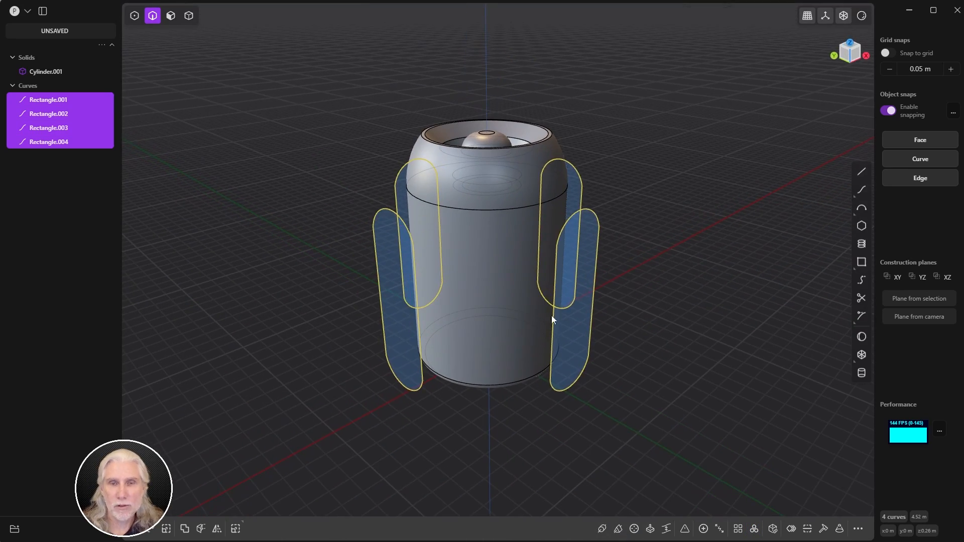
Step: Deselect all, then select the right-side capsule outline Rectangle.004
left_click(718, 317)
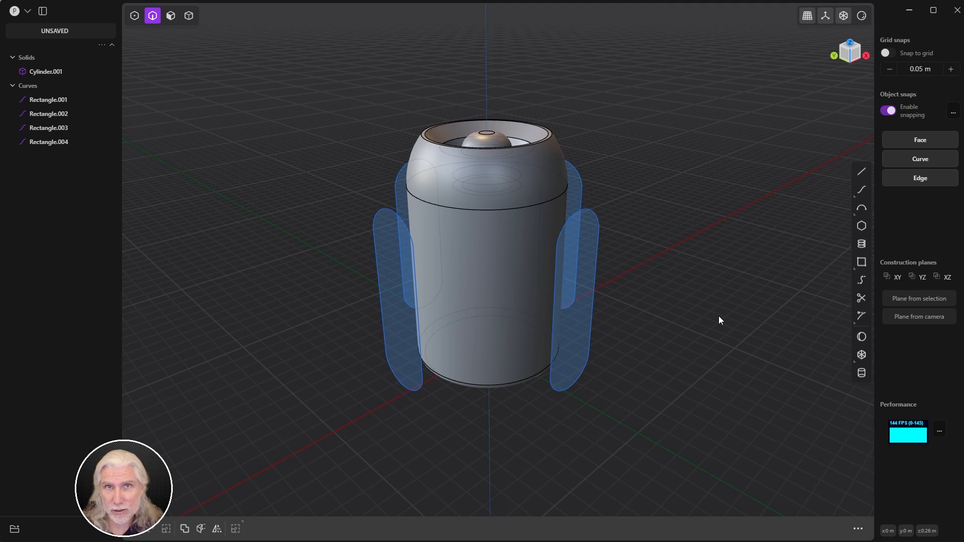
left_click(558, 392)
middle_click_drag(559, 393, 492, 366)
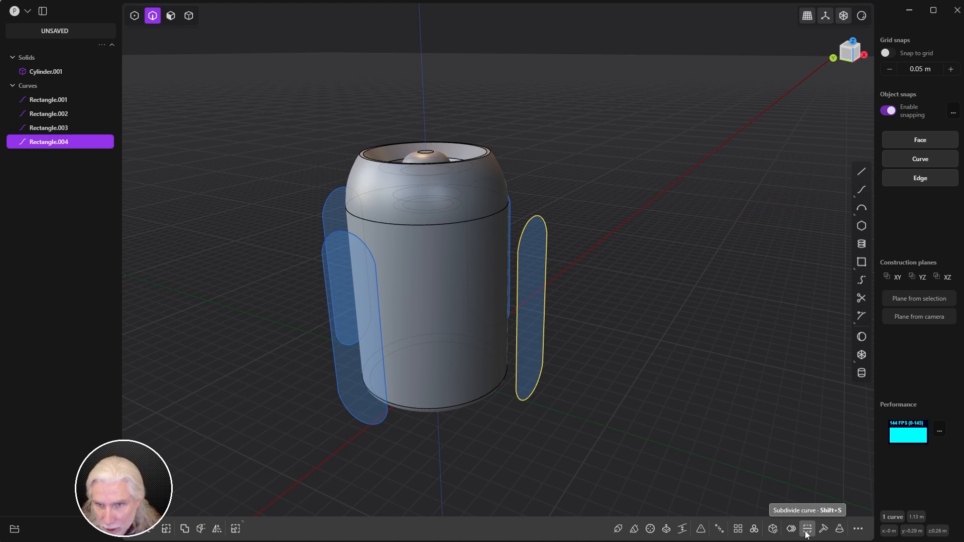
Step: Project the capsule curve onto the cylinder, then undo the projection
left_click(839, 529)
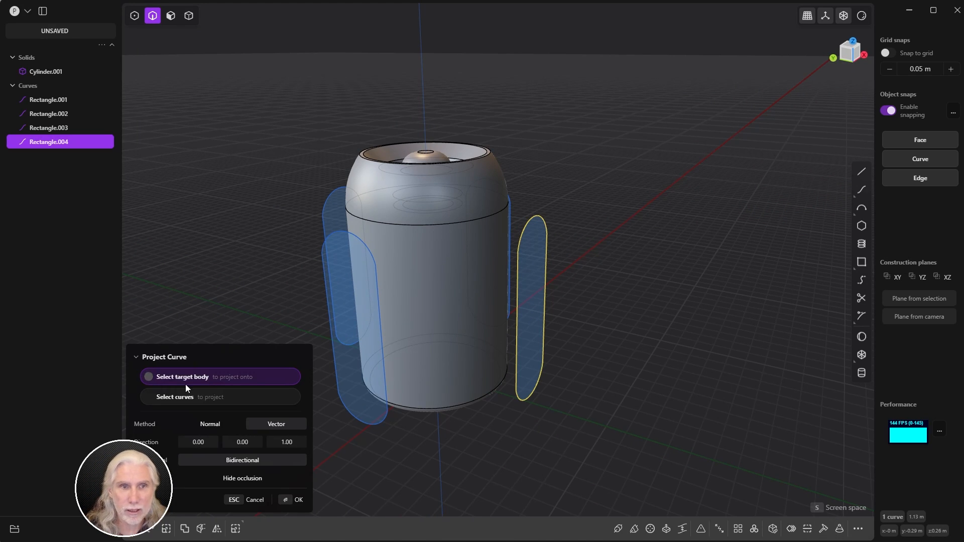
left_click(435, 331)
middle_click_drag(448, 356, 511, 399)
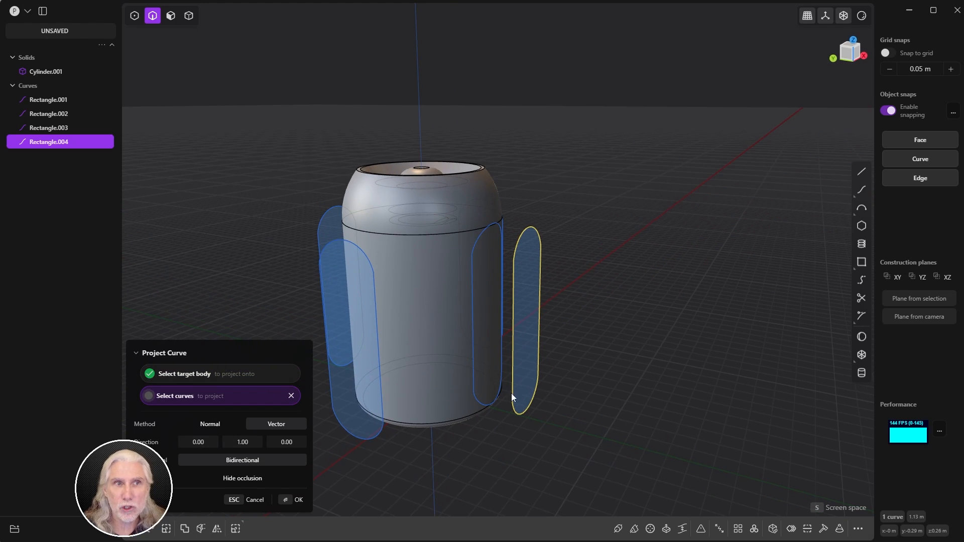
left_click(290, 502)
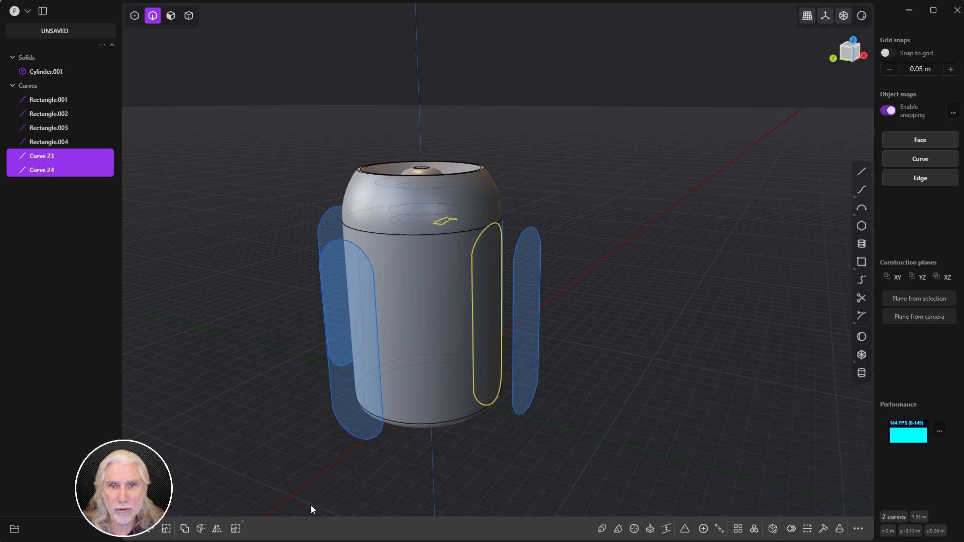
left_click(46, 169)
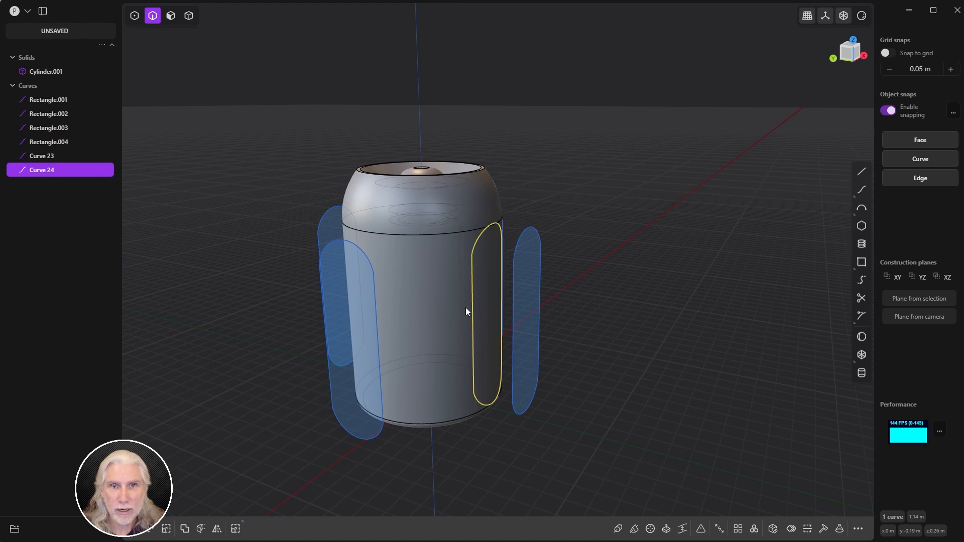
middle_click_drag(471, 318, 438, 344)
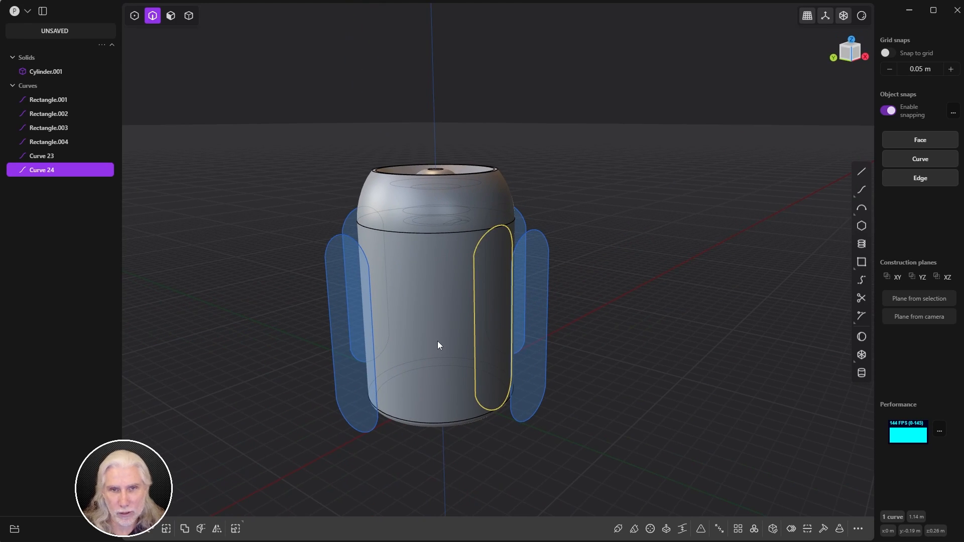
key("ctrl+z")
key("ctrl+z")
left_click(678, 328)
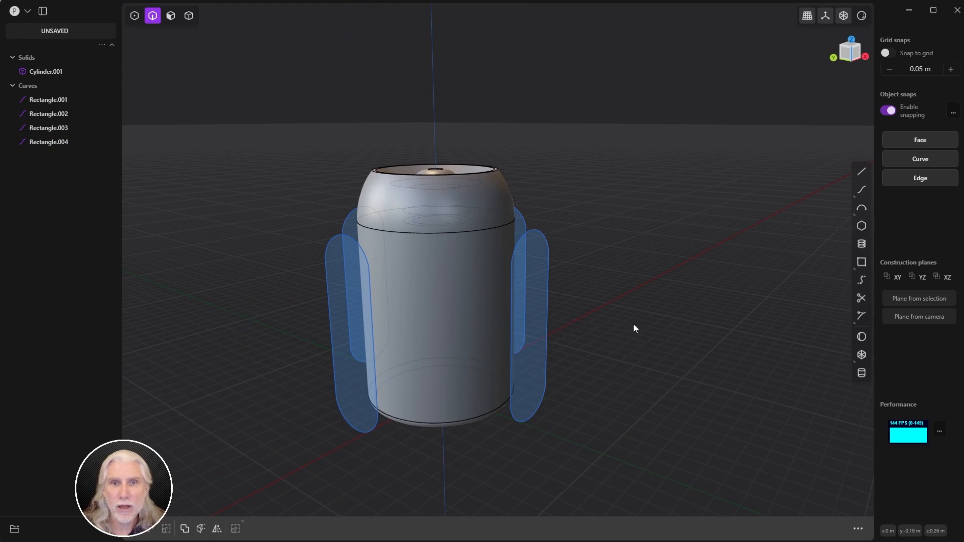
Step: Scale Rectangle.001 through Rectangle.004 vertically to about 0.857 of their height
middle_click_drag(634, 327, 643, 357)
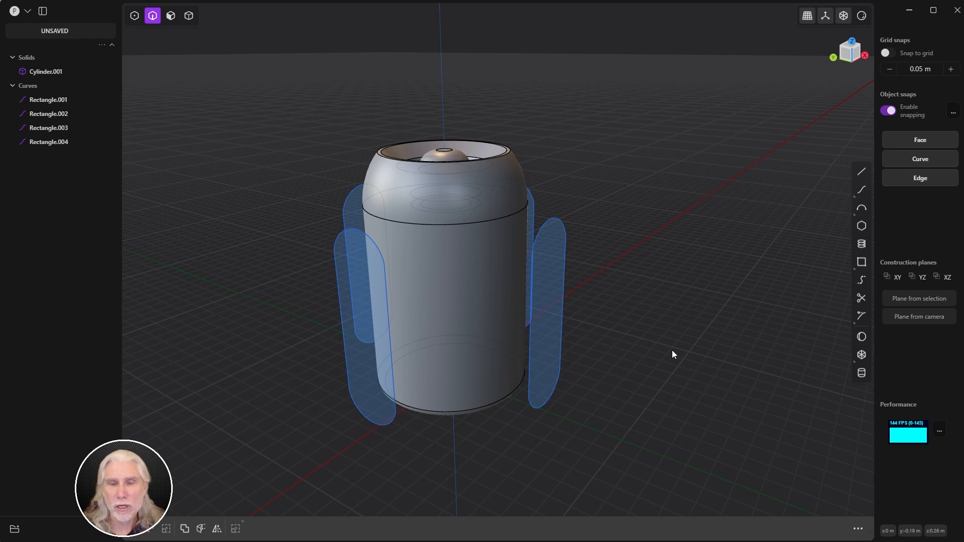
middle_click_drag(535, 370, 442, 365)
left_click(48, 99)
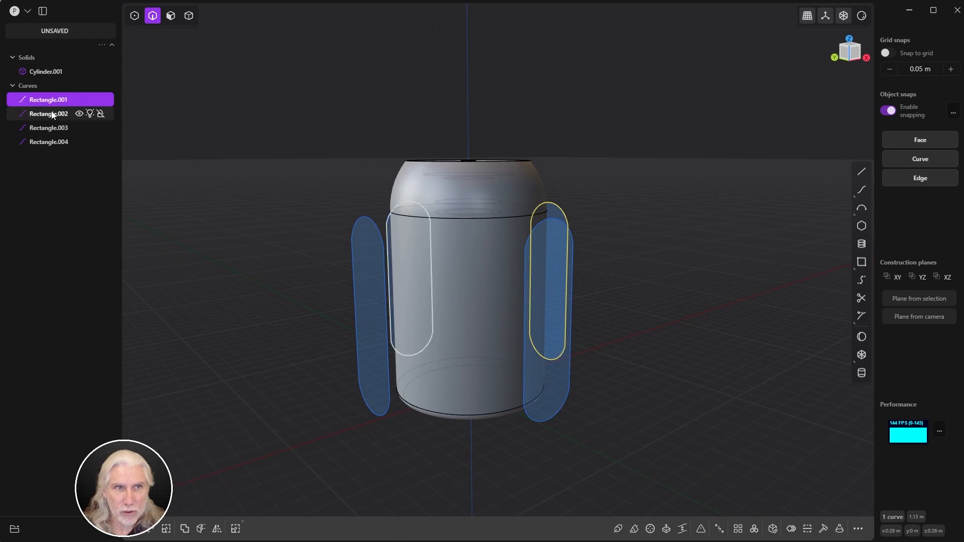
left_click(48, 142, "shift")
key("s")
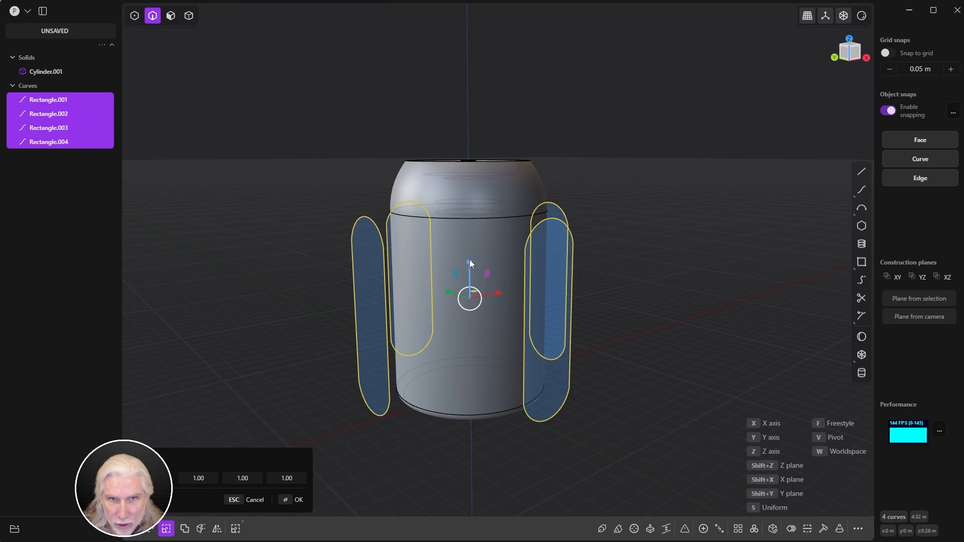
left_click_drag(469, 260, 466, 267)
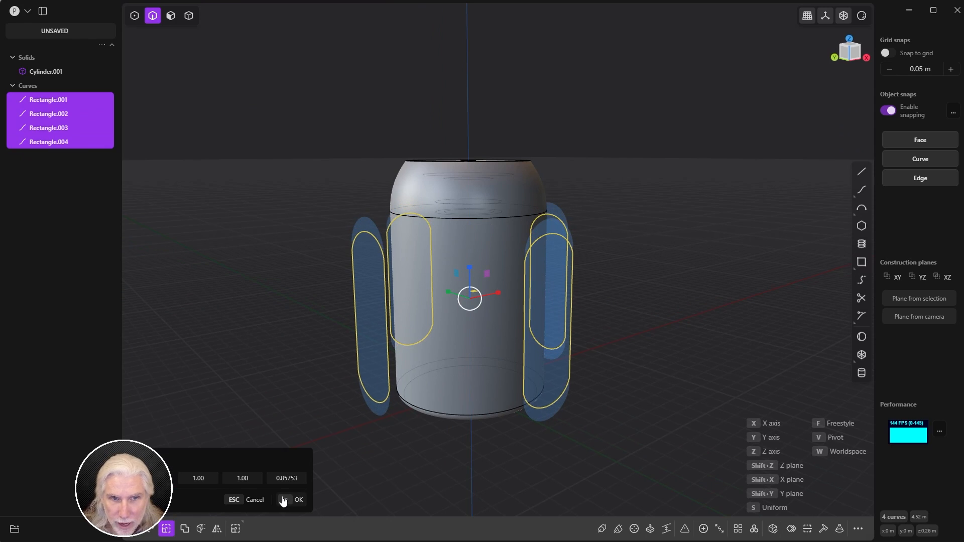
left_click(296, 500)
middle_click_drag(328, 415, 387, 414)
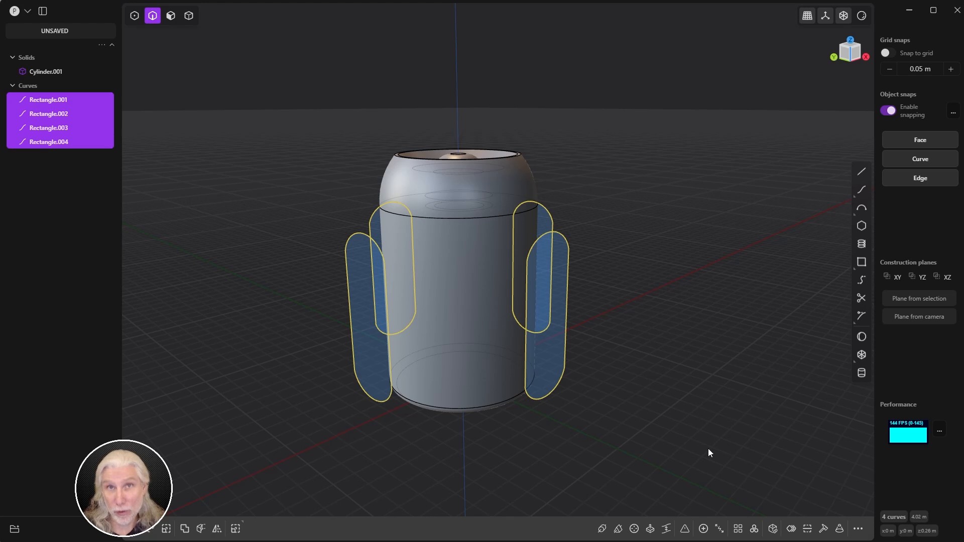
key("shift+i")
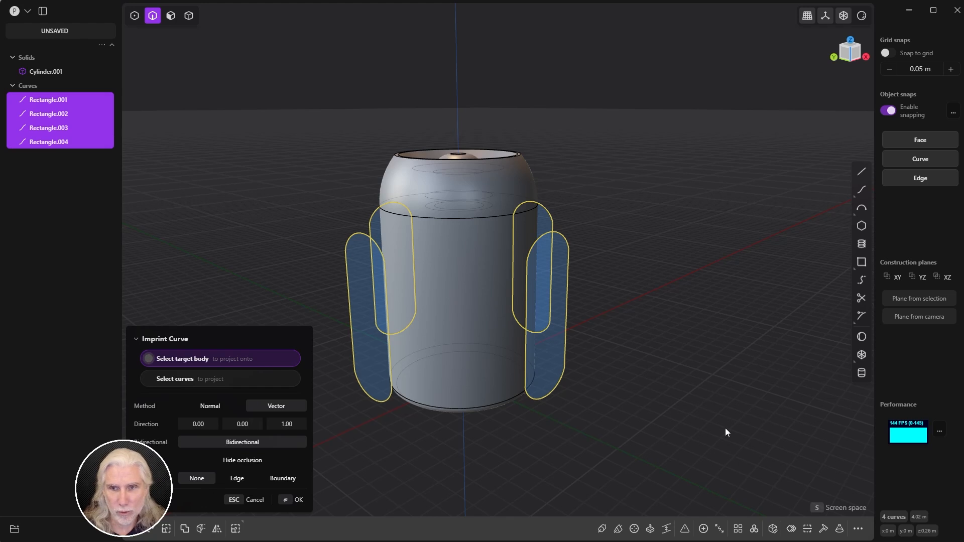
left_click(233, 501)
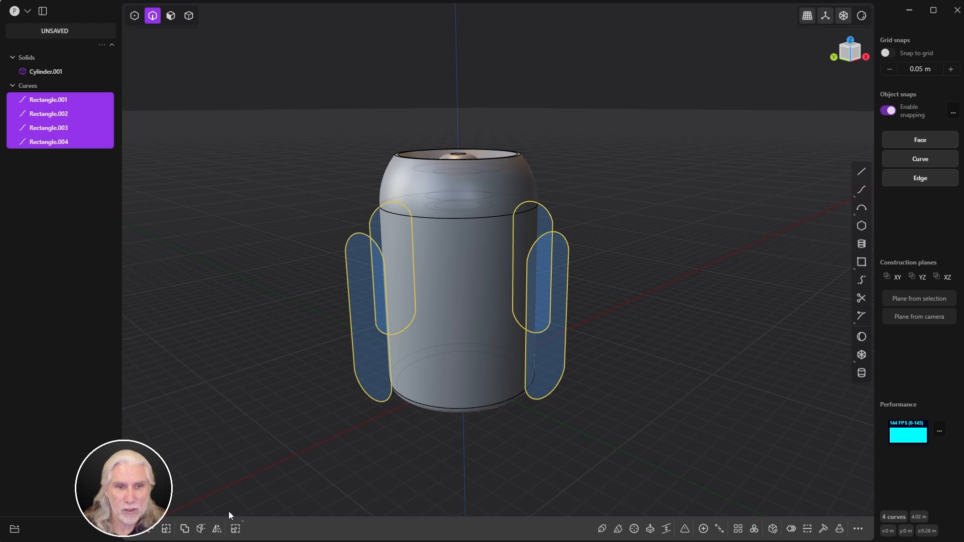
left_click(857, 529)
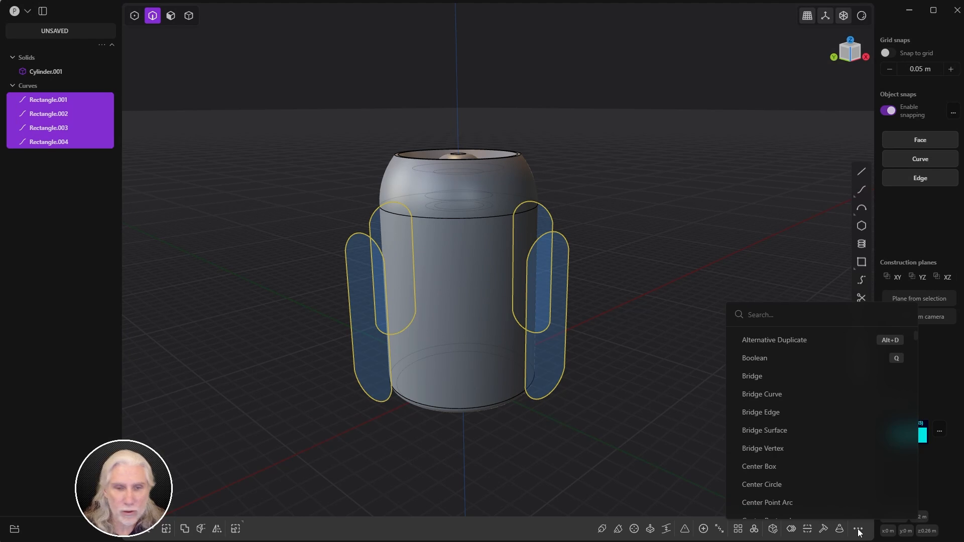
type("imp")
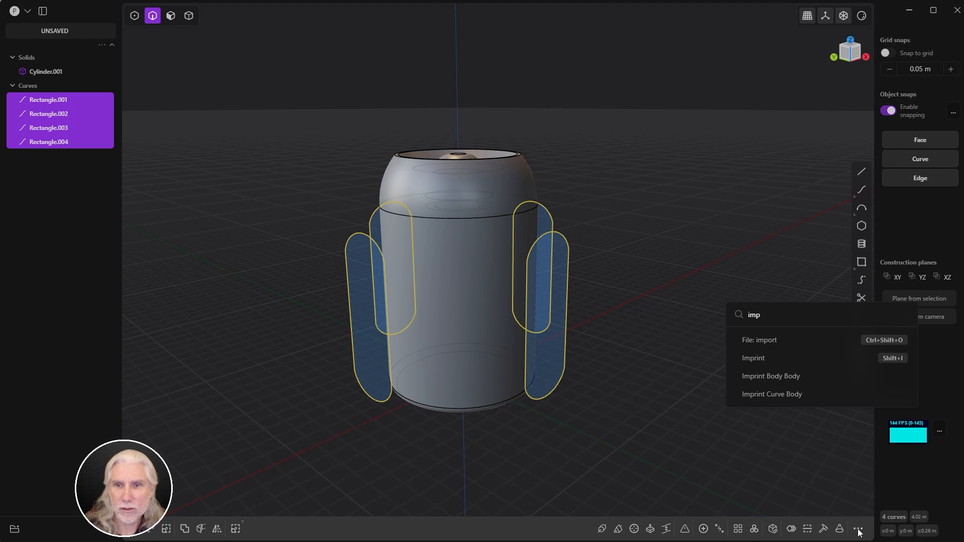
left_click(760, 399)
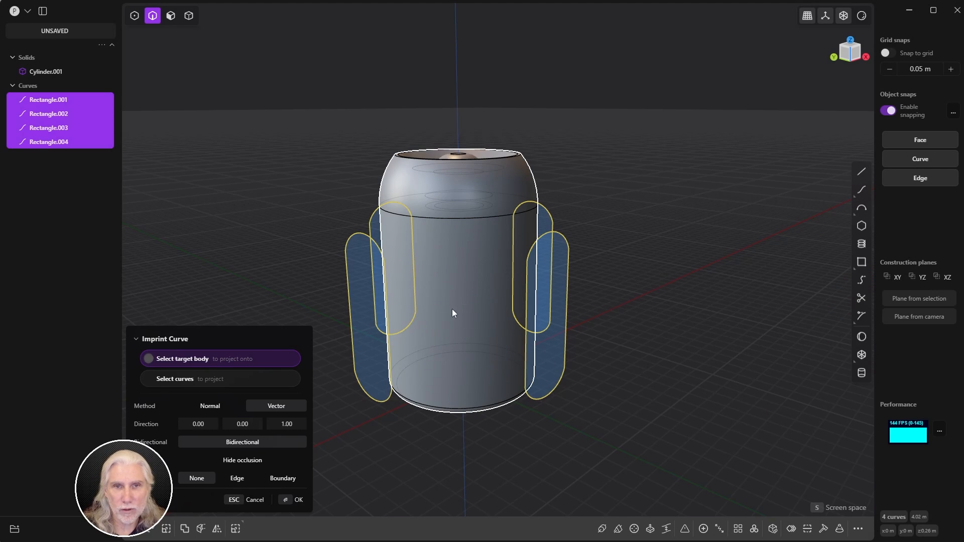
left_click(249, 500)
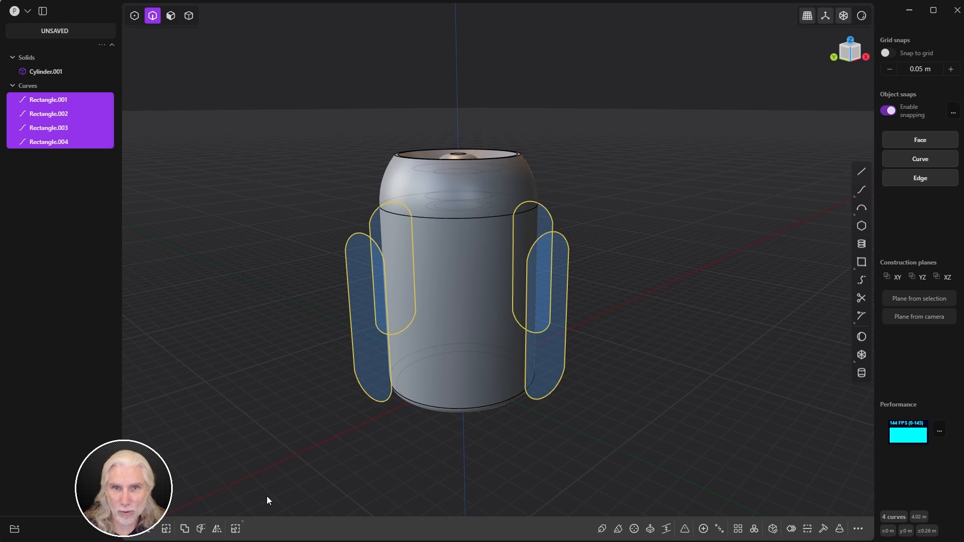
left_click(268, 497)
scroll(703, 312, "up", 2)
middle_click_drag(651, 307, 638, 395)
Step: Imprint the right-hand capsule curve Rectangle.004 onto the cylinder
left_click(598, 381)
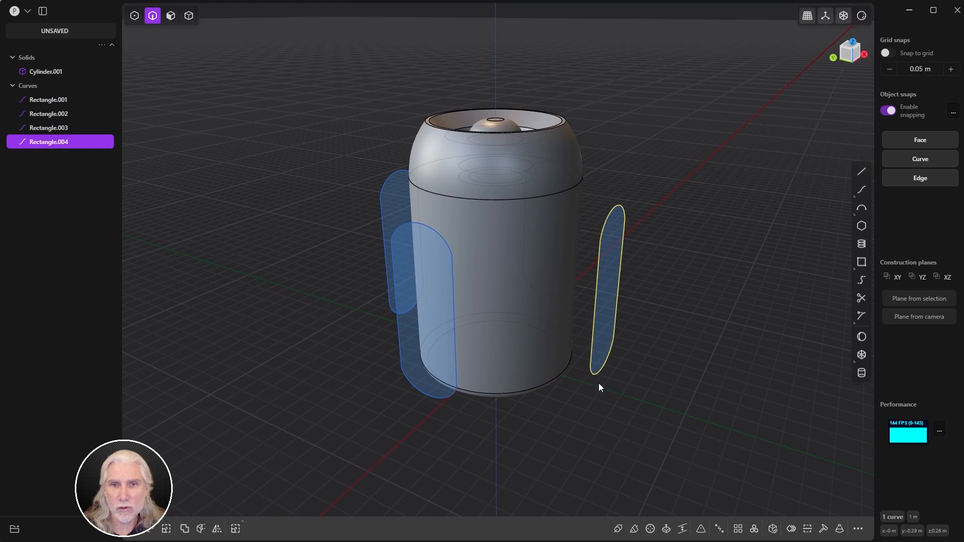
key("shift+i")
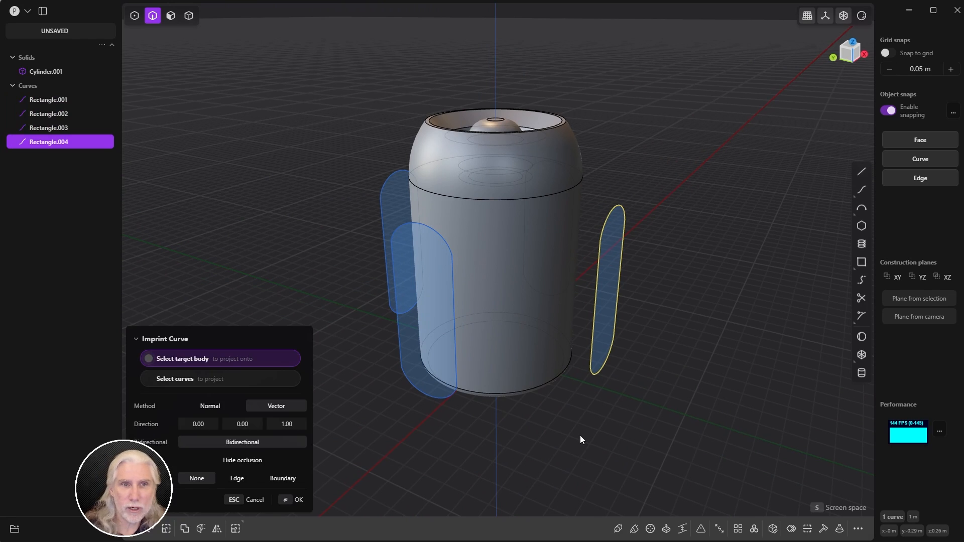
left_click(525, 296)
left_click(285, 505)
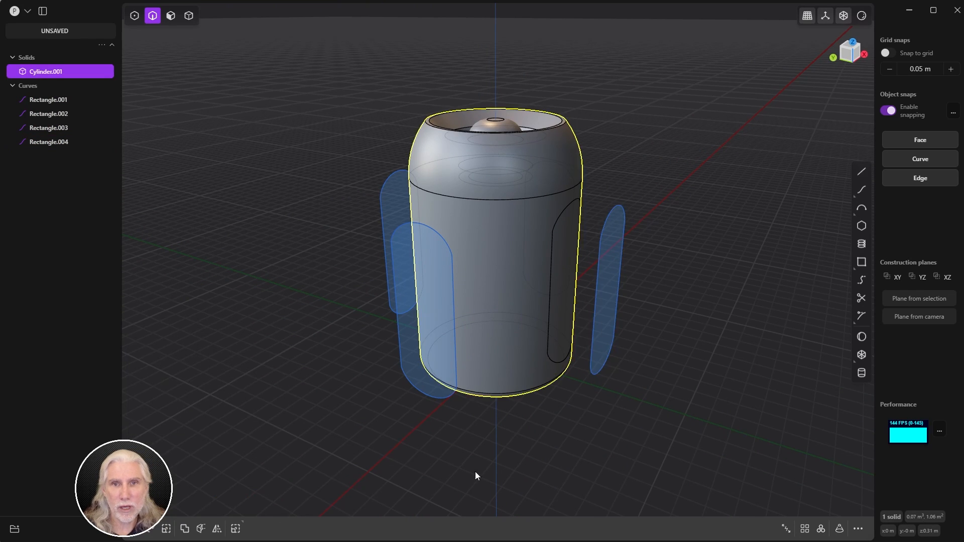
middle_click_drag(475, 473, 468, 438)
Step: Hide the rectangle curves, then show only Rectangle.002 and imprint it onto the can
left_click(48, 100)
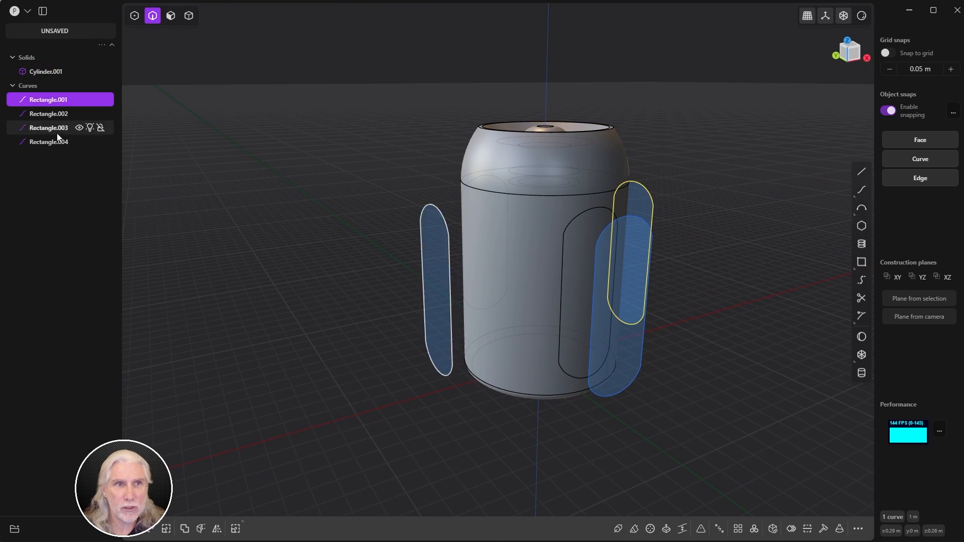
left_click(49, 141, "shift")
left_click(80, 99)
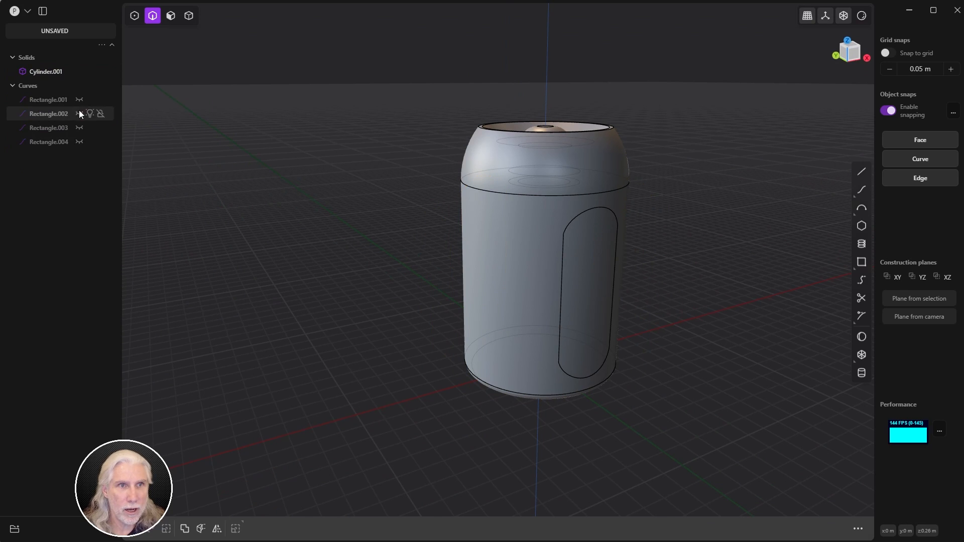
middle_click_drag(626, 261, 661, 231)
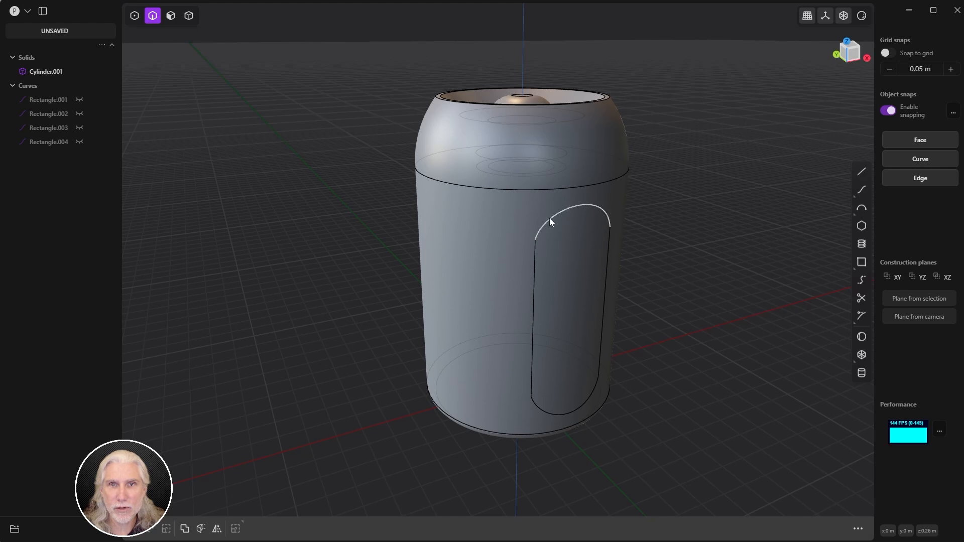
middle_click_drag(571, 258, 584, 290)
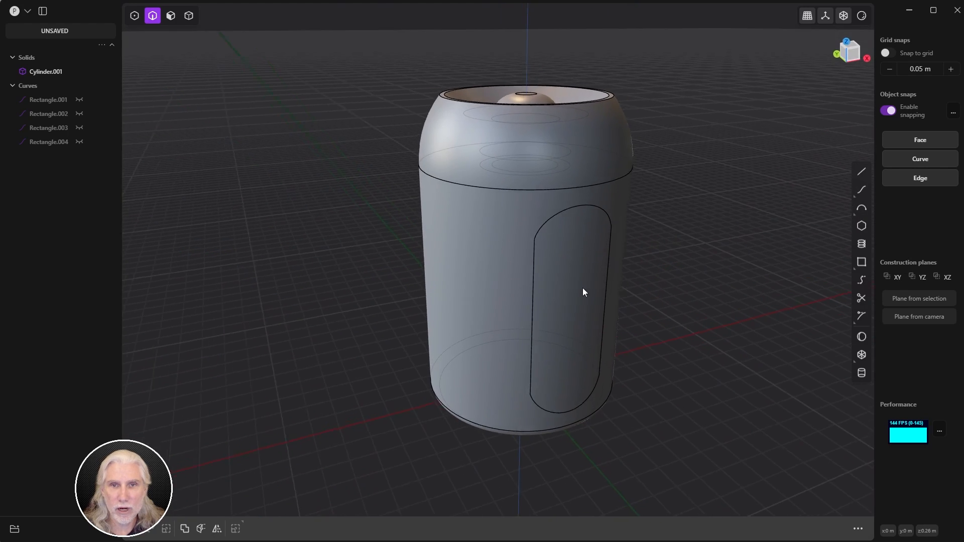
scroll(622, 268, "down", 4)
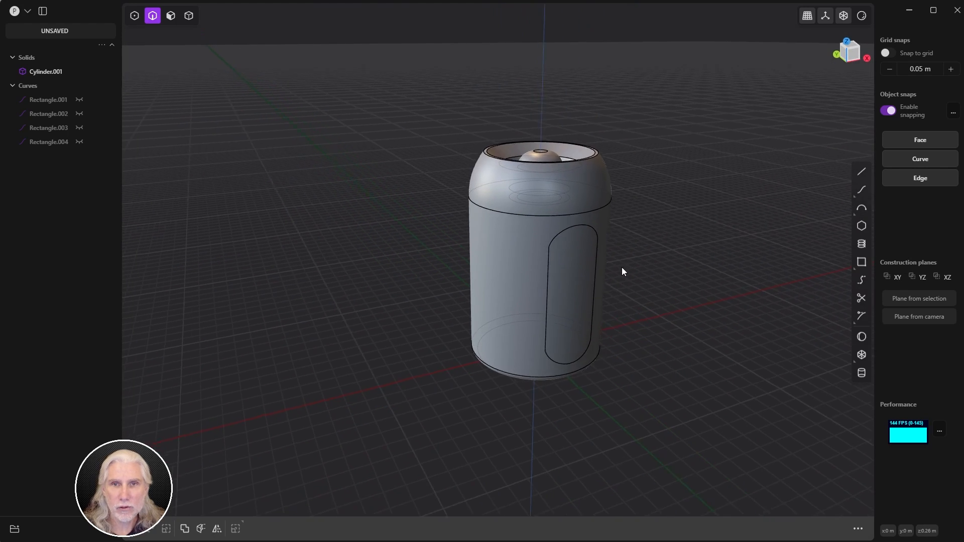
left_click(80, 114)
middle_click_drag(415, 249, 343, 261)
left_click(290, 289)
middle_click_drag(336, 357, 463, 362, "shift")
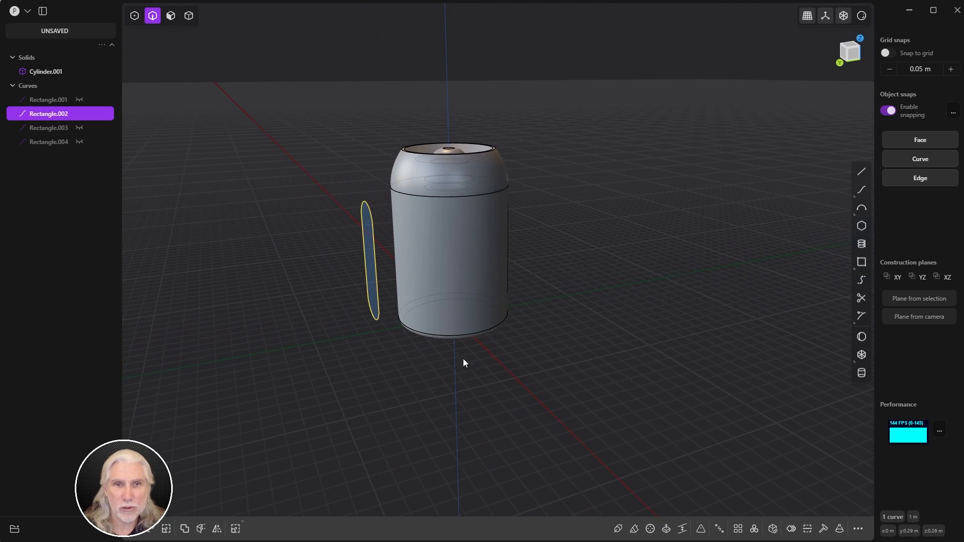
key("shift+i")
left_click(451, 249)
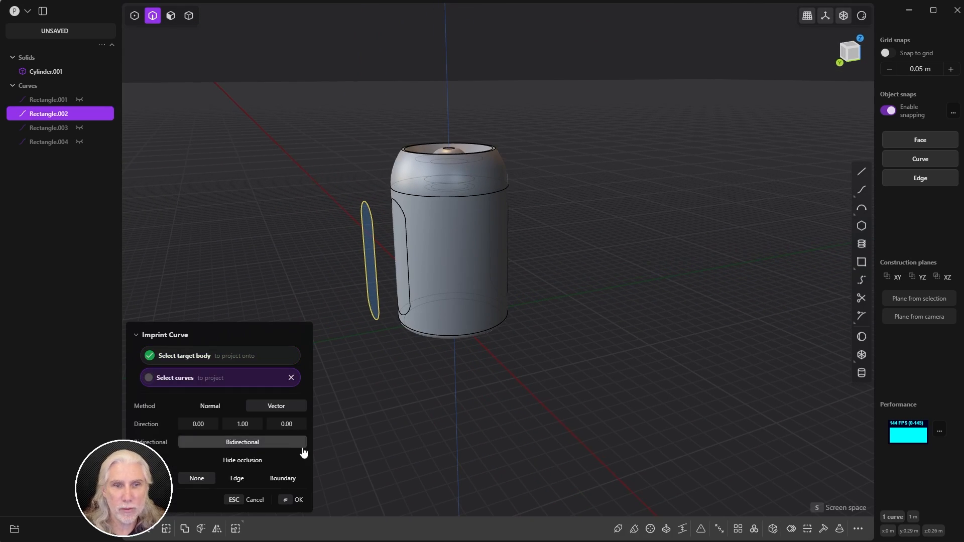
left_click(291, 500)
Step: Show only Rectangle.003 and imprint it onto the can
left_click(78, 114)
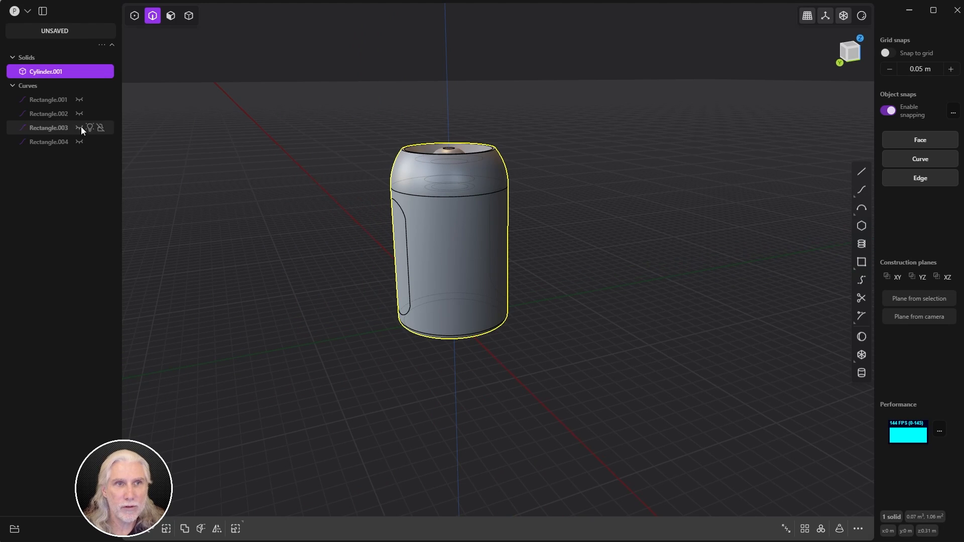
left_click(78, 127)
middle_click_drag(485, 279, 481, 327)
left_click(482, 312)
key("shift+i")
left_click(467, 290)
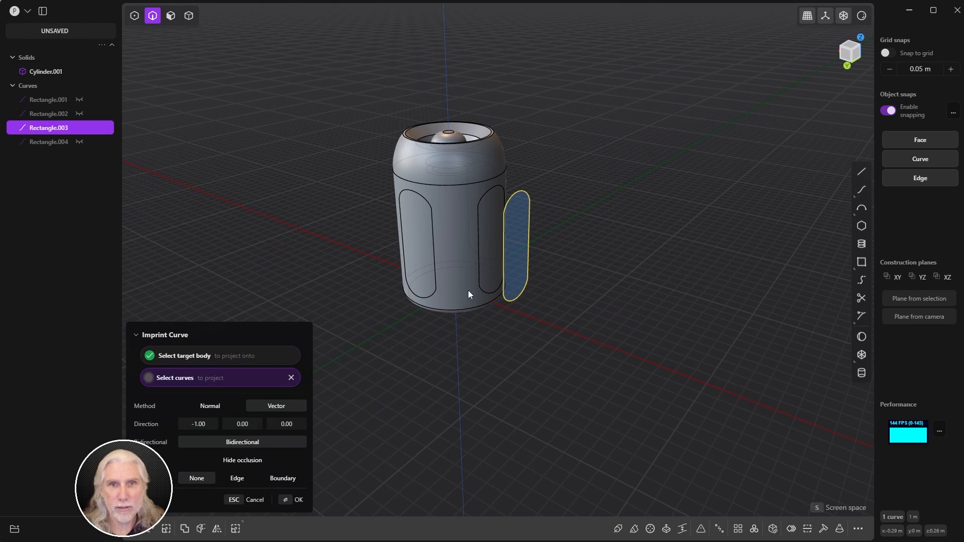
left_click(294, 494)
left_click(334, 444)
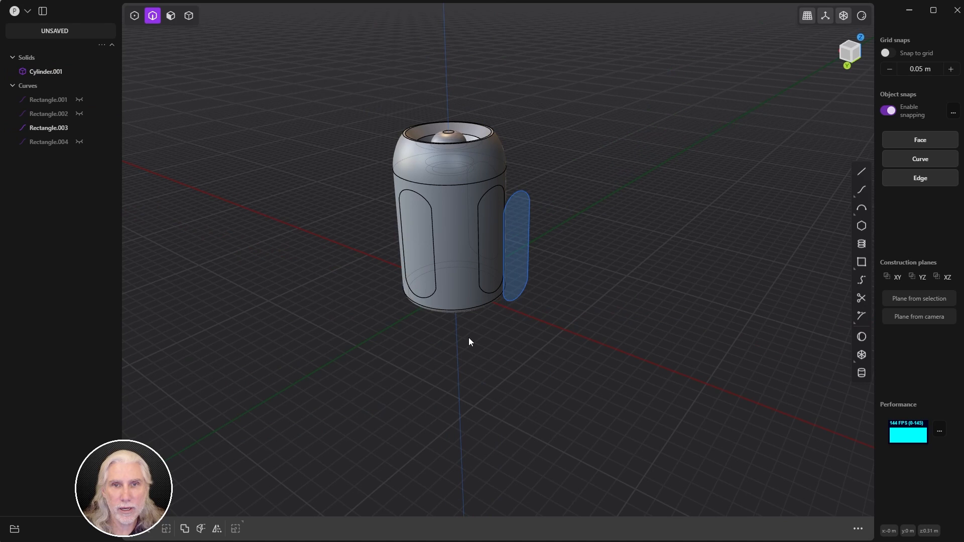
left_click(507, 302)
Step: Show only Rectangle.001 and imprint it onto the cylinder
left_click(79, 128)
left_click(79, 141)
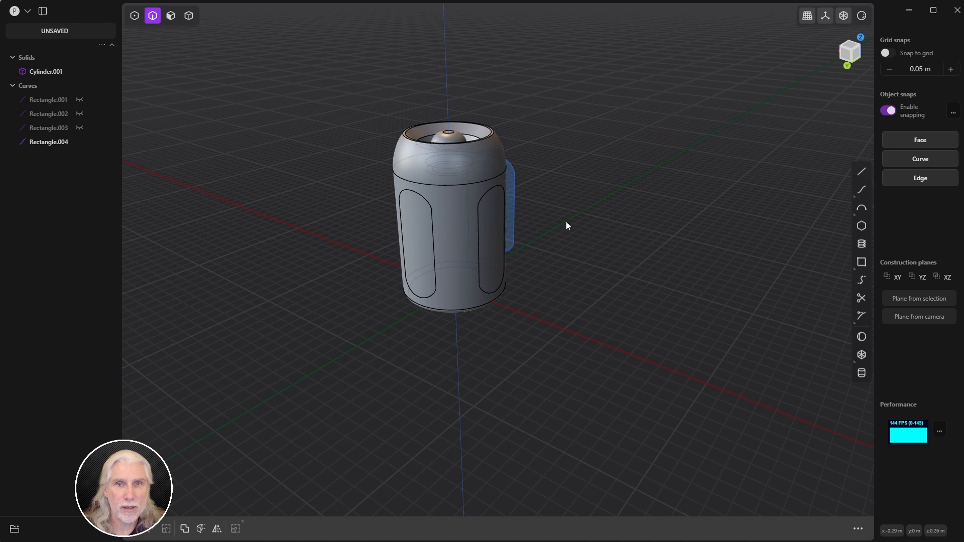
middle_click_drag(565, 221, 281, 218)
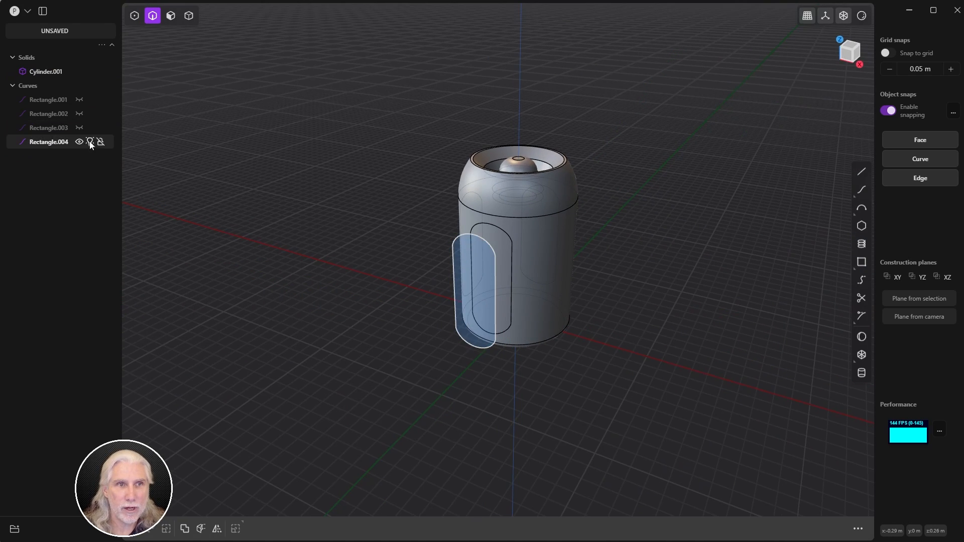
left_click(80, 127)
left_click(79, 127)
left_click(79, 99)
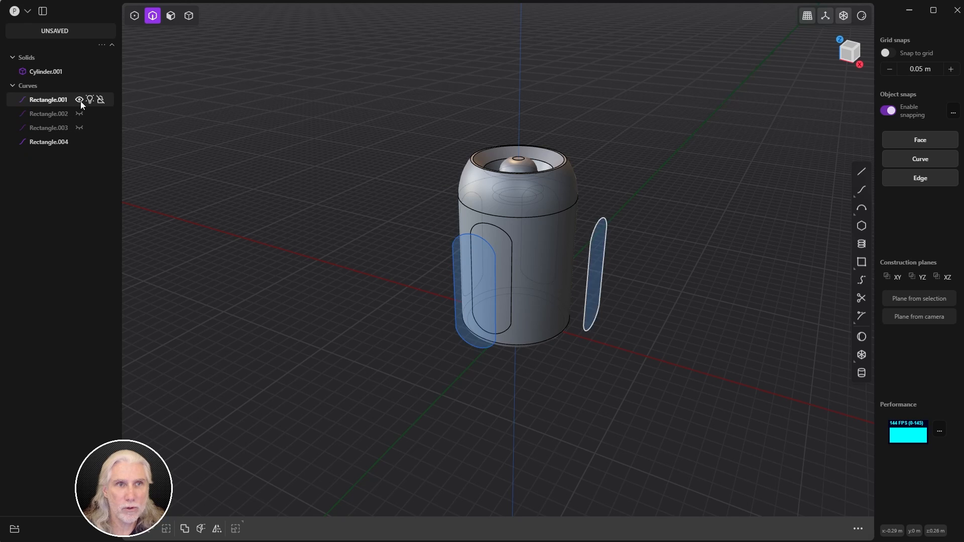
left_click(79, 141)
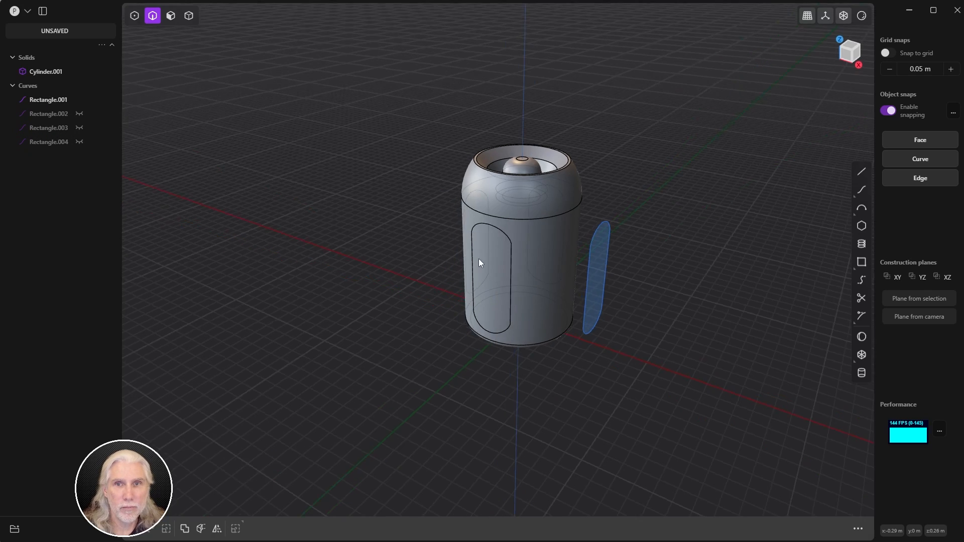
middle_click_drag(477, 258, 554, 321)
left_click(585, 327)
key("shift+i")
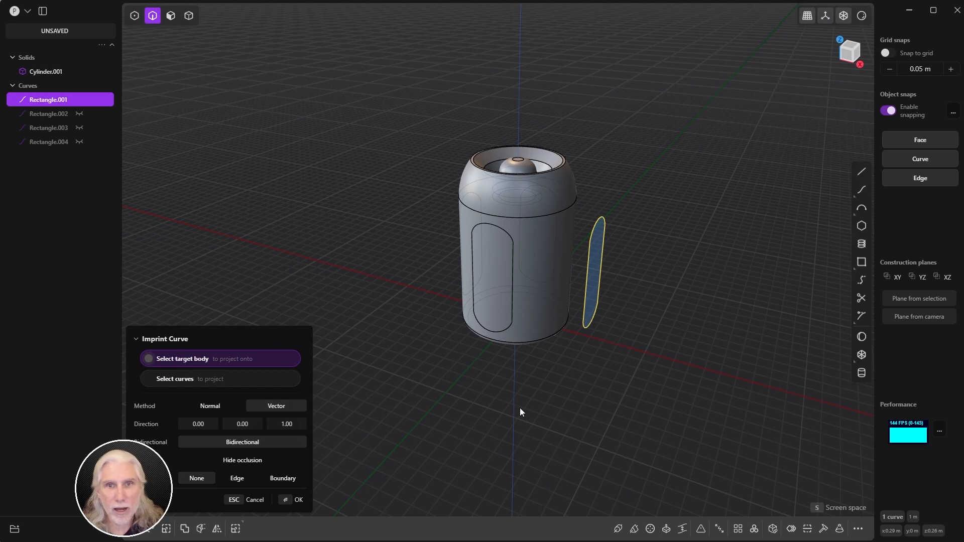
left_click(527, 279)
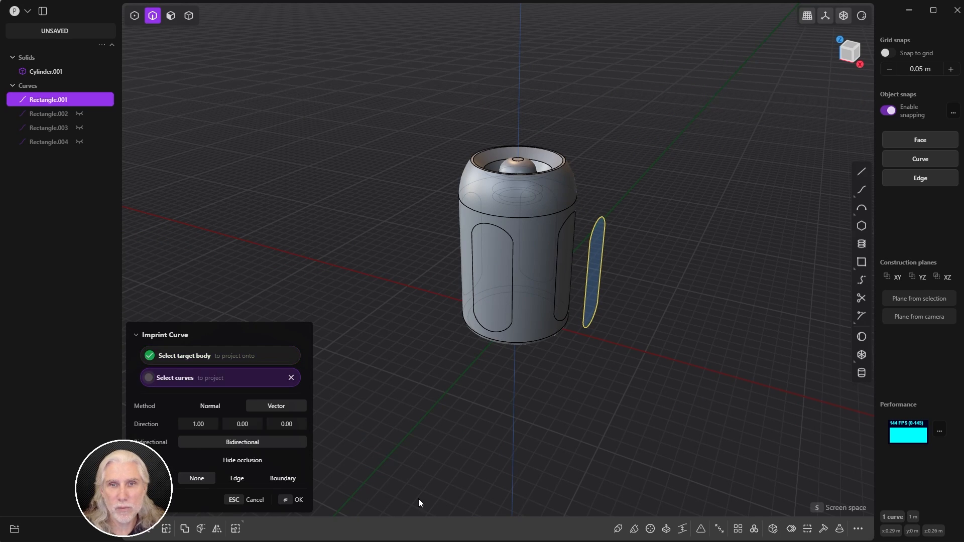
left_click(297, 499)
left_click(402, 435)
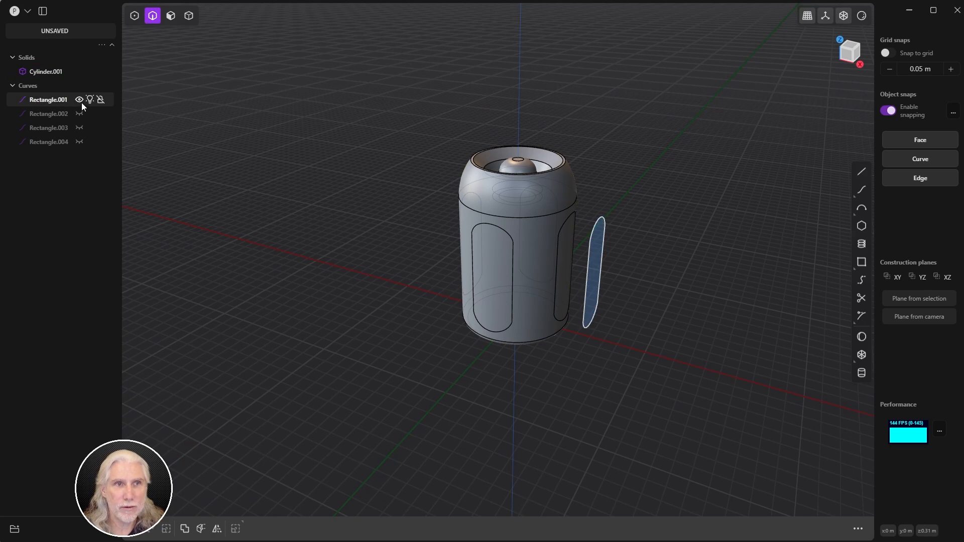
Step: Delete all four Rectangle curves, leaving only Cylinder.001
left_click(80, 101)
left_click(54, 144)
left_click(59, 100, "shift")
key("Delete")
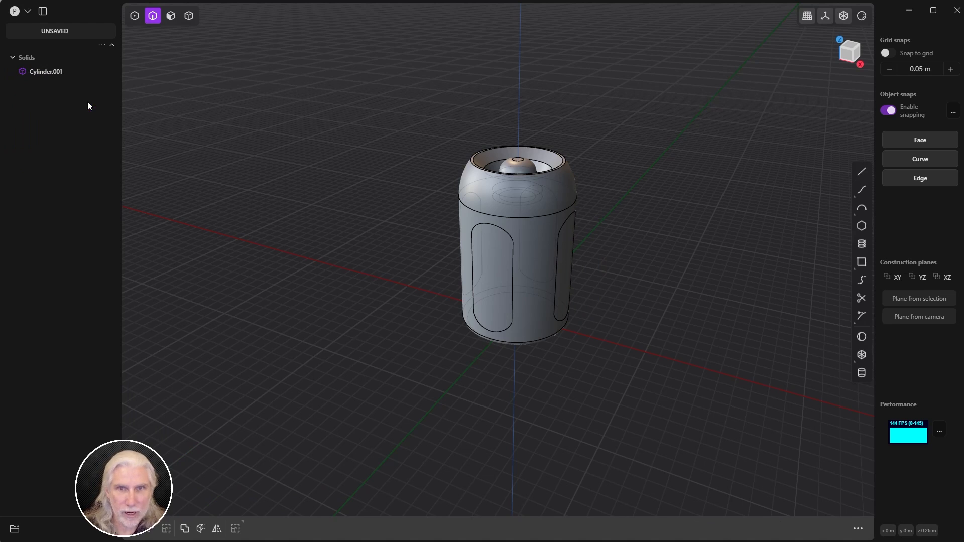
Step: Select the four capsule panel faces around the cylinder's side
middle_click_drag(652, 271, 621, 290)
key("3")
left_click(396, 338)
middle_click_drag(396, 338, 595, 266)
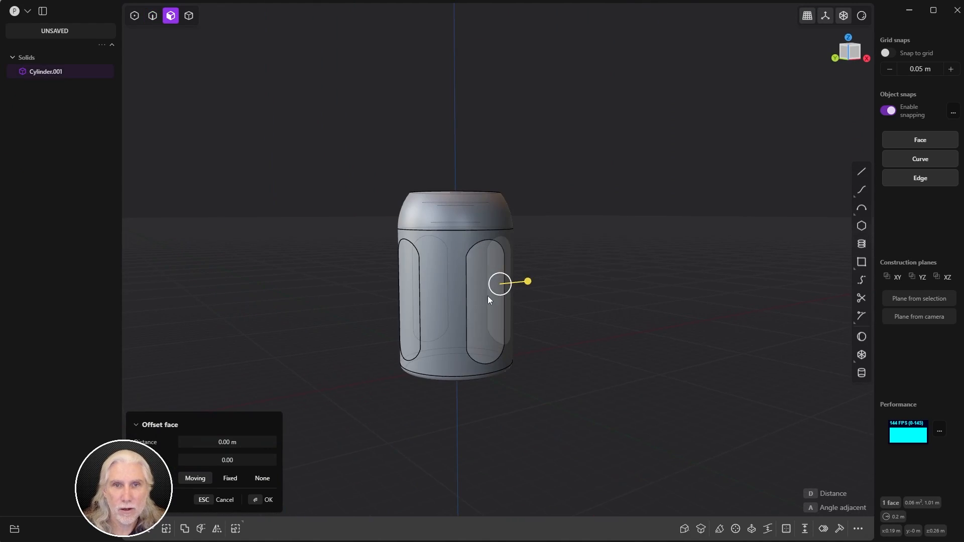
left_click(488, 297, "shift")
middle_click_drag(436, 295, 582, 301)
left_click(400, 312, "shift")
middle_click_drag(400, 312, 562, 306)
left_click(390, 347, "shift")
middle_click_drag(390, 346, 581, 274)
scroll(603, 282, "up", 5)
Step: Offset the four panel faces outward by about 0.027 m
mouse_move(601, 290)
left_mouse_down()
mouse_move(620, 296)
mouse_move(588, 291)
mouse_move(615, 295)
left_mouse_up()
scroll(616, 296, "down", 2)
middle_click_drag(641, 323, 600, 314)
left_click(262, 497)
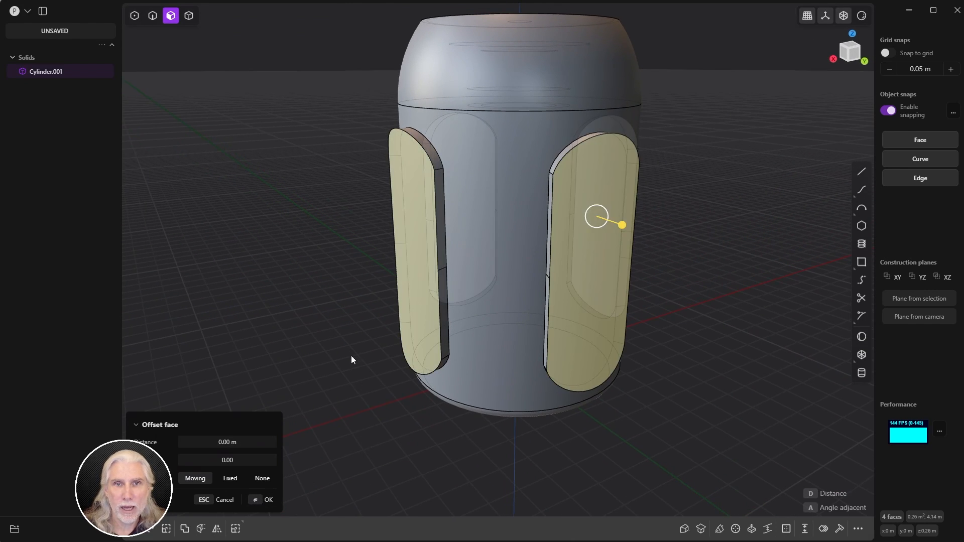
middle_click_drag(351, 356, 402, 400)
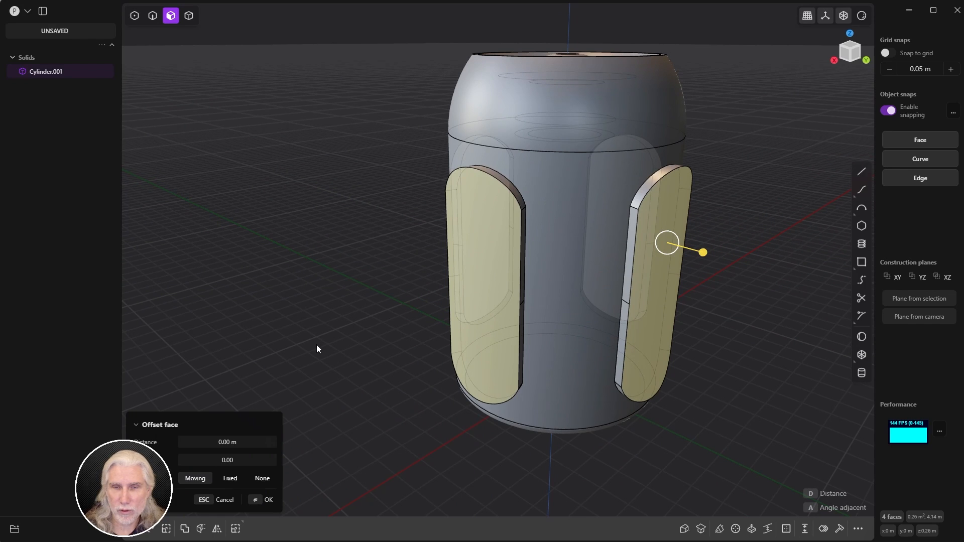
key("b")
middle_click_drag(743, 246, 416, 273)
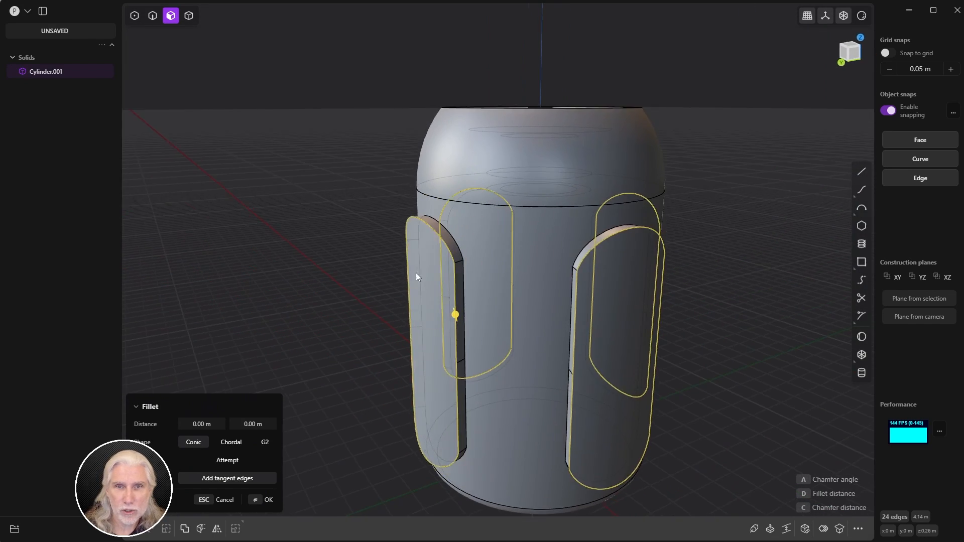
Step: Fillet the raised panels' 24 edges at about 0.0096 m, then hide the grid and axes
scroll(512, 301, "up", 10)
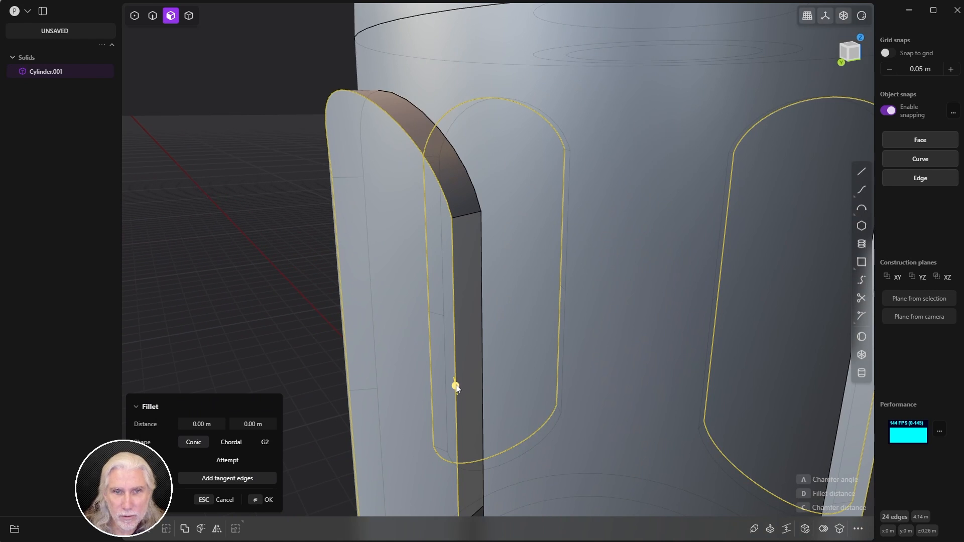
left_click_drag(457, 387, 423, 402)
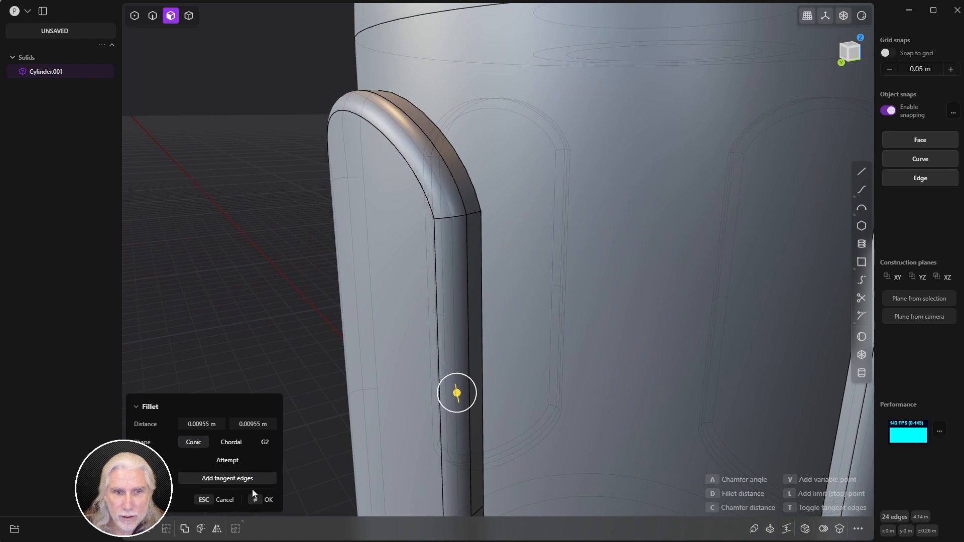
left_click(262, 499)
left_click(259, 386)
scroll(482, 297, "down", 10)
middle_click_drag(437, 307, 635, 269)
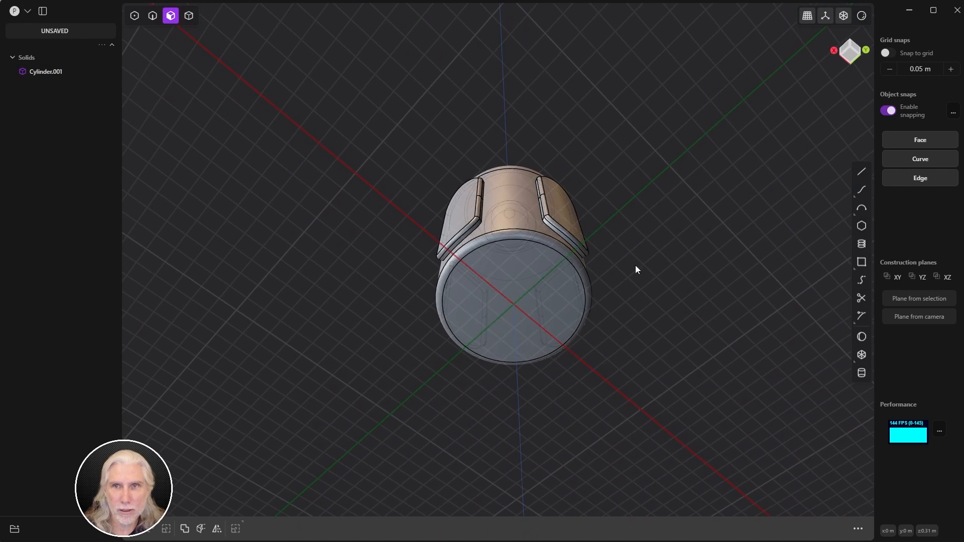
left_click(825, 17)
Step: Try a sphere centred on the bottom cap, then cancel it
middle_click_drag(614, 229, 601, 222)
scroll(667, 226, "up", 3)
scroll(667, 224, "down", 2)
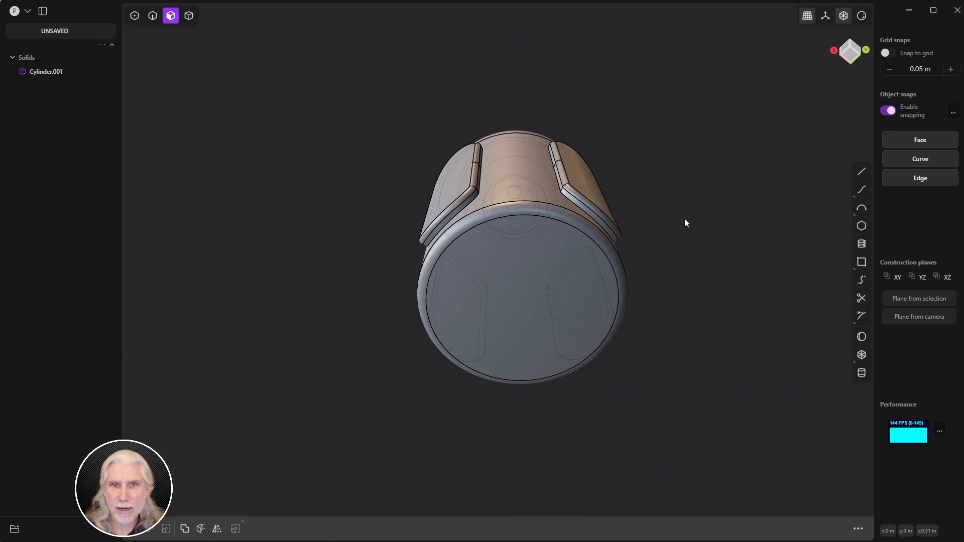
left_click(861, 336)
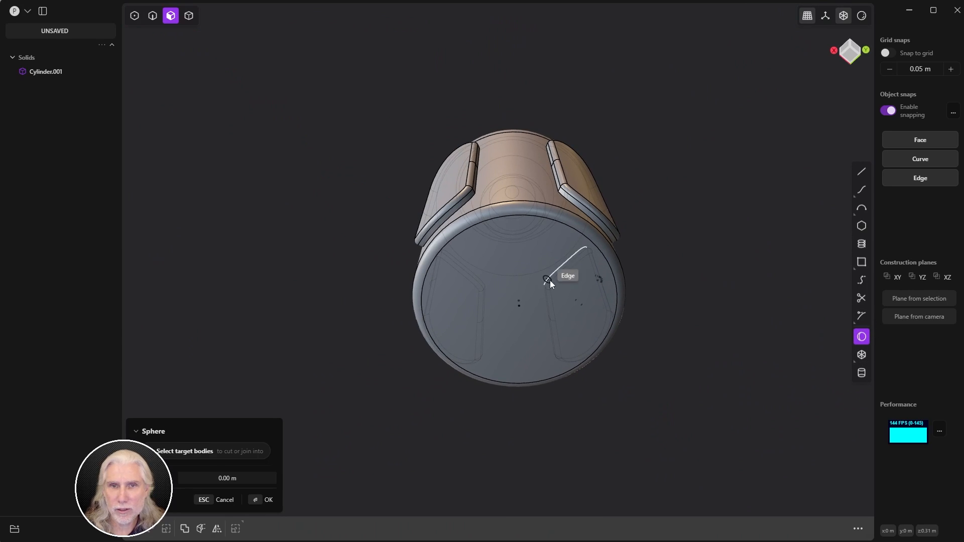
left_click(519, 307)
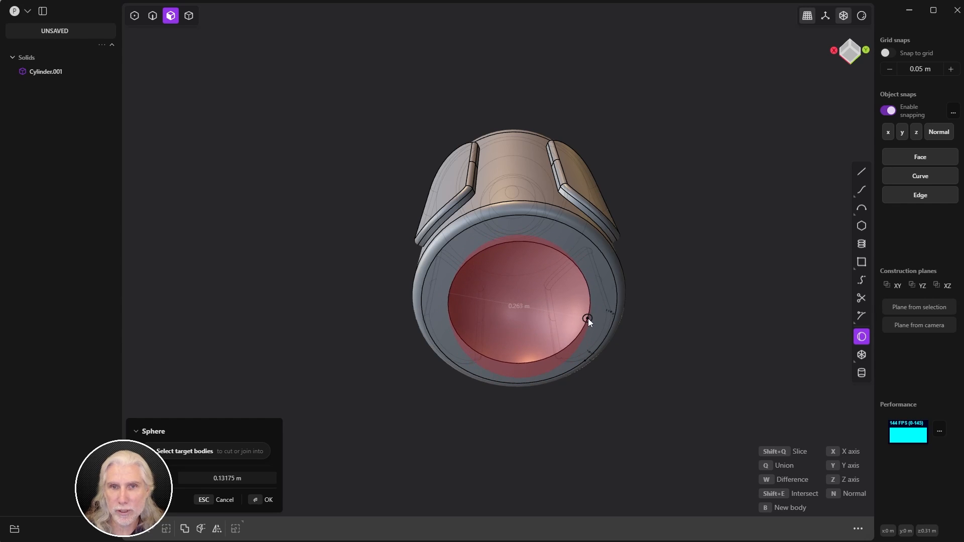
left_click(590, 315)
key("d")
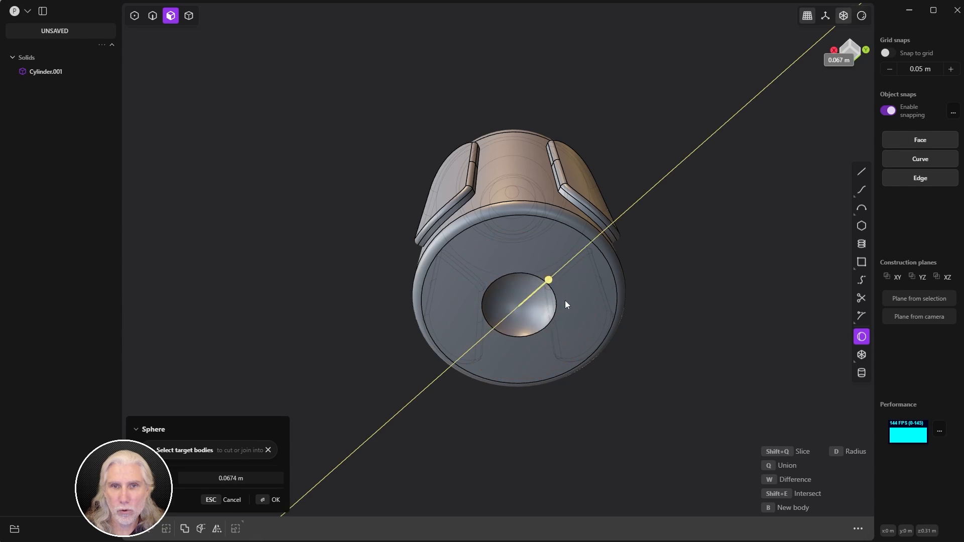
left_click(567, 305)
key("Escape")
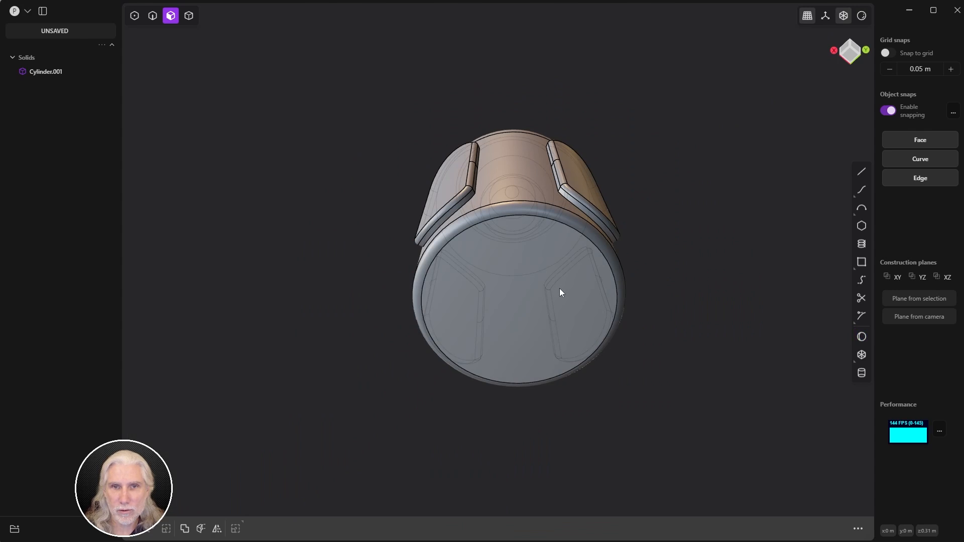
Step: Place a 0.13808 m radius sphere on the bottom cap centre as a separate body
left_click(862, 341)
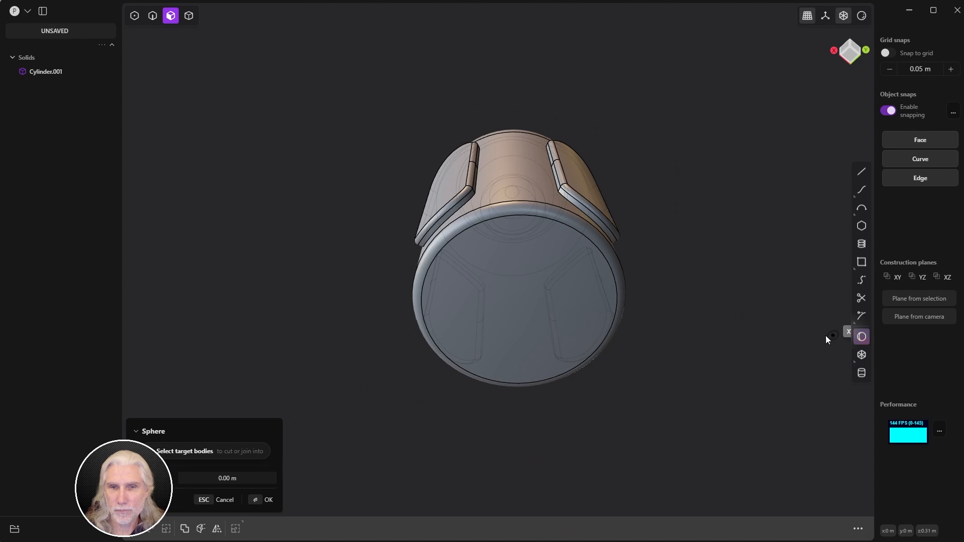
left_click(519, 304)
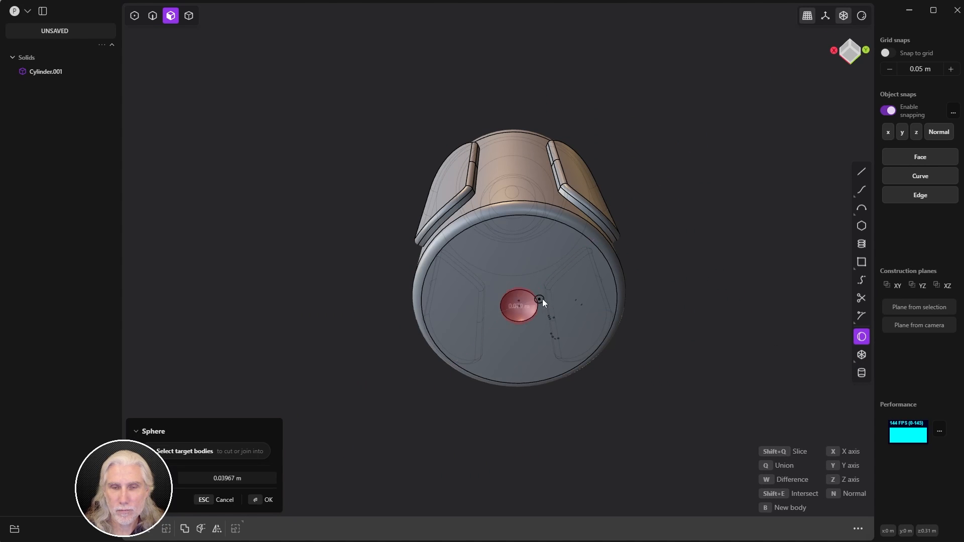
left_click(593, 294)
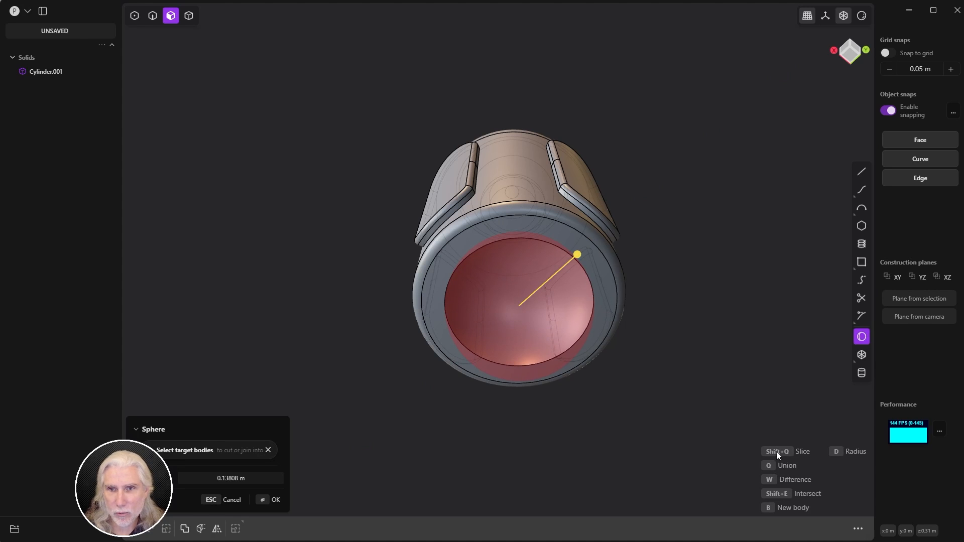
key("q")
middle_click_drag(640, 191, 586, 246)
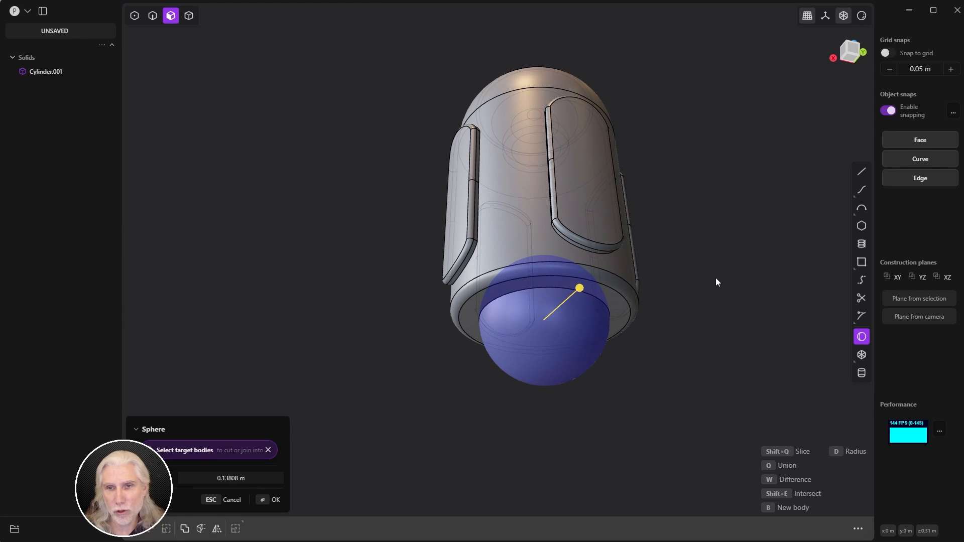
key("w")
middle_click_drag(711, 280, 682, 318)
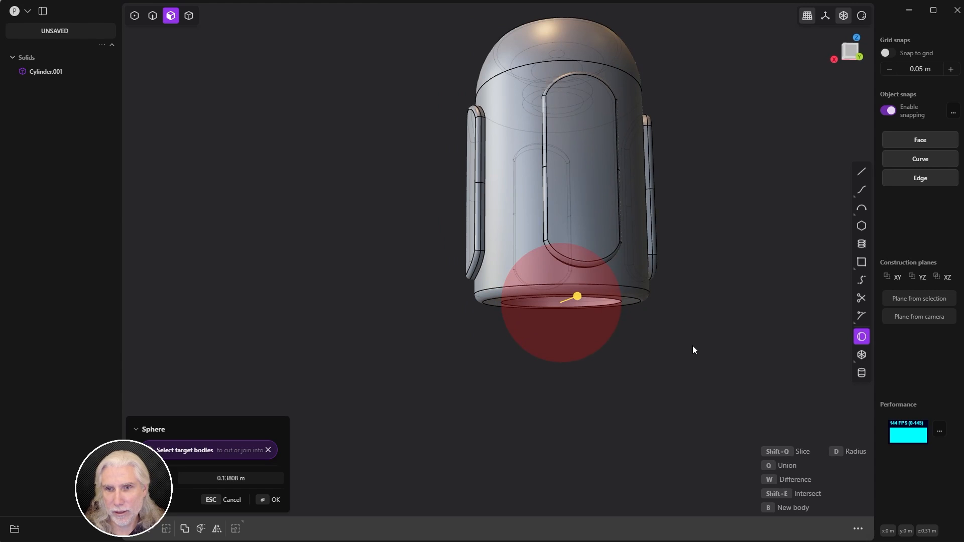
key("shift+e")
mouse_move(686, 348)
middle_mouse_down()
mouse_move(667, 286)
mouse_move(627, 383)
mouse_move(658, 349)
mouse_move(656, 357)
mouse_move(678, 338)
mouse_move(688, 346)
middle_mouse_up()
key("q")
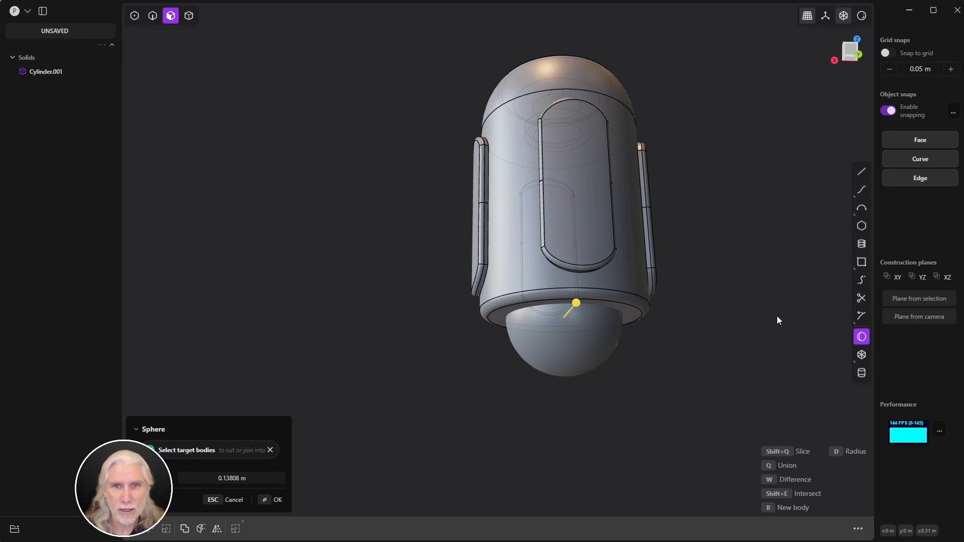
Step: Create Sphere.001 and flatten it along its height with the scale tool
left_click(266, 499)
middle_click_drag(602, 261, 646, 282)
key("s")
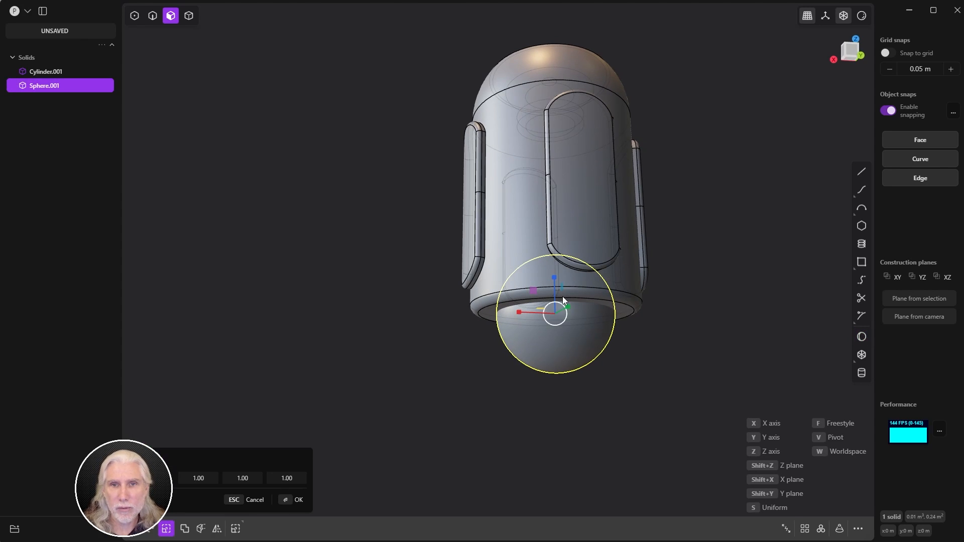
left_click_drag(556, 277, 553, 282)
key("Escape")
left_click(557, 349)
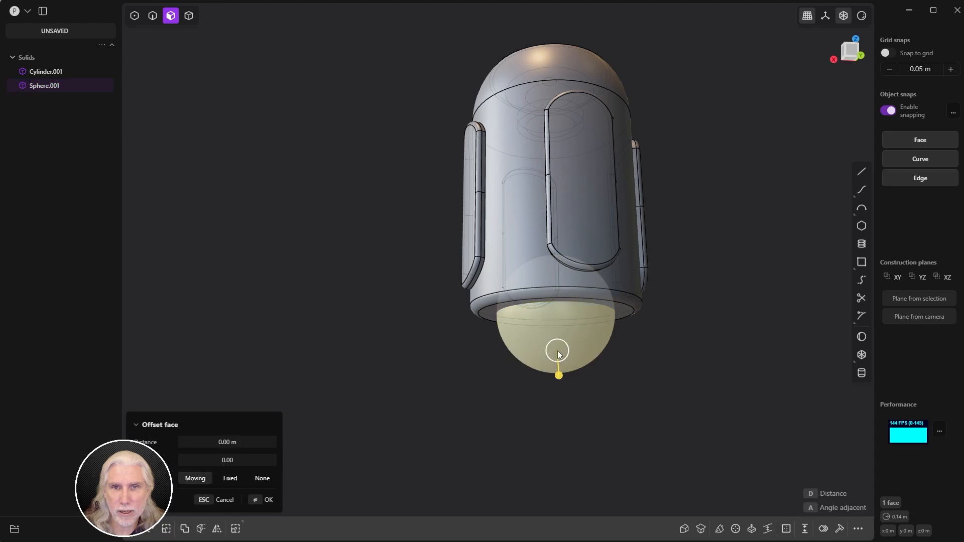
key("Escape")
key("s")
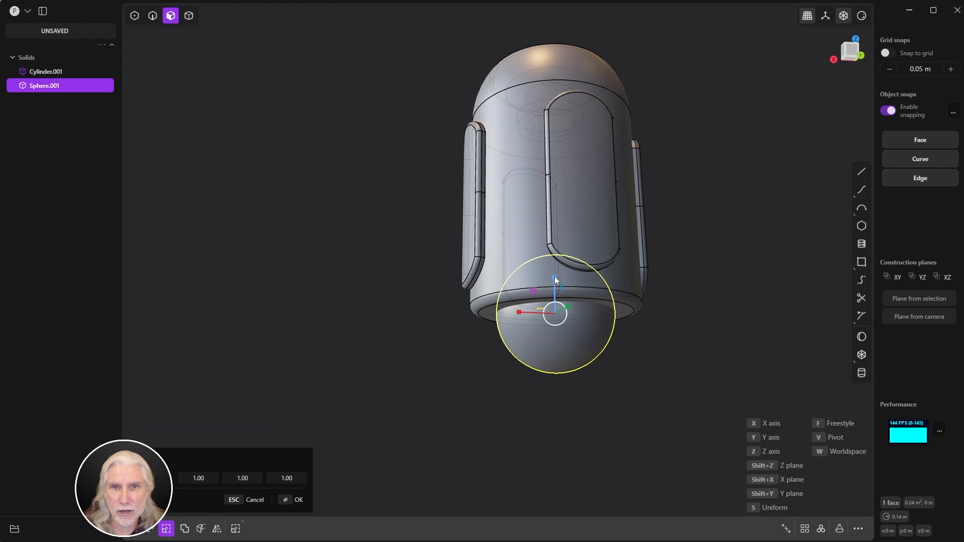
left_click_drag(554, 276, 553, 297)
scroll(557, 291, "up", 5)
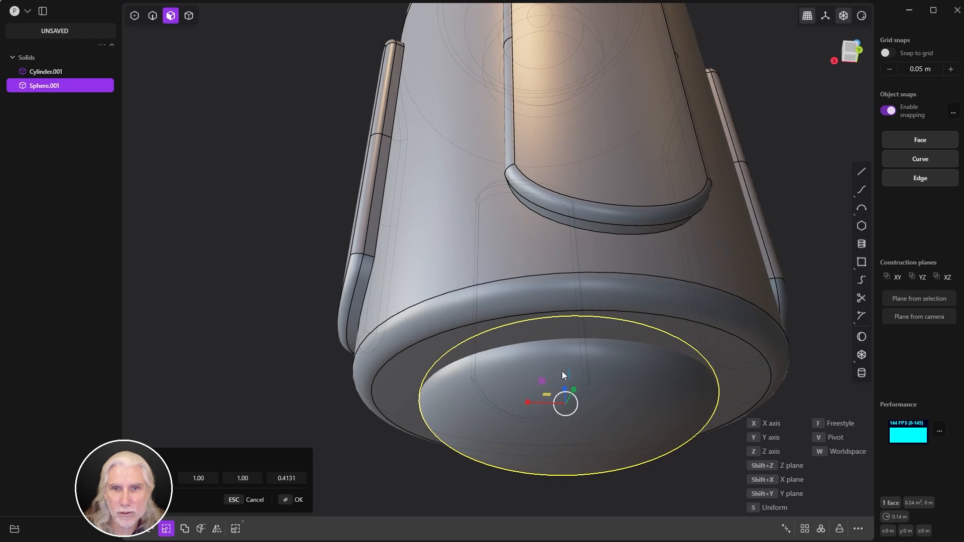
left_click_drag(564, 383, 563, 385)
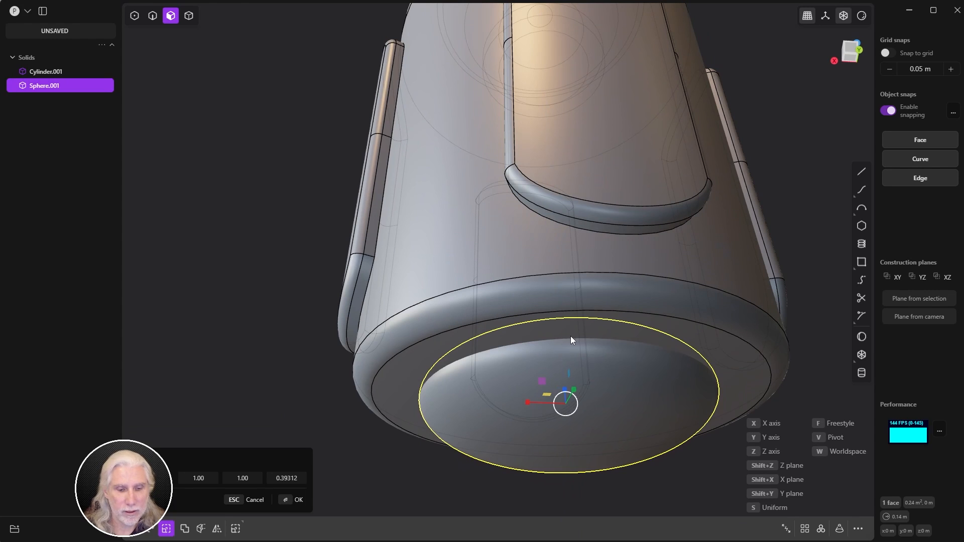
key("Return")
Step: Start a Boolean with the cylinder, previewing union, cut and intersection modes
scroll(568, 251, "down", 5)
middle_click_drag(561, 258, 494, 259, "shift")
middle_click_drag(494, 259, 570, 298)
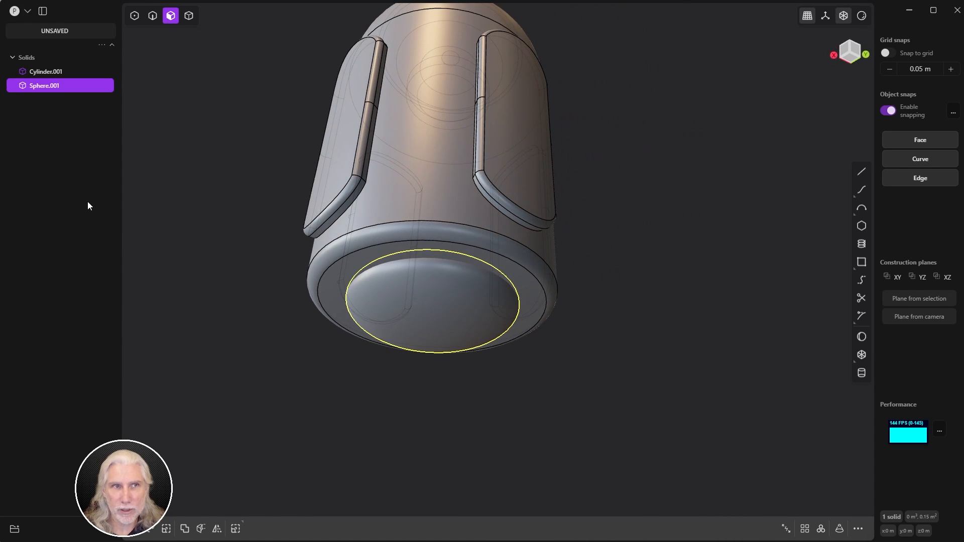
key("q")
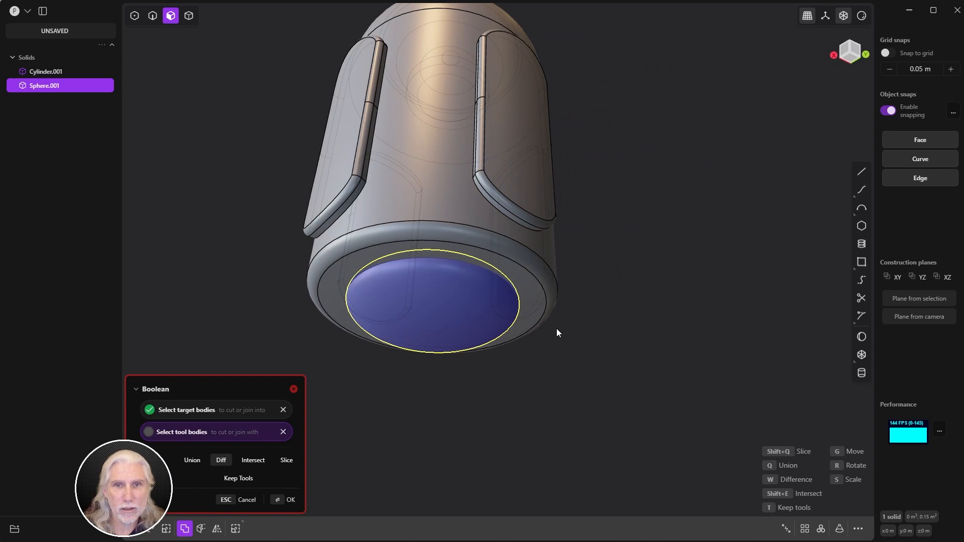
left_click(505, 248)
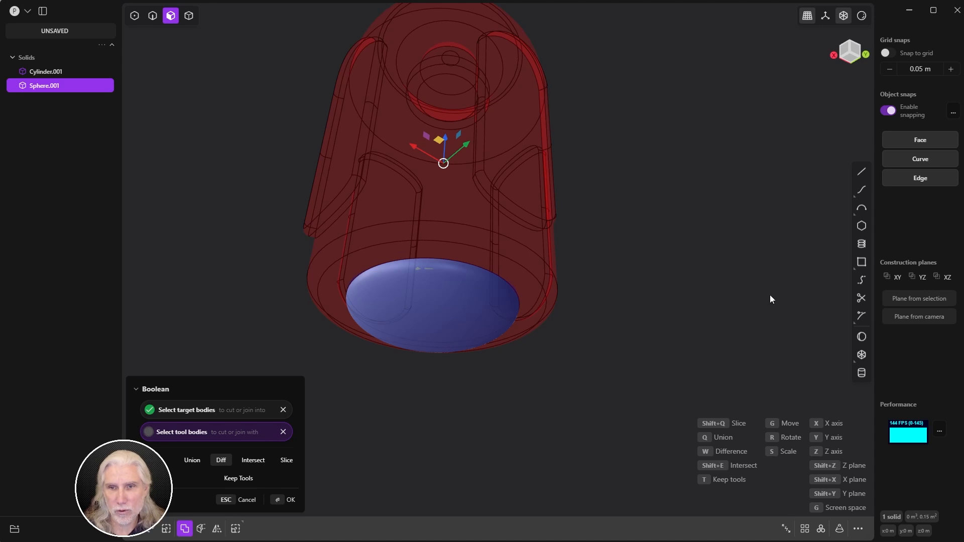
key("q")
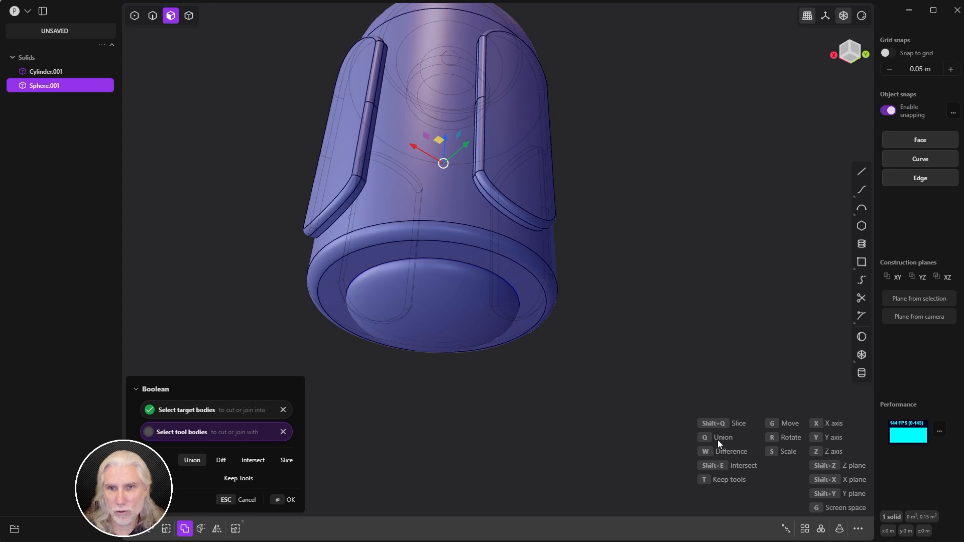
key("w")
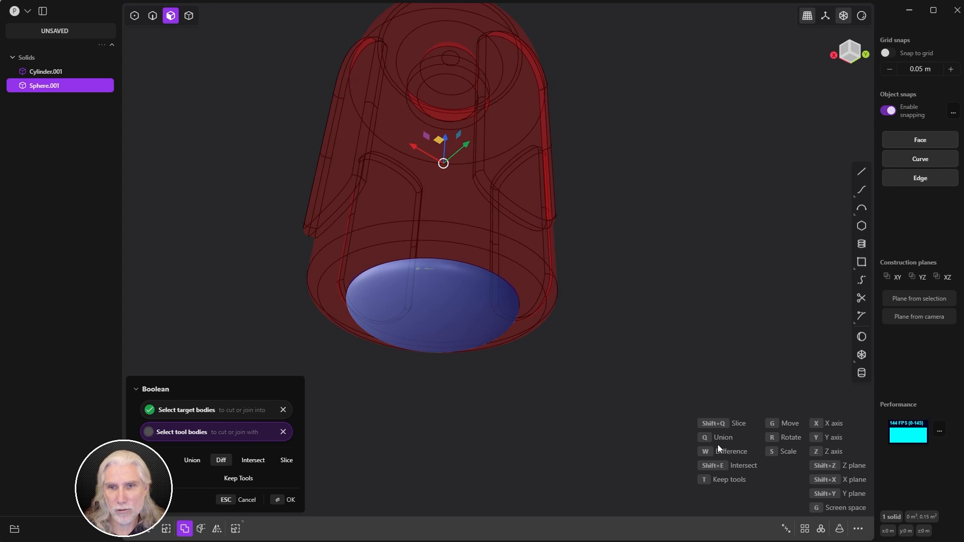
key("shift+e")
Step: Confirm the union of the sphere and cylinder into one solid
key("q")
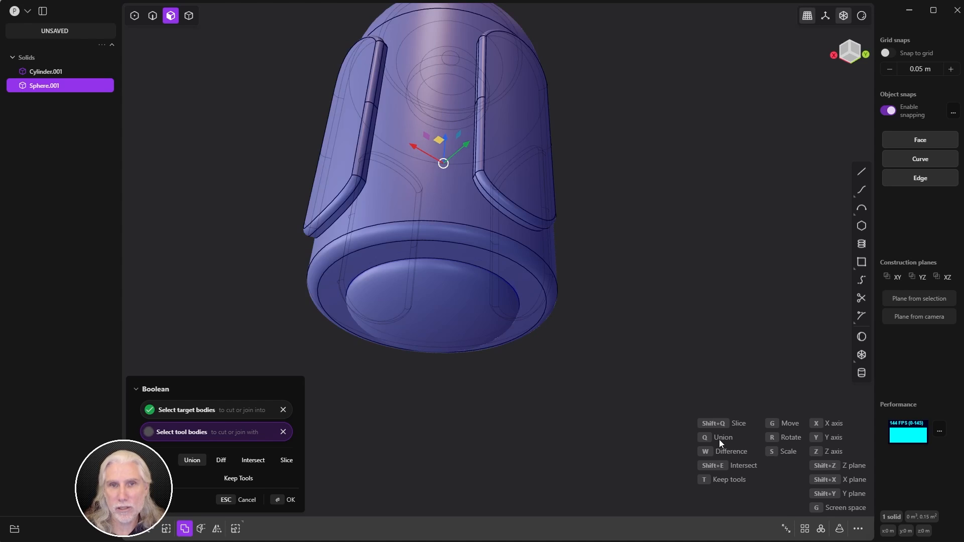
left_click(287, 505)
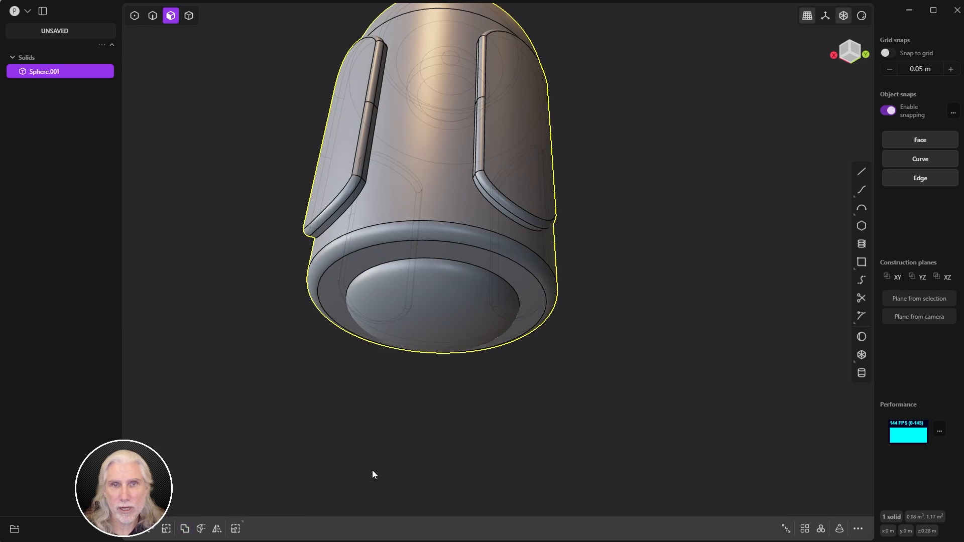
left_click(372, 470)
middle_click_drag(372, 471, 496, 287)
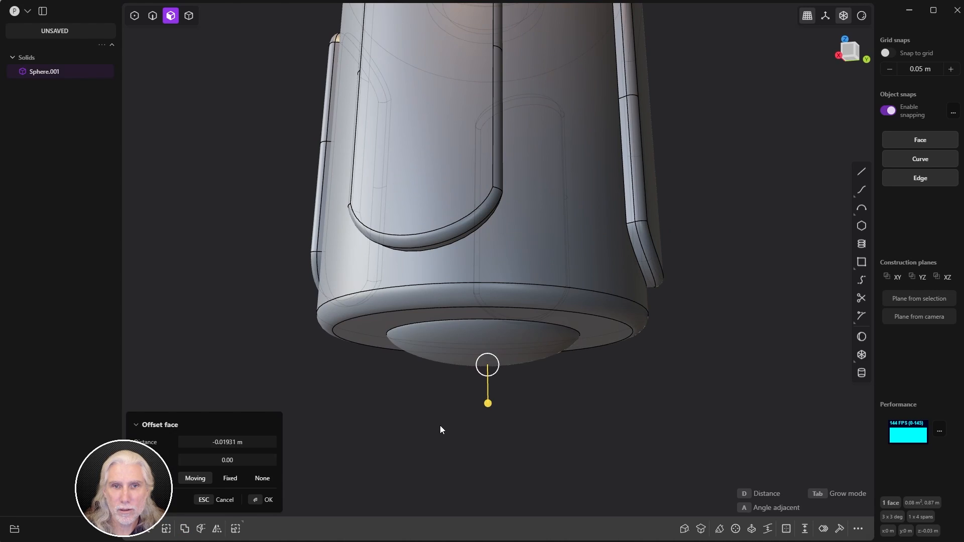
right_click(441, 428)
left_click(441, 431)
middle_click_drag(443, 432, 483, 339)
scroll(580, 335, "down", 5)
right_click_drag(484, 339, 430, 364)
mouse_move(430, 365)
middle_mouse_down()
mouse_move(445, 335)
mouse_move(448, 361)
middle_mouse_up()
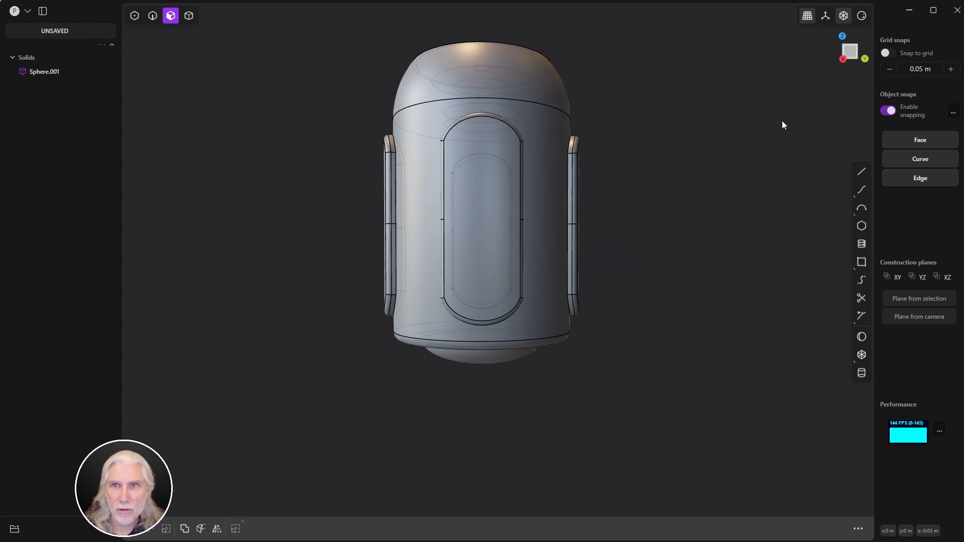
Step: In side view, draw a horizontal line across the bottom dome and cut the body with it
left_click(844, 55)
scroll(640, 270, "up", 4)
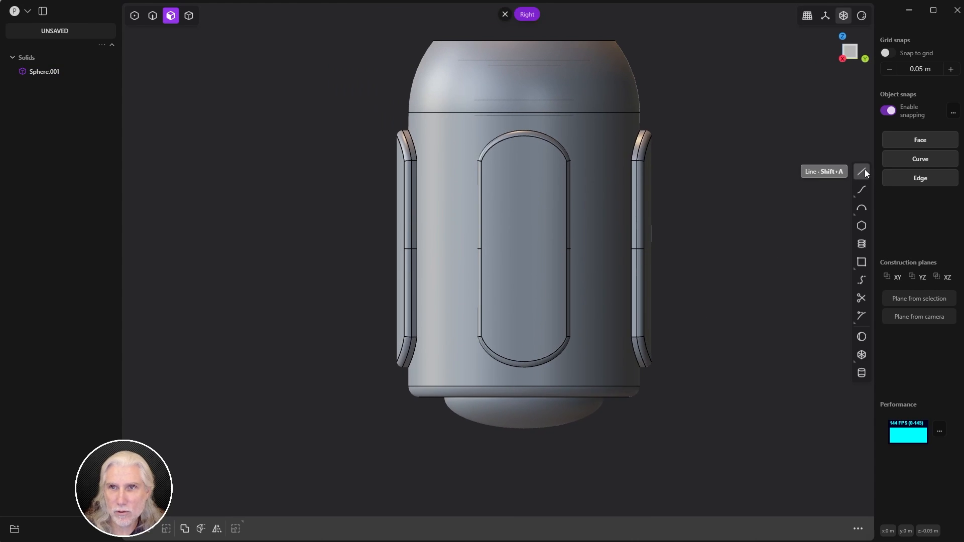
left_click(861, 171)
left_click(388, 417)
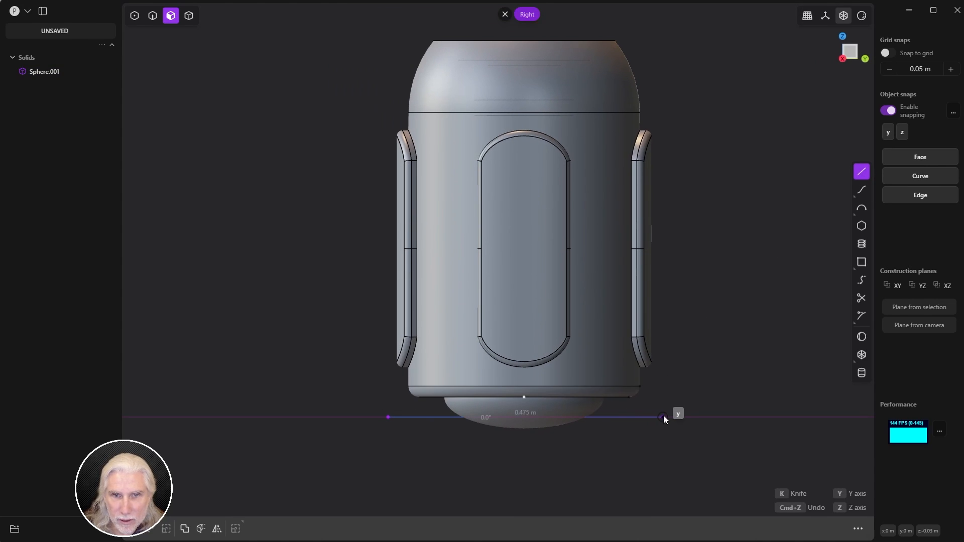
left_click(663, 419)
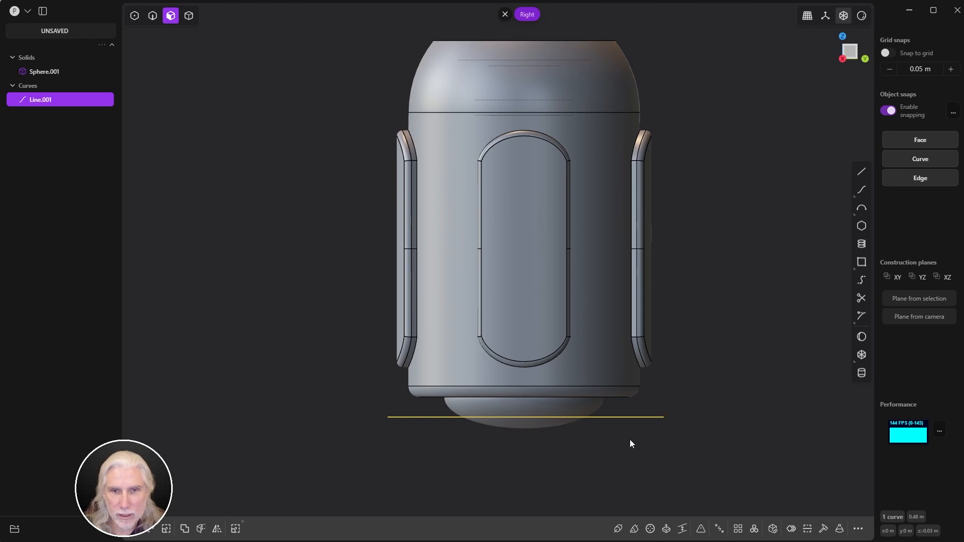
key("c")
left_click(522, 425)
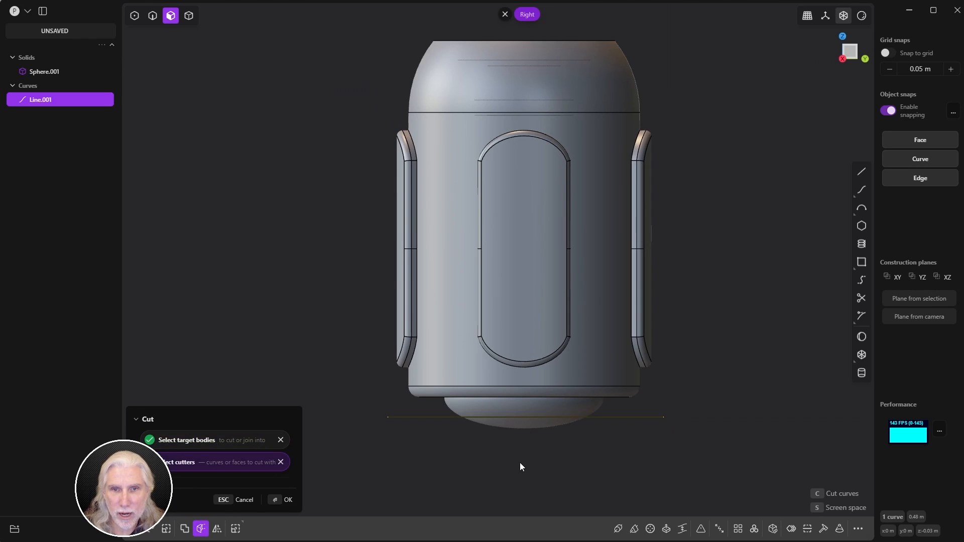
left_click(275, 500)
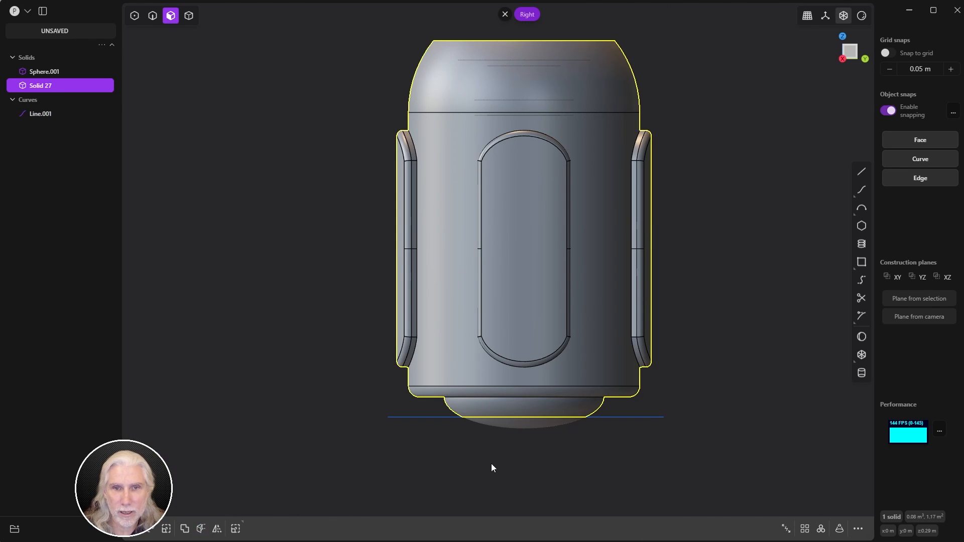
Step: Delete the cut-off dome cap and the cutting line
key("4")
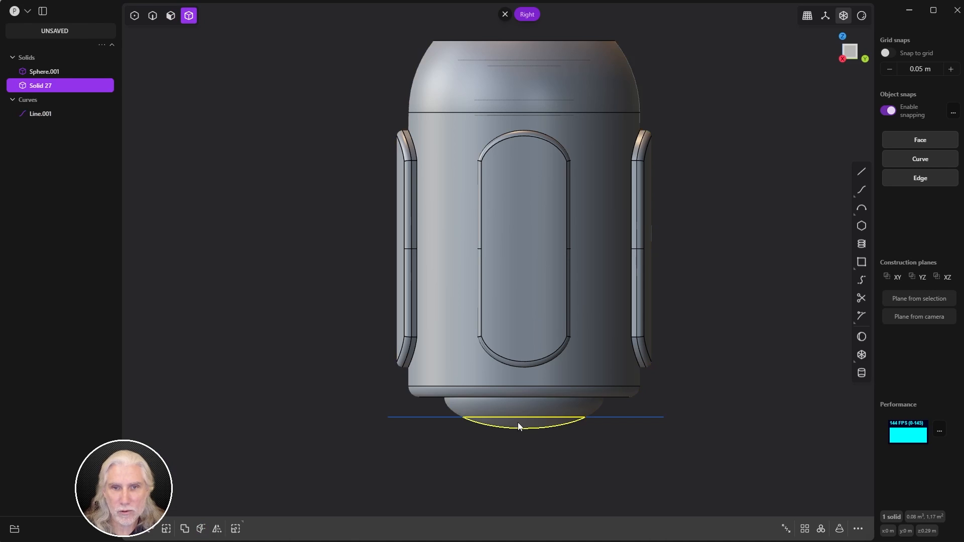
left_click(517, 424)
key("Delete")
key("2")
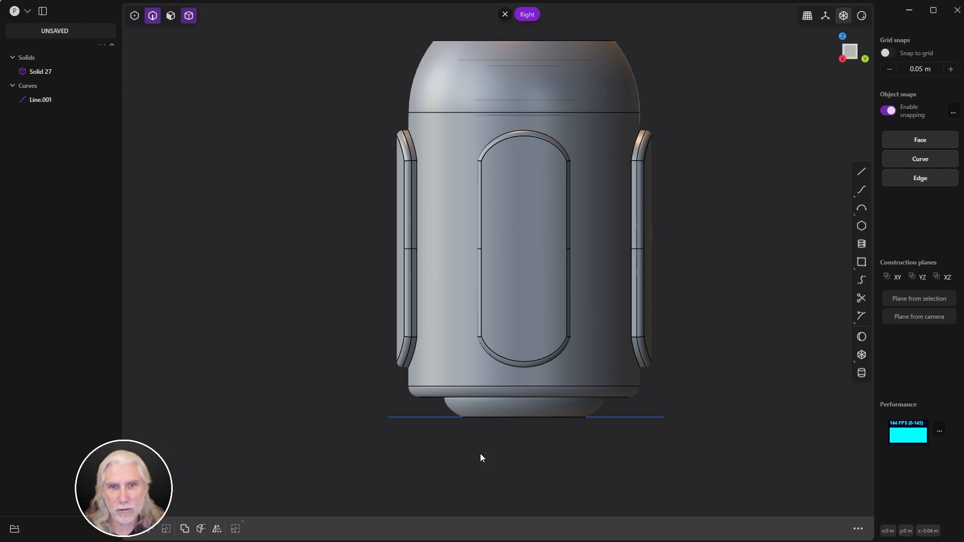
left_click(434, 418)
key("Delete")
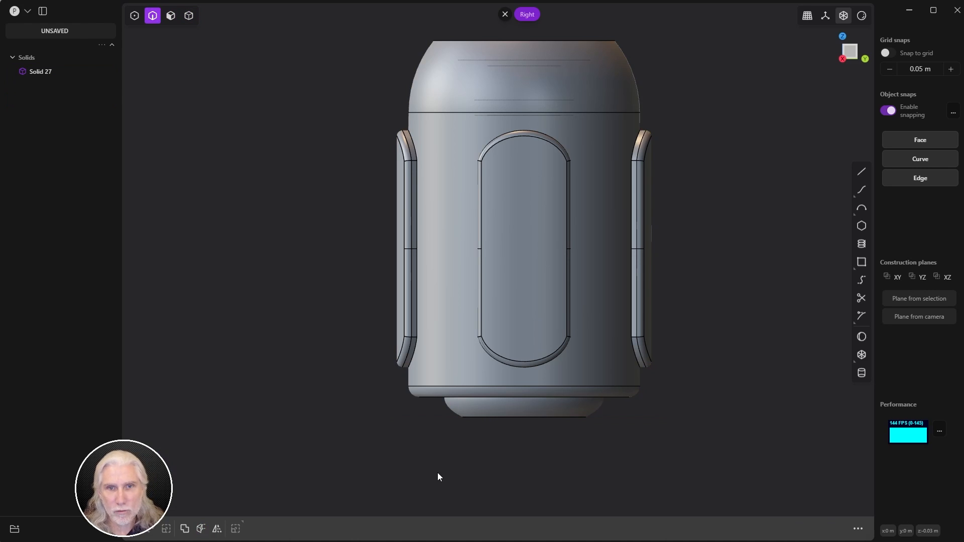
Step: Offset the flat bottom face about 0.012 m into the body
middle_click_drag(481, 420, 736, 348)
middle_click_drag(592, 360, 554, 409)
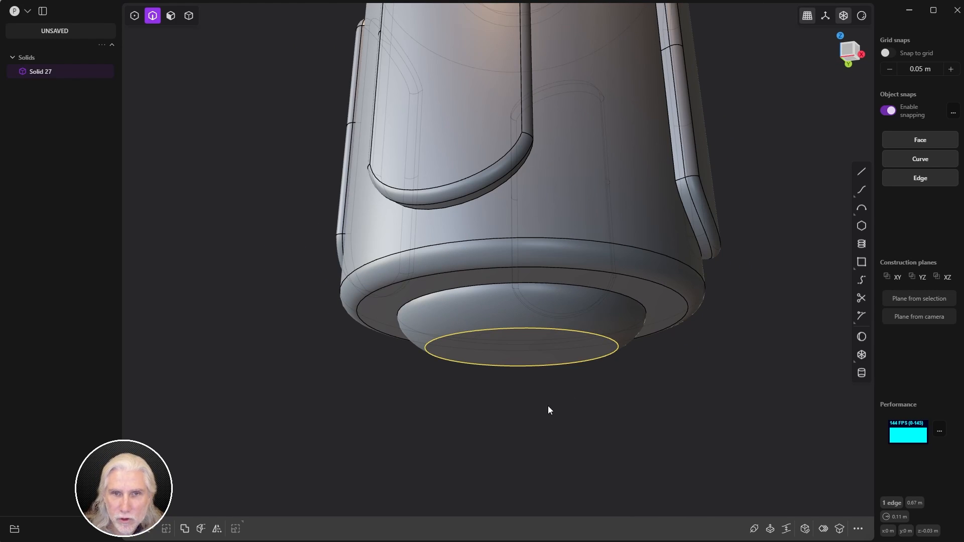
key("3")
left_click_drag(540, 357, 534, 394)
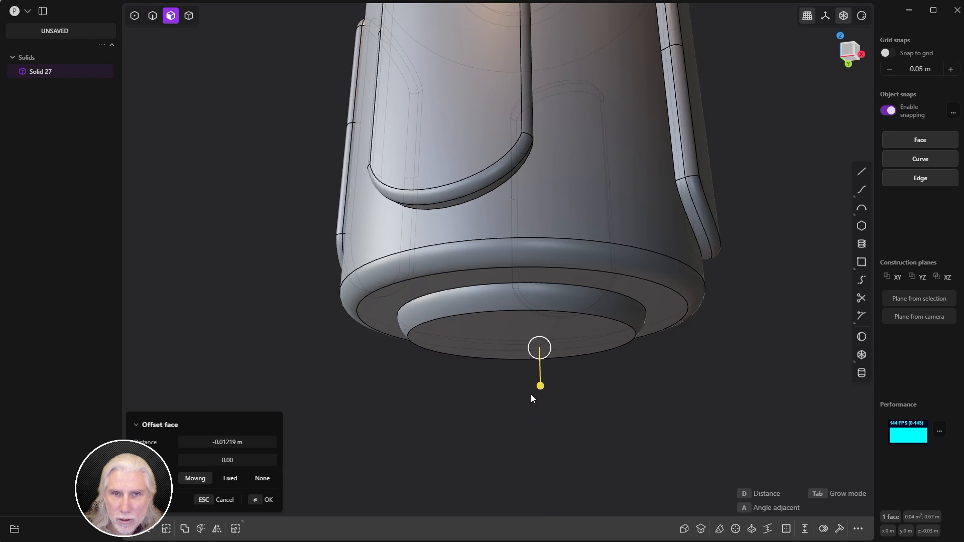
left_click(264, 498)
Step: Fillet the base rim at about 0.01 m
key("f")
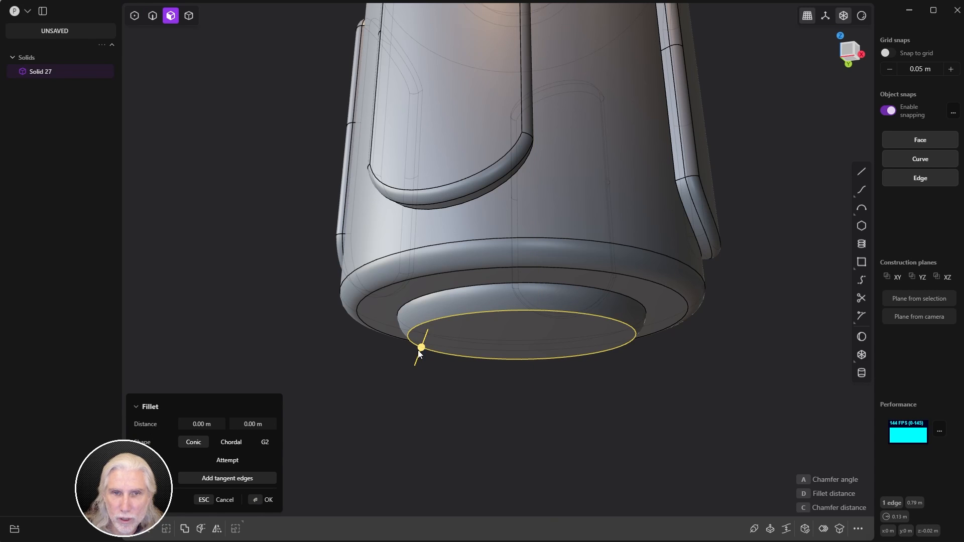
middle_click_drag(497, 311, 500, 329)
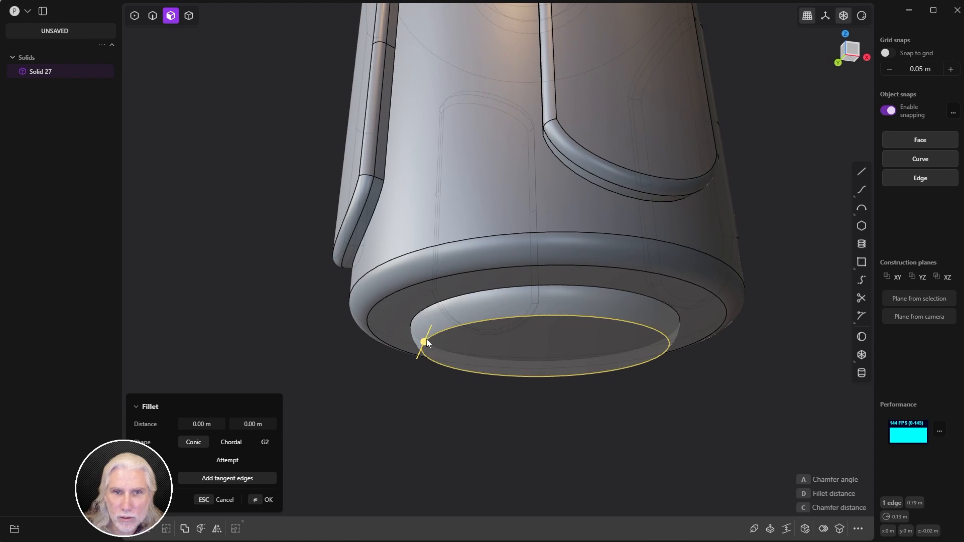
left_click_drag(426, 339, 418, 357)
left_click(266, 499)
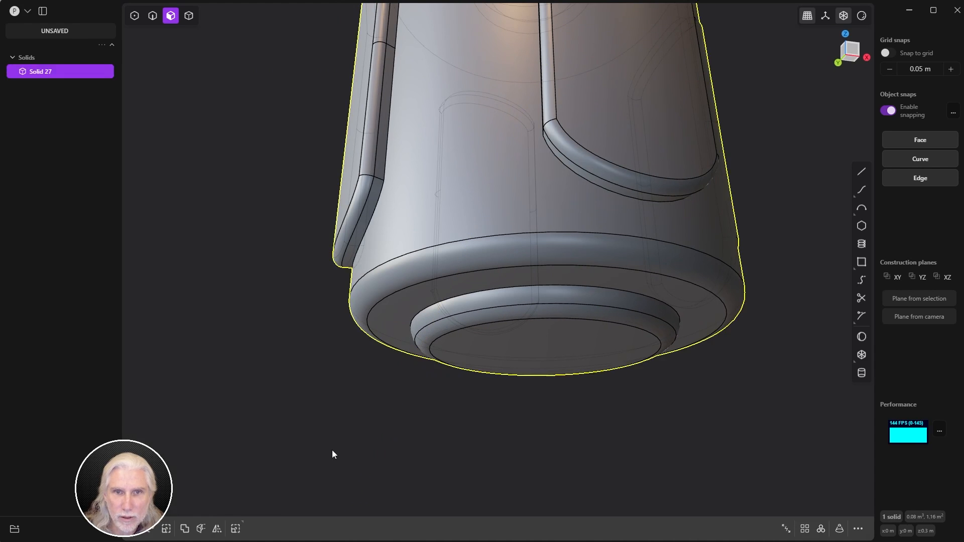
left_click(332, 450)
middle_click_drag(333, 450, 464, 422)
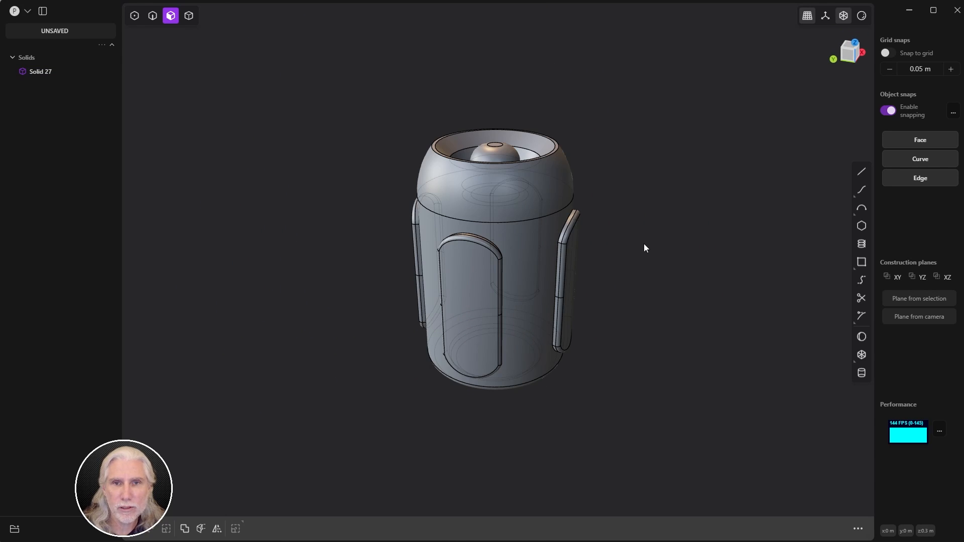
Step: Rotate the whole solid 45° about its vertical axis and frame it from the top
key("5")
left_click(530, 270)
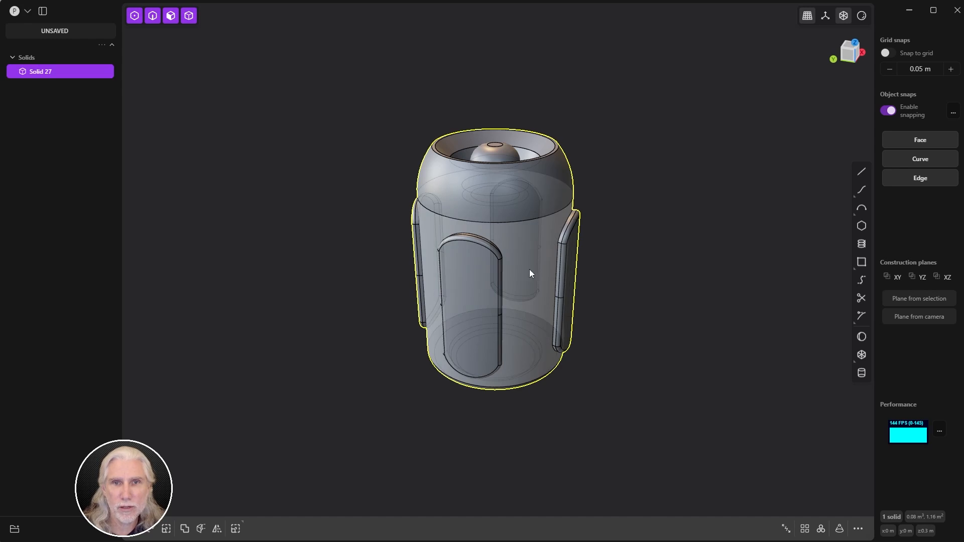
key("r")
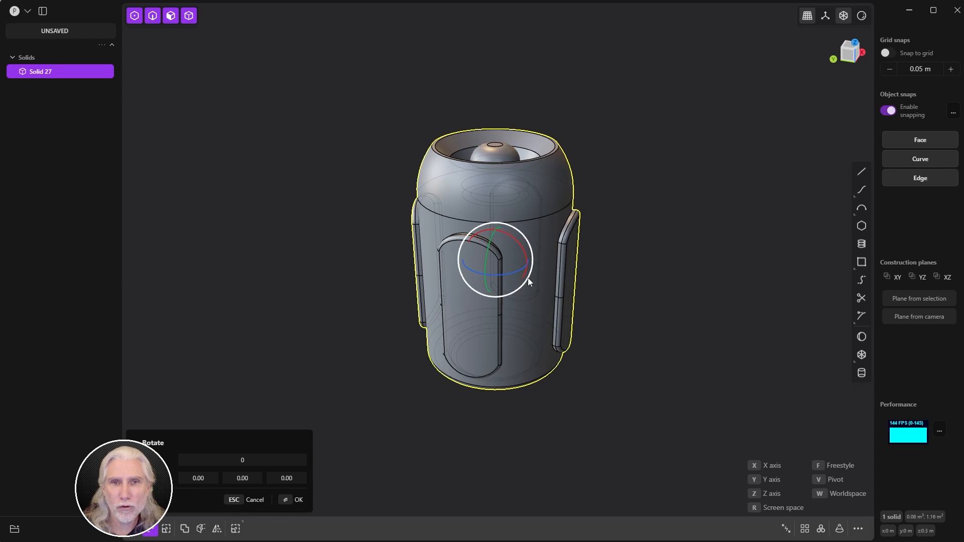
left_click(491, 287)
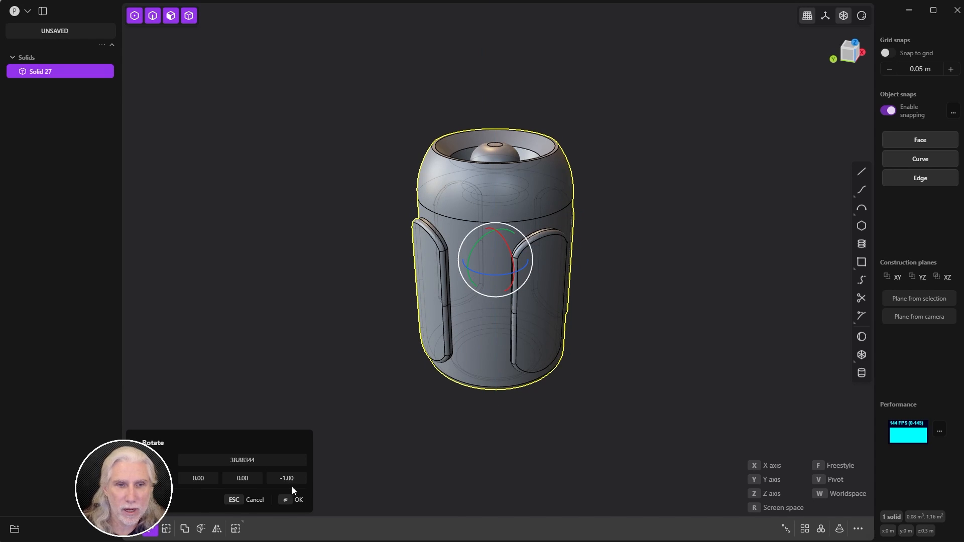
left_click(272, 466)
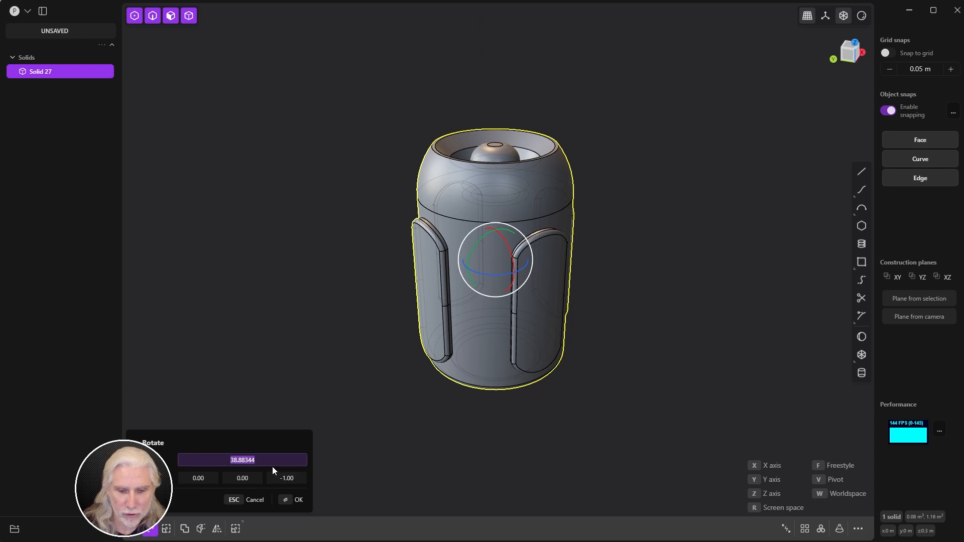
type("45")
key("Return")
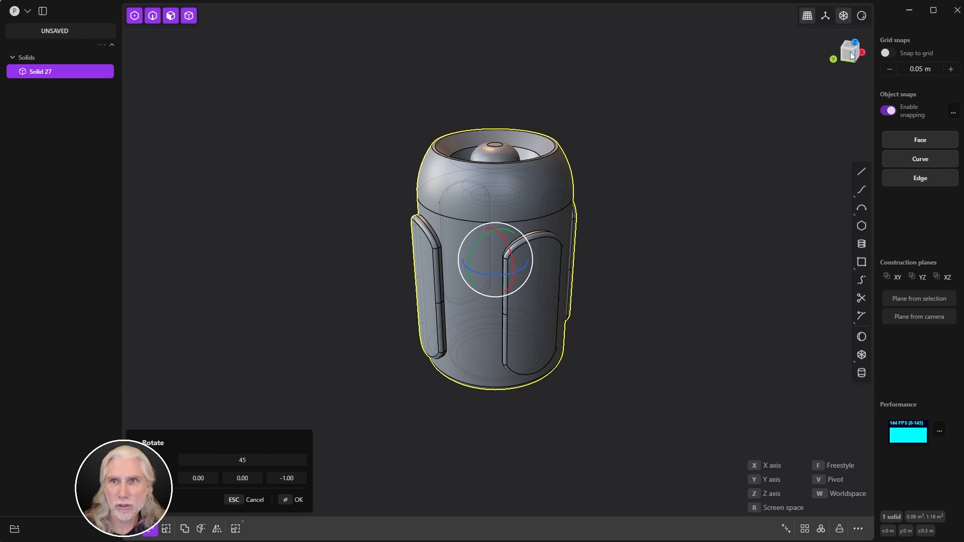
left_click(850, 53)
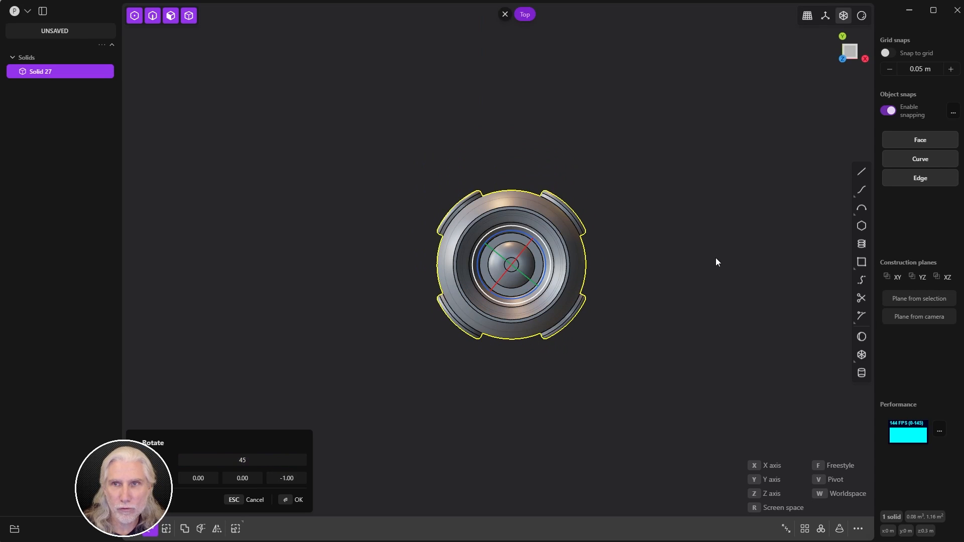
left_click(829, 19)
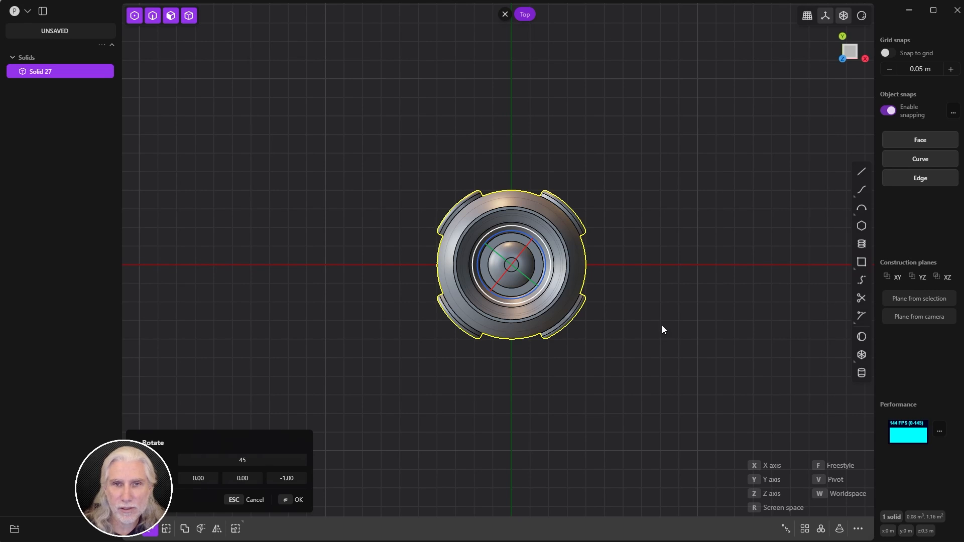
left_click(292, 500)
key("slash")
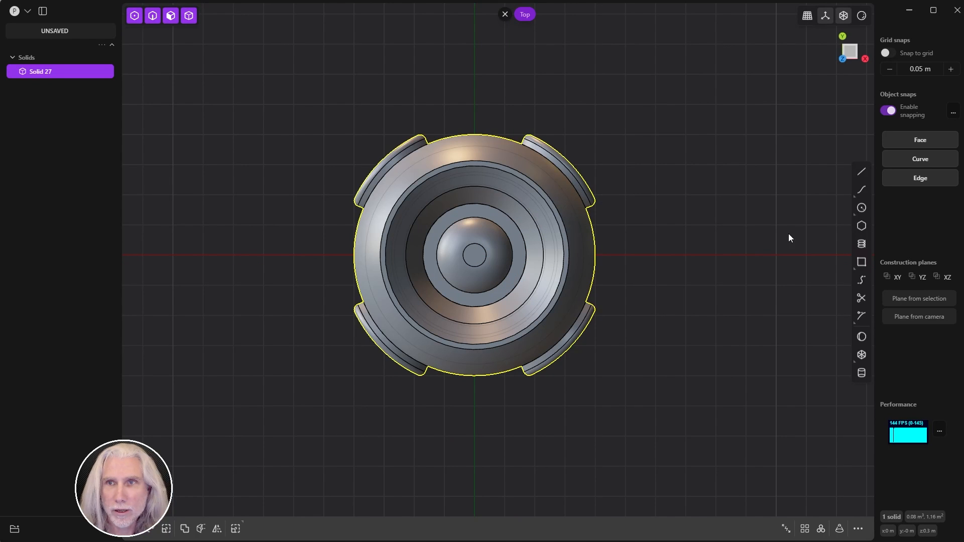
Step: In Back view, try a centre circle on the solid's face, then cancel it
left_click(842, 37)
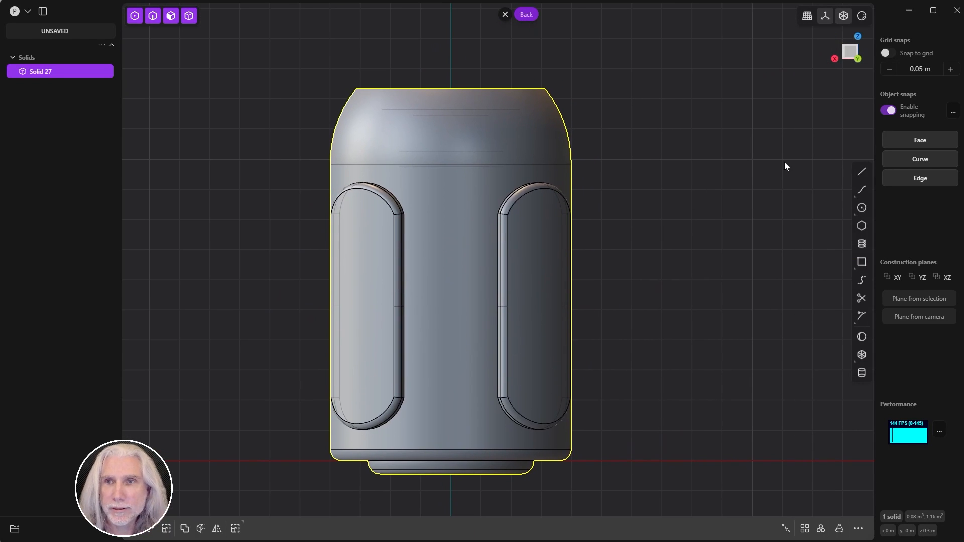
left_click(861, 209)
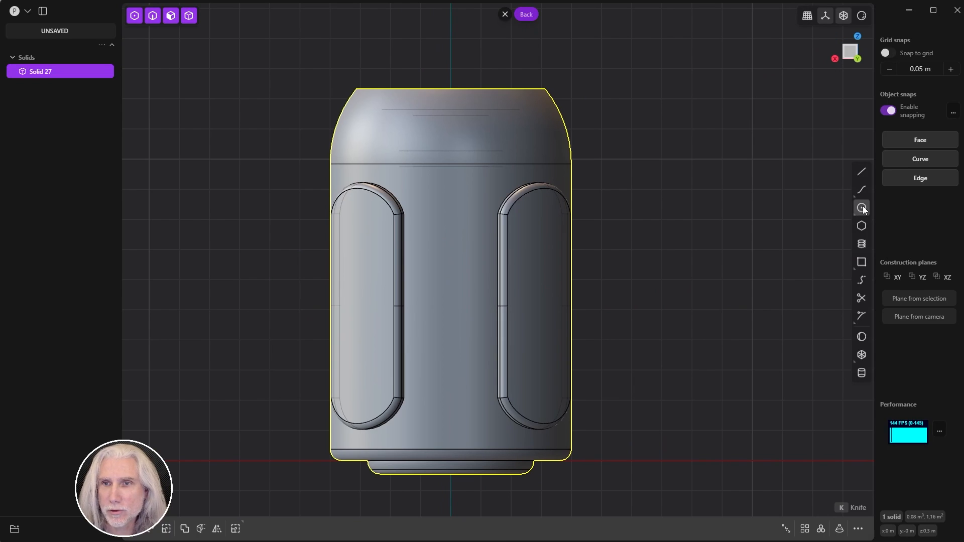
left_click(862, 207)
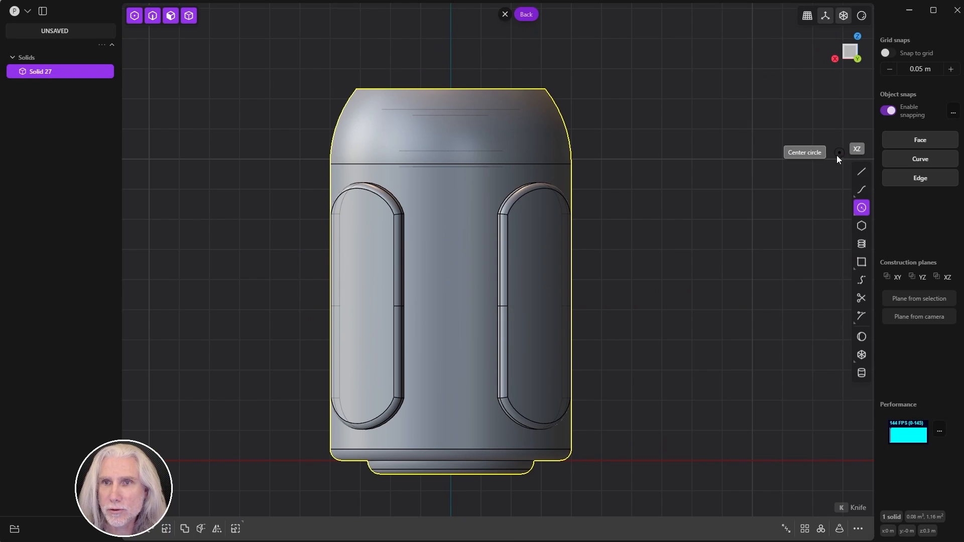
left_click(442, 250)
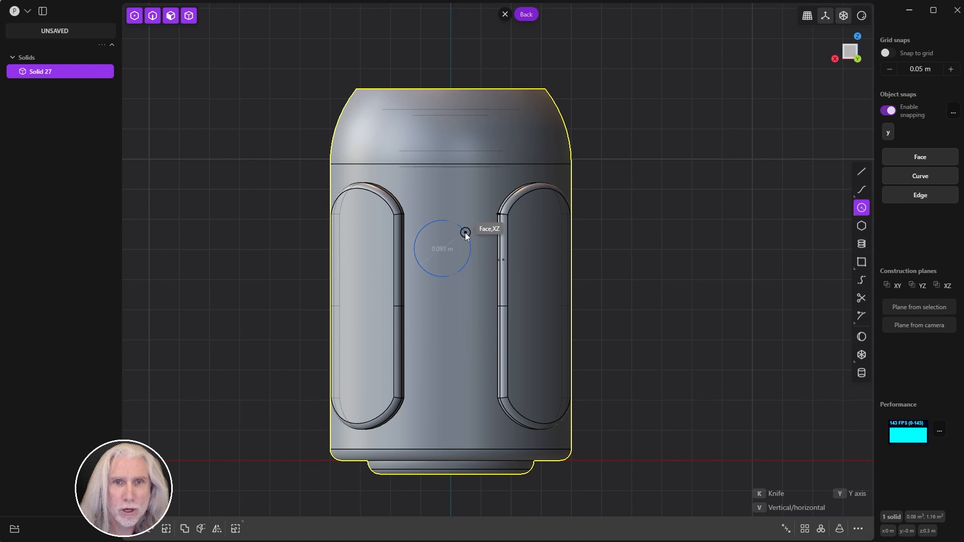
key("Escape")
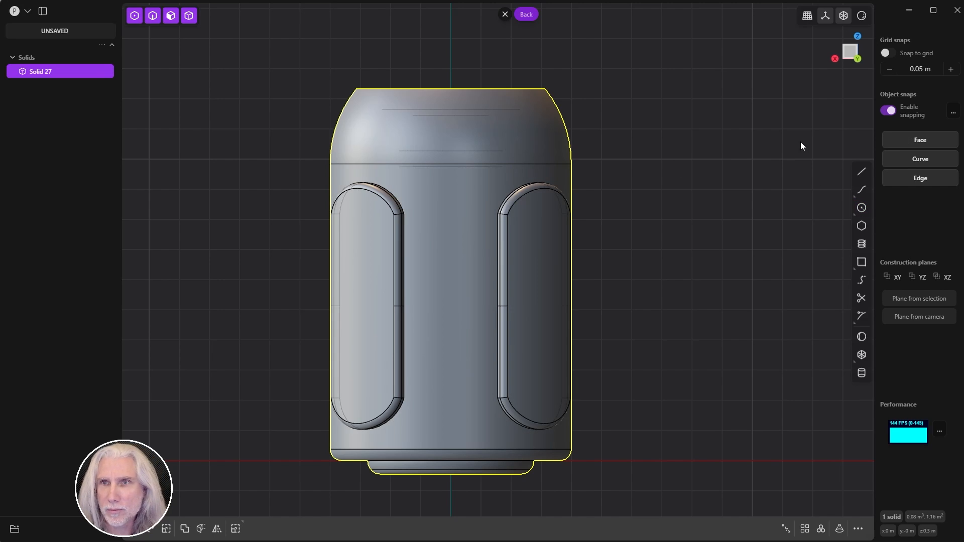
Step: With grid snapping on, start a centre circle on the face between two panels
left_click(888, 53)
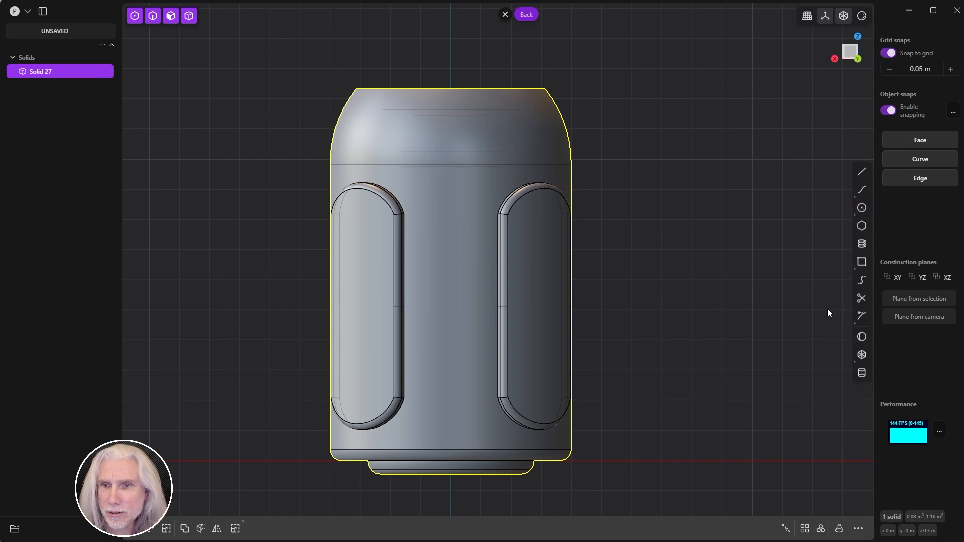
left_click(861, 208)
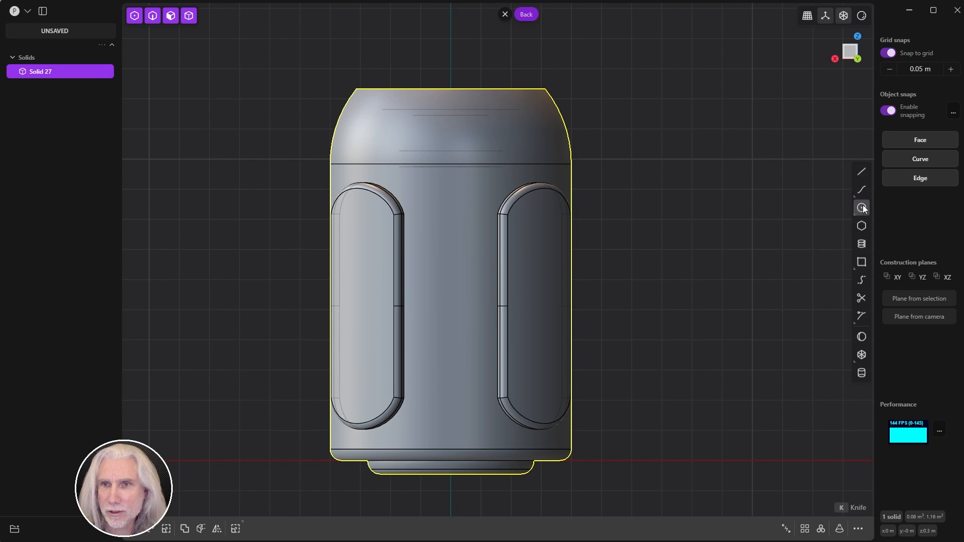
left_click(693, 250)
key("Escape")
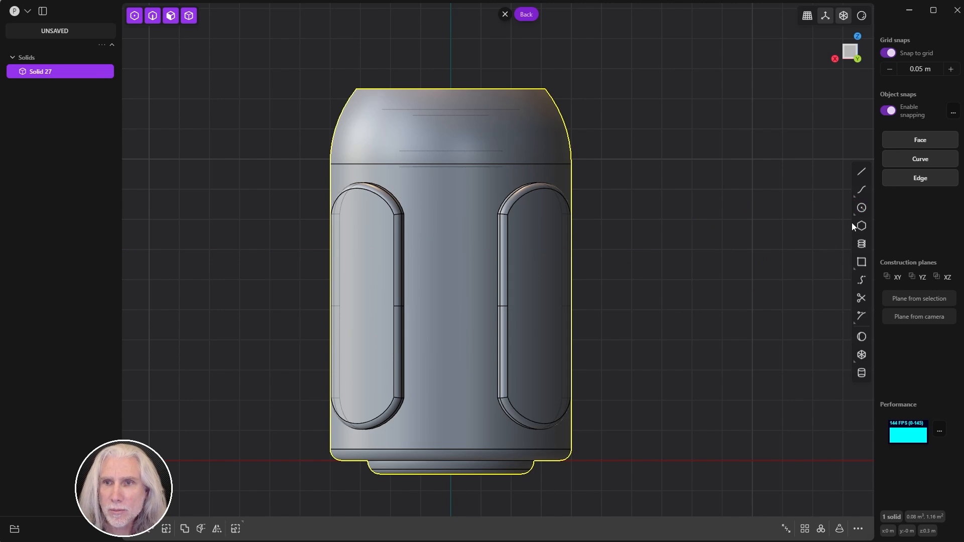
left_click(861, 207)
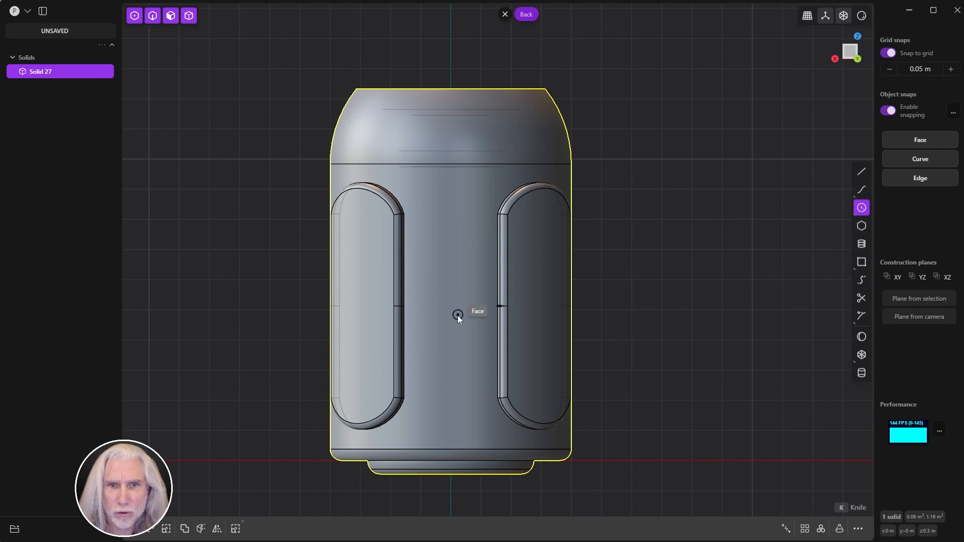
left_click(450, 300)
key("Escape")
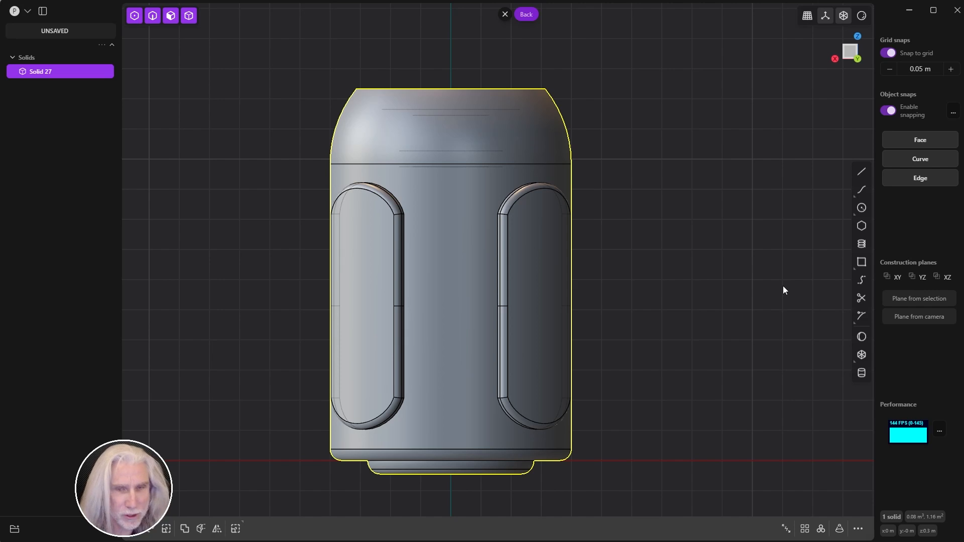
left_click(861, 207)
left_click(445, 254)
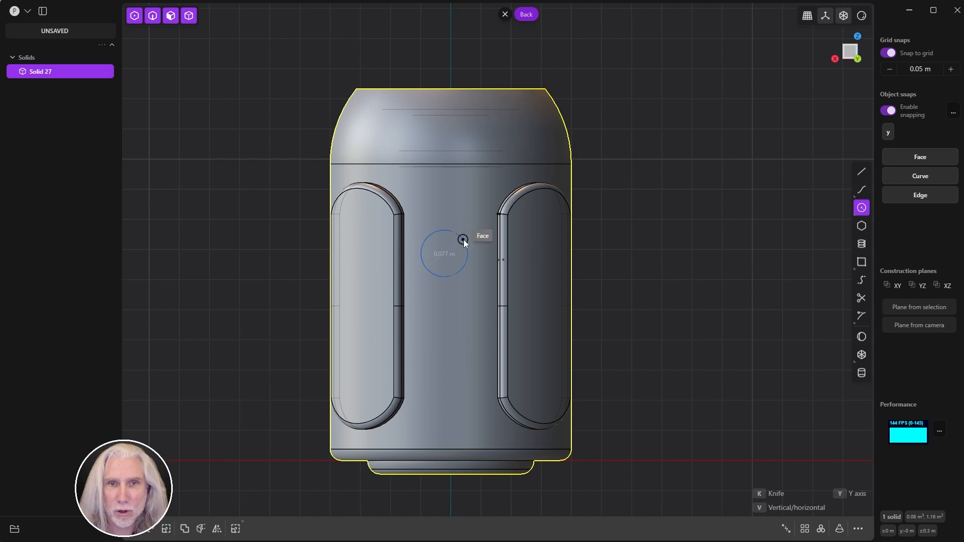
Step: Finish the circle, hide the solid and select the circle on its own
left_click(474, 232)
key("shift+h")
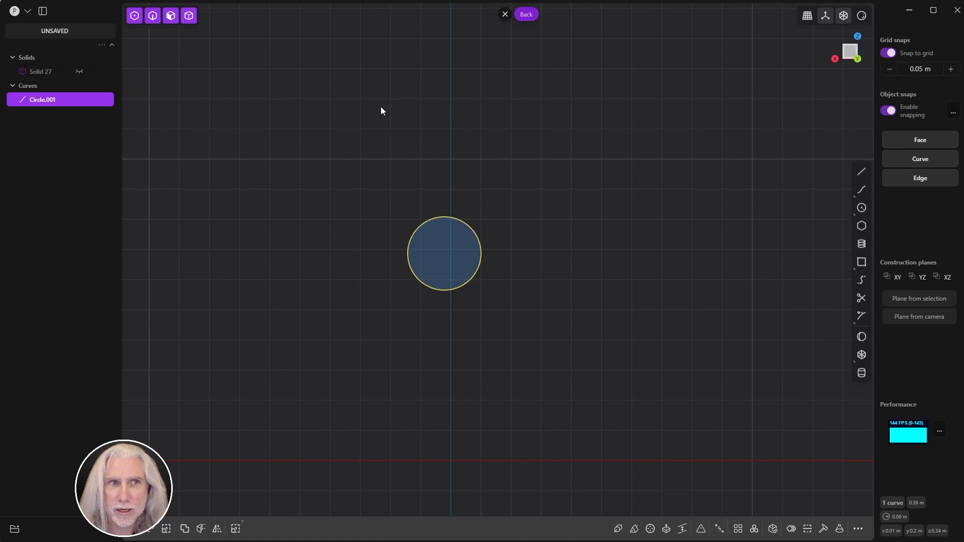
key("2")
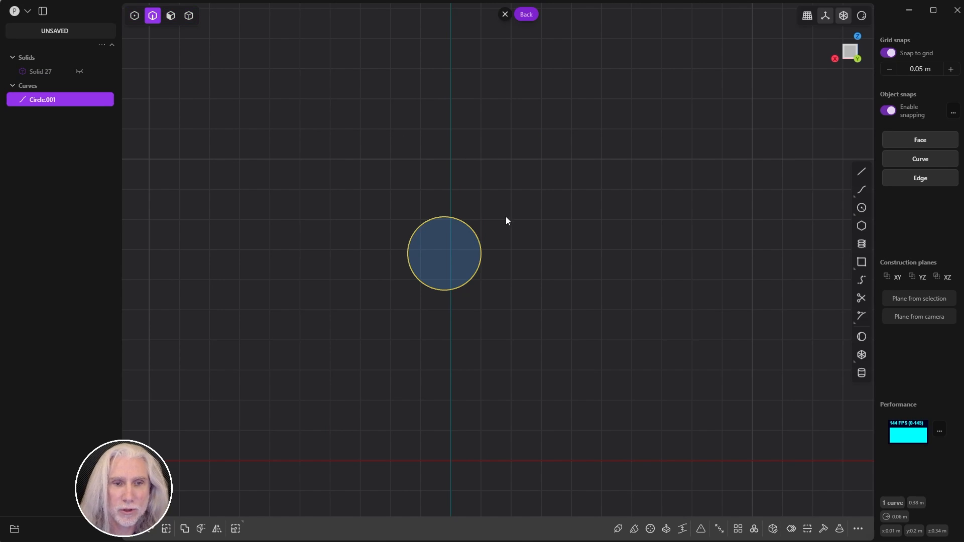
key("shift+Tab")
left_click(518, 231)
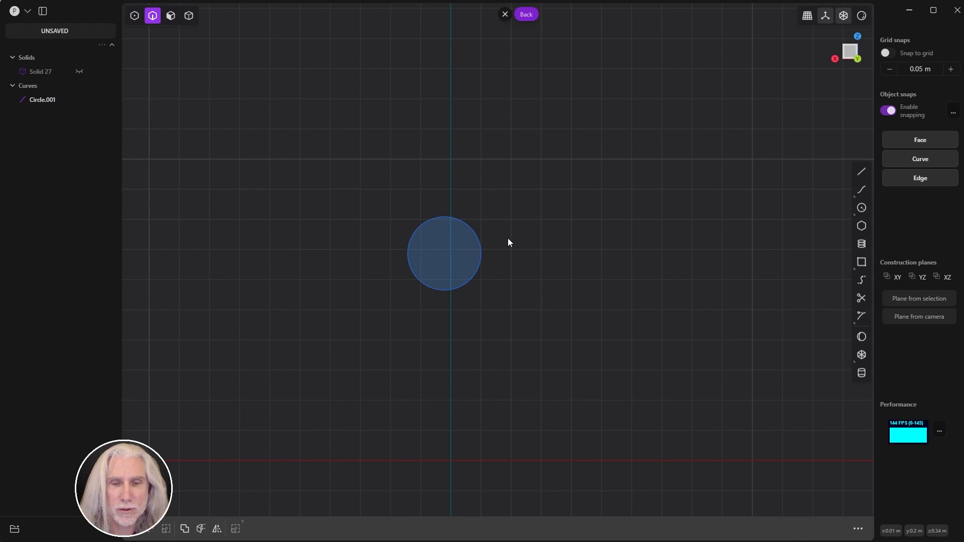
left_click(490, 250)
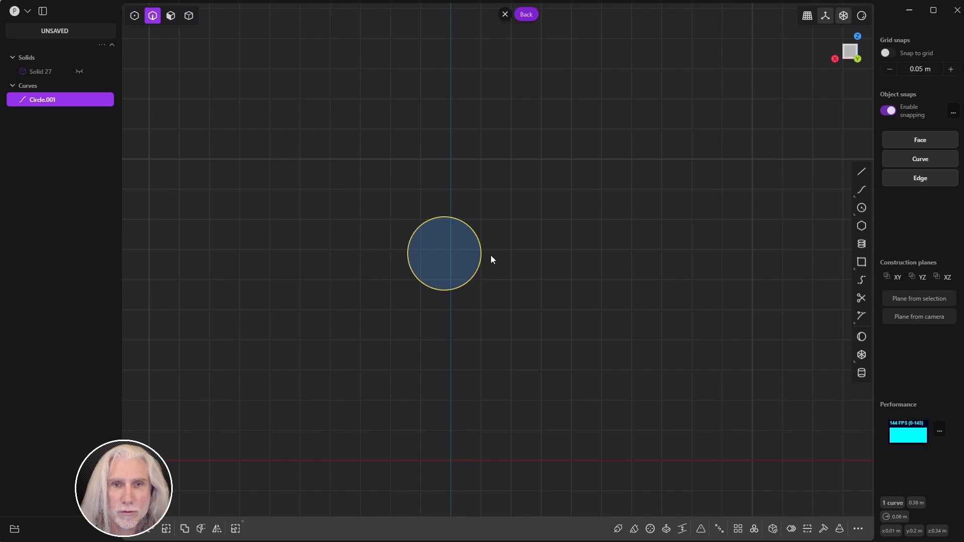
Step: Move the circle to a grid-snapped spot between the panels and unhide the solid
key("g")
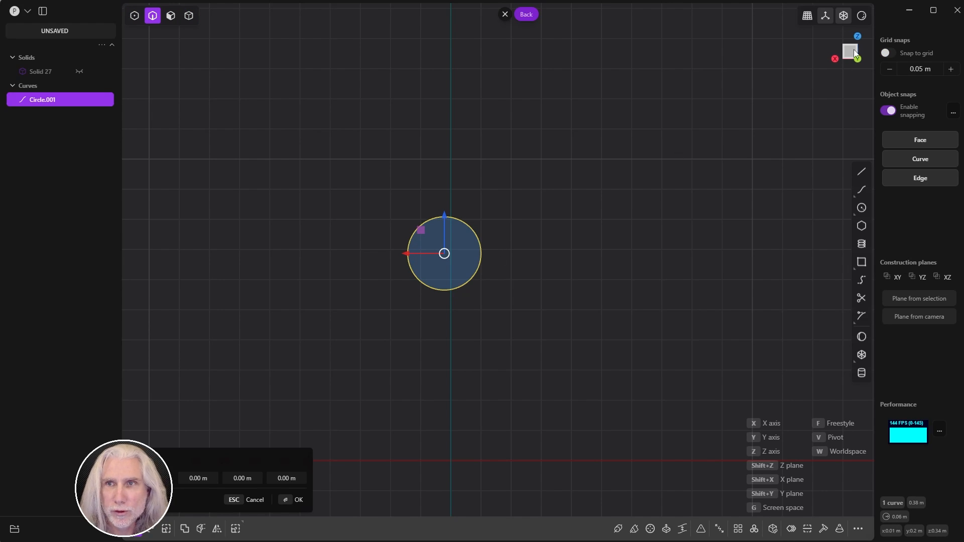
left_click(886, 54)
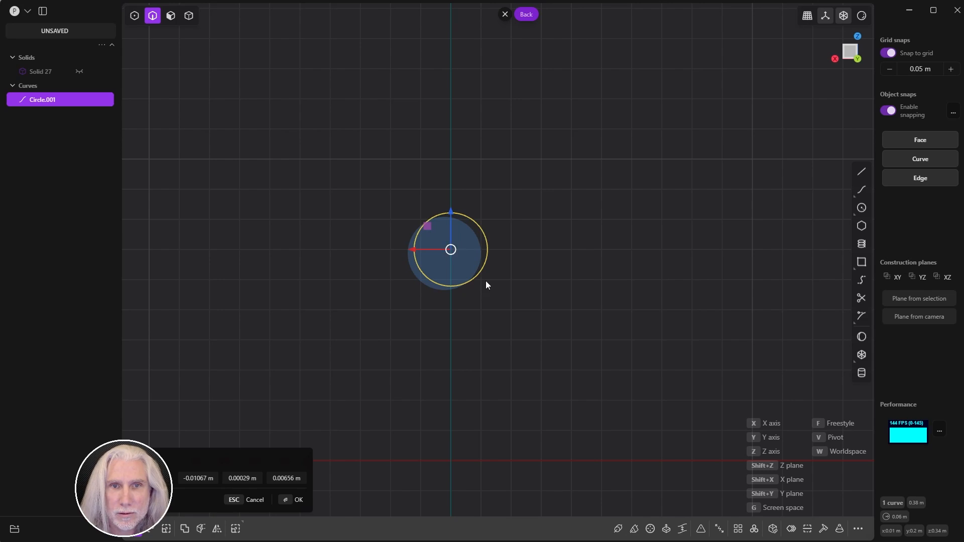
left_click(505, 299)
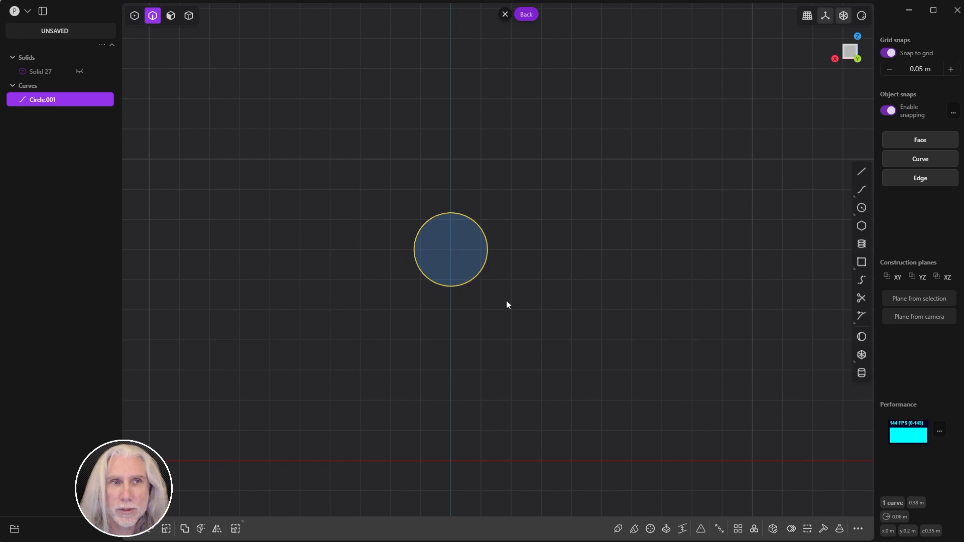
key("alt+h")
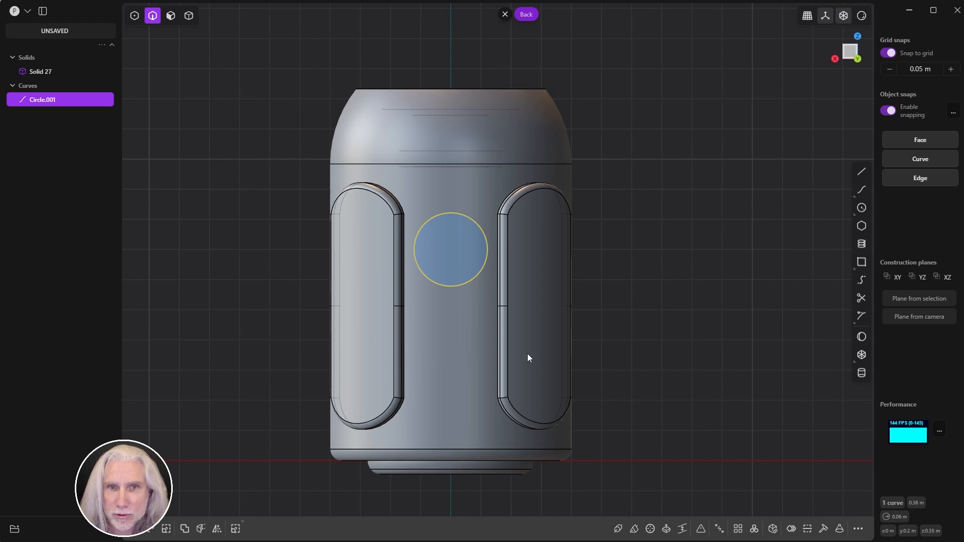
Step: Array Circle.001 downward into a column of three, creating Circle.002 and Circle.003
left_click(737, 529)
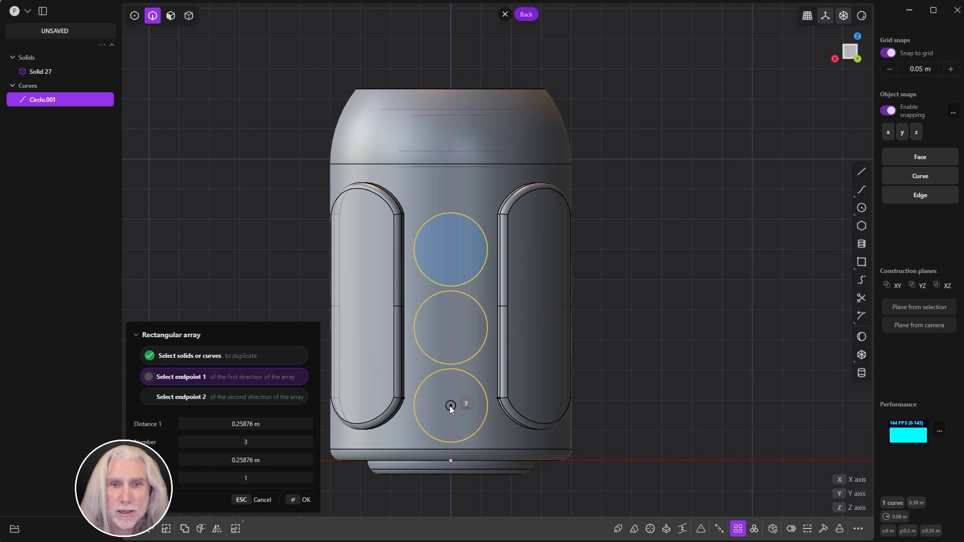
left_click(449, 406)
key("Return")
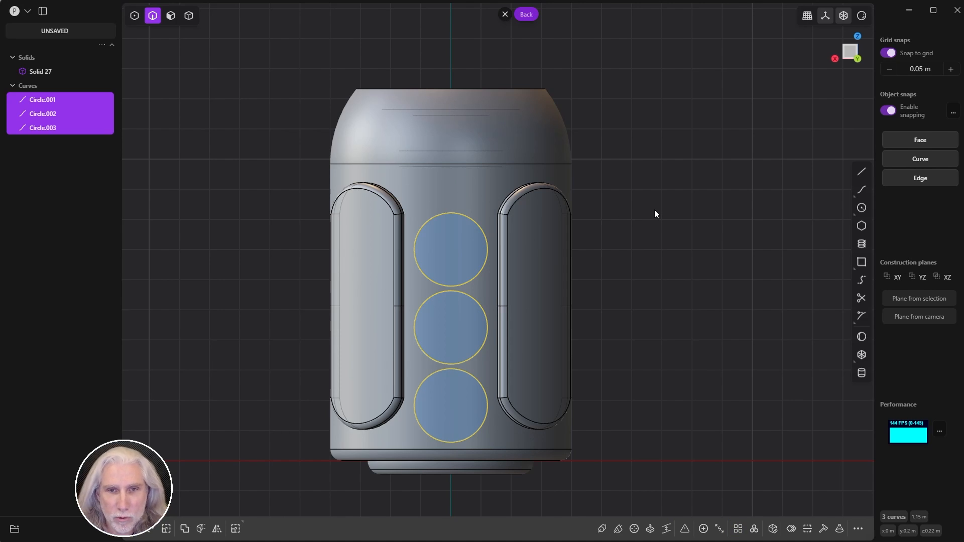
Step: Raise the three stacked circles about 0.032 m, with grid snapping off, to centre them between the panels
key("g")
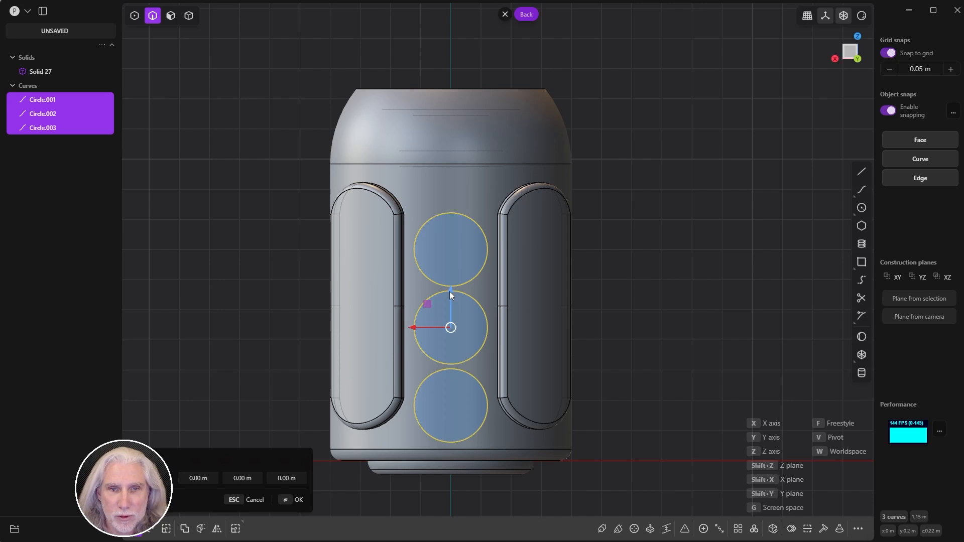
left_click_drag(450, 292, 449, 272)
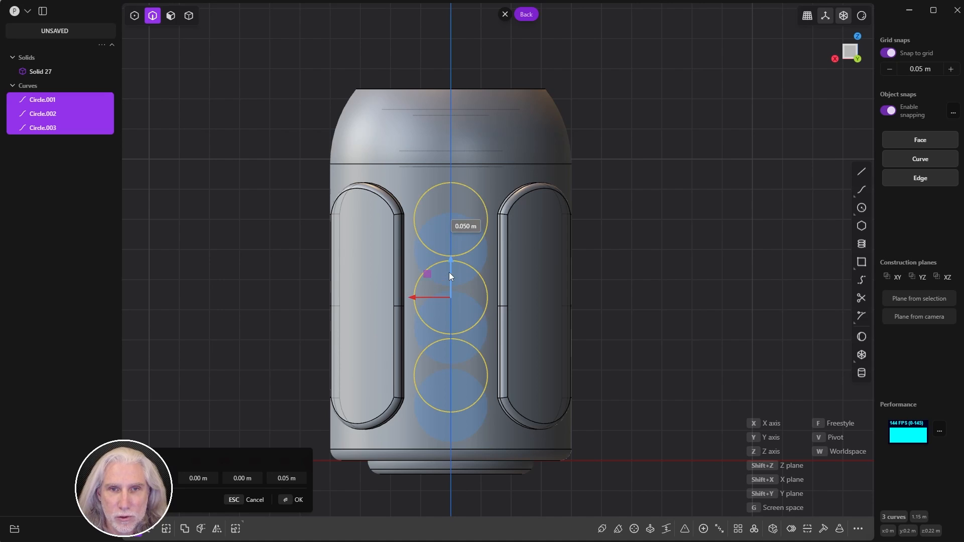
left_click(888, 53)
mouse_move(450, 264)
left_mouse_down()
mouse_move(457, 285)
mouse_move(459, 276)
left_mouse_up()
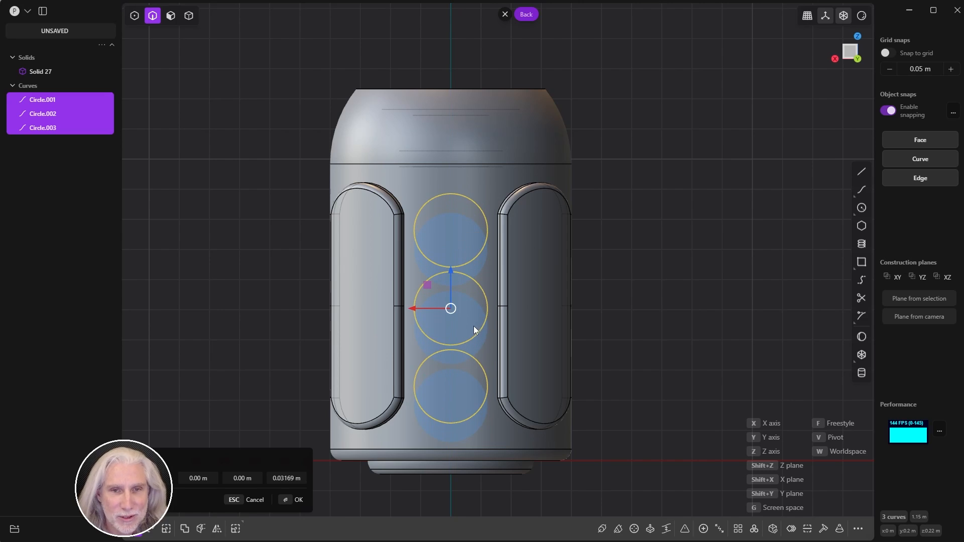
key("Return")
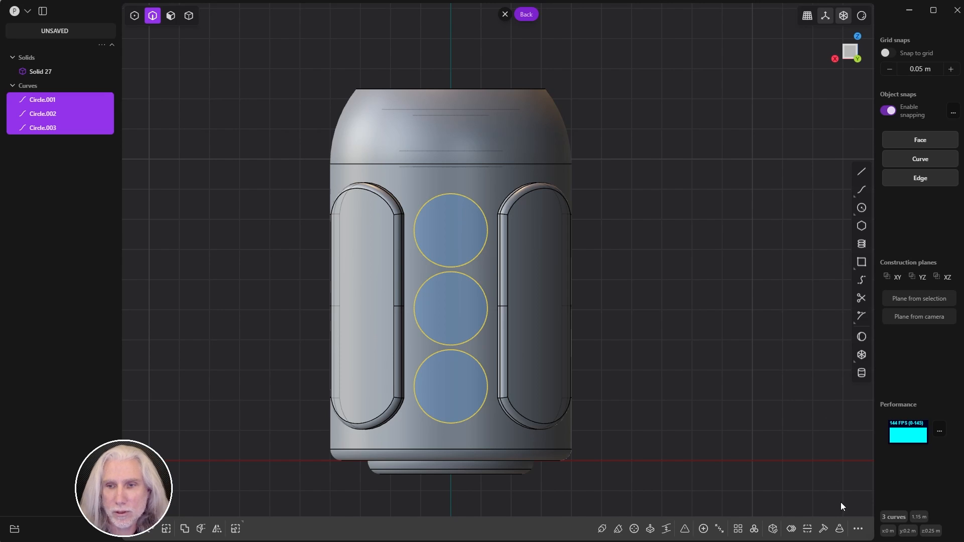
Step: Measure the gap above the circle column from the top circle's centre, reading 0.105 m
left_click(860, 529)
type("meas")
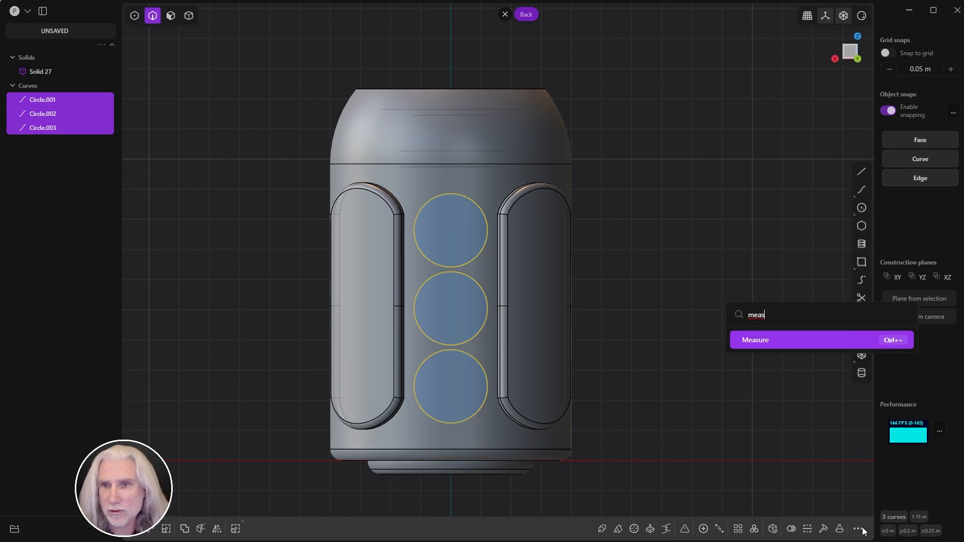
left_click(771, 341)
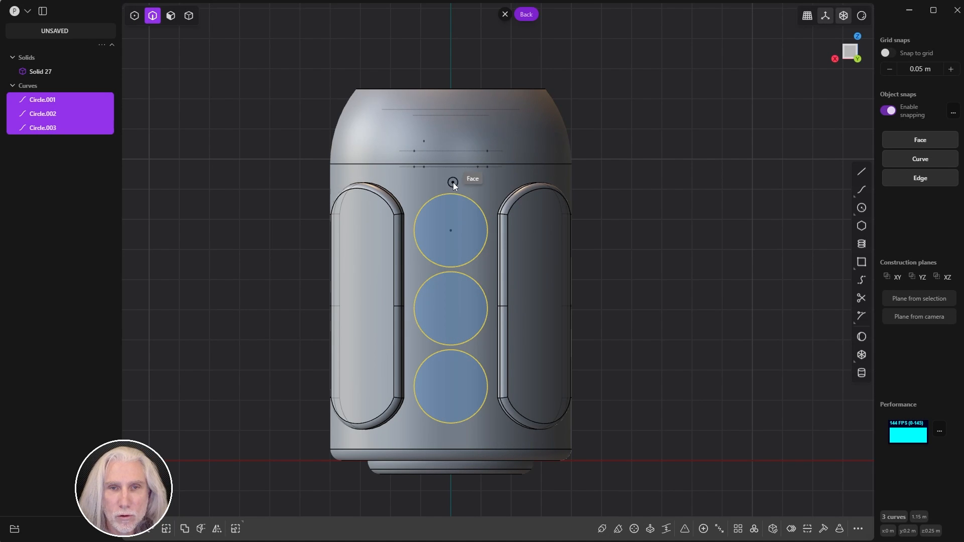
scroll(457, 181, "up", 3)
scroll(464, 183, "up", 2)
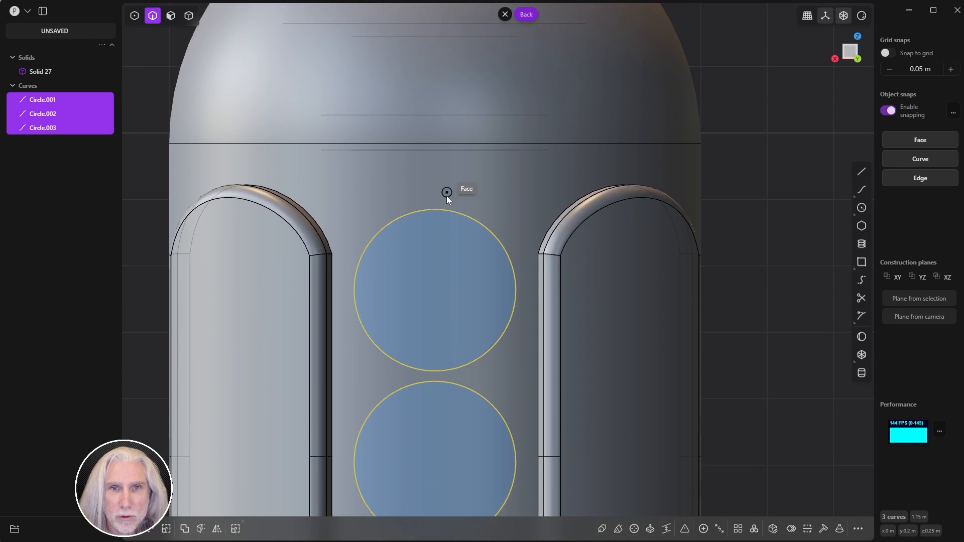
left_click(435, 290)
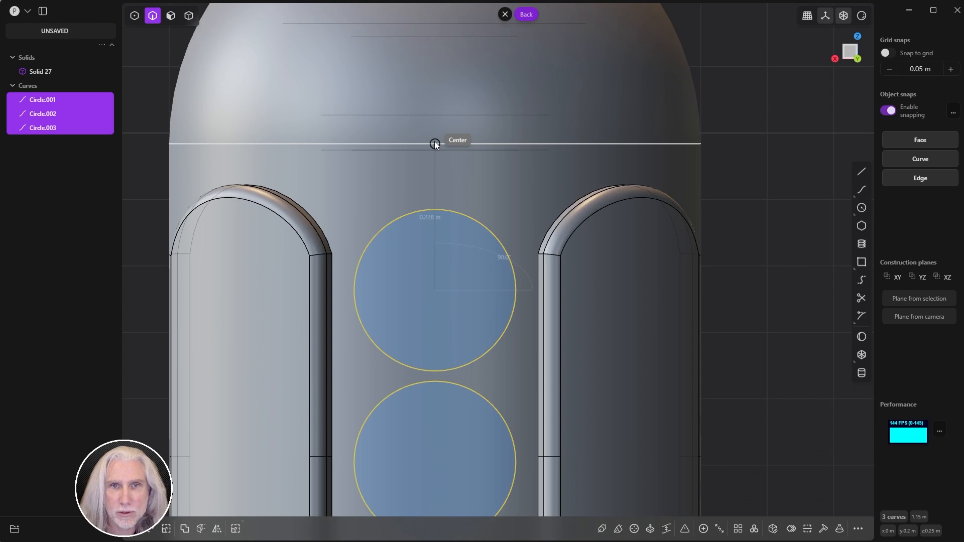
left_click(822, 165)
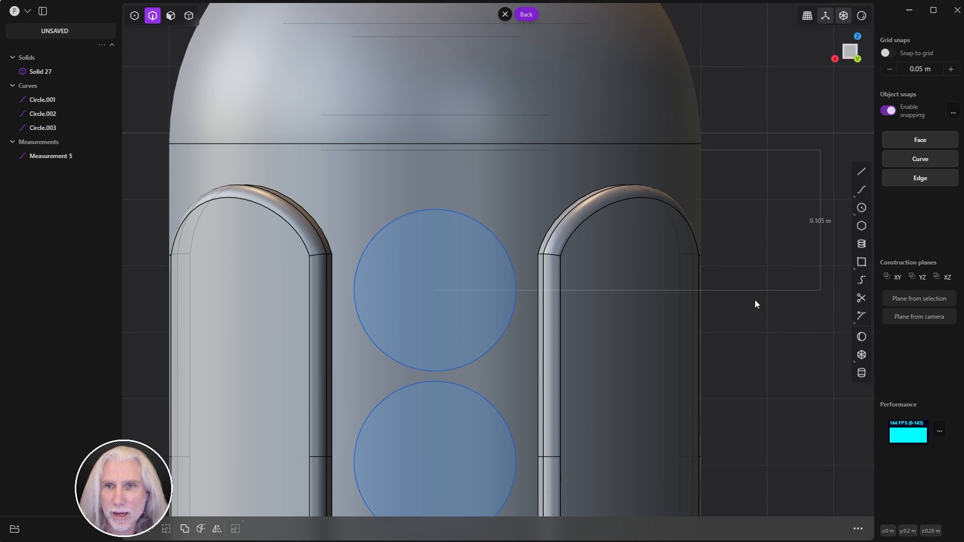
Step: Measure from the bottom circle's centre to the cylinder's base edge, reading 0.104 m
scroll(718, 301, "down", 3)
middle_click_drag(712, 302, 577, 288, "shift")
scroll(634, 259, "down", 4)
scroll(671, 256, "up", 3)
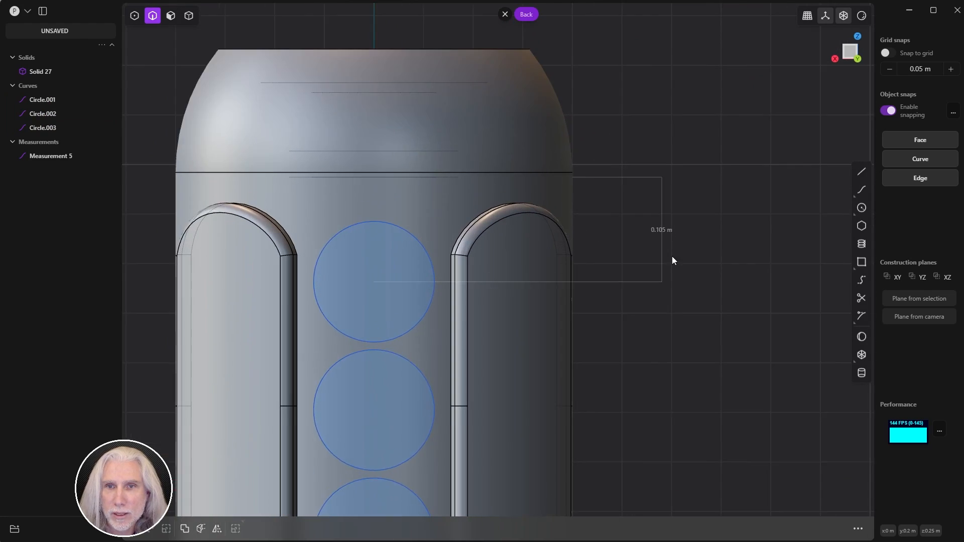
scroll(672, 256, "up", 3)
middle_click_drag(693, 242, 763, 228, "shift")
middle_click_drag(678, 311, 729, 260, "shift")
scroll(713, 264, "down", 5)
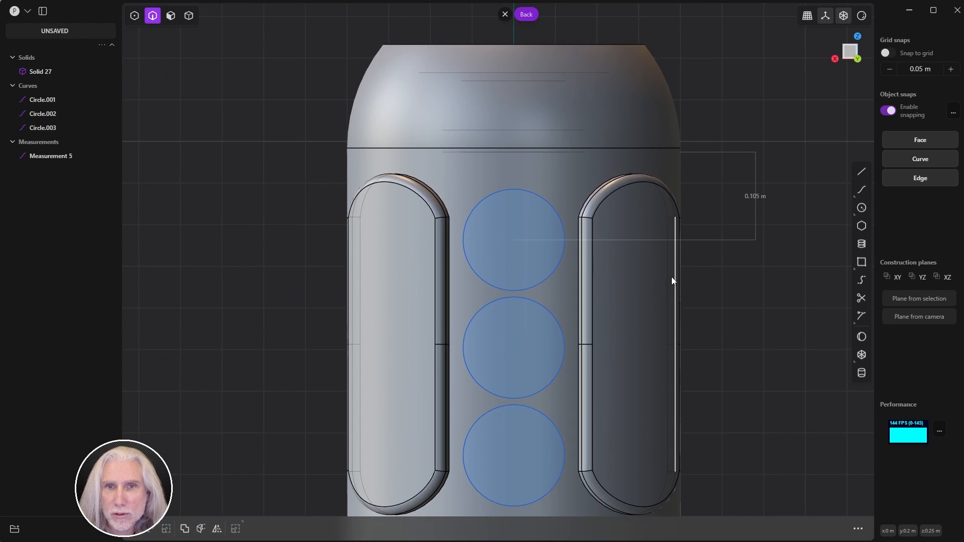
middle_click_drag(734, 335, 669, 242, "shift")
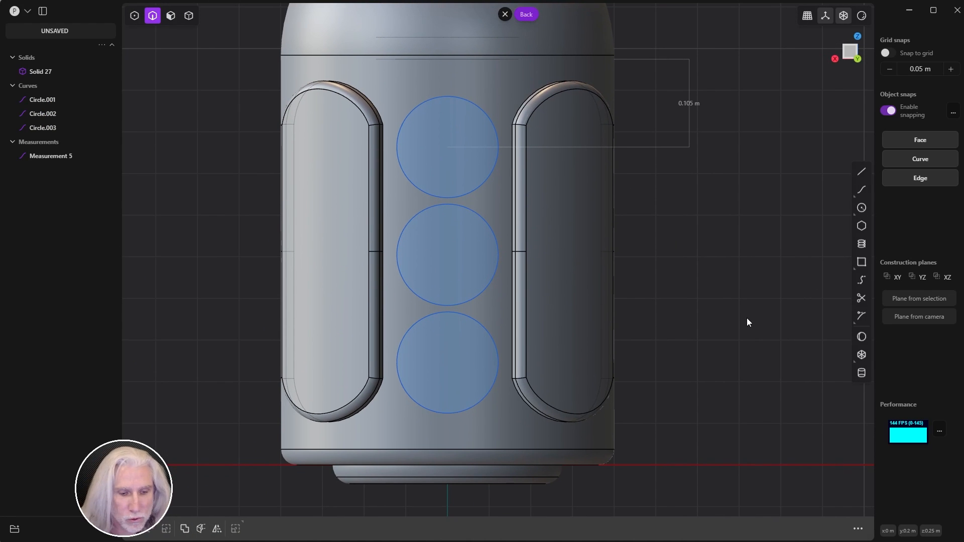
left_click(447, 362)
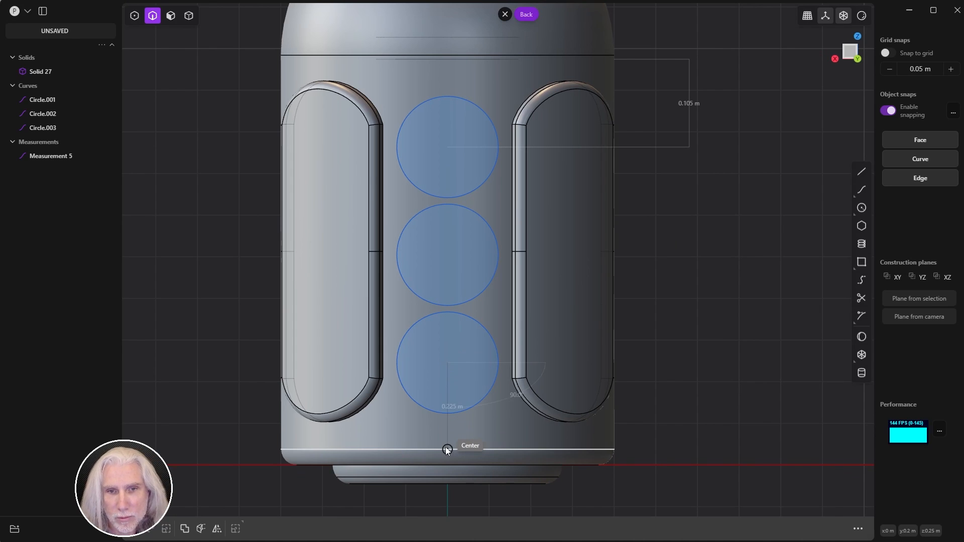
left_click(520, 444)
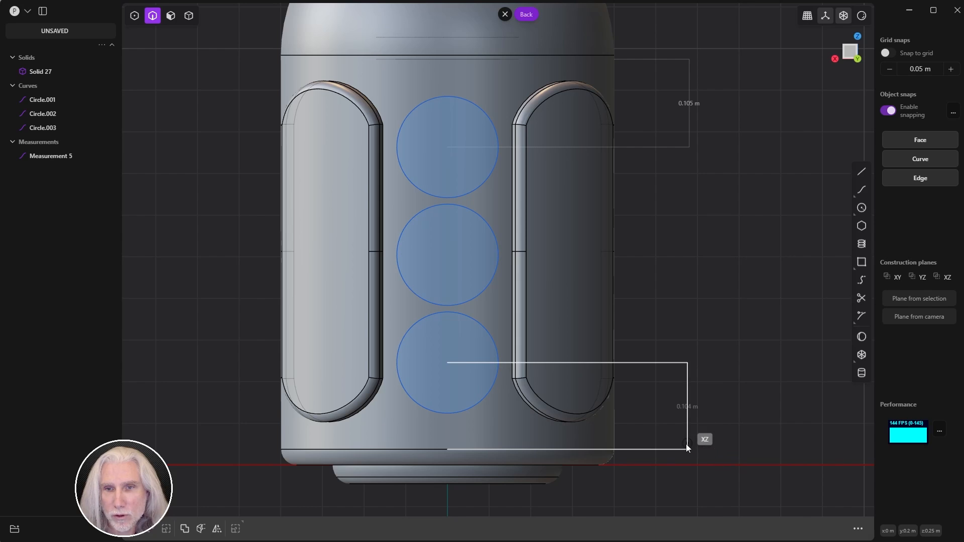
left_click(685, 423)
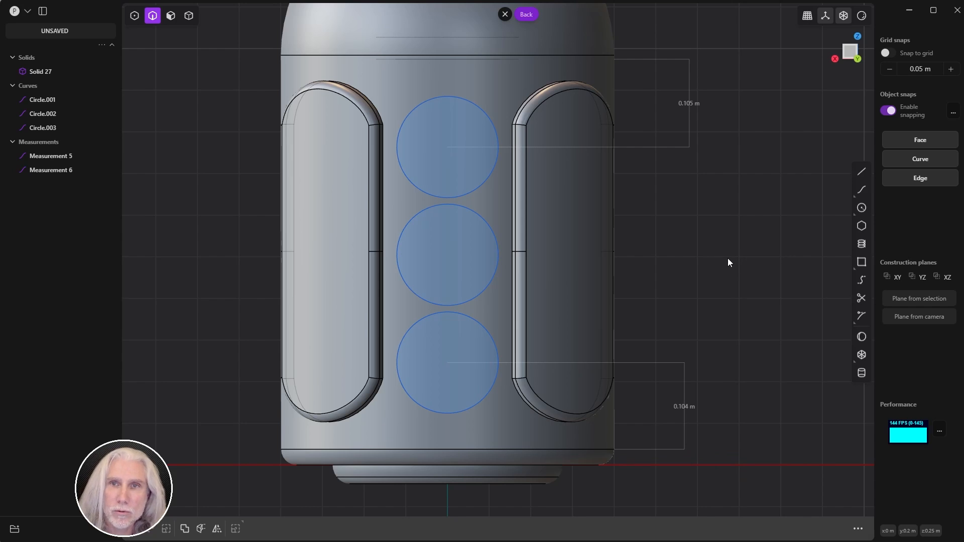
Step: Select the top, middle and bottom circles
left_click(471, 193)
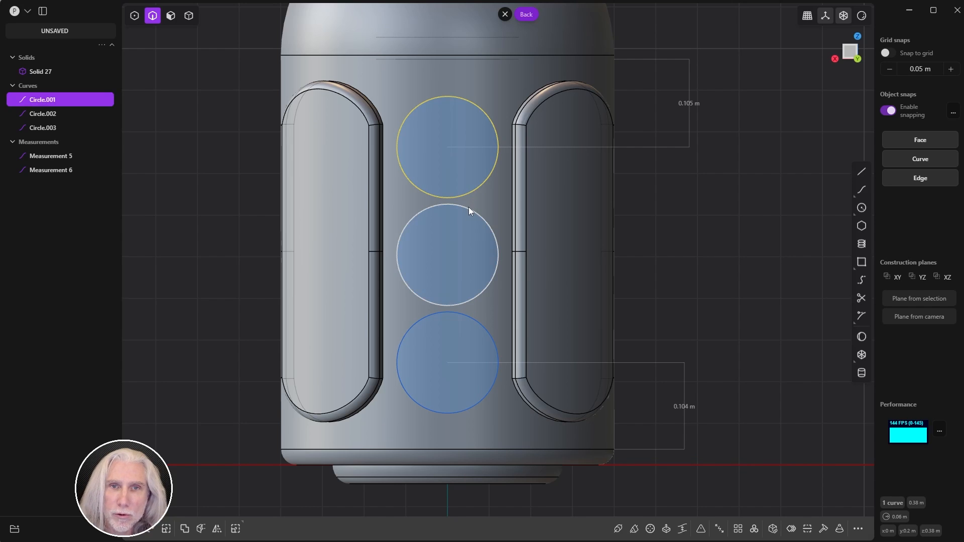
left_click(469, 210)
left_click(473, 317)
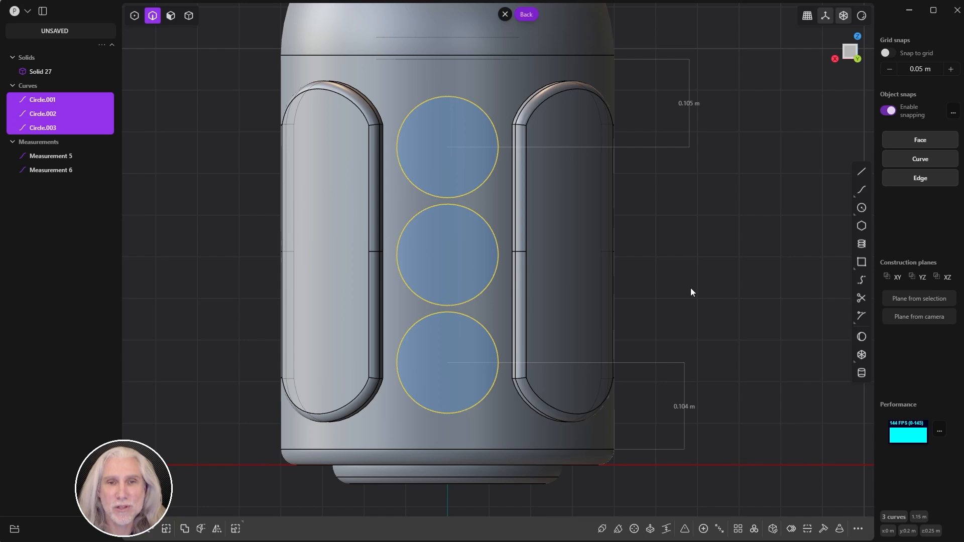
Step: Nudge the three circles 0.0005 m via the third offset field, then deselect them
key("g")
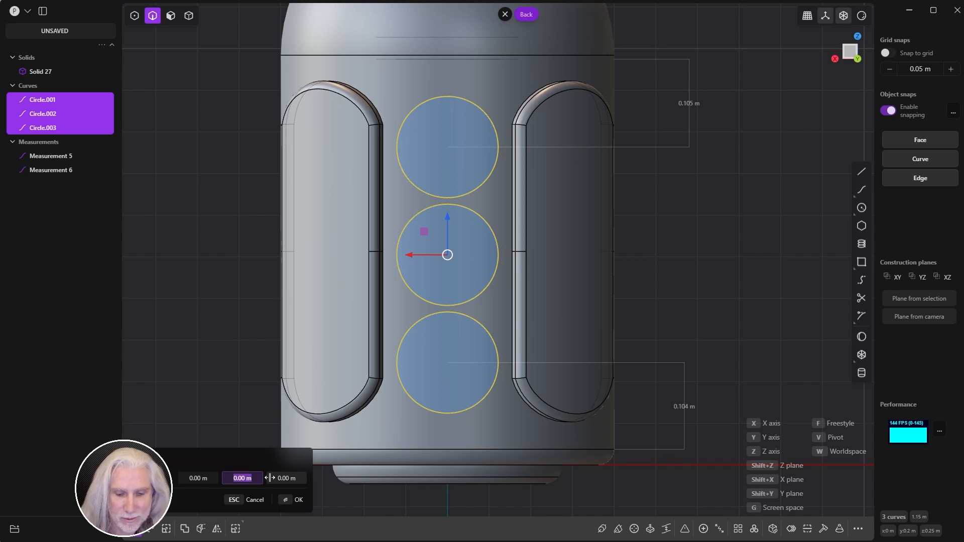
left_click(271, 478)
type("0.0005")
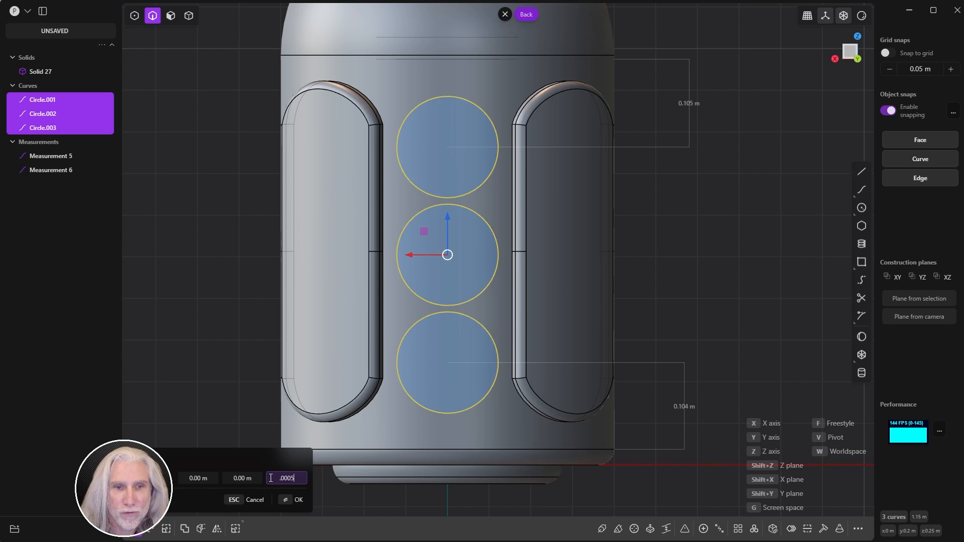
left_click(296, 500)
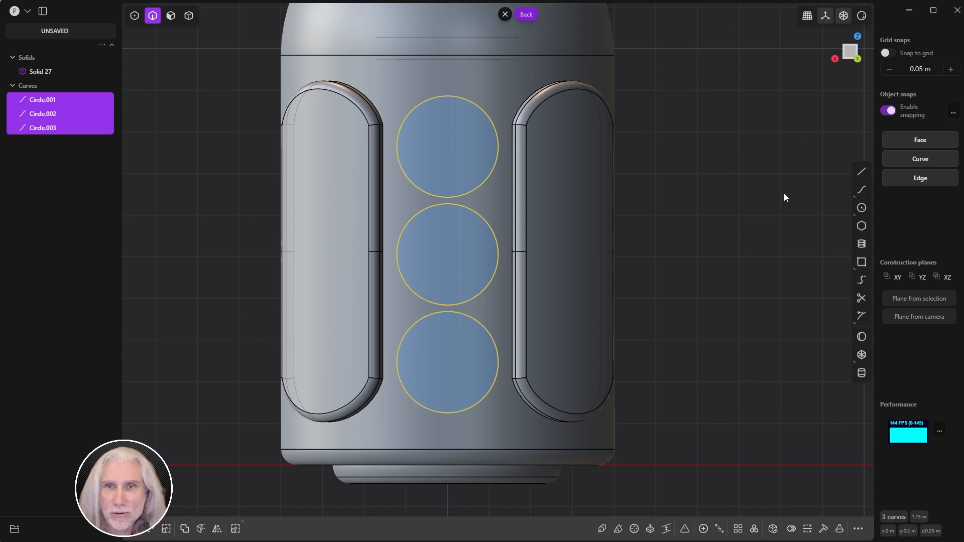
key("Escape")
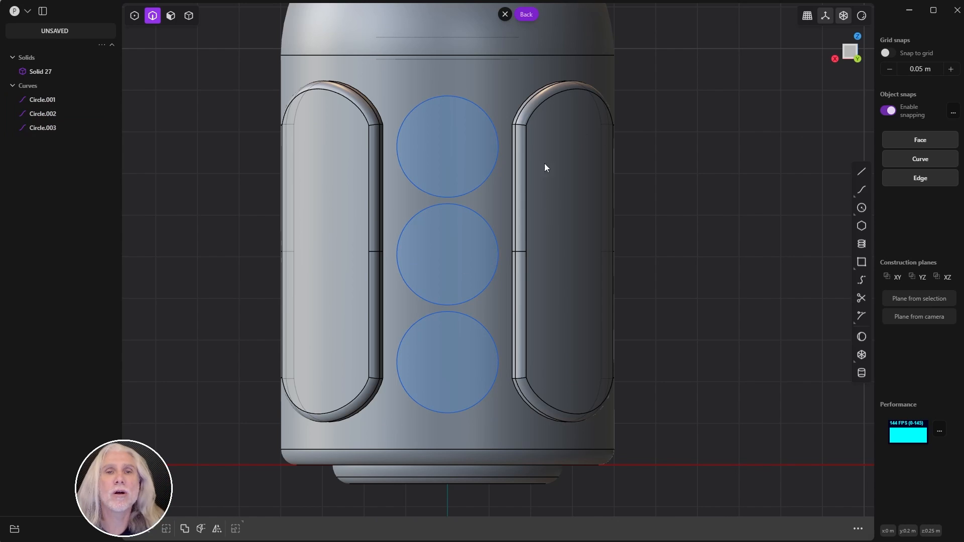
Step: Push the three circles 0.023 m out along Y from the cylinder's side
left_click(45, 100)
left_click(46, 128, "shift")
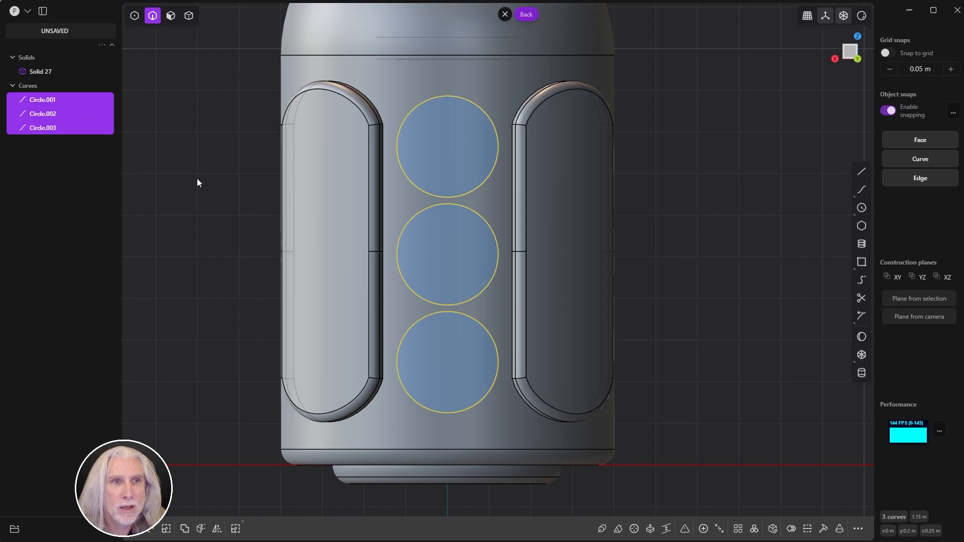
middle_click_drag(512, 231, 645, 271)
key("g")
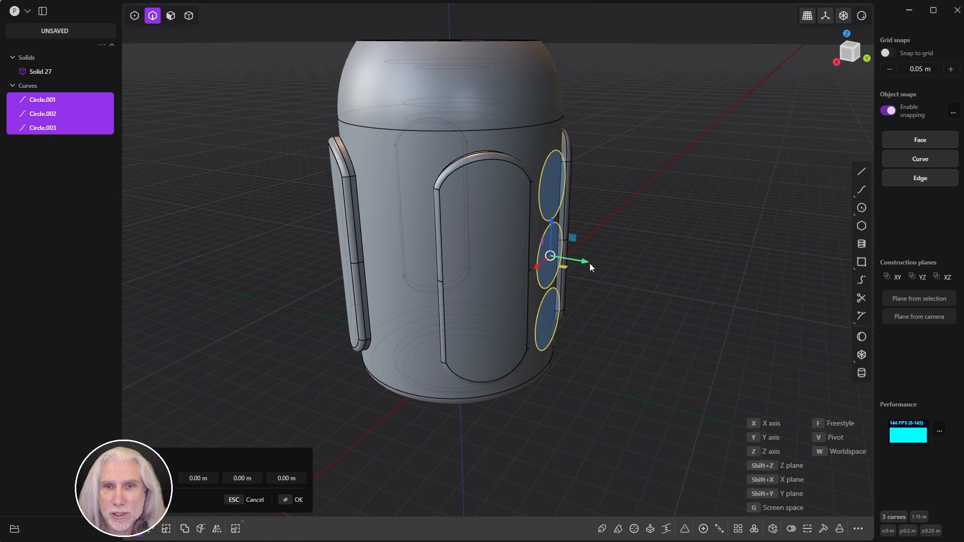
left_click_drag(589, 263, 625, 273)
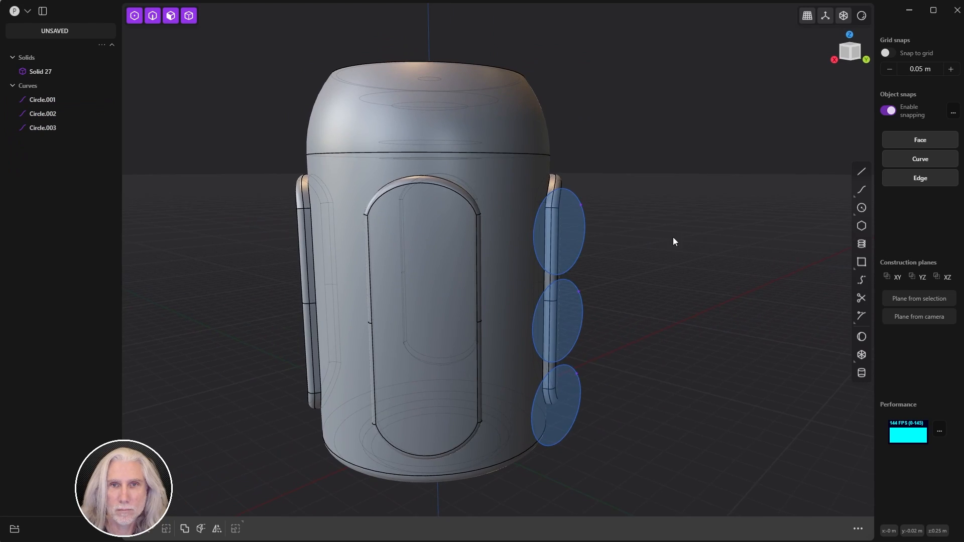
scroll(674, 236, "up", 1)
middle_click_drag(656, 236, 699, 243)
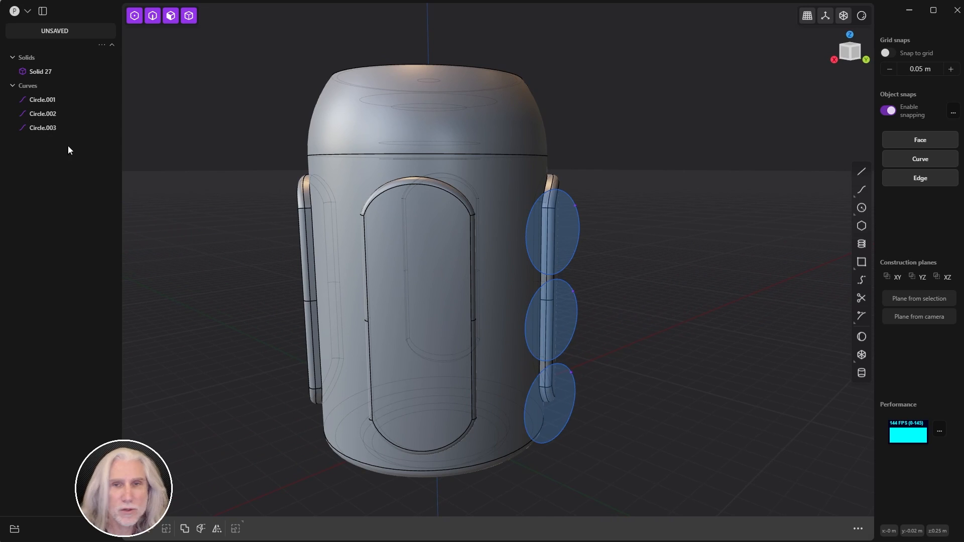
Step: Start cutting Solid 27 with the top circle, Circle.001
left_click(42, 105)
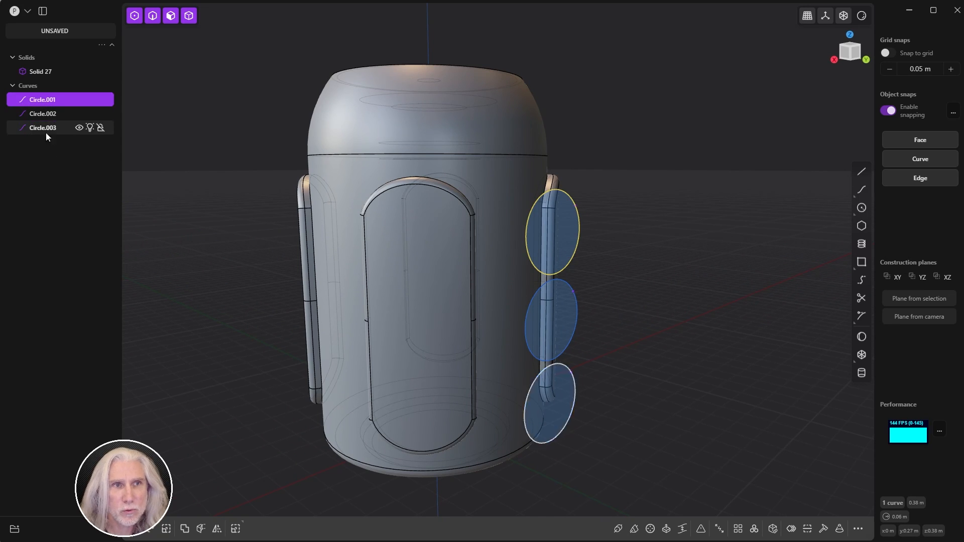
left_click(501, 242, "shift")
key("c")
middle_click_drag(507, 248, 606, 249)
scroll(690, 243, "down", 3)
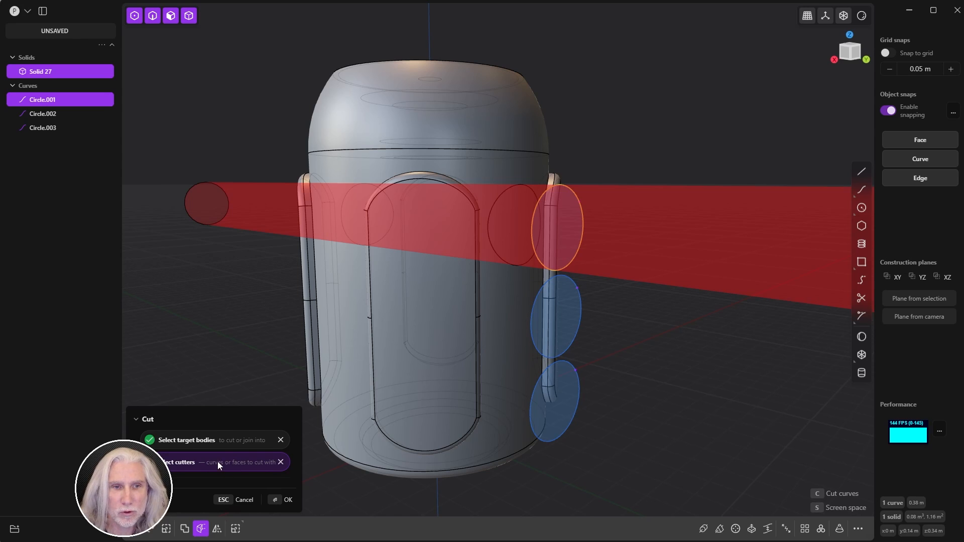
Step: Add the middle and bottom circles as cutters and apply the cut, creating Solids 48, 49 and 50
left_click(573, 339)
left_click(580, 396)
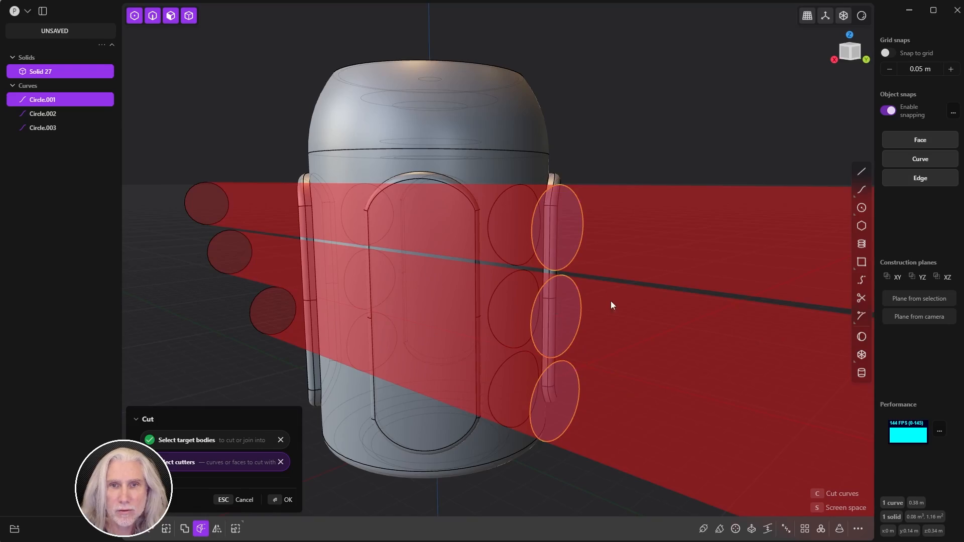
middle_click_drag(611, 305, 523, 303)
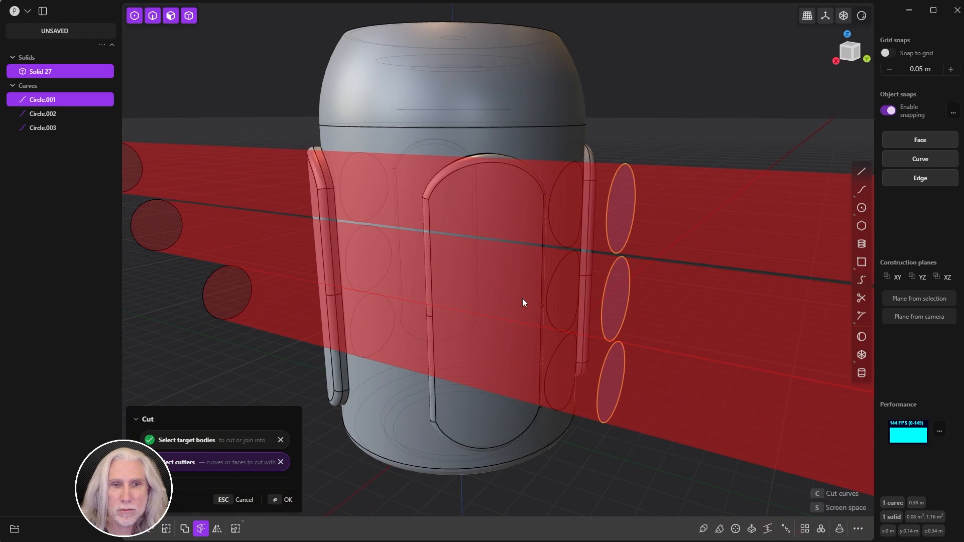
left_click(275, 504)
left_click(203, 203)
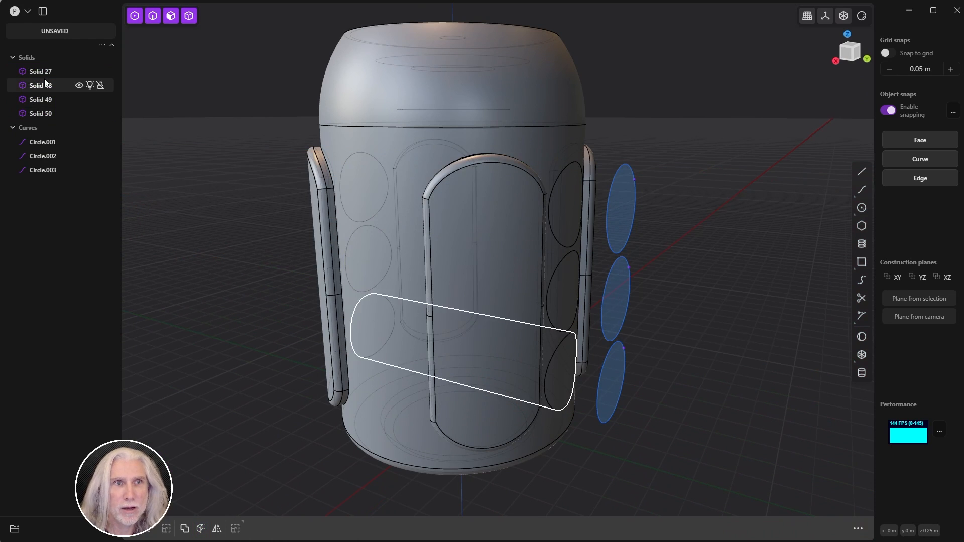
Step: Delete Circle.001–Circle.003, then briefly hide Solid 27 to inspect the three plugs
left_click_drag(26, 143, 52, 174)
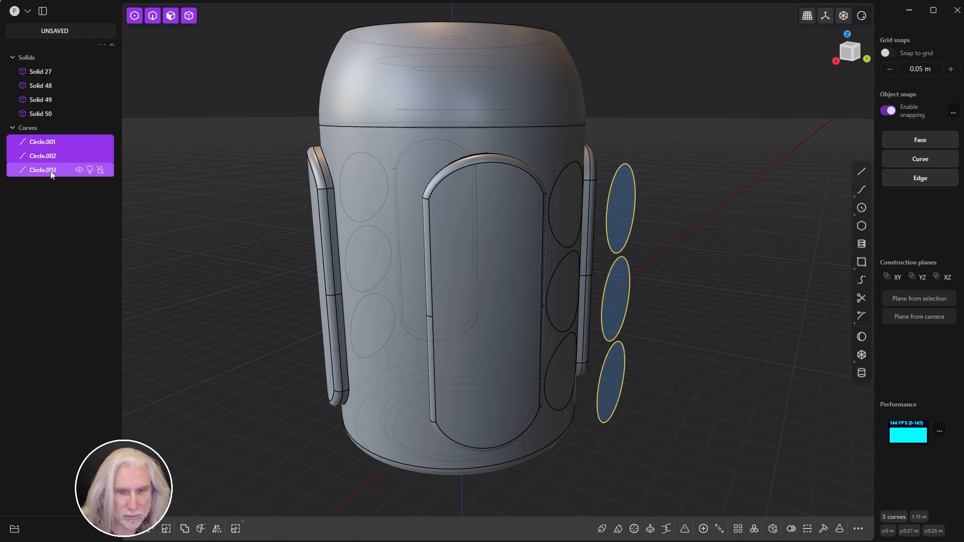
key("Delete")
middle_click_drag(568, 211, 542, 217)
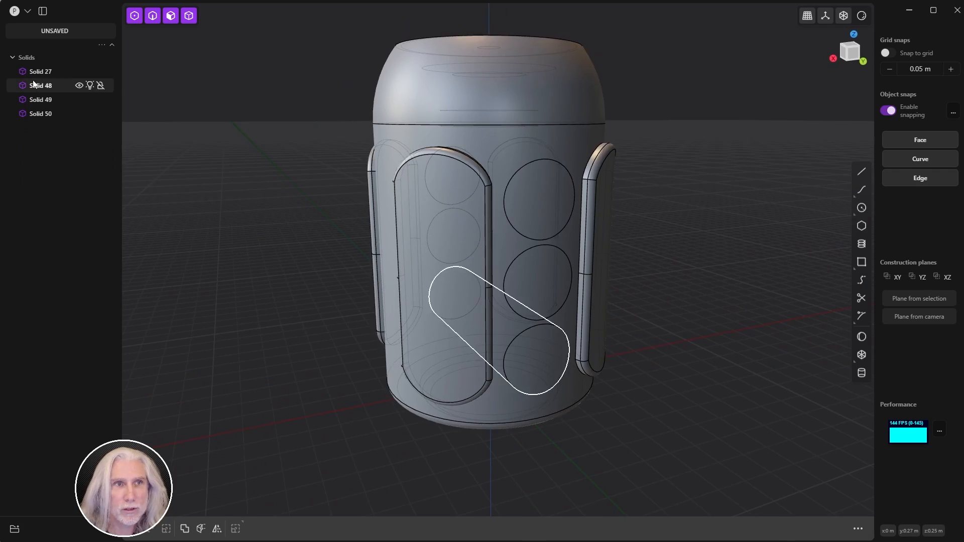
left_click(78, 71)
middle_click_drag(351, 189, 420, 196)
left_click(78, 71)
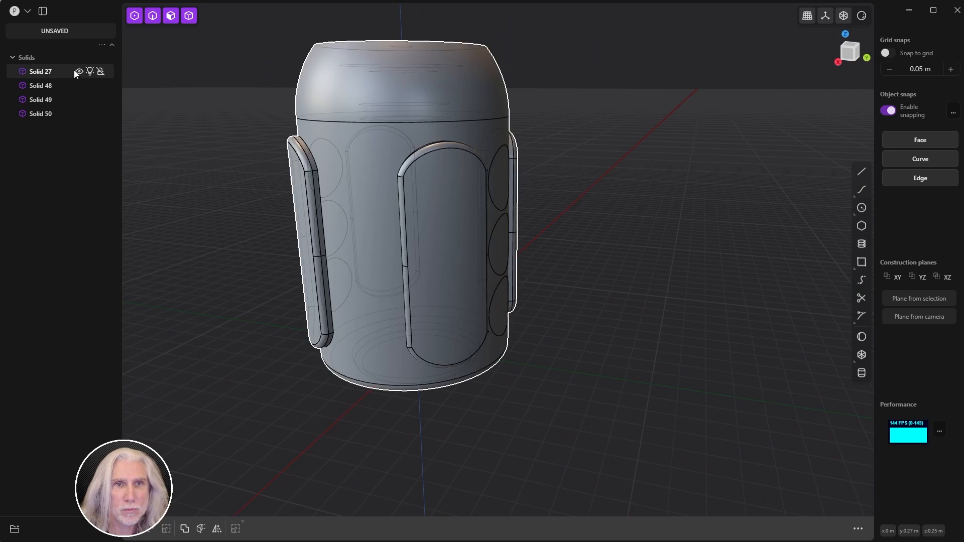
middle_click_drag(559, 230, 795, 66)
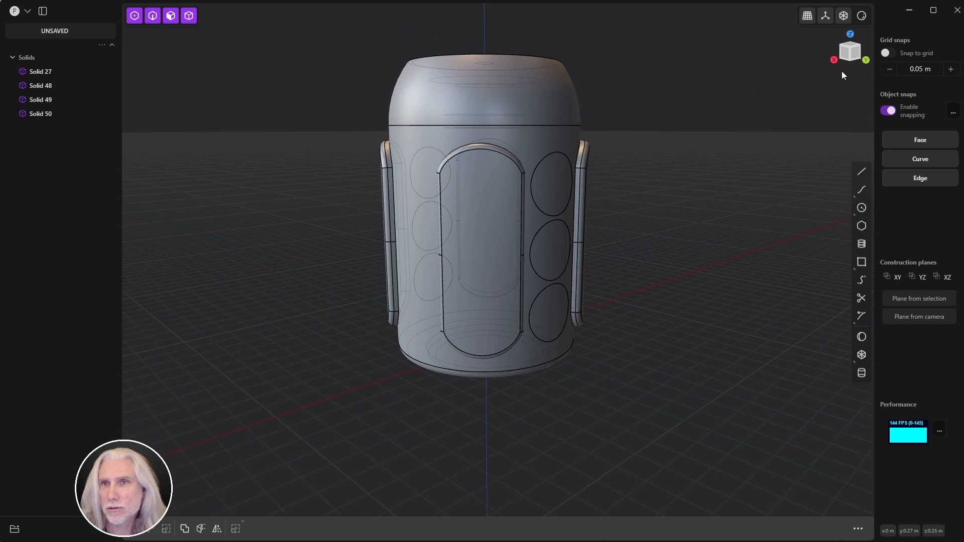
Step: Select the edges of the three circular insets from a flat front view
left_click(854, 59)
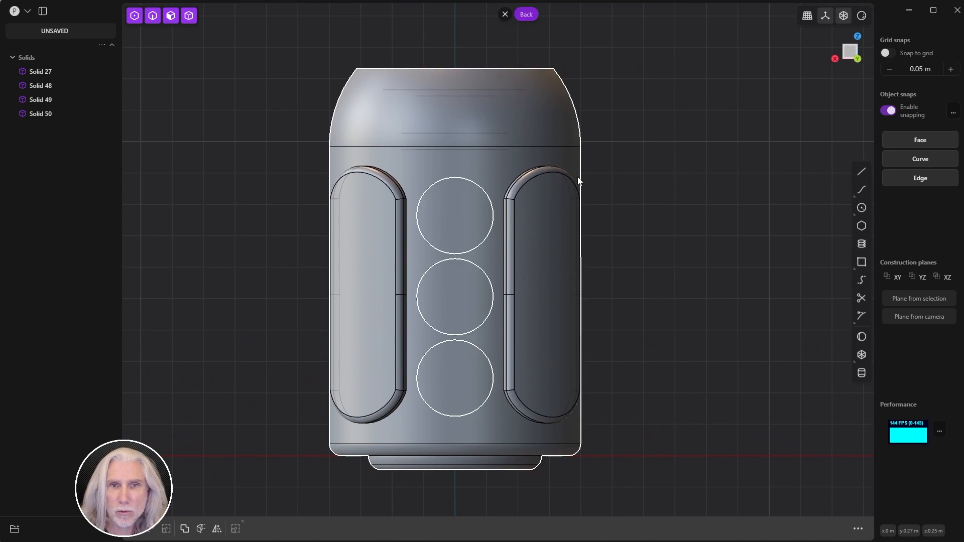
left_click(153, 15)
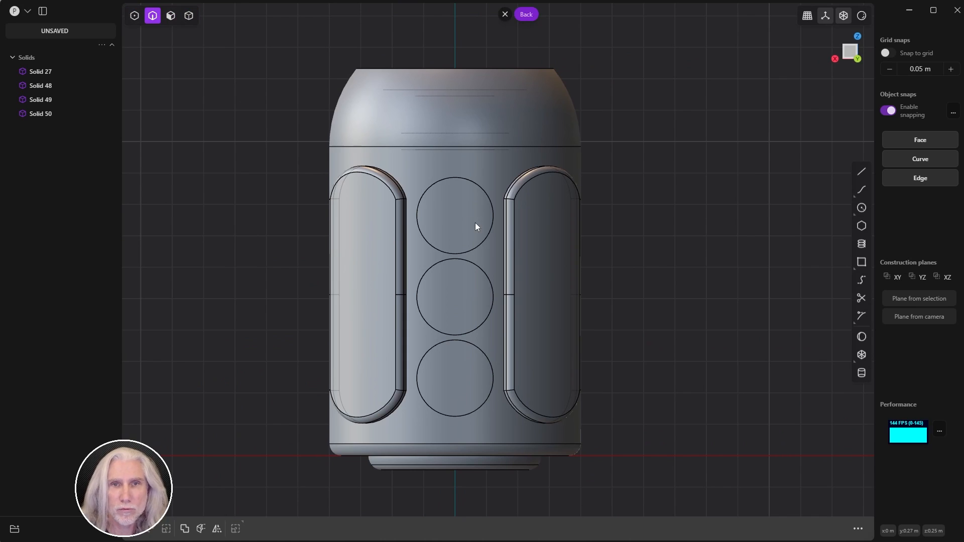
left_click_drag(460, 275, 502, 424)
Step: Fillet the circular inset edges with a 0.0017 m radius
key("f")
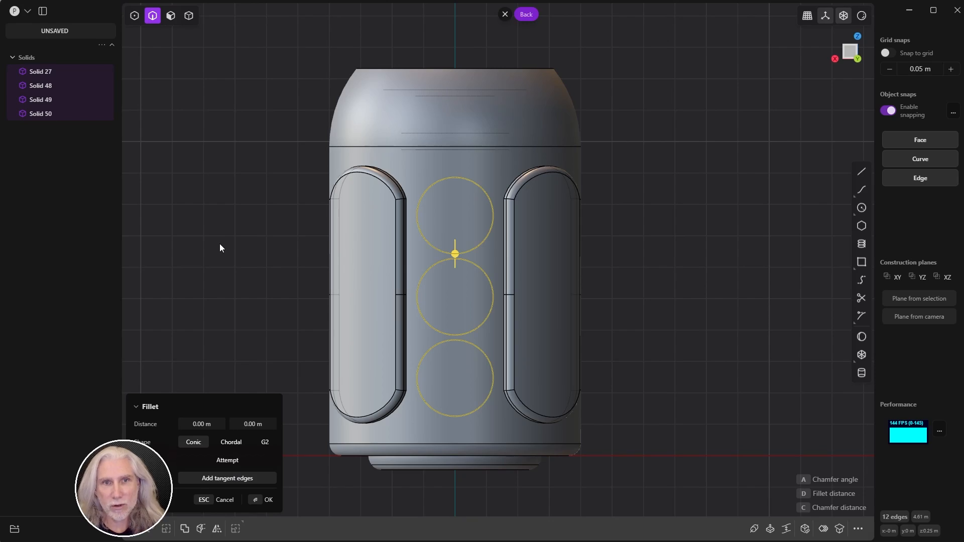
middle_click_drag(634, 203, 743, 231)
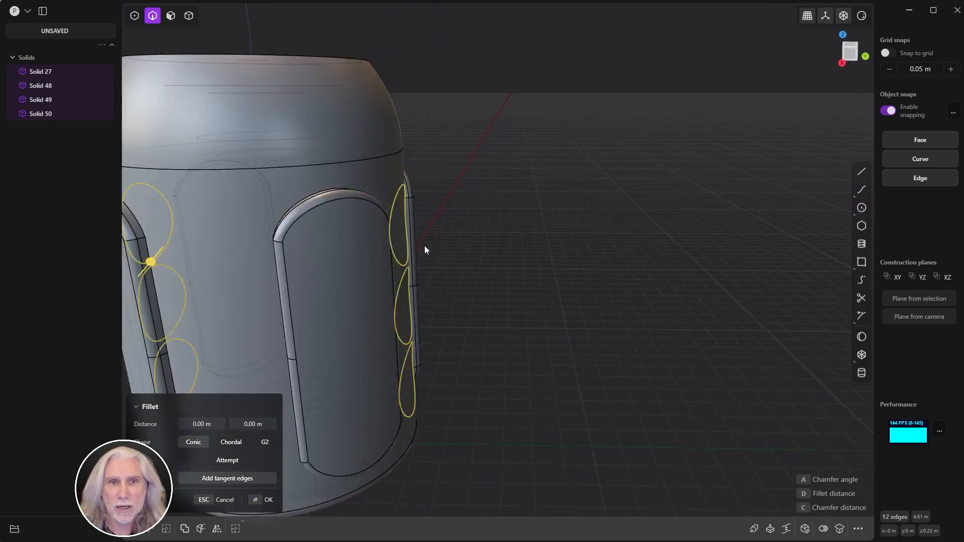
scroll(566, 250, "up", 3)
middle_click_drag(424, 246, 522, 101)
scroll(566, 250, "down", 3)
scroll(482, 192, "up", 5)
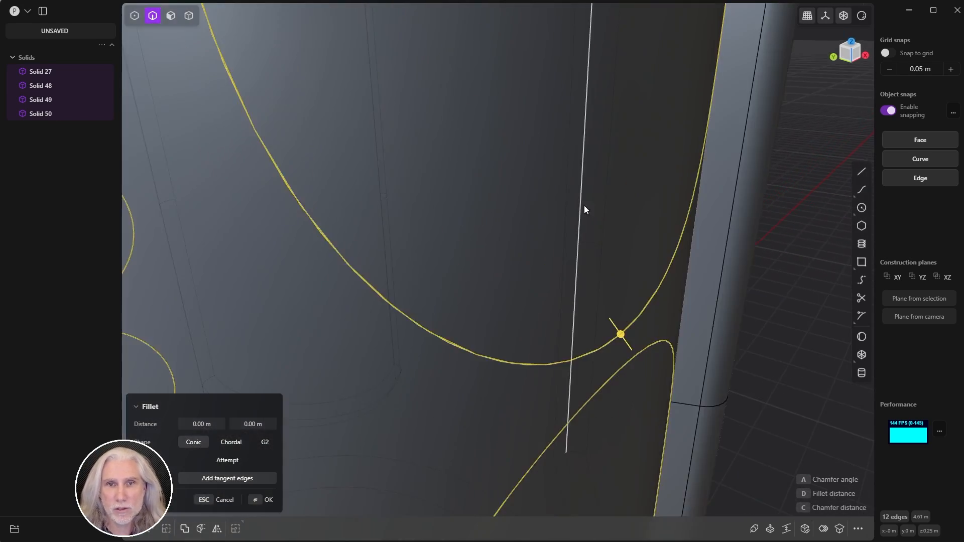
middle_click_drag(584, 206, 518, 229)
left_click_drag(677, 376, 689, 384)
scroll(635, 285, "down", 3)
scroll(634, 284, "down", 3)
middle_click_drag(634, 285, 540, 260)
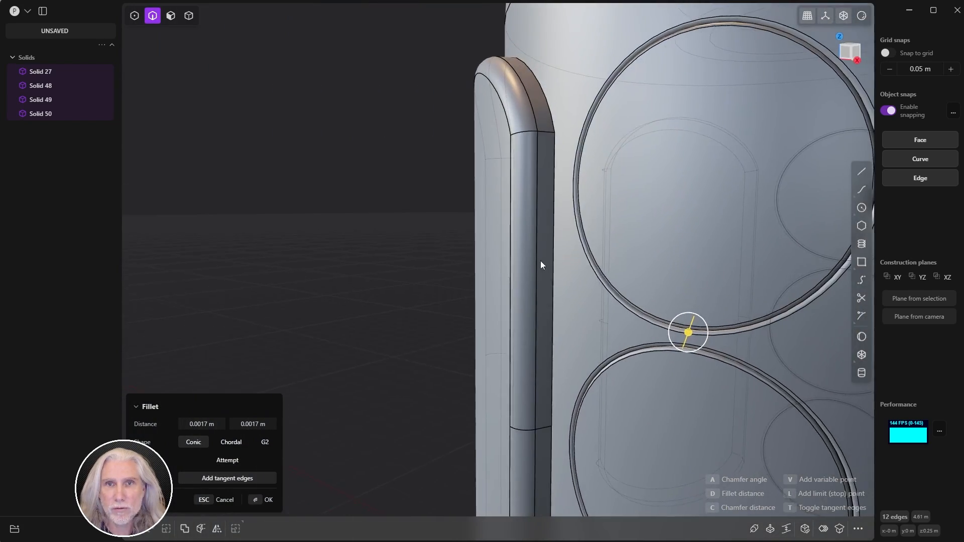
scroll(668, 288, "up", 4)
scroll(669, 288, "up", 3)
scroll(623, 297, "down", 8)
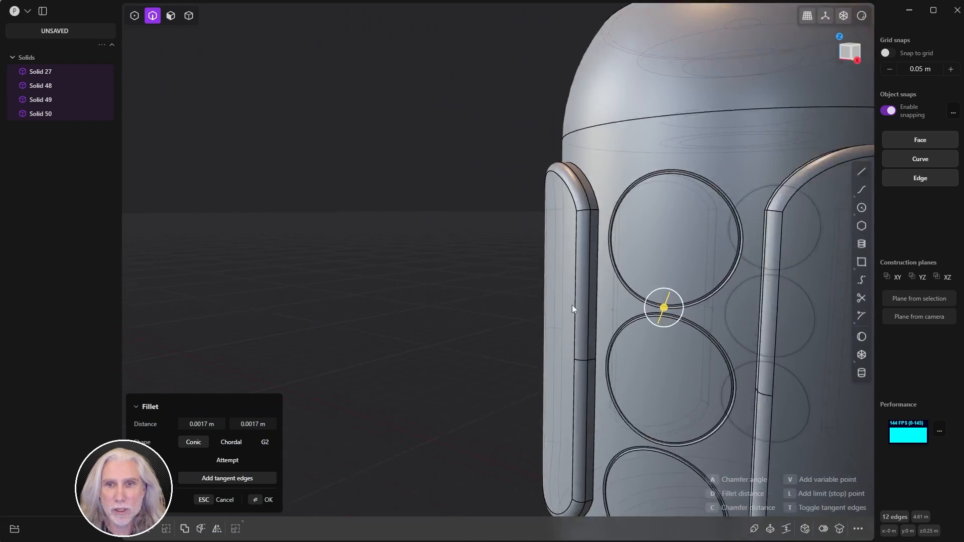
middle_click_drag(571, 305, 406, 228, "shift")
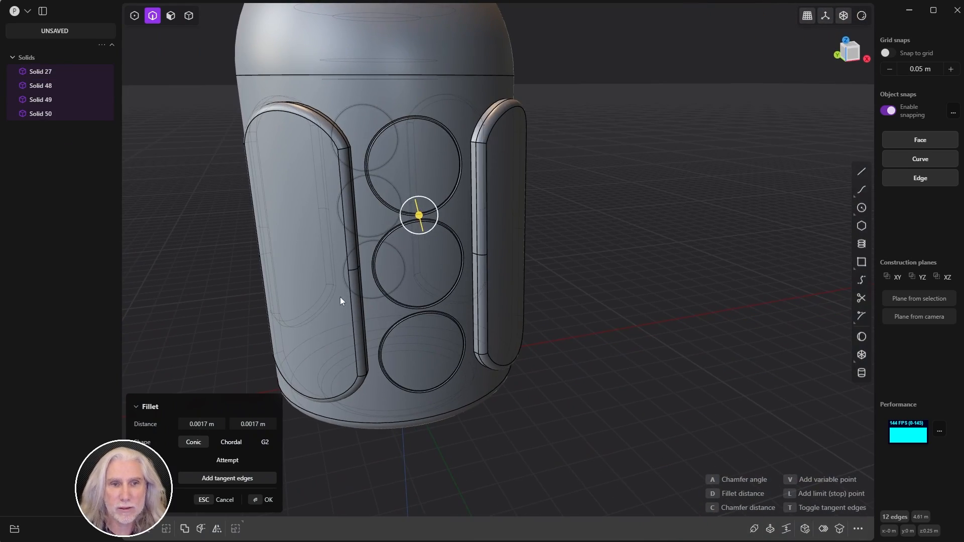
left_click(261, 501)
left_click(661, 324)
middle_click_drag(668, 316, 685, 274, "shift")
scroll(767, 294, "down", 2)
scroll(772, 272, "up", 2)
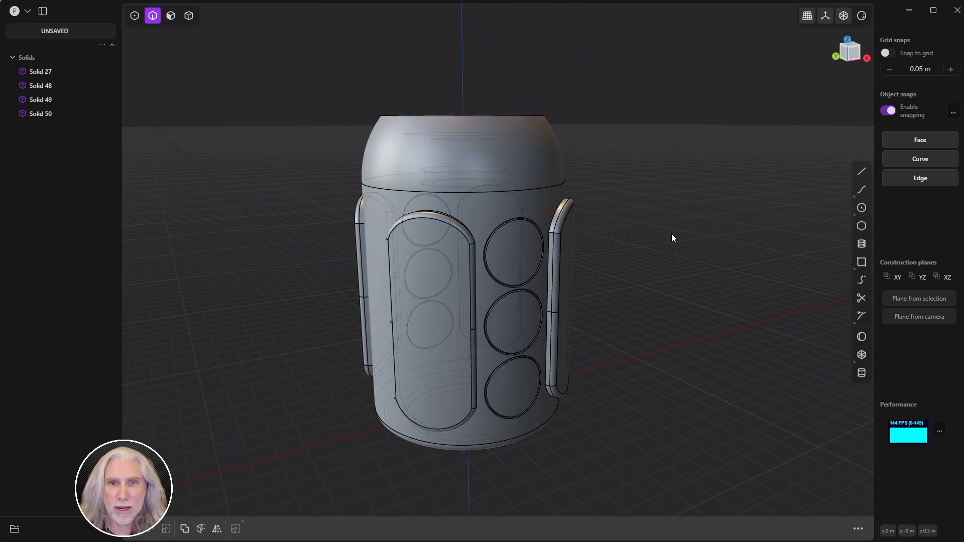
left_click(48, 112)
left_click(56, 76, "shift")
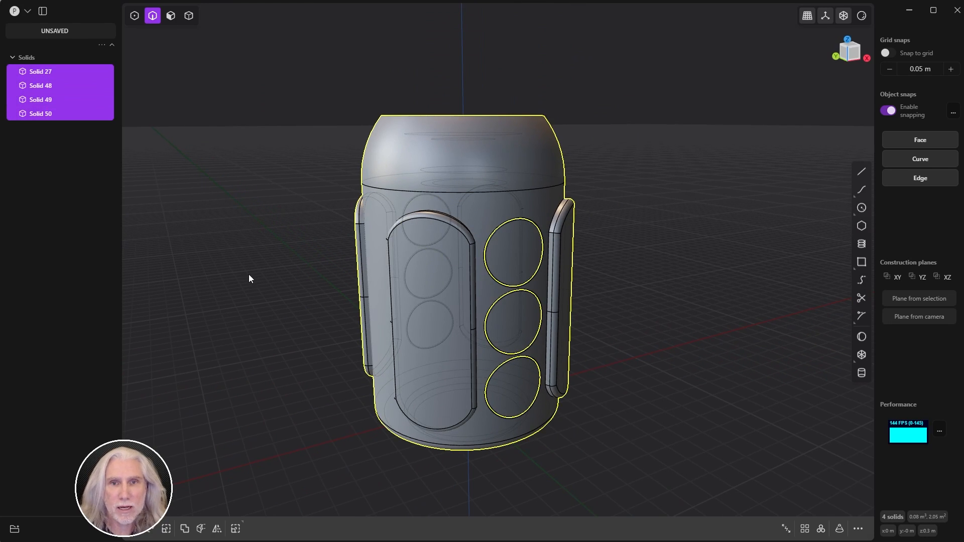
key("q")
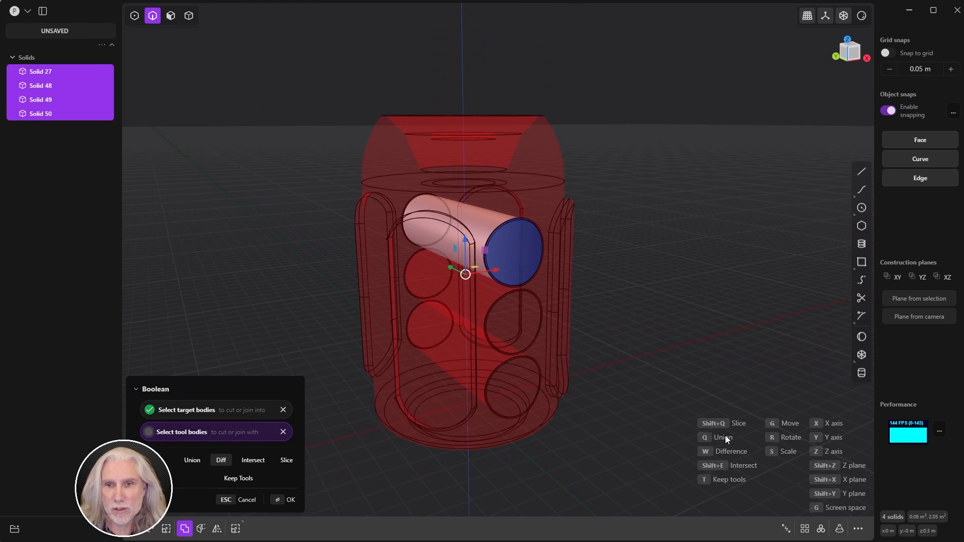
key("q")
left_click(282, 500)
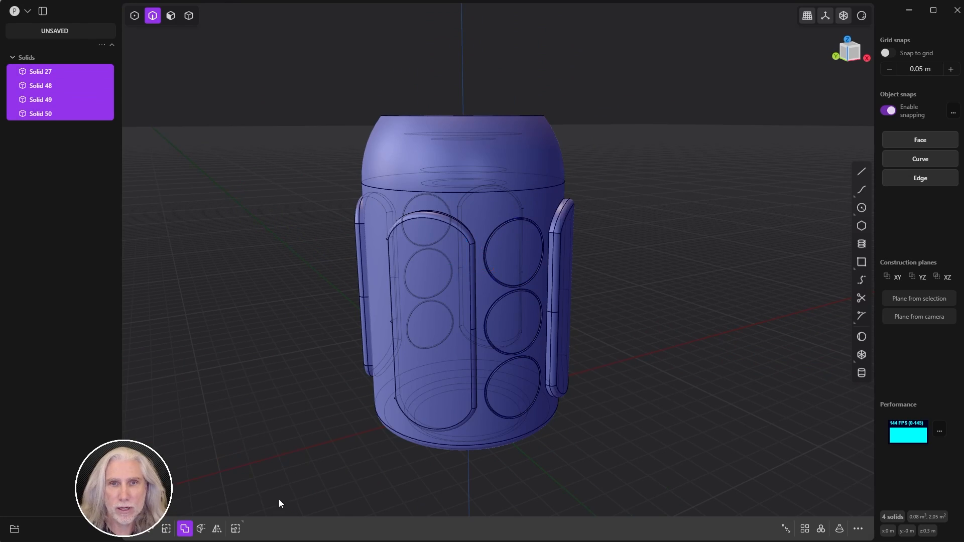
scroll(281, 235, "up", 3)
middle_click_drag(308, 241, 449, 246)
left_click(253, 235)
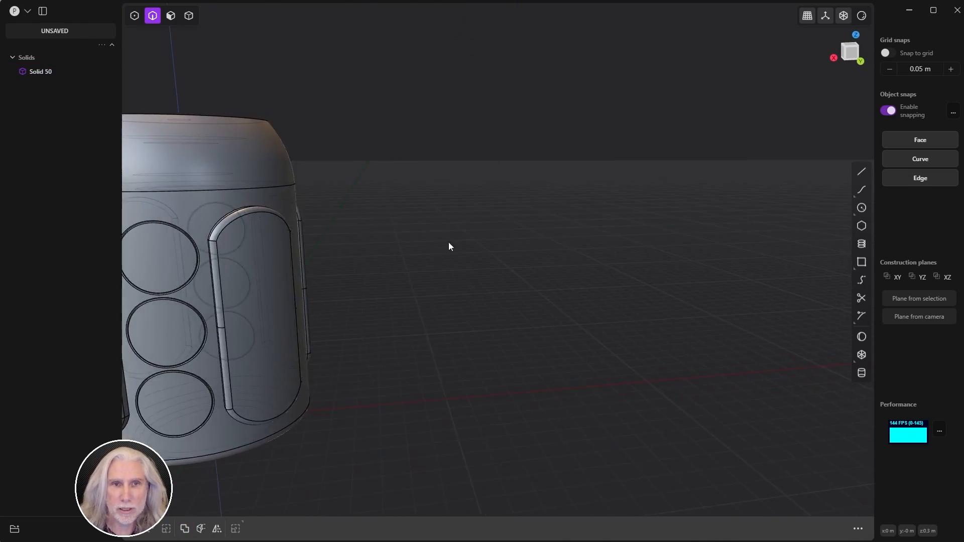
key("slash")
scroll(508, 286, "up", 5)
scroll(508, 286, "down", 6)
middle_click_drag(393, 303, 233, 413)
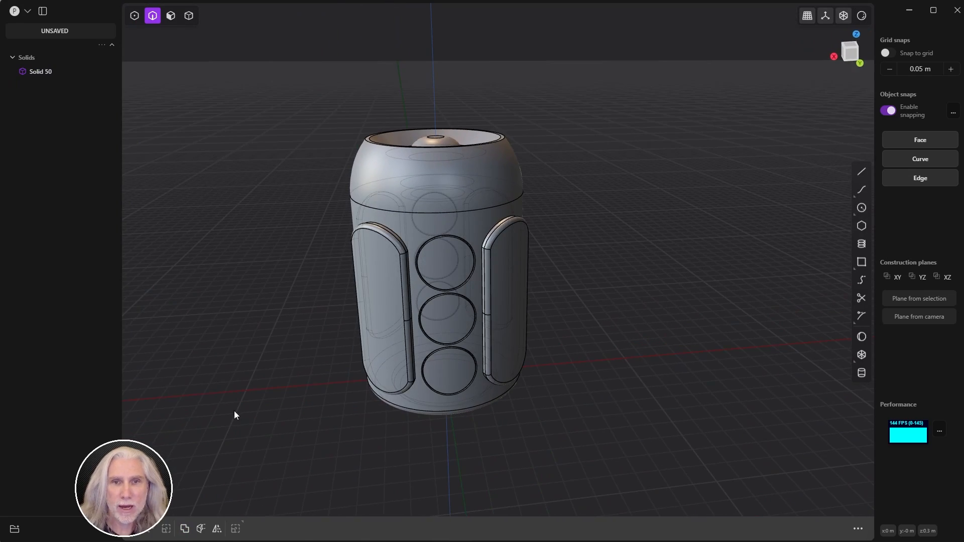
key("ctrl+a")
Step: Select Solid 48, the bottom plug, and inspect it in isolation before cancelling a first scale attempt
left_click(254, 414)
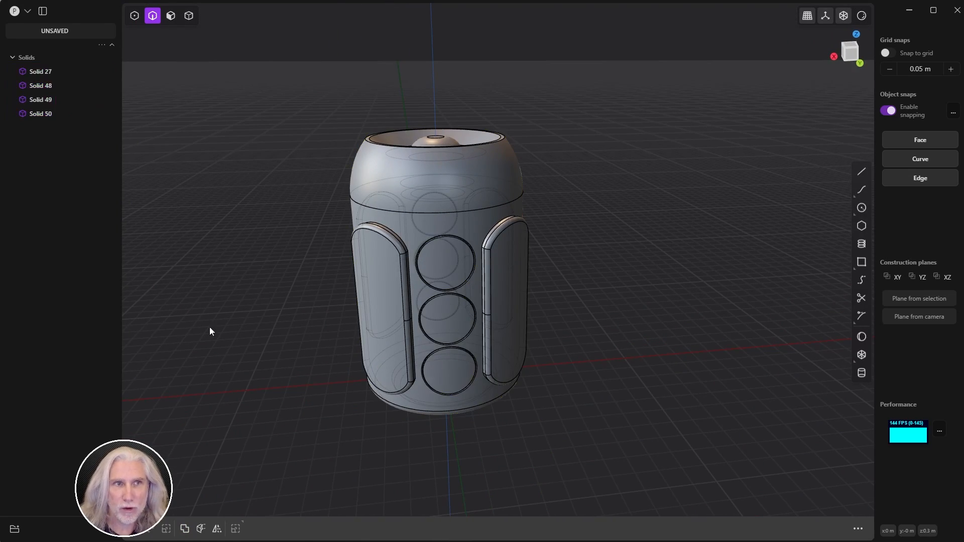
left_click(33, 85)
middle_click_drag(543, 304, 612, 246)
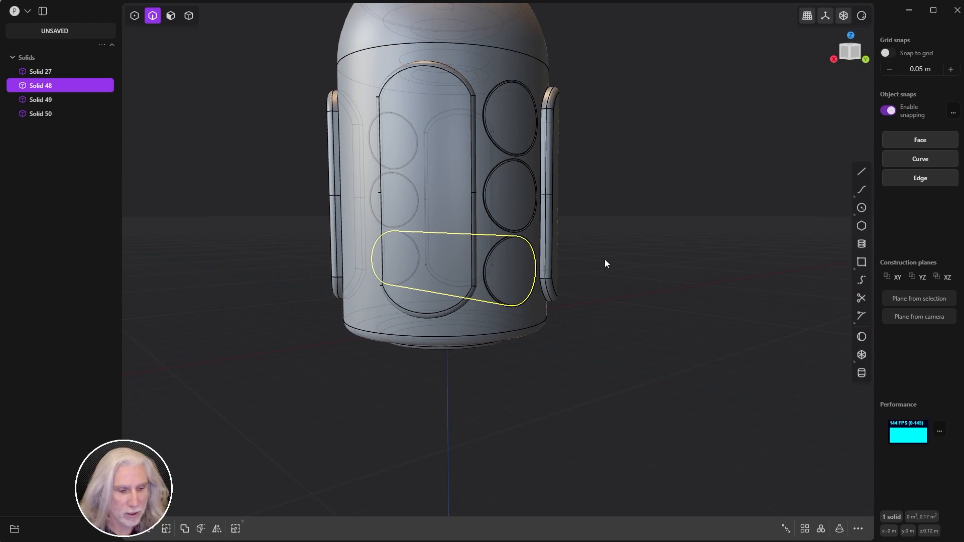
key("shift+h")
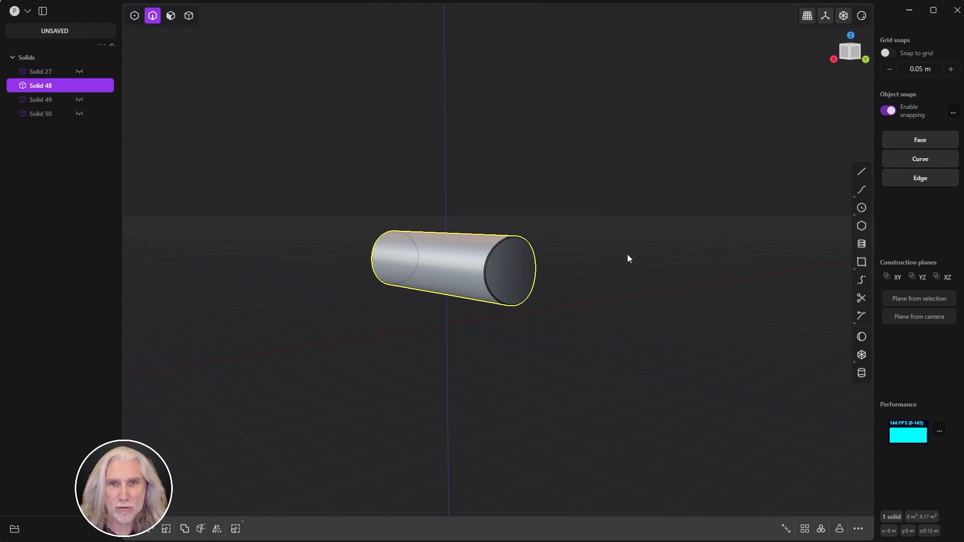
mouse_move(628, 257)
middle_mouse_down()
mouse_move(619, 258)
mouse_move(629, 259)
middle_mouse_up()
key("alt+h")
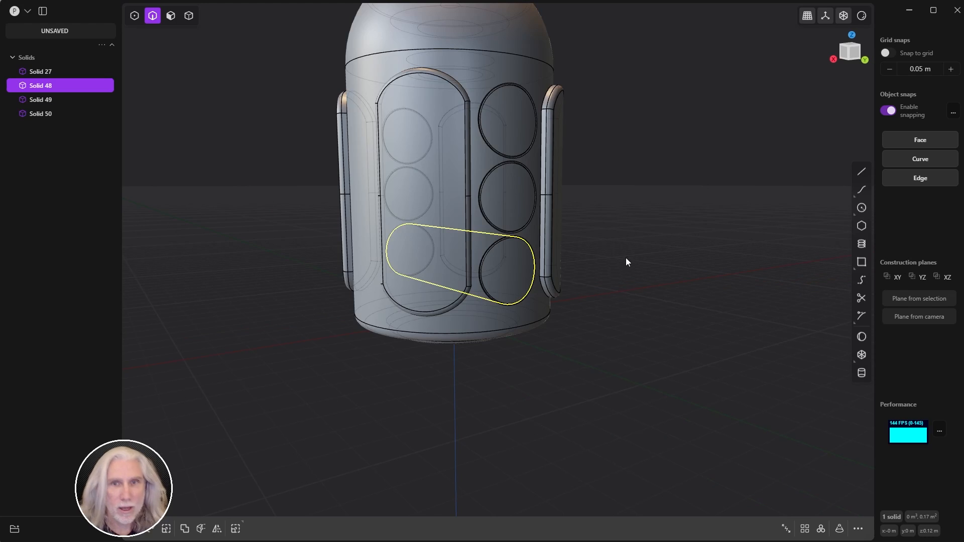
key("r")
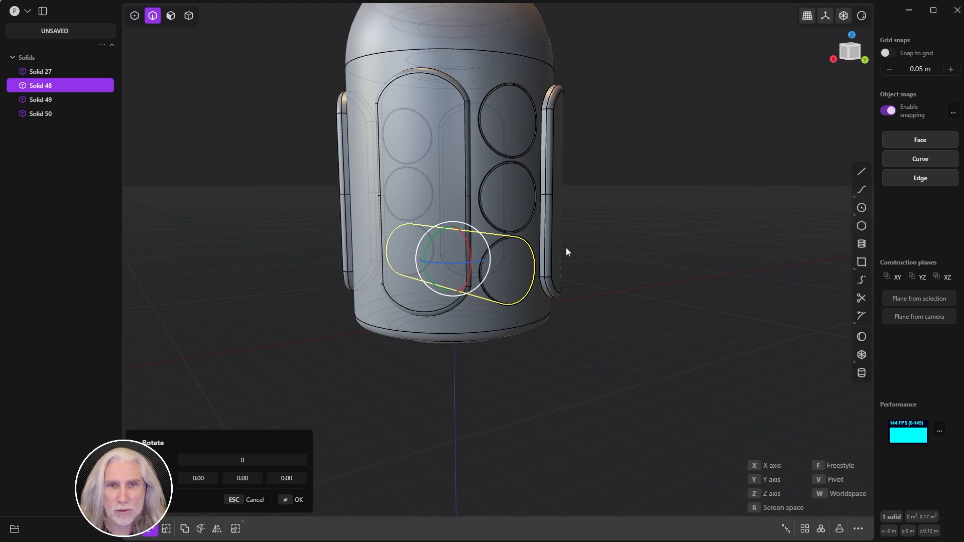
key("s")
mouse_move(562, 251)
middle_mouse_down()
mouse_move(590, 236)
mouse_move(462, 246)
mouse_move(553, 256)
middle_mouse_up()
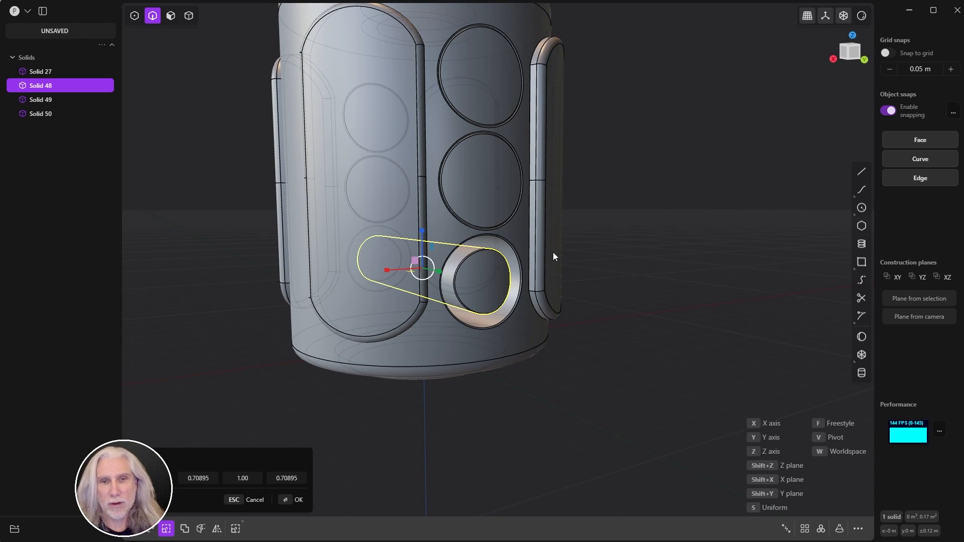
key("Escape")
left_click(712, 230)
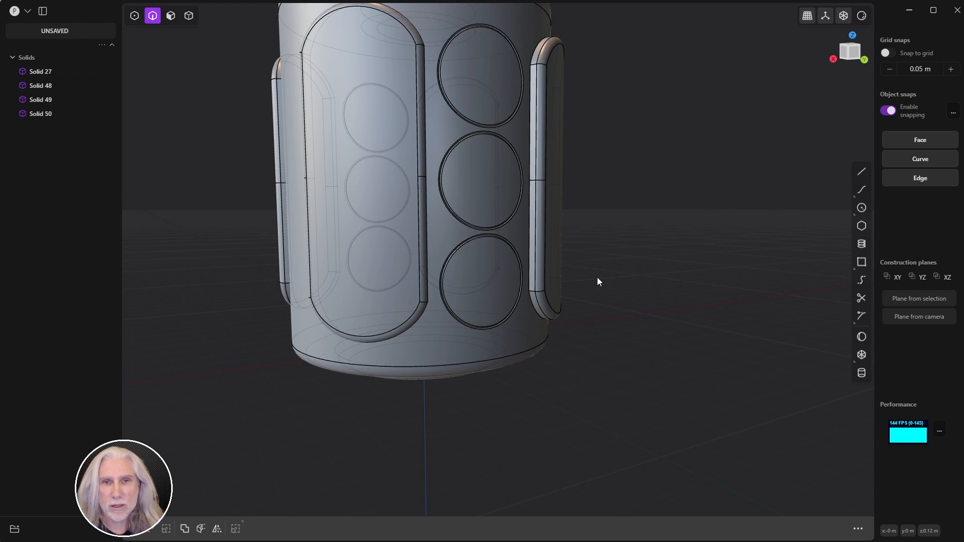
Step: Scale the whole Solid 48 to about 0.709 in X and Z
key("4")
left_click(488, 299)
key("s")
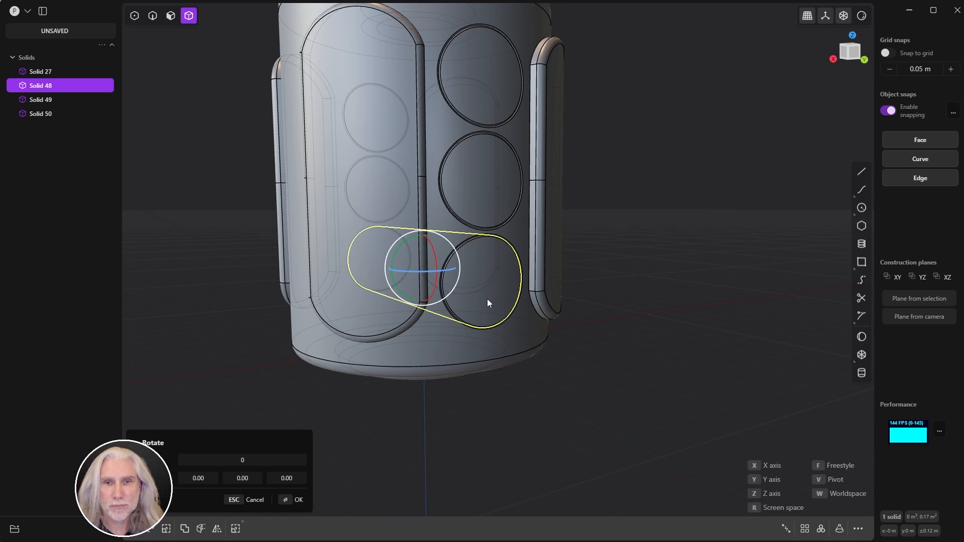
left_click_drag(399, 245, 408, 254)
left_click(298, 498)
left_click(359, 476)
middle_click_drag(360, 474, 456, 408)
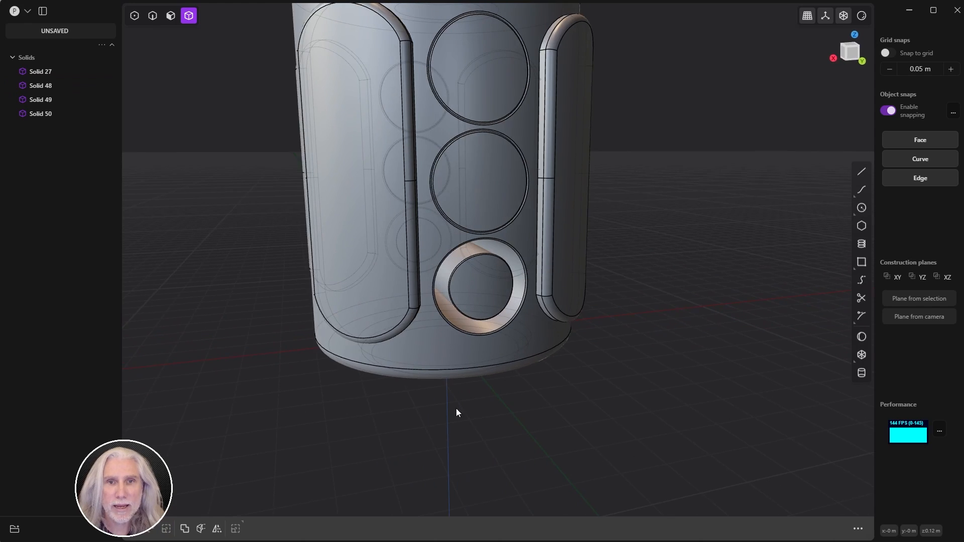
Step: Boolean-union the top disc, middle disc, main body and bottom ring
left_click(484, 78)
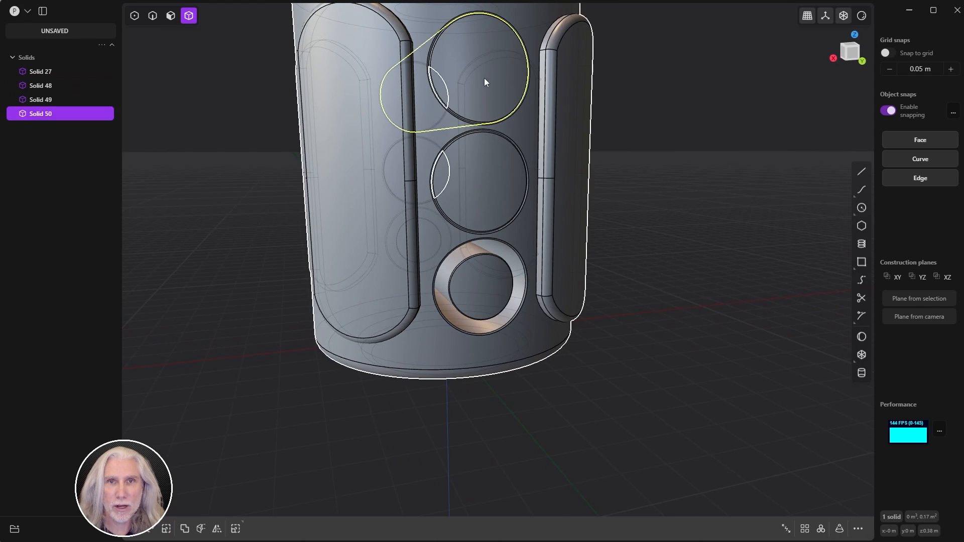
left_click(478, 176)
left_click(358, 206)
left_click(485, 297)
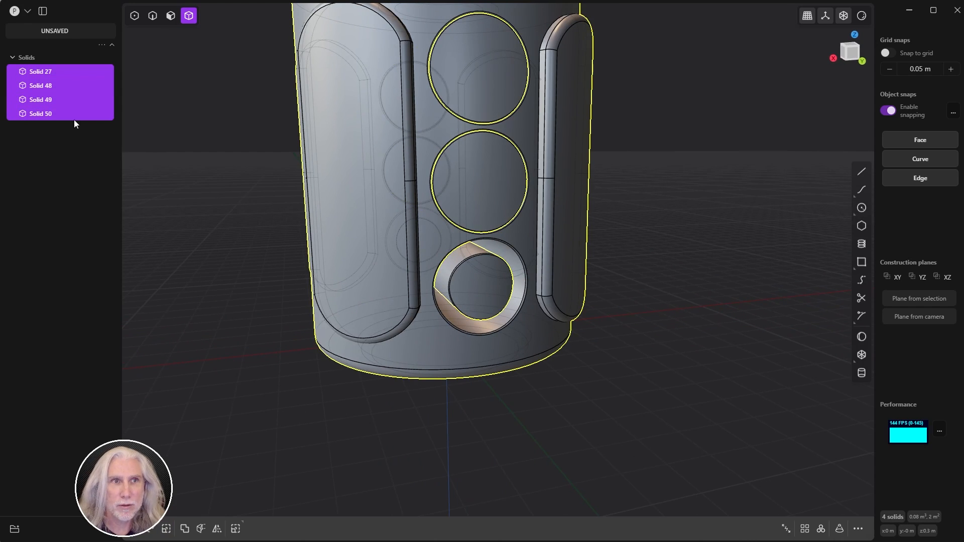
key("shift+d")
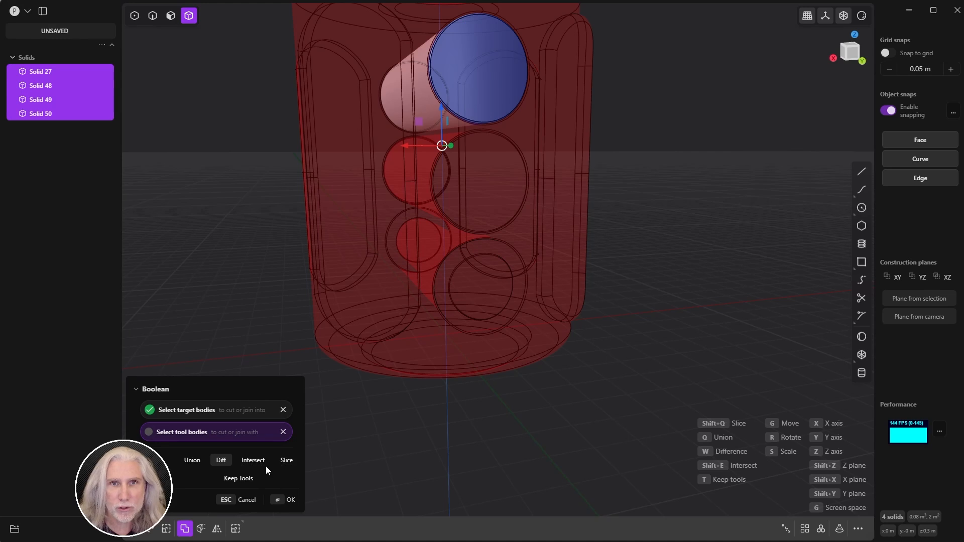
key("q")
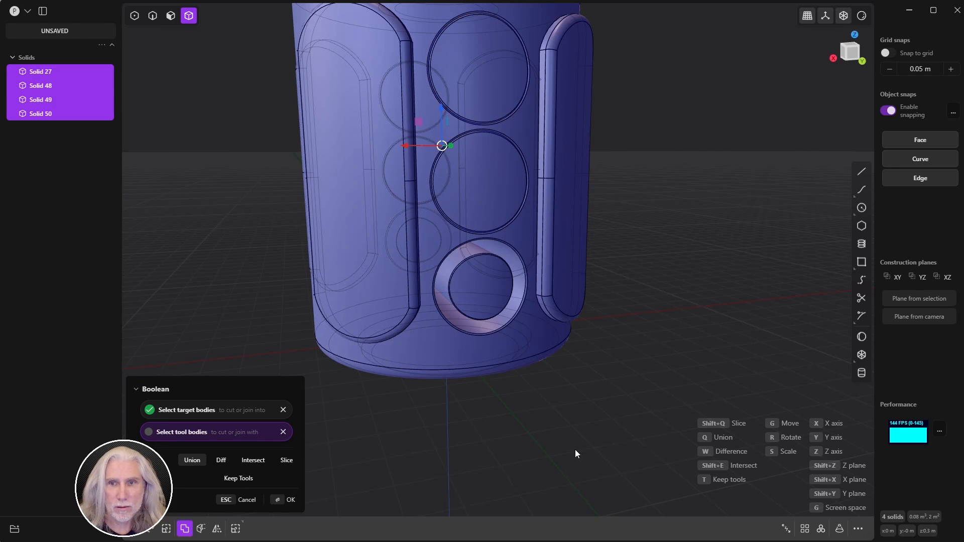
left_click(284, 499)
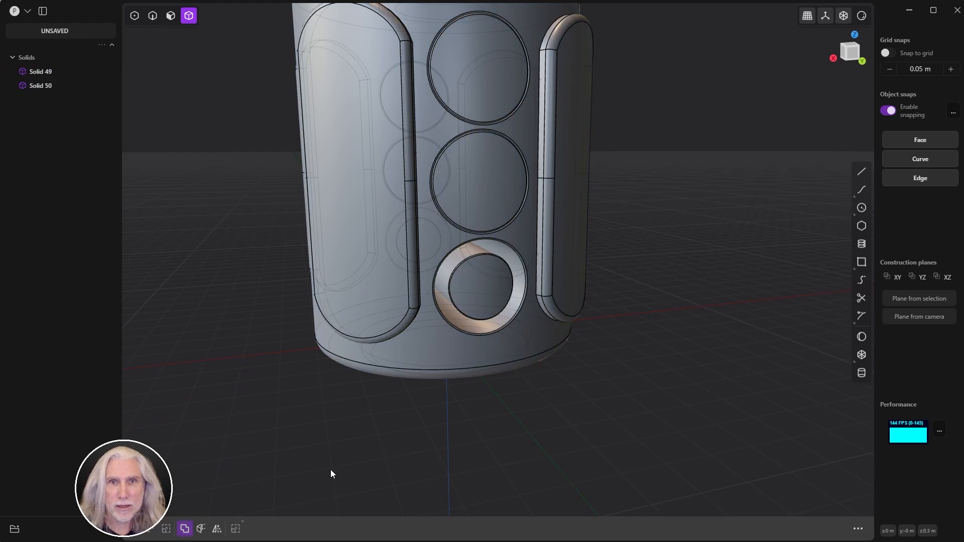
Step: Inspect Solid 50 and the slot-shaped Solid 49 around the lower recess
left_click(422, 156)
mouse_move(471, 214)
middle_mouse_down()
mouse_move(450, 191)
mouse_move(457, 212)
middle_mouse_up()
middle_click_drag(555, 320, 489, 270)
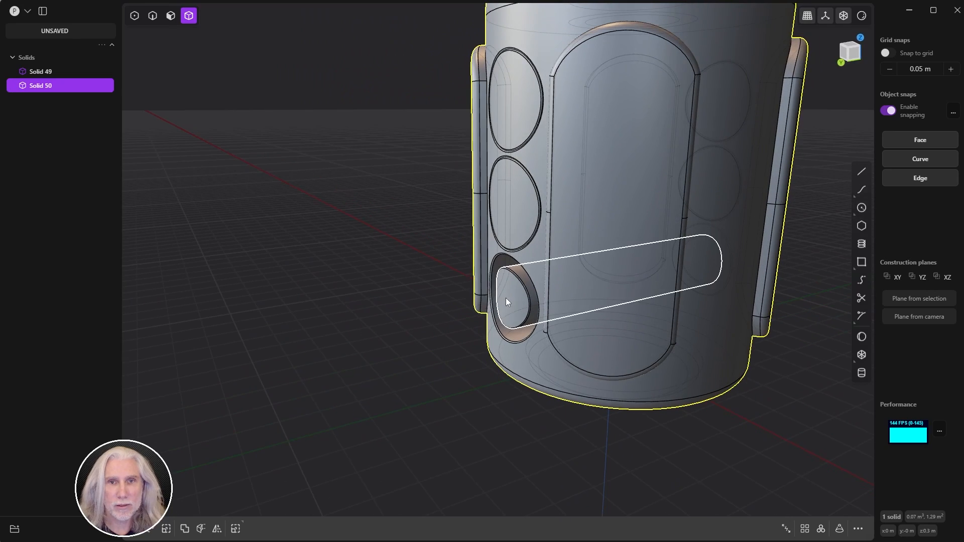
left_click(506, 301)
middle_click_drag(288, 252, 426, 243)
scroll(337, 259, "up", 5)
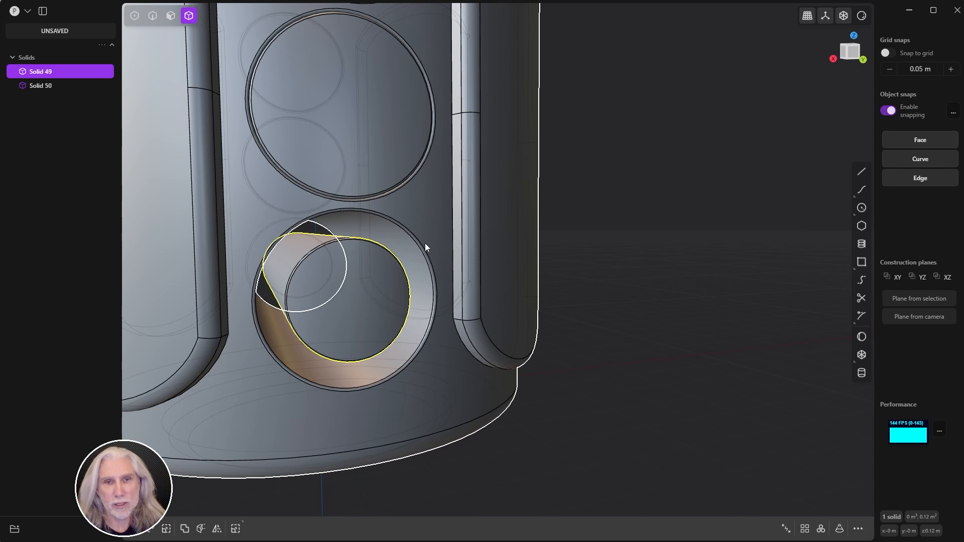
scroll(637, 255, "down", 4)
middle_click_drag(637, 255, 629, 250)
scroll(633, 254, "up", 4)
Step: Undo twice to revert the union back to separate solids
key("ctrl+z")
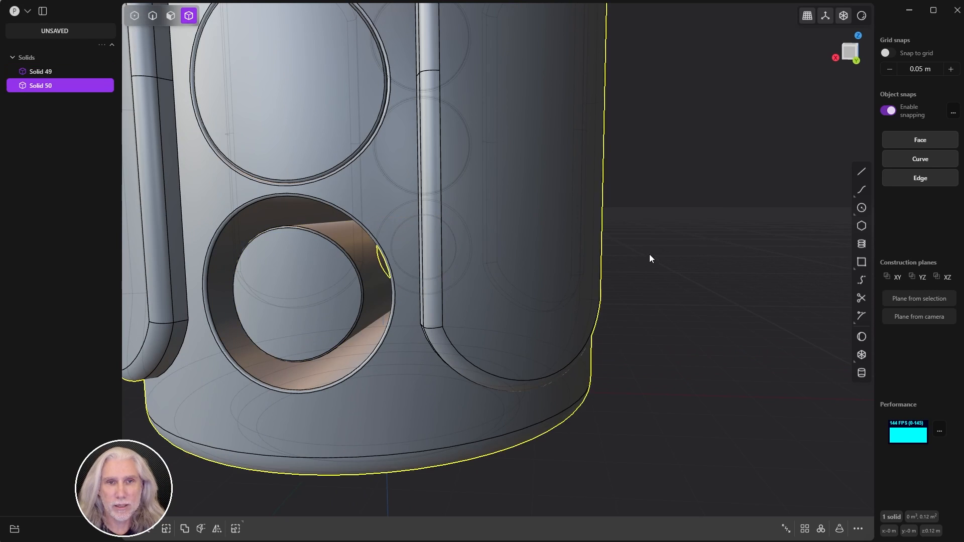
key("ctrl+z")
key("ctrl+z")
key("ctrl+z")
key("ctrl+z")
key("ctrl+z")
key("ctrl+z")
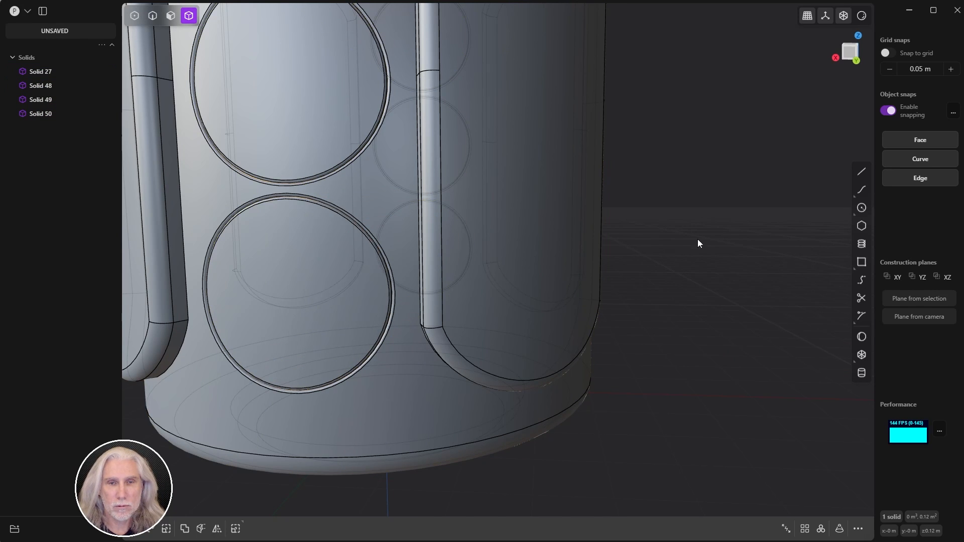
scroll(697, 239, "down", 5)
middle_click_drag(489, 313, 695, 290)
scroll(655, 298, "down", 1)
Step: Select all four solids: Solid 50, Solid 49, the main body and Solid 48
left_click(535, 218)
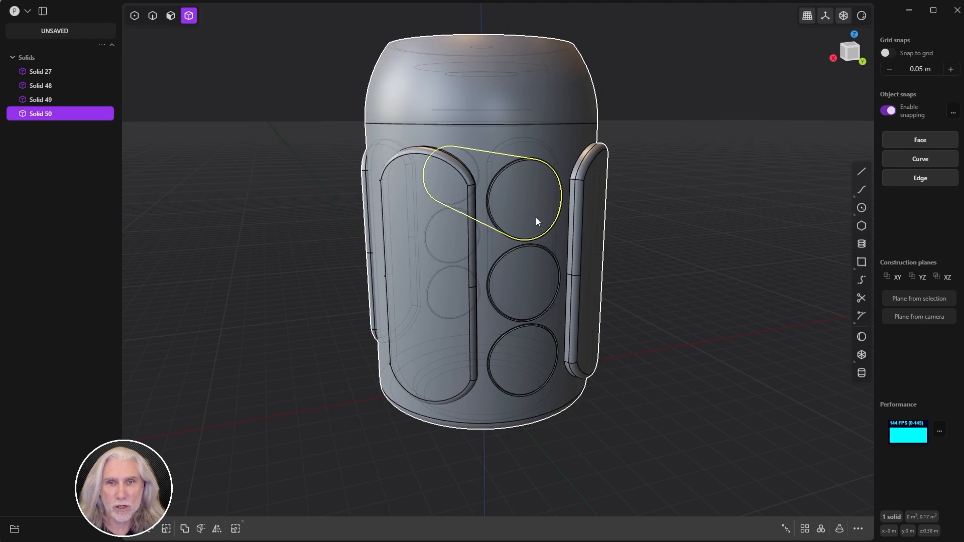
left_click(525, 367)
left_click(489, 330)
left_click(487, 329)
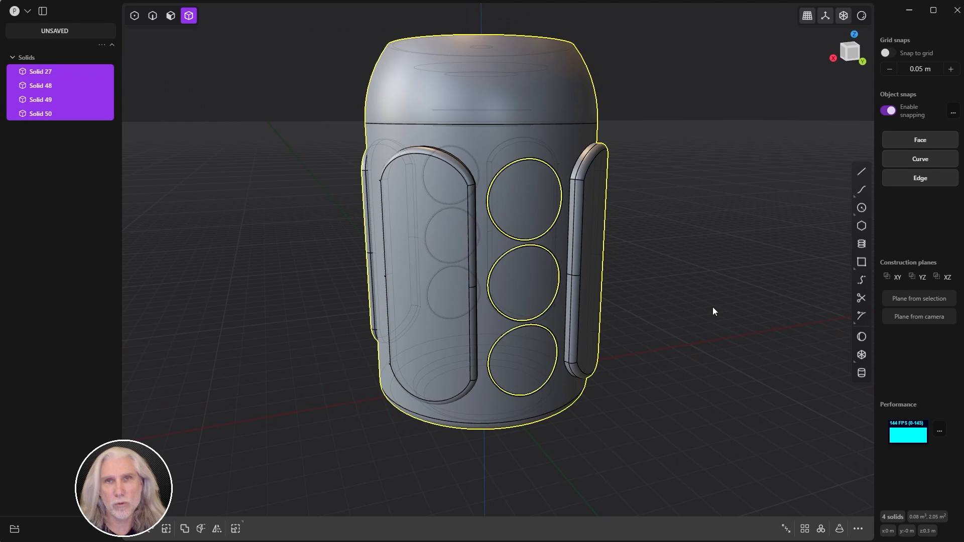
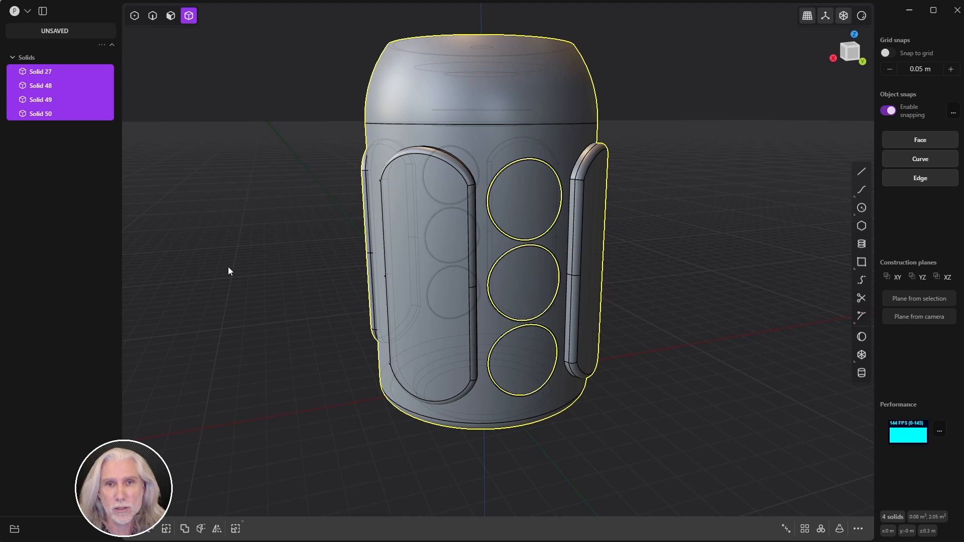
Step: Boolean-union Solids 27, 48, 49 and 50 into one canister body, Solid 50
key("q")
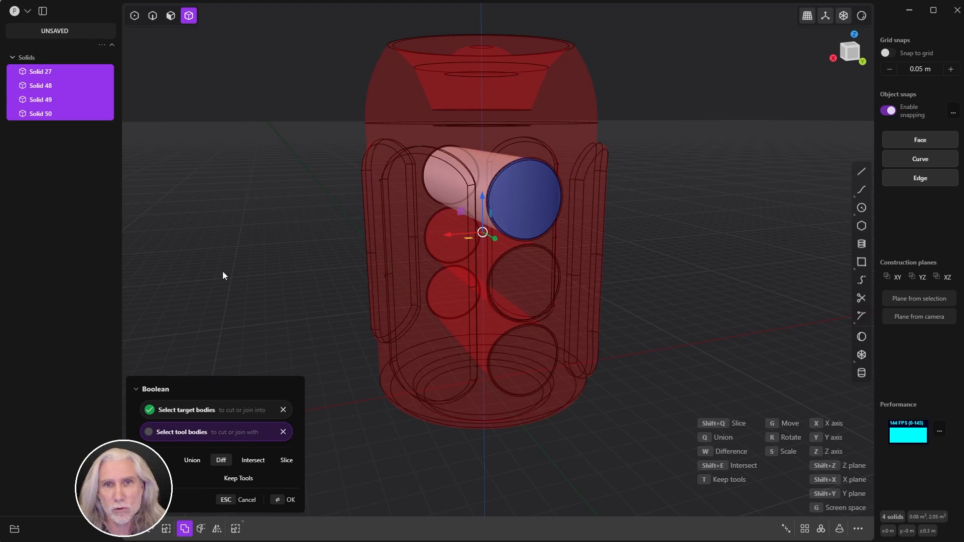
key("q")
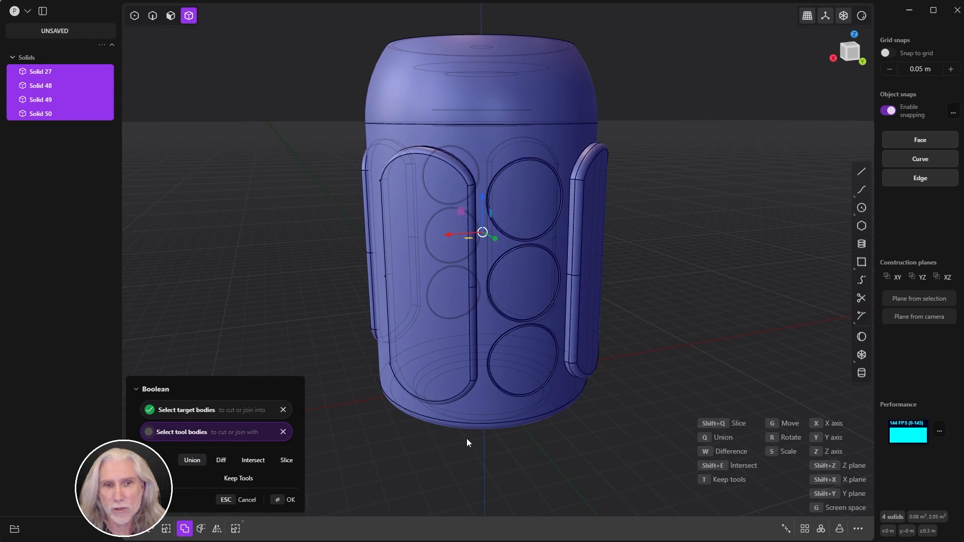
left_click(280, 501)
scroll(296, 385, "up", 3)
middle_click_drag(296, 372, 350, 378)
scroll(211, 345, "down", 4)
scroll(293, 354, "down", 2)
left_click(529, 229)
scroll(528, 229, "up", 2)
middle_click_drag(528, 229, 673, 181)
Step: Hide the grid and axes, apply the glossy matcap, and turn off X-Ray and edge display
left_click(824, 18)
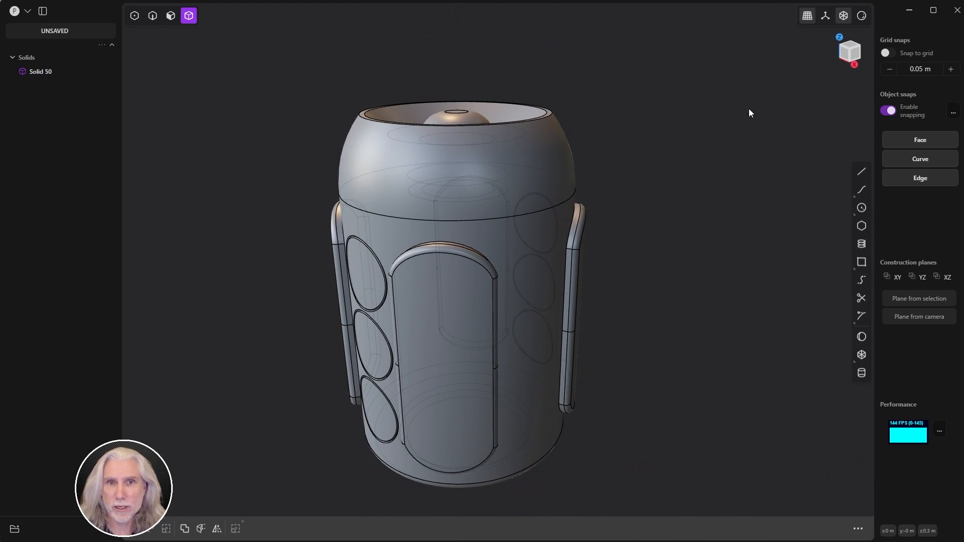
left_click(864, 17)
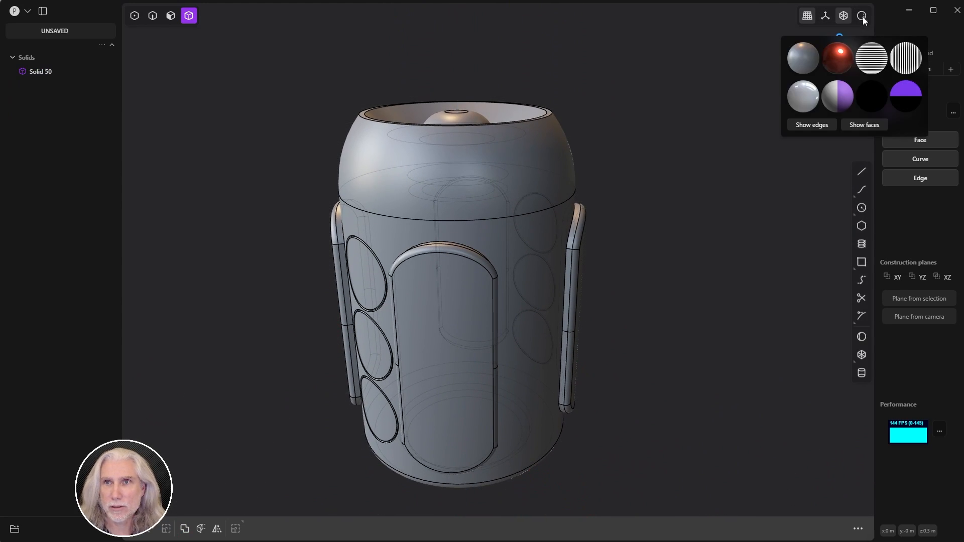
left_click(804, 97)
middle_click_drag(737, 141, 700, 160)
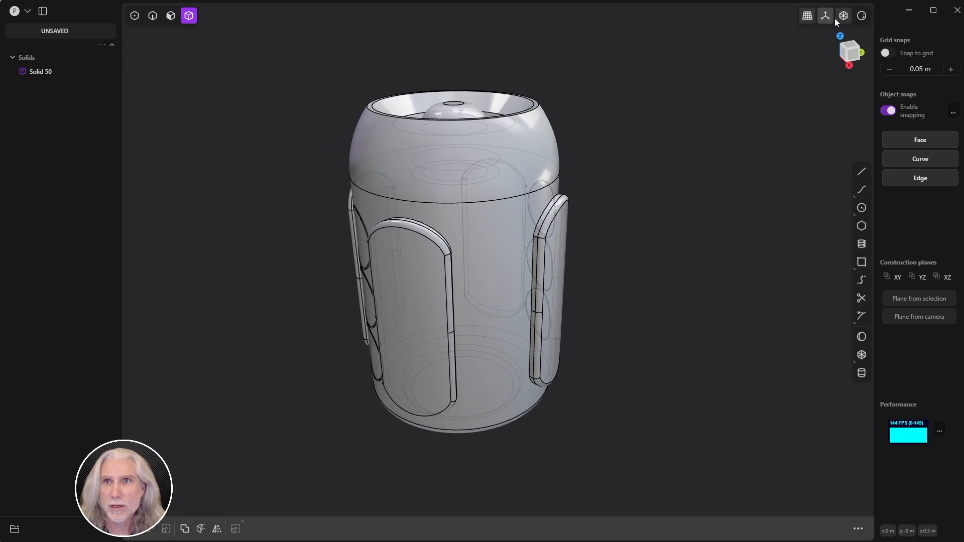
left_click(842, 19)
middle_click_drag(757, 86, 724, 135)
scroll(705, 122, "up", 5)
scroll(705, 121, "down", 4)
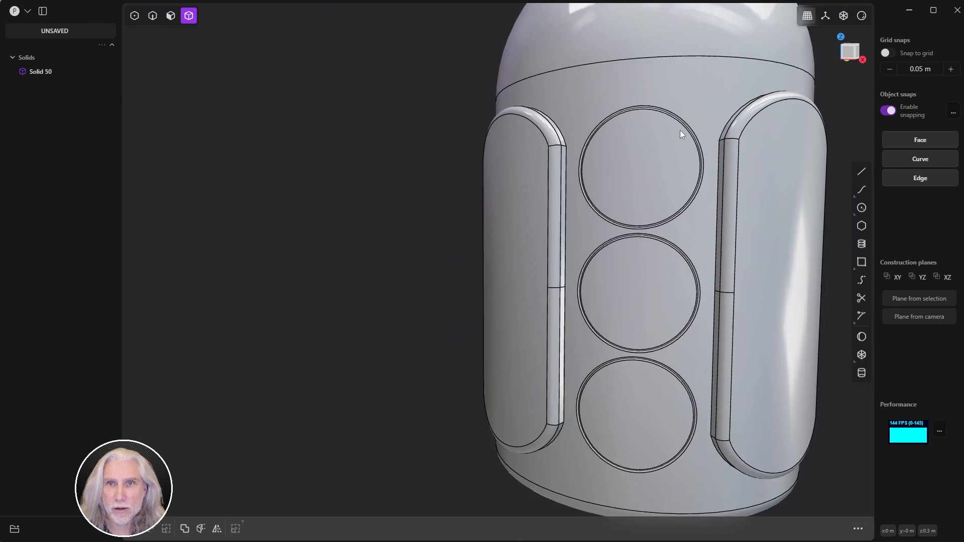
left_click(861, 19)
left_click(808, 126)
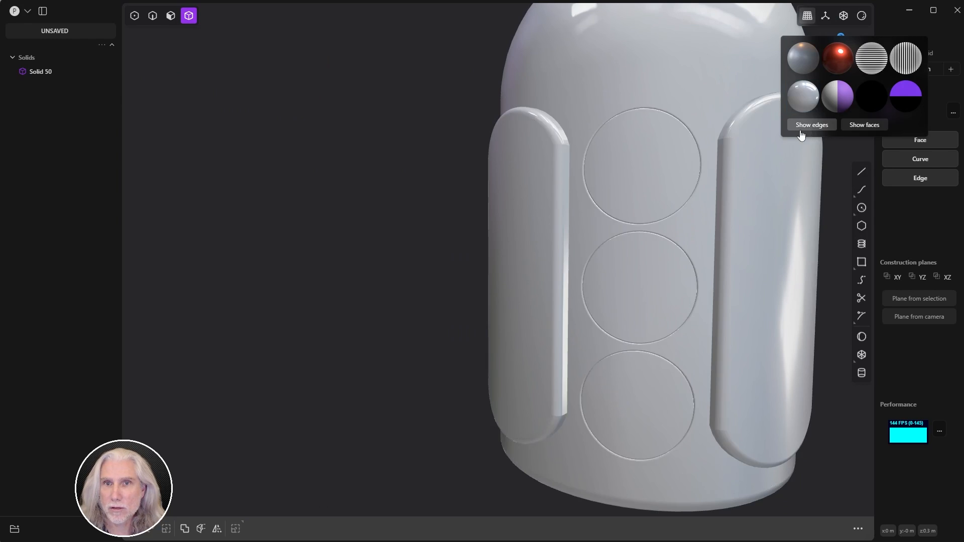
Step: Orbit around the glossy canister, then snap to the Right view and pan it into frame
middle_click_drag(402, 205, 369, 232)
scroll(369, 216, "down", 5)
middle_click_drag(370, 198, 648, 255)
scroll(643, 276, "up", 6)
scroll(647, 255, "down", 6)
middle_click_drag(585, 276, 688, 274)
scroll(686, 272, "down", 5)
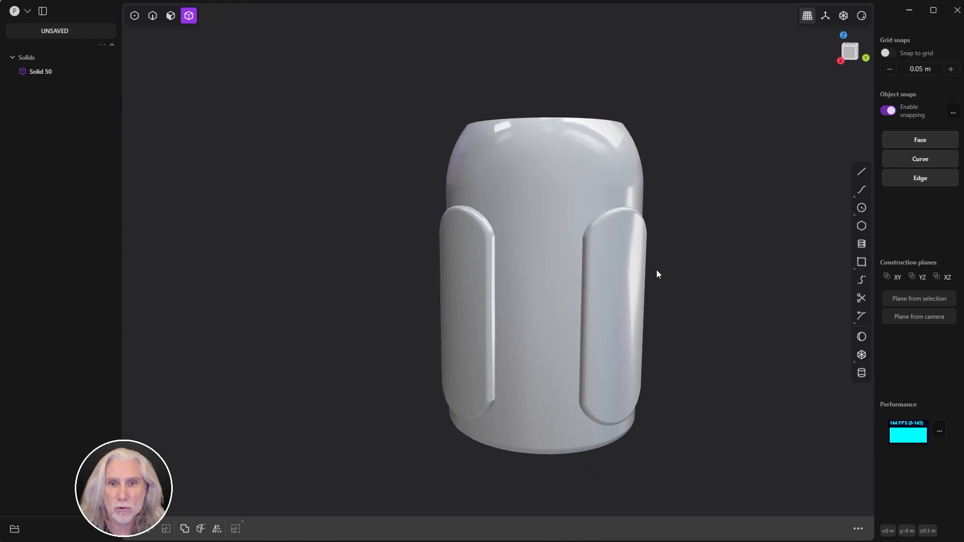
middle_click_drag(579, 353, 606, 312, "shift")
middle_click_drag(591, 304, 536, 285)
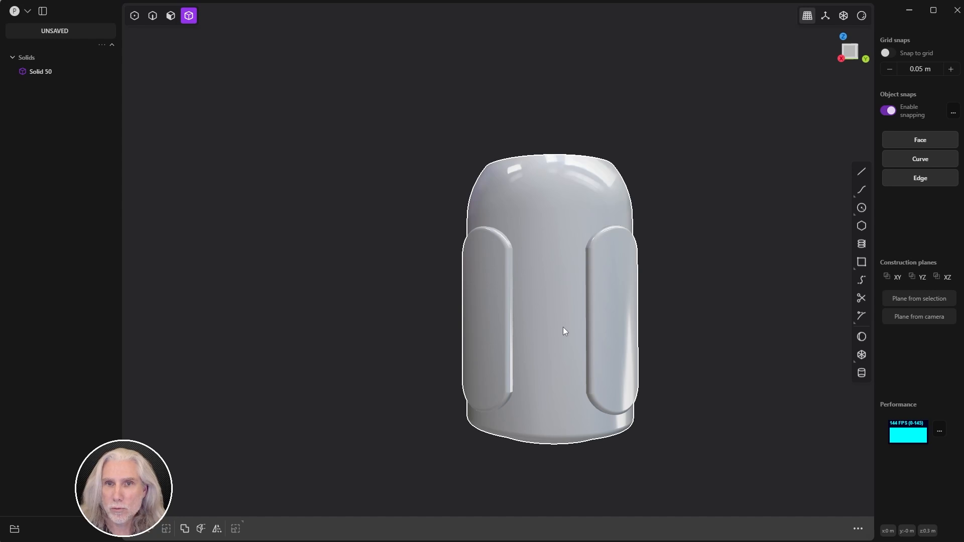
left_click(842, 59)
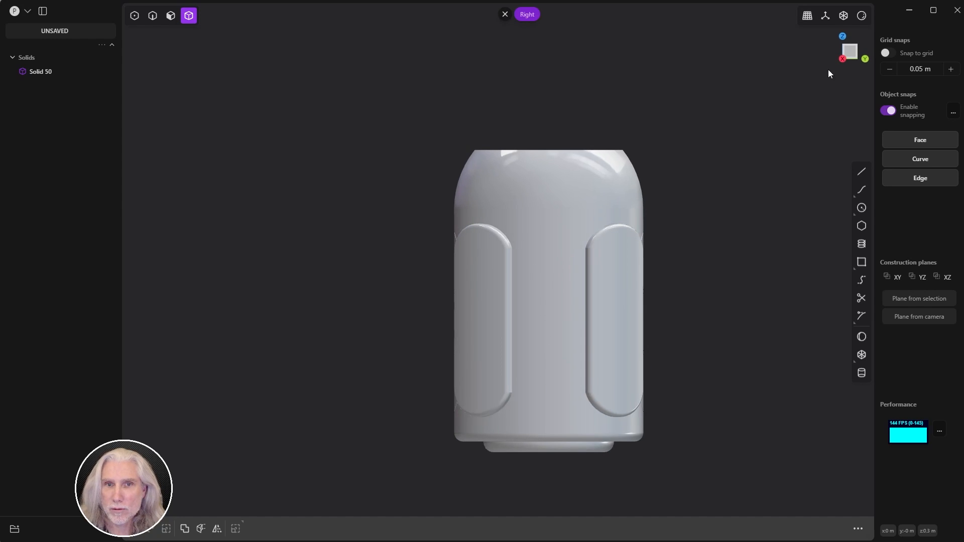
middle_click_drag(686, 151, 702, 100, "shift")
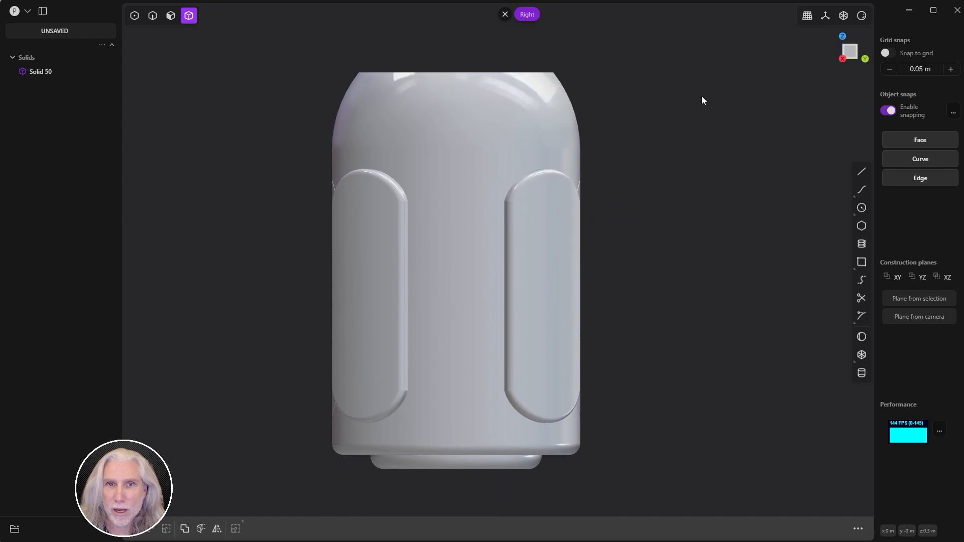
Step: Draw a corner rectangle, Rectangle.001, on the face between the two raised panels
left_click(862, 265)
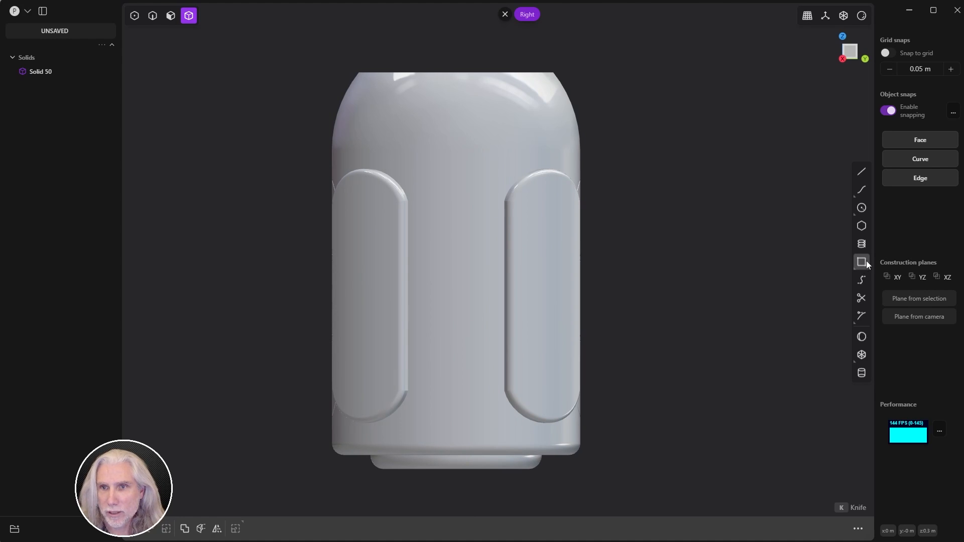
left_click(428, 172)
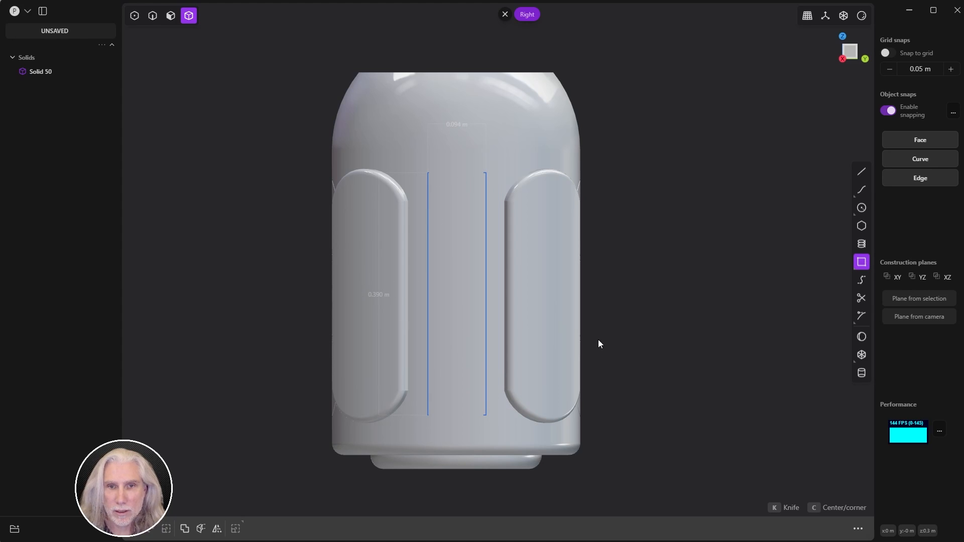
left_click(588, 325)
middle_click_drag(399, 248, 419, 273)
key("g")
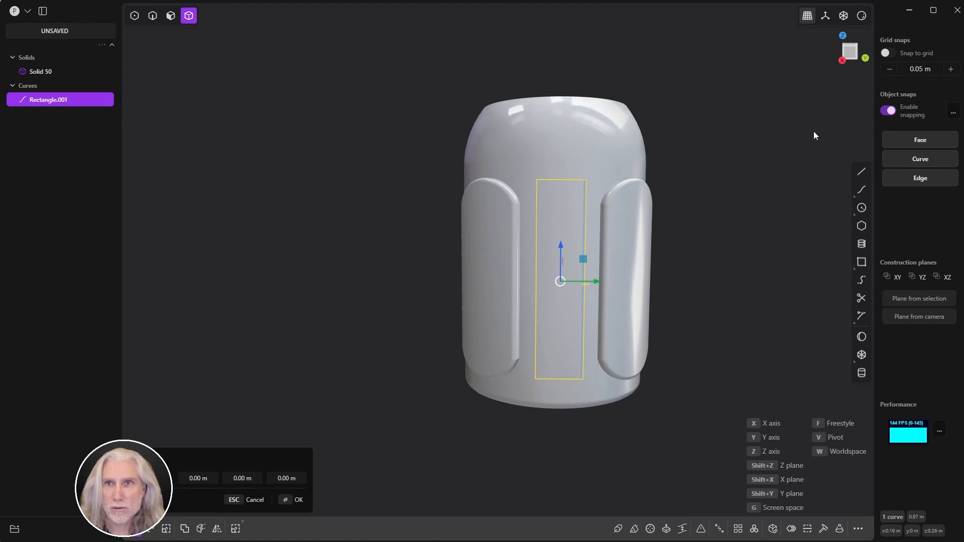
key("Escape")
Step: Turn the model's edge display back on
left_click(862, 16)
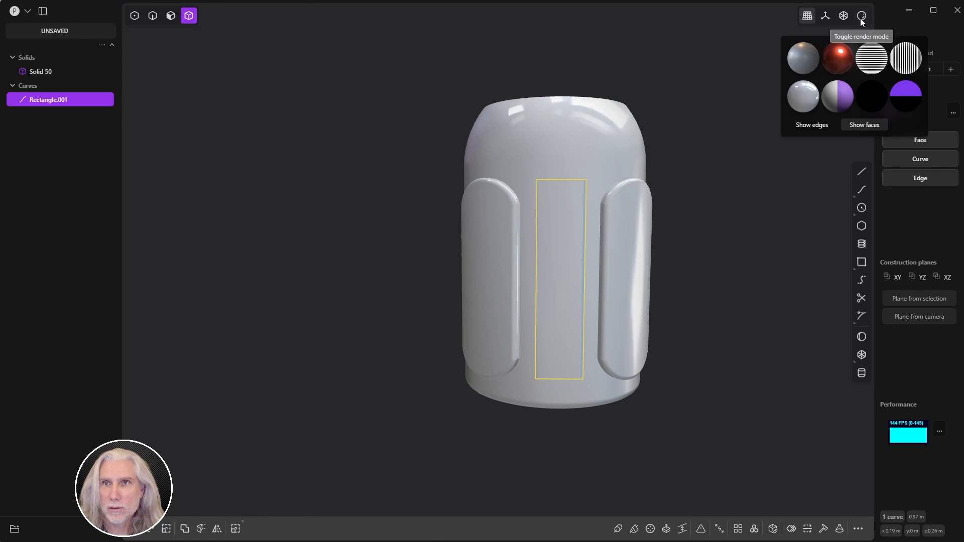
left_click(805, 127)
left_click(758, 155)
Step: Turn on X-Ray and slide Rectangle.001 sideways along X
middle_click_drag(758, 155, 711, 169, "shift")
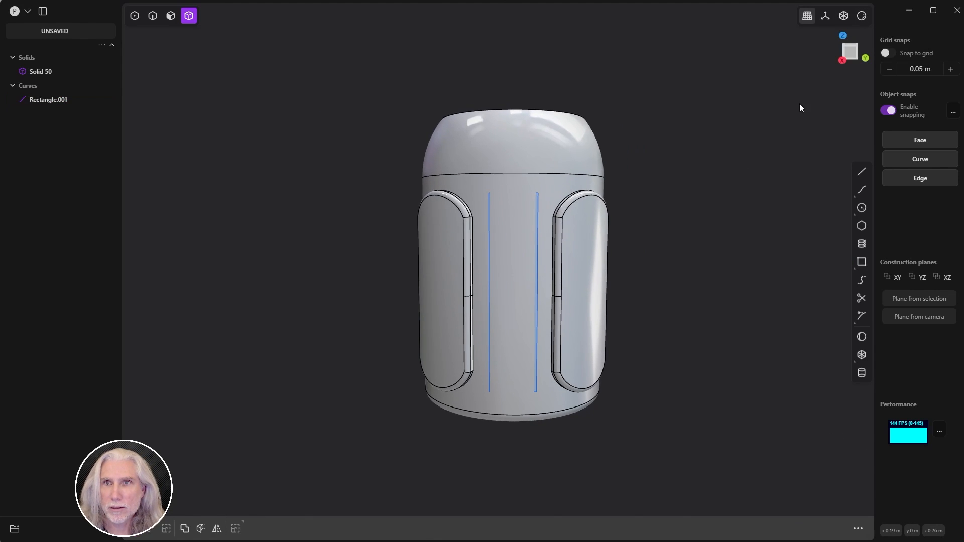
left_click(842, 19)
left_click(842, 61)
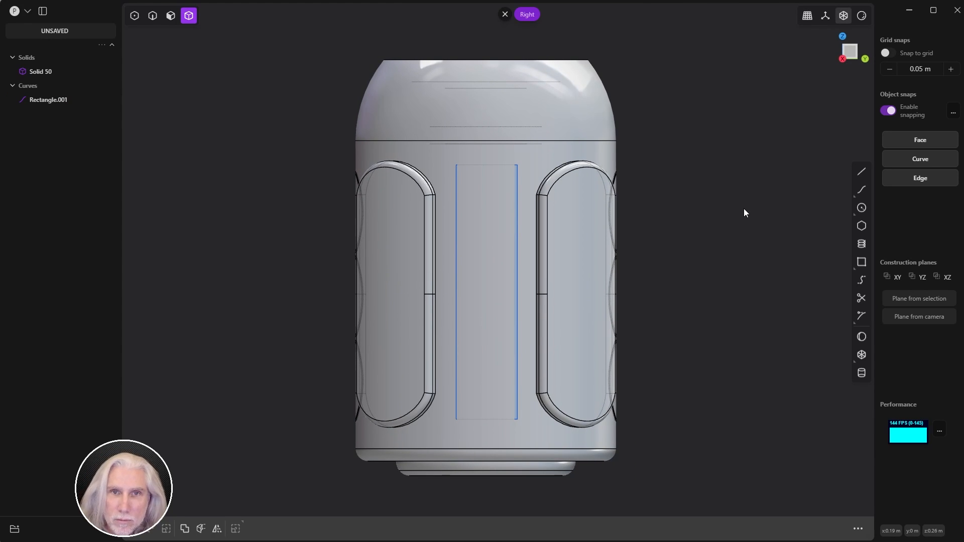
middle_click_drag(470, 264, 528, 286)
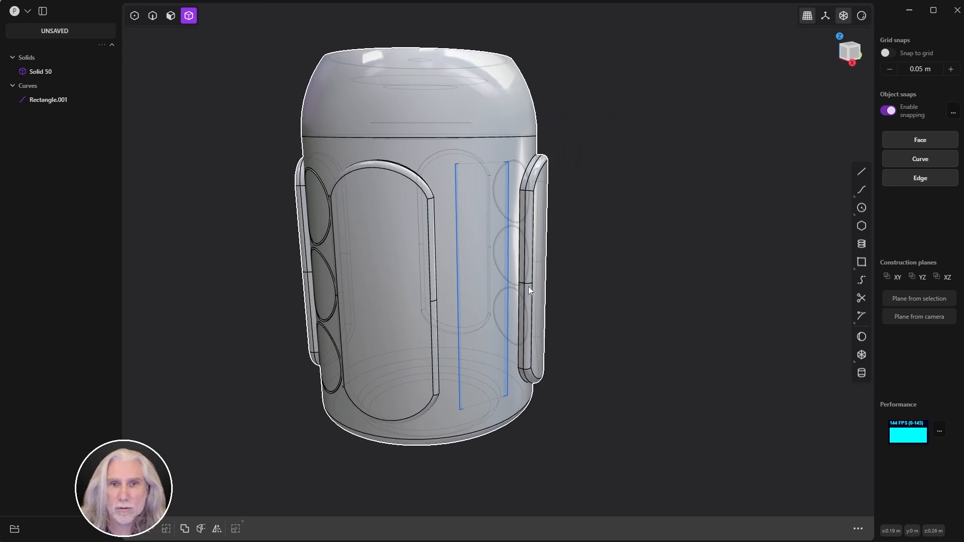
left_click(49, 101)
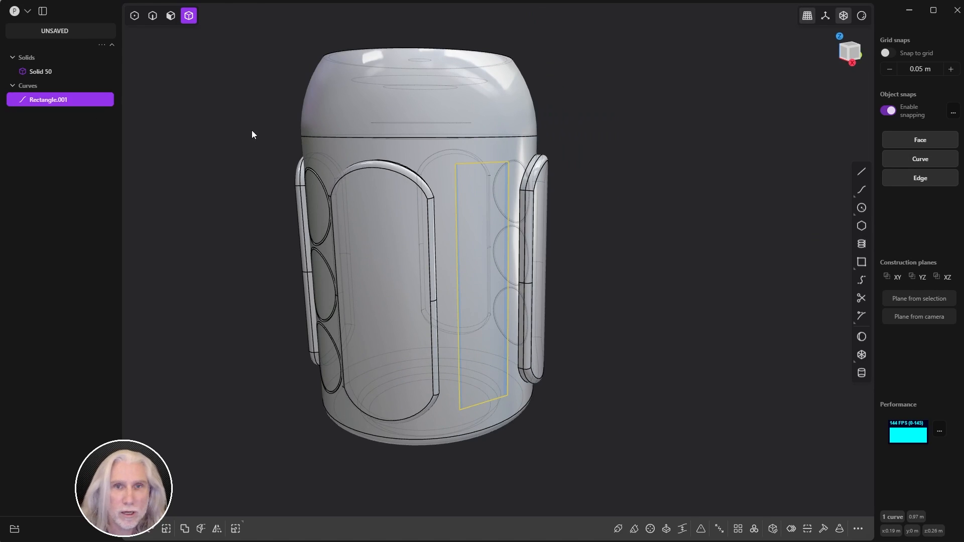
middle_click_drag(435, 251, 477, 271)
key("g")
left_click_drag(501, 283, 525, 293)
Step: Cut Solid 50 with Rectangle.001, splitting the panel off as Solid 52
key("q")
middle_click_drag(625, 282, 619, 310)
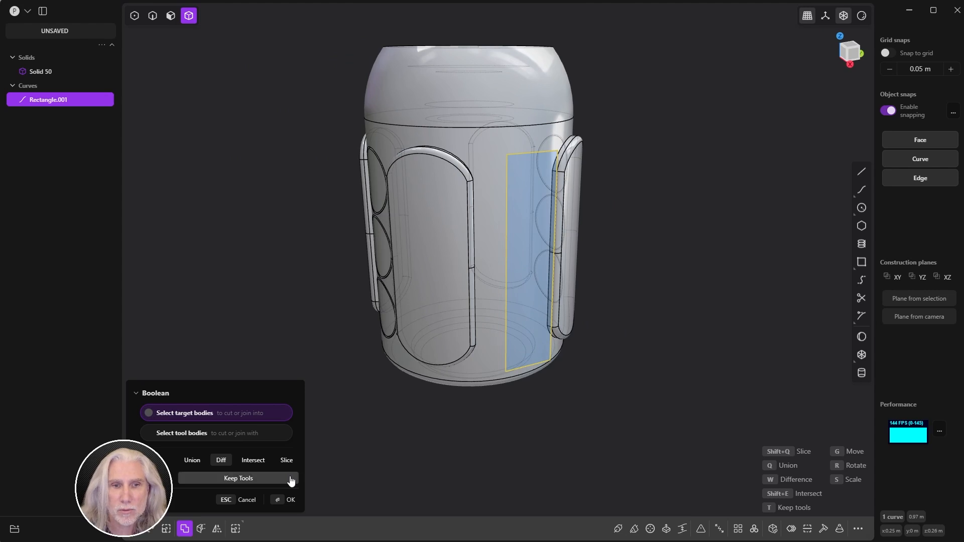
left_click(286, 500)
key("c")
left_click(490, 302)
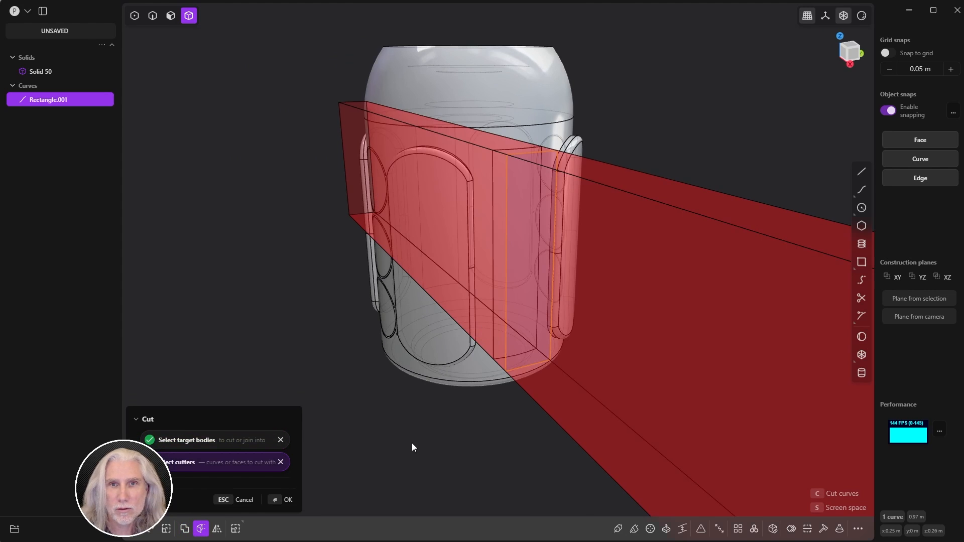
left_click(284, 500)
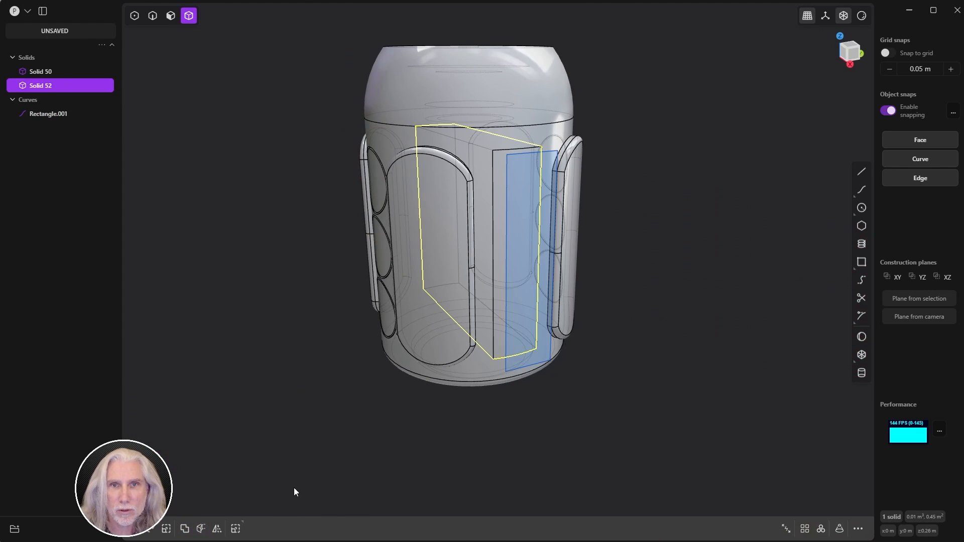
Step: Delete the Rectangle.001 curve and return to the Right view
middle_click_drag(421, 445, 380, 436)
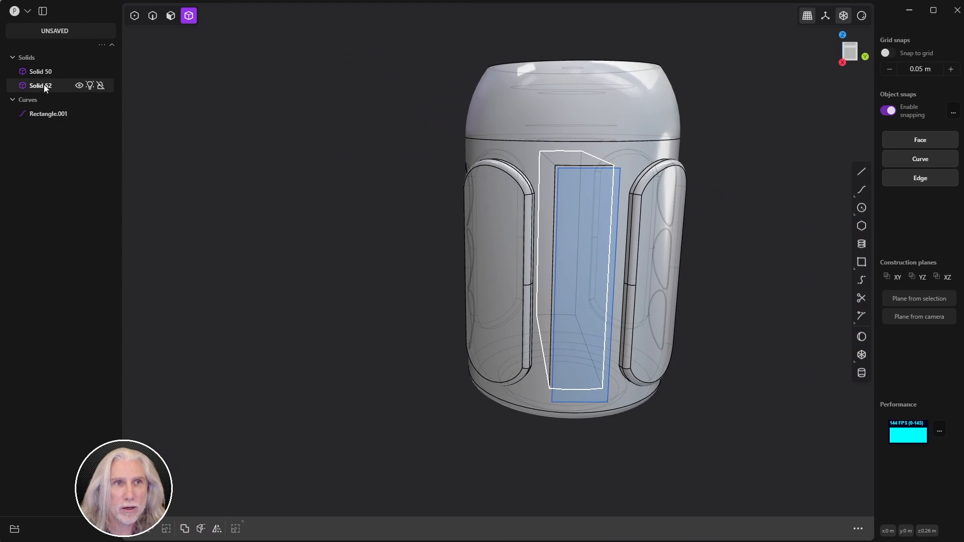
left_click(52, 117)
key("Delete")
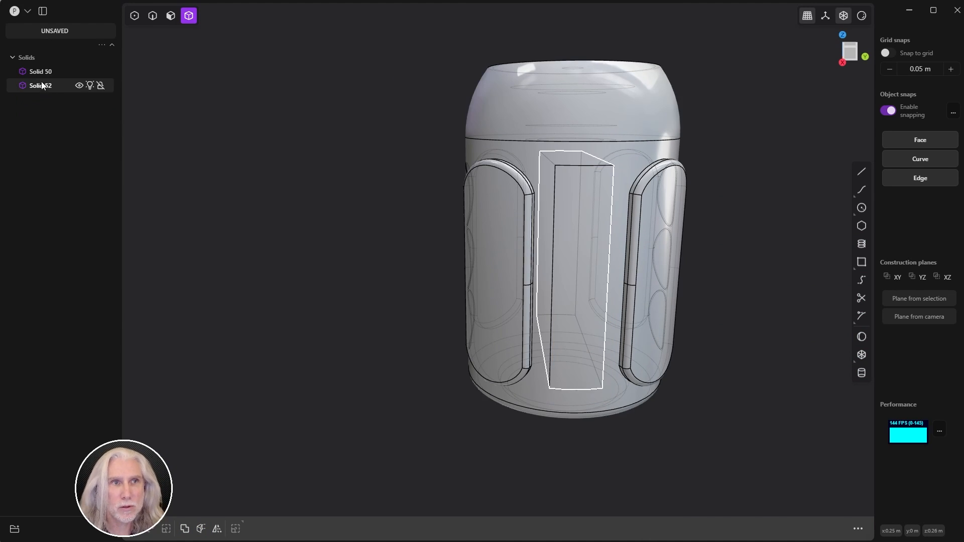
middle_click_drag(199, 129, 832, 96)
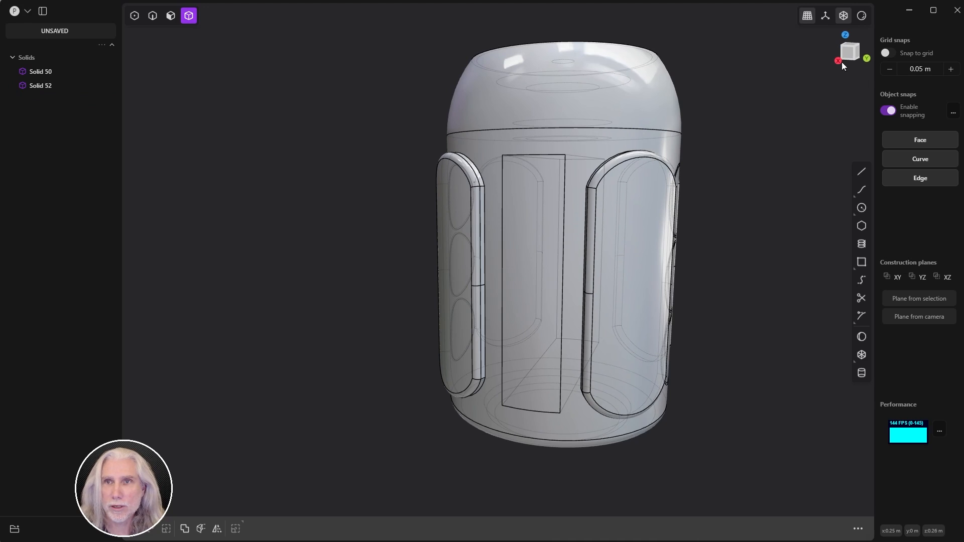
left_click(857, 60)
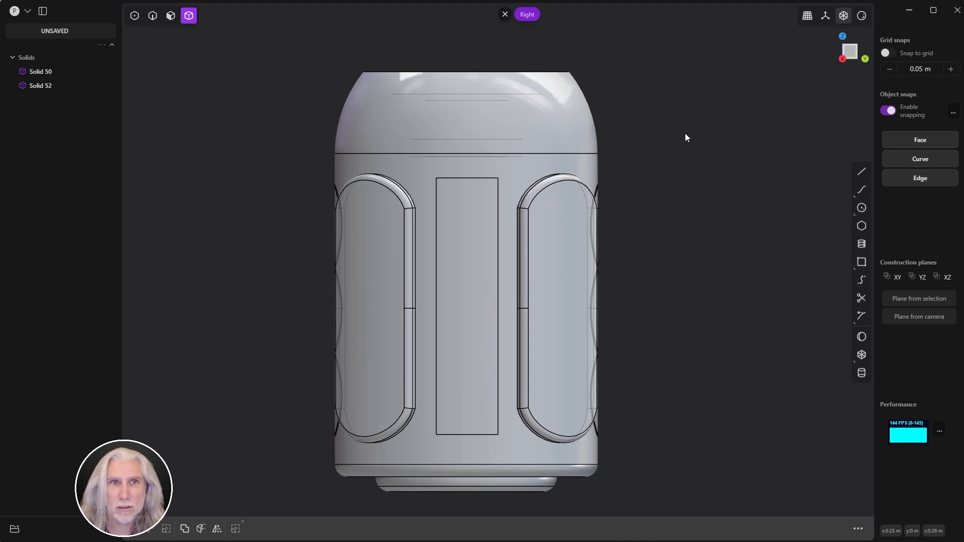
Step: Select the central panel's edges and fillet them at 0.00189 m
key("2")
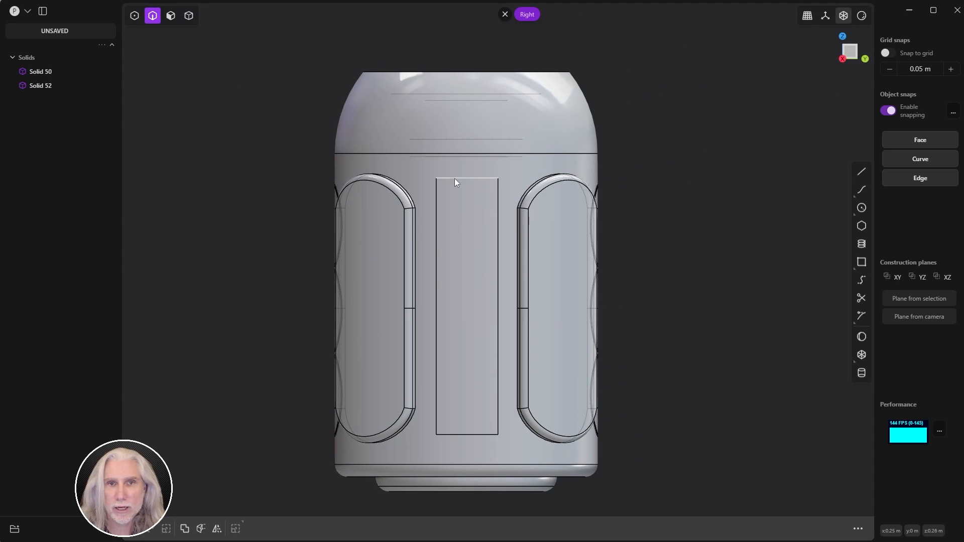
left_click_drag(422, 176, 511, 448)
key("f")
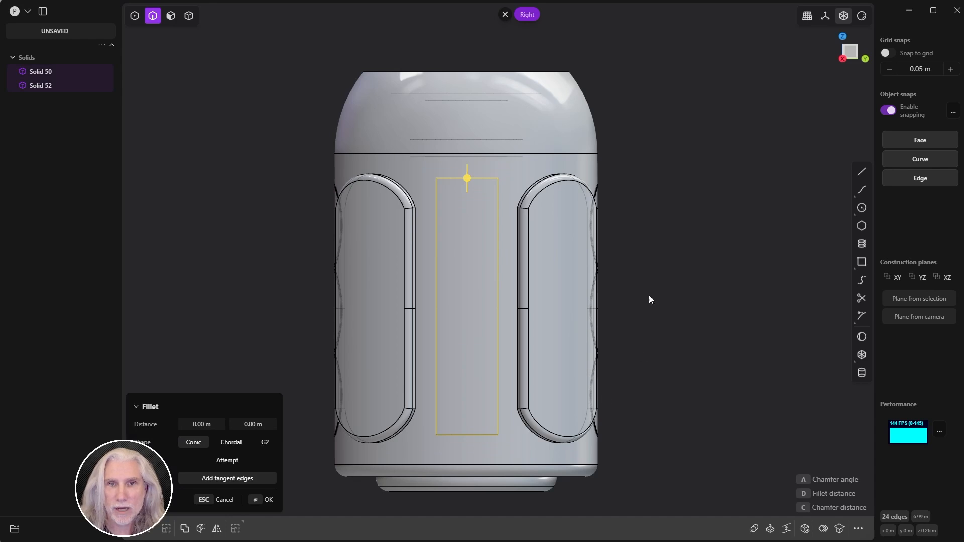
middle_click_drag(655, 229, 454, 189)
scroll(570, 199, "up", 5)
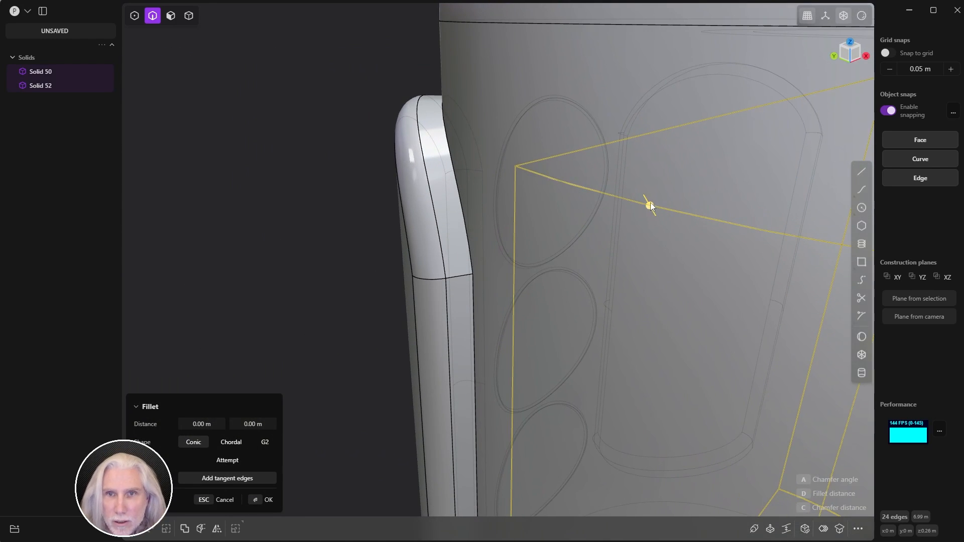
left_click_drag(649, 203, 667, 190)
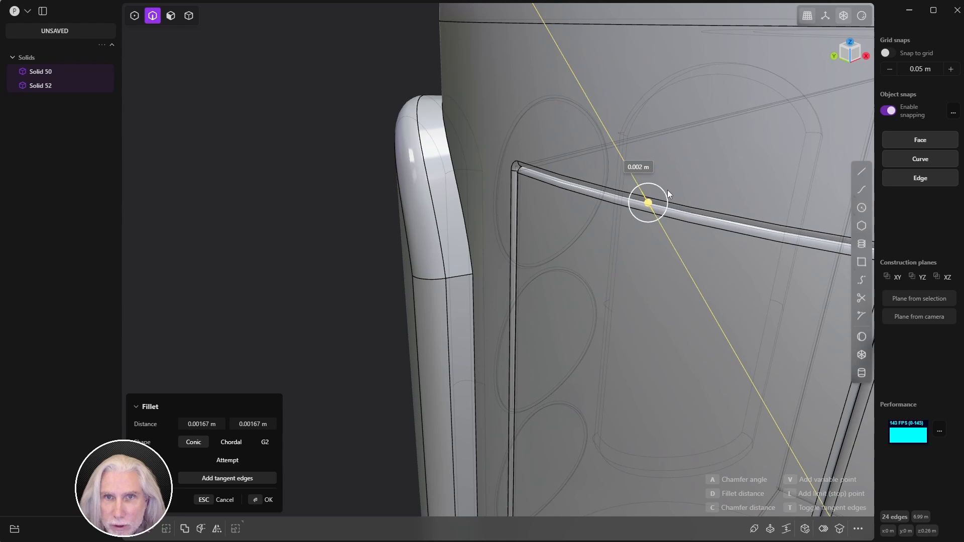
middle_click_drag(668, 190, 621, 209)
scroll(553, 226, "down", 8)
key("Return")
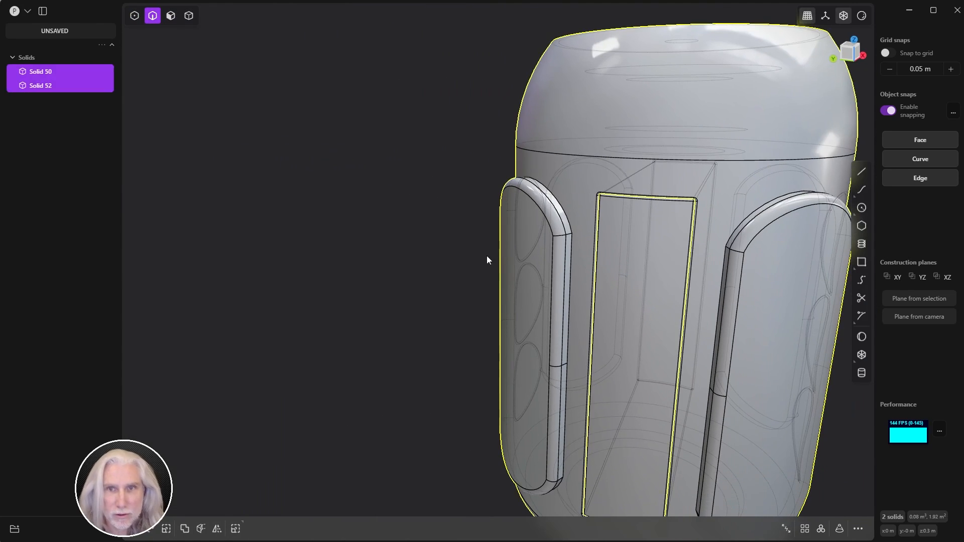
Step: Union Solid 52 into Solid 50, then orbit and zoom to inspect the whole can
key("q")
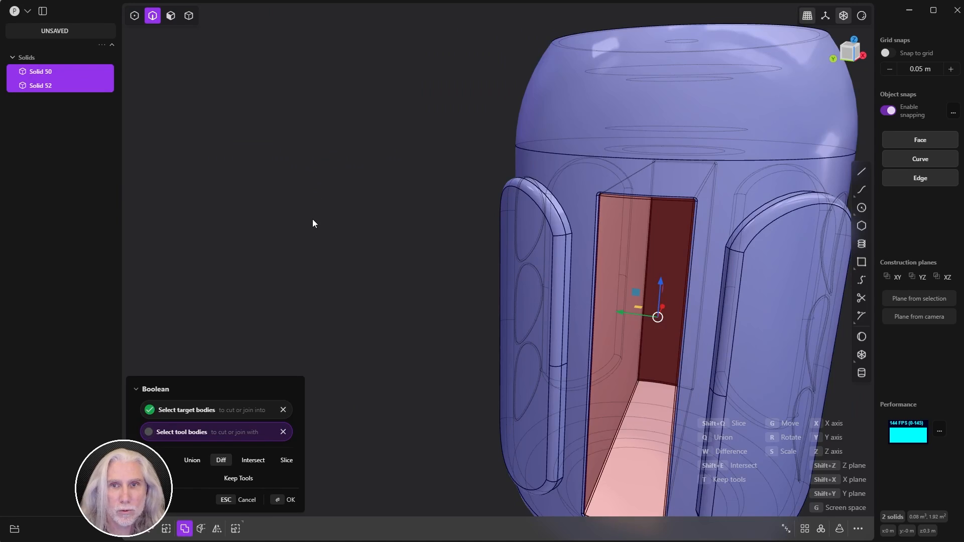
key("q")
left_click(280, 500)
middle_click_drag(324, 435, 426, 246)
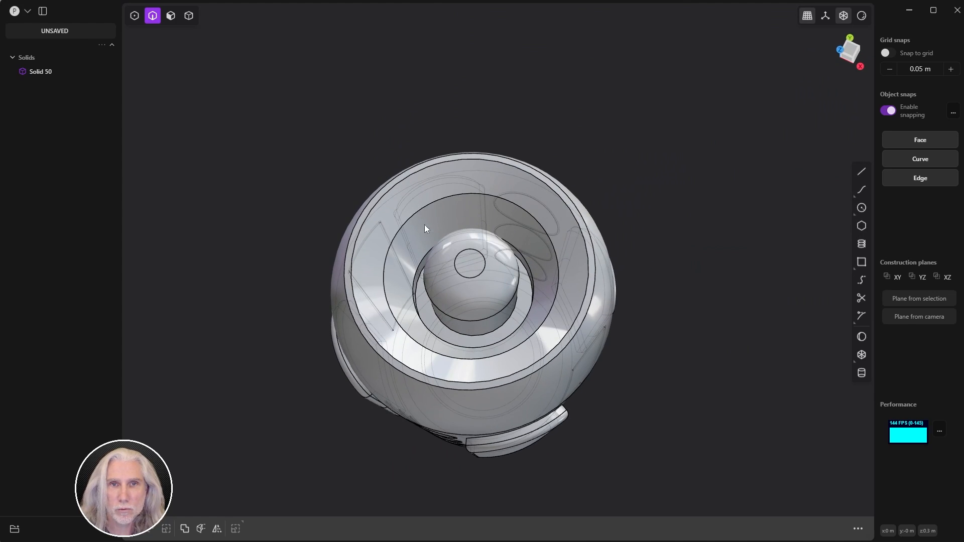
middle_click_drag(424, 224, 511, 228)
scroll(511, 227, "down", 5)
middle_click_drag(488, 275, 546, 260, "shift")
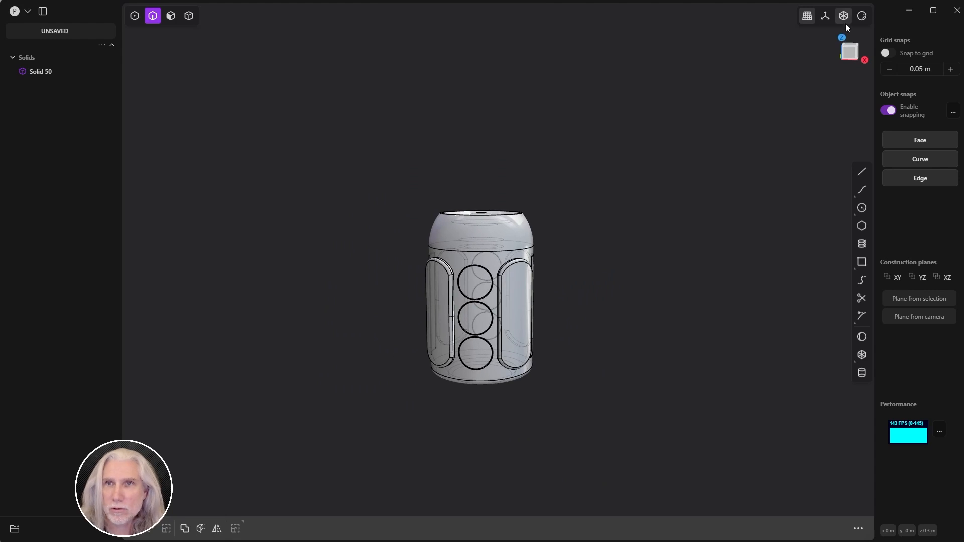
middle_click_drag(725, 146, 552, 402)
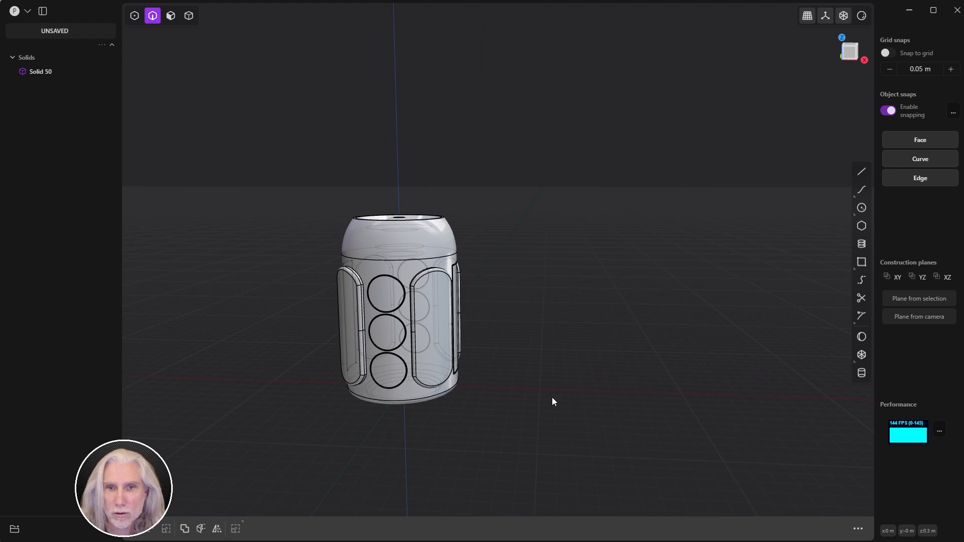
scroll(552, 401, "up", 3)
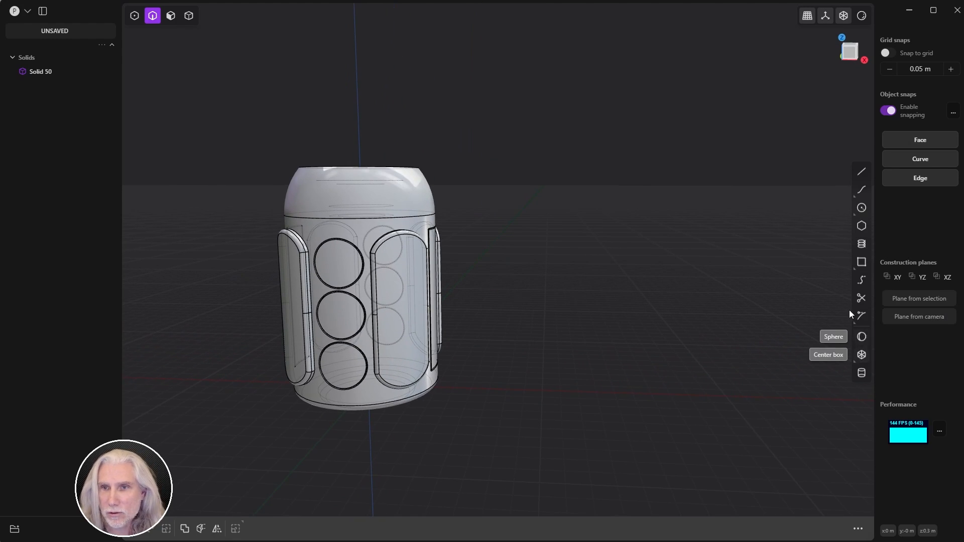
Step: Create a sphere of about 0.037 m radius on the X axis beside the can
left_click(862, 337)
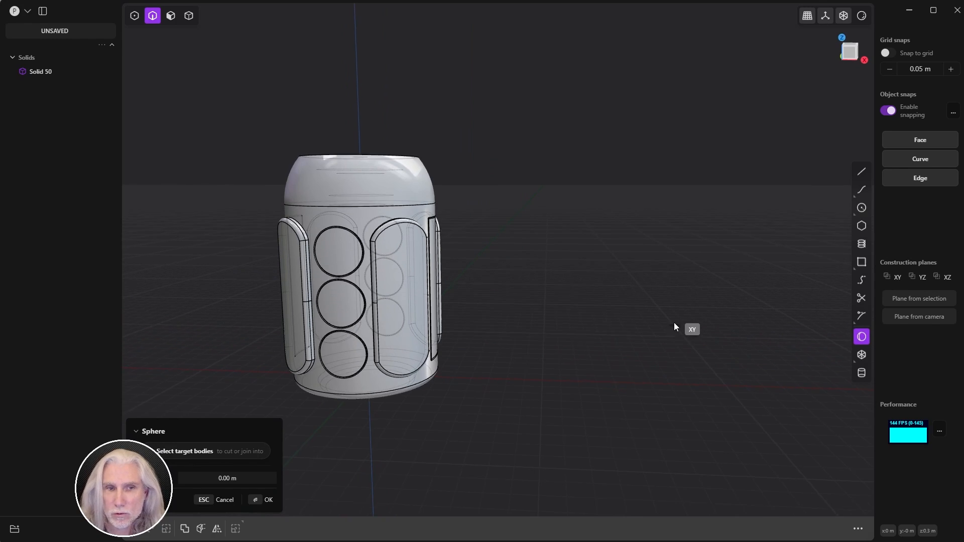
left_click(601, 366)
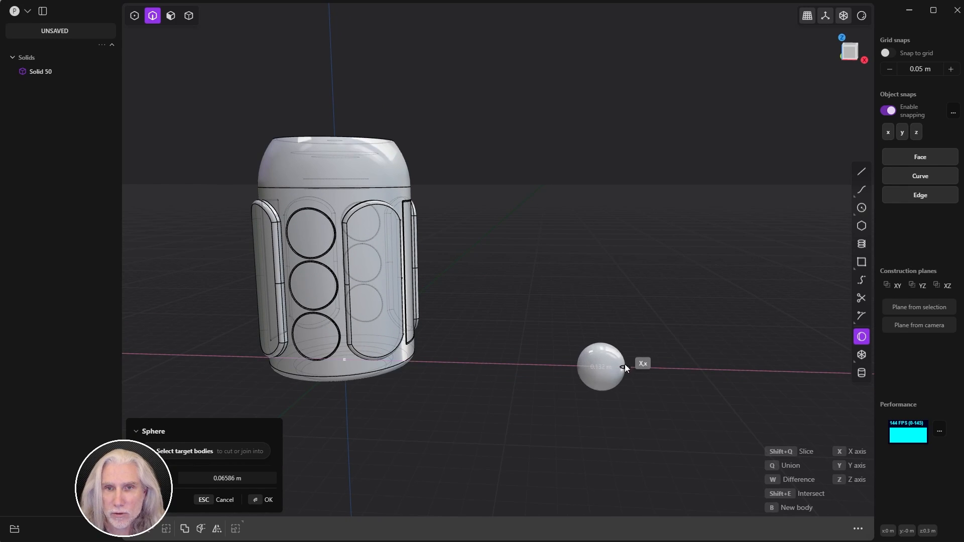
left_click(614, 366)
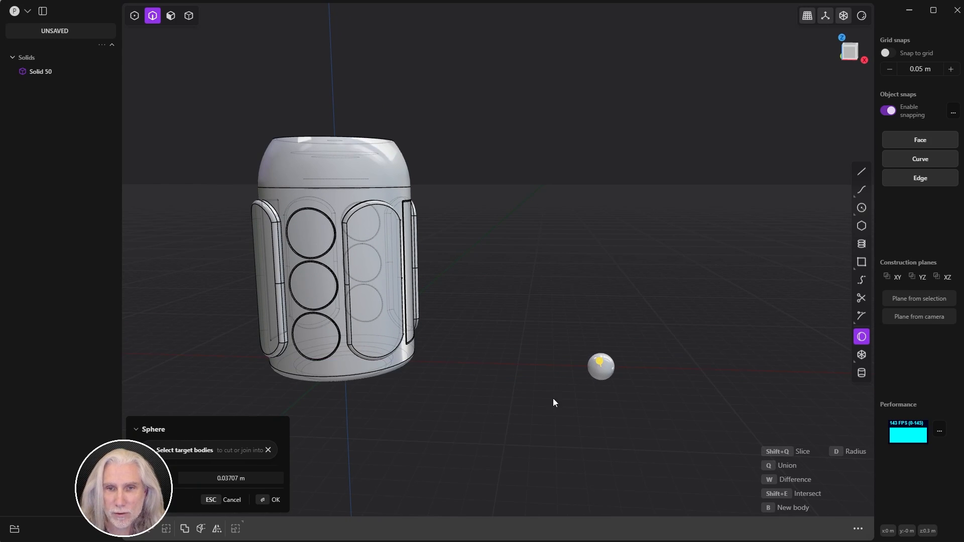
left_click(269, 500)
scroll(651, 331, "up", 3)
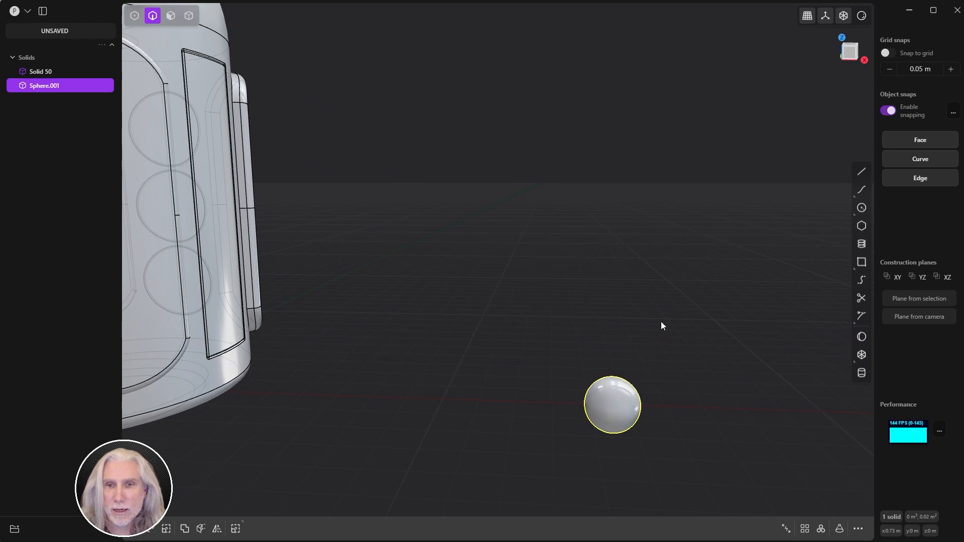
left_click(845, 60)
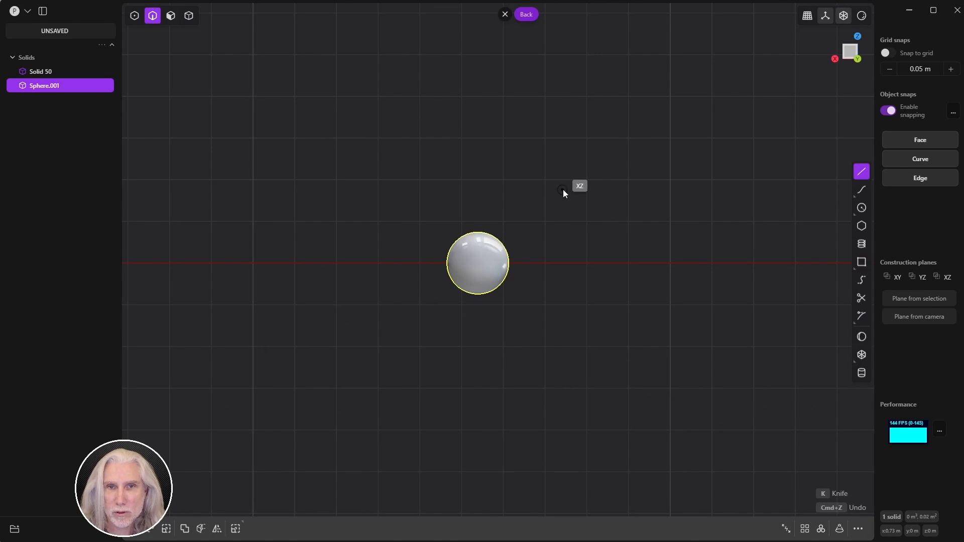
scroll(563, 192, "up", 3)
Step: Draw a line across the sphere's lower part, cut along it, and delete the bottom cap
left_click(270, 404)
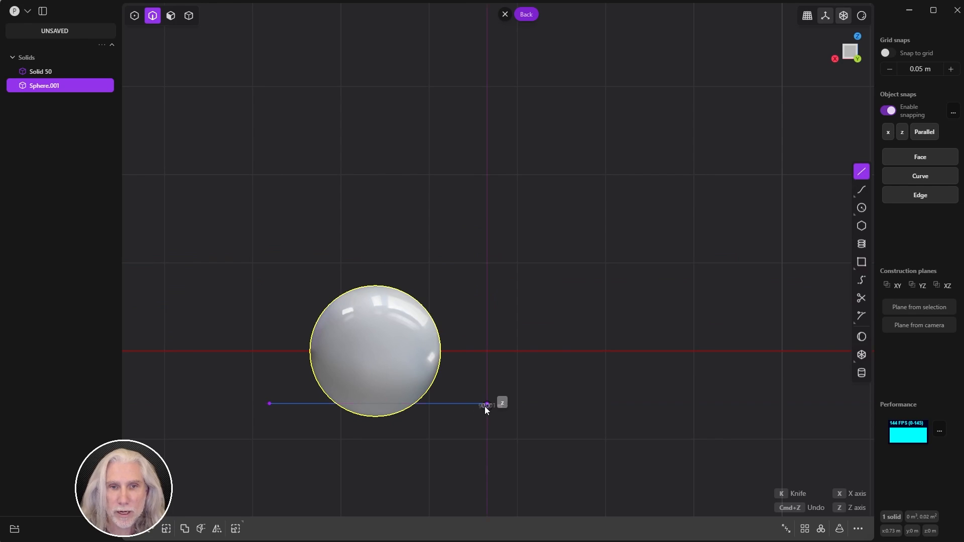
left_click(485, 405)
key("c")
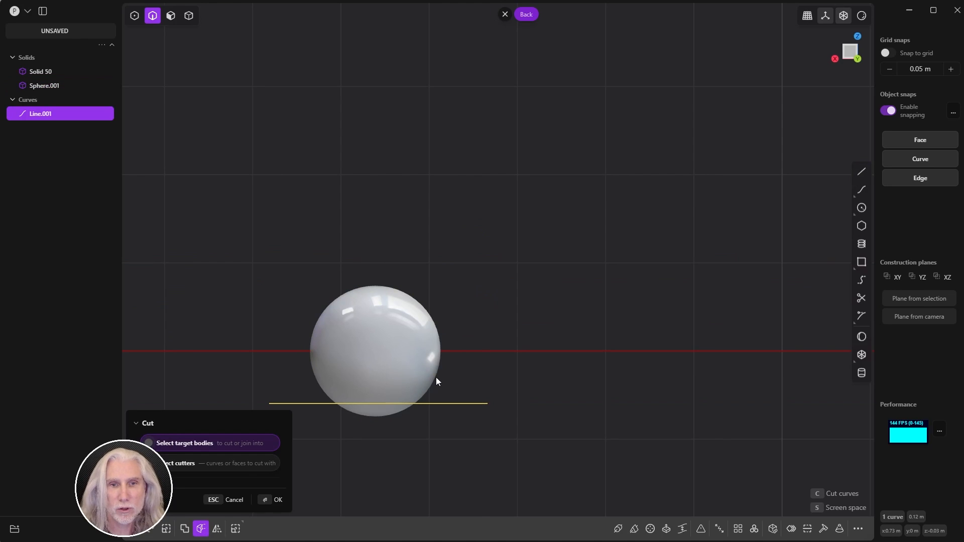
left_click(415, 360)
left_click(288, 500)
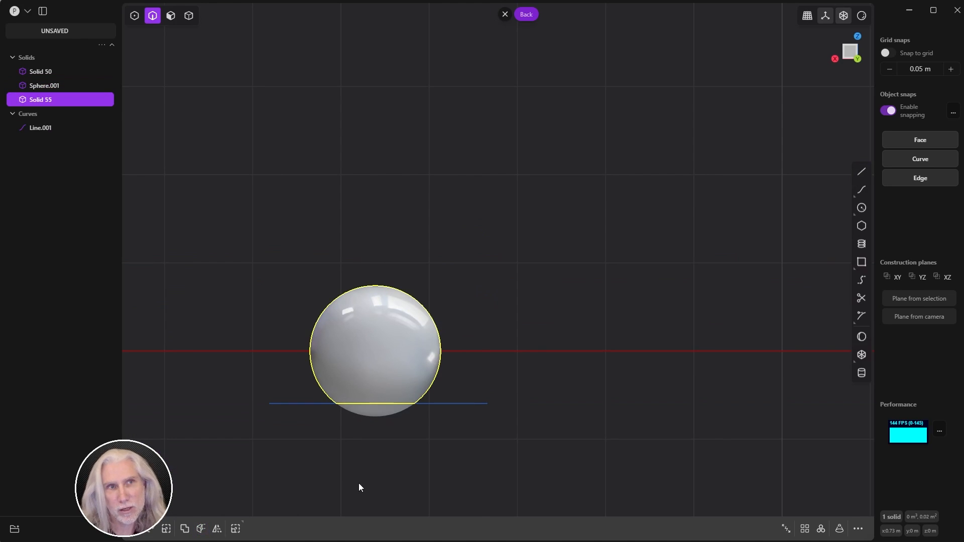
key("4")
left_click(367, 414)
key("Delete")
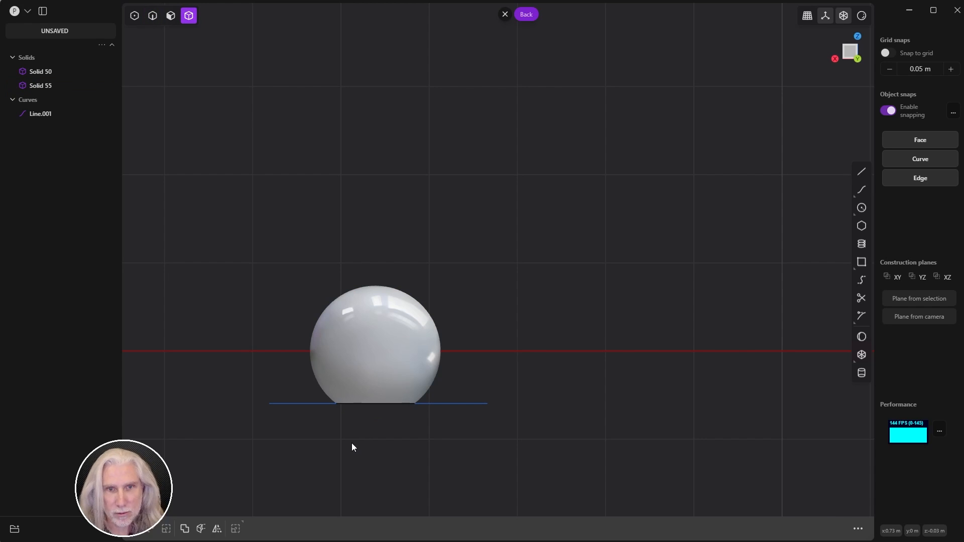
Step: Raise the line near the sphere's top, cut again, then delete the top cap and Line.001
key("2")
left_click(306, 404)
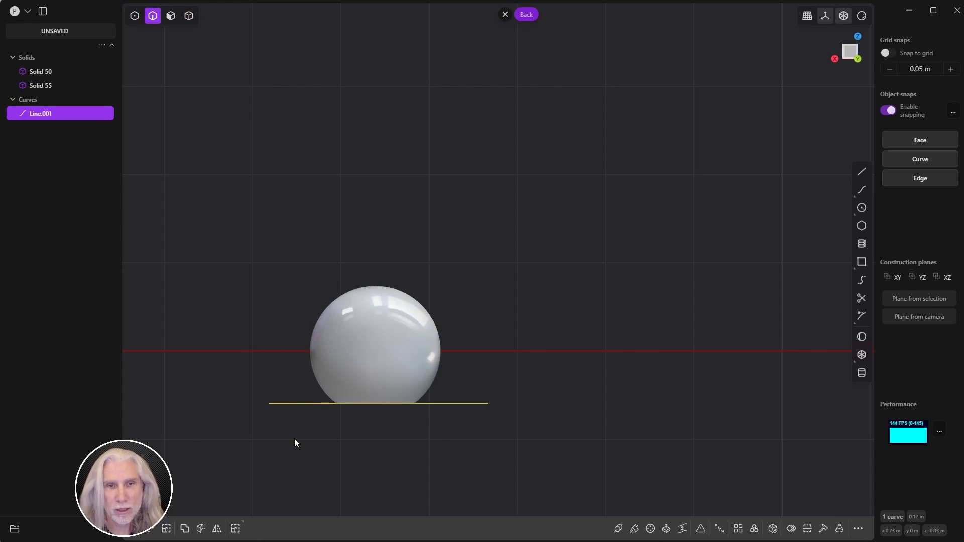
key("g")
key("z")
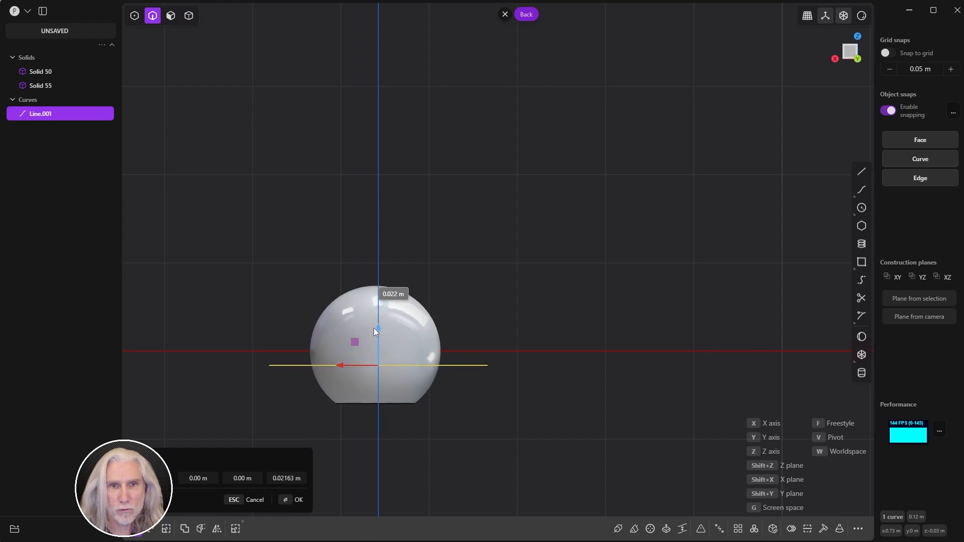
left_click(374, 275)
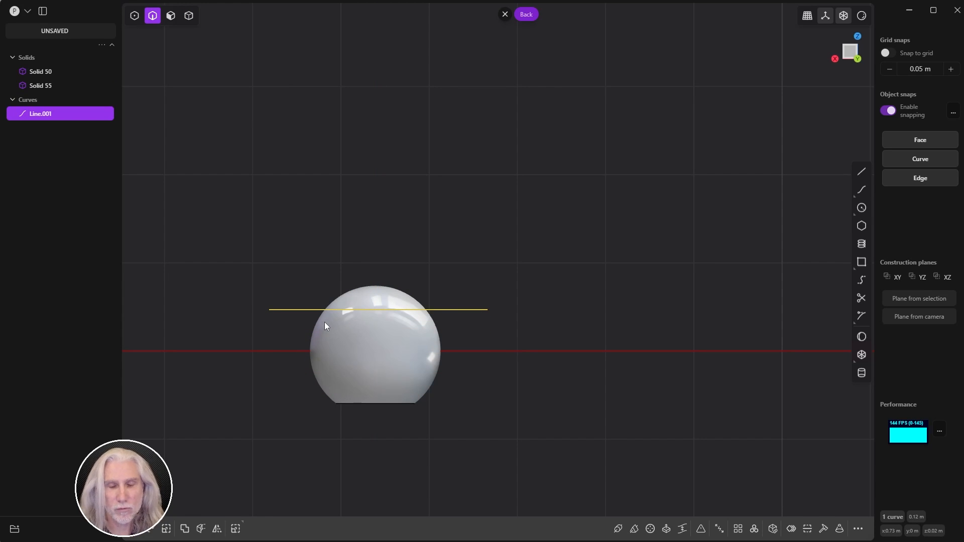
key("c")
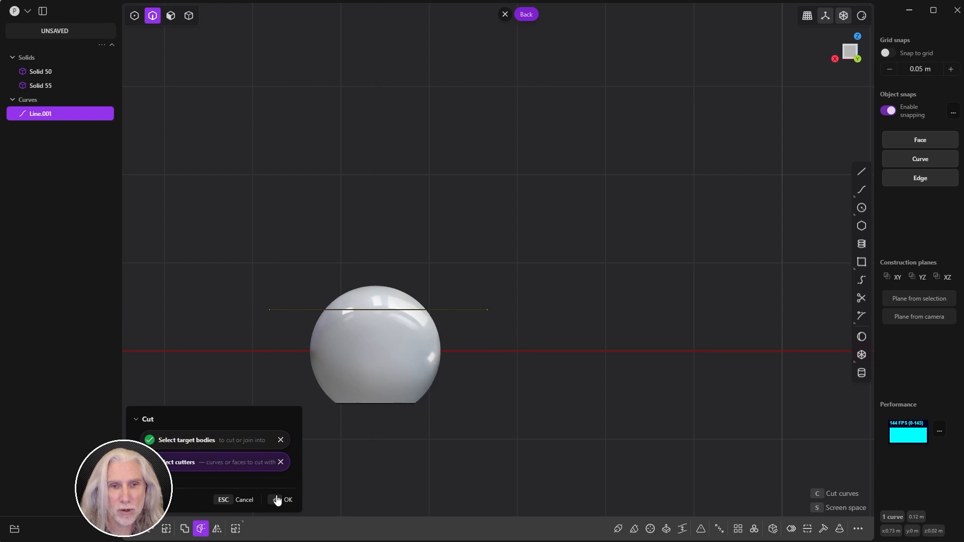
left_click(284, 500)
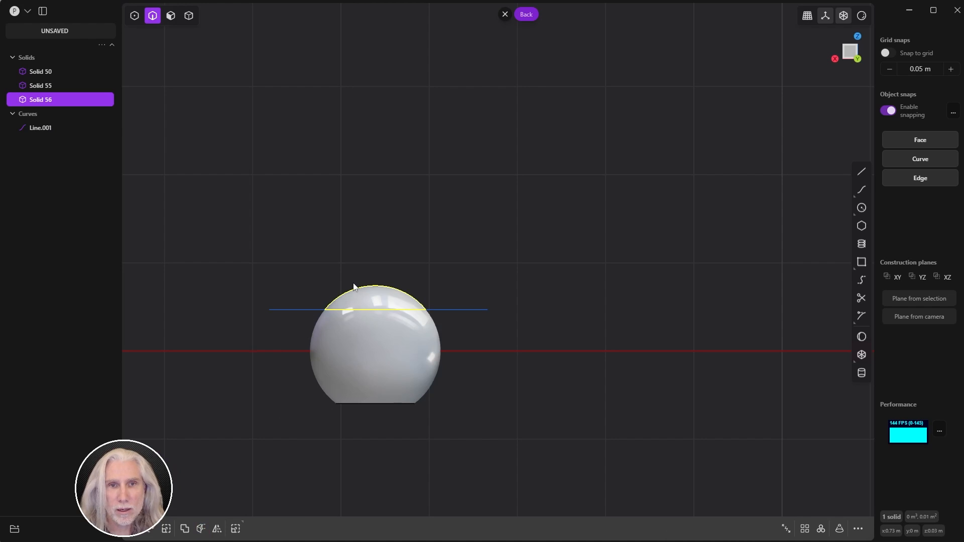
key("Delete")
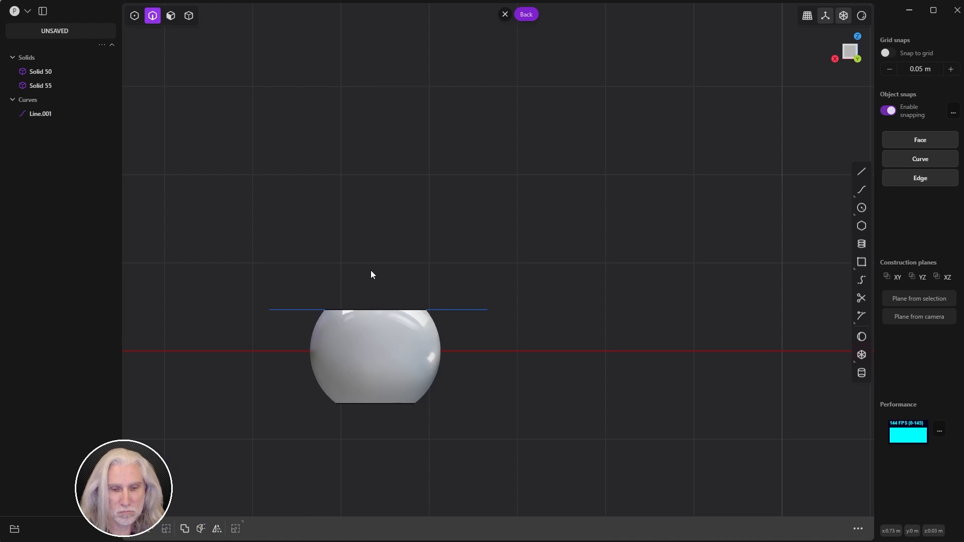
left_click(300, 310)
key("Delete")
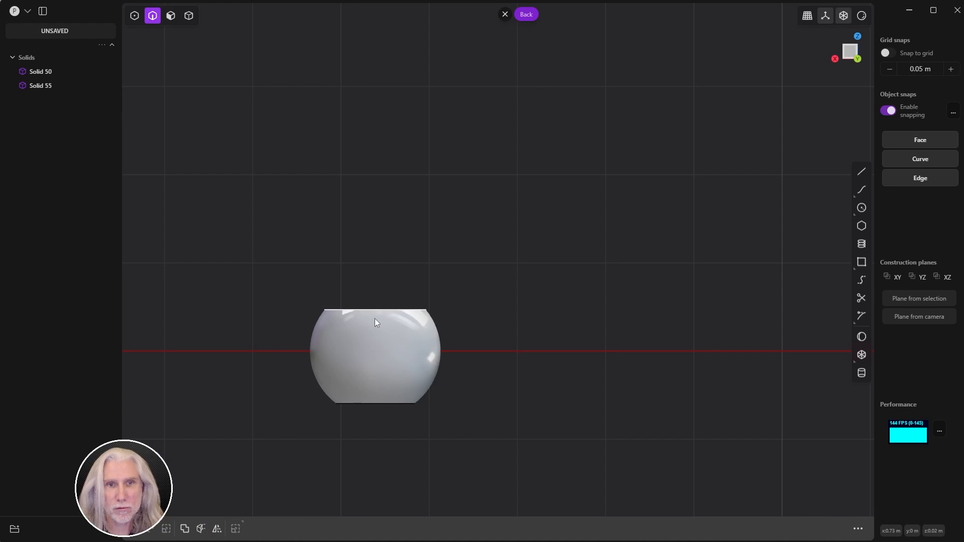
middle_click_drag(374, 319, 396, 393)
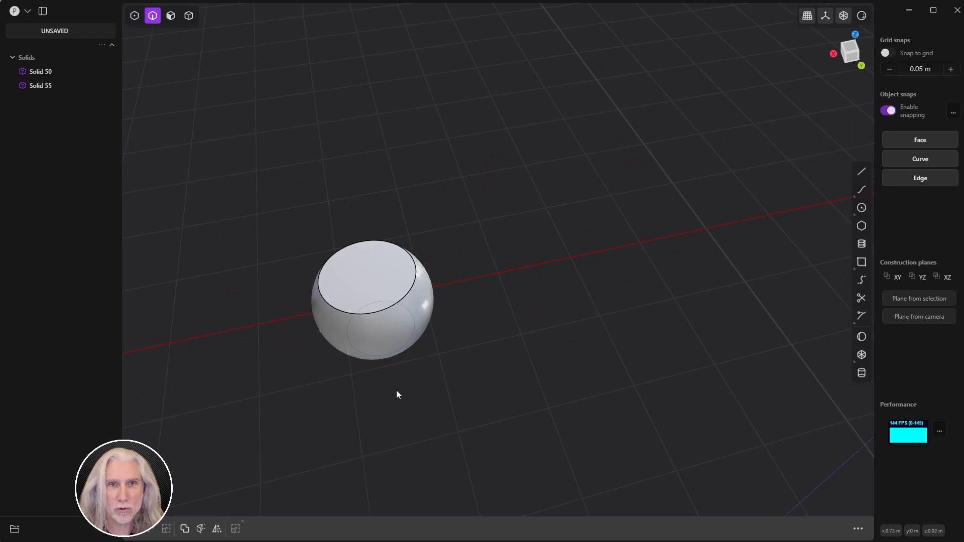
Step: Inset a ring on the ball's flat top and sink the inner disk about 0.014 m
key("3")
left_click(372, 284)
key("o")
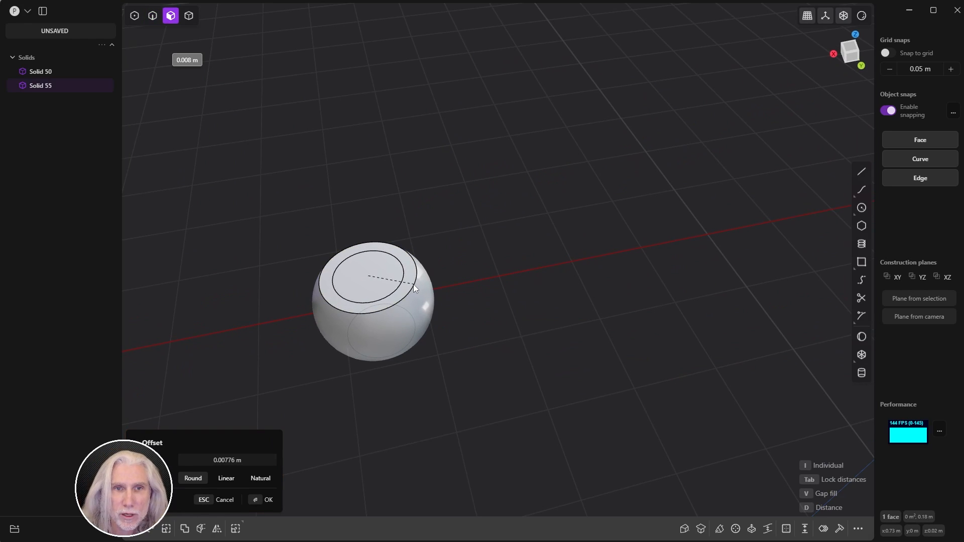
left_click(414, 284)
key("Return")
left_click(378, 282)
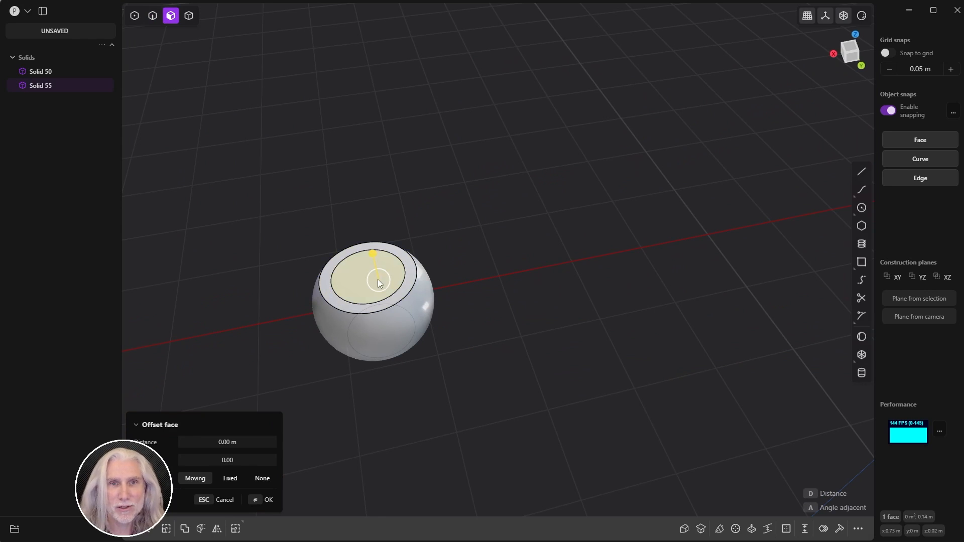
left_click_drag(373, 255, 381, 271)
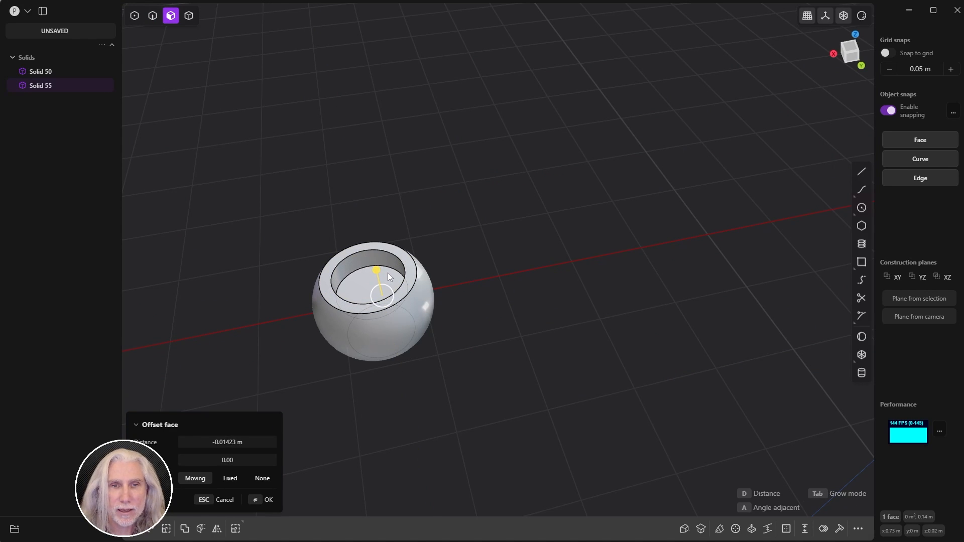
key("Return")
mouse_move(499, 246)
middle_mouse_down()
mouse_move(550, 288)
mouse_move(473, 251)
mouse_move(489, 238)
middle_mouse_up()
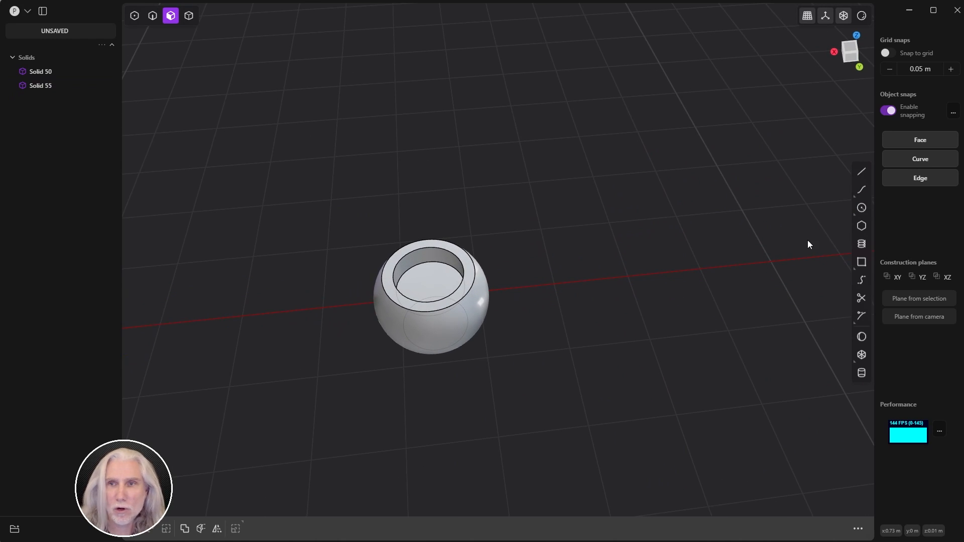
Step: Subtract a 0.01618 m sphere centred on the pocket floor to carve a spherical hollow
left_click(860, 338)
scroll(419, 229, "up", 5)
middle_click_drag(550, 234, 555, 276)
middle_click_drag(446, 283, 469, 266)
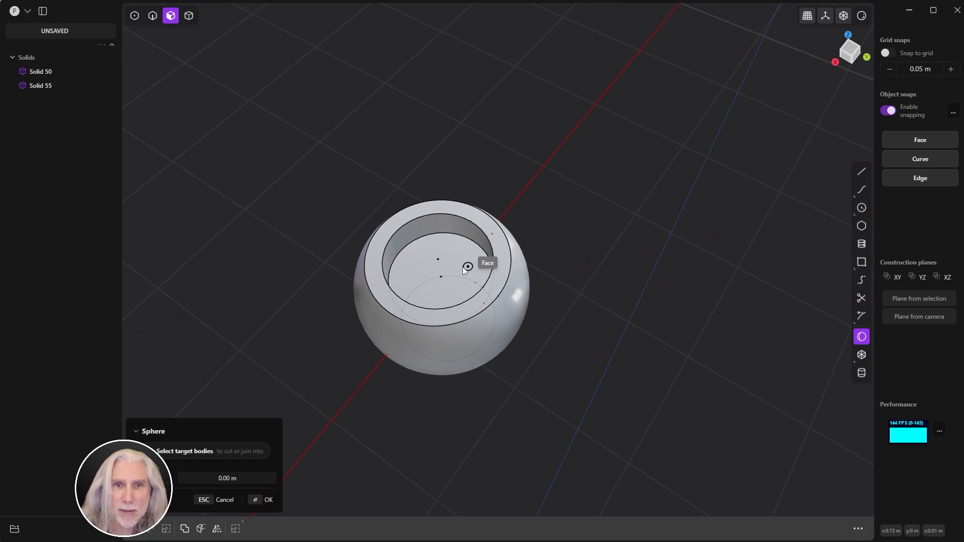
left_click(441, 276)
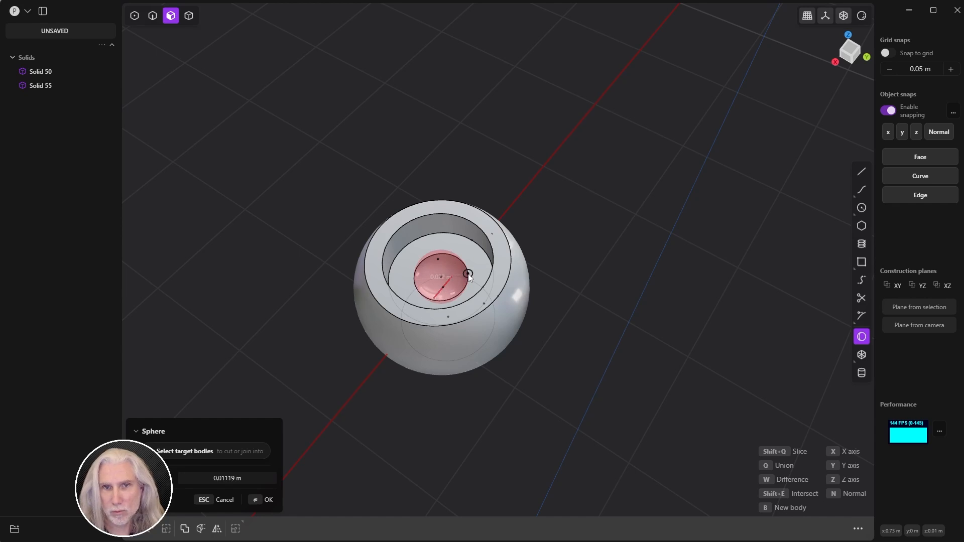
key("q")
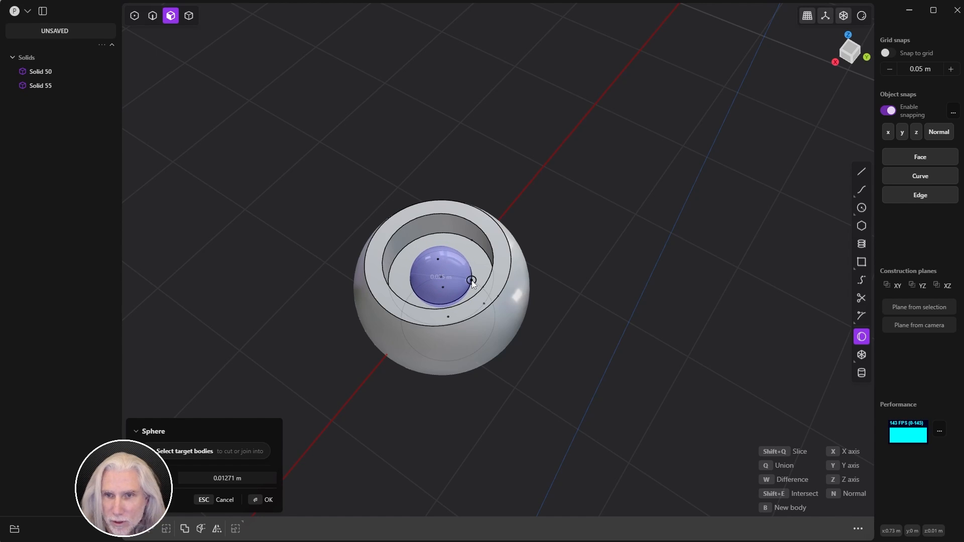
key("w")
left_click(480, 285)
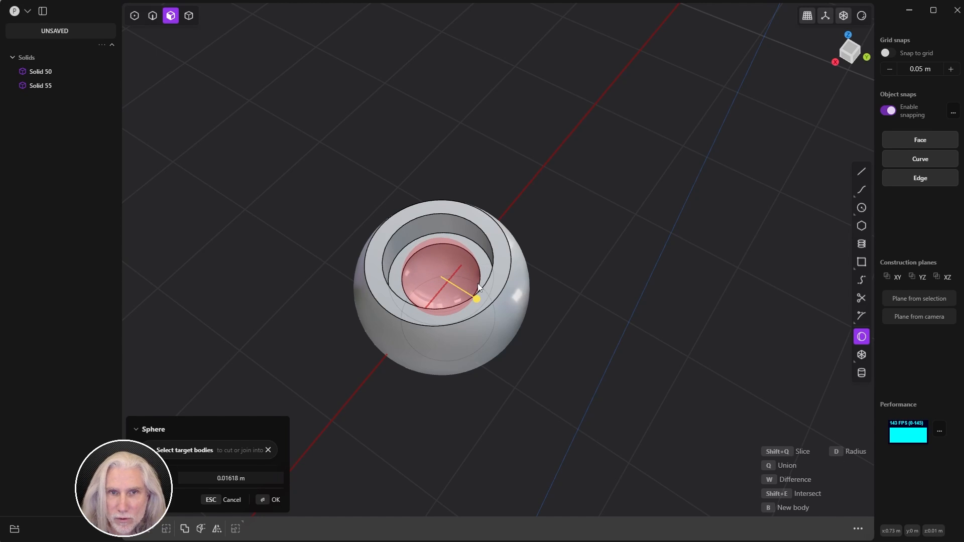
key("Return")
middle_click_drag(576, 247, 562, 226)
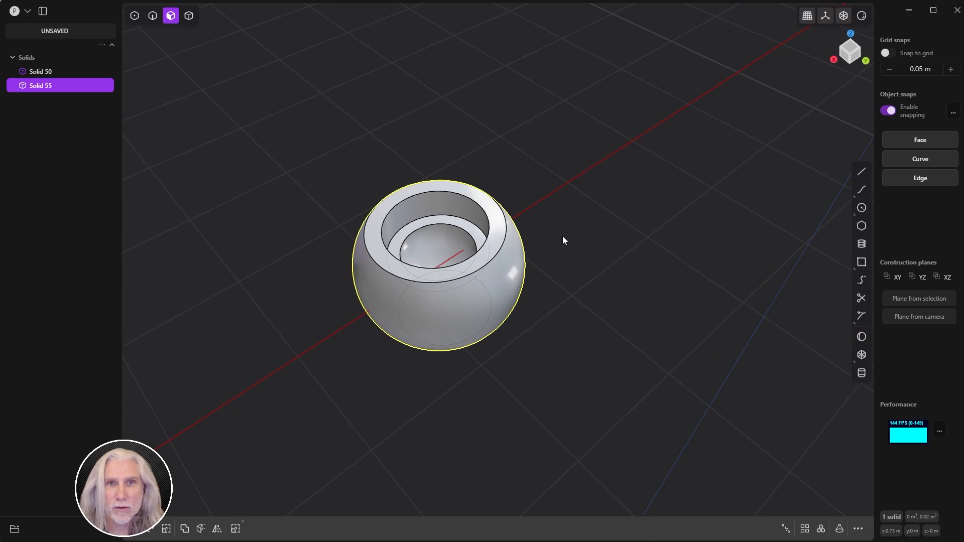
Step: Fillet the sphere's outer top rim edge to about 0.00406 m
key("2")
left_click(461, 277)
key("f")
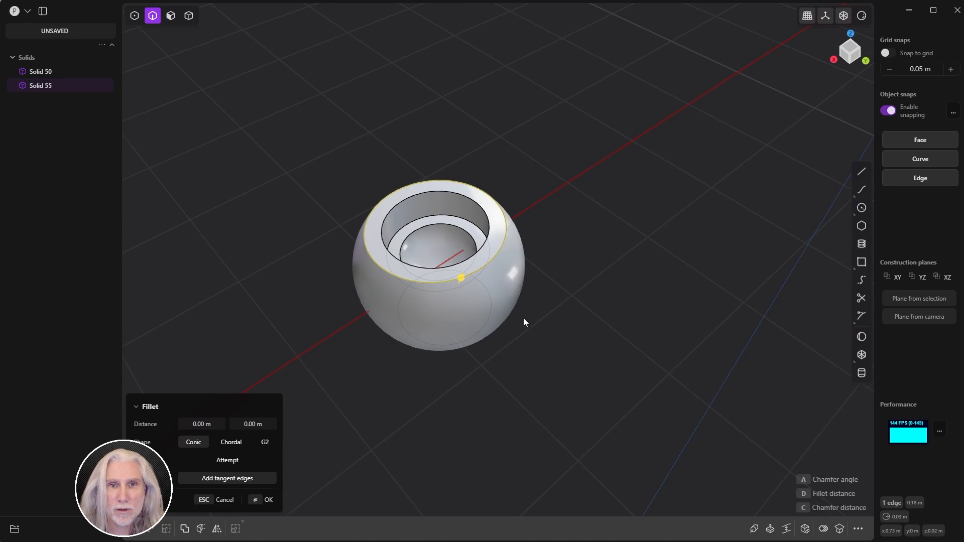
middle_click_drag(523, 319, 462, 260)
left_click_drag(459, 255, 463, 250)
key("Return")
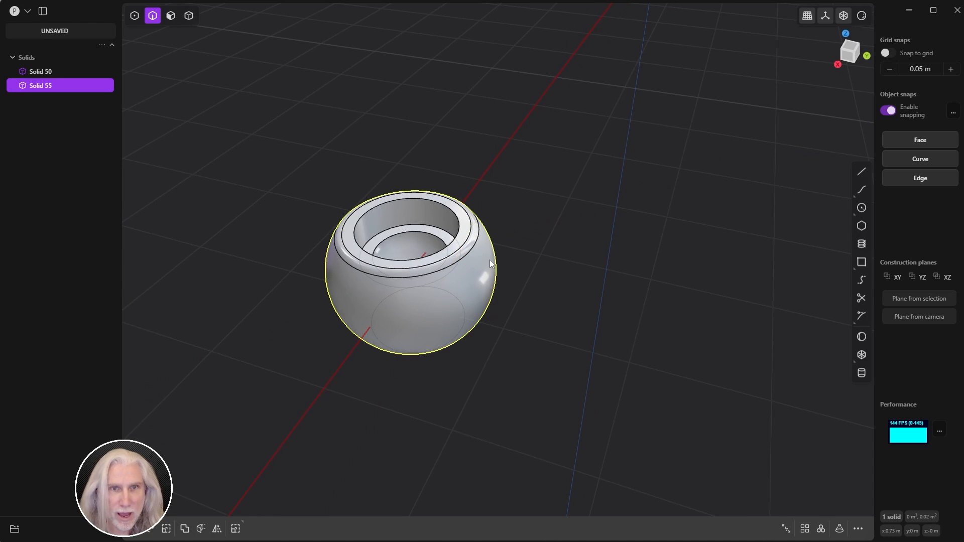
Step: Offset the sphere's inner wall face by 0.00069 m
left_click(429, 198)
key("f")
scroll(456, 193, "up", 4)
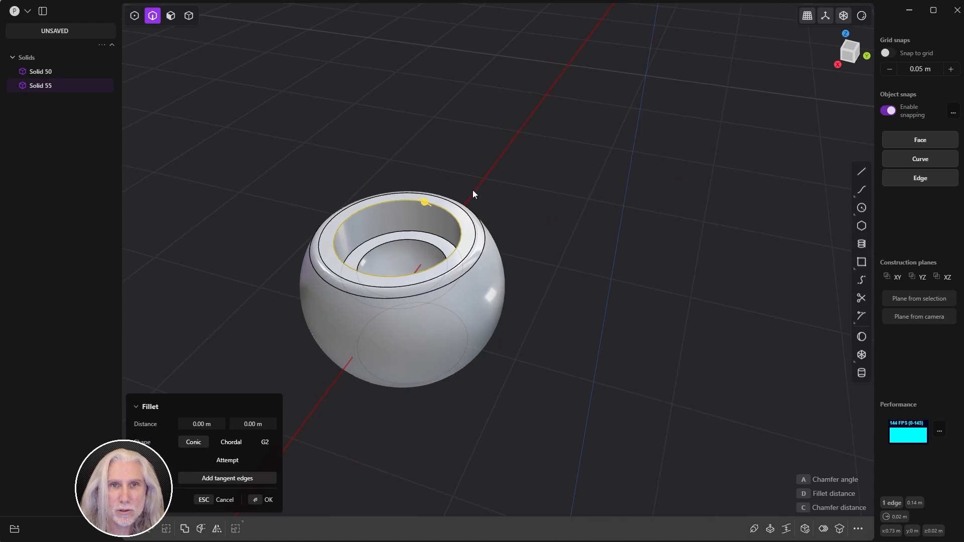
middle_click_drag(506, 195, 592, 170)
key("3")
left_click(401, 200)
left_click_drag(474, 200, 471, 211)
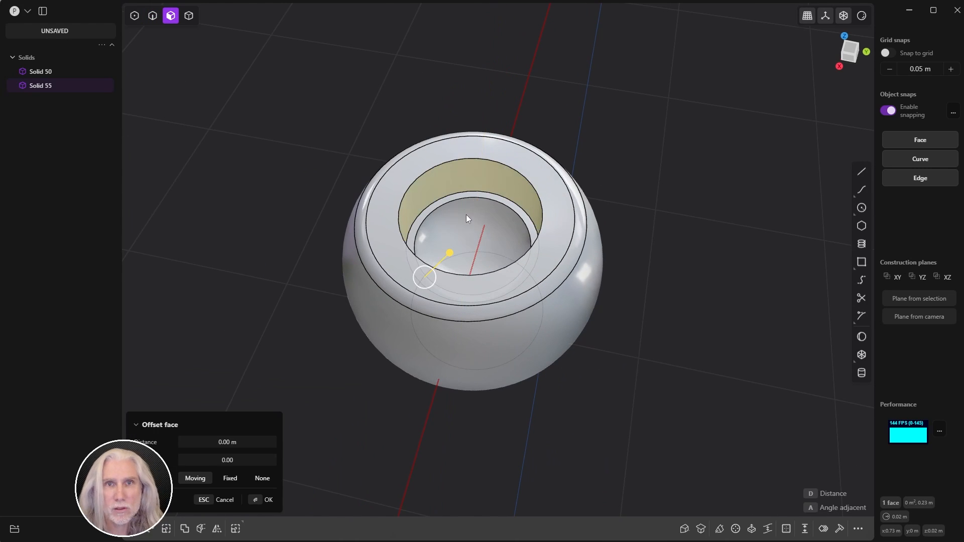
key("2")
Step: Fillet the inner rim edge to 0.0037 m
left_click(491, 161)
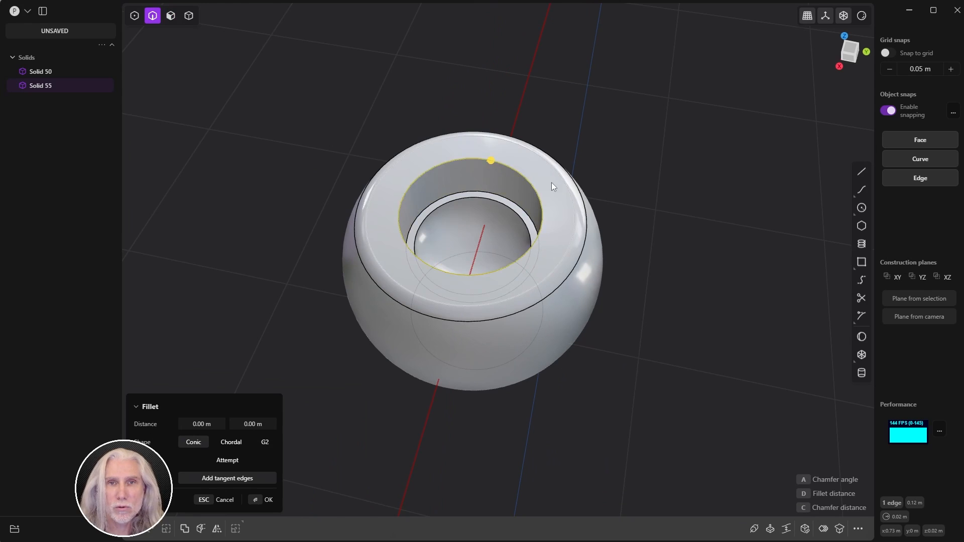
middle_click_drag(558, 216, 548, 202)
mouse_move(500, 163)
left_mouse_down()
mouse_move(491, 172)
mouse_move(512, 156)
left_mouse_up()
key("Return")
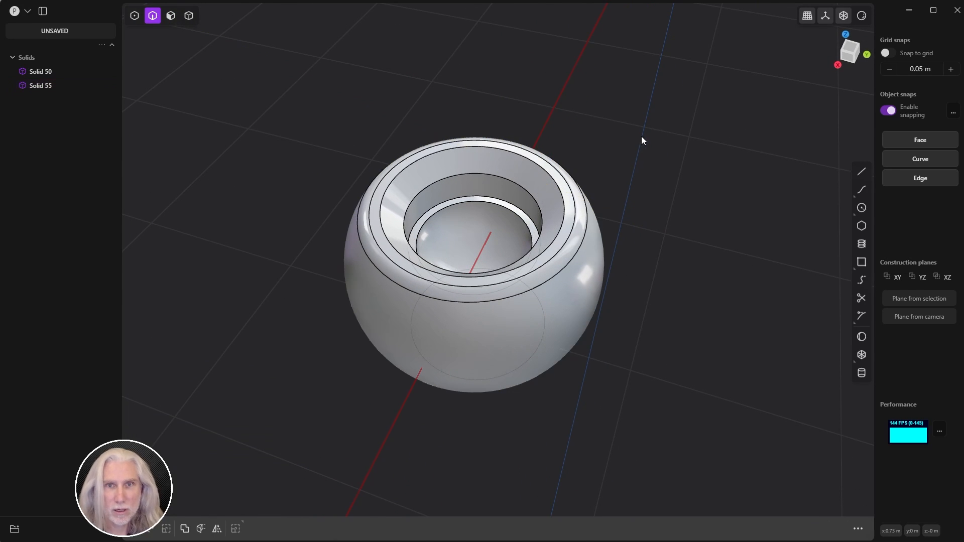
middle_click_drag(640, 137, 528, 178)
Step: Frame canister Solid 50 beside the small sphere and select Solid 55 as a whole body
scroll(530, 180, "down", 10)
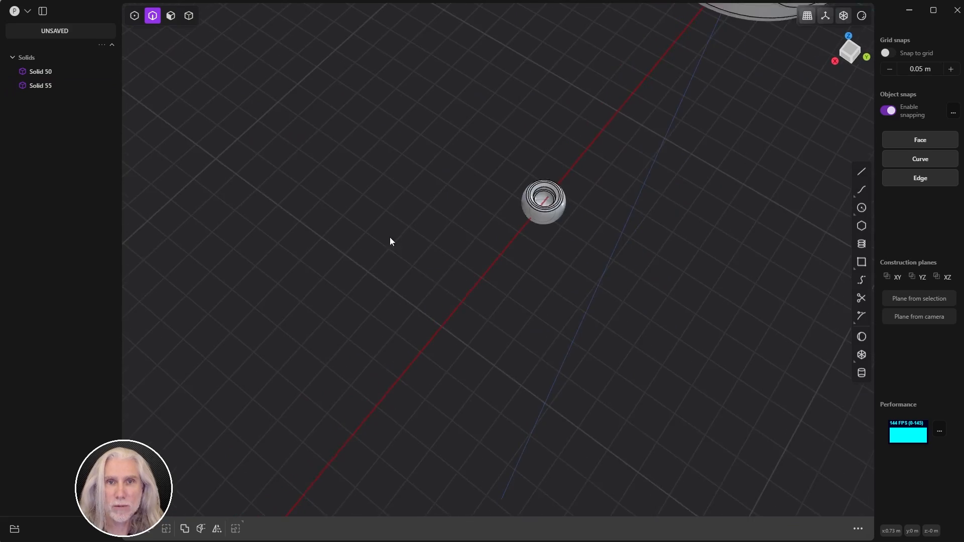
middle_click_drag(552, 85, 396, 369, "shift")
scroll(432, 242, "down", 3)
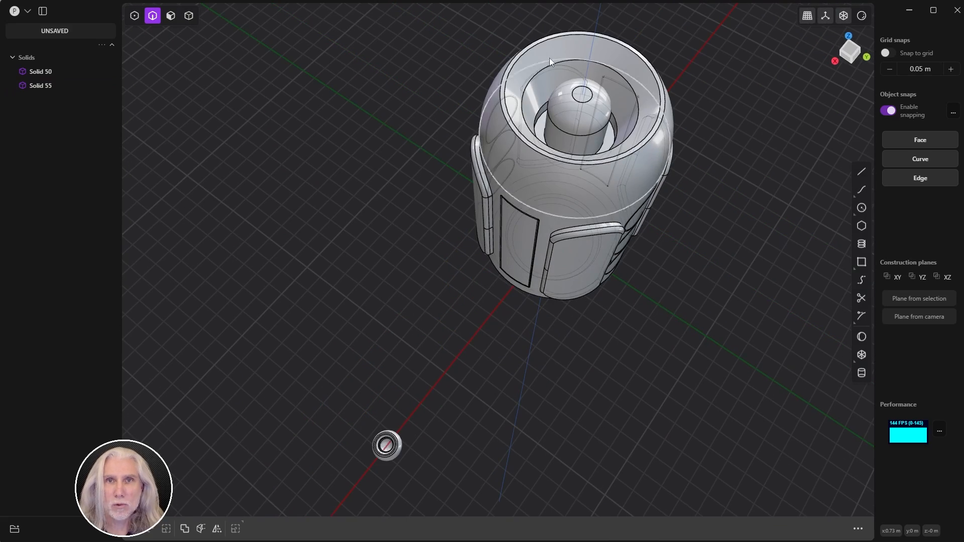
middle_click_drag(442, 402, 631, 276)
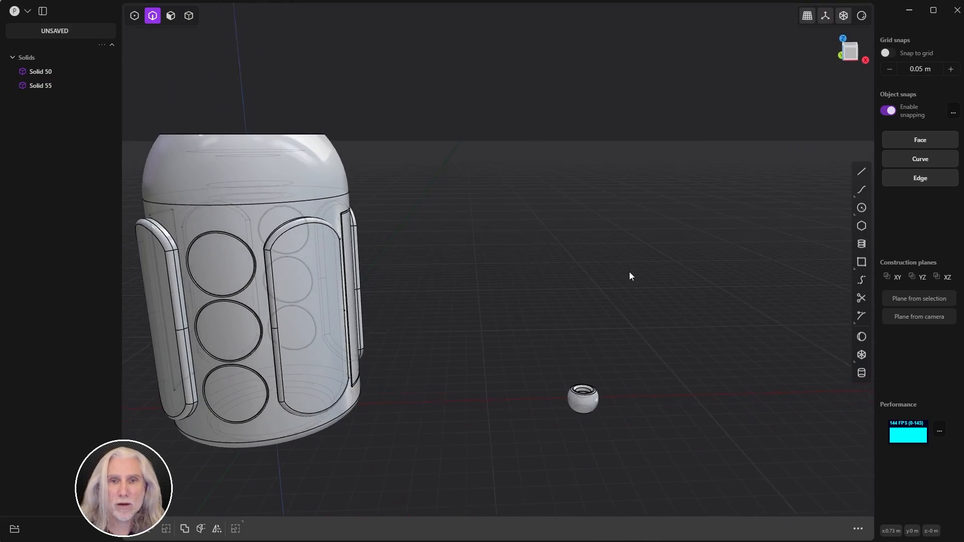
middle_click_drag(471, 300, 547, 256, "shift")
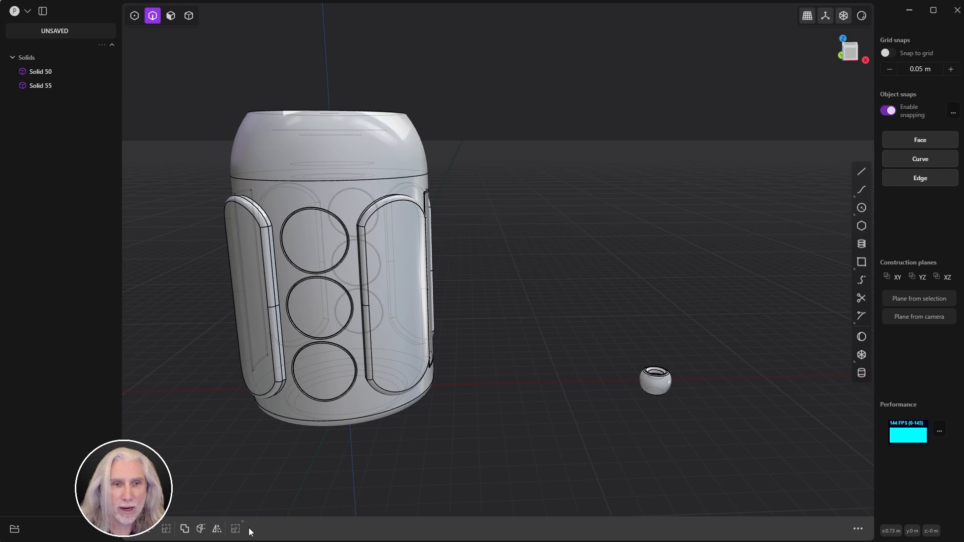
left_click(189, 21)
middle_click_drag(511, 287, 515, 270, "shift")
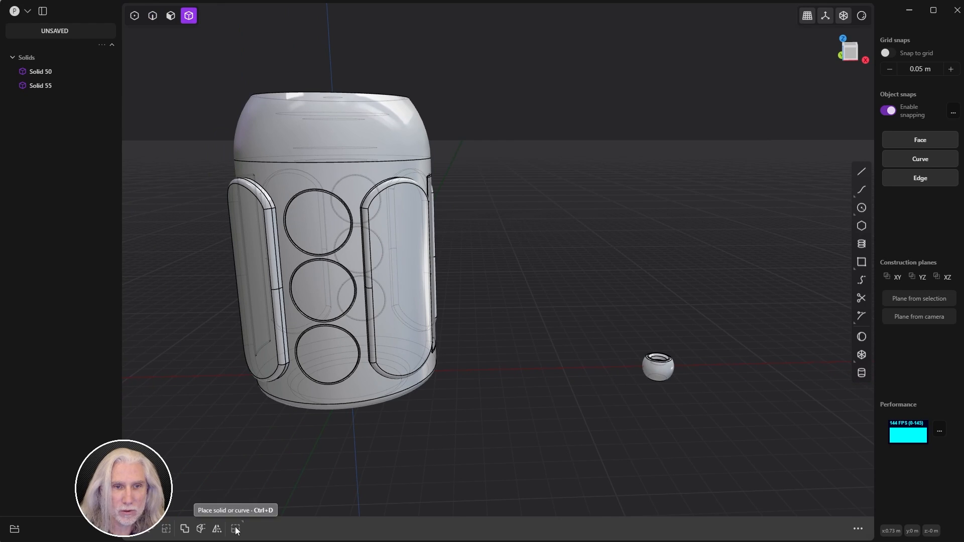
mouse_move(236, 531)
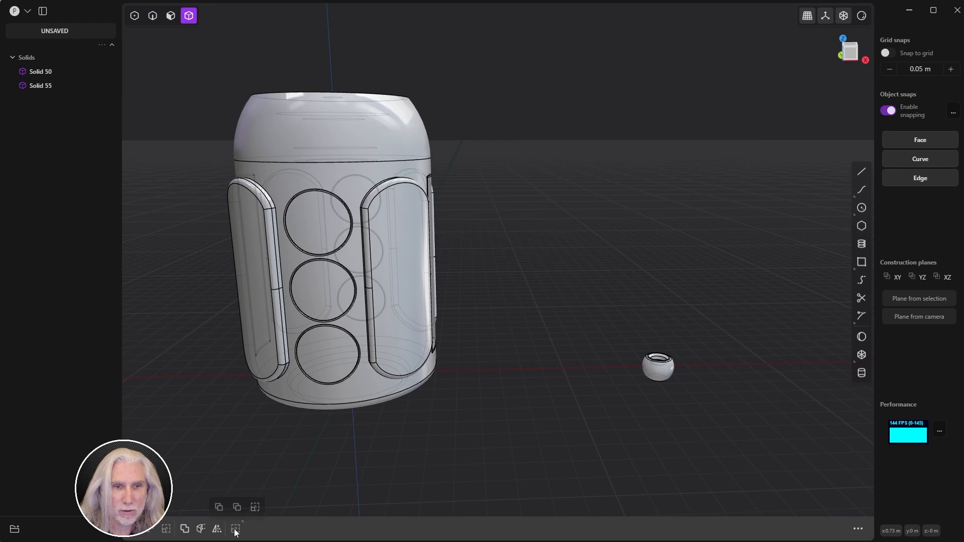
left_click(661, 376)
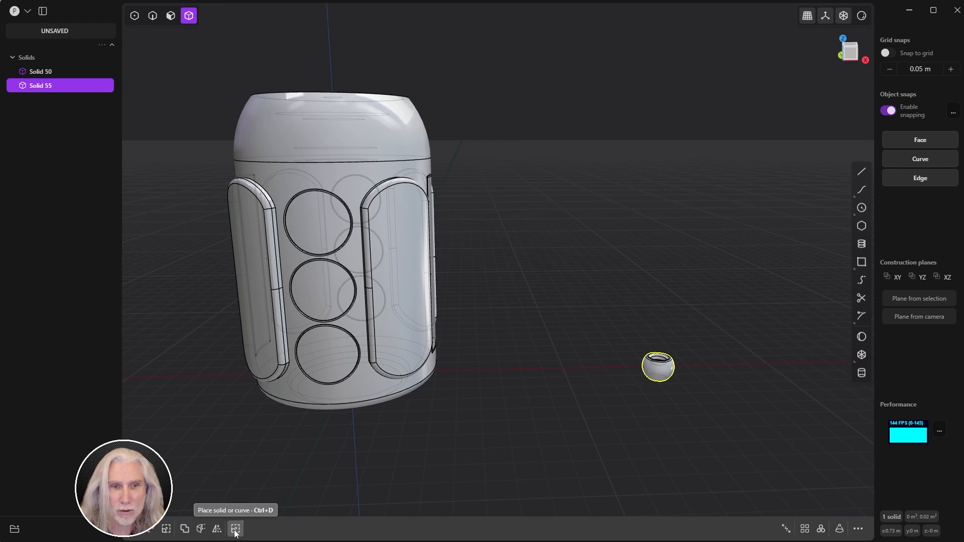
mouse_move(236, 529)
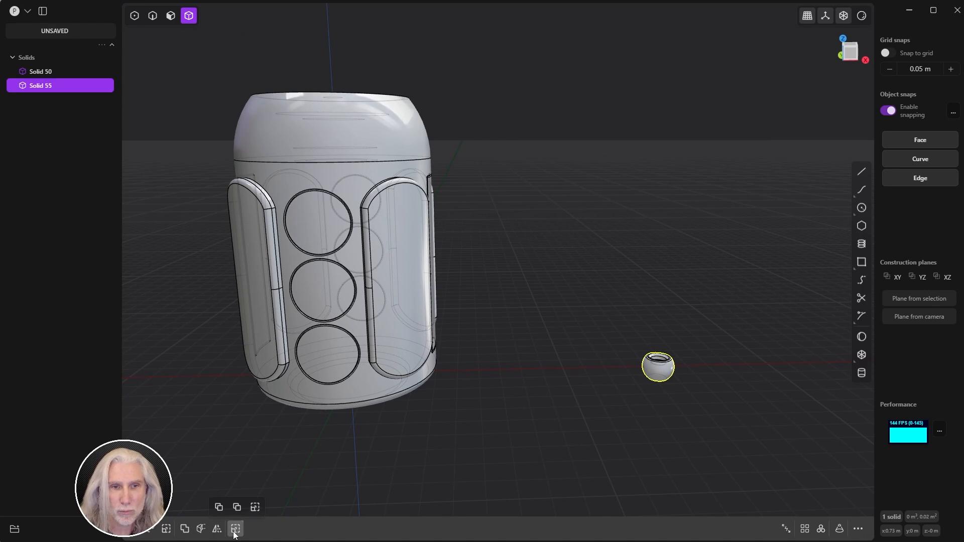
Step: Place a copy of the sphere, from its centre, onto the canister's top rim
left_click(255, 507)
middle_click_drag(557, 457, 604, 304)
scroll(640, 392, "up", 6)
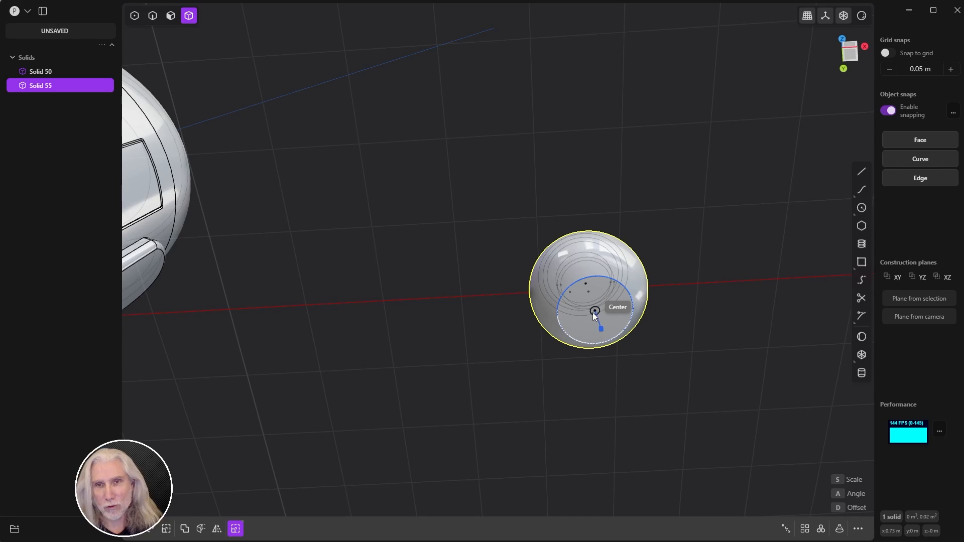
left_click(595, 312)
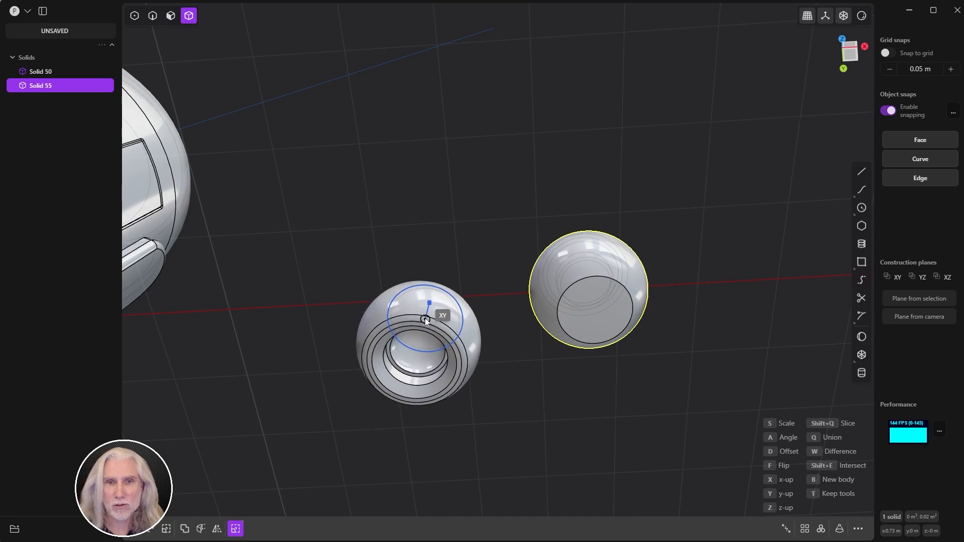
middle_click_drag(434, 319, 435, 426)
scroll(429, 363, "down", 5)
middle_click_drag(428, 361, 520, 370, "shift")
scroll(520, 370, "down", 5)
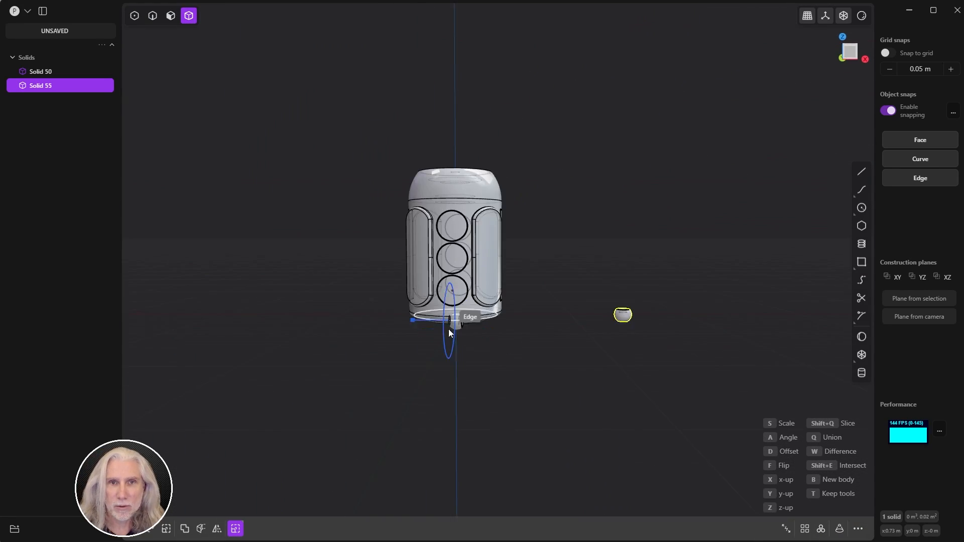
middle_click_drag(482, 268, 505, 351)
scroll(434, 218, "up", 8)
middle_click_drag(552, 217, 494, 238, "shift")
scroll(466, 298, "down", 3)
scroll(497, 152, "up", 6)
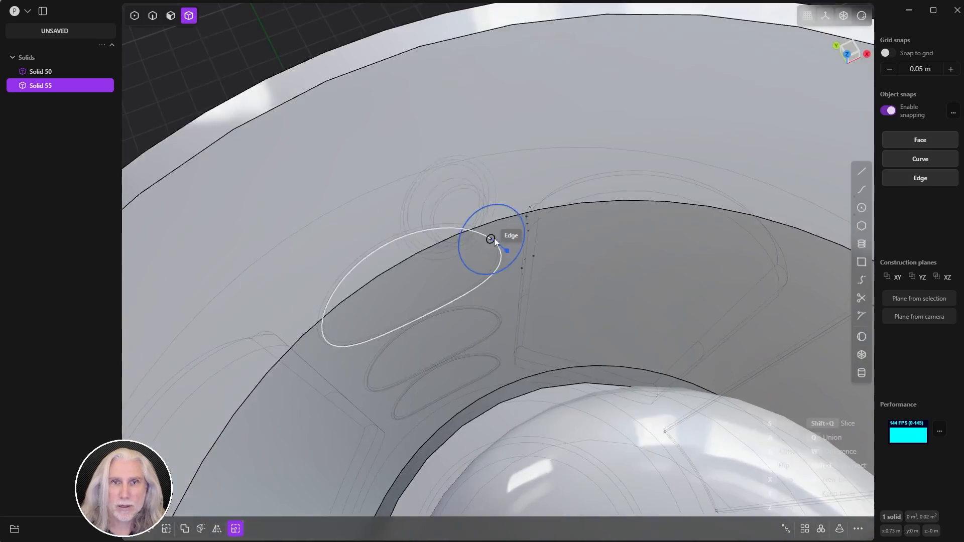
scroll(494, 238, "down", 5)
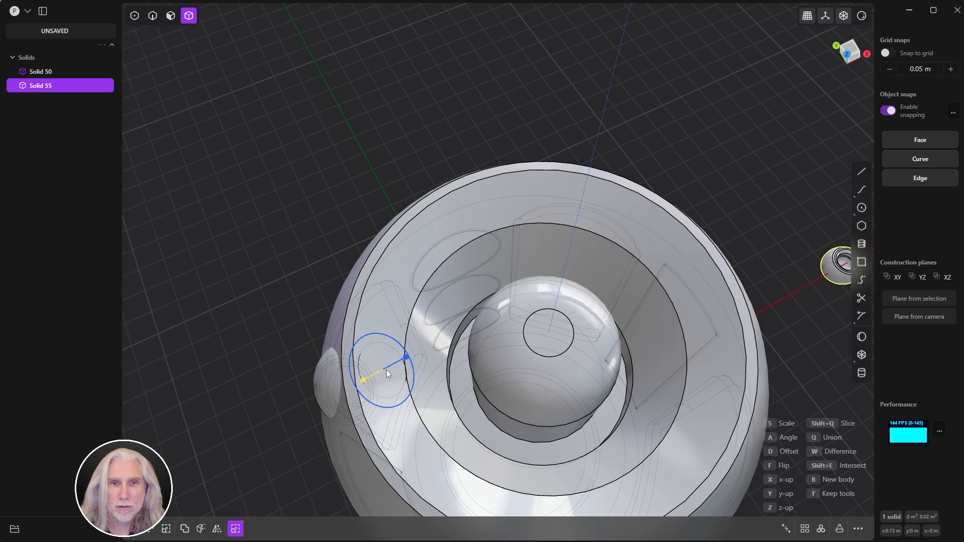
left_click(385, 371)
middle_click_drag(385, 371, 791, 505)
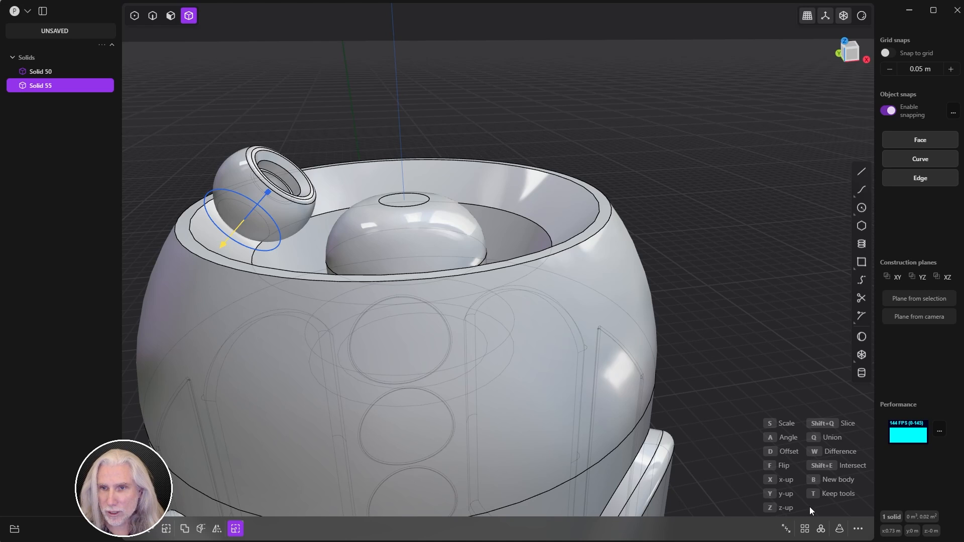
Step: Scale the placed copy to 0.557 and finish the placement
left_click(779, 425)
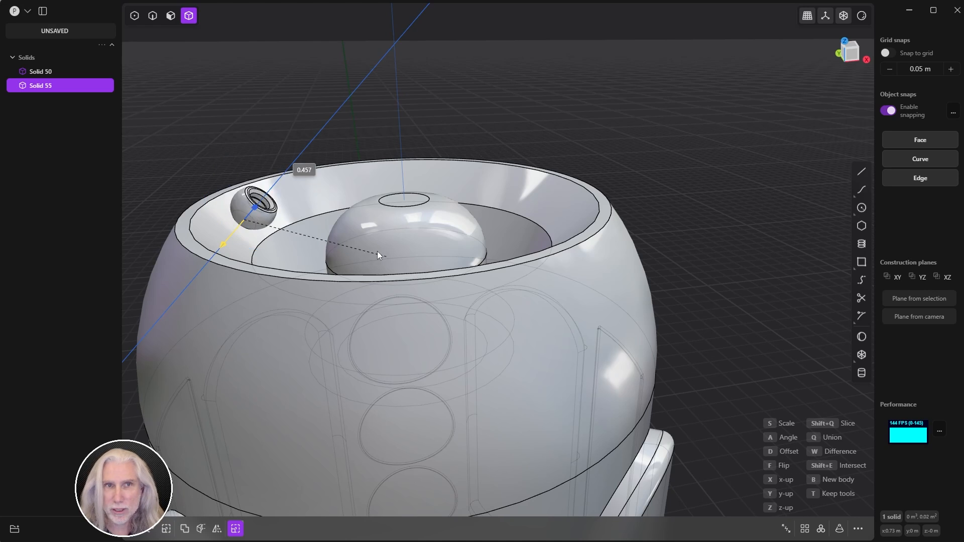
left_click(425, 248)
middle_click_drag(384, 266, 376, 239)
left_click_drag(240, 216, 241, 217)
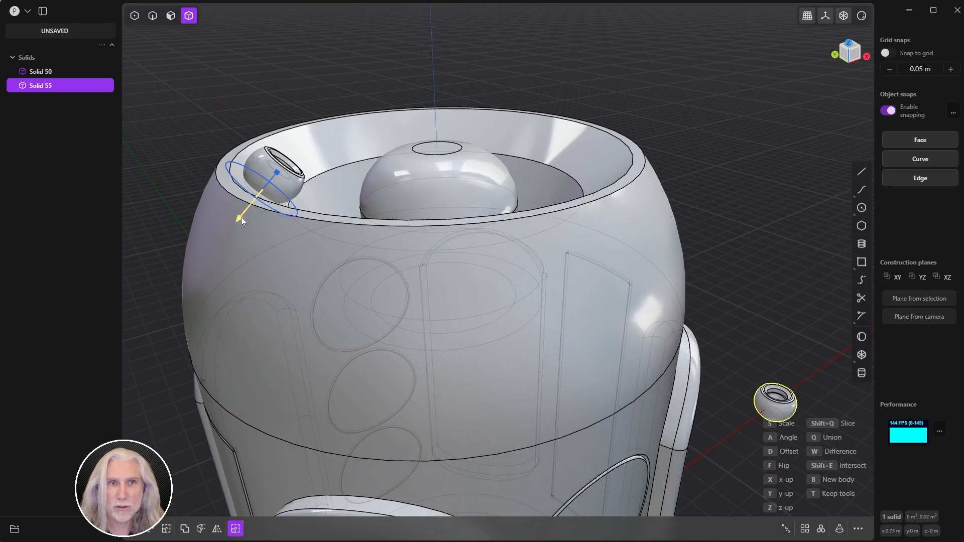
middle_click_drag(240, 217, 309, 242)
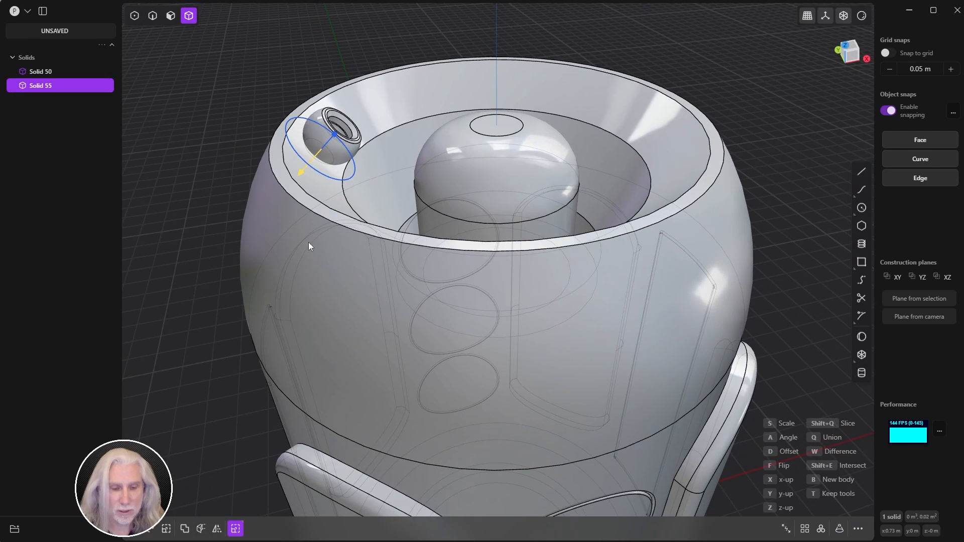
right_click(309, 244)
key("Escape")
scroll(592, 281, "down", 4)
middle_click_drag(590, 312, 619, 315)
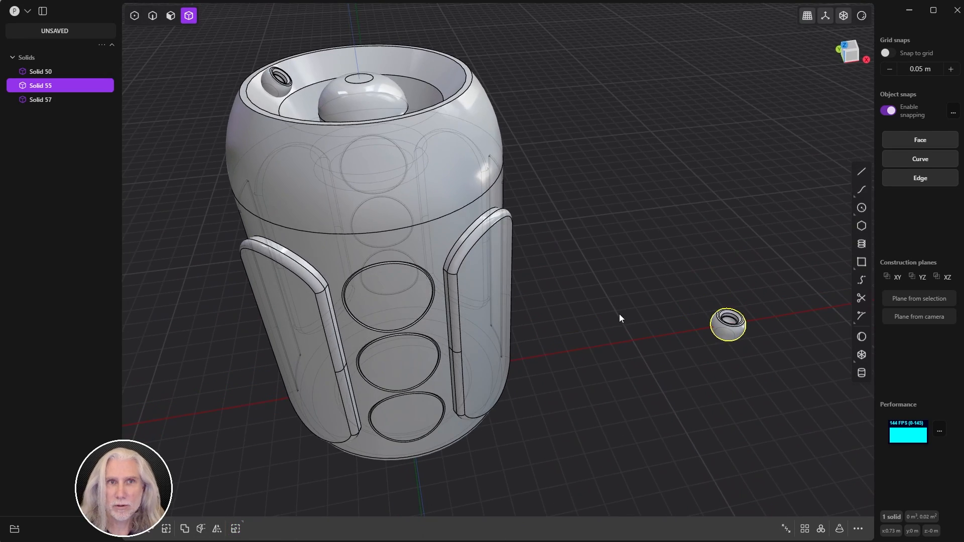
Step: Delete the original Solid 55 and select the placed copy Solid 57 on the rim
left_click(718, 403)
left_click(730, 336)
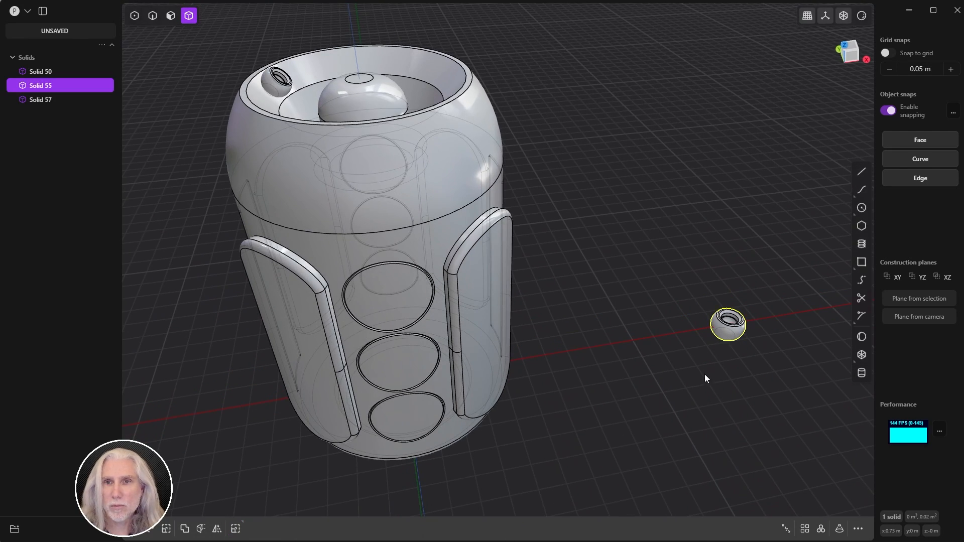
middle_click_drag(678, 363, 702, 380, "shift")
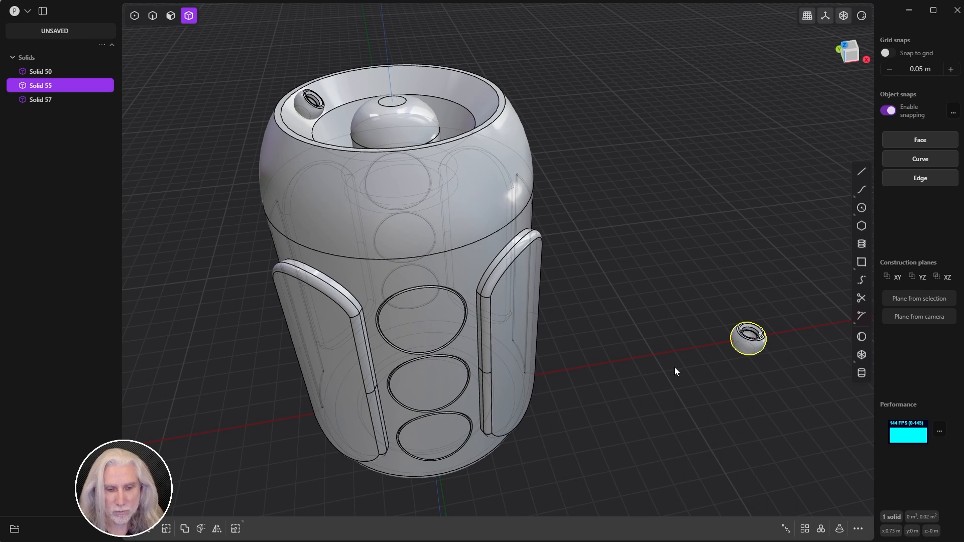
key("Delete")
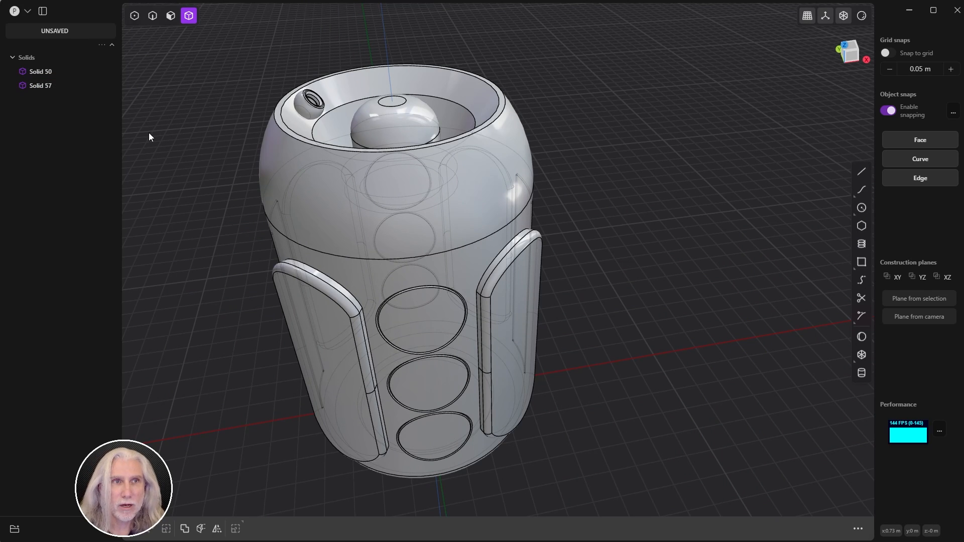
left_click(310, 107)
scroll(363, 89, "up", 6)
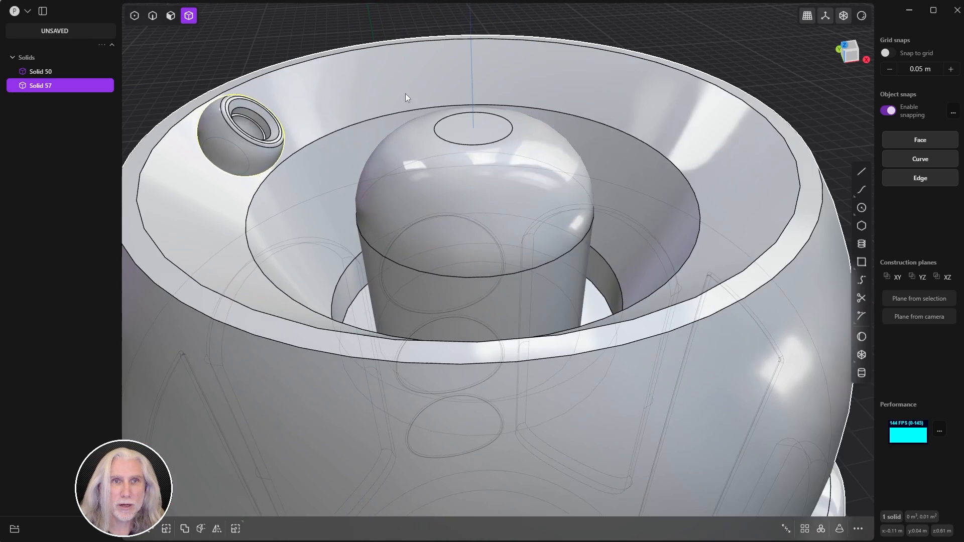
middle_click_drag(405, 93, 423, 204, "shift")
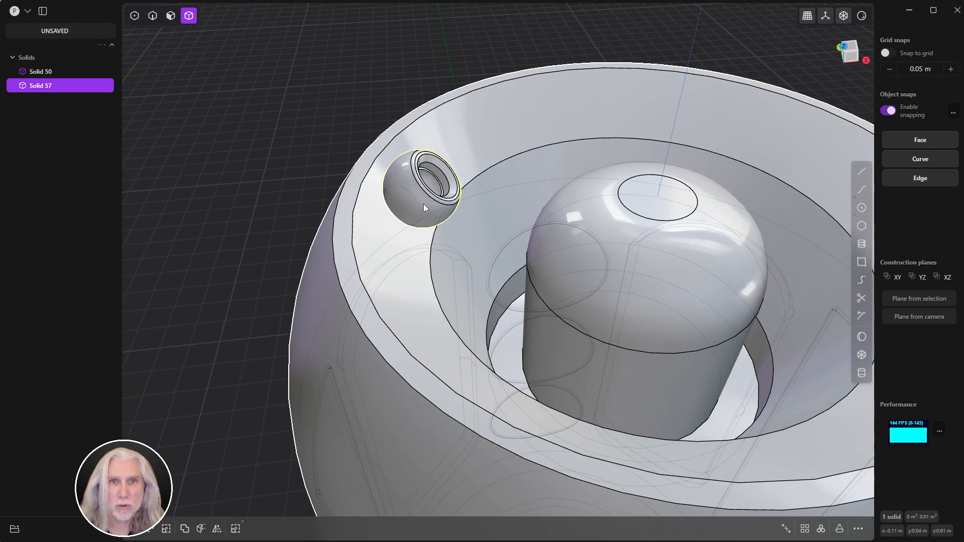
Step: Radially array the rim piece 13 times over 360° around the dome's top centre
left_click(820, 529)
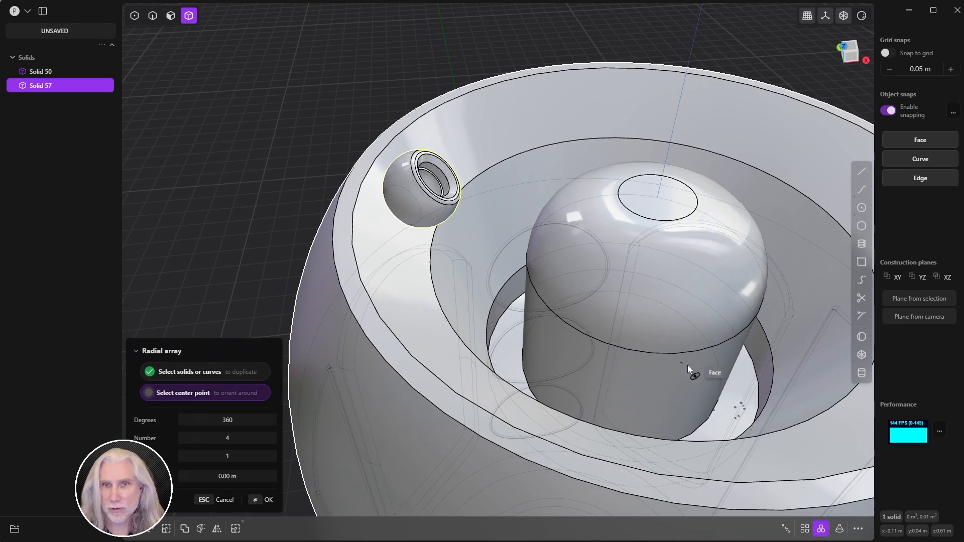
middle_click_drag(687, 366, 528, 240)
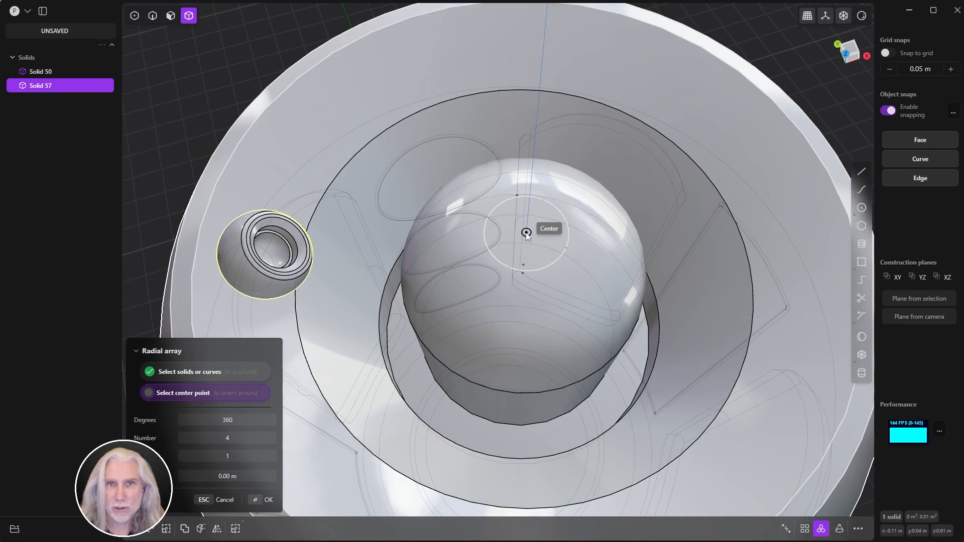
left_click(526, 232)
scroll(540, 236, "down", 3)
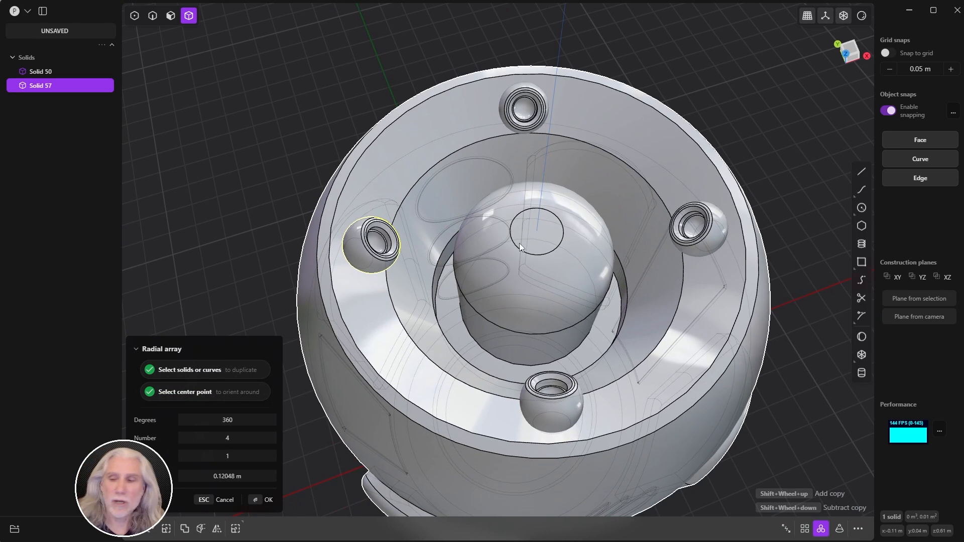
scroll(519, 243, "up", 6, "shift")
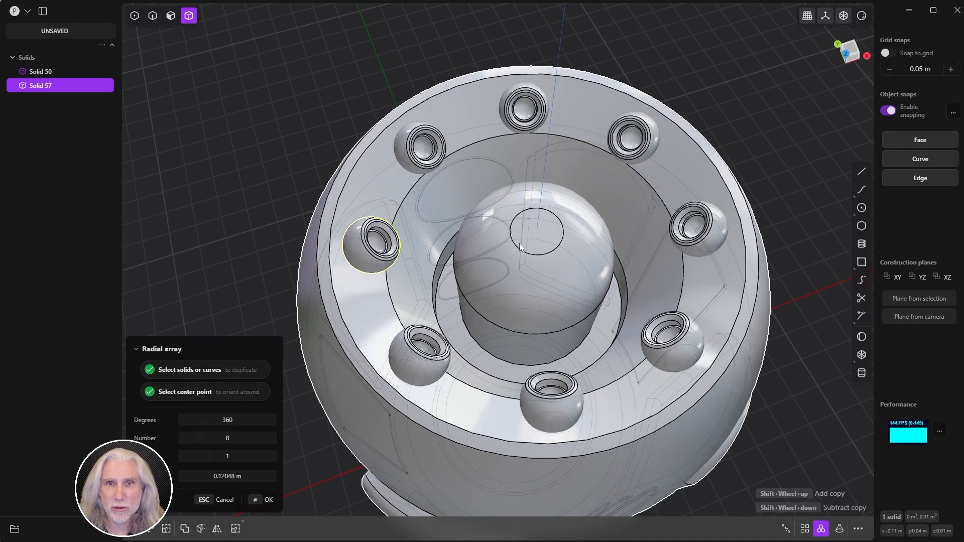
scroll(519, 243, "up", 3, "shift")
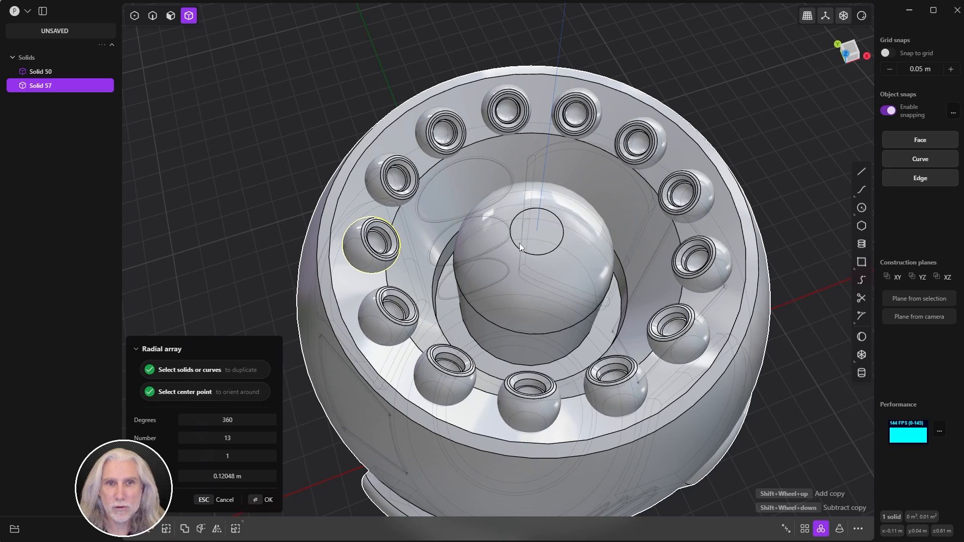
middle_click_drag(519, 243, 604, 379)
key("Return")
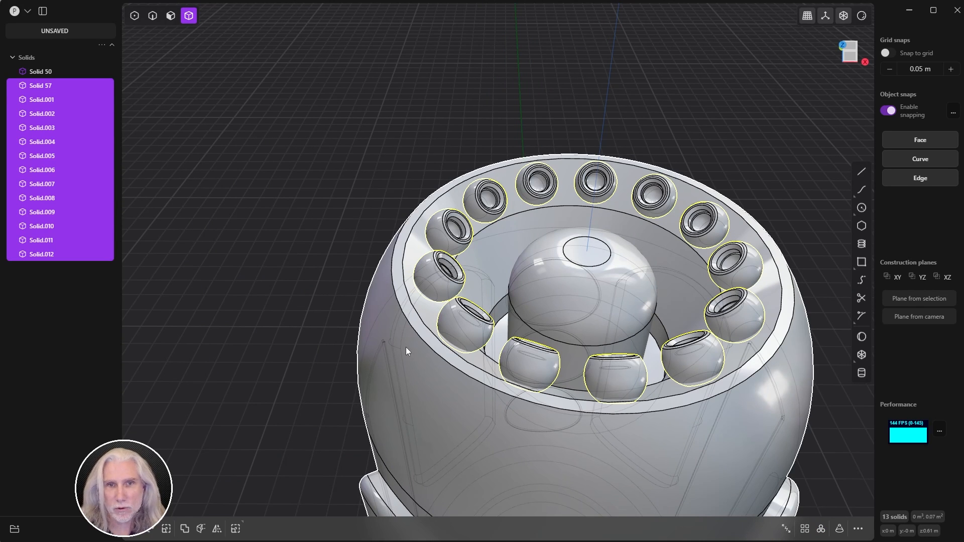
Step: Union Solid 50 with all 13 rim pieces into a single solid
left_click(49, 73, "shift")
scroll(351, 146, "down", 3)
middle_click_drag(351, 146, 336, 92, "shift")
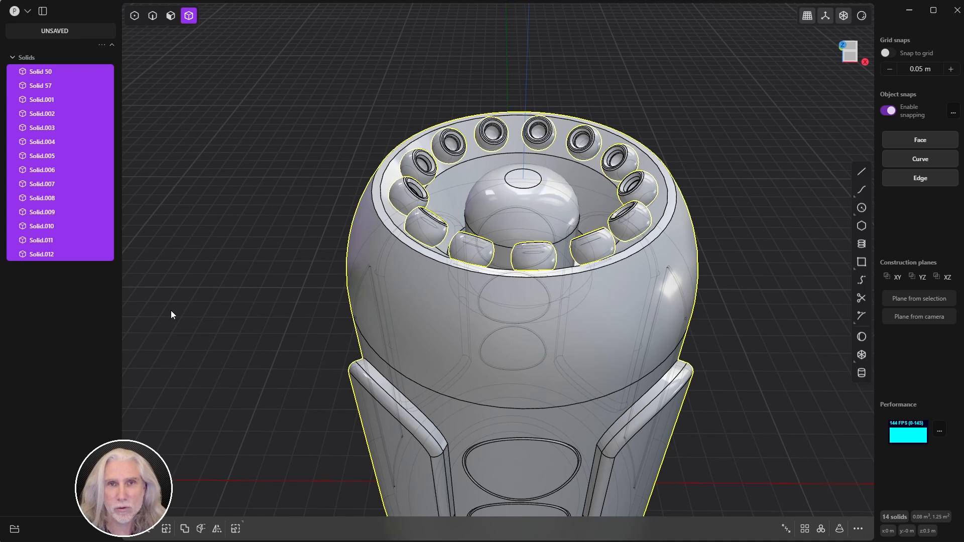
key("q")
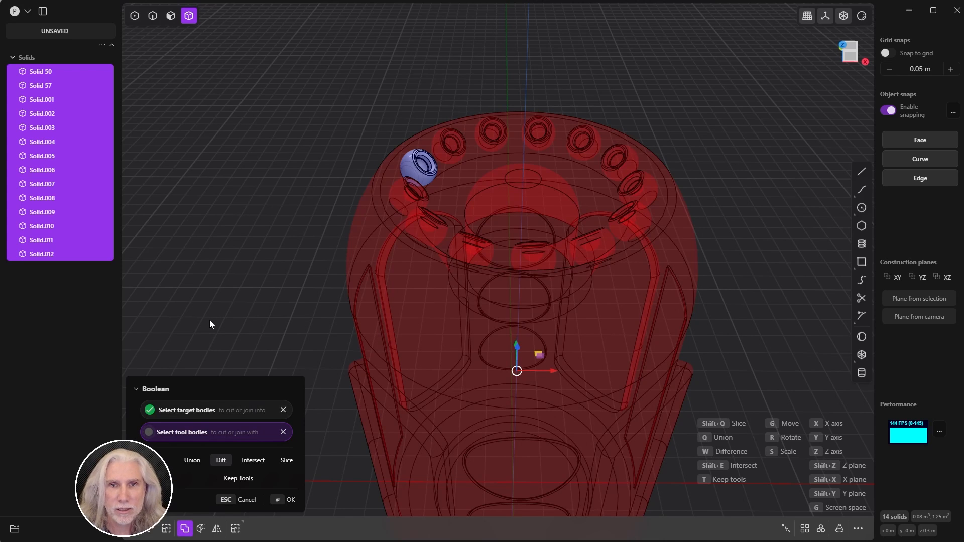
key("q")
left_click(279, 500)
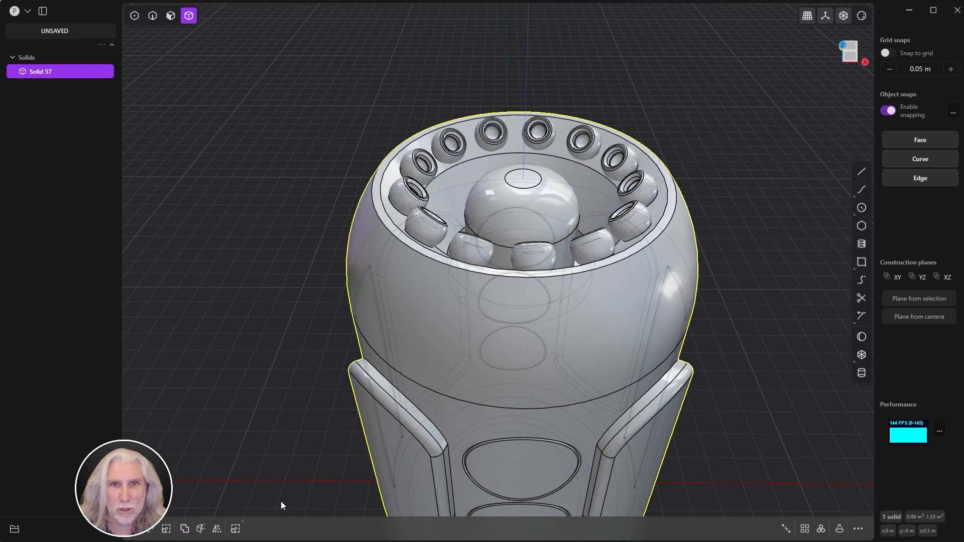
Step: Deselect and orbit around the merged model to inspect the dome and socket ring
left_click(261, 310)
scroll(261, 307, "down", 3)
middle_click_drag(248, 294, 386, 349)
scroll(443, 304, "up", 3)
middle_click_drag(468, 291, 463, 227)
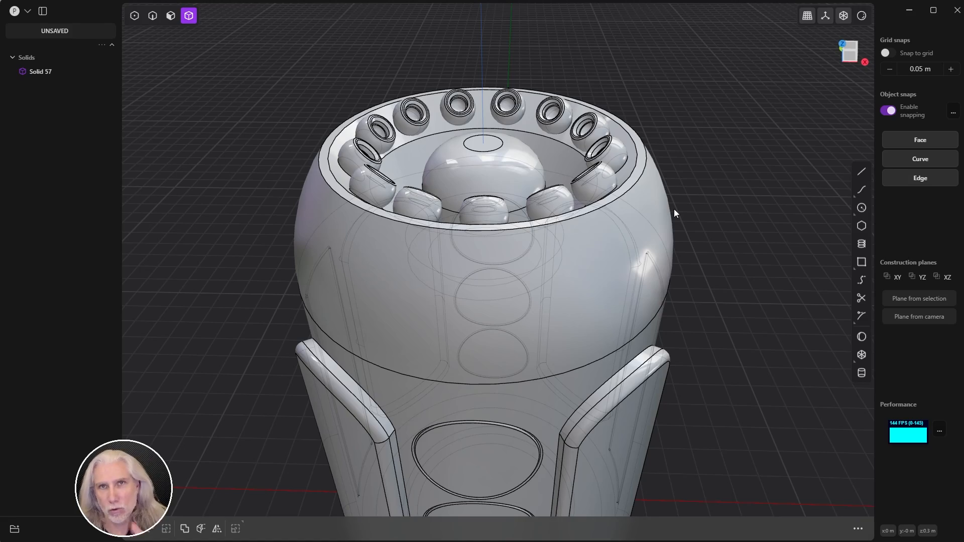
middle_click_drag(731, 181, 709, 105, "shift")
scroll(709, 104, "down", 6)
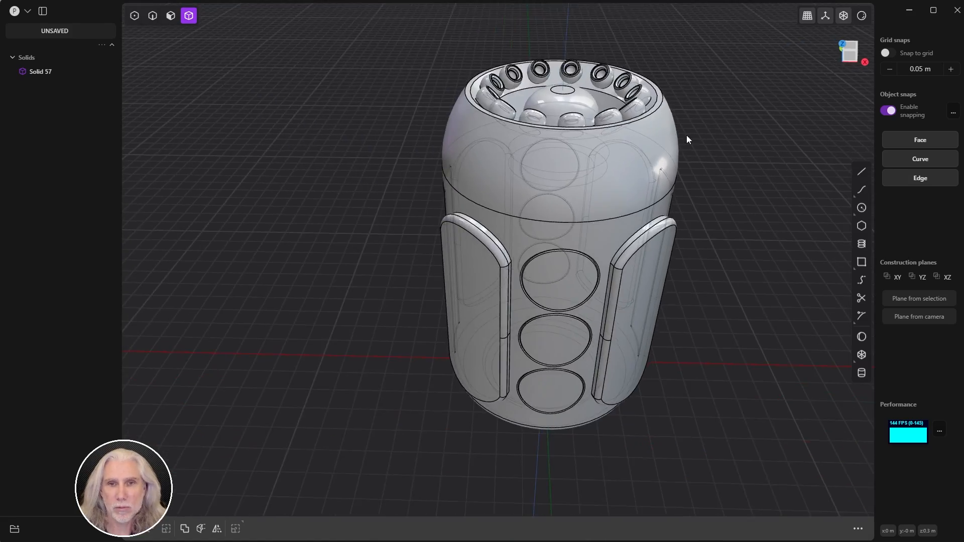
middle_click_drag(680, 210, 592, 231, "shift")
middle_click_drag(591, 231, 526, 258)
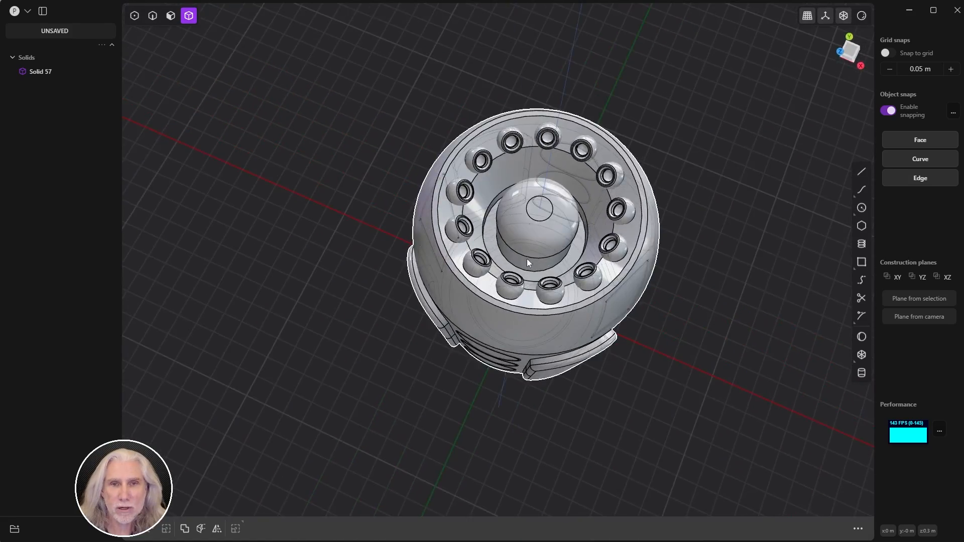
scroll(526, 258, "up", 10)
middle_click_drag(583, 221, 668, 261)
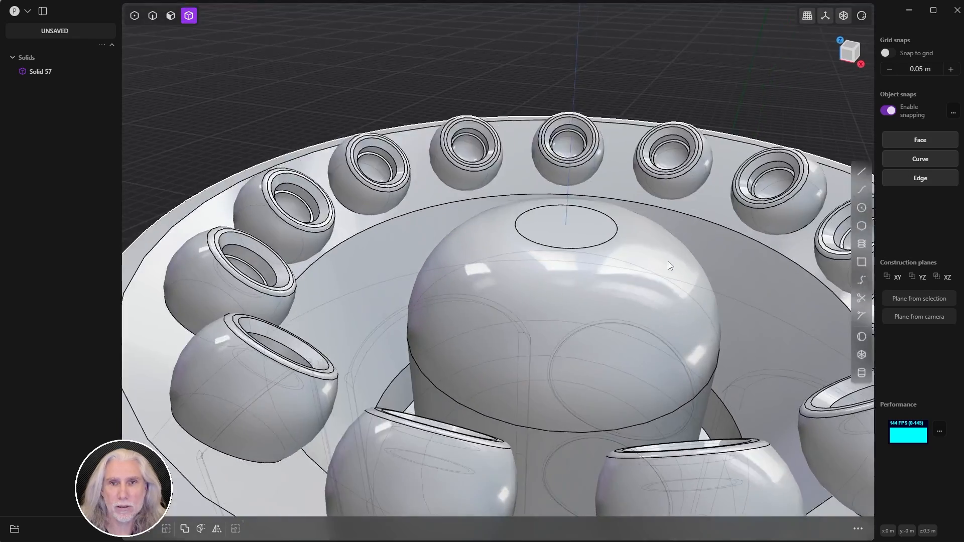
scroll(520, 252, "down", 6)
middle_click_drag(520, 252, 568, 201)
Step: Offset the dome's flat top face down to about -0.027 m
left_click(551, 224)
key("3")
left_click(555, 227)
left_click_drag(557, 198, 555, 229)
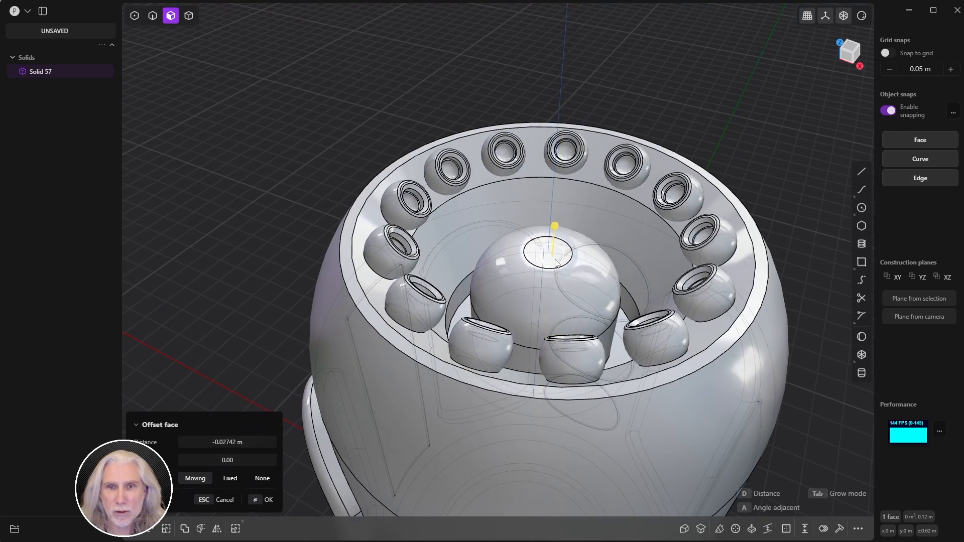
middle_click_drag(556, 228, 567, 168)
right_click(547, 273)
Step: Inset the recessed top by about 0.007 m and push the inner circle down into a hole
scroll(568, 167, "up", 3)
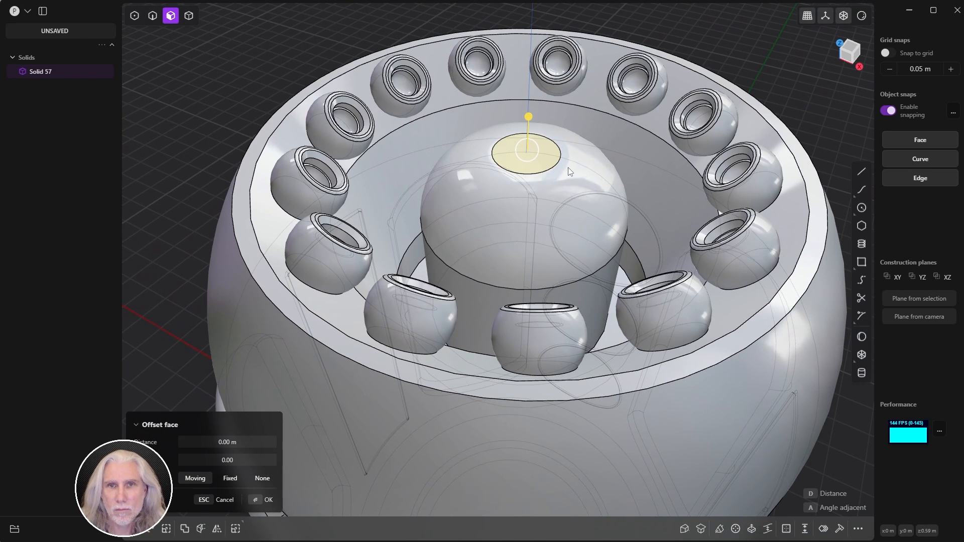
key("o")
key("d")
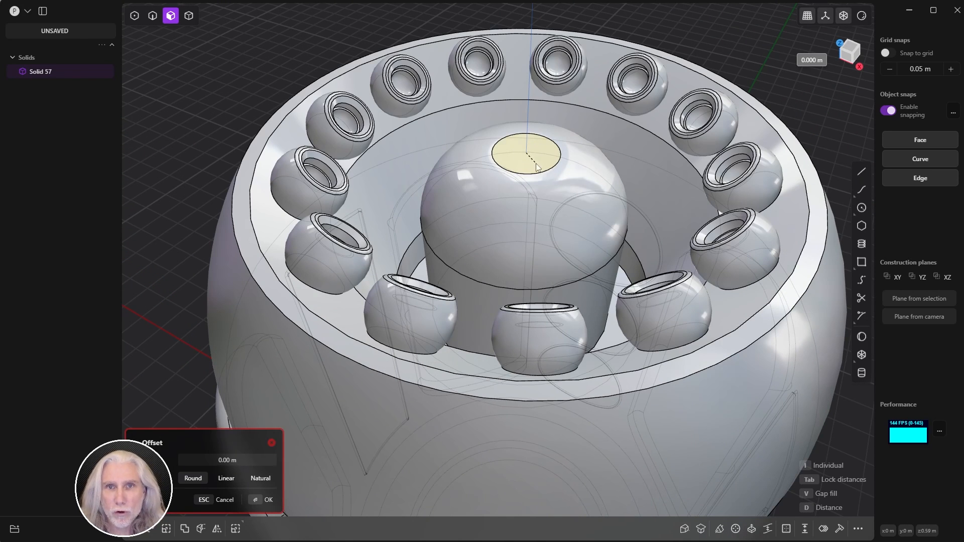
left_click(564, 171)
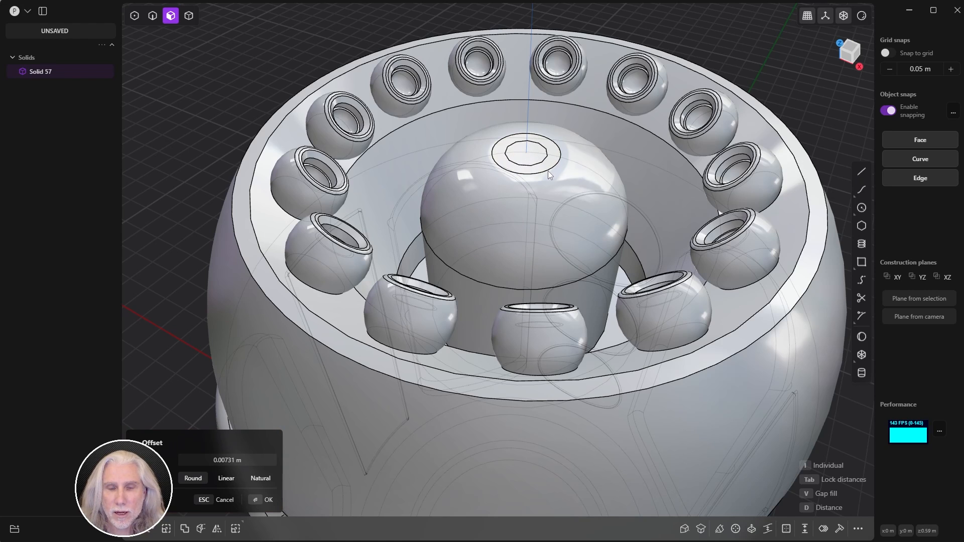
right_click(547, 172)
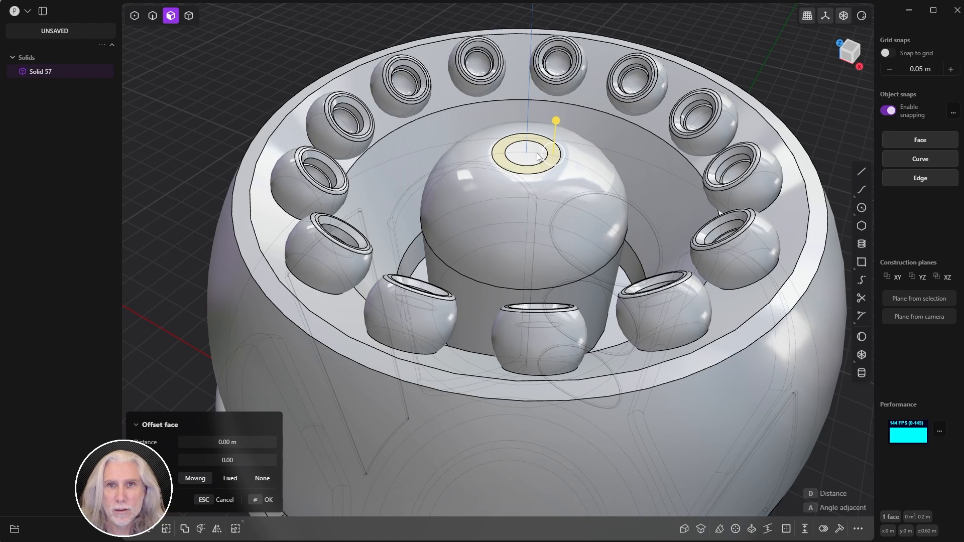
left_click_drag(526, 122, 522, 170)
right_click(522, 170)
Step: Fillet the hole's rim edge by about 0.004 m
left_click(533, 142)
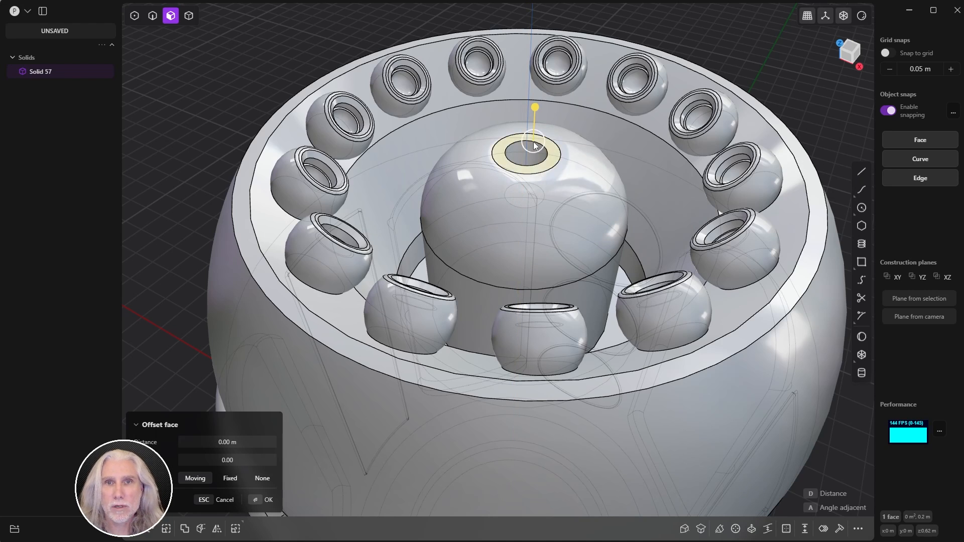
key("2")
left_click(509, 144)
key("f")
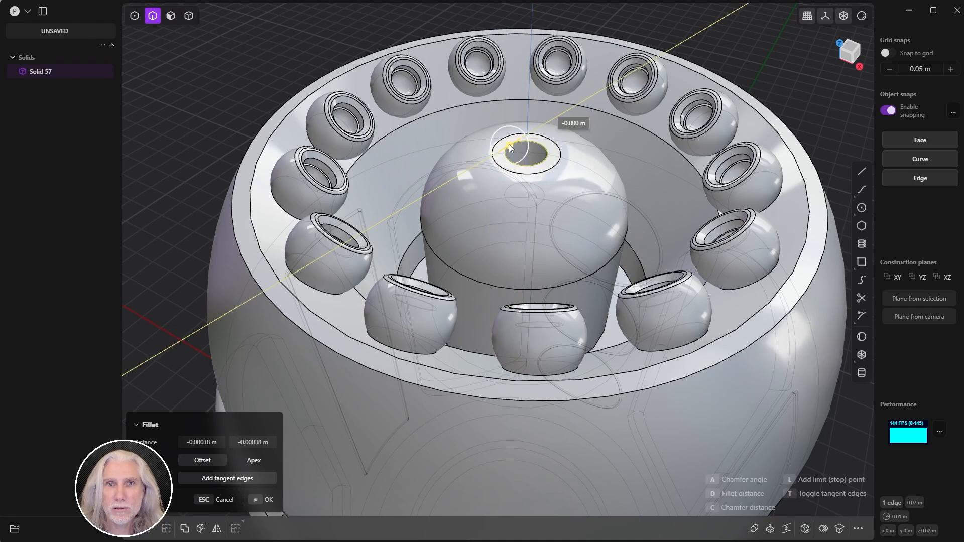
left_click_drag(508, 144, 506, 150)
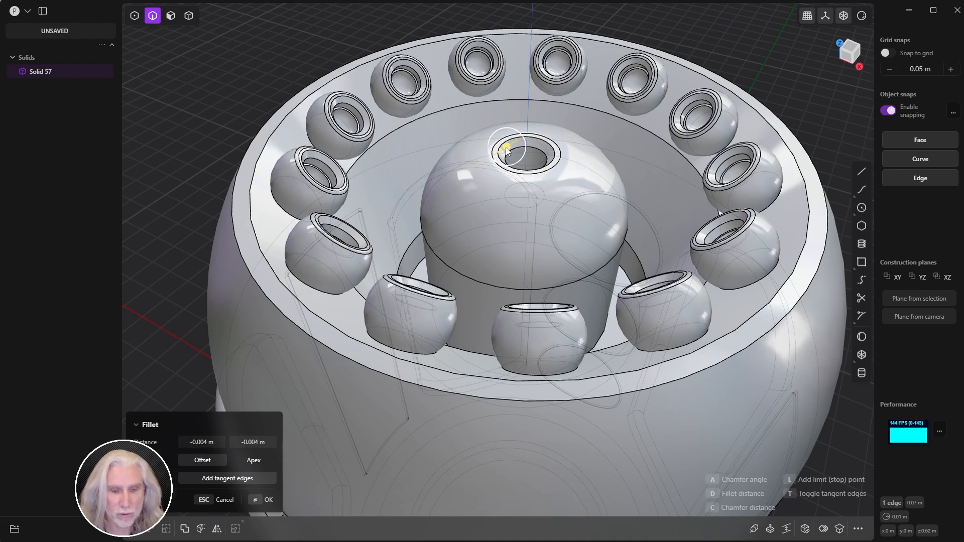
right_click(506, 150)
left_click(167, 254)
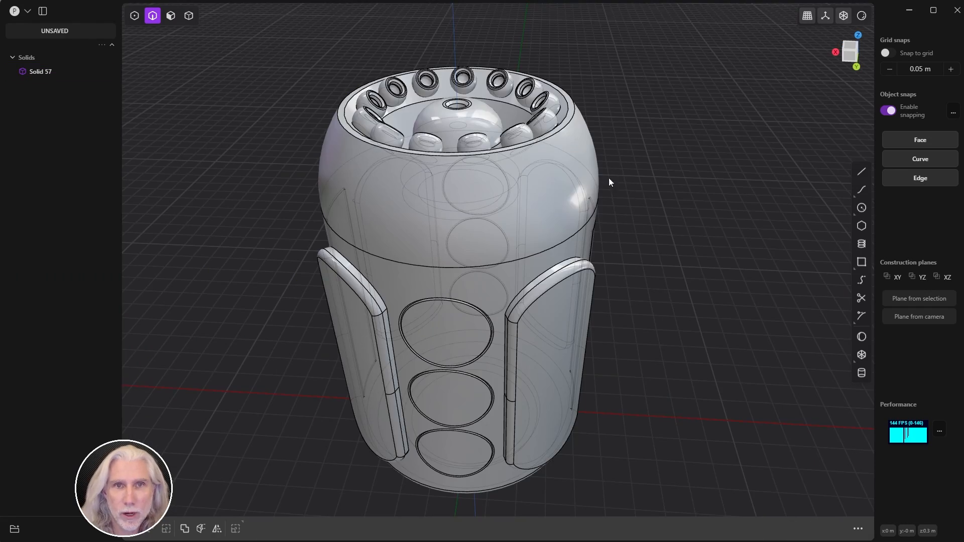
middle_click_drag(609, 179, 536, 256)
scroll(517, 194, "up", 5)
middle_click_drag(516, 195, 481, 177)
scroll(465, 215, "down", 5)
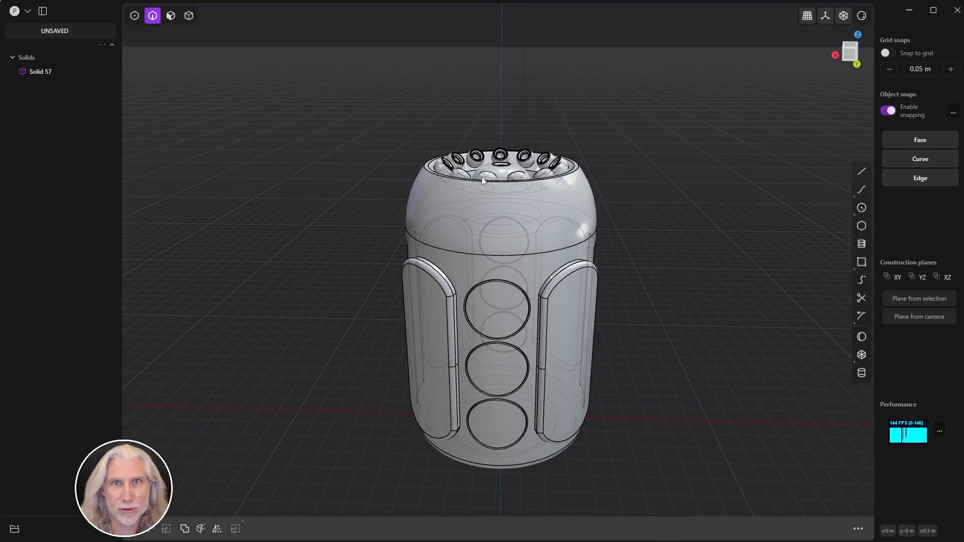
Step: Try a pipe along both the dome seam and the bottom ring edge, then cancel it
middle_click_drag(607, 273, 648, 169)
middle_click_drag(609, 194, 667, 180, "shift")
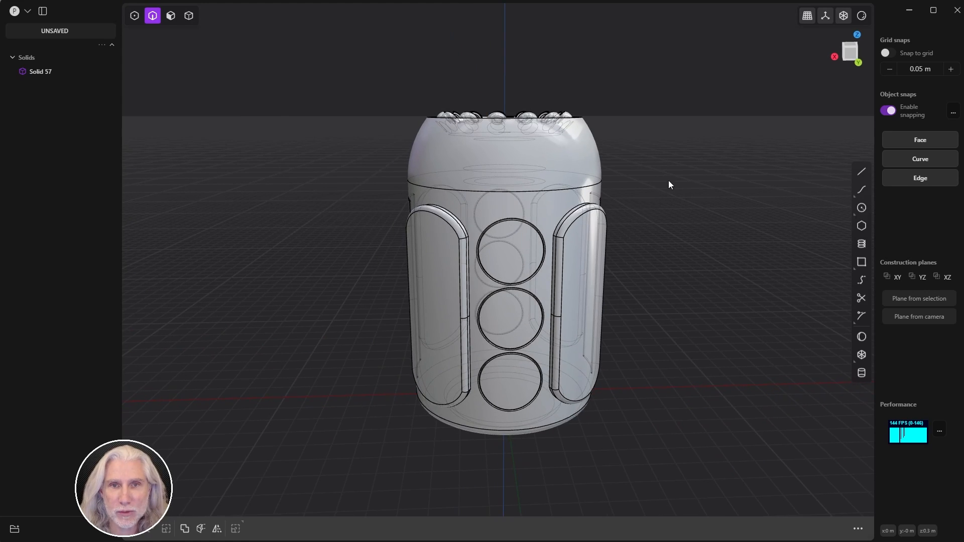
left_click(519, 189)
key("f")
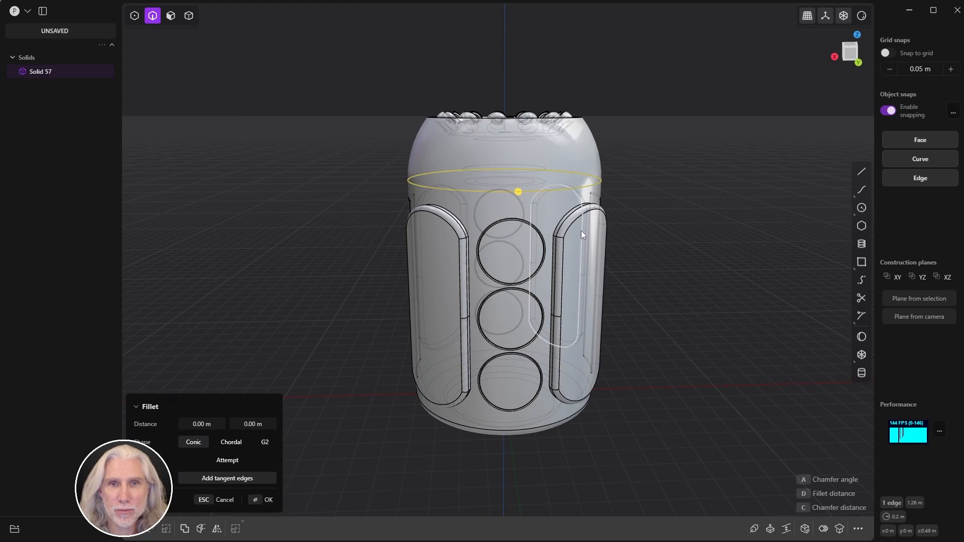
middle_click_drag(581, 230, 497, 211)
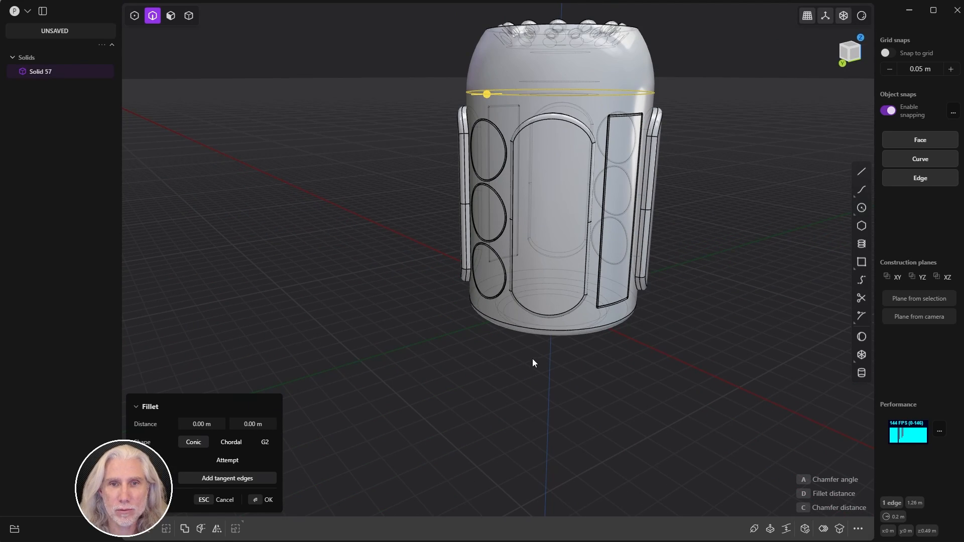
left_click(530, 327)
middle_click_drag(529, 330, 694, 313)
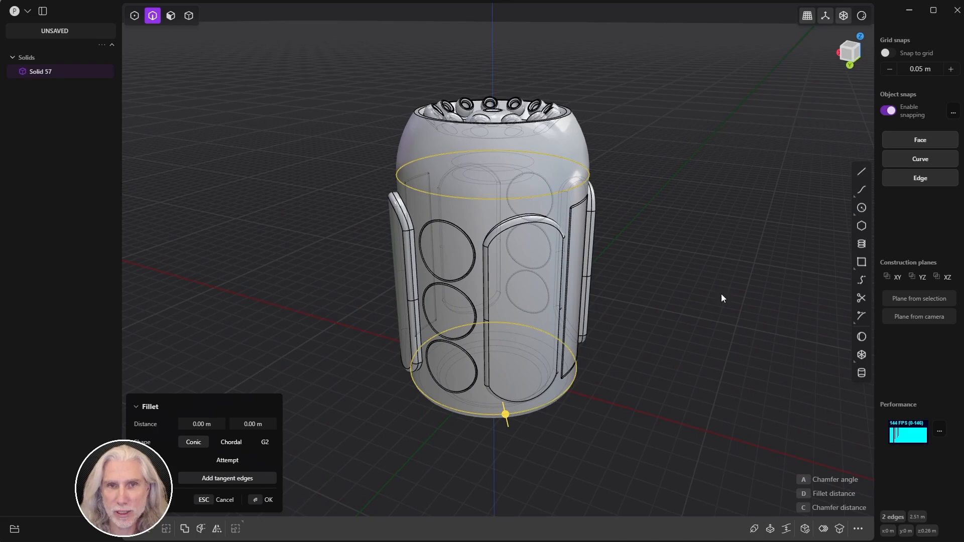
key("p")
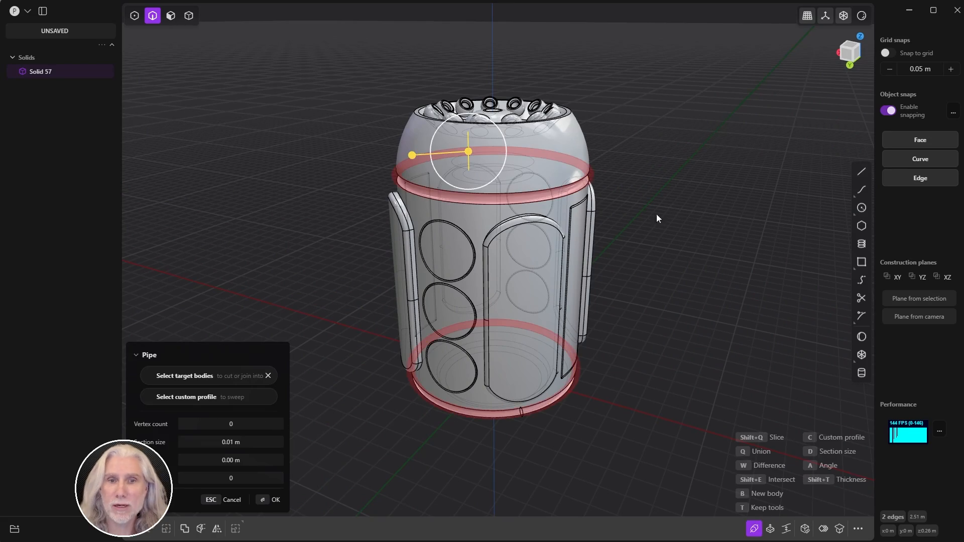
middle_click_drag(656, 215, 645, 239)
scroll(582, 192, "up", 5)
middle_click_drag(582, 192, 539, 167)
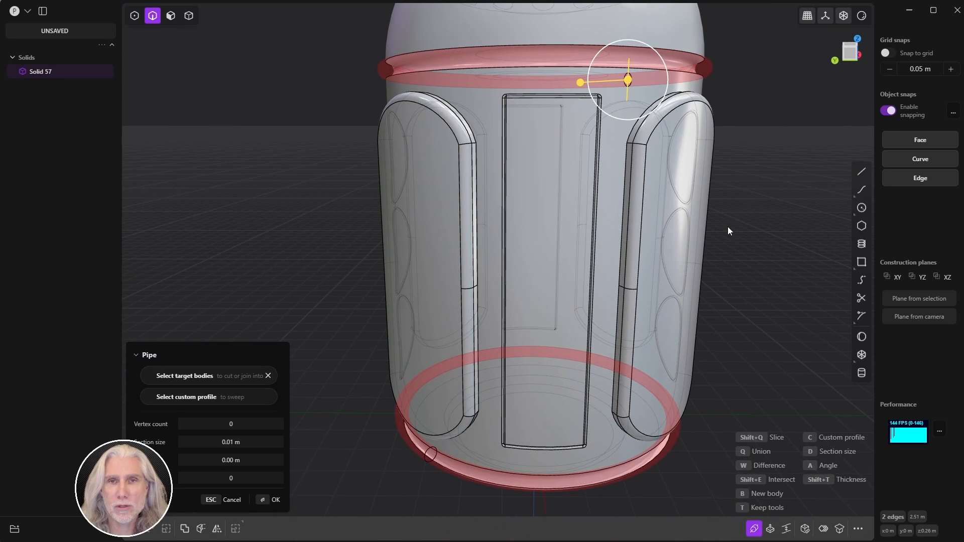
key("Escape")
key("Escape")
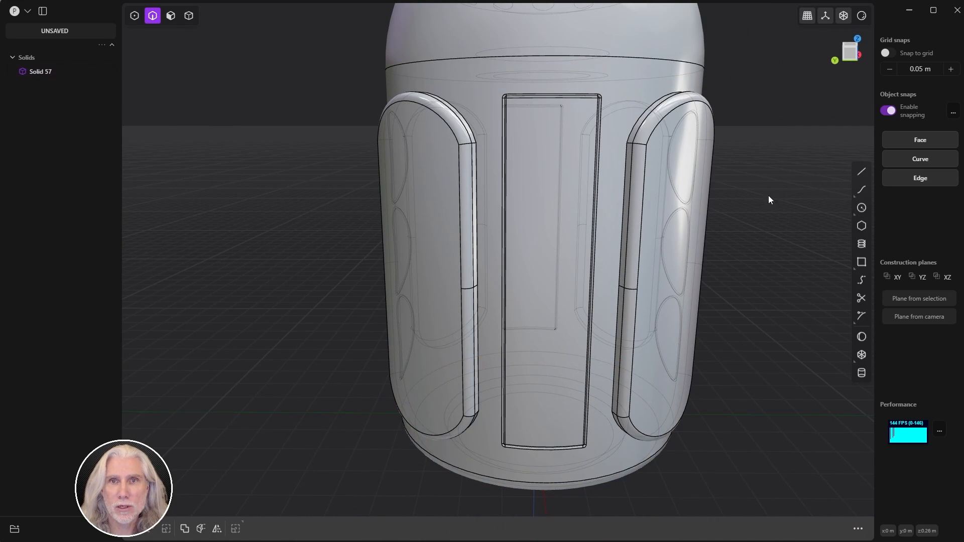
Step: Run a pipe along only the top dome seam, toggling between add and cut modes
left_click(632, 68)
key("f")
middle_click_drag(633, 56, 559, 202)
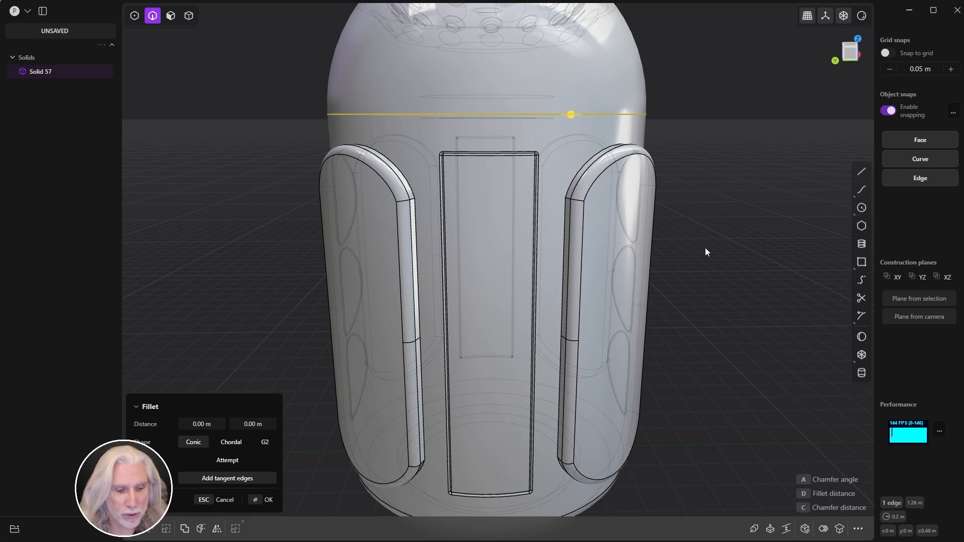
key("p")
middle_click_drag(773, 175, 654, 252)
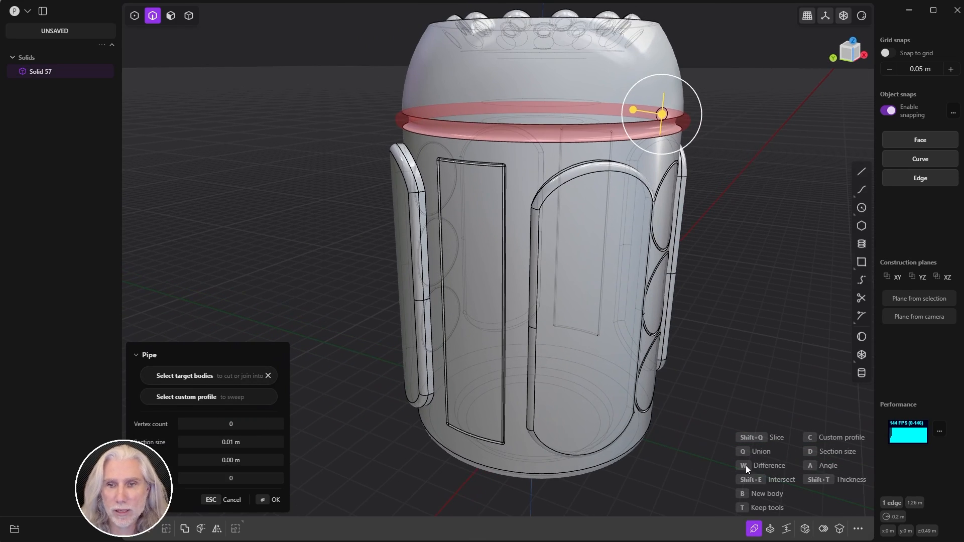
key("q")
middle_click_drag(773, 302, 758, 285)
key("w")
middle_click_drag(762, 335, 761, 286)
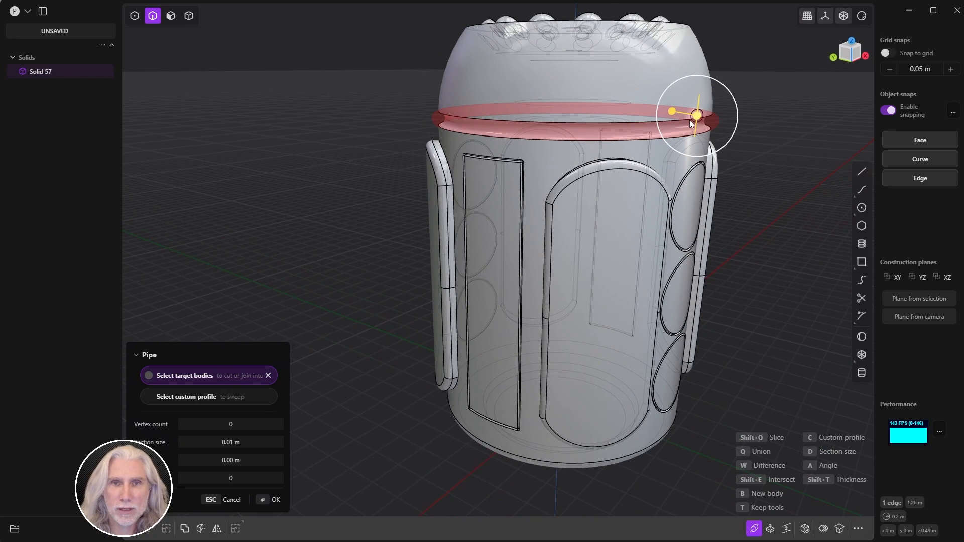
Step: Set the pipe section size to 0.015 m and commit the seam pipe
left_click_drag(232, 442, 242, 442)
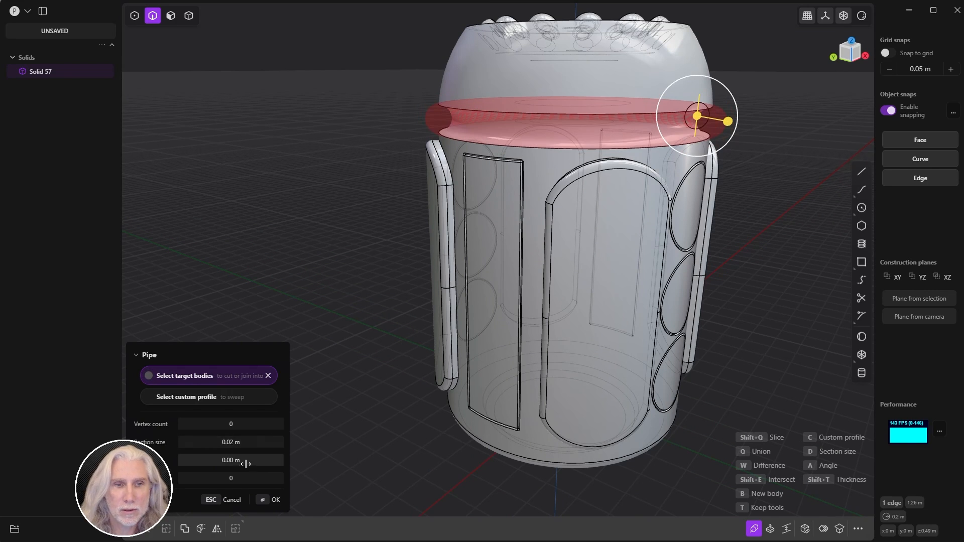
left_click(243, 442)
type(".015")
key("Return")
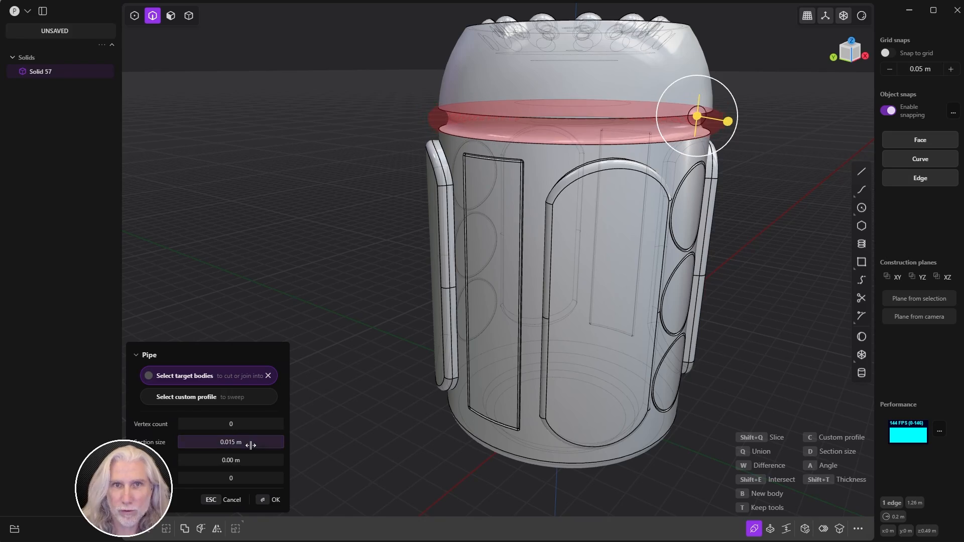
middle_click_drag(600, 251, 663, 292)
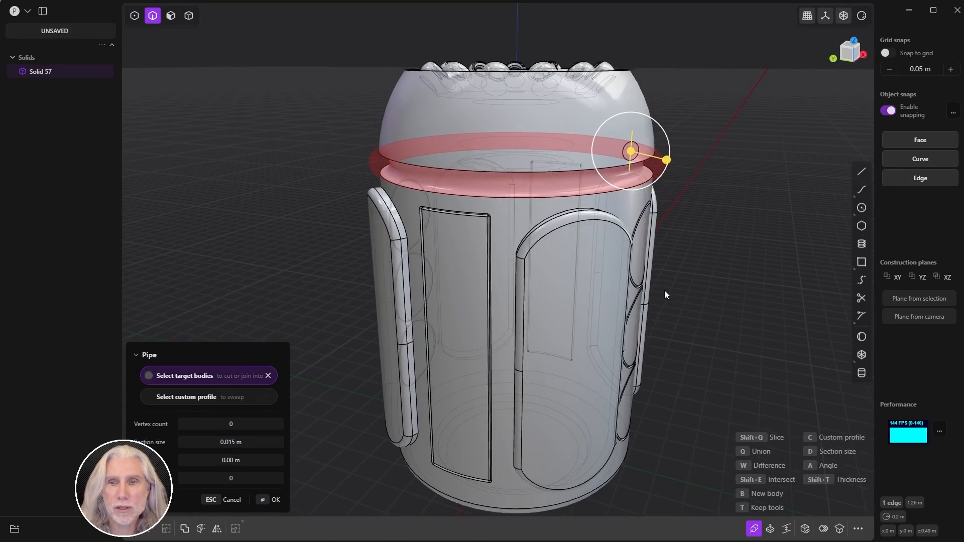
left_click(276, 499)
middle_click_drag(310, 460, 357, 224)
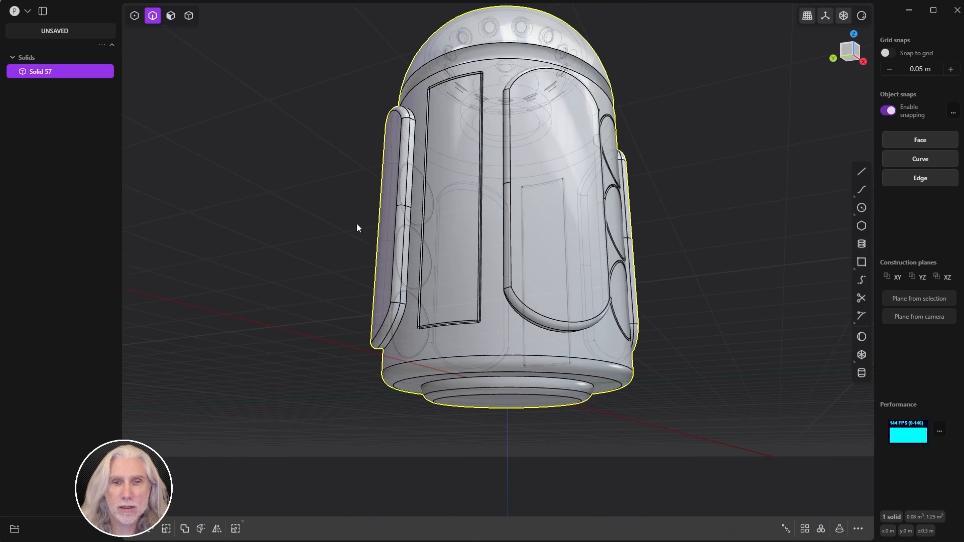
Step: Select the canister's bottom circular edge and start a Pipe along it
left_click(508, 354)
key("f")
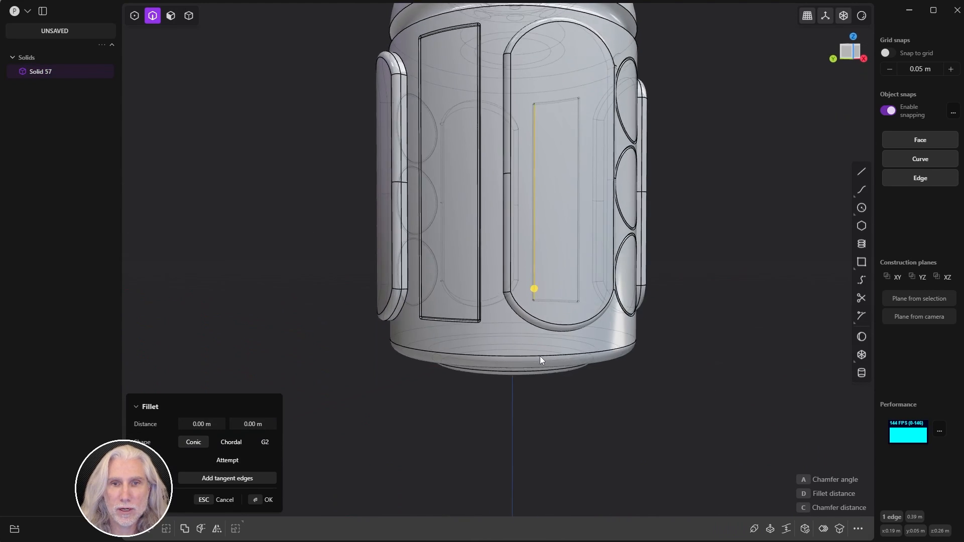
middle_click_drag(540, 356, 545, 389)
left_click(538, 354)
key("p")
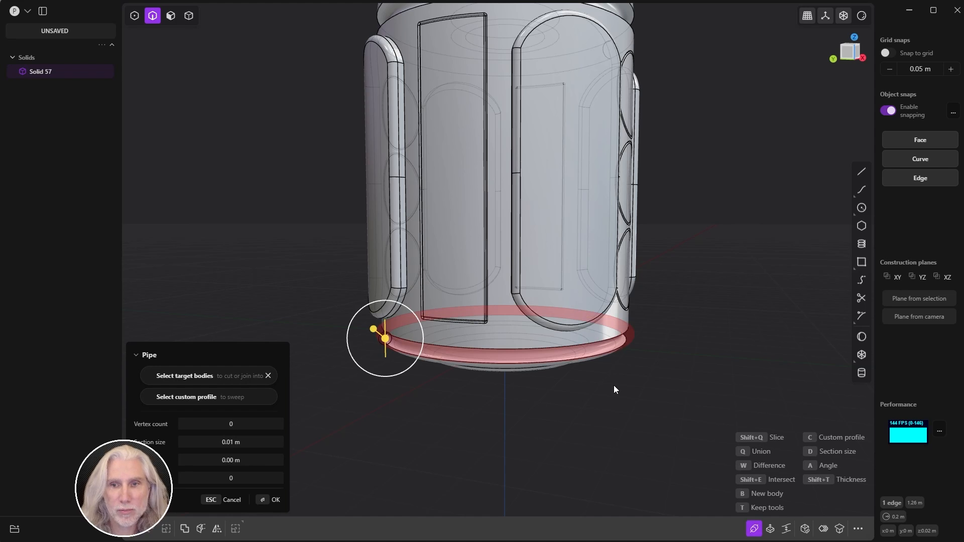
middle_click_drag(616, 384, 461, 418)
scroll(547, 369, "up", 3)
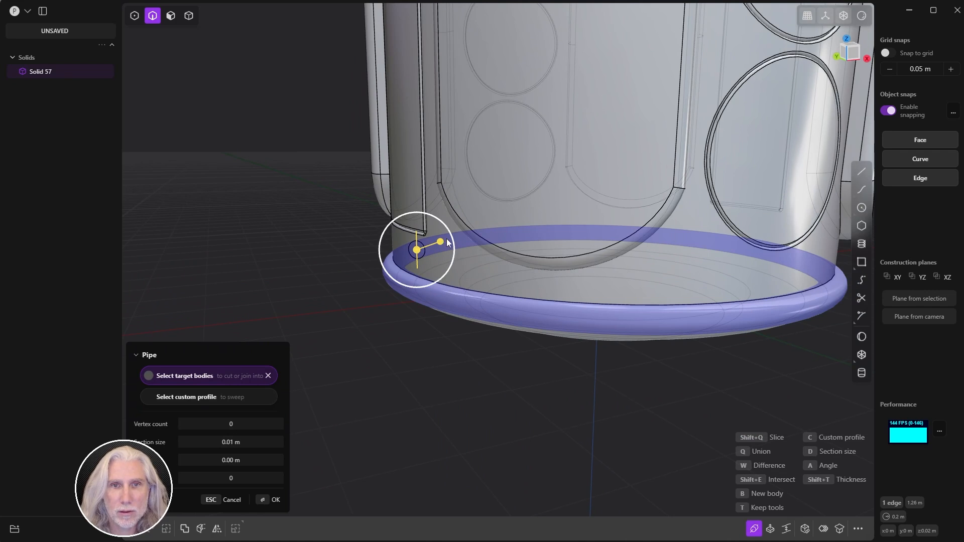
Step: Set the pipe angle to about -2.83 and the section to 0.0123 m, then commit the ring
mouse_move(454, 247)
left_mouse_down()
mouse_move(473, 242)
mouse_move(438, 245)
left_mouse_up()
mouse_move(429, 295)
middle_mouse_down()
mouse_move(439, 243)
mouse_move(432, 284)
middle_mouse_up()
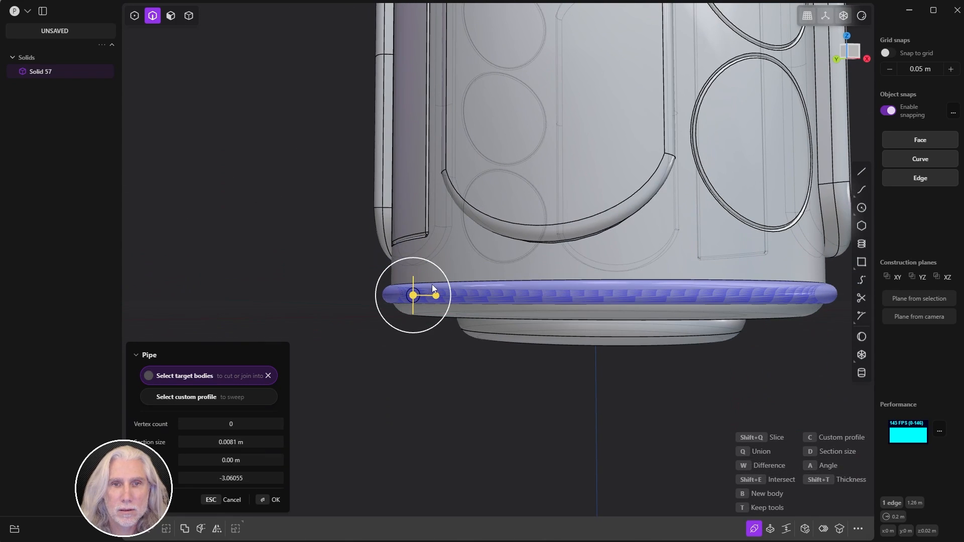
left_click_drag(434, 293, 441, 294)
middle_click_drag(441, 294, 507, 286)
middle_click_drag(619, 404, 586, 401)
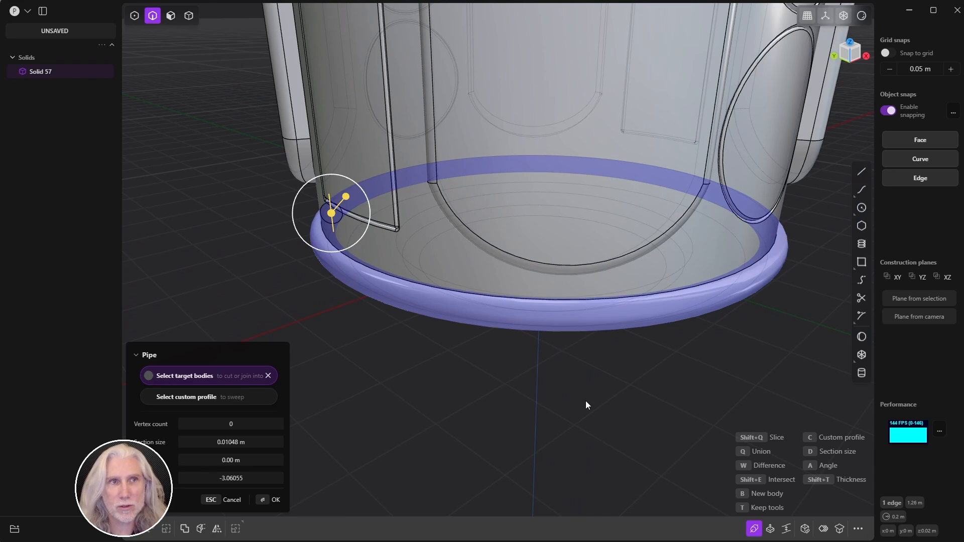
middle_click_drag(447, 217, 457, 317)
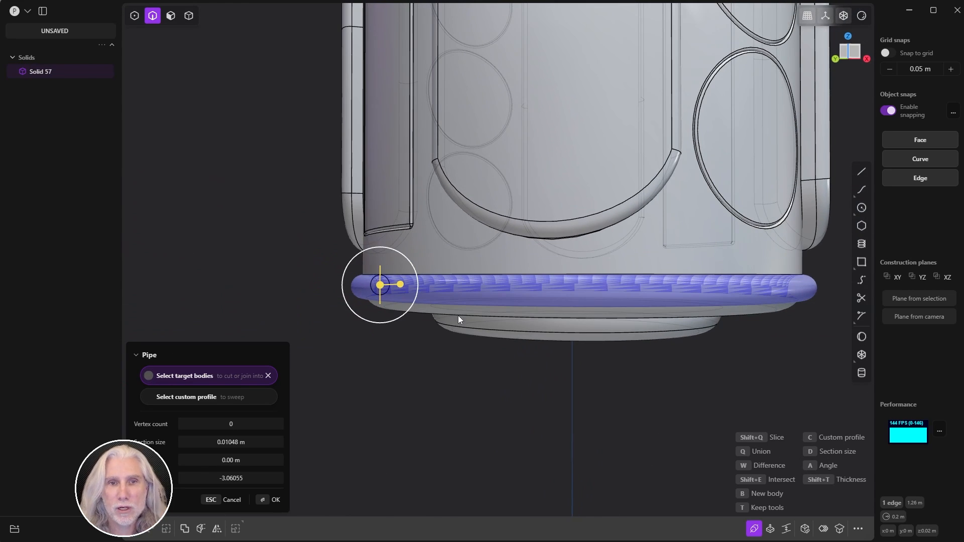
left_click_drag(400, 284, 405, 284)
left_click(263, 499)
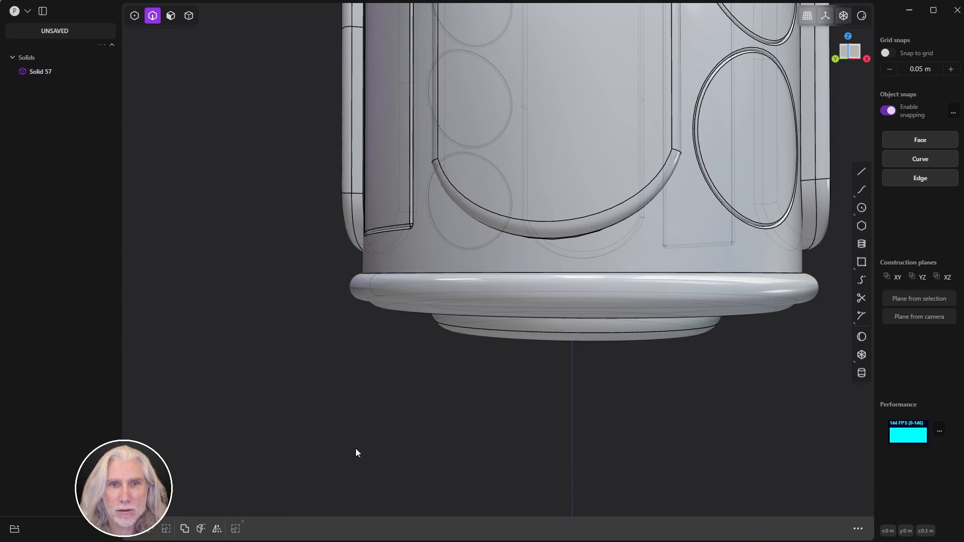
scroll(386, 381, "down", 5)
middle_click_drag(386, 381, 445, 270)
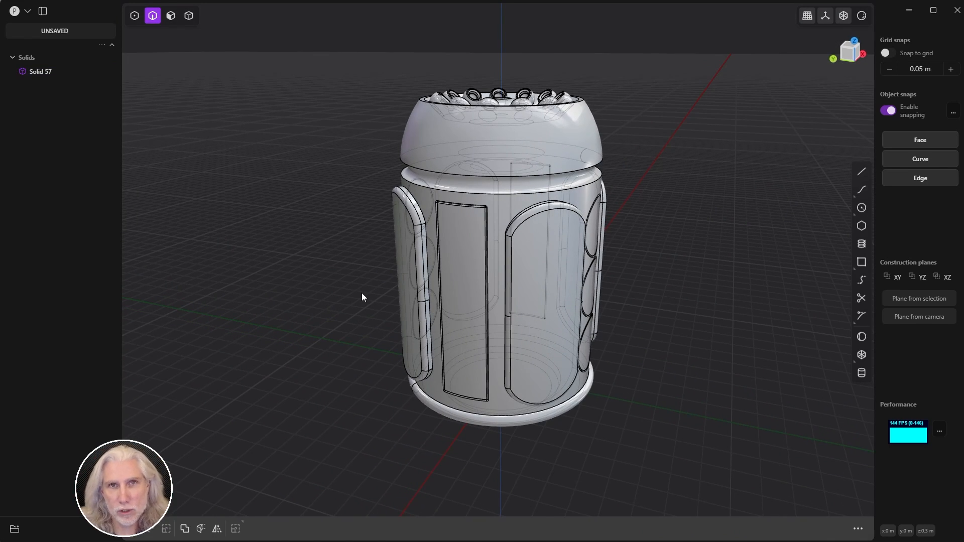
Step: Save a STEP export of Solid 57 to the Desktop named Power Cell
left_click(27, 11)
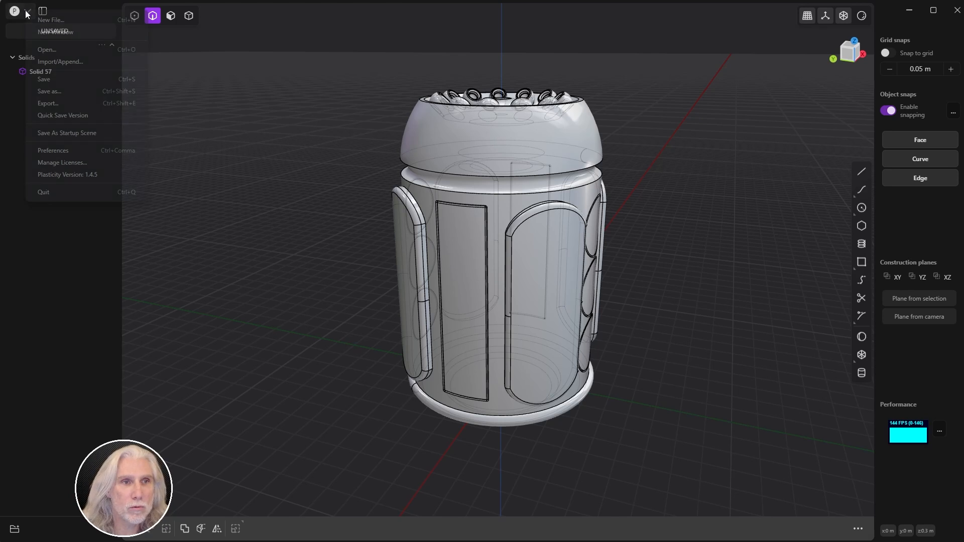
left_click(57, 106)
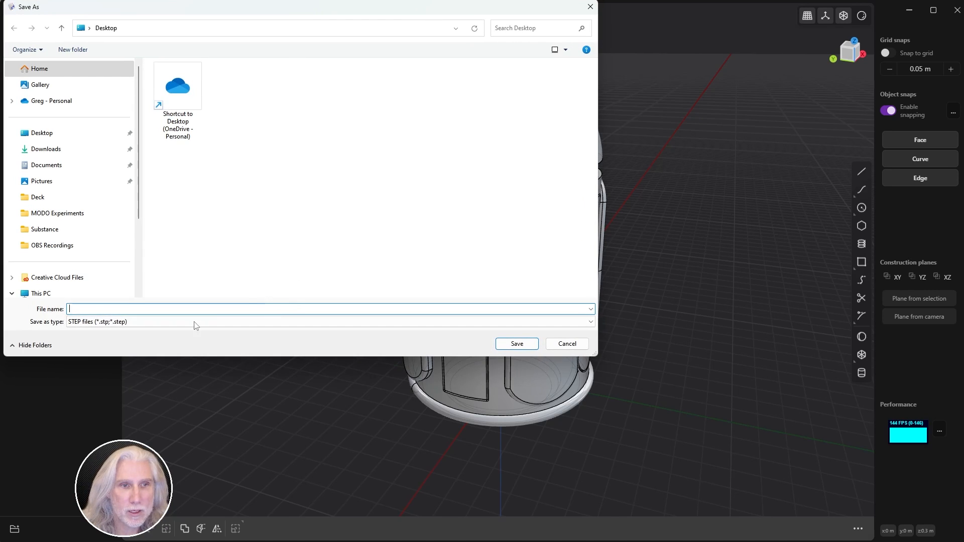
left_click(194, 321)
left_click(177, 308)
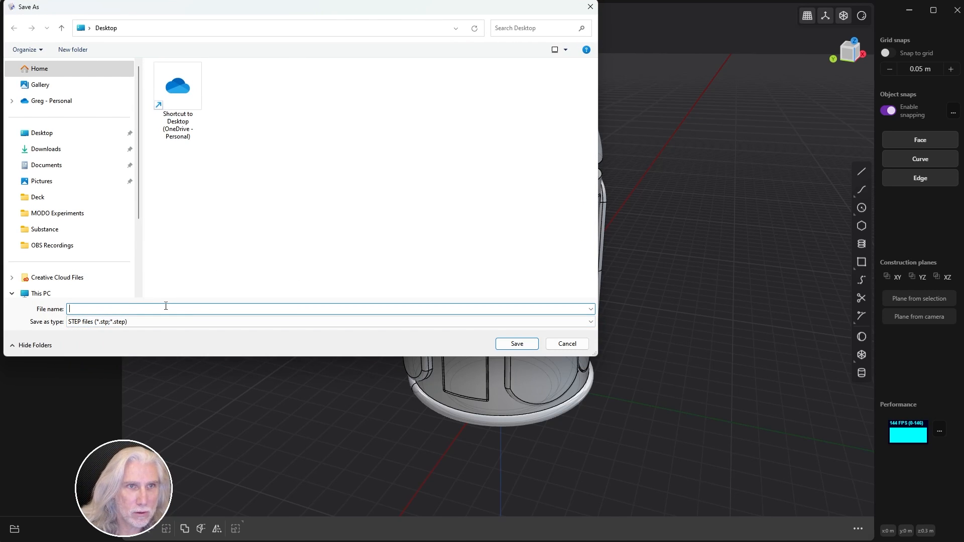
type("Power")
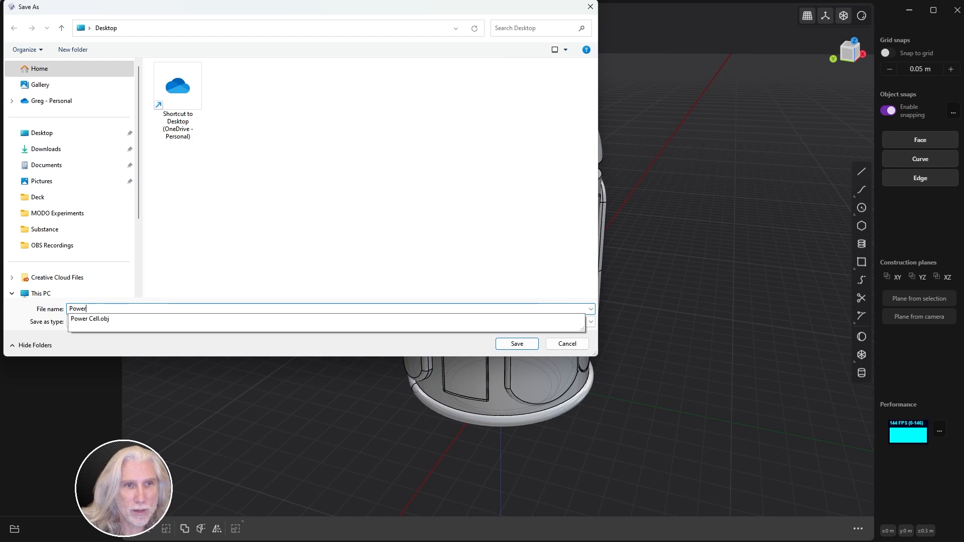
type(" Cell.obj")
key("Return")
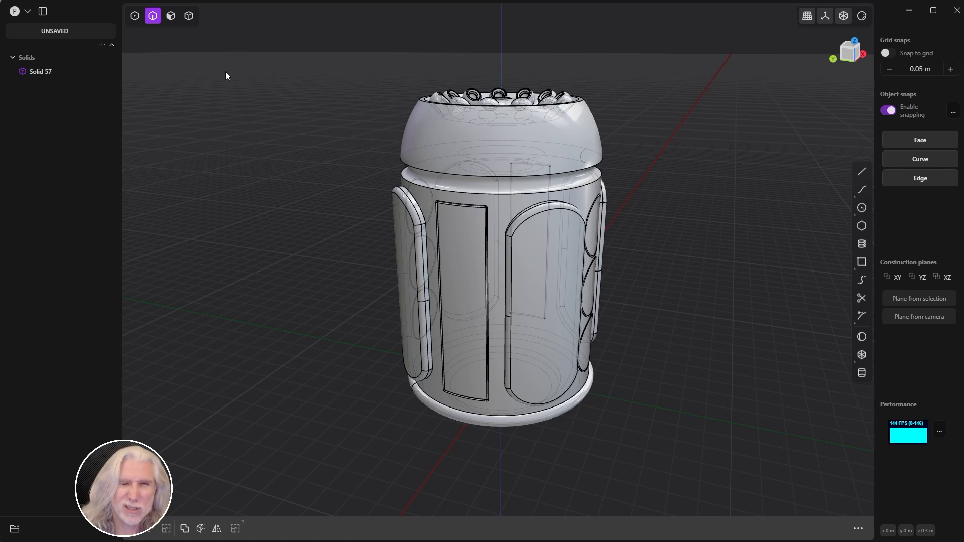
Step: Export as Wavefront OBJ over the existing Power Cell.obj, confirming the replacement
left_click(27, 11)
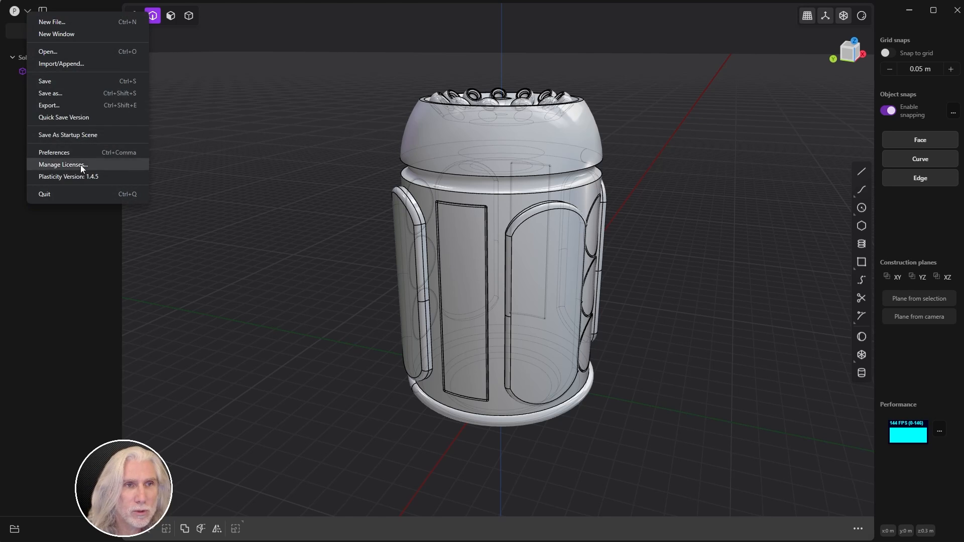
left_click(56, 105)
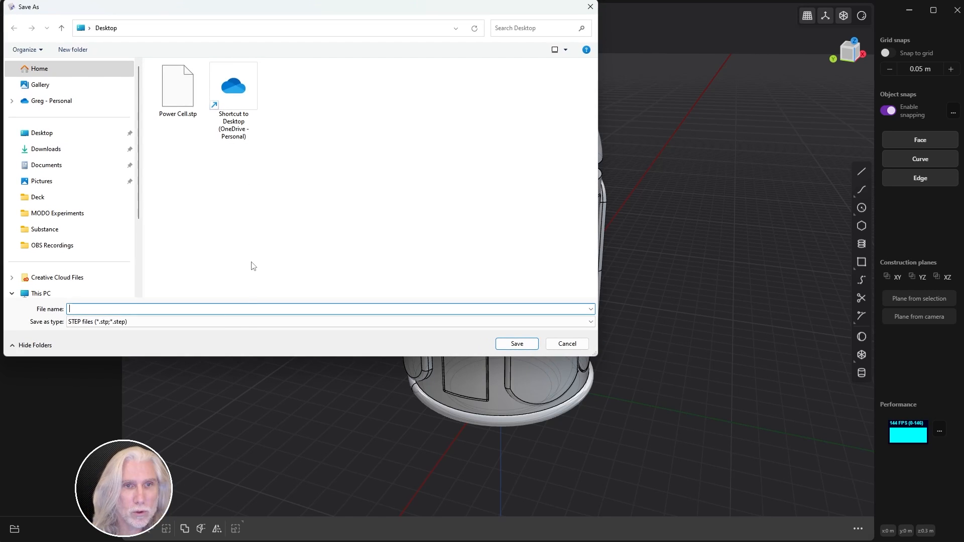
left_click(219, 321)
left_click(182, 348)
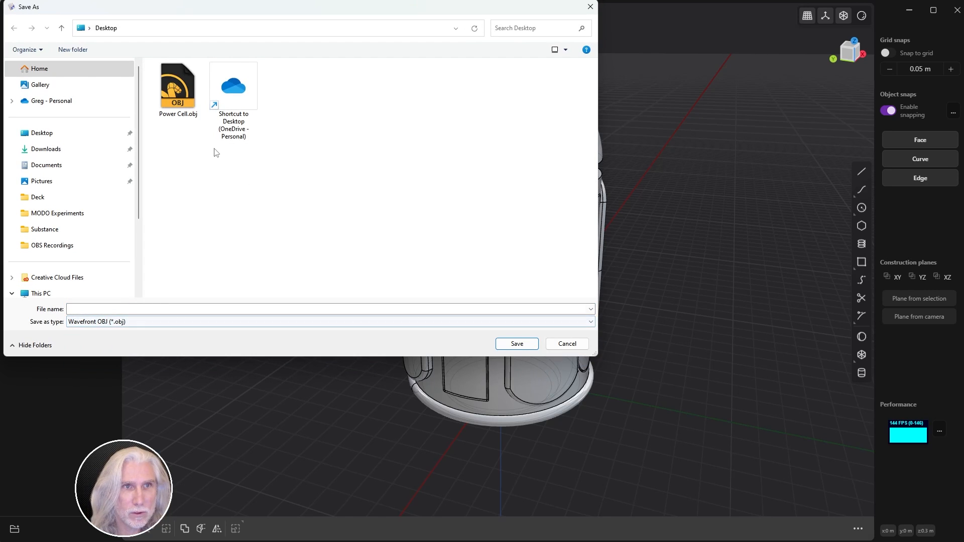
left_click(178, 87)
left_click(517, 343)
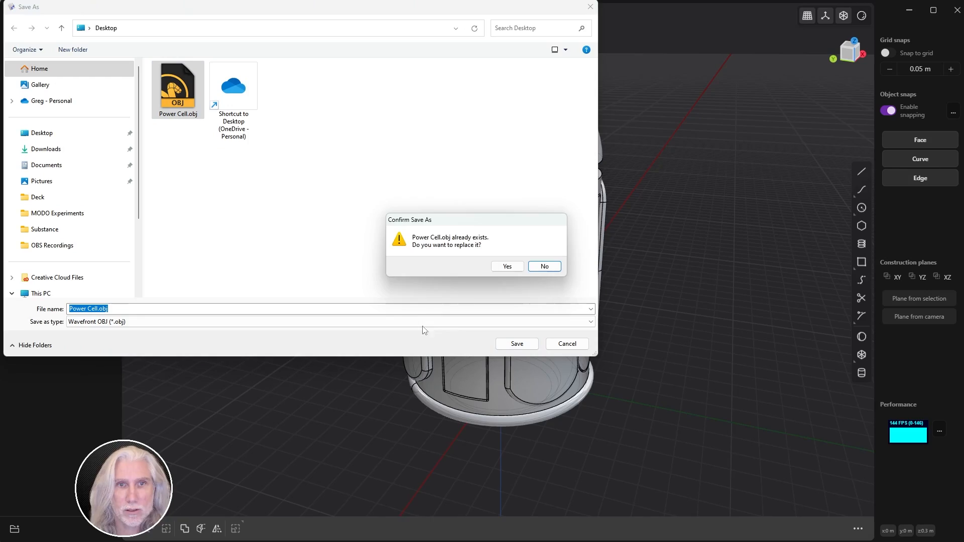
left_click(507, 267)
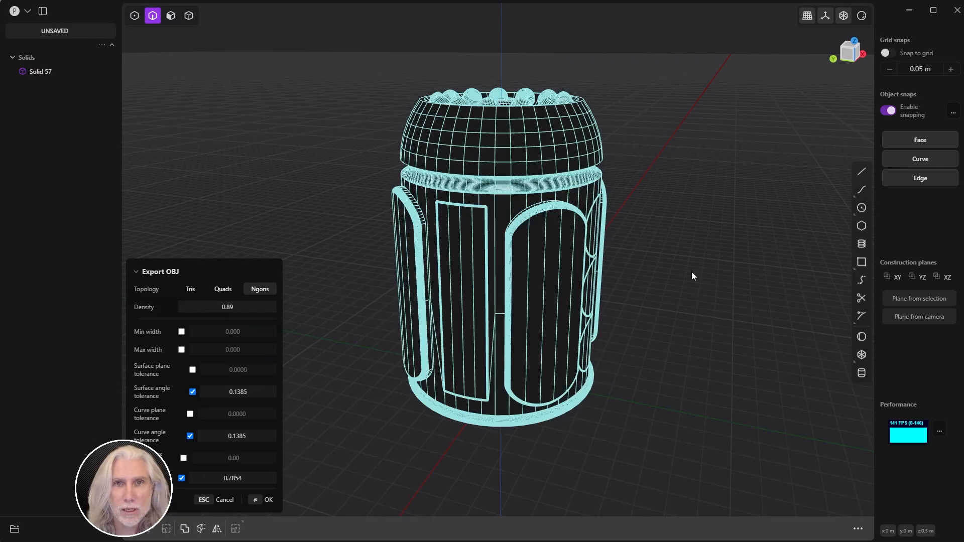
Step: Try triangle and quad meshes and lower the density, then finish with Ngons topology
middle_click_drag(676, 267, 688, 249)
left_click(192, 289)
middle_click_drag(312, 304, 222, 363)
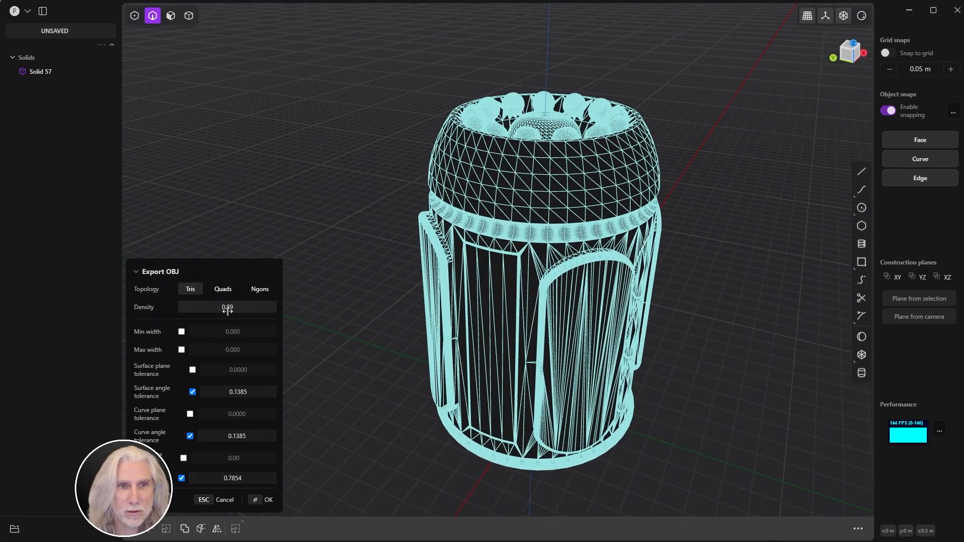
mouse_move(203, 306)
left_mouse_down()
mouse_move(187, 306)
mouse_move(197, 322)
mouse_move(215, 316)
mouse_move(193, 310)
left_mouse_up()
left_click(229, 295)
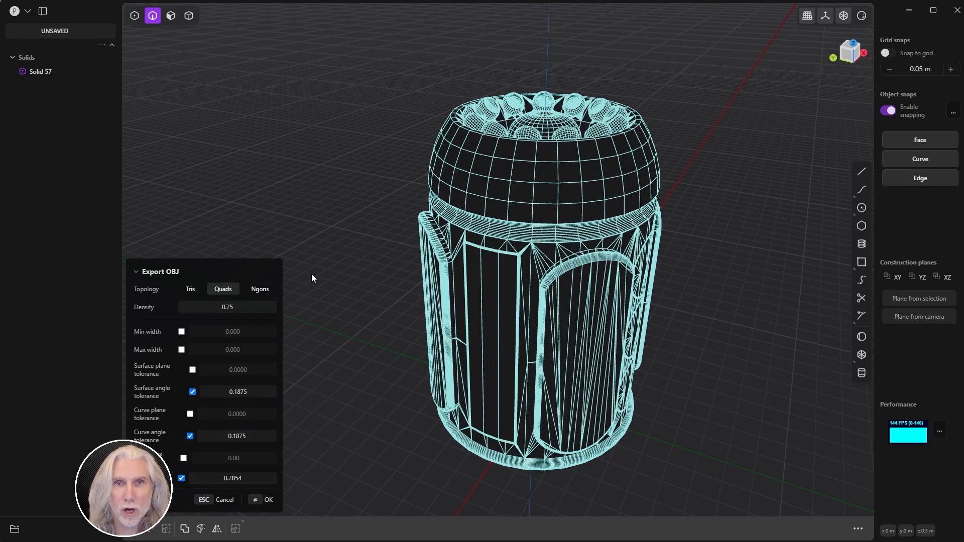
middle_click_drag(311, 273, 571, 190)
left_click(260, 289)
middle_click_drag(632, 203, 372, 323)
left_click(266, 500)
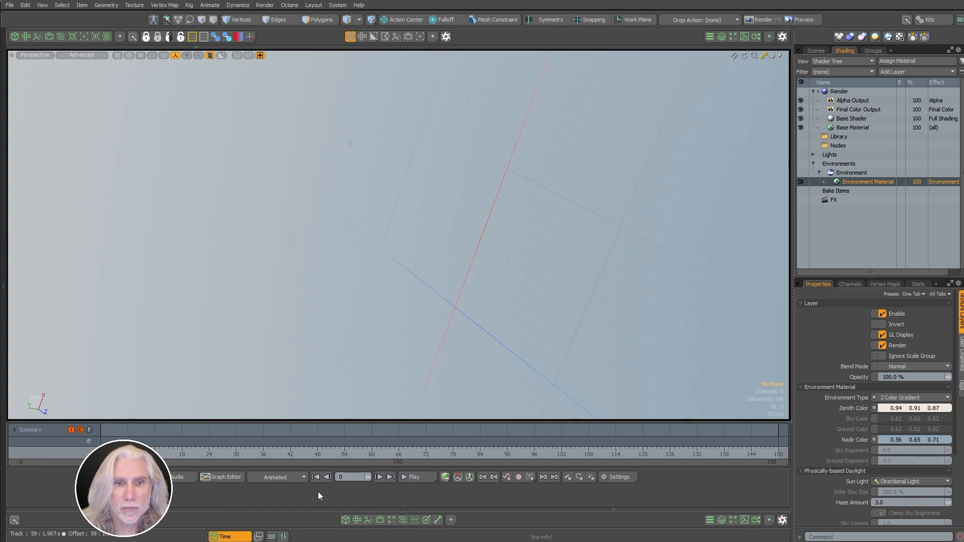
Step: Hide the timeline and open Power Cell.stp from the Desktop
left_click_drag(351, 216, 515, 242, "alt")
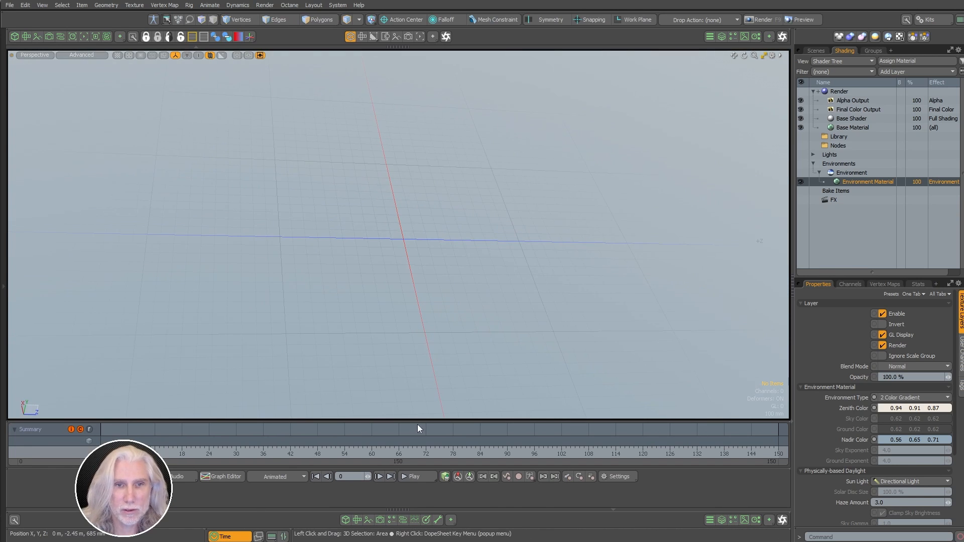
left_click(237, 537)
left_click_drag(311, 366, 168, 116, "alt")
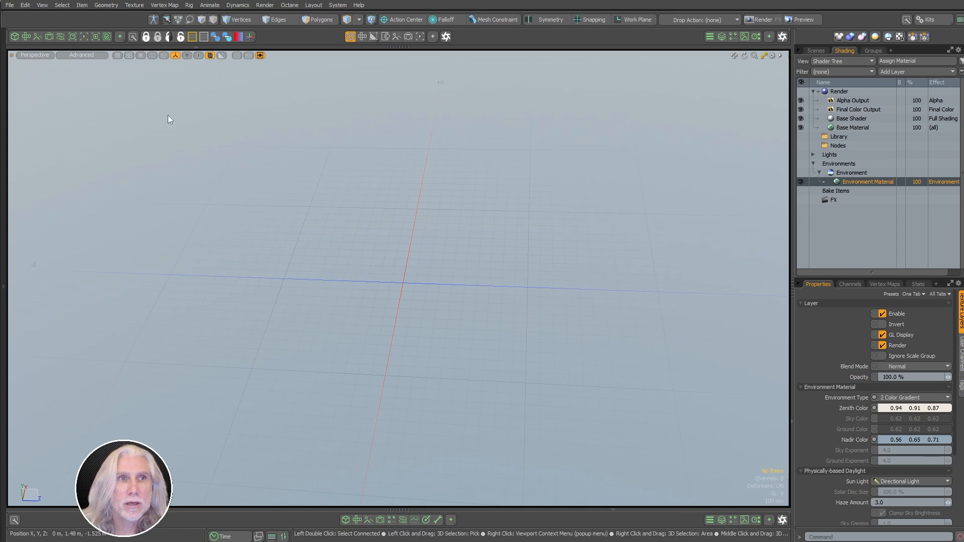
left_click(9, 5)
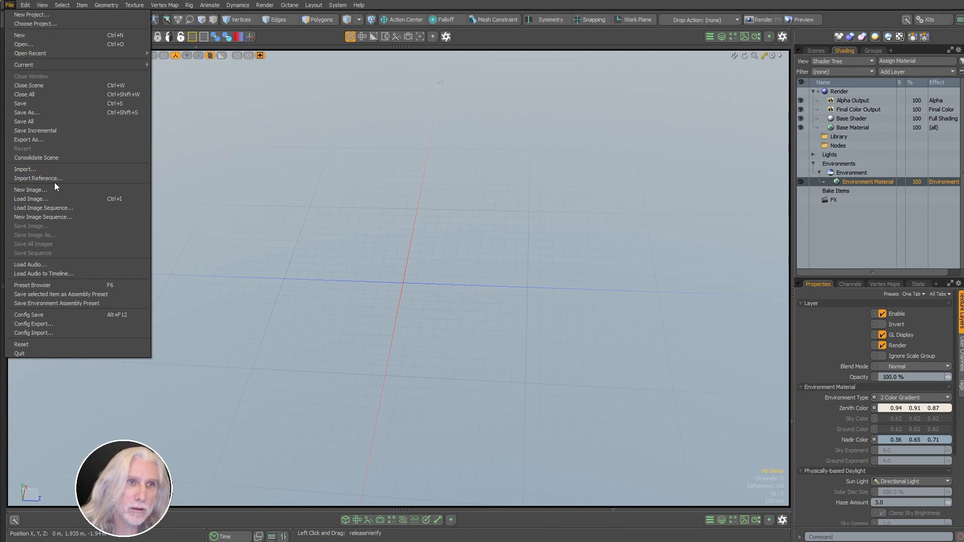
left_click(56, 168)
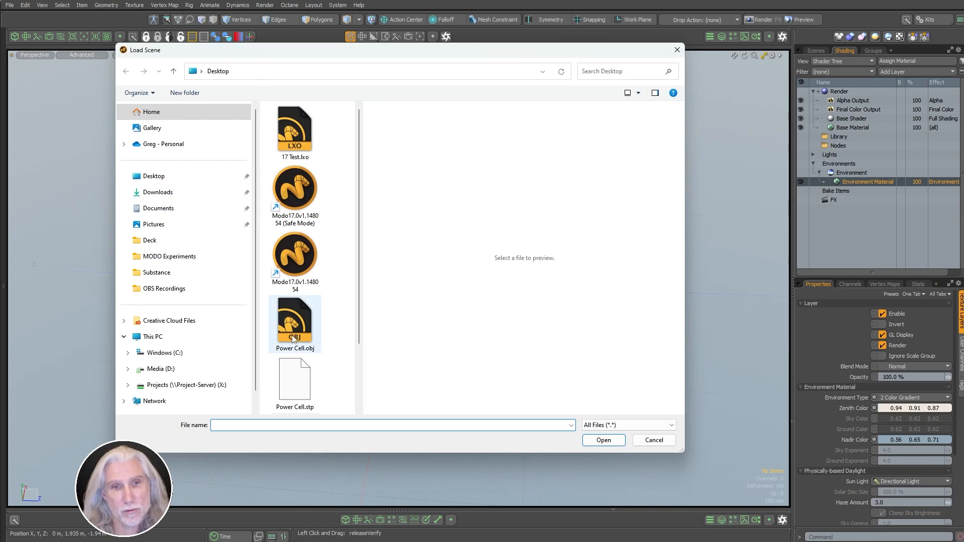
left_click(312, 379)
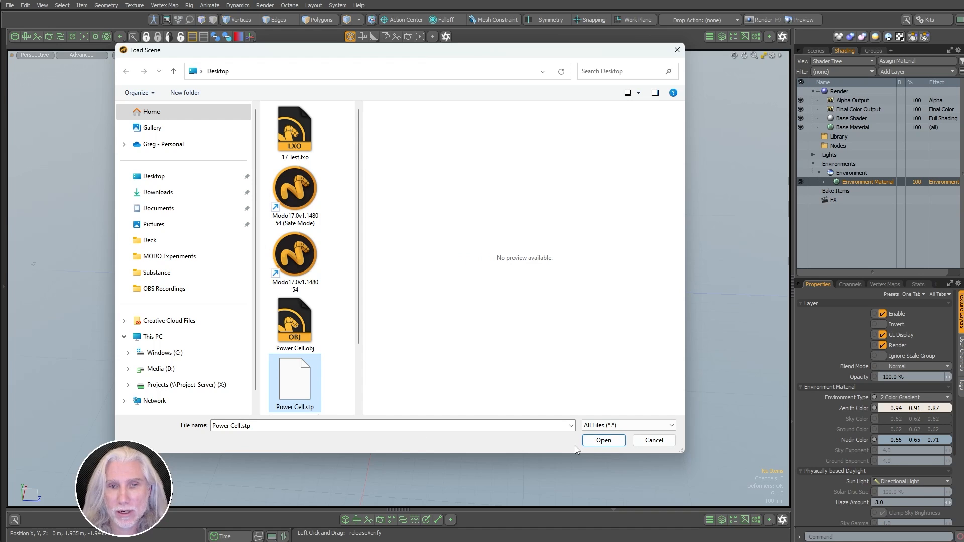
left_click(603, 440)
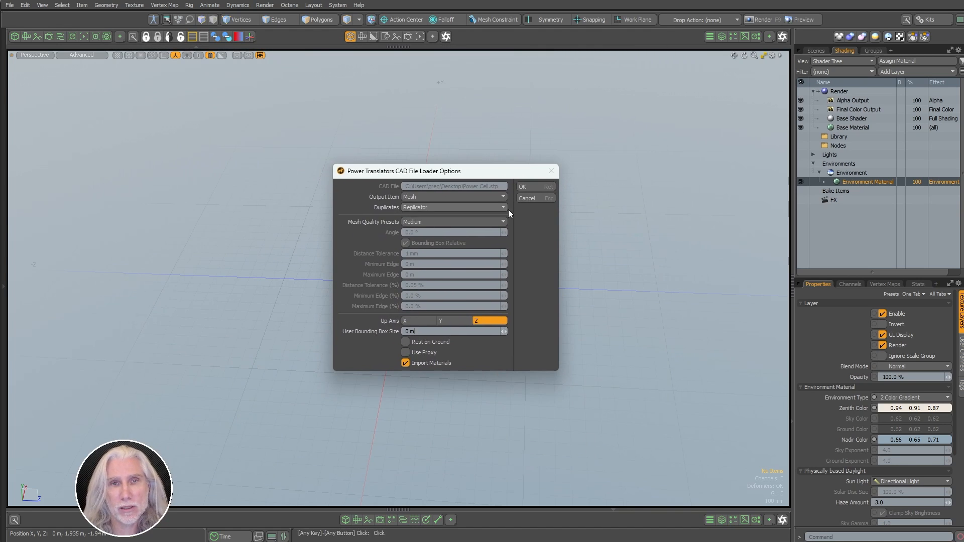
Step: Import the STEP with Z as the up axis and the Fine mesh quality preset
left_click(454, 320)
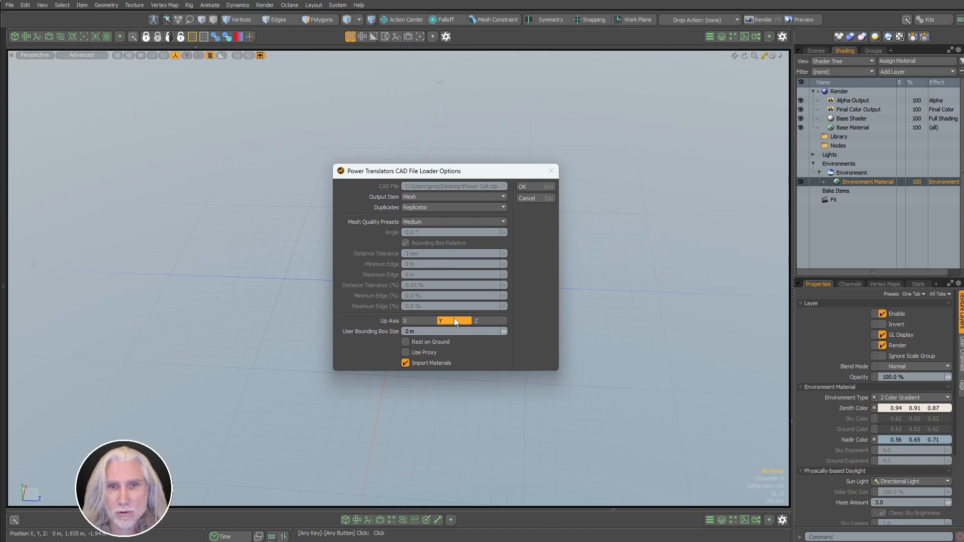
left_click(483, 323)
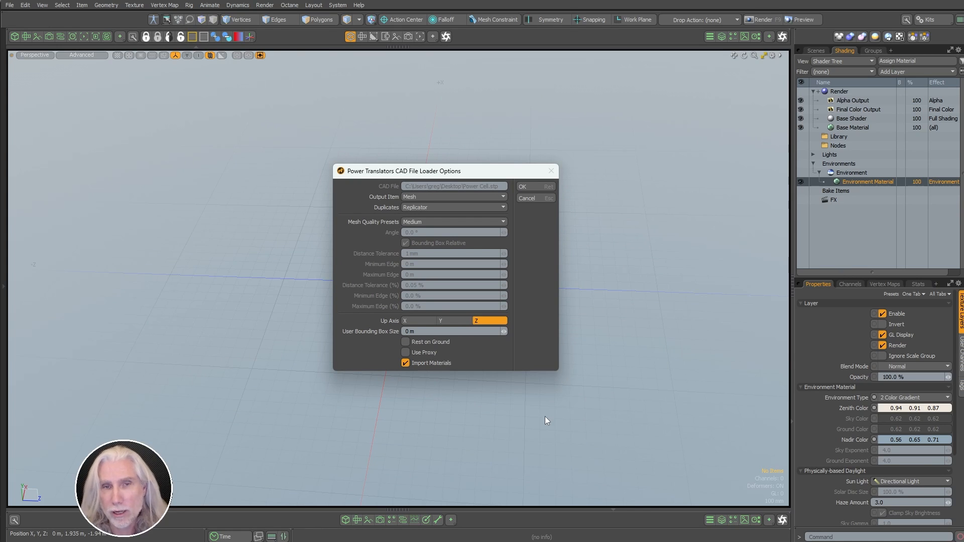
left_click(467, 224)
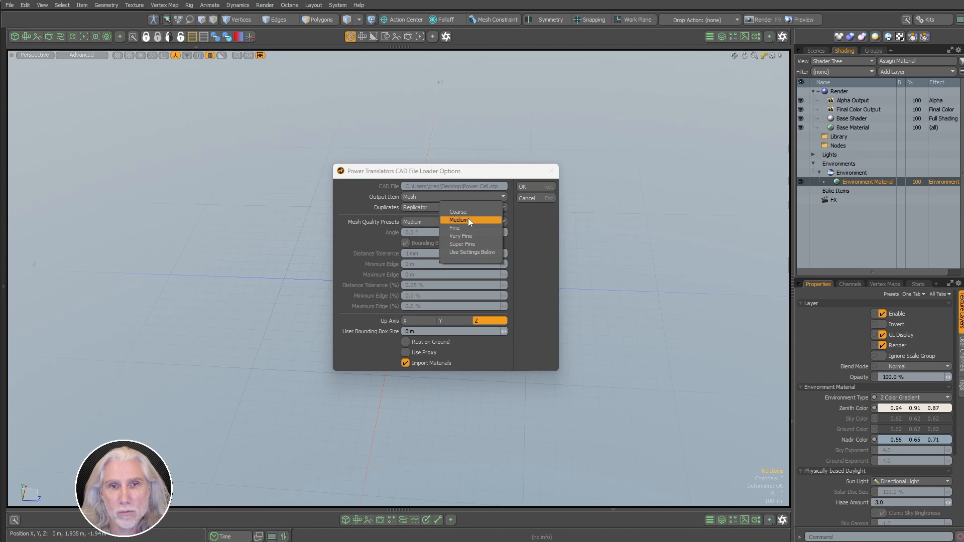
left_click(468, 229)
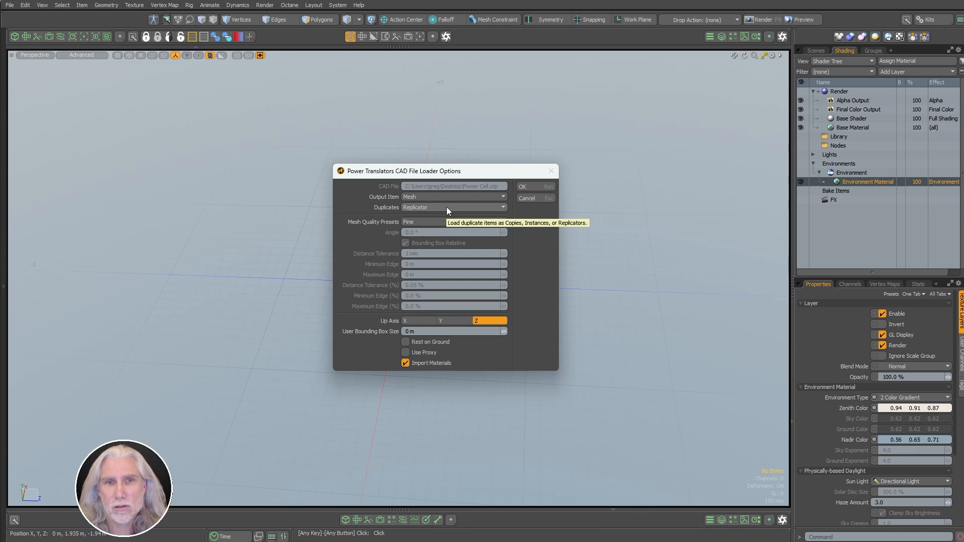
left_click(527, 187)
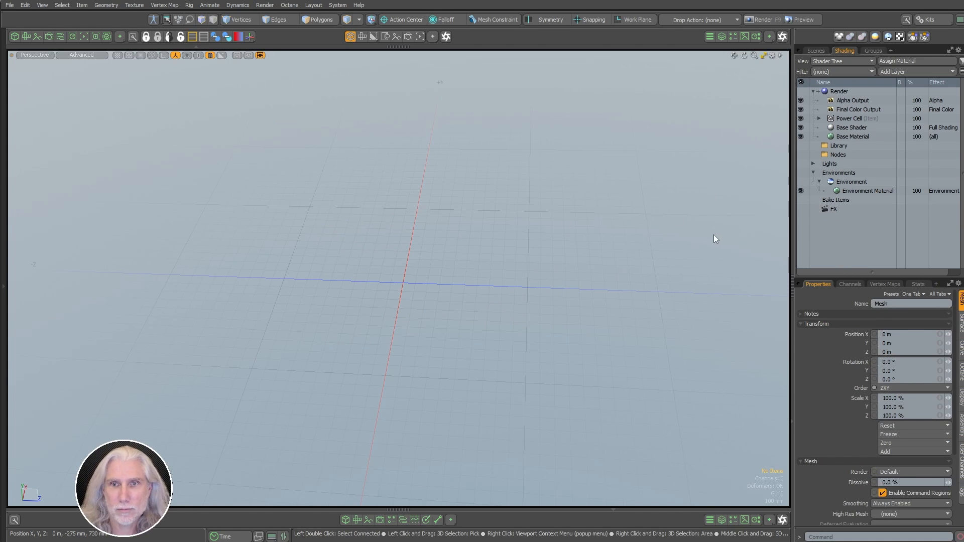
Step: Select the imported power cell mesh and move it to 590 mm along Z
mouse_move(615, 214)
left_mouse_down("alt")
mouse_move(598, 194)
mouse_move(552, 212)
mouse_move(618, 224)
left_mouse_up("alt")
key("a")
left_click(816, 50)
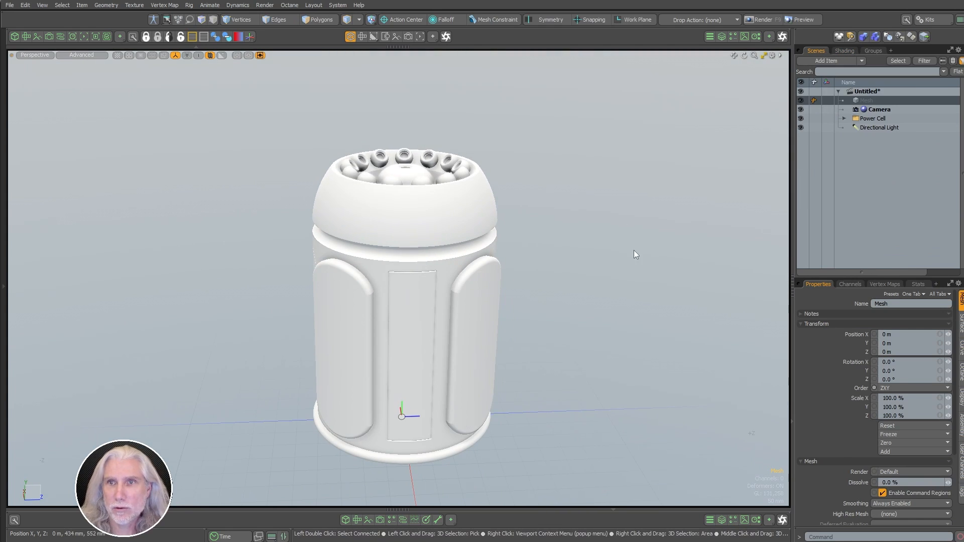
left_click(439, 327)
scroll(521, 283, "down", 3)
left_click_drag(521, 283, 497, 285, "alt+shift")
key("w")
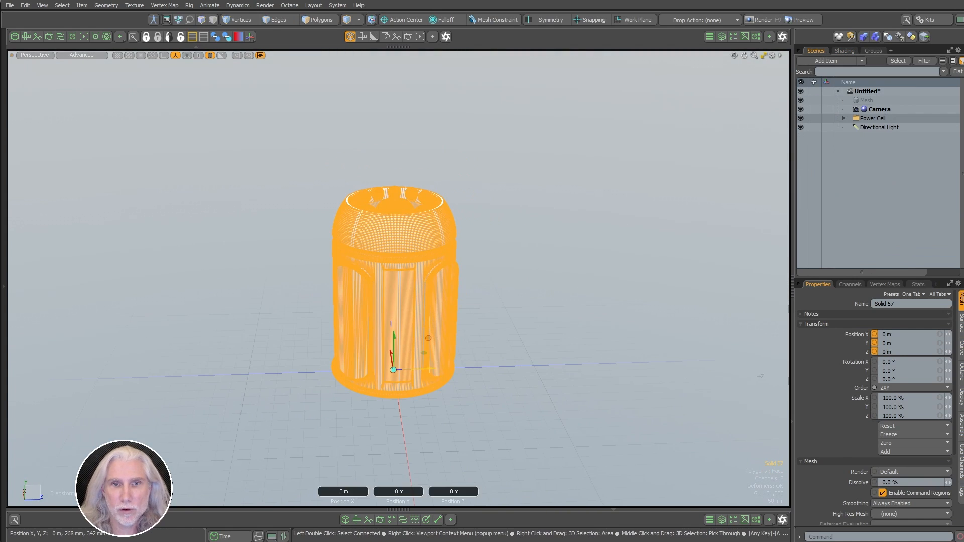
left_click_drag(431, 369, 603, 364)
key("q")
left_click(650, 354)
Step: Inspect the moved power cell and raise the viewport's wireframe opacity
left_click_drag(457, 382, 482, 389, "alt")
left_click_drag(602, 201, 466, 240, "alt+shift")
left_click_drag(467, 241, 647, 211, "ctrl+alt")
left_click_drag(507, 261, 454, 445, "alt")
left_click_drag(495, 126, 460, 238, "alt+shift")
left_click_drag(427, 442, 454, 250, "alt+shift")
left_click_drag(482, 371, 502, 306, "alt")
left_click_drag(502, 306, 417, 331, "ctrl+alt")
left_click_drag(462, 307, 481, 285, "alt+shift")
key("o")
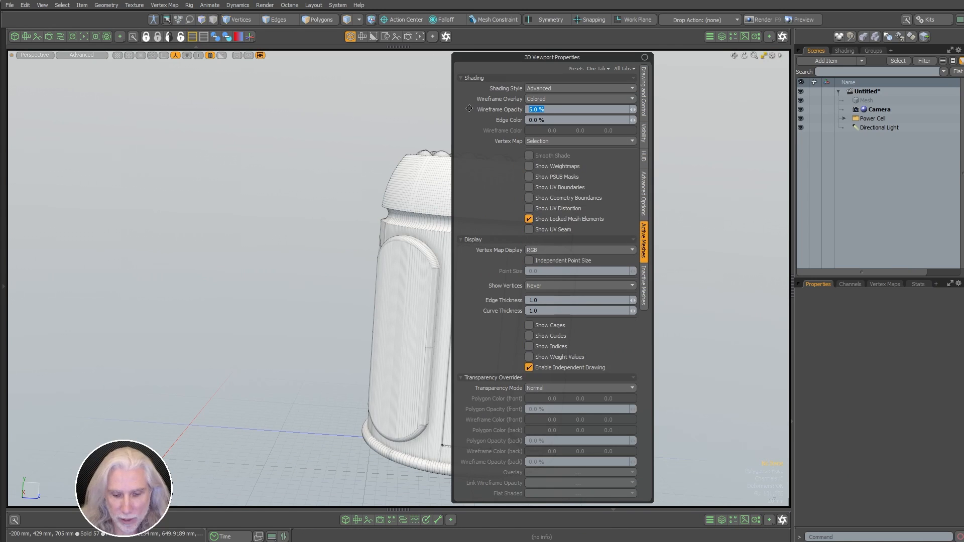
key("Return")
left_click_drag(321, 286, 401, 329, "alt")
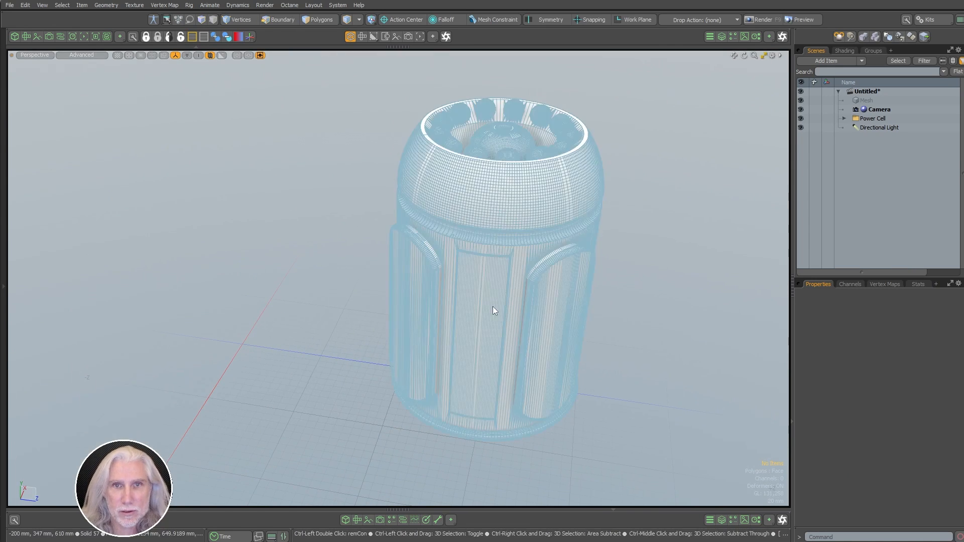
key("ctrl+w")
key("ctrl+w")
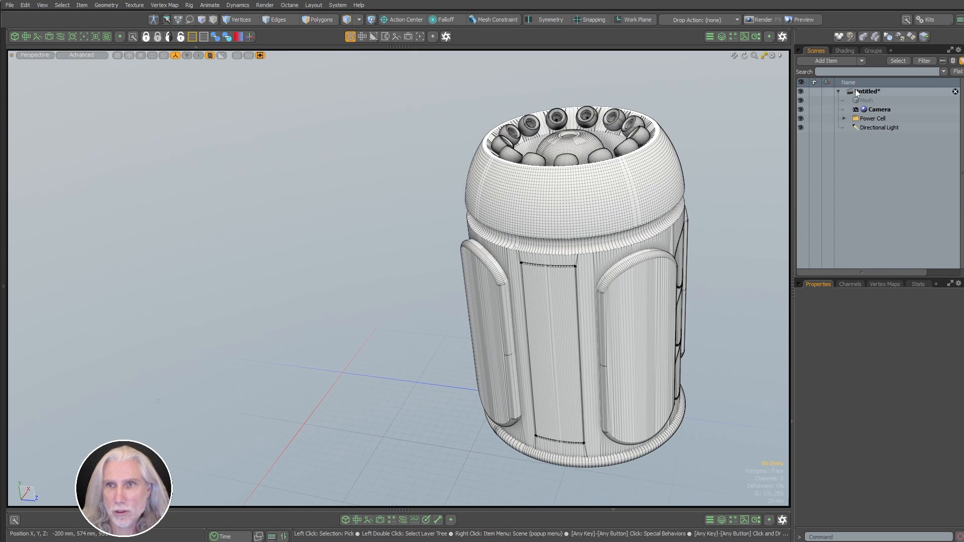
Step: Select Solid 57 and expand Vertex Maps > Other Maps to show its normals map
left_click(845, 51)
left_click(820, 52)
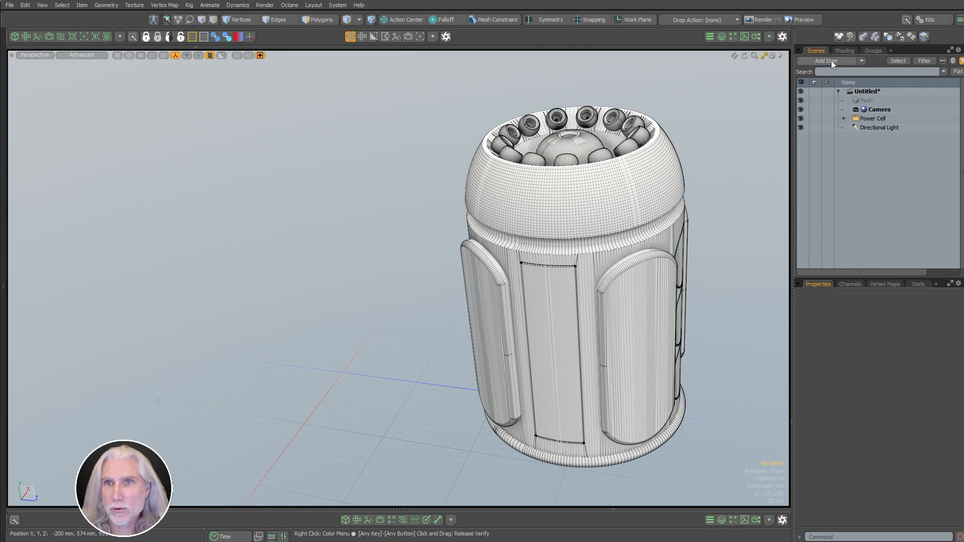
left_click(871, 128)
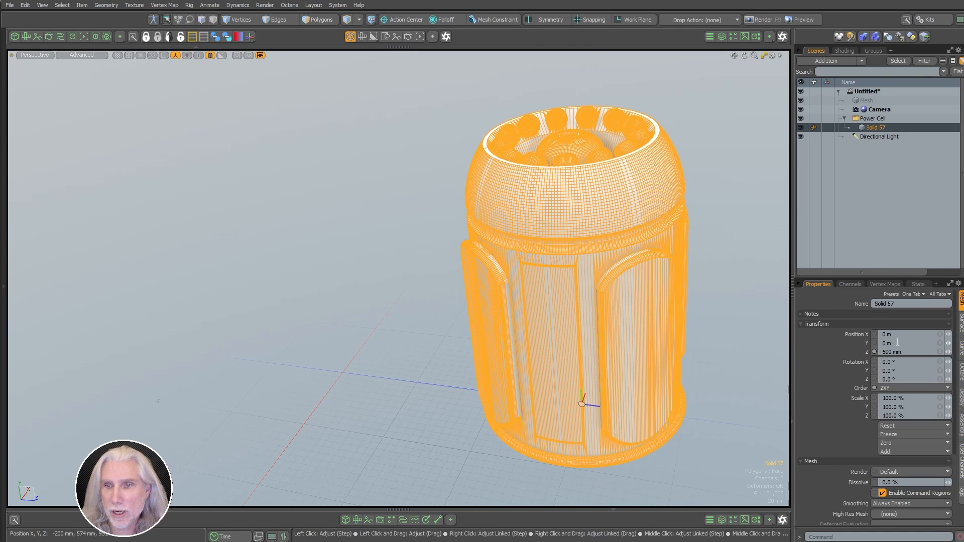
left_click(884, 284)
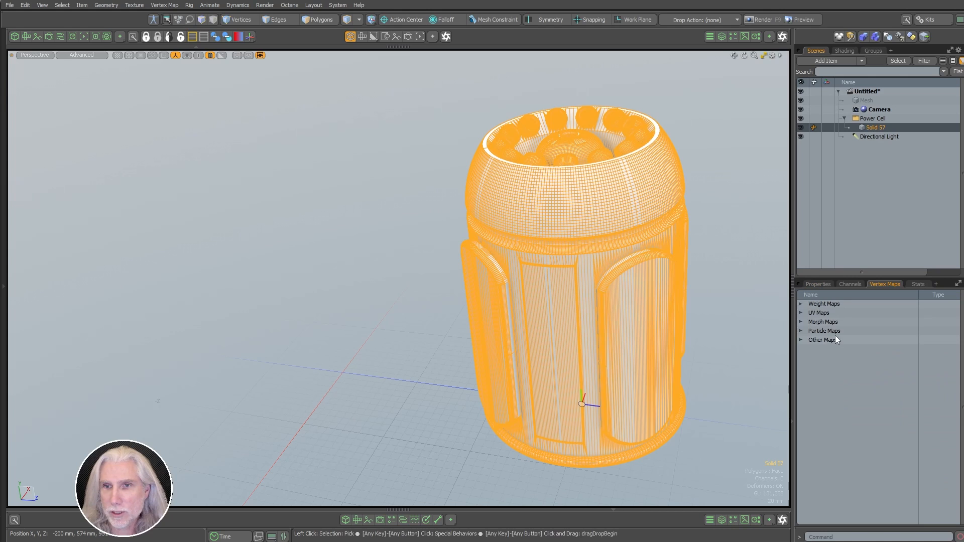
left_click(800, 340)
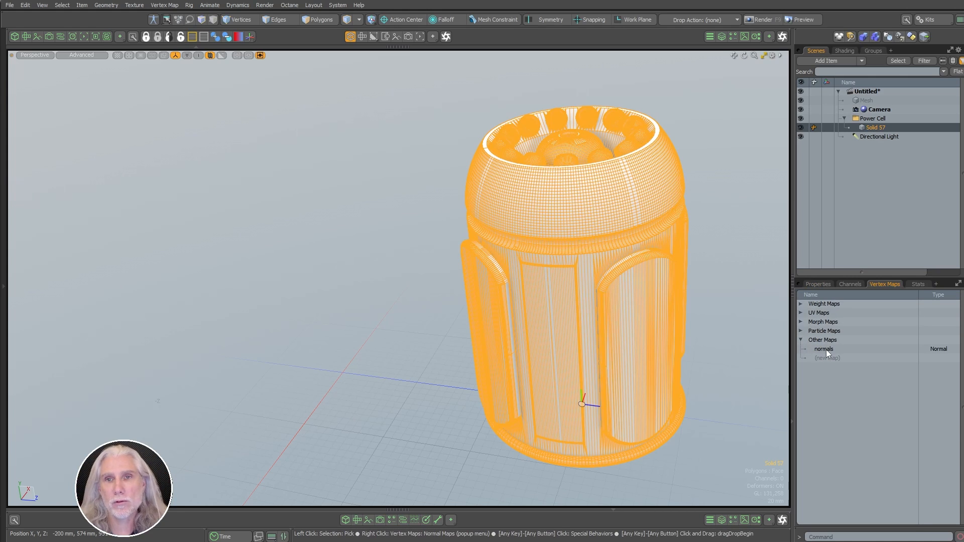
left_click(354, 298)
left_click_drag(592, 288, 601, 287, "alt")
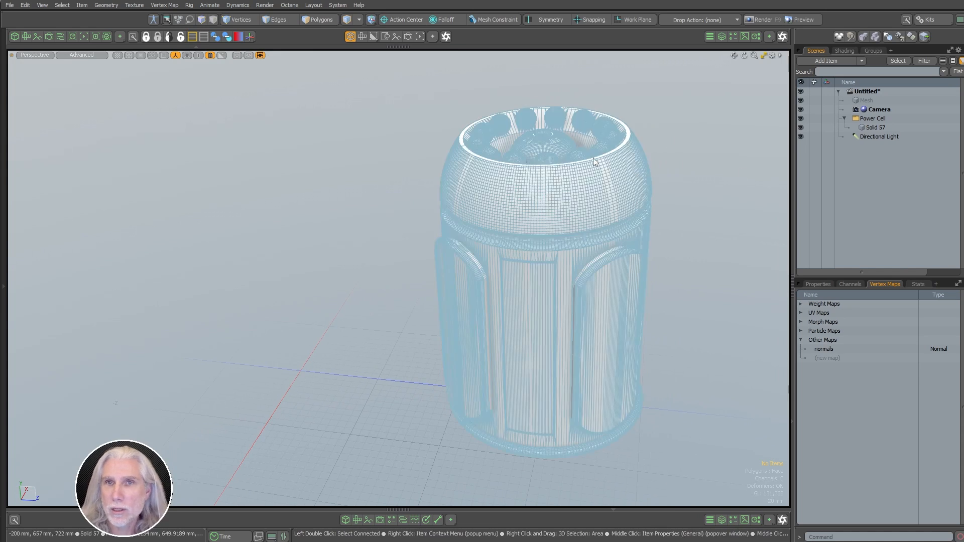
Step: Import Power Cell.obj into the scene with default load options
left_click(10, 6)
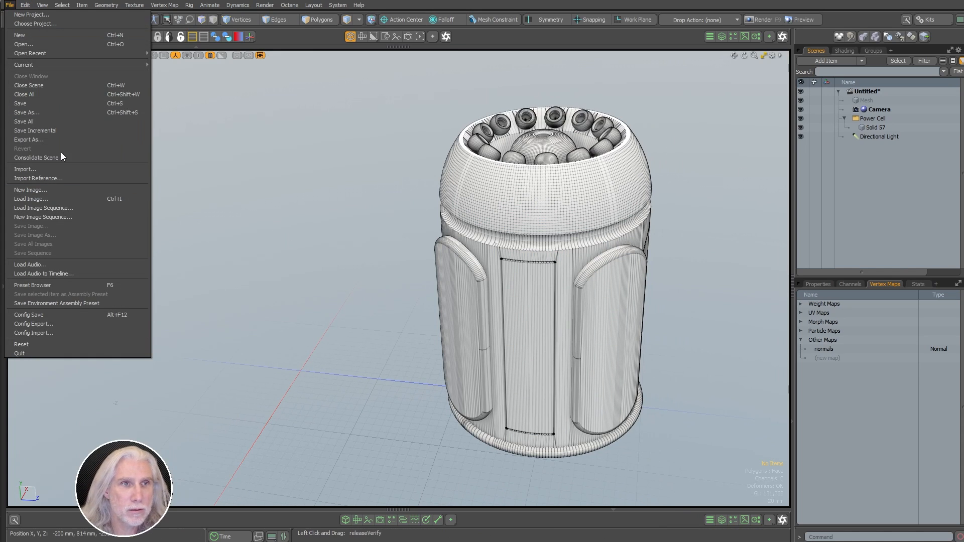
left_click(53, 168)
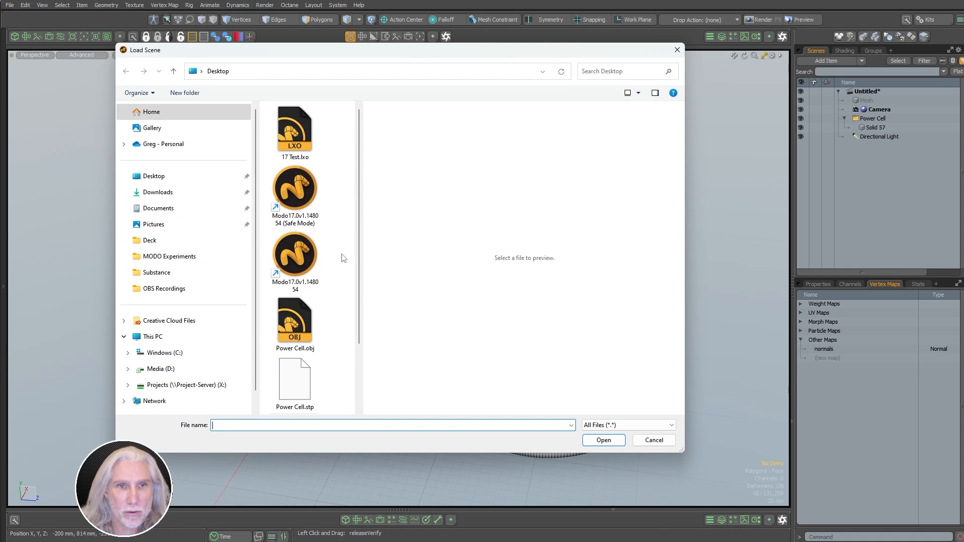
double_click(297, 315)
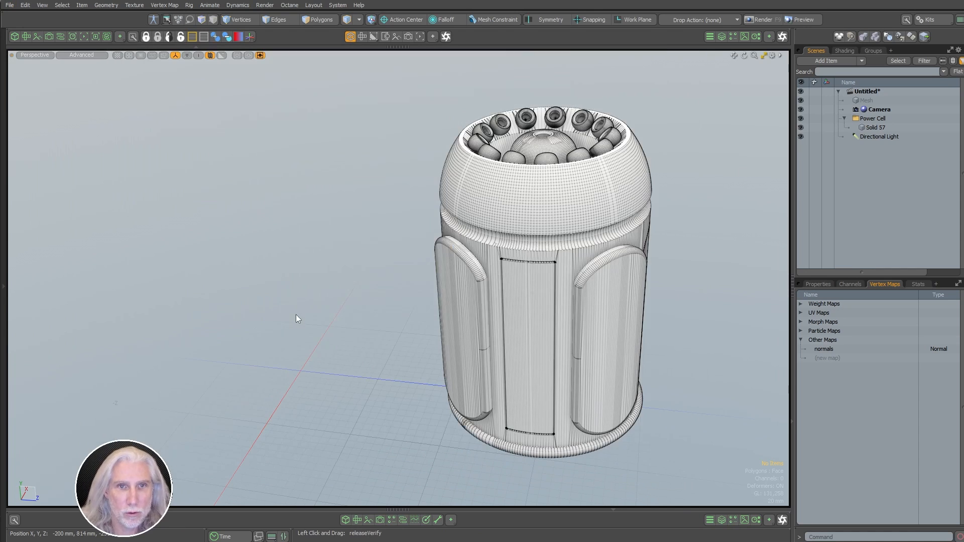
left_click(529, 260)
left_click_drag(289, 382, 269, 331, "alt+shift")
Step: Stand the lying OBJ power cell upright with a -90° X rotation
key("e")
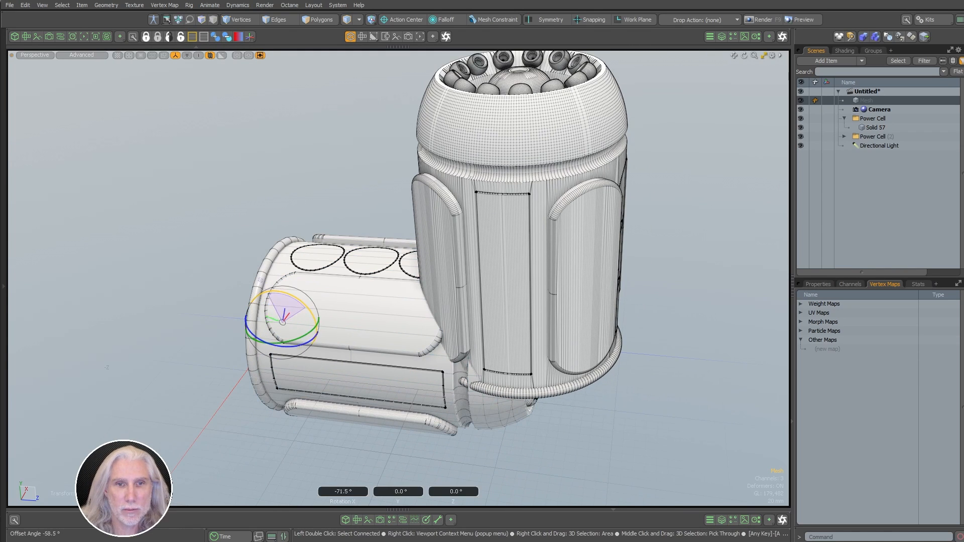
key("q")
left_click(375, 340)
key("e")
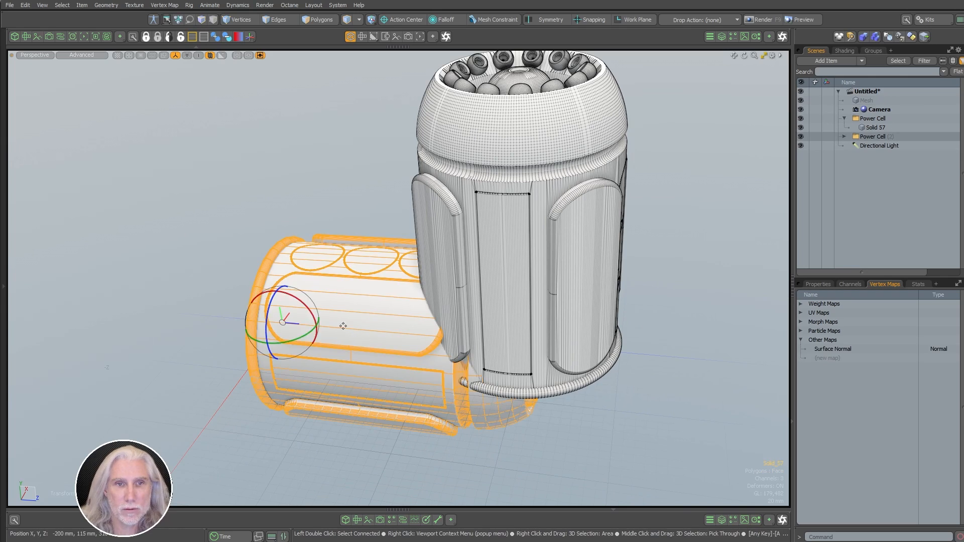
left_click_drag(312, 316, 263, 290)
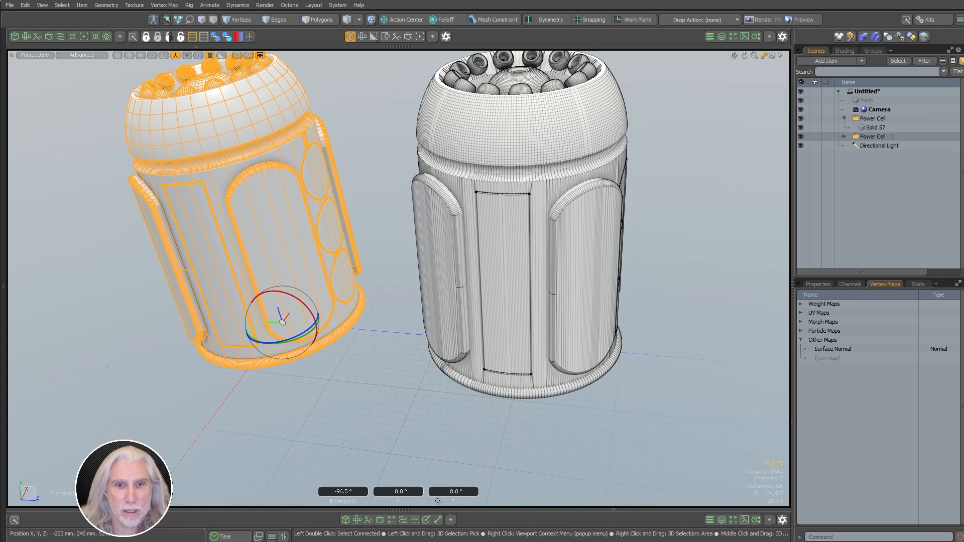
left_click(345, 491)
type("-90")
key("Return")
key("q")
left_click(388, 402)
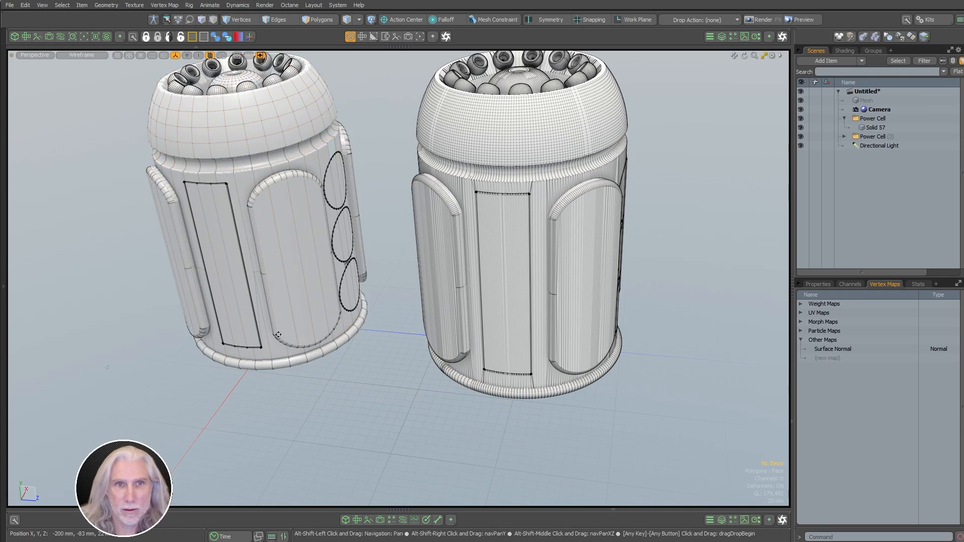
Step: Frame both power cells and turn off the wireframe overlay to compare them
left_click_drag(394, 306, 420, 375, "alt+shift")
left_click_drag(421, 376, 467, 323, "alt")
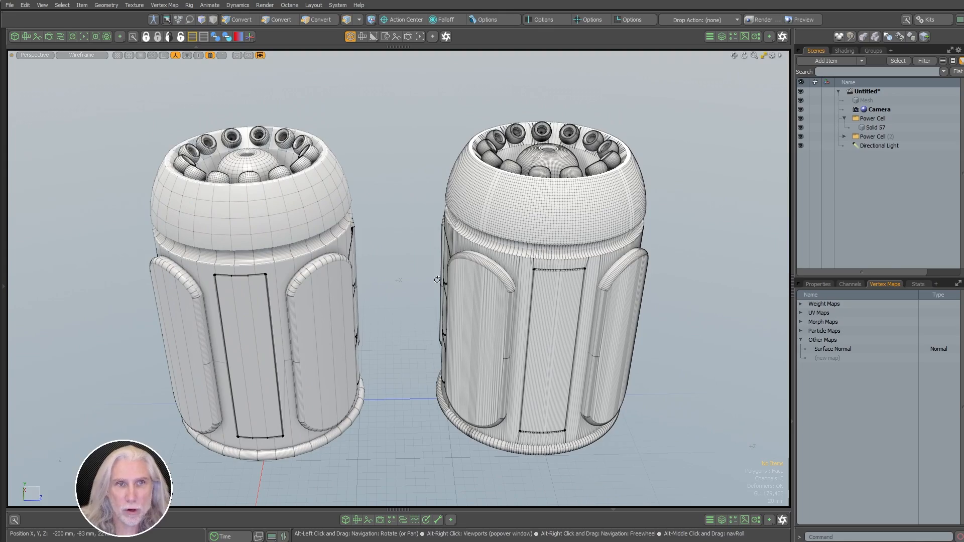
scroll(589, 211, "up", 4)
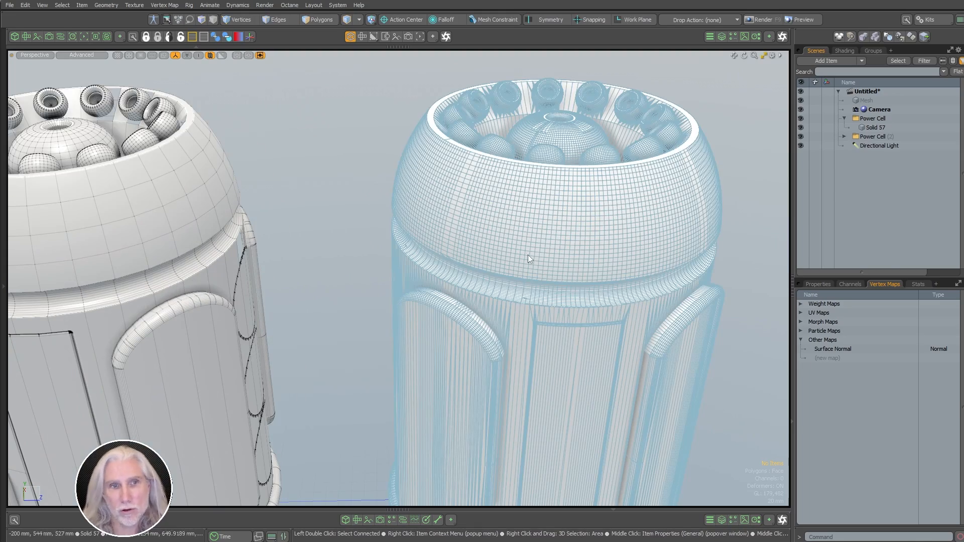
scroll(528, 255, "down", 3)
left_click_drag(415, 301, 427, 235, "alt+shift")
left_click_drag(426, 235, 387, 277, "ctrl+alt")
key("ctrl+3")
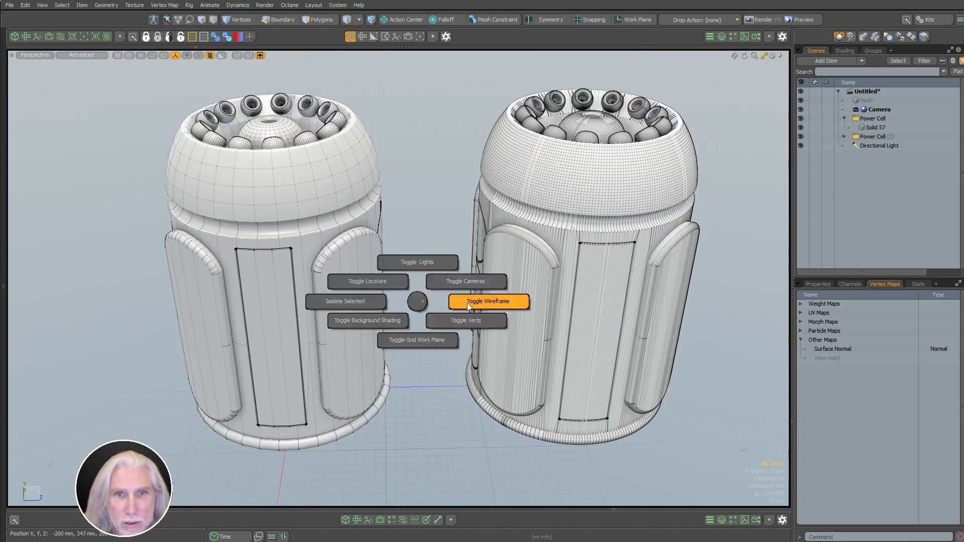
left_click(474, 305)
left_click_drag(479, 302, 459, 267, "alt")
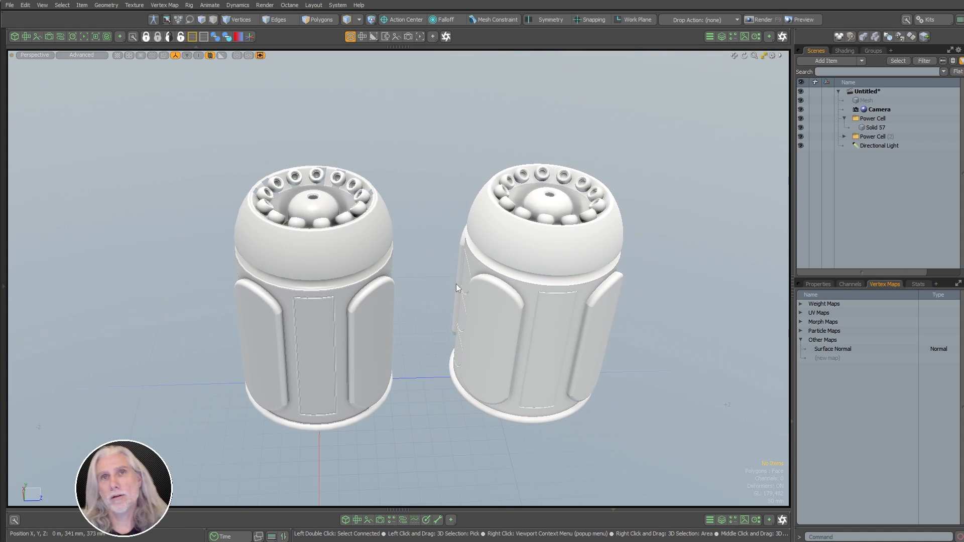